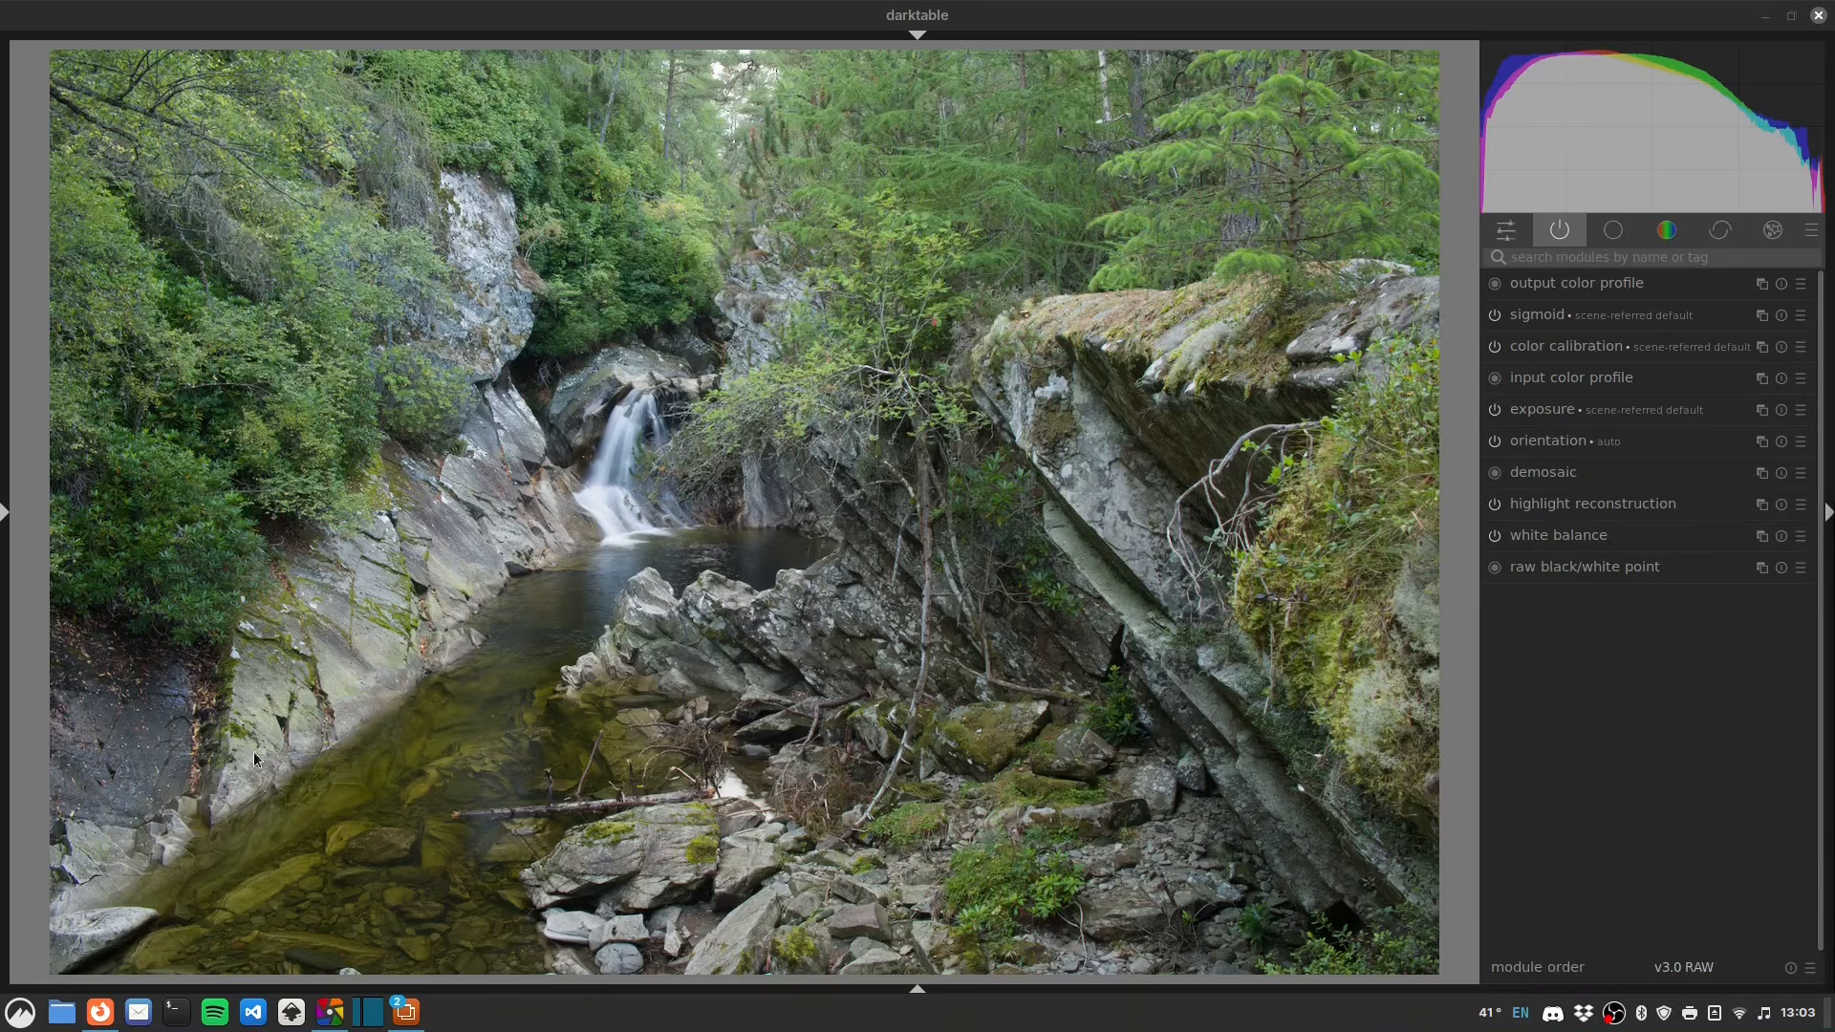
# - Find the crop module by searching for "crop", switch it on and open its settings
pyautogui.click(1532, 258)
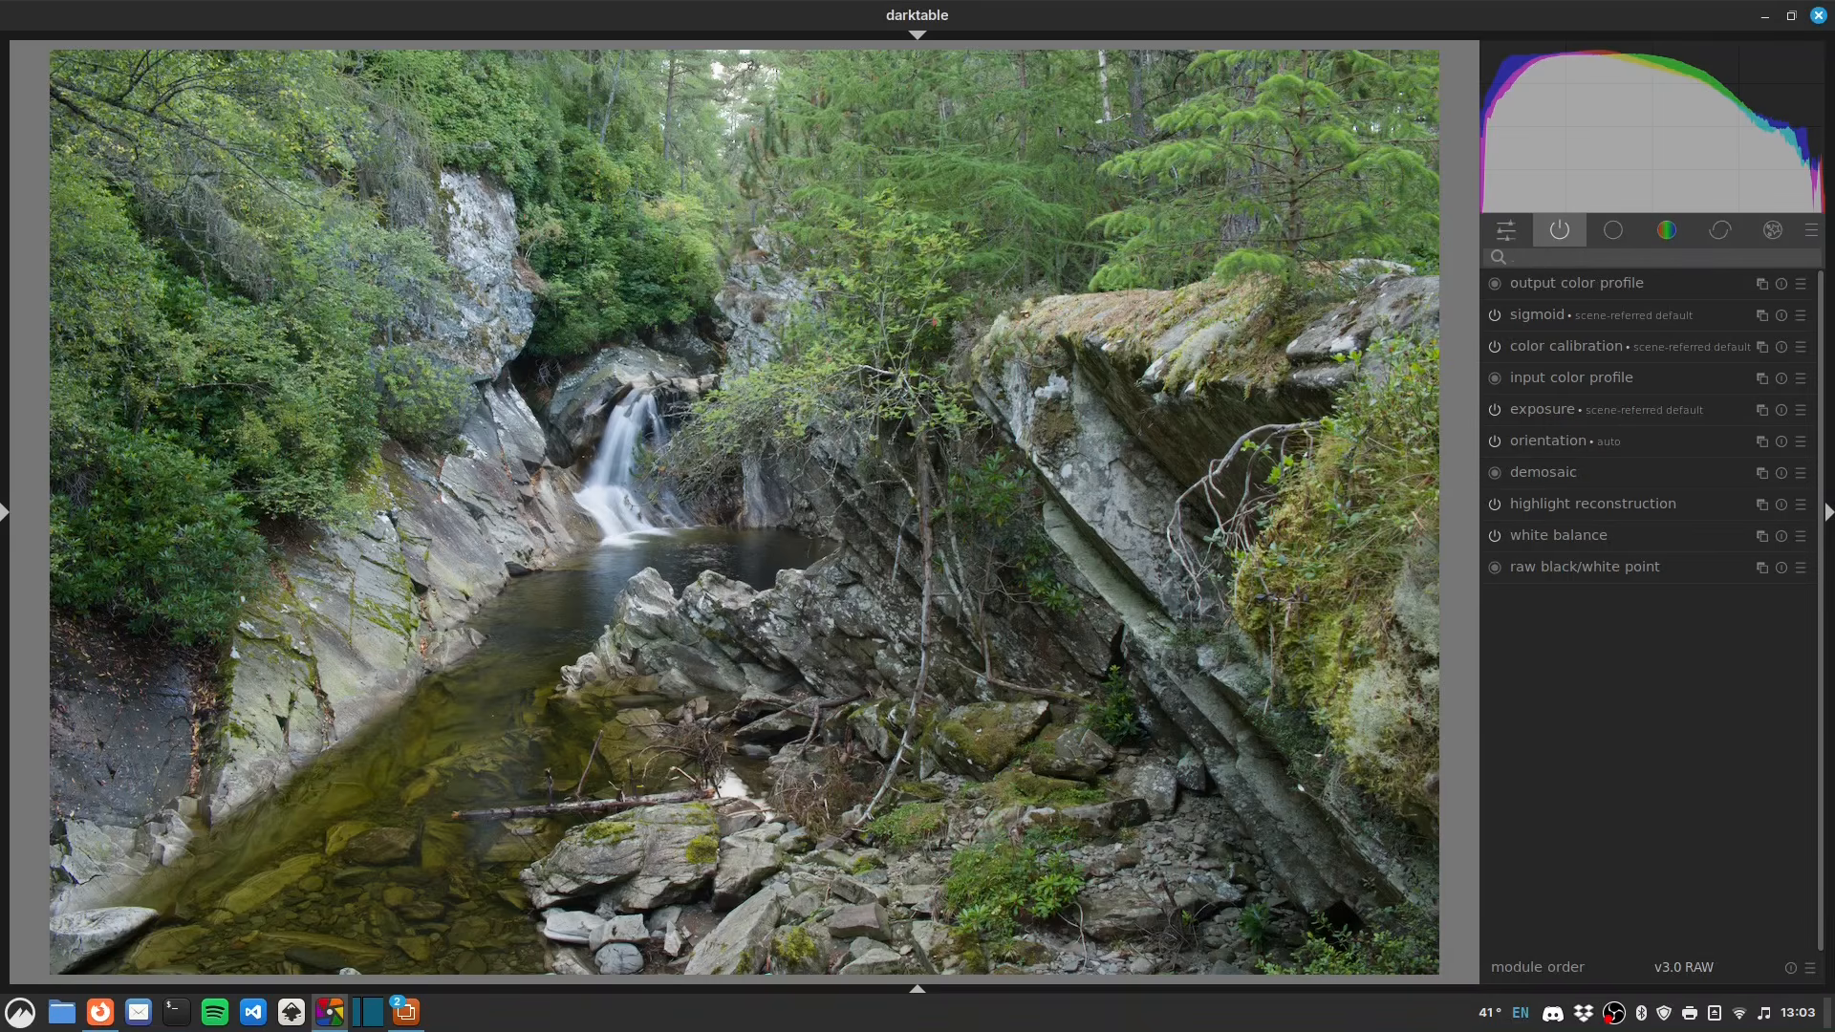
pyautogui.write('crop')
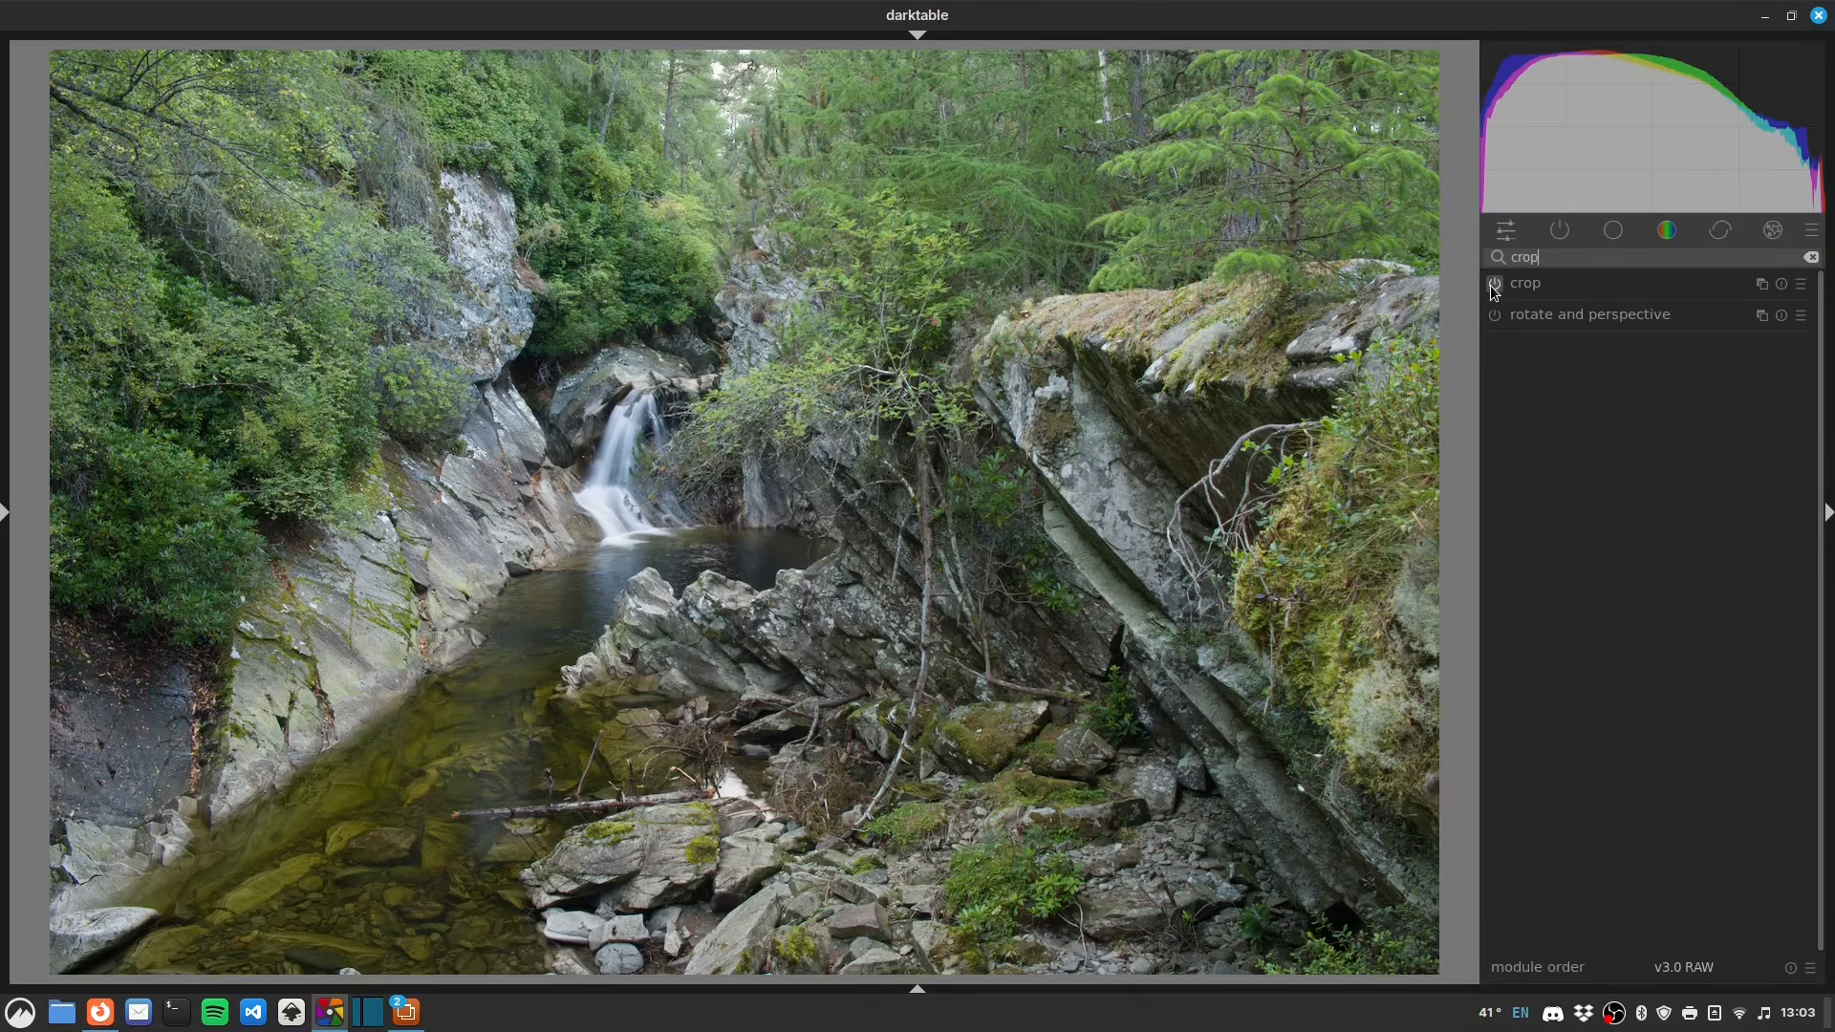
pyautogui.click(1495, 287)
pyautogui.write('Z')
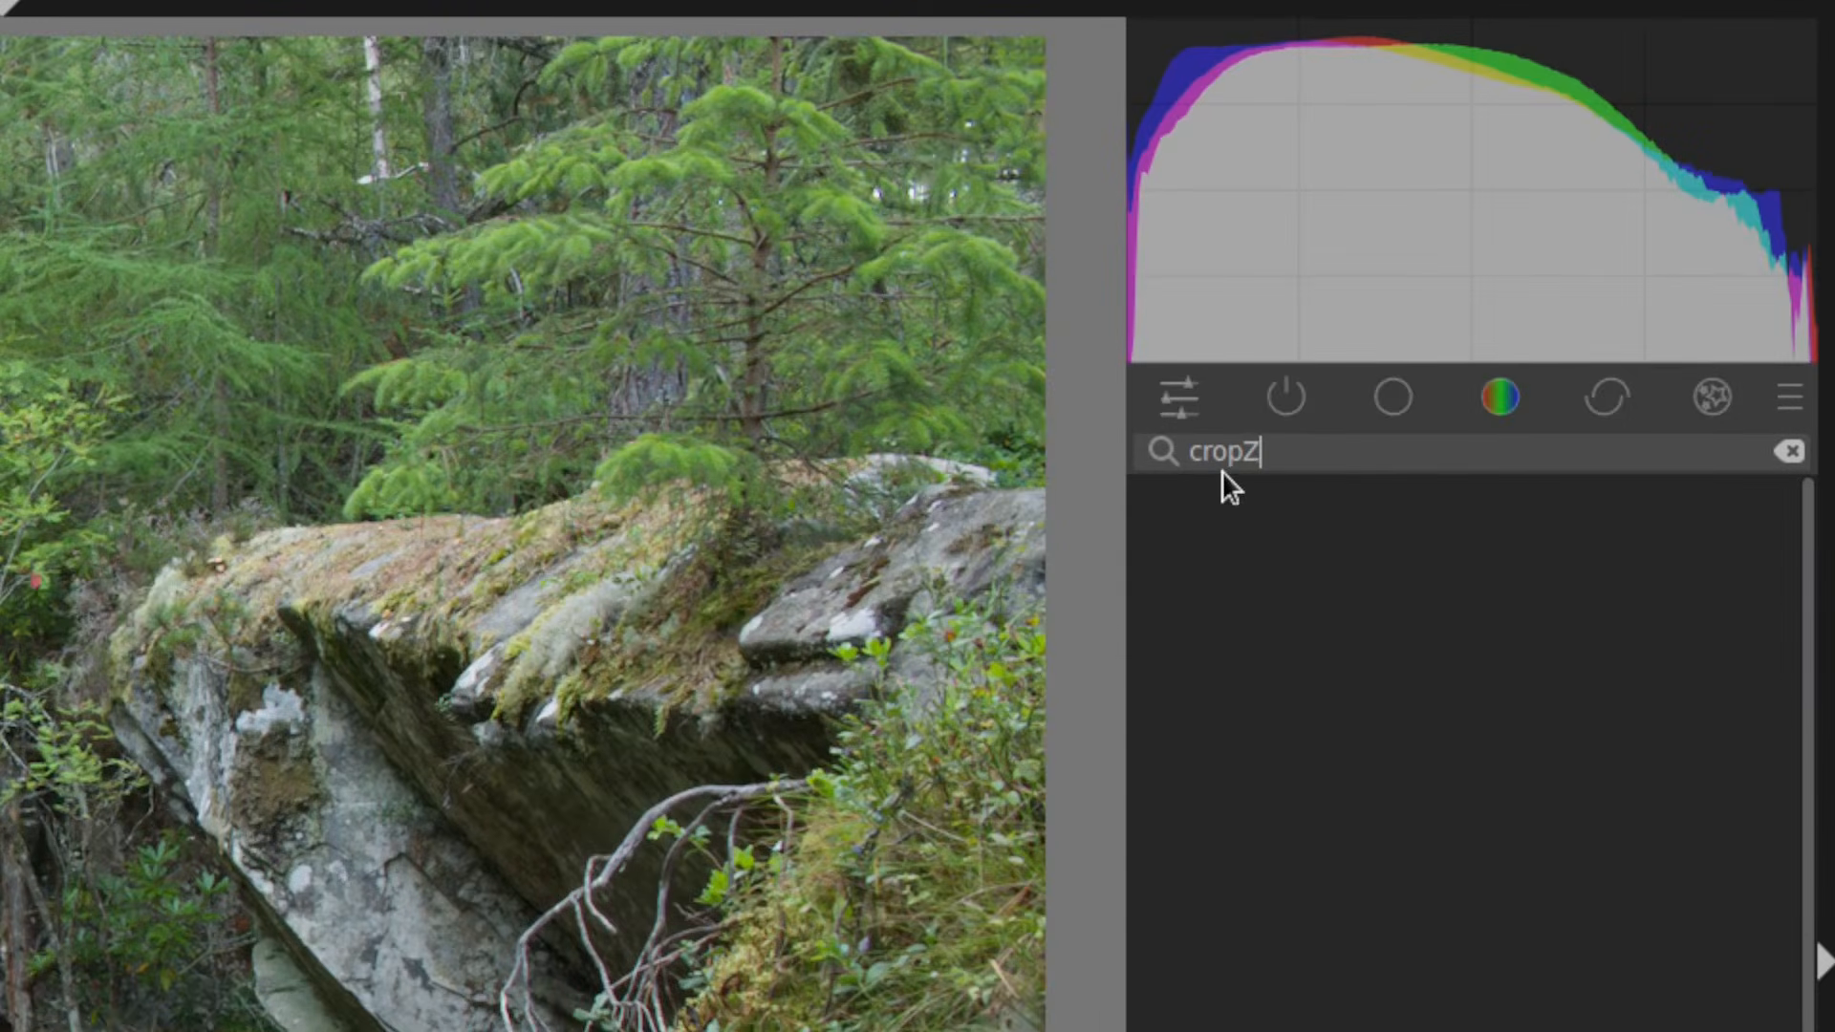
pyautogui.press('BackSpace')
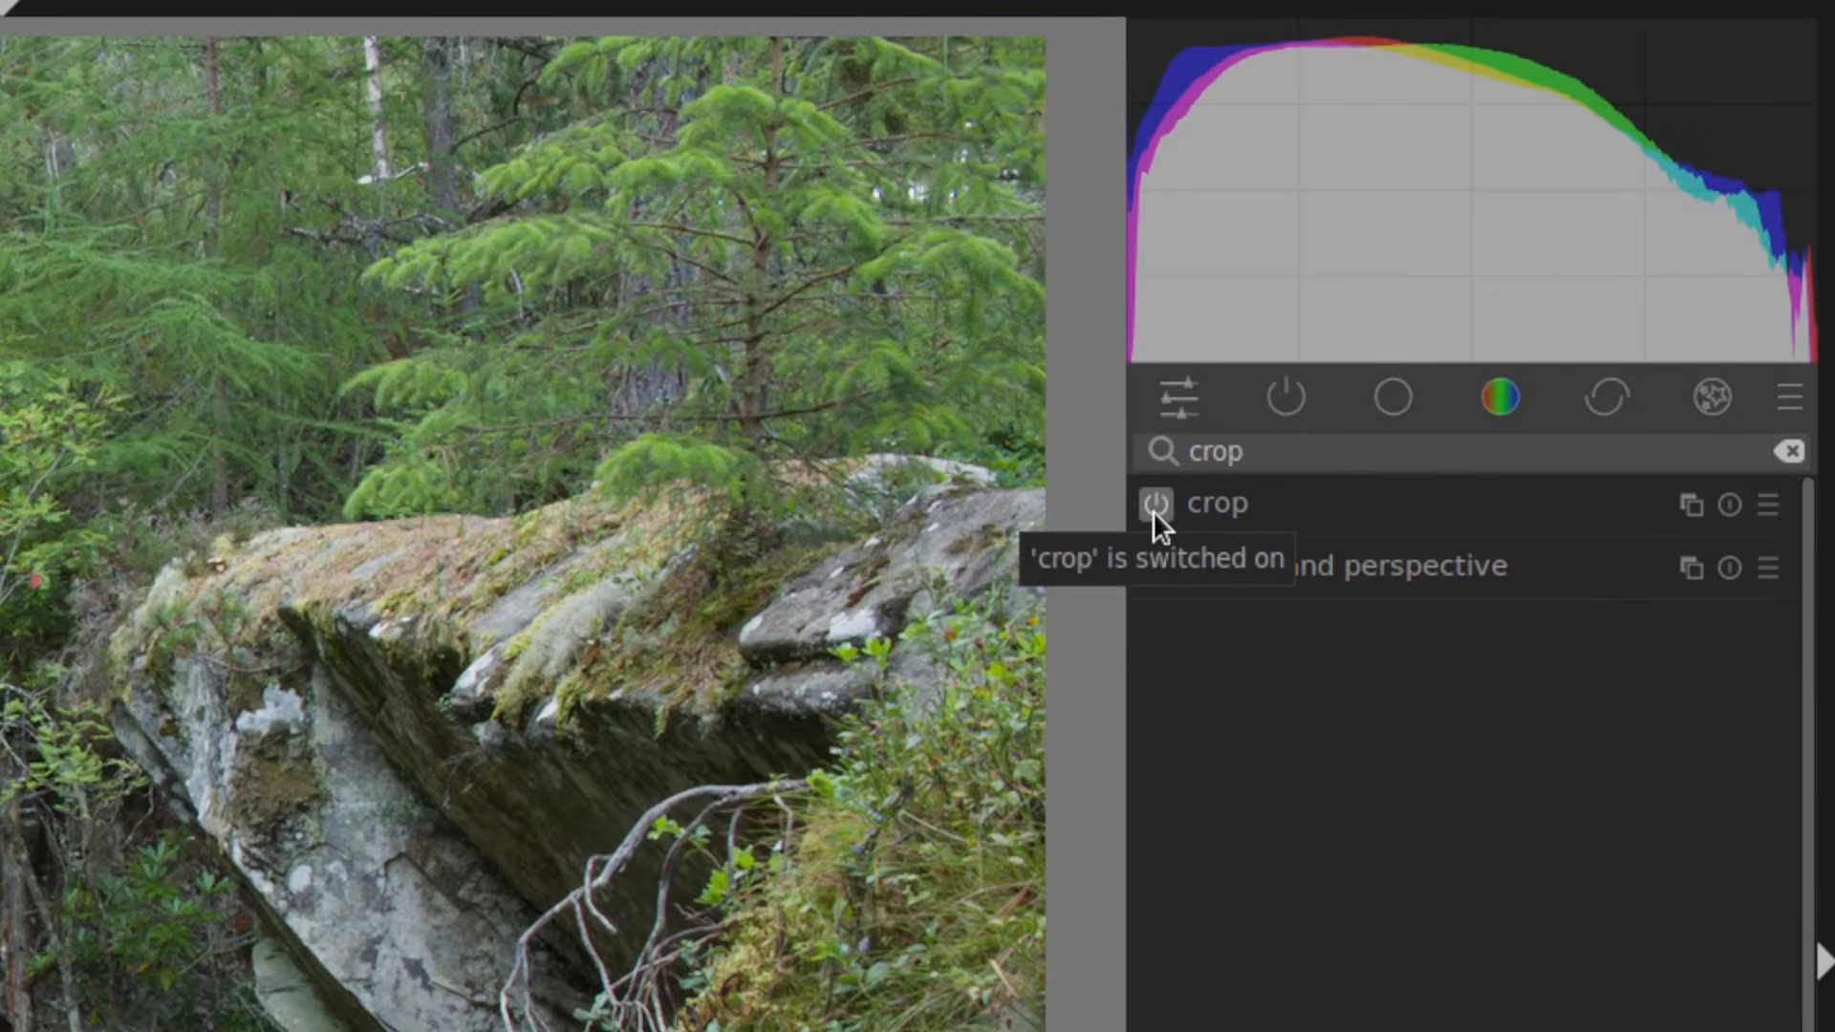
pyautogui.click(1277, 503)
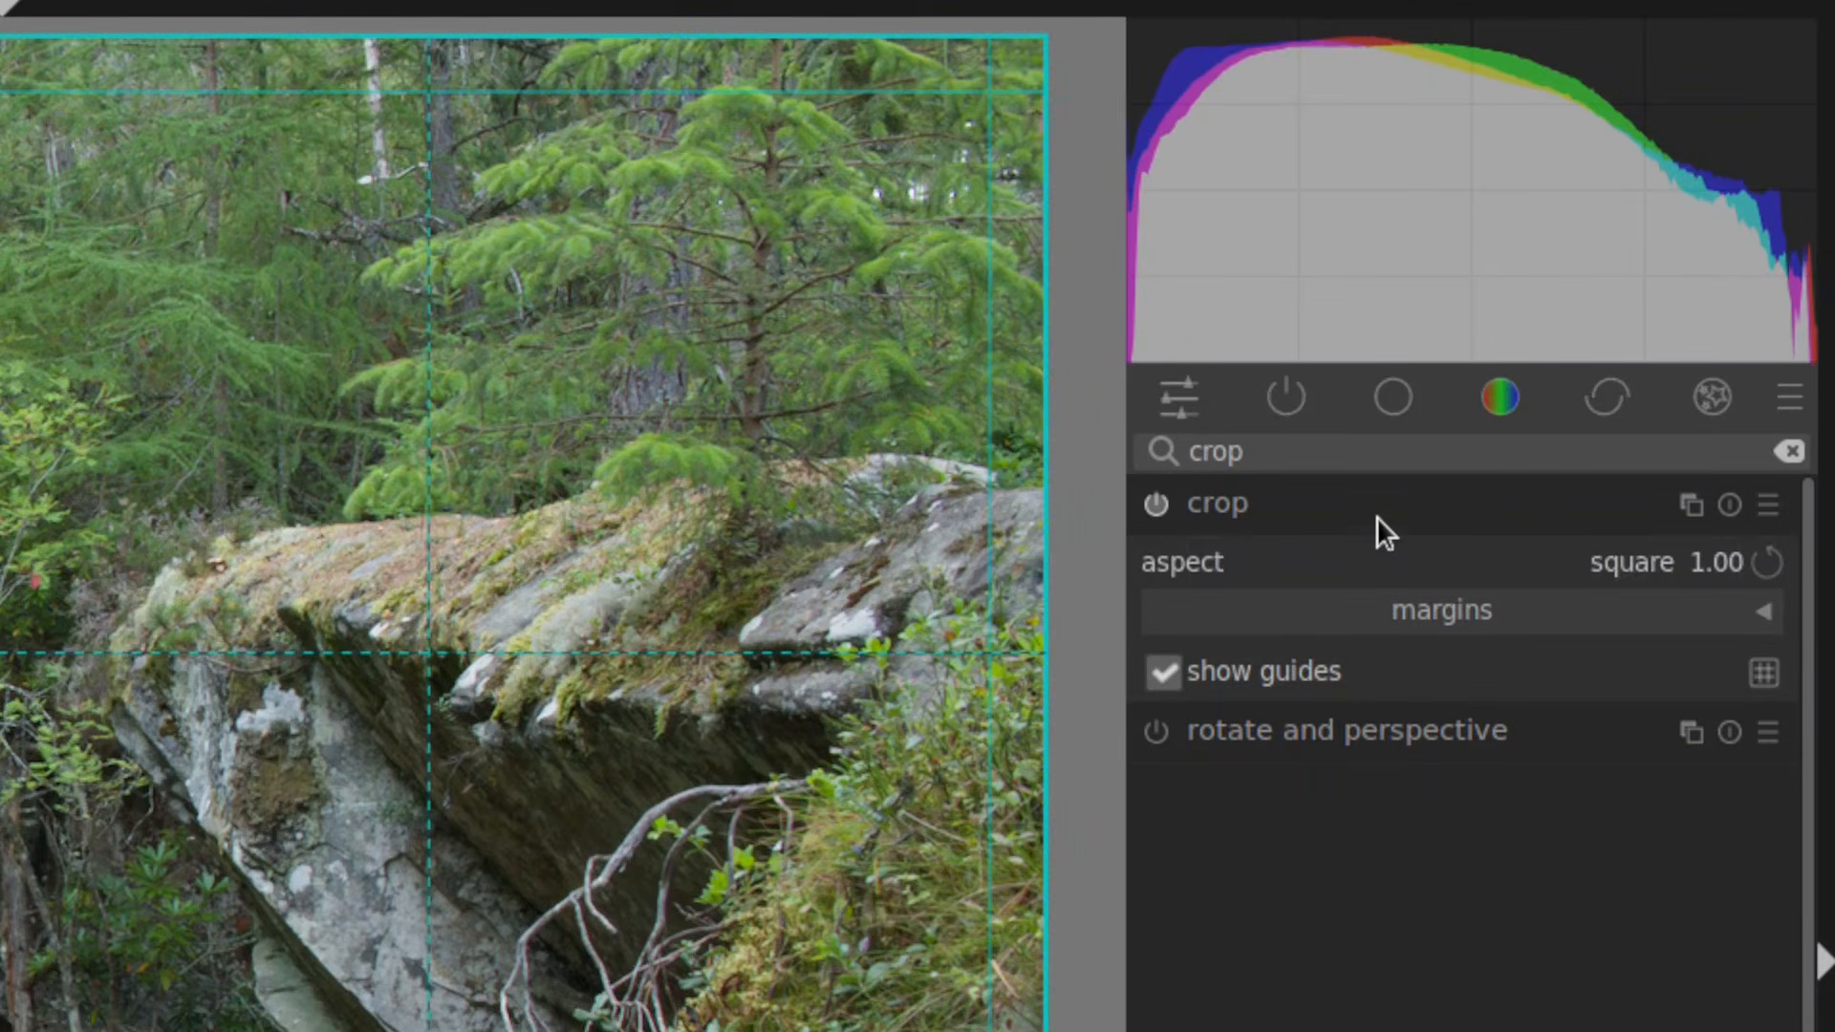
pyautogui.hotkey('shift', 'z')
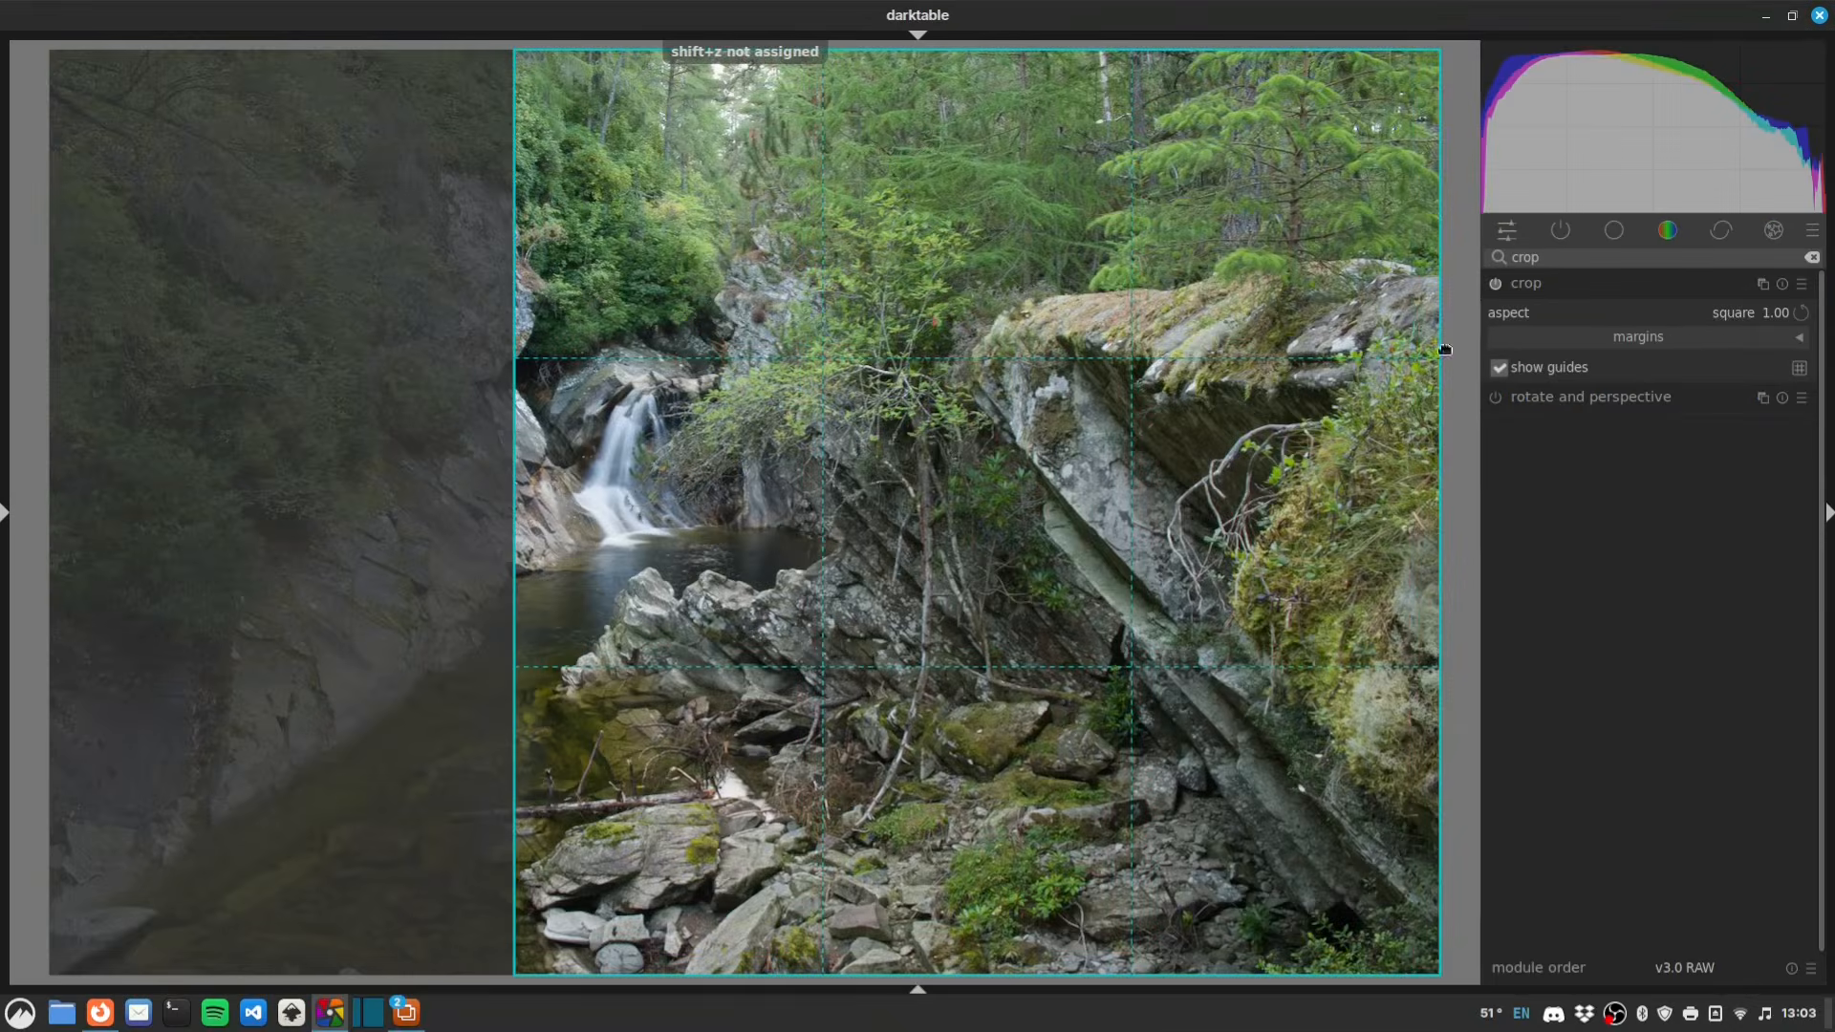
# - Set the crop aspect to freehand and frame nearly the whole photo, trimming narrow strips off its left and upper edges
pyautogui.click(1730, 317)
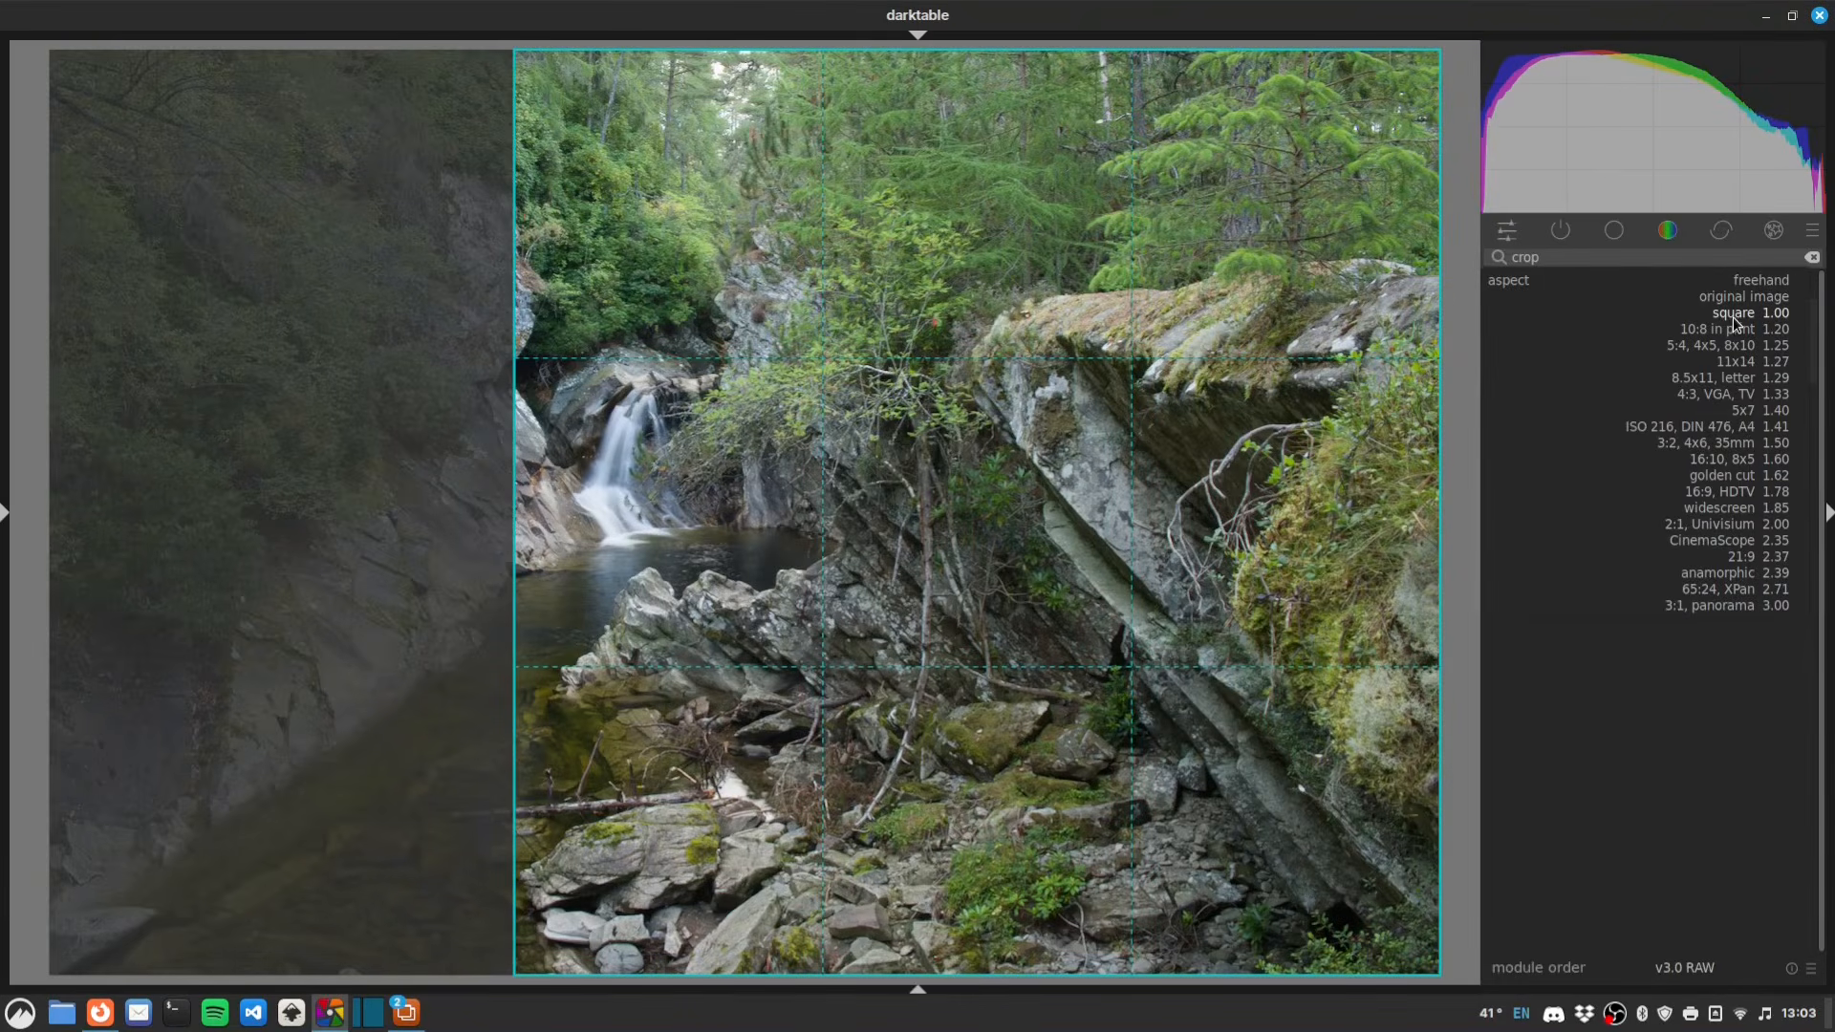
pyautogui.click(1761, 281)
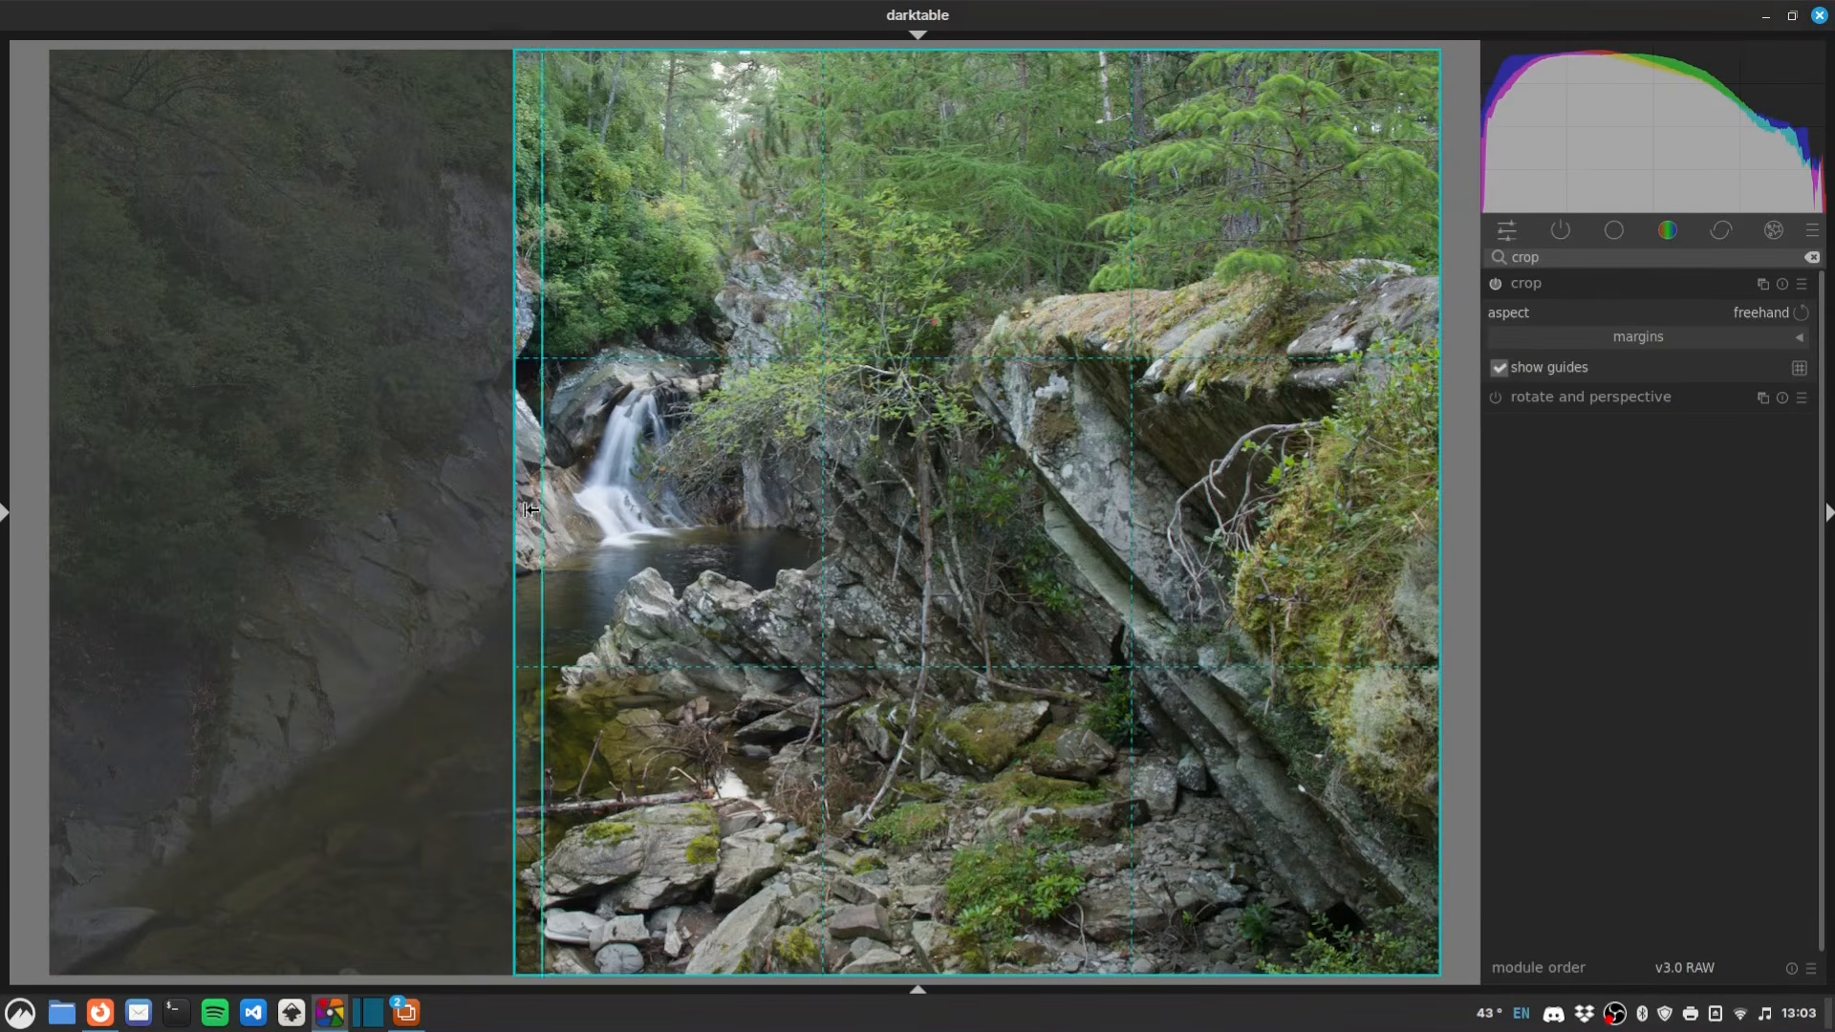
pyautogui.moveTo(538, 514); pyautogui.dragTo(138, 525)
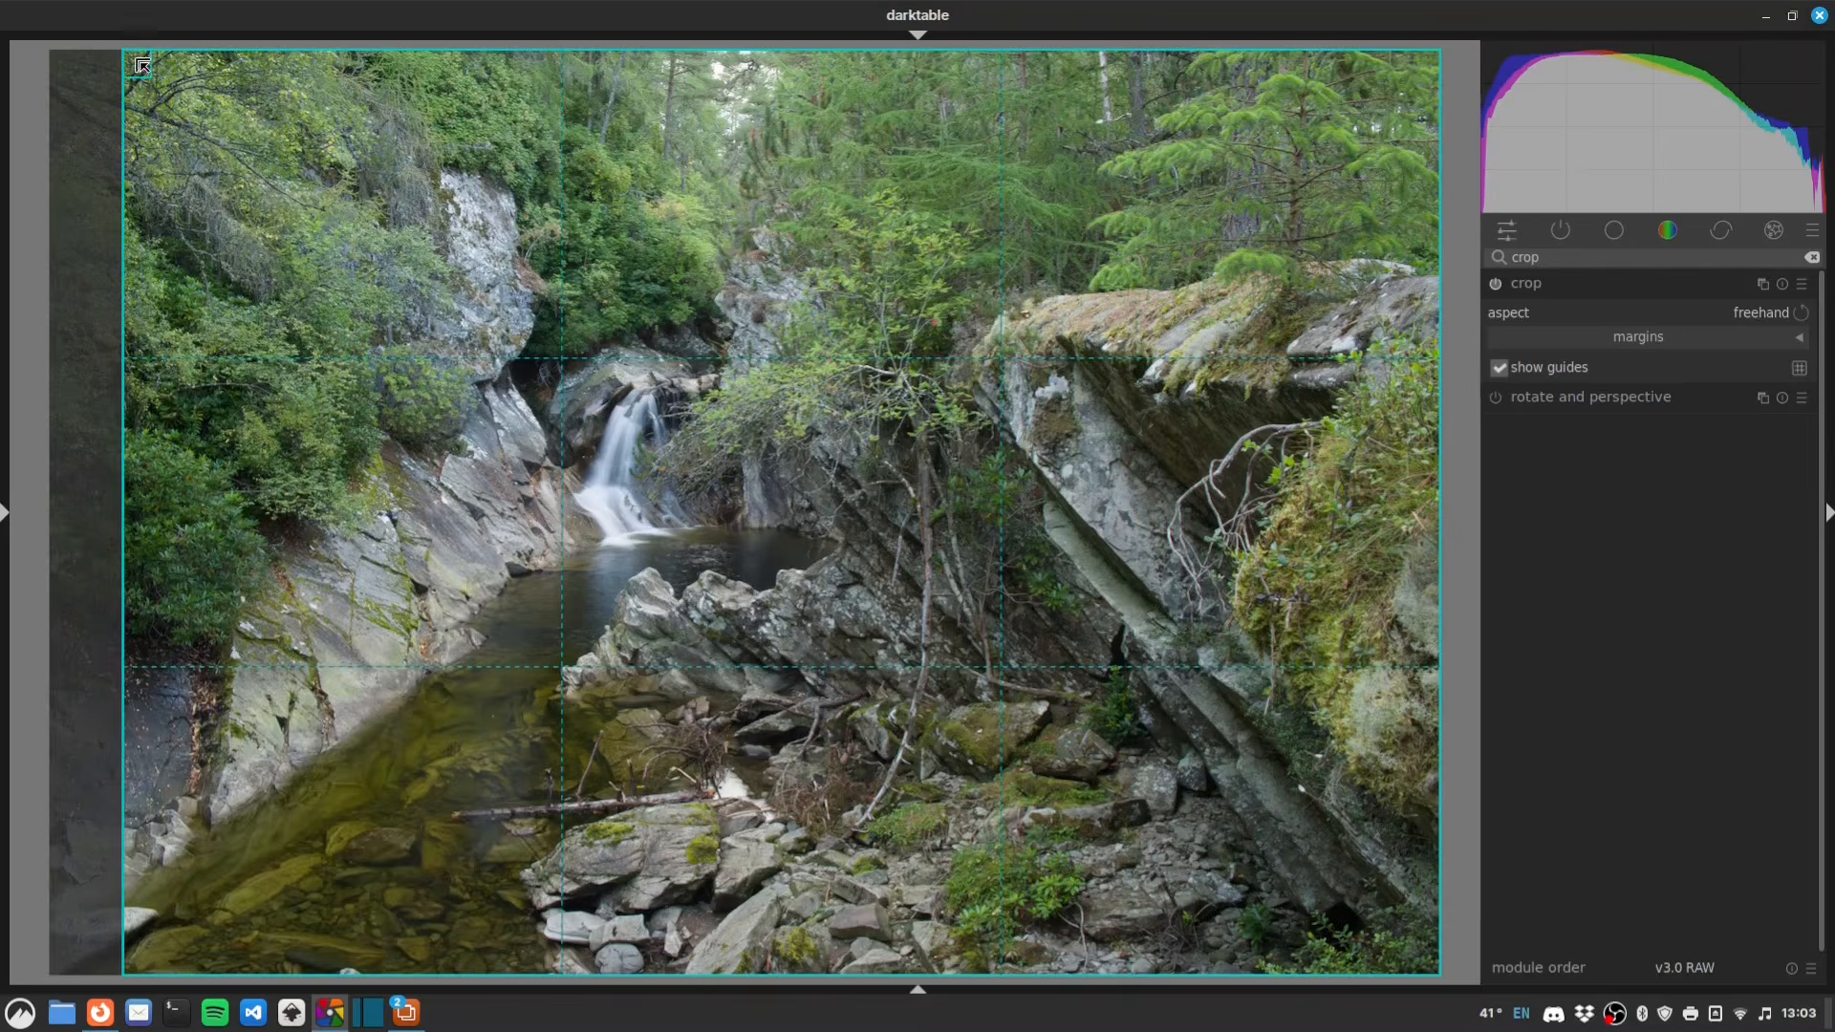
pyautogui.moveTo(138, 73); pyautogui.dragTo(118, 99)
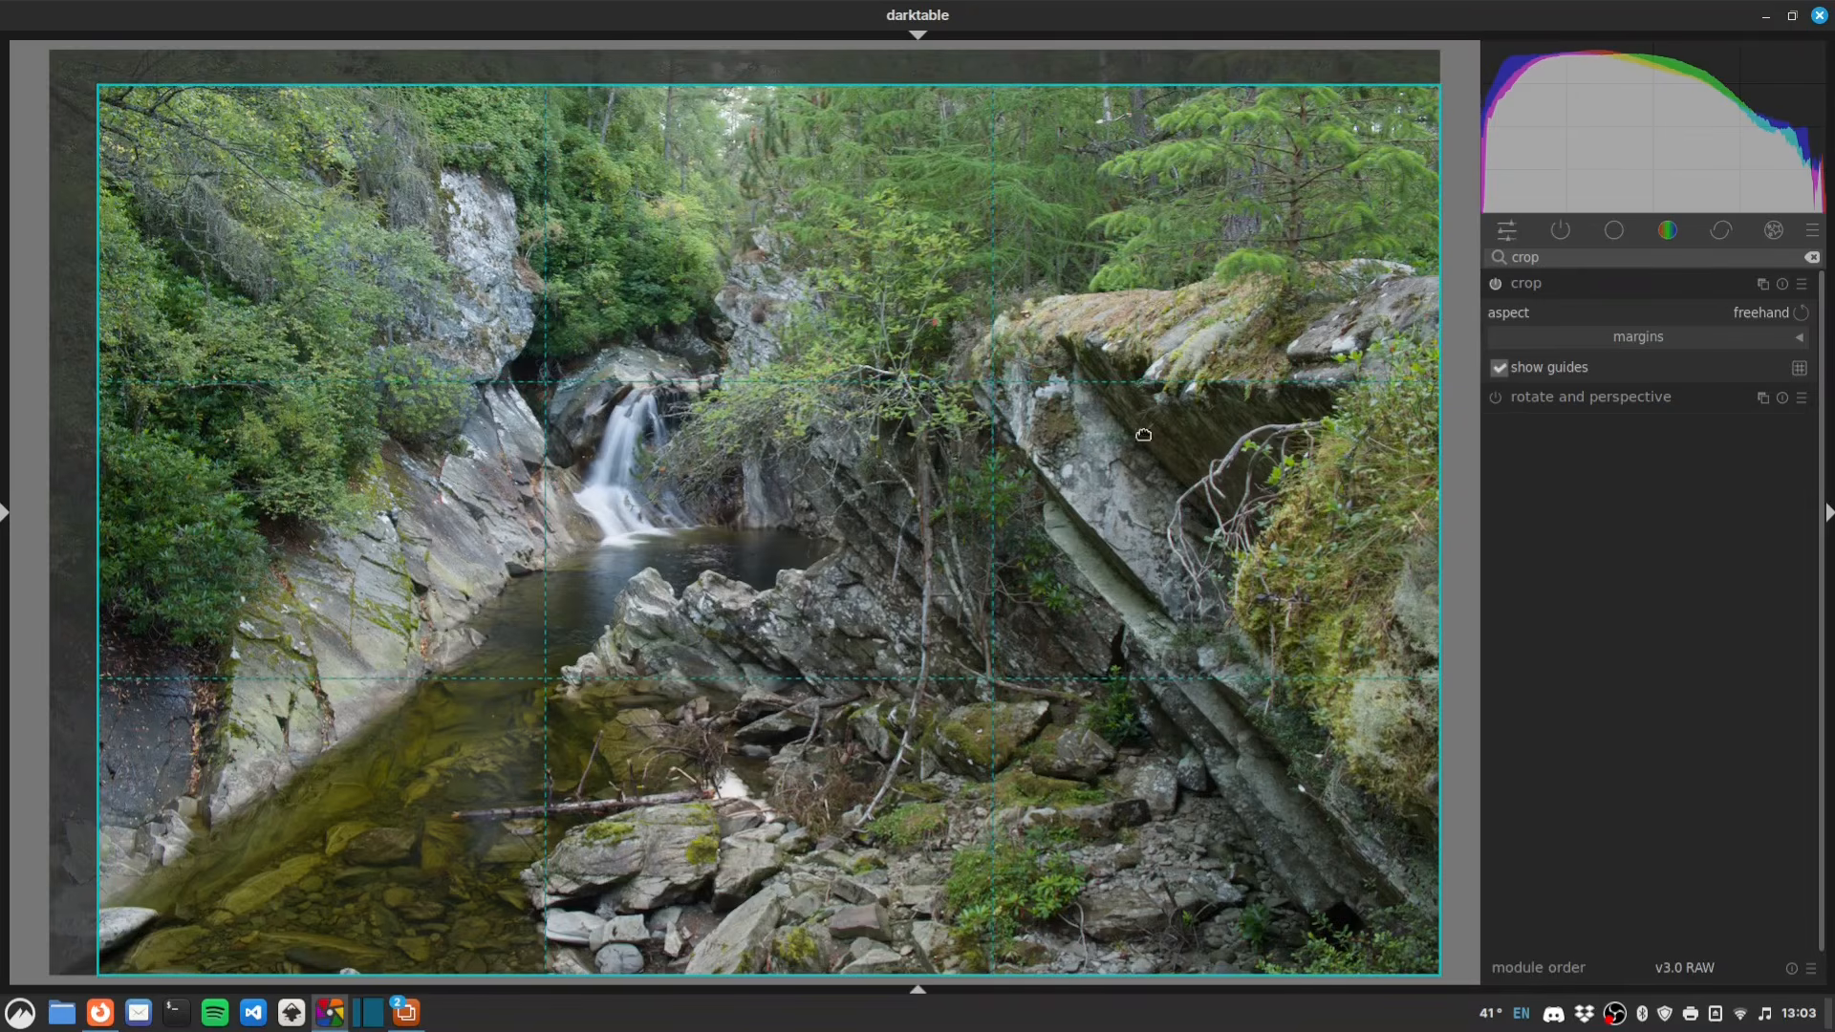
pyautogui.click(1590, 283)
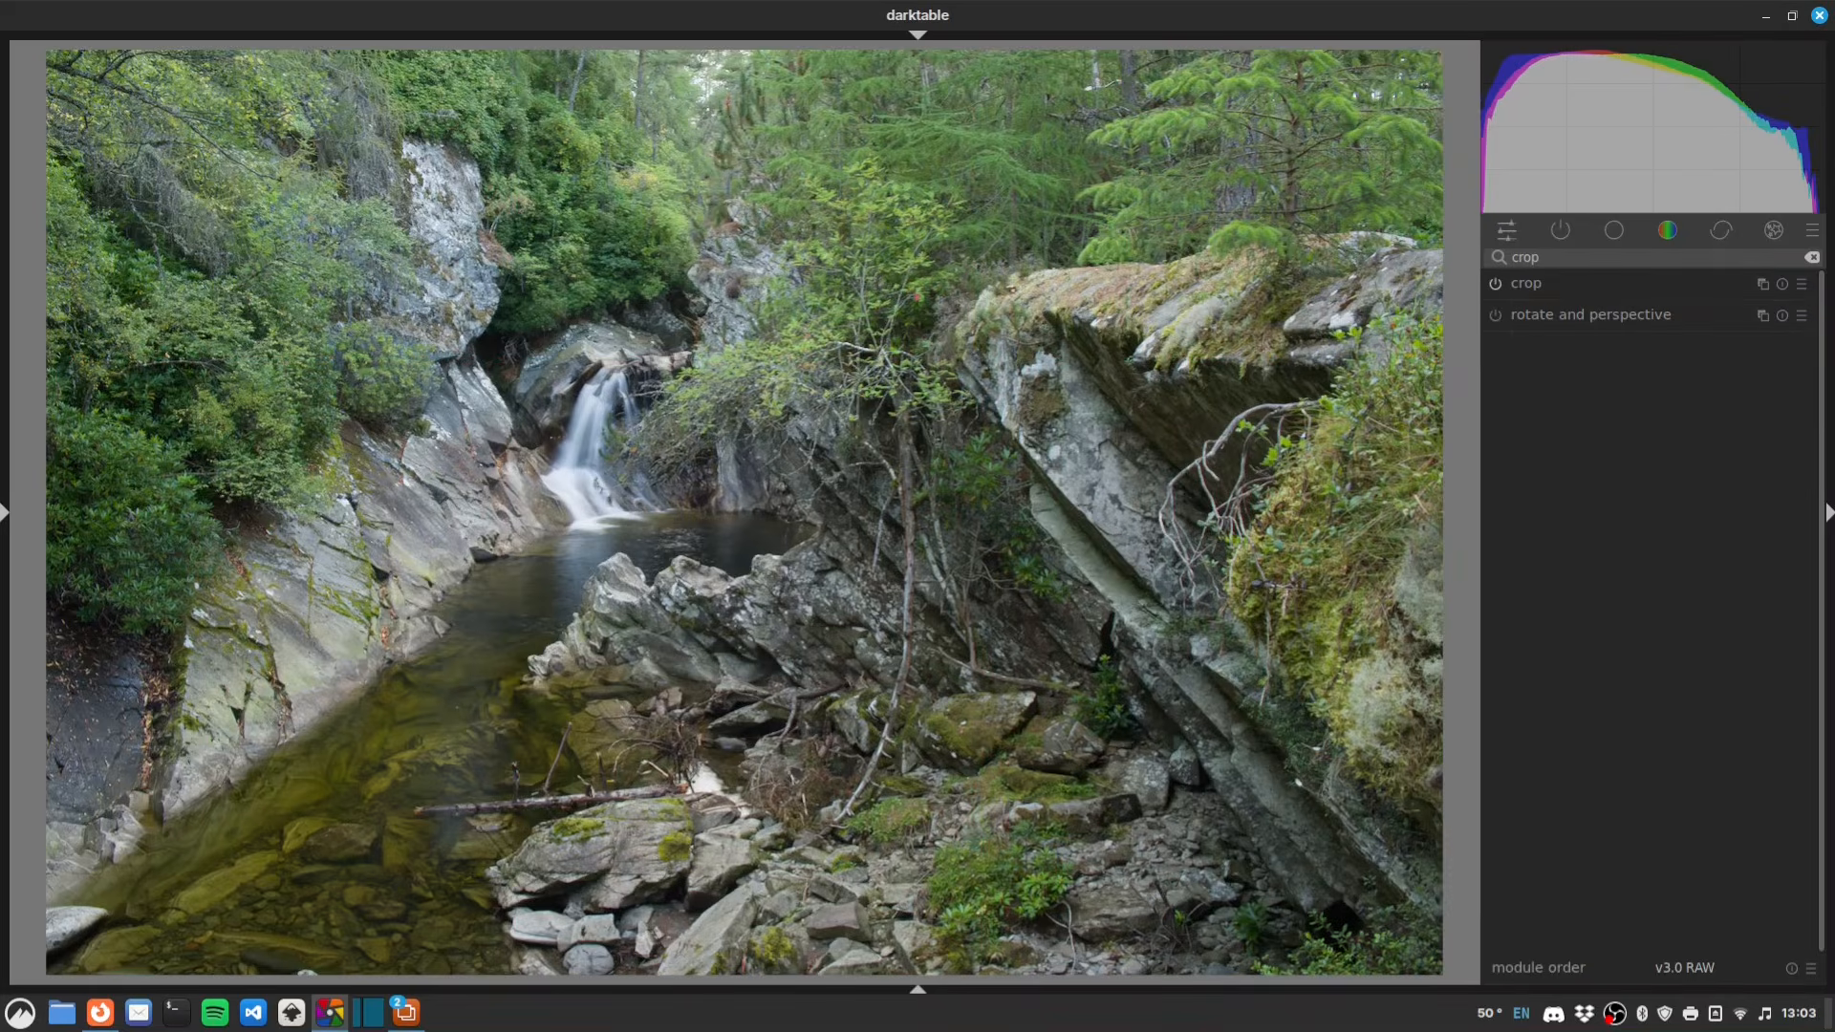
# - Show only the active modules and examine the exposure module's settings
pyautogui.click(1565, 232)
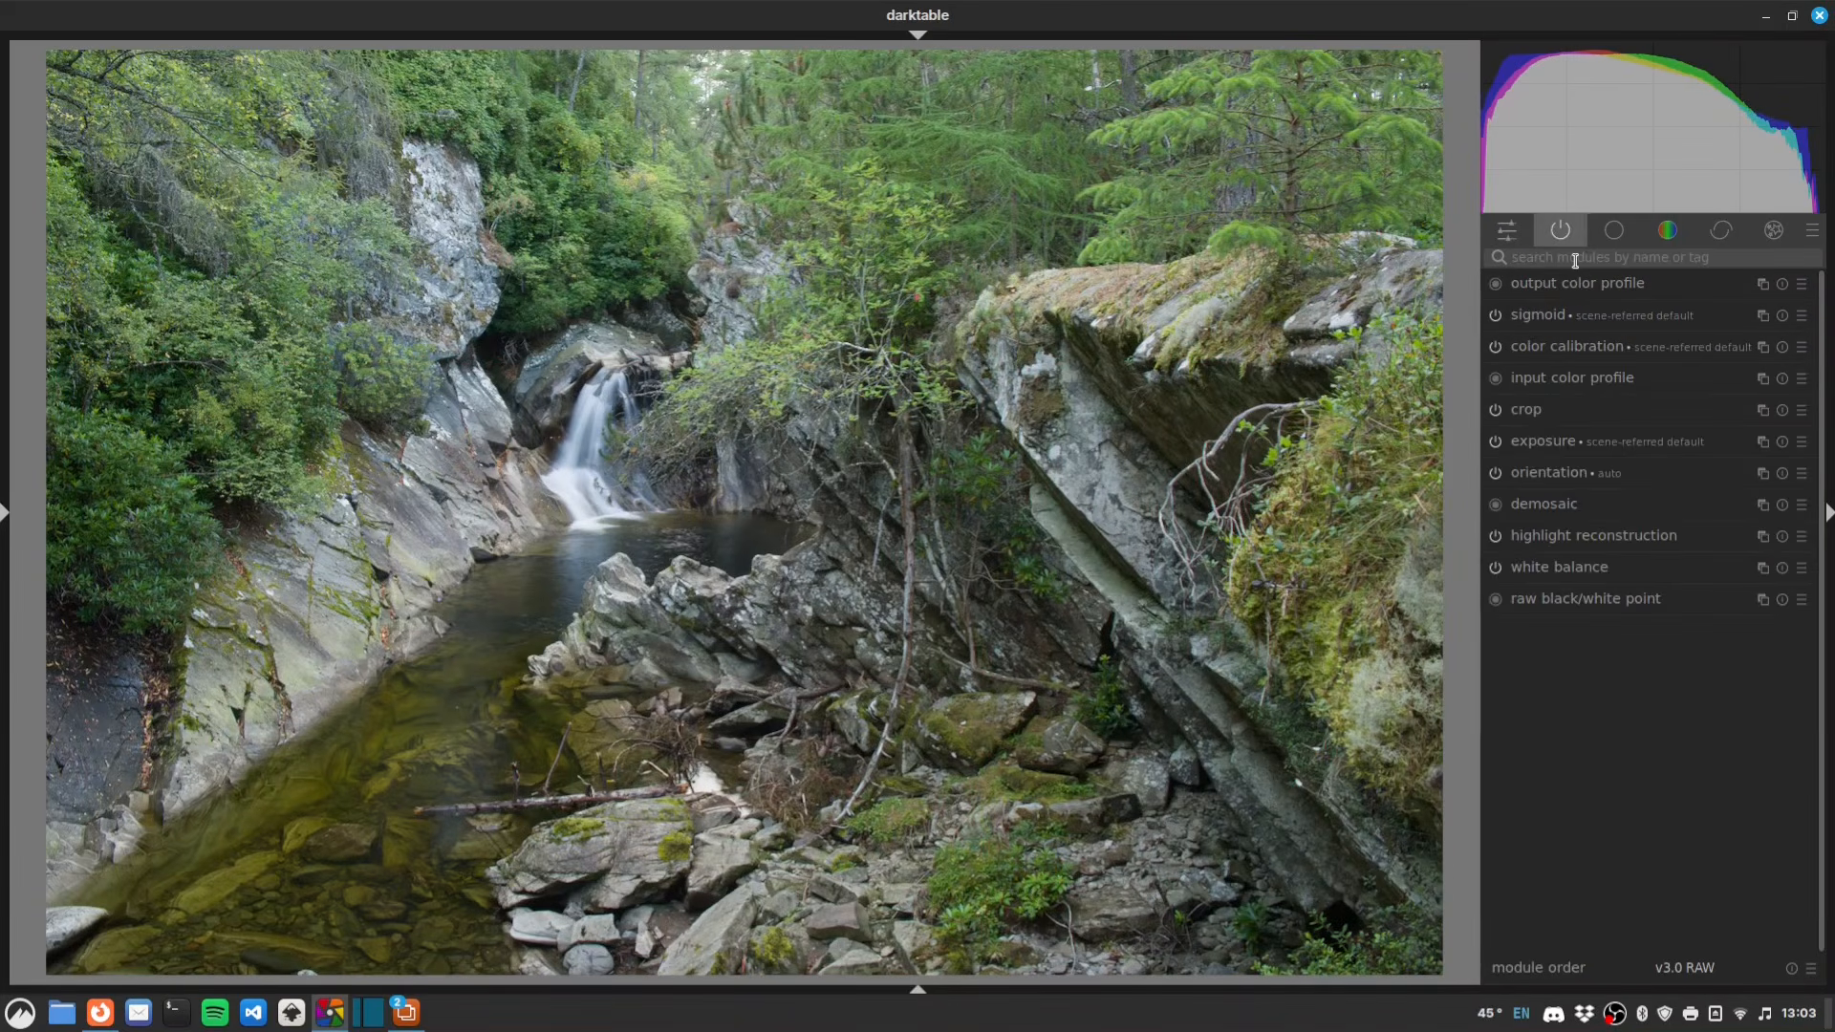
pyautogui.click(1552, 441)
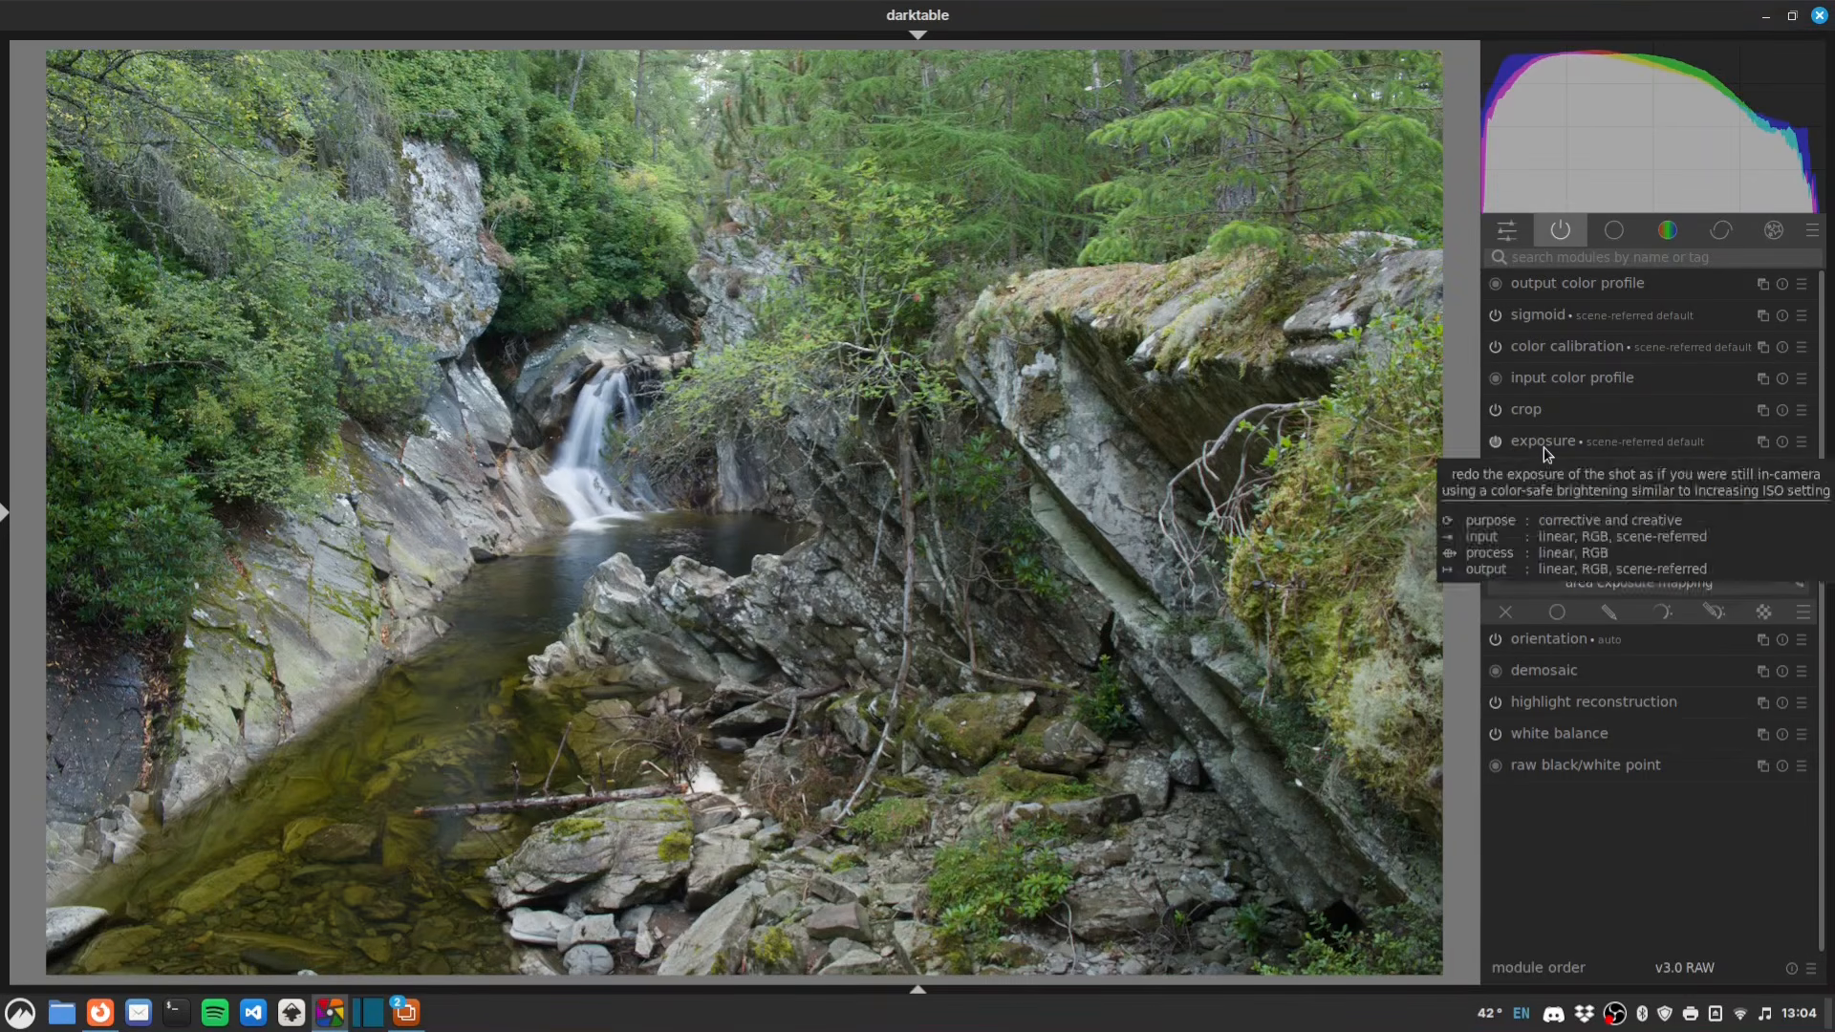
pyautogui.click(1544, 446)
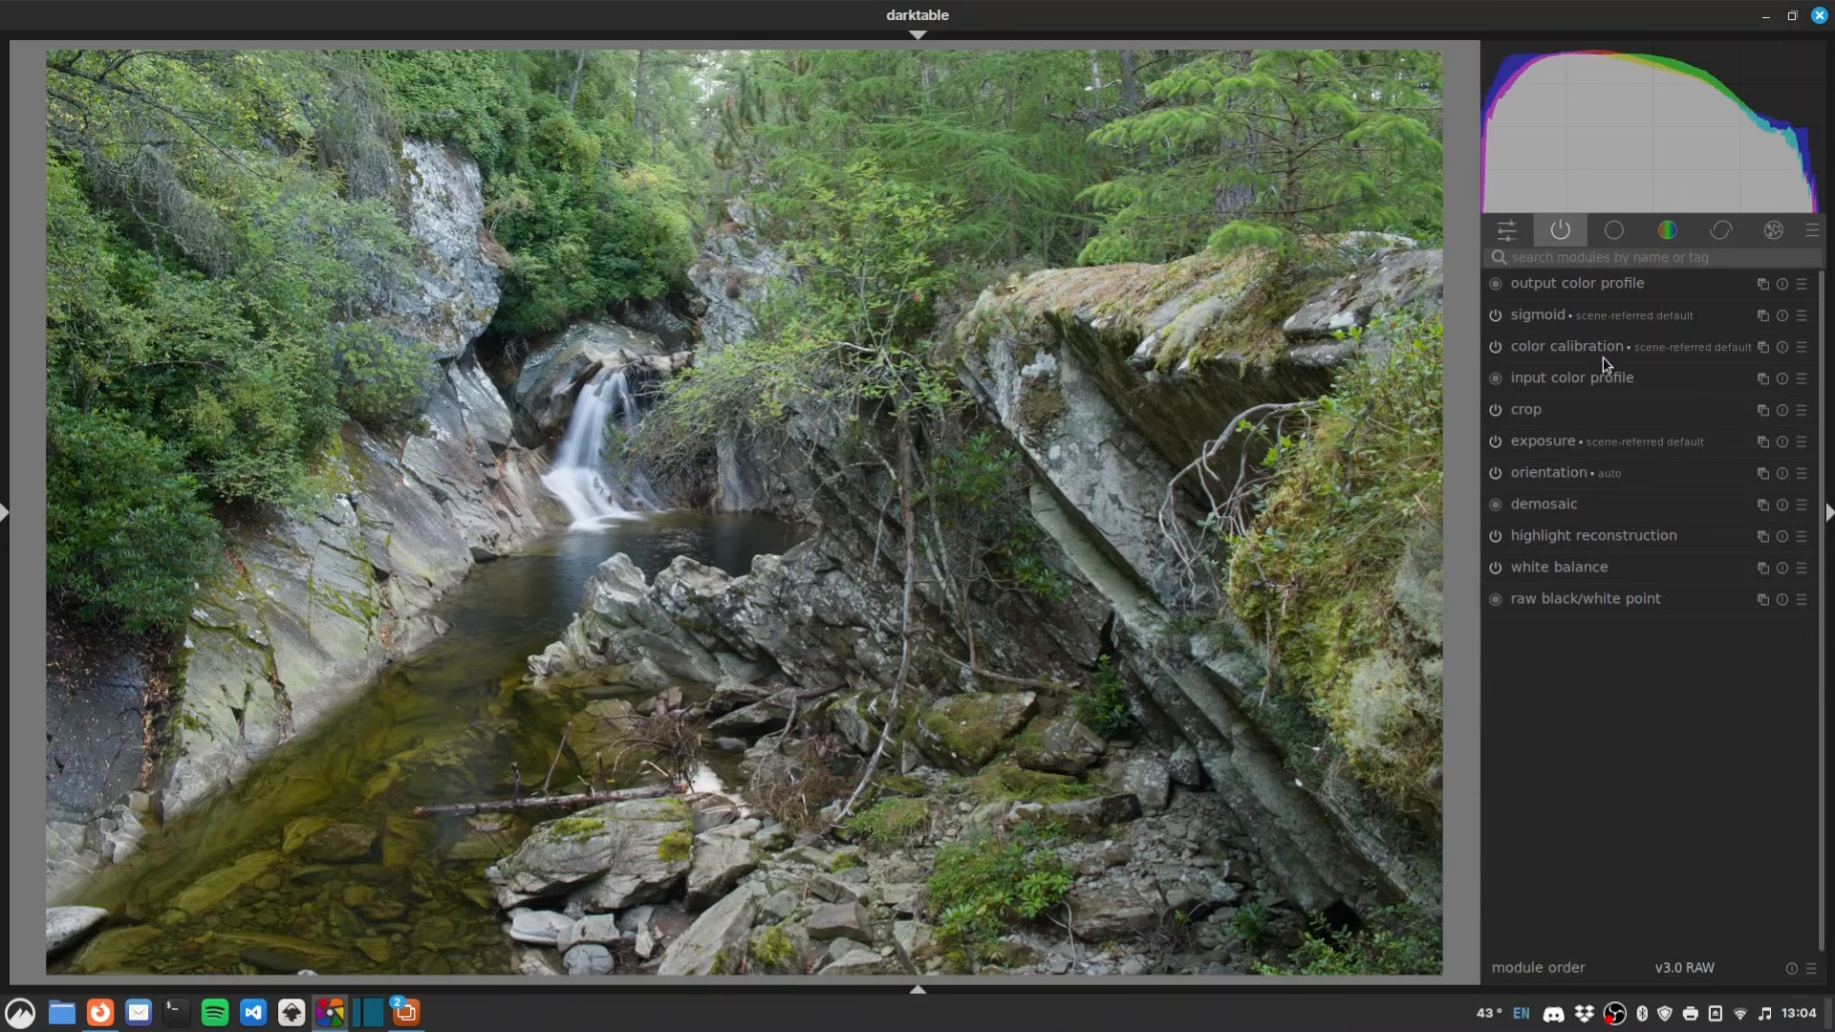
# - In sigmoid, set contrast to 1.475, skew to +0.25 and target black to 0.1%
pyautogui.click(1536, 317)
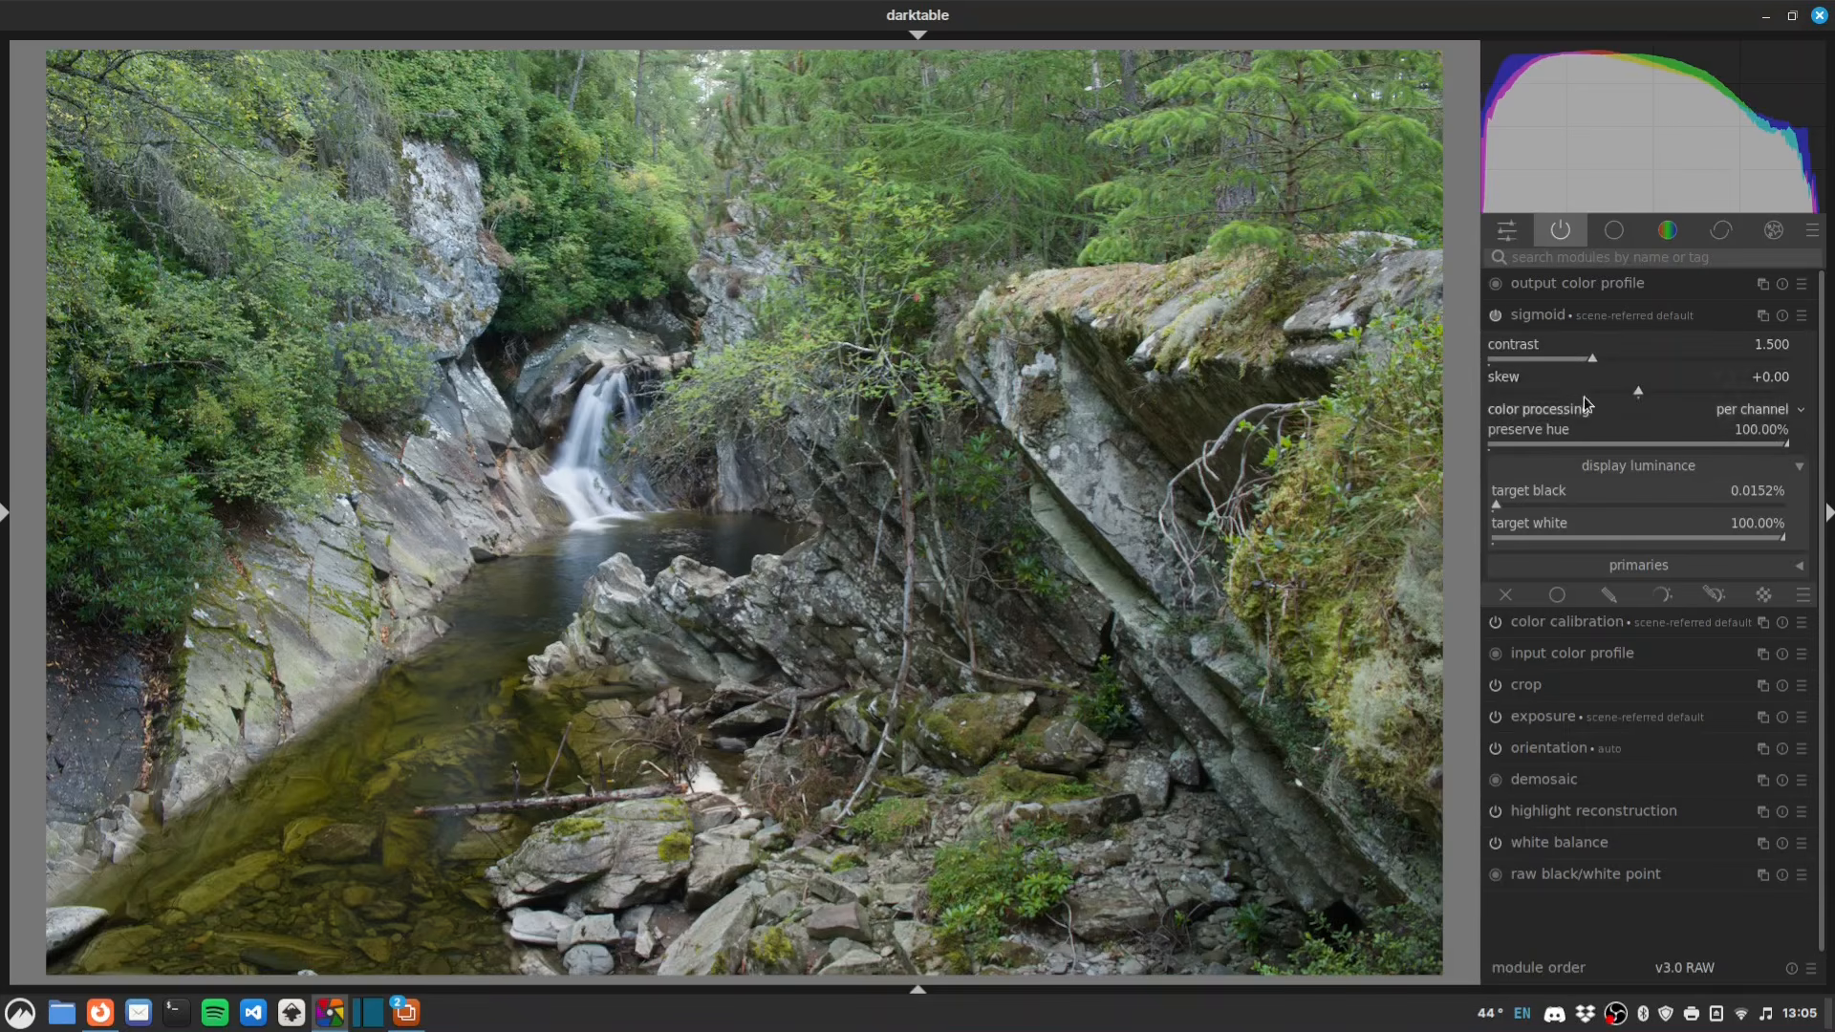
pyautogui.moveTo(1592, 358); pyautogui.dragTo(1677, 396)
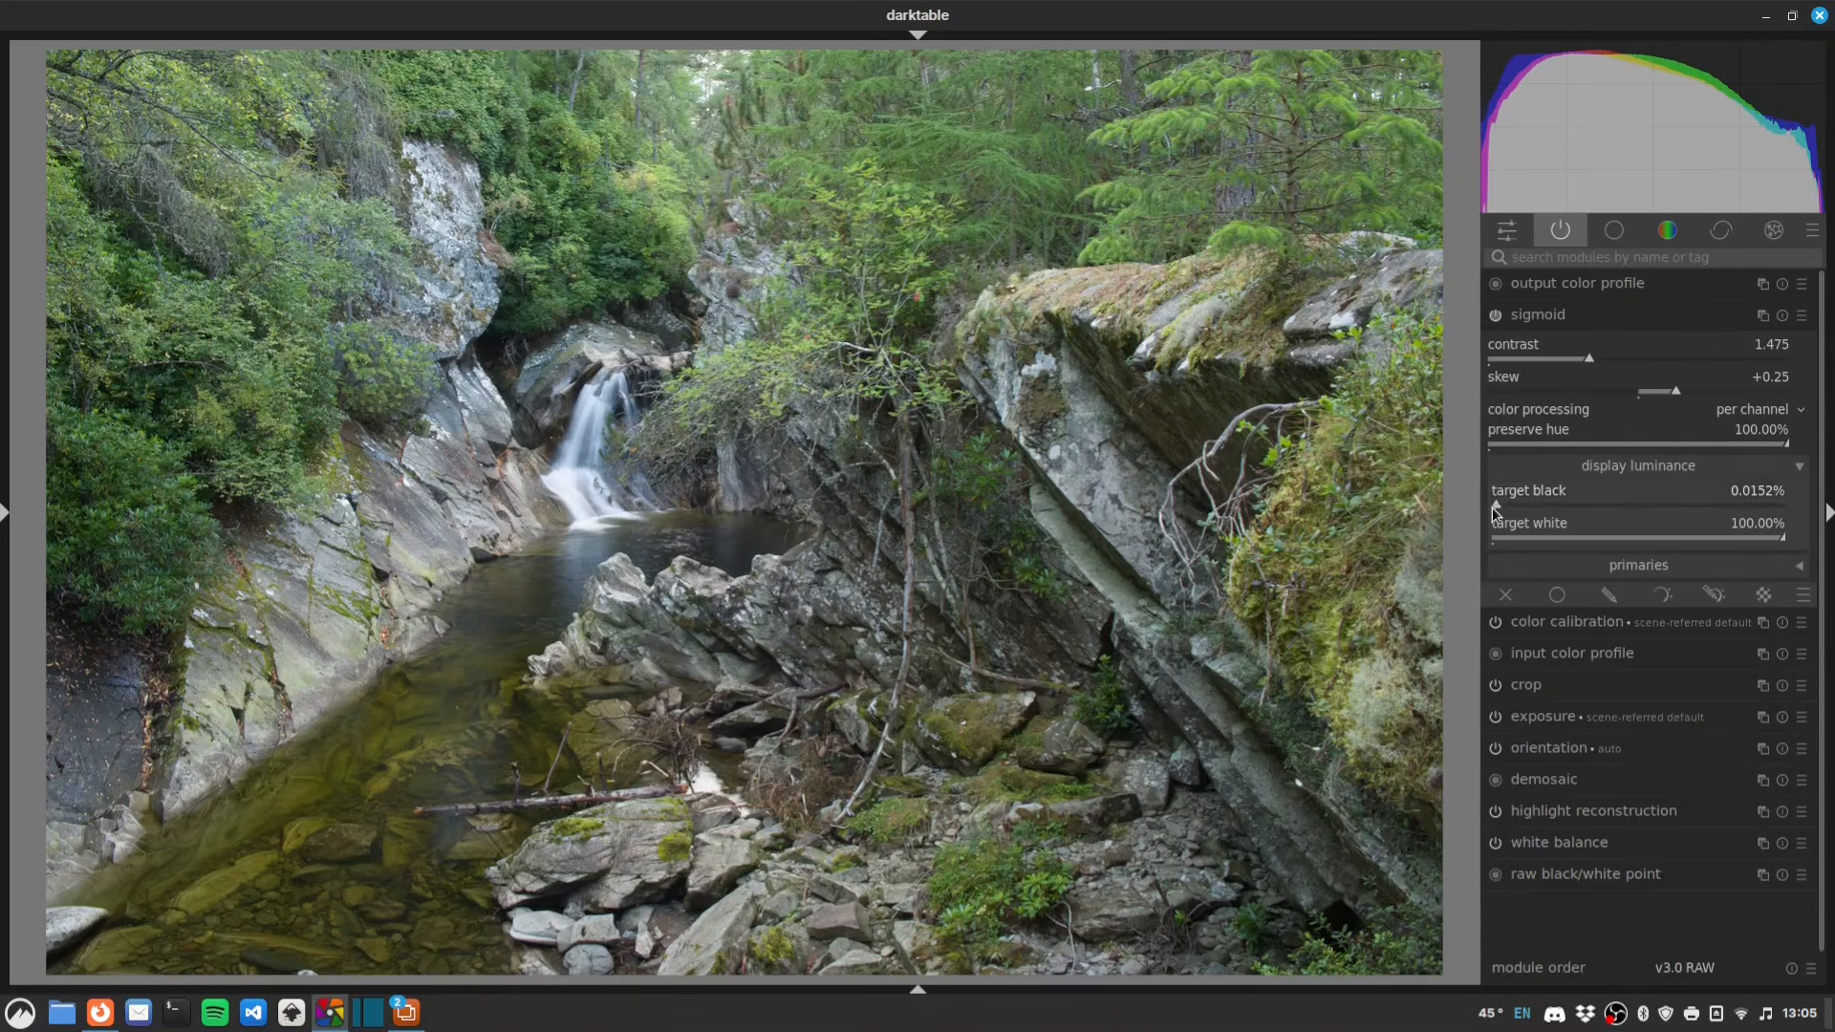
pyautogui.moveTo(1494, 503); pyautogui.dragTo(1528, 503)
pyautogui.rightClick(1528, 503)
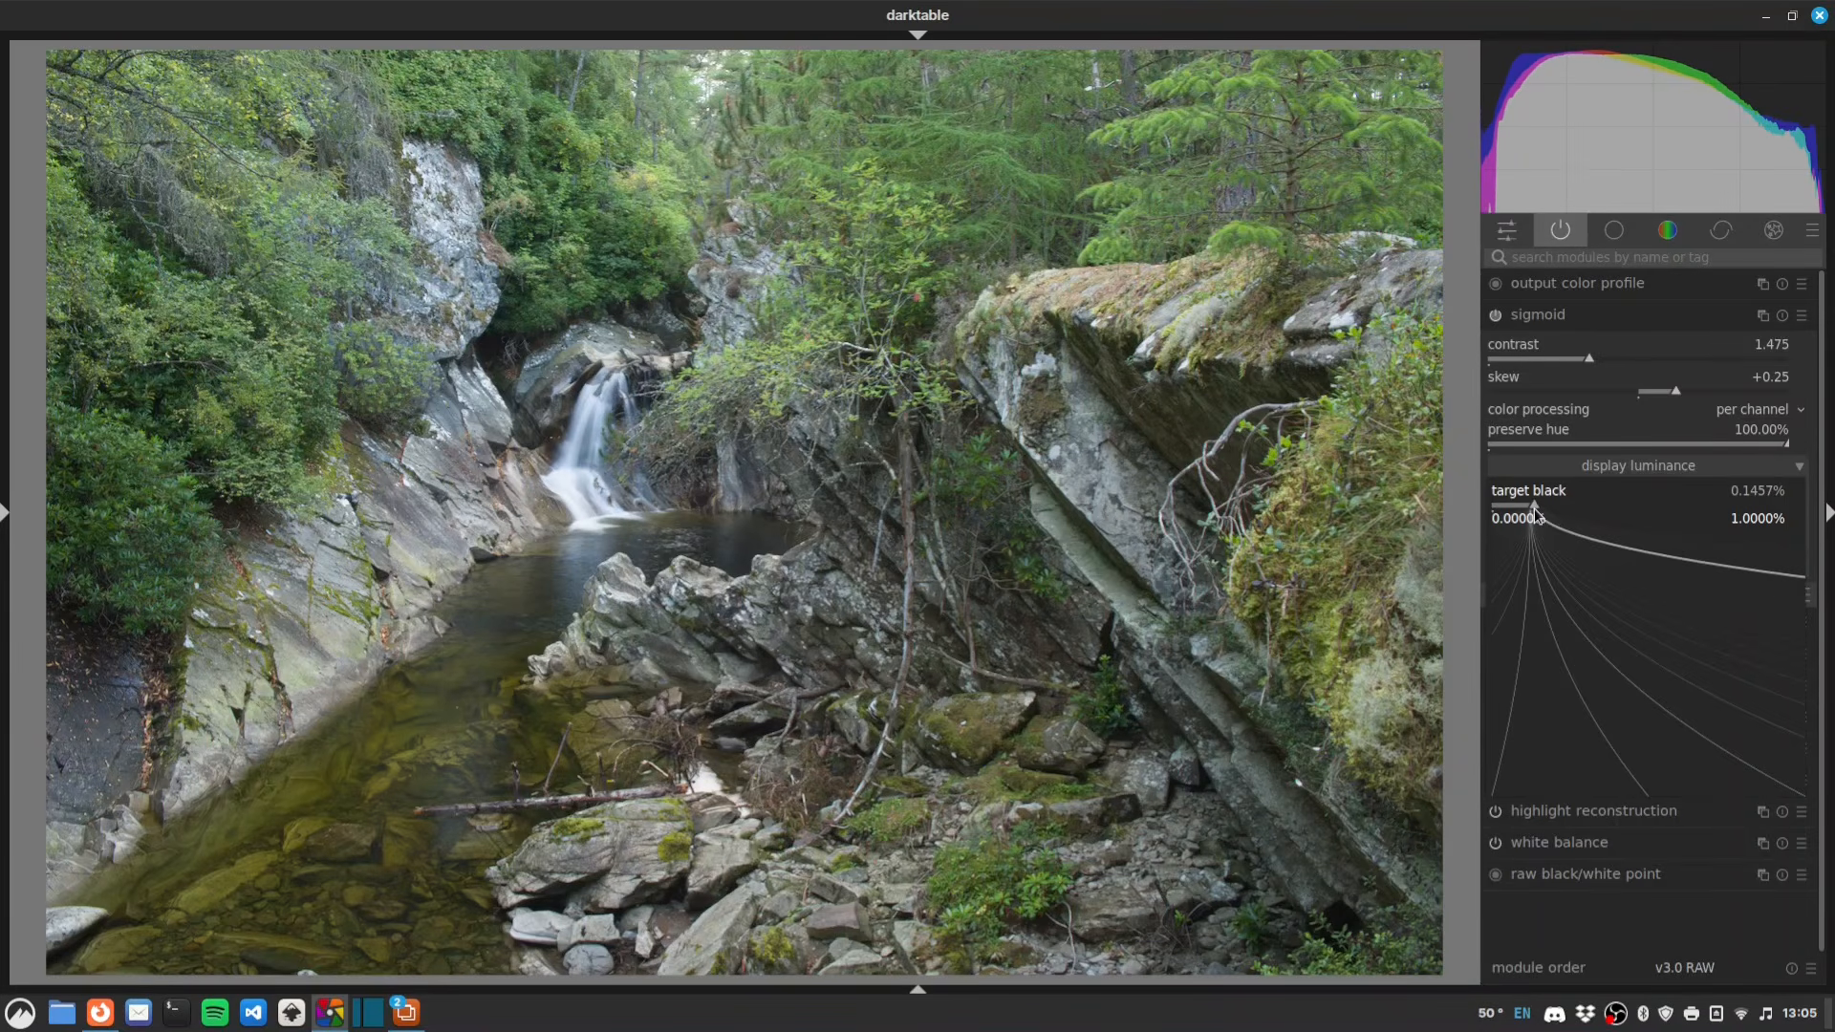
pyautogui.write('0.1')
pyautogui.press('Return')
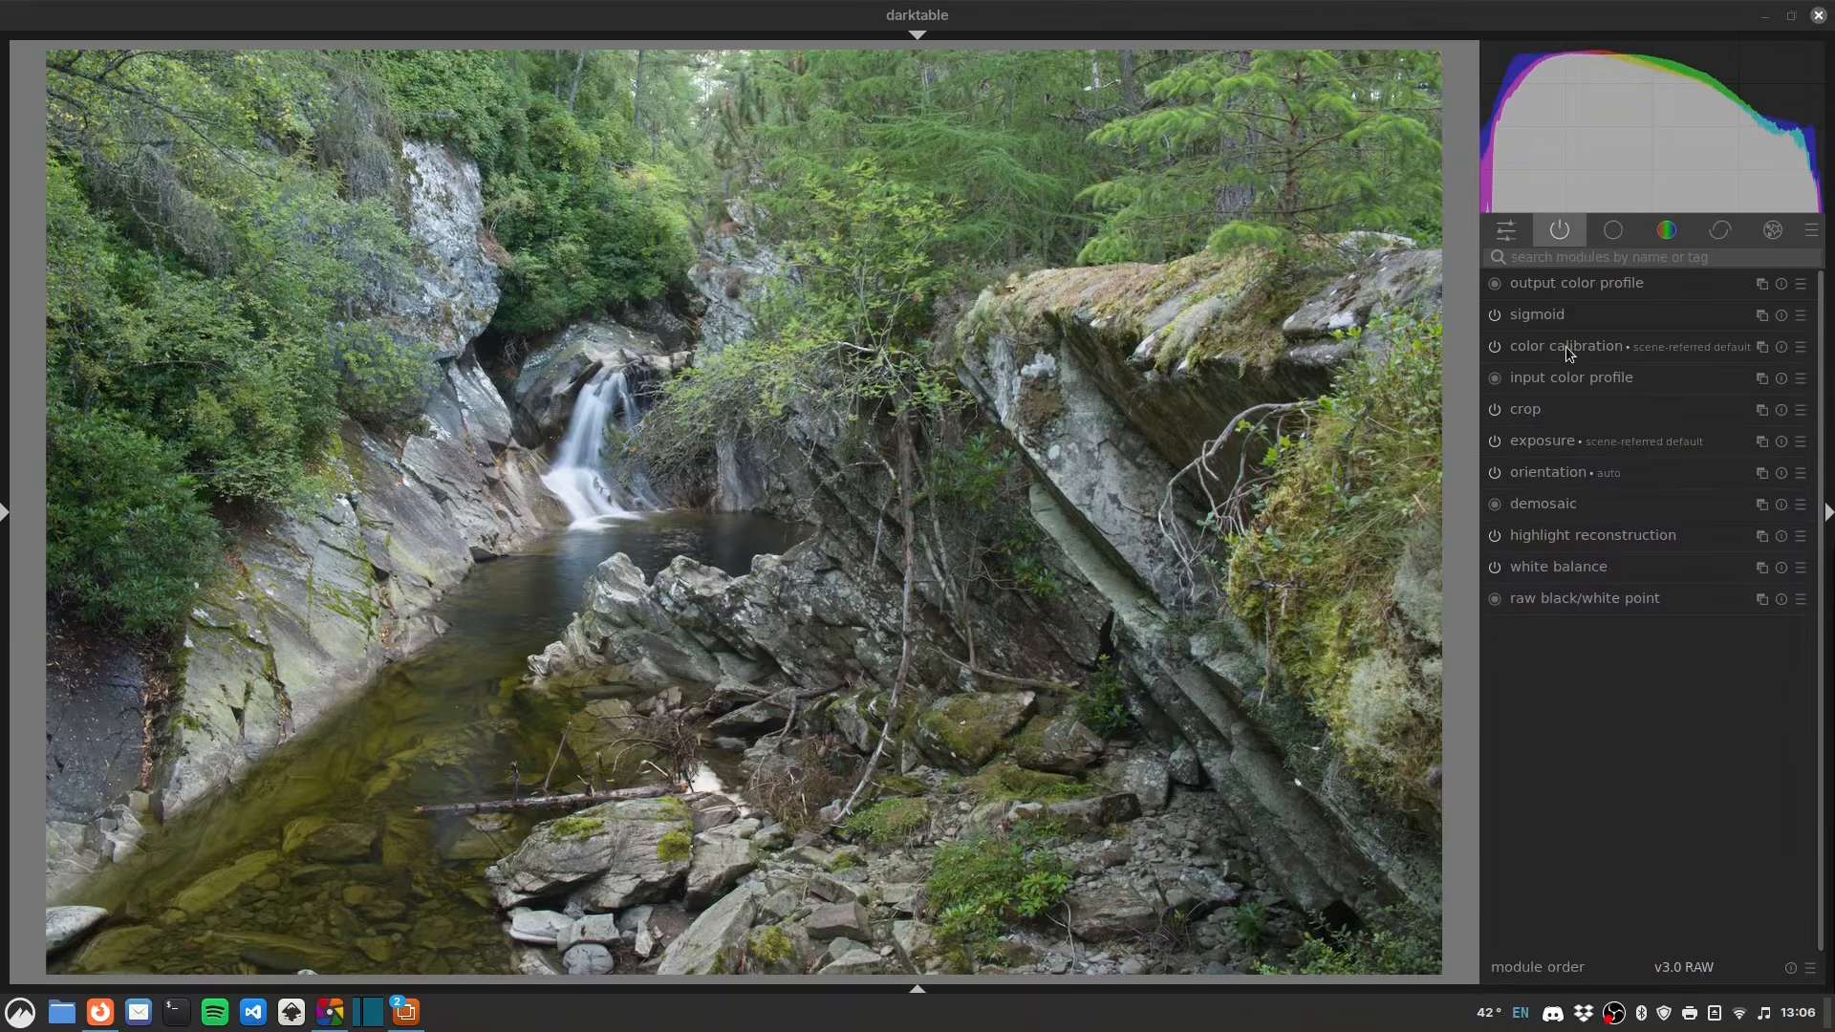
# - Open color calibration and set the white balance by detecting it from the default image area
pyautogui.click(1565, 346)
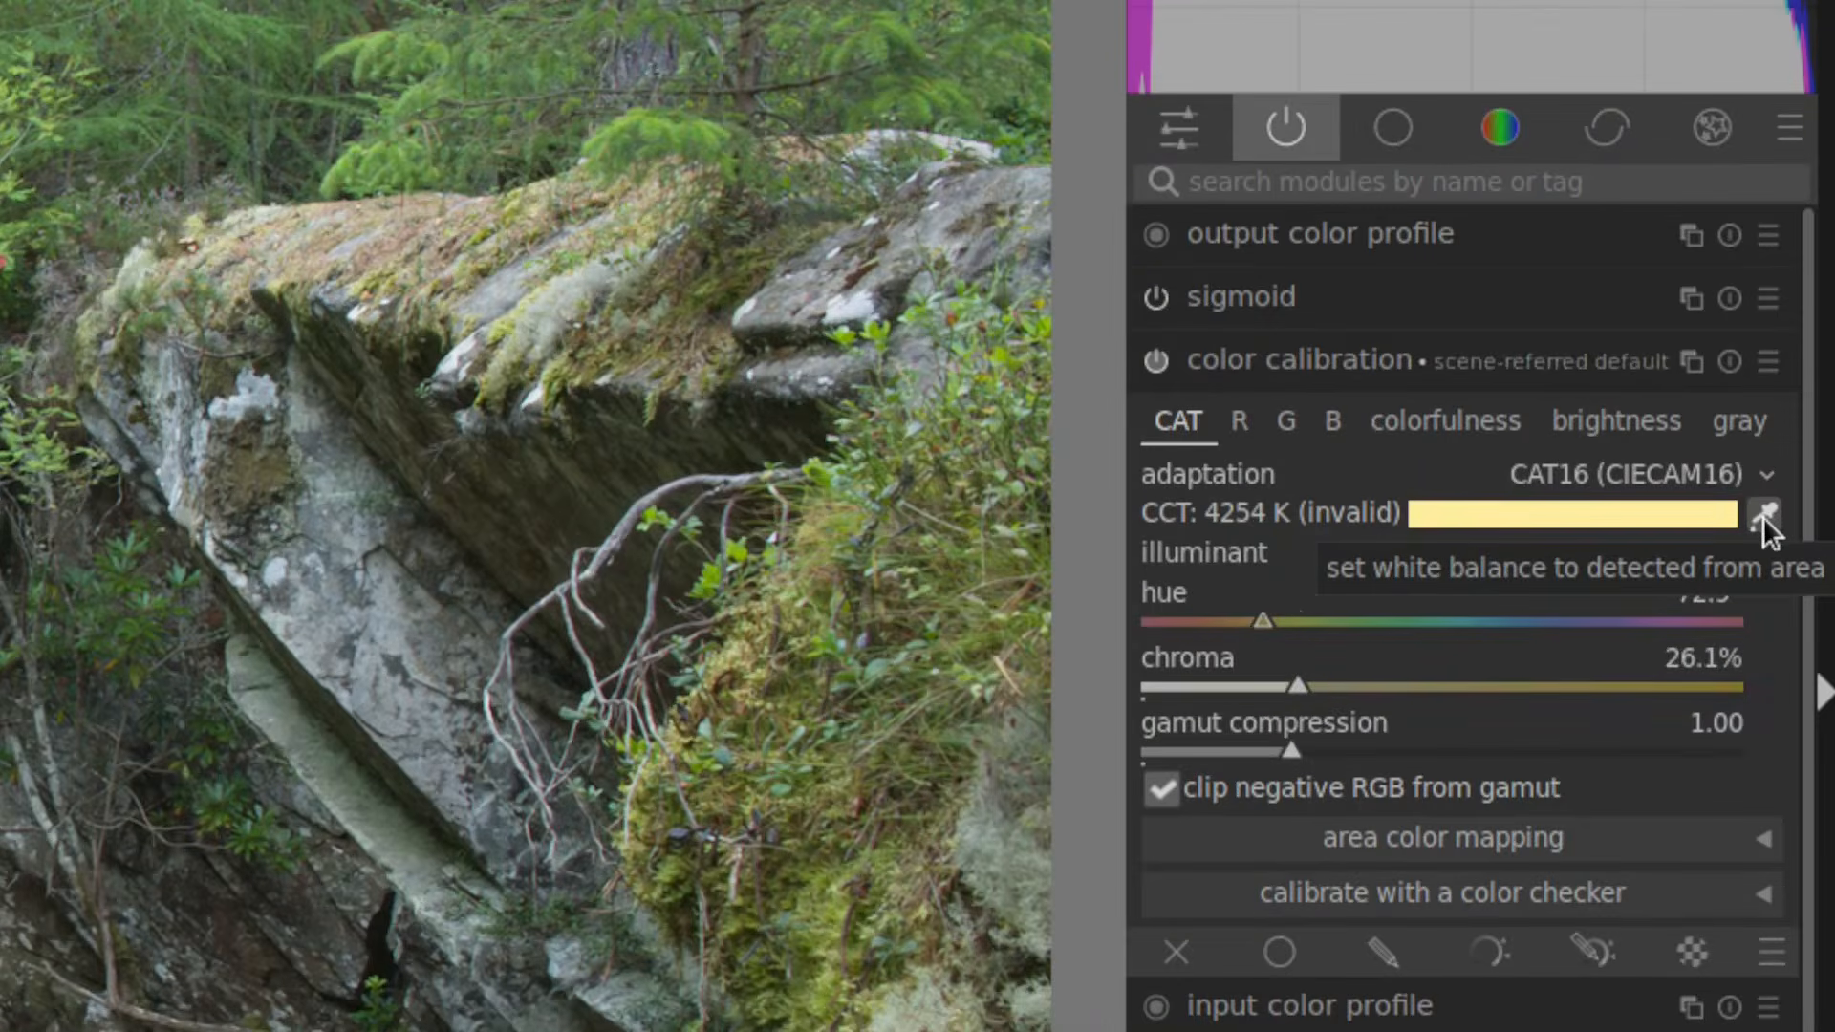
pyautogui.click(1763, 515)
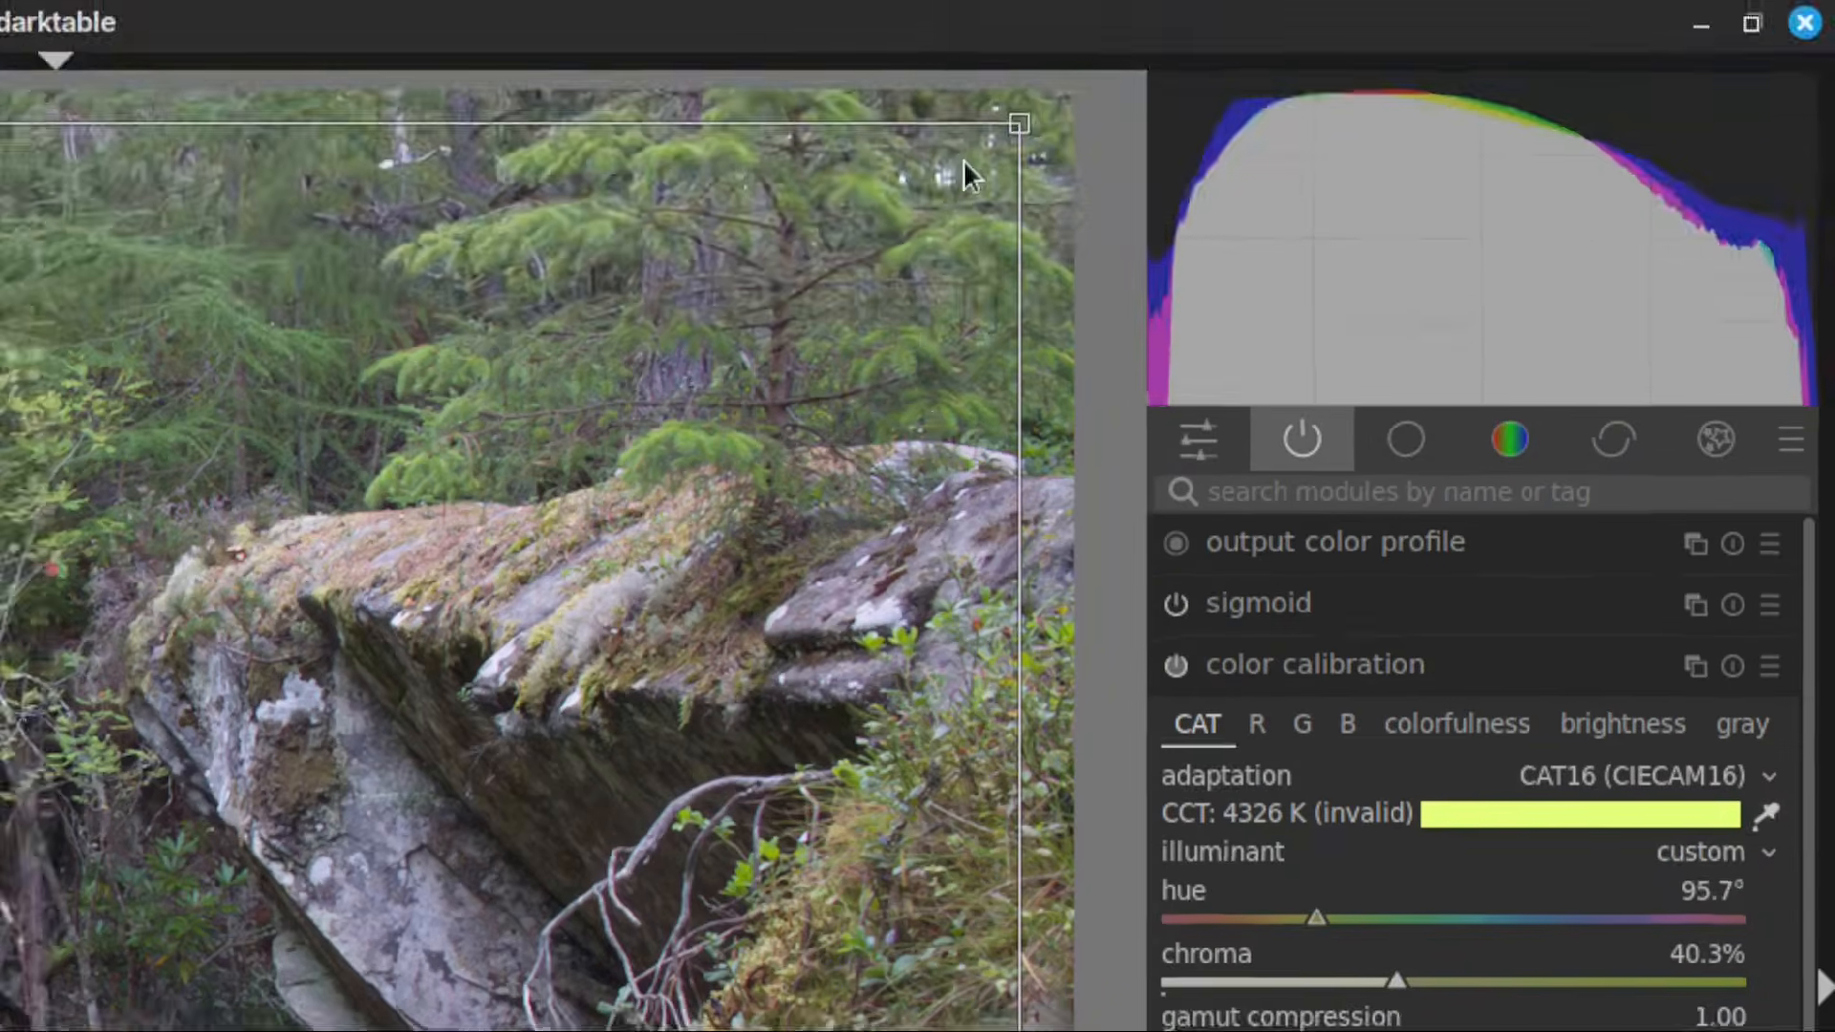
pyautogui.hotkey('shift', 'z')
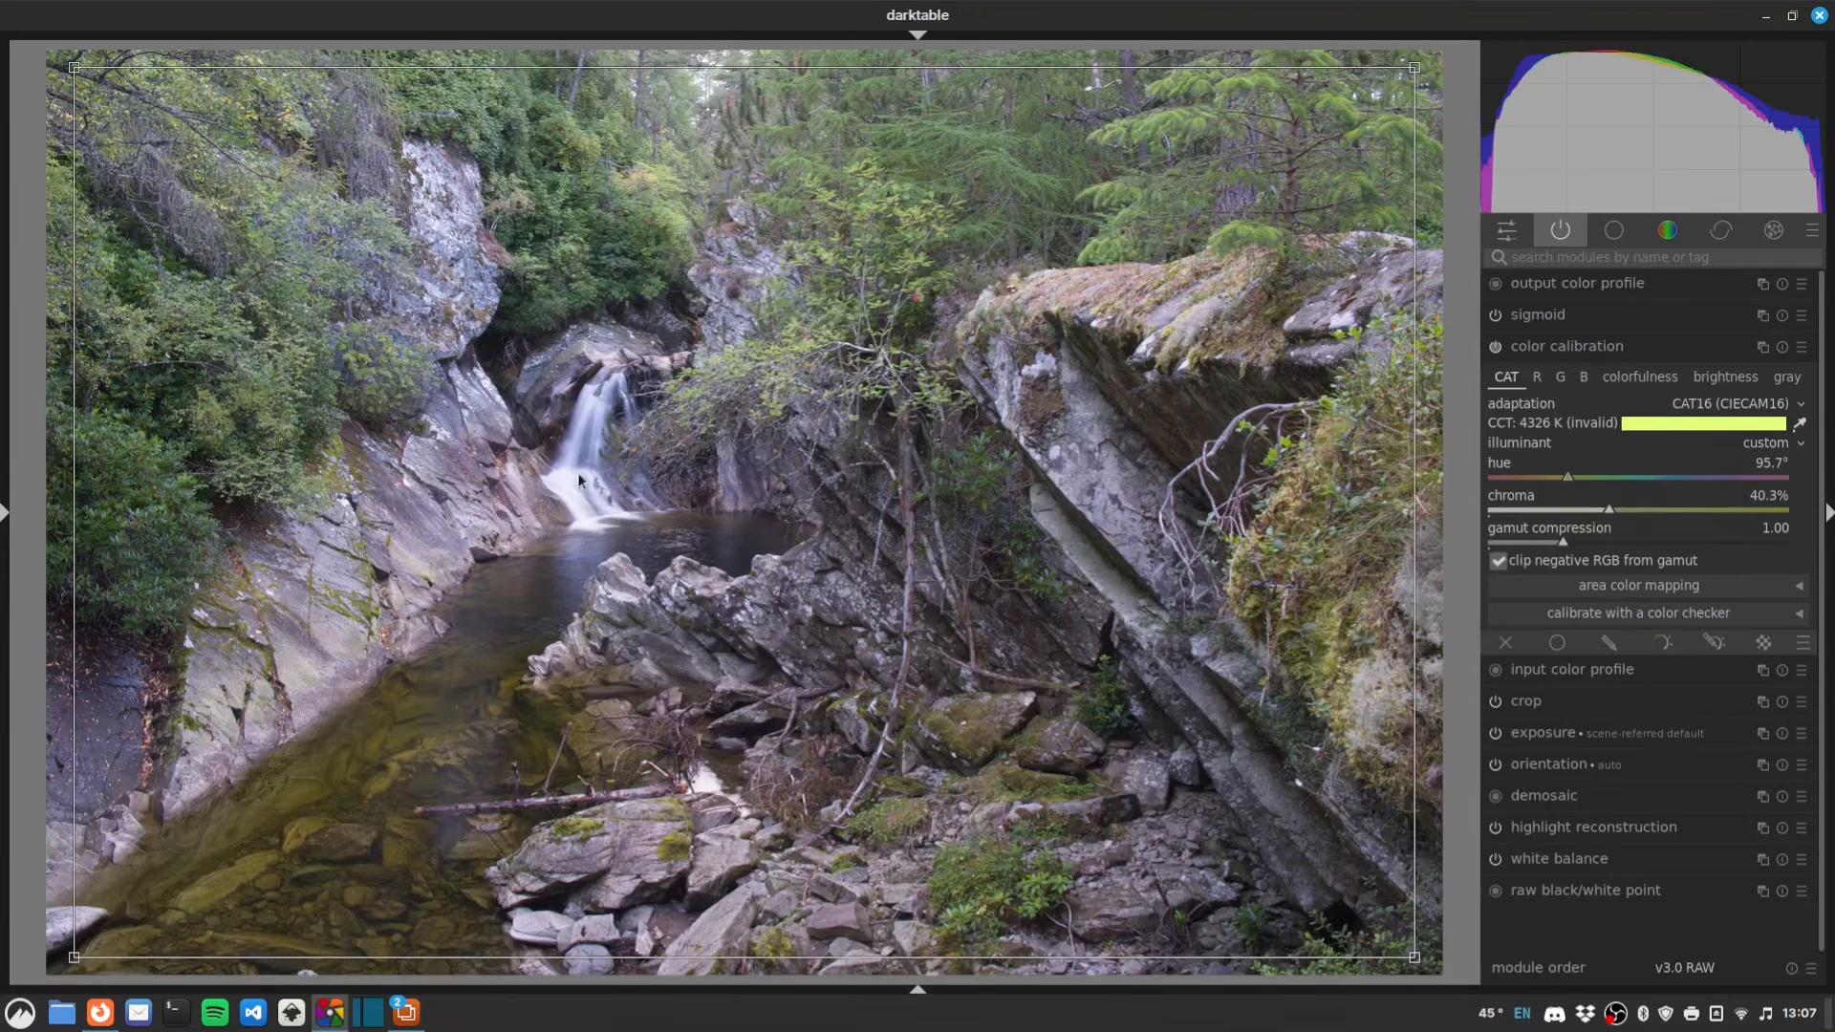
# - Try sampling the white balance from small areas of the waterfall and a foreground rock
pyautogui.moveTo(561, 470); pyautogui.dragTo(596, 508)
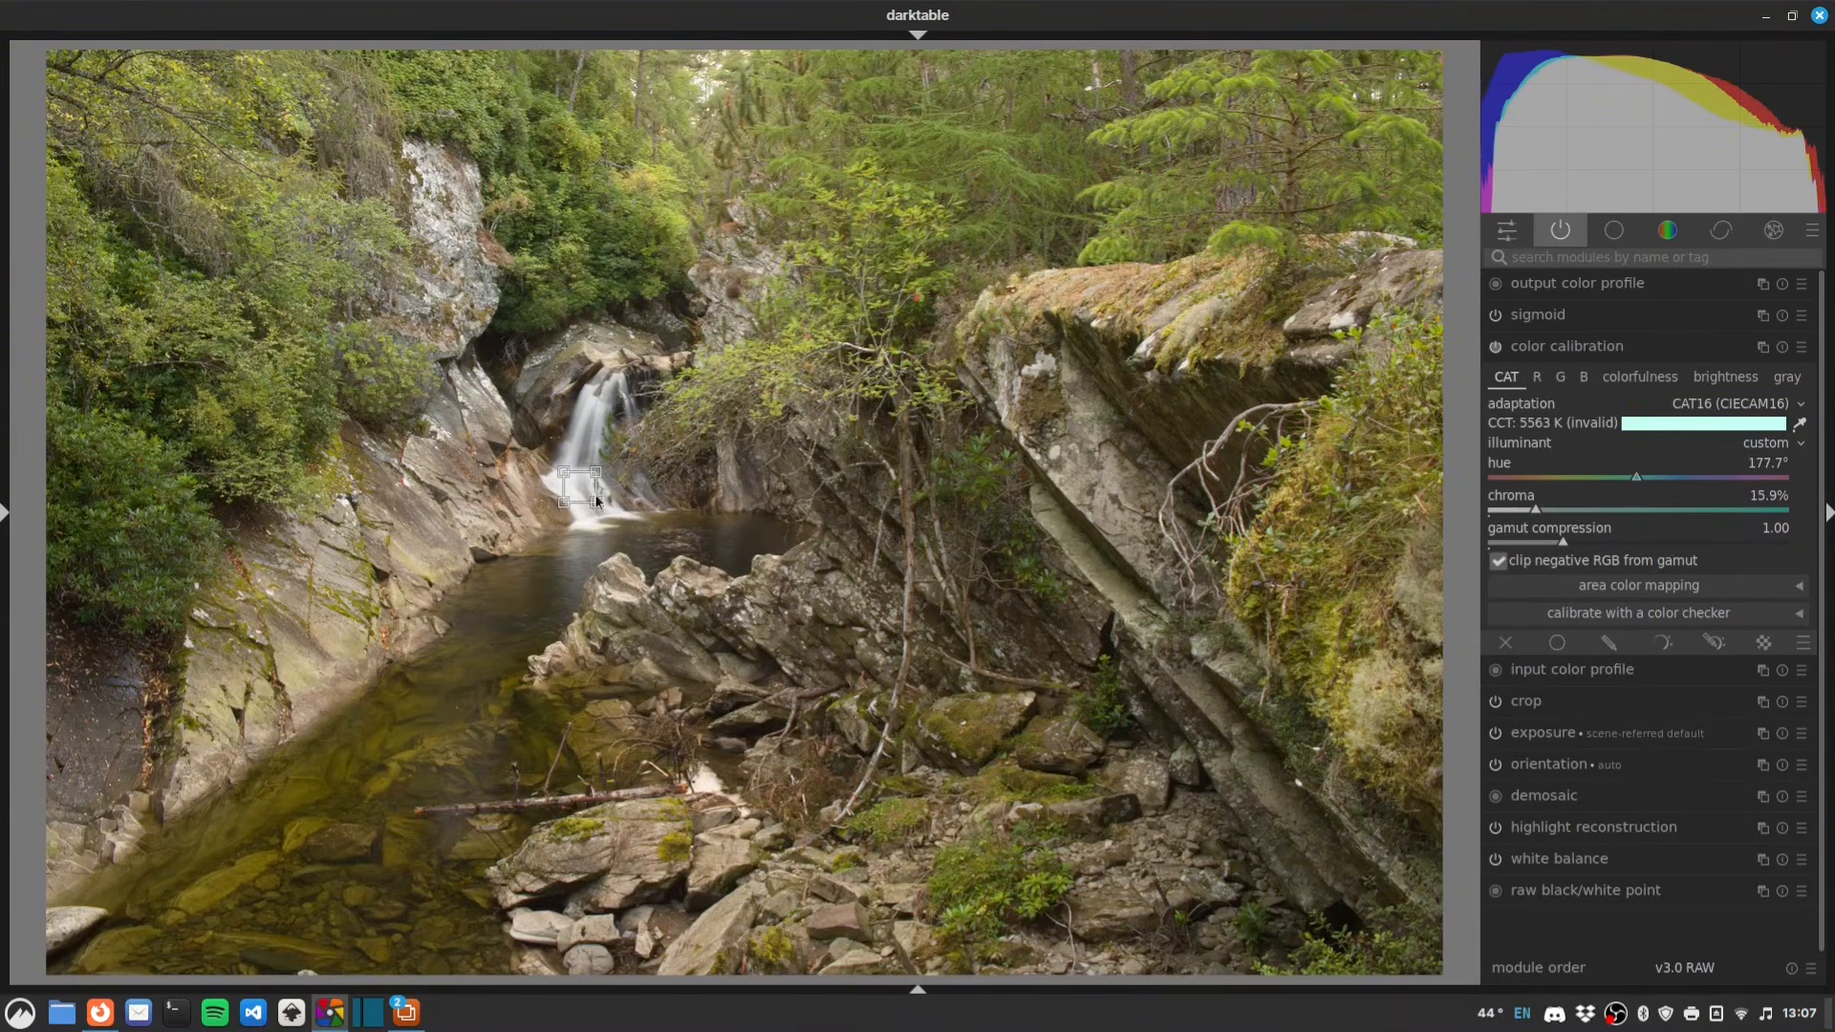
pyautogui.moveTo(573, 406); pyautogui.dragTo(604, 431)
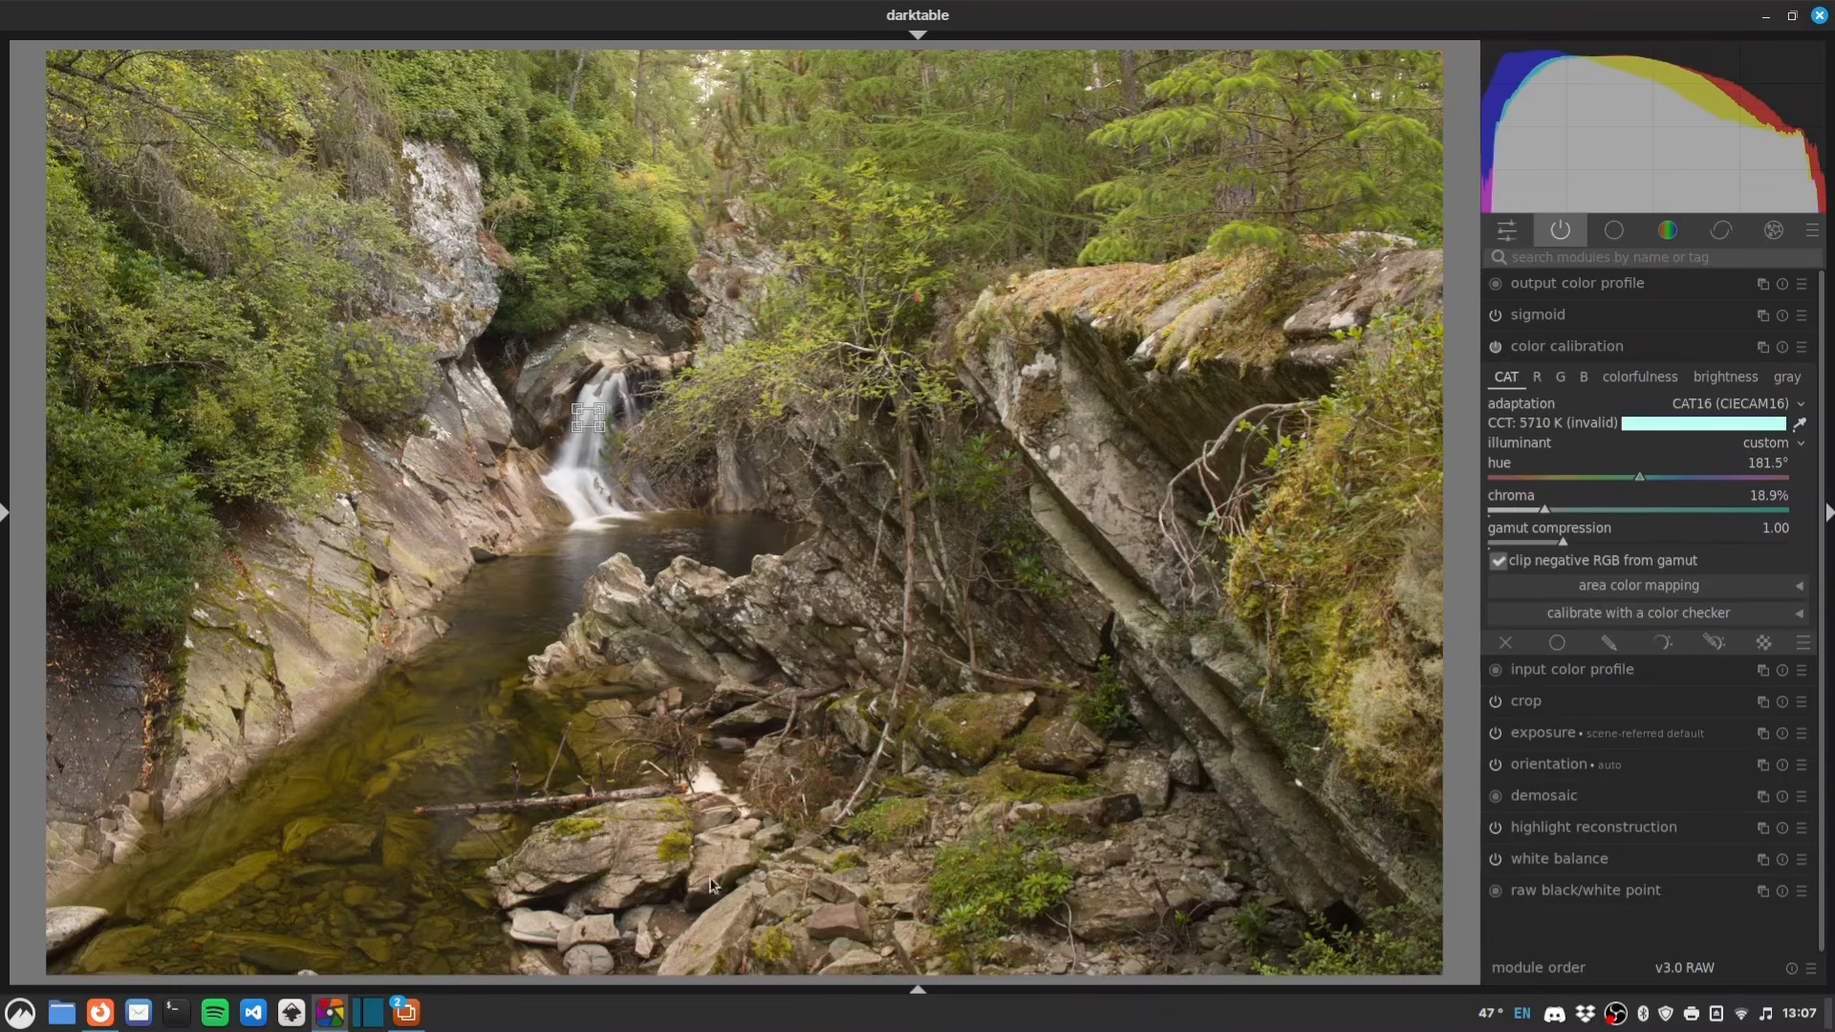
pyautogui.moveTo(712, 858); pyautogui.dragTo(728, 871)
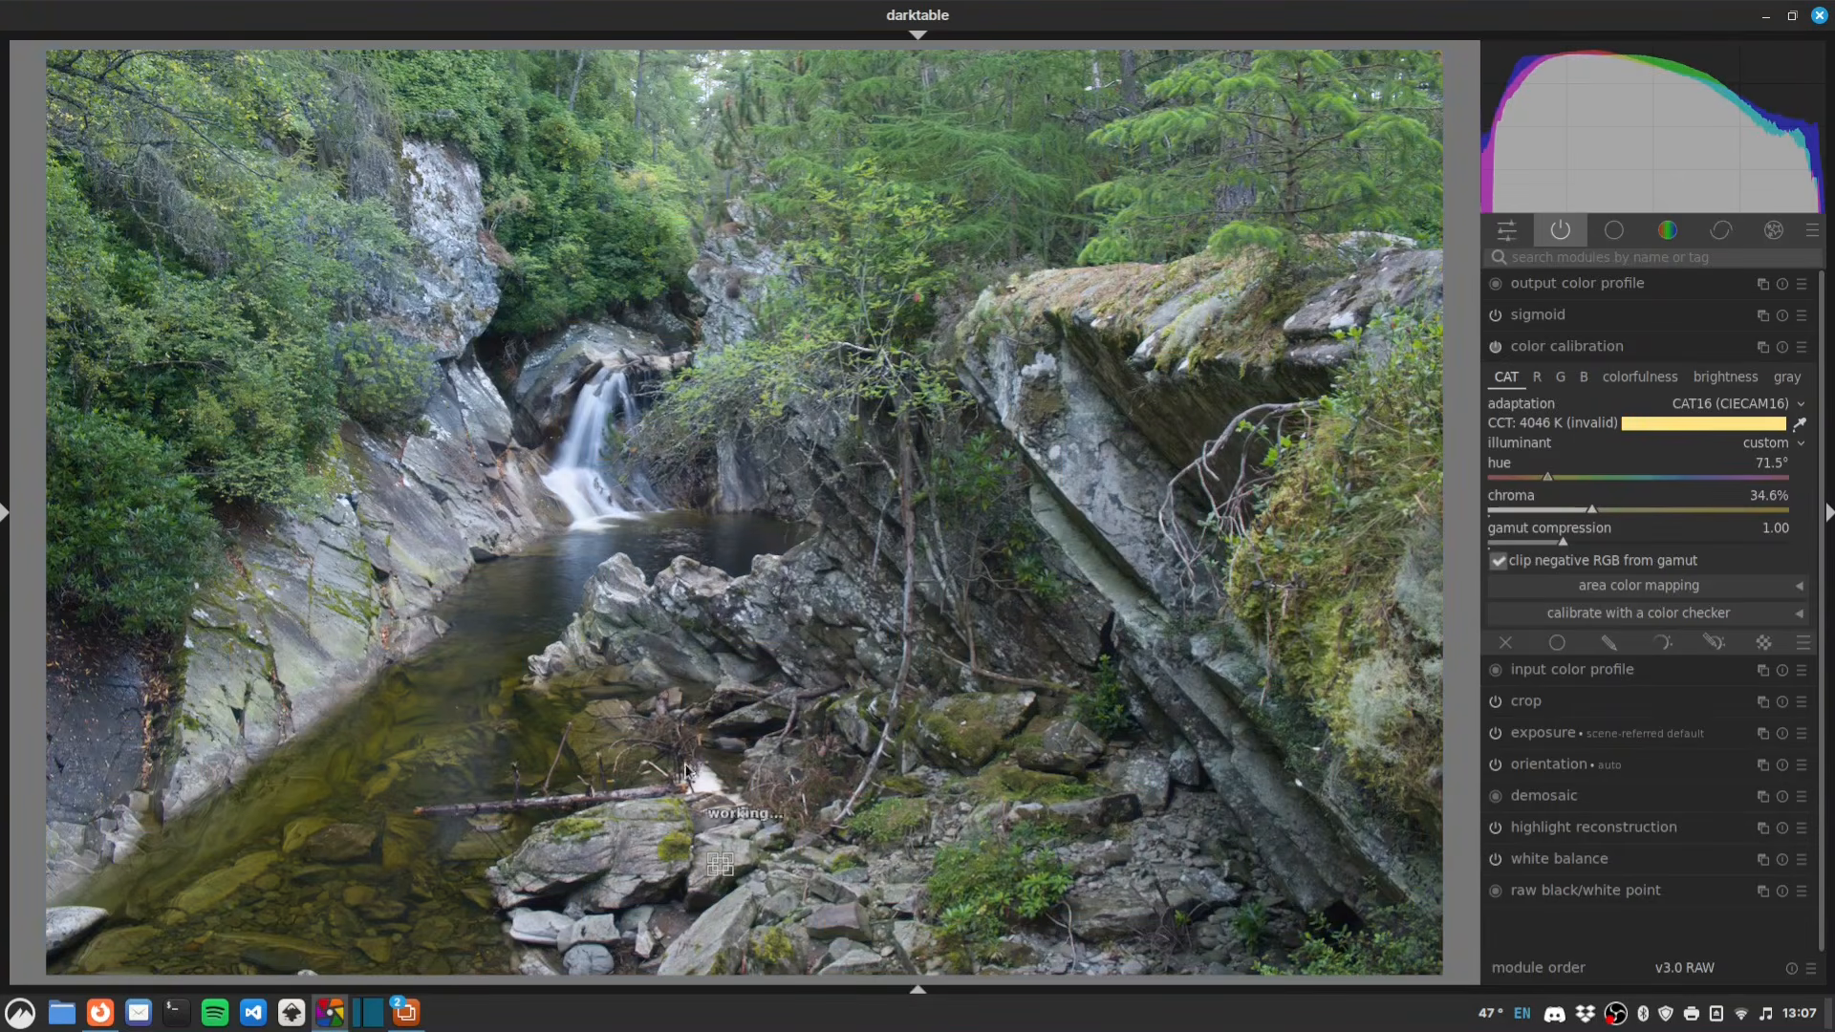
# - Resample the white balance from almost the whole photo and set the illuminant hue to 103.9°
pyautogui.moveTo(73, 70); pyautogui.dragTo(1425, 957)
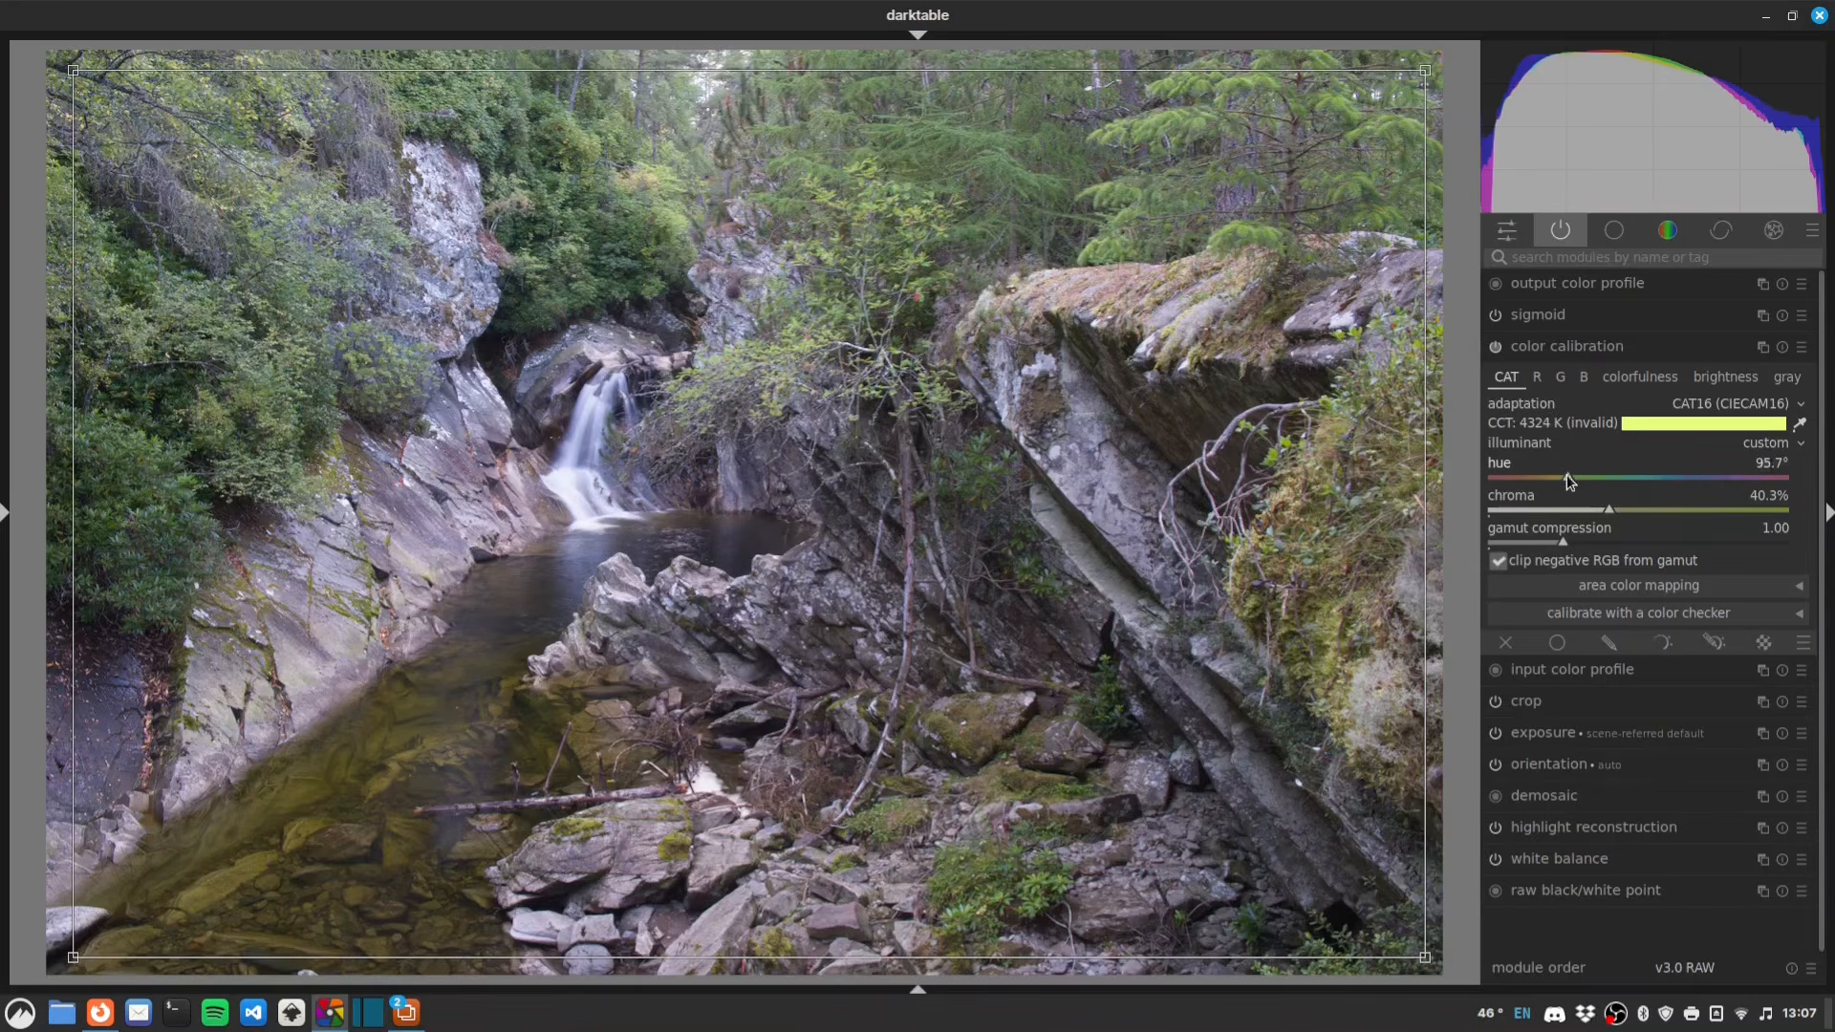
pyautogui.moveTo(1561, 474); pyautogui.dragTo(1563, 491)
pyautogui.moveTo(1561, 479); pyautogui.dragTo(1574, 482)
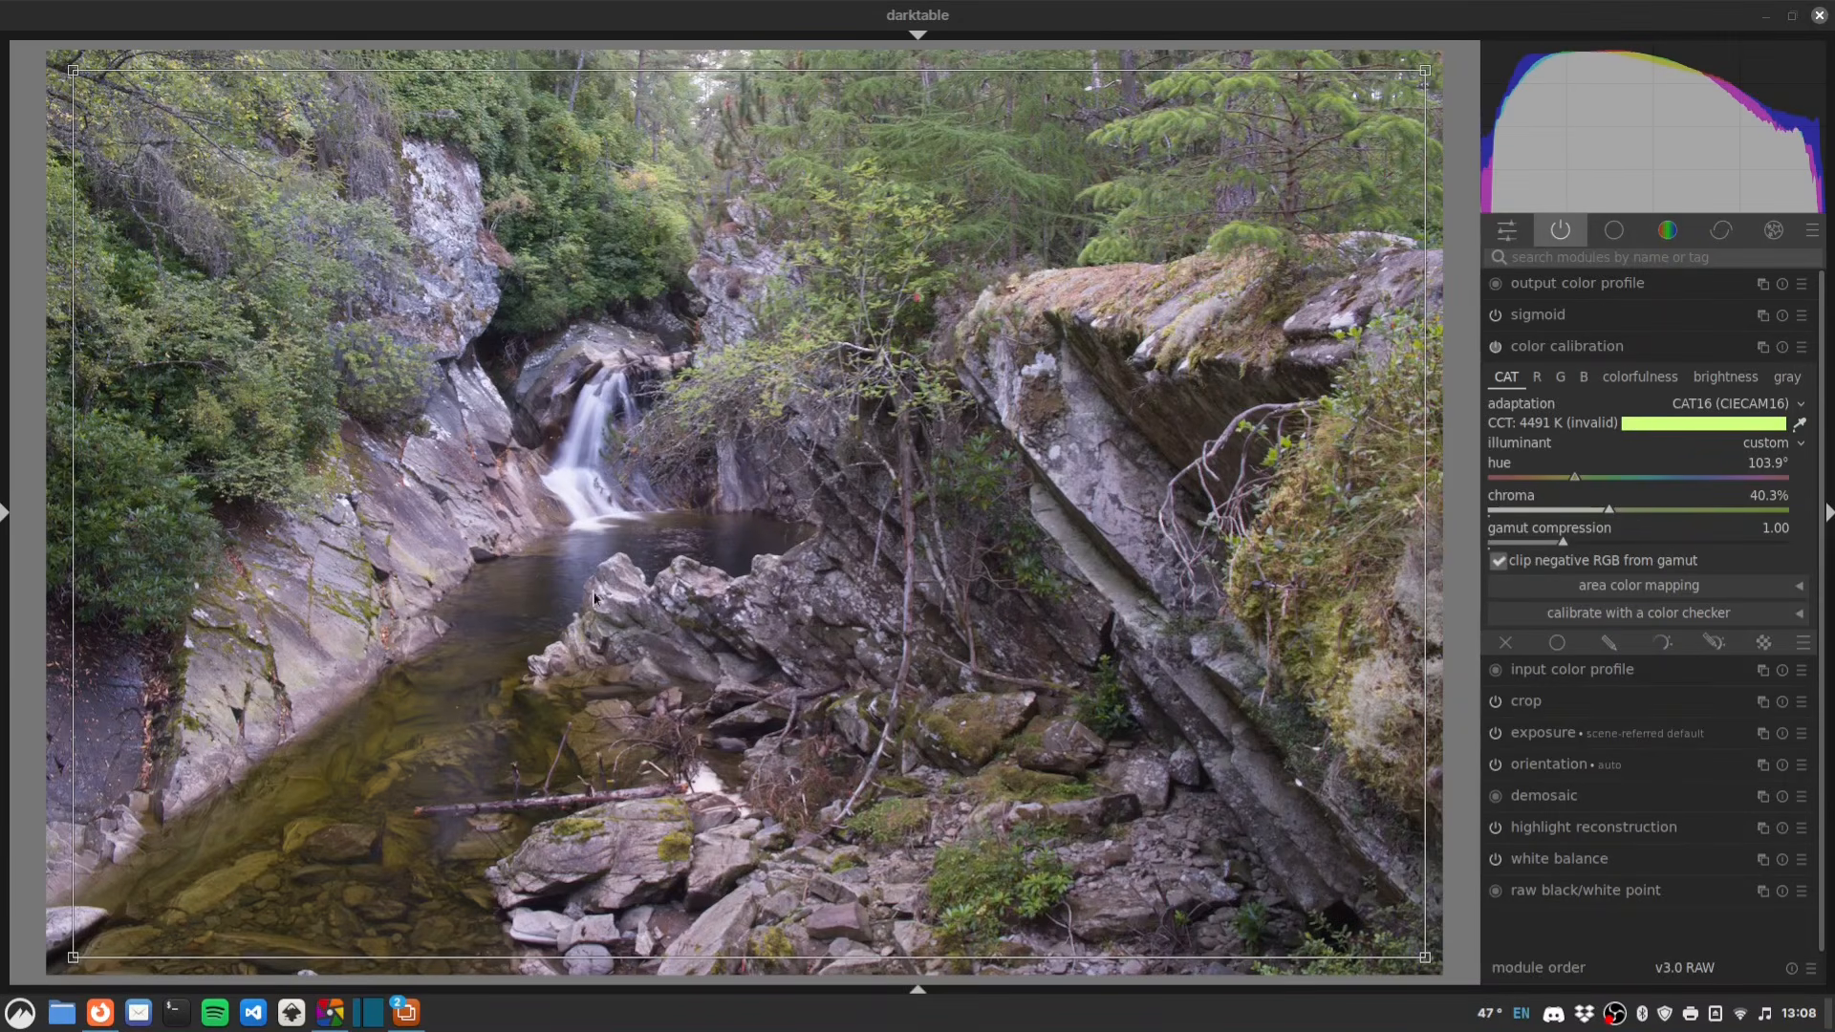
# - Find and enable color balance rgb, and set its global vibrance to +16.37% and contrast to +10.55%
pyautogui.click(1552, 255)
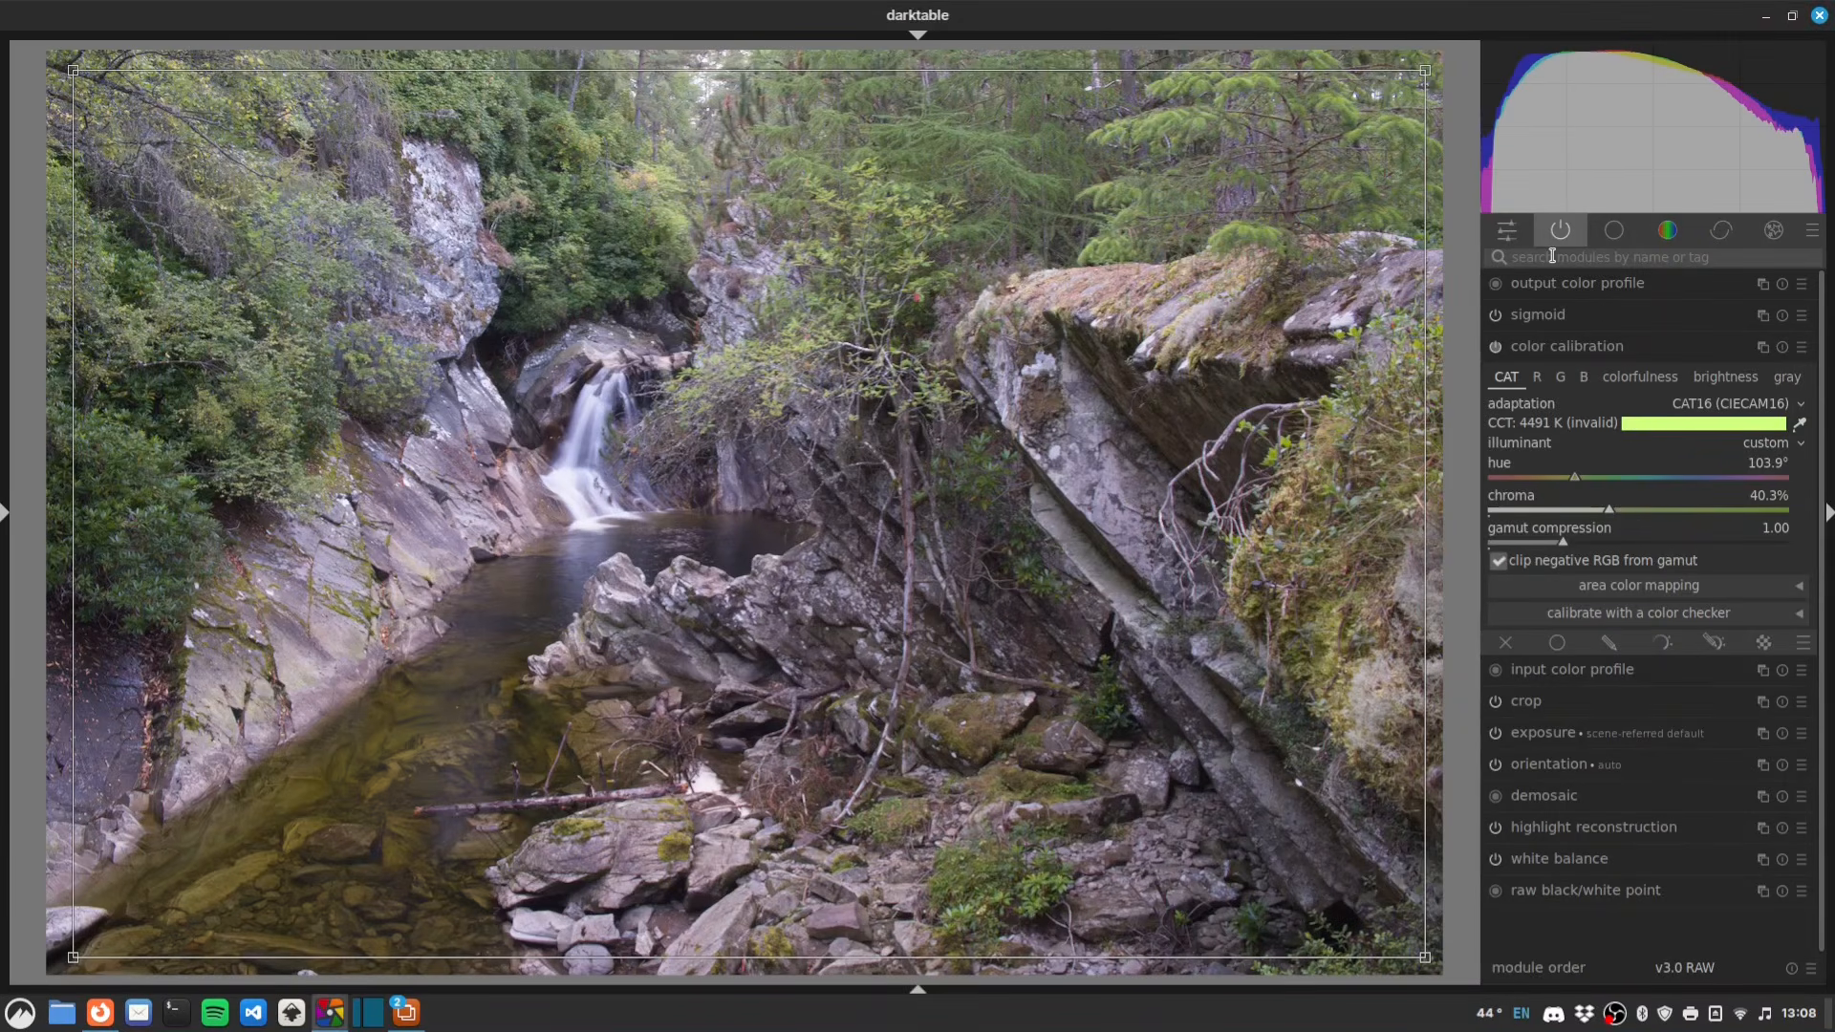
pyautogui.write('color')
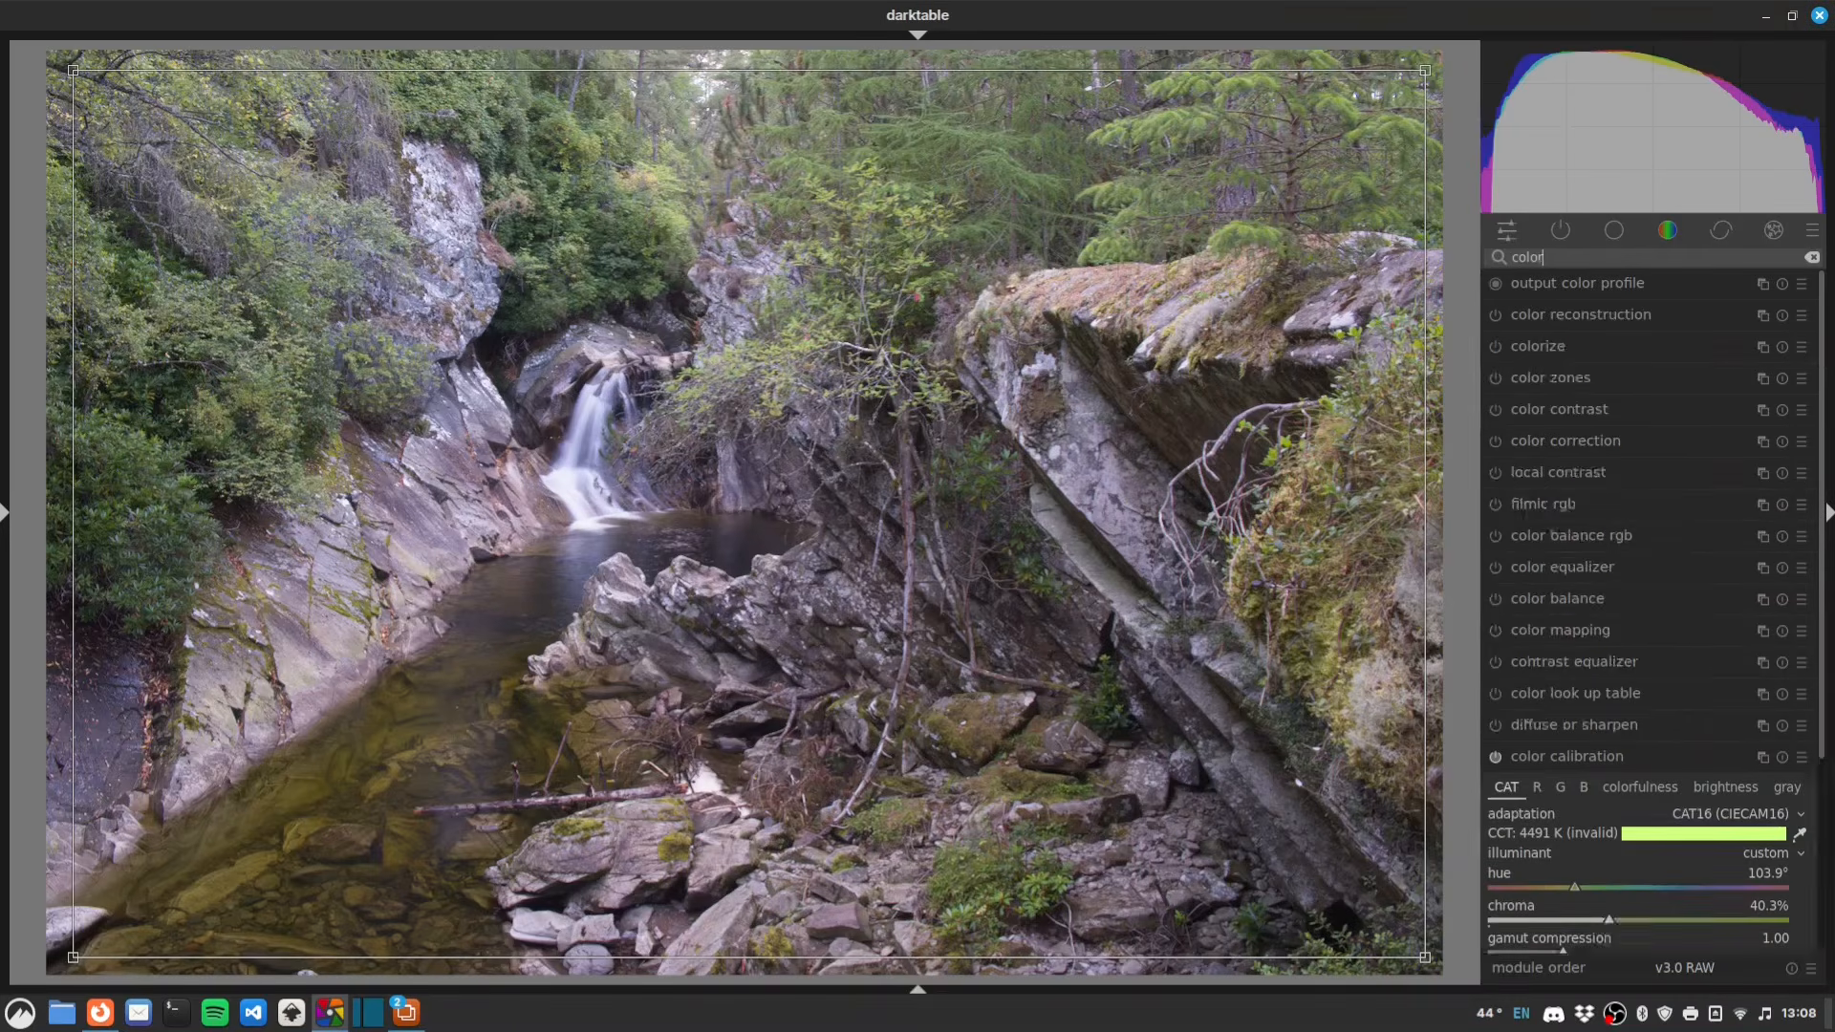
pyautogui.write(' balnce')
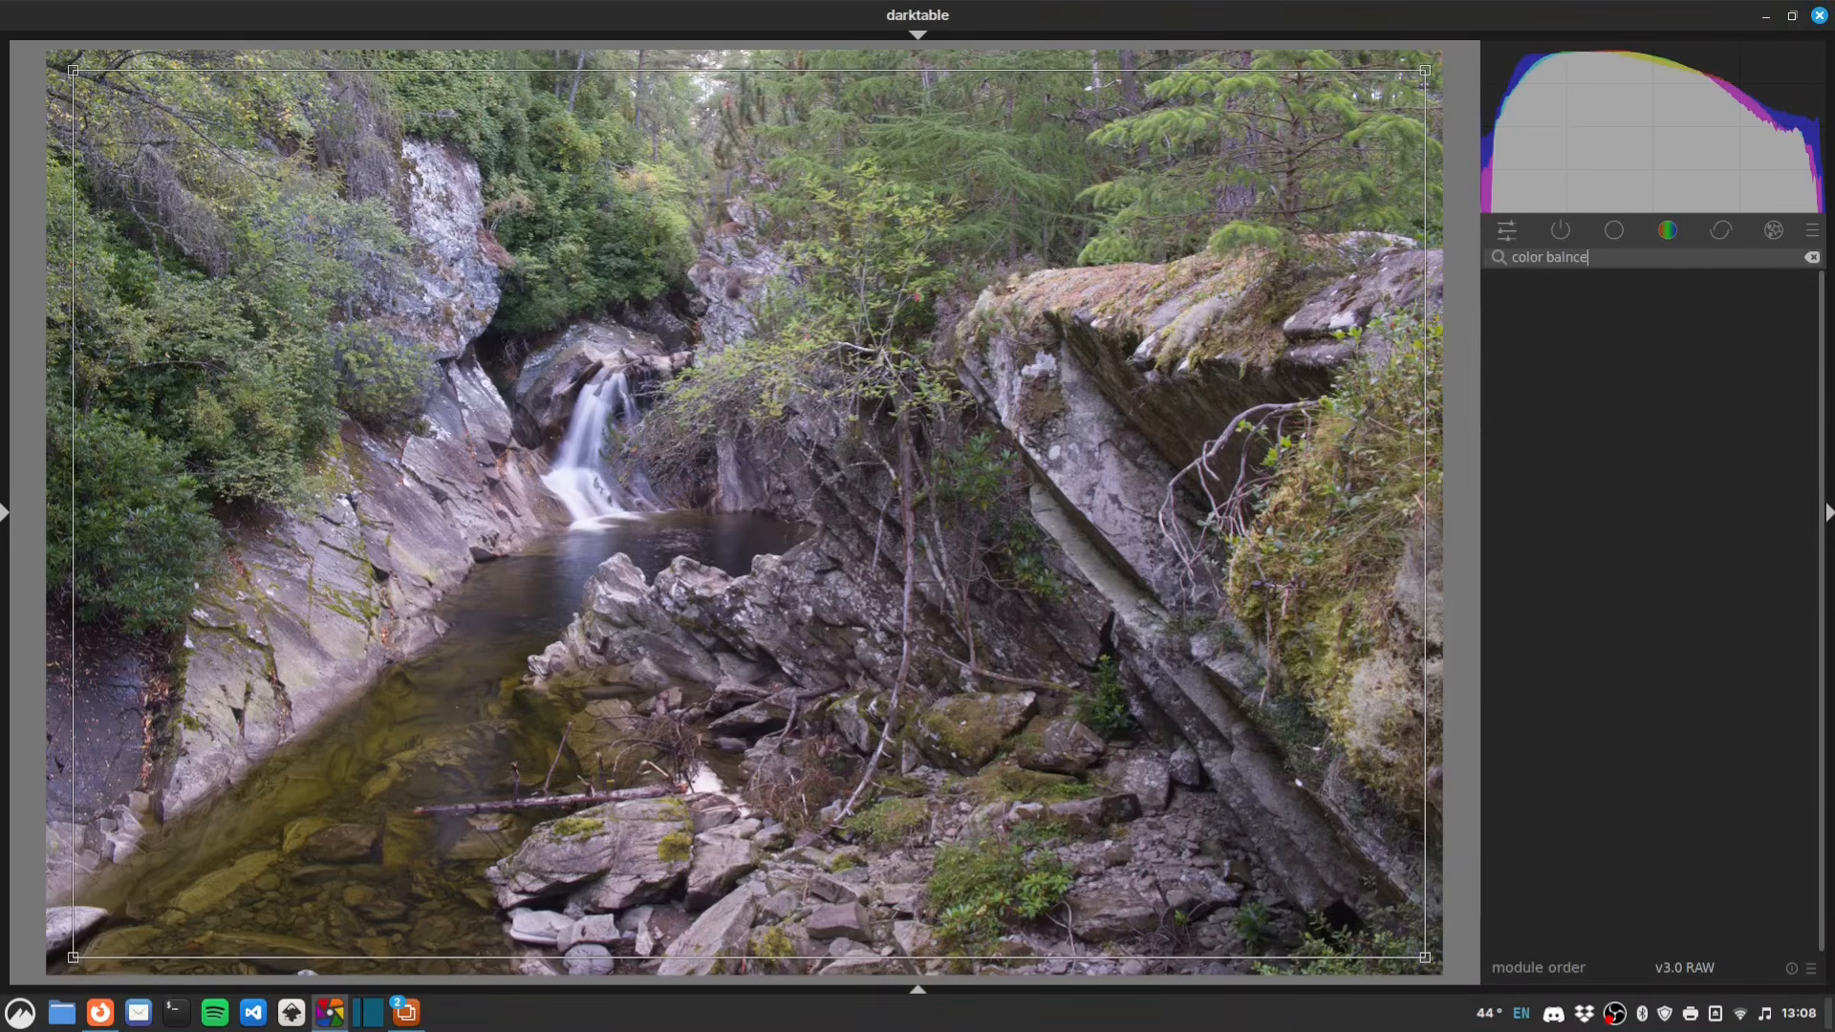
pyautogui.press('BackSpace')
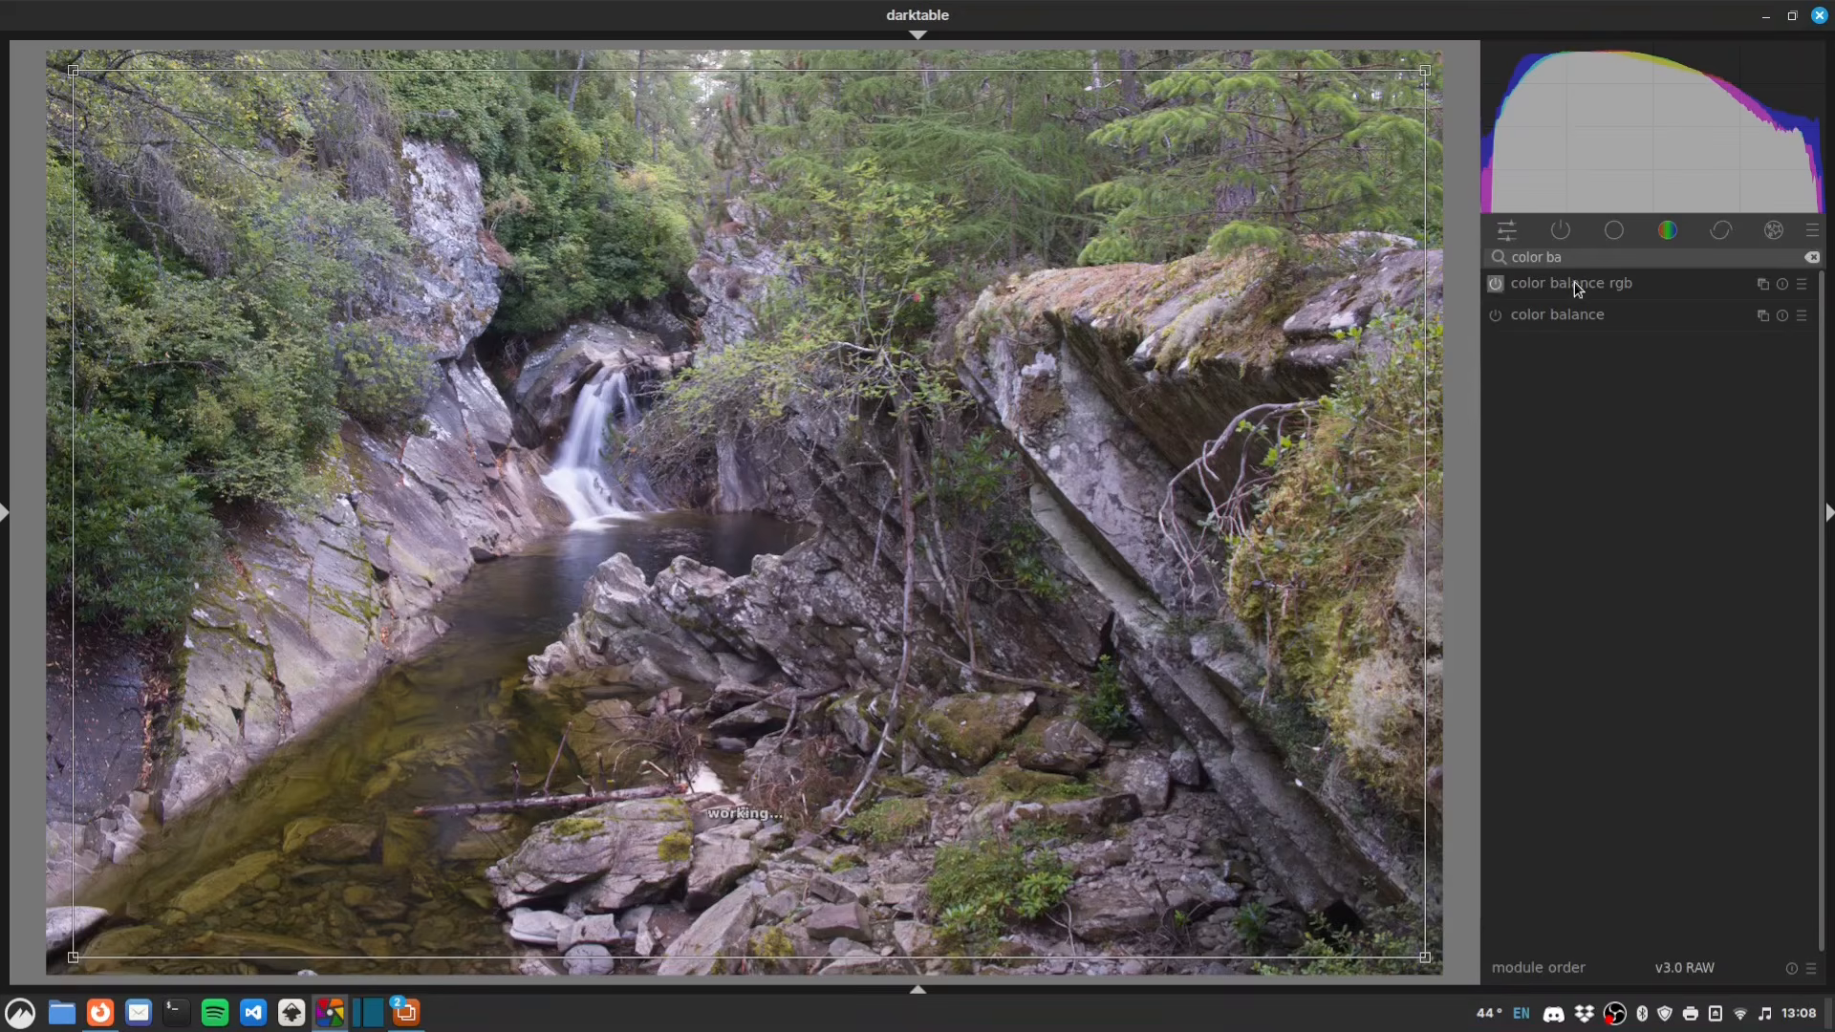
pyautogui.click(1575, 283)
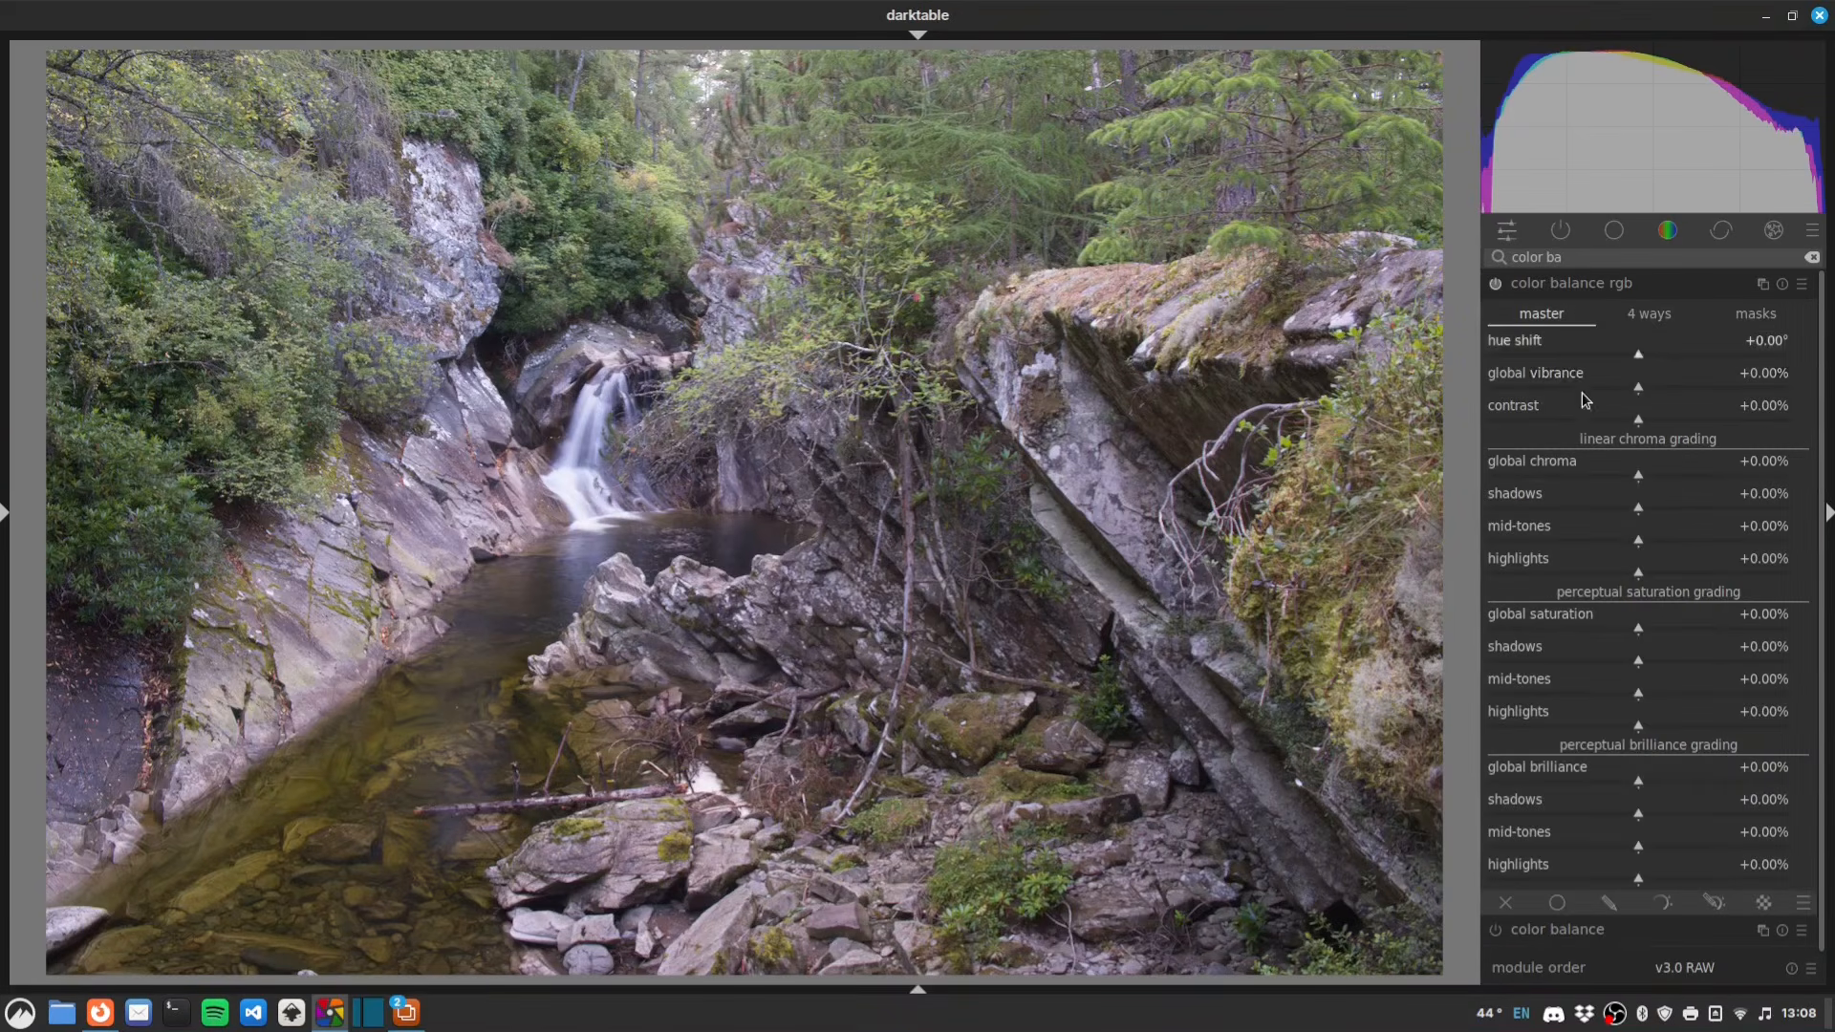
pyautogui.click(1645, 386)
pyautogui.moveTo(1645, 384); pyautogui.dragTo(1668, 419)
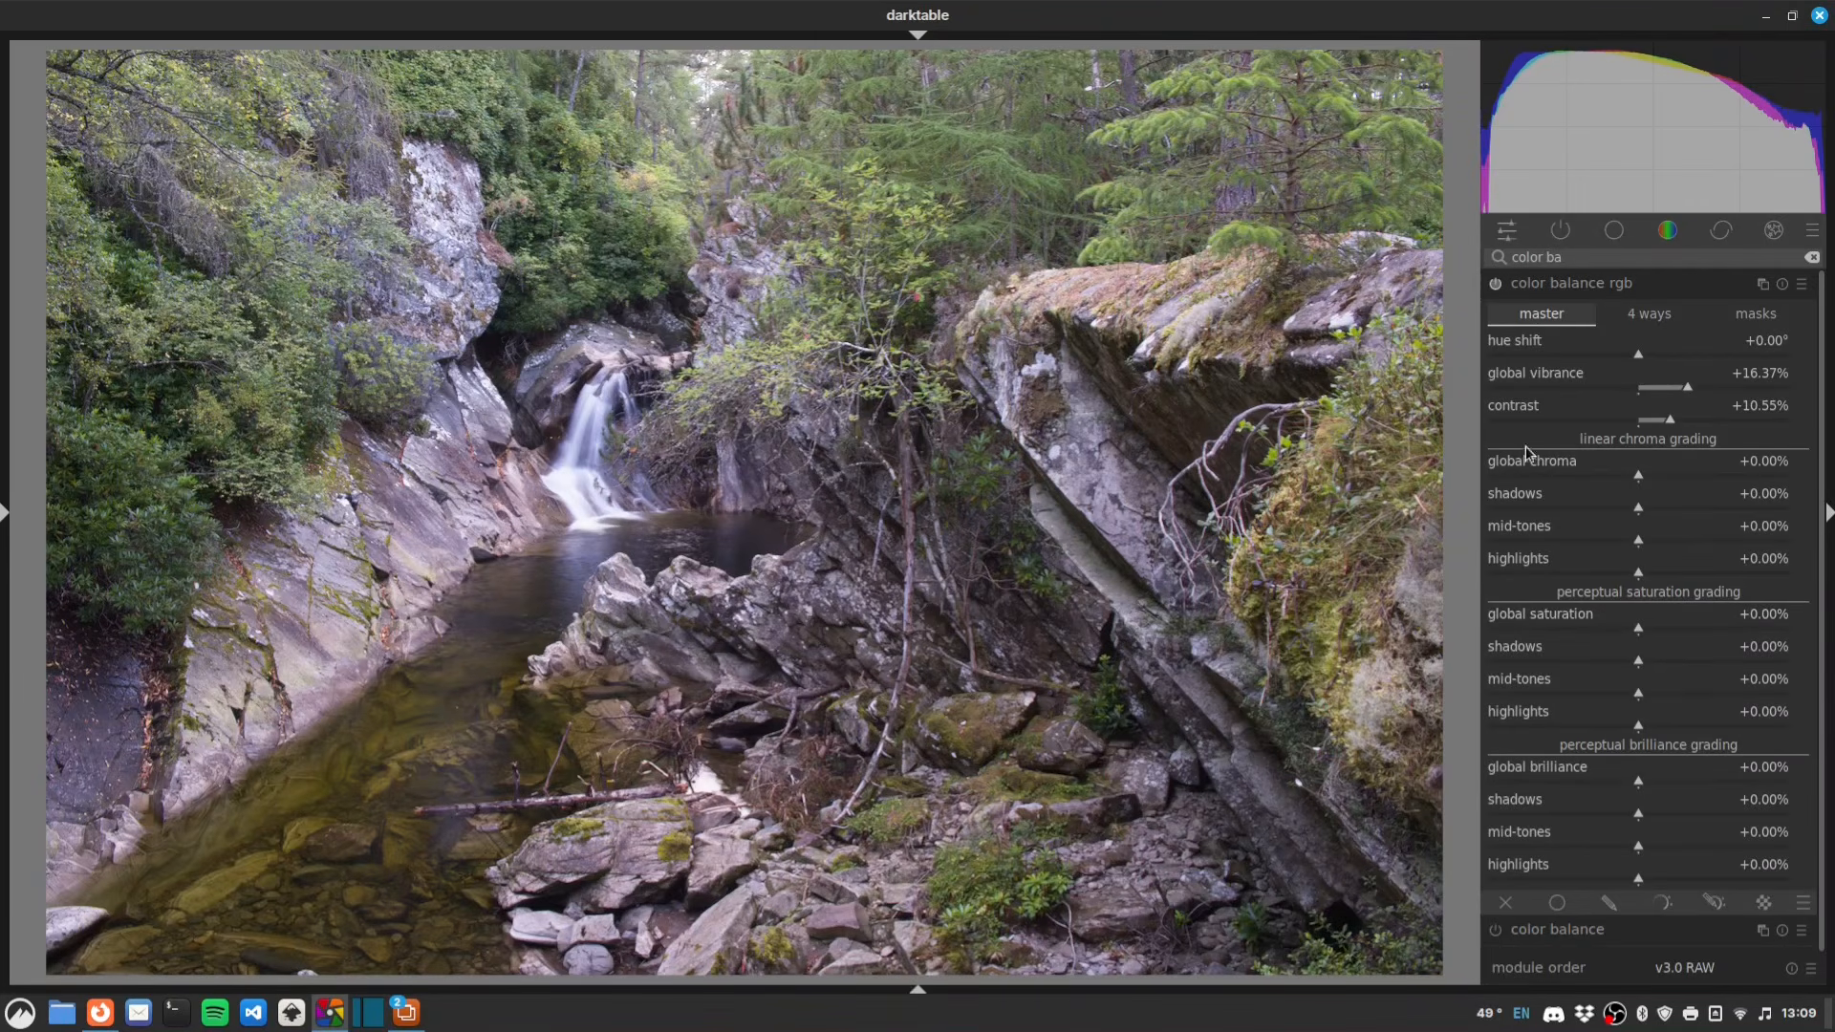
# - Set the perceptual saturation grading to +10.63% for shadows, +7.36% for mid-tones and +4.83% for highlights
pyautogui.click(1651, 660)
pyautogui.moveTo(1654, 665); pyautogui.dragTo(1651, 697)
pyautogui.click(1644, 726)
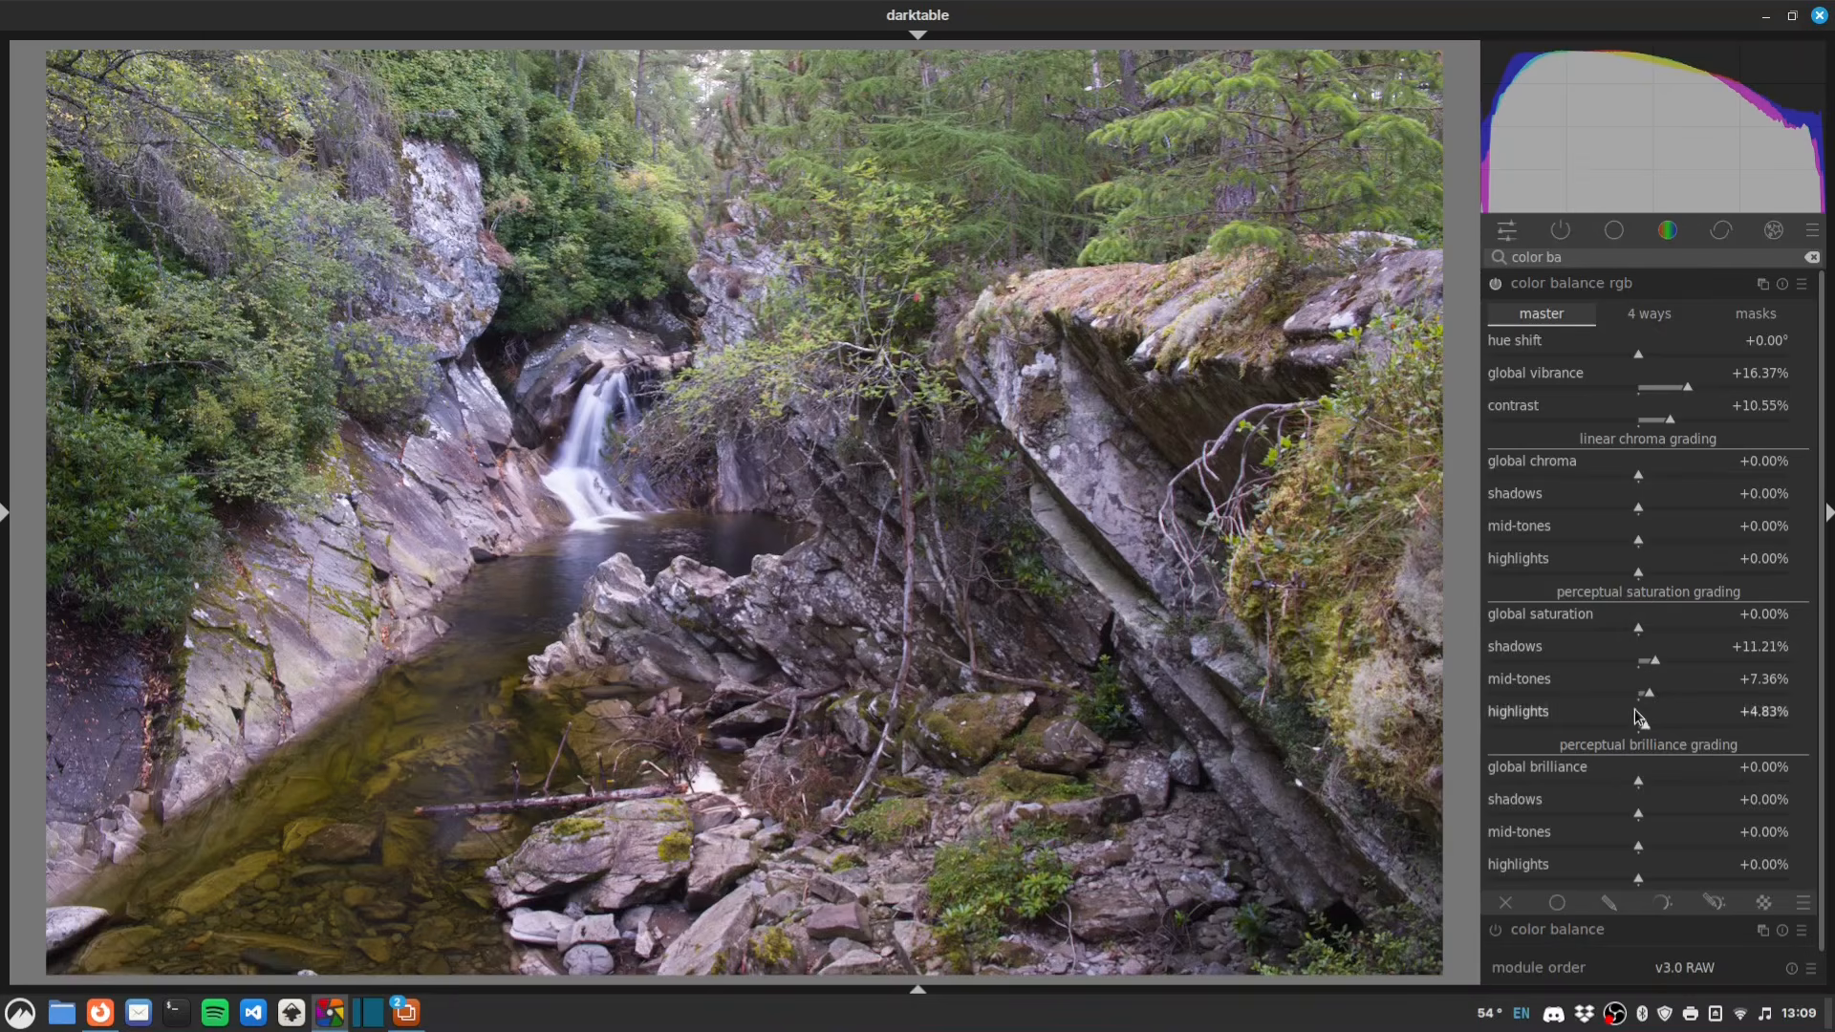
pyautogui.click(1655, 661)
# - Set the perceptual brilliance grading to -11.74% for shadows, +12.94% for mid-tones and -13.52% for highlights
pyautogui.moveTo(1637, 813); pyautogui.dragTo(1615, 880)
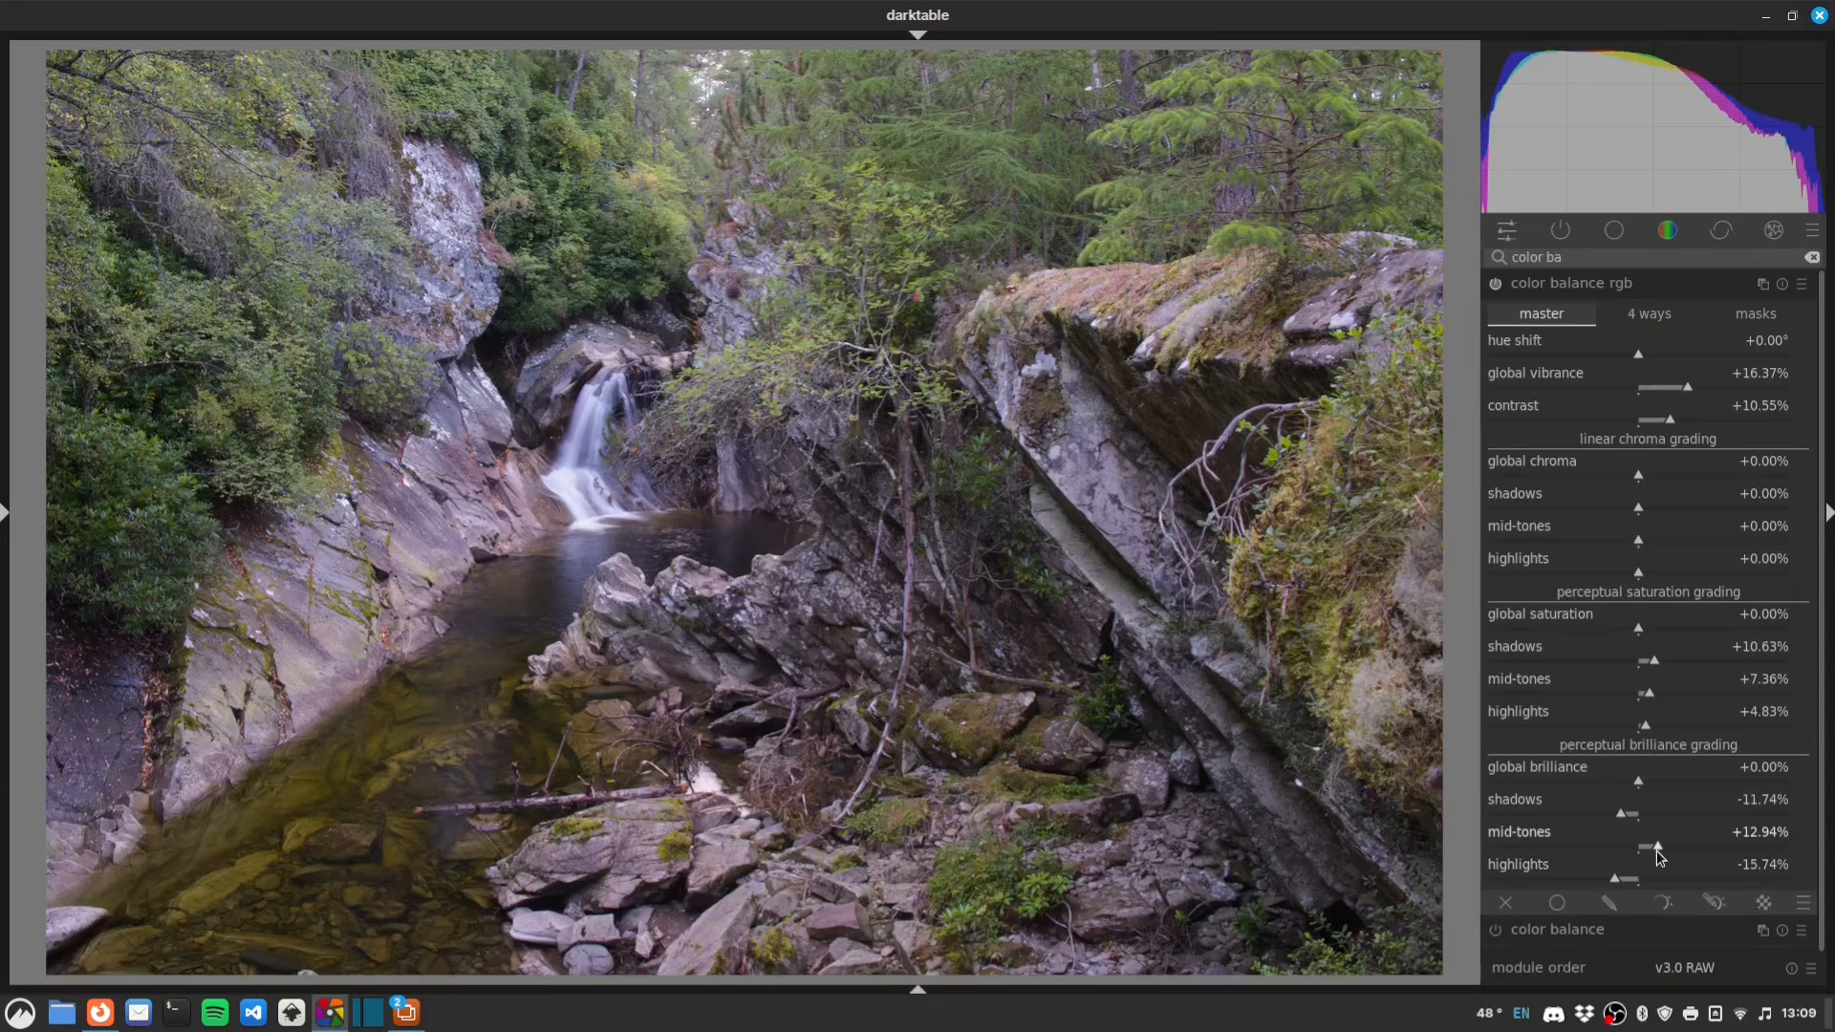
pyautogui.click(1615, 880)
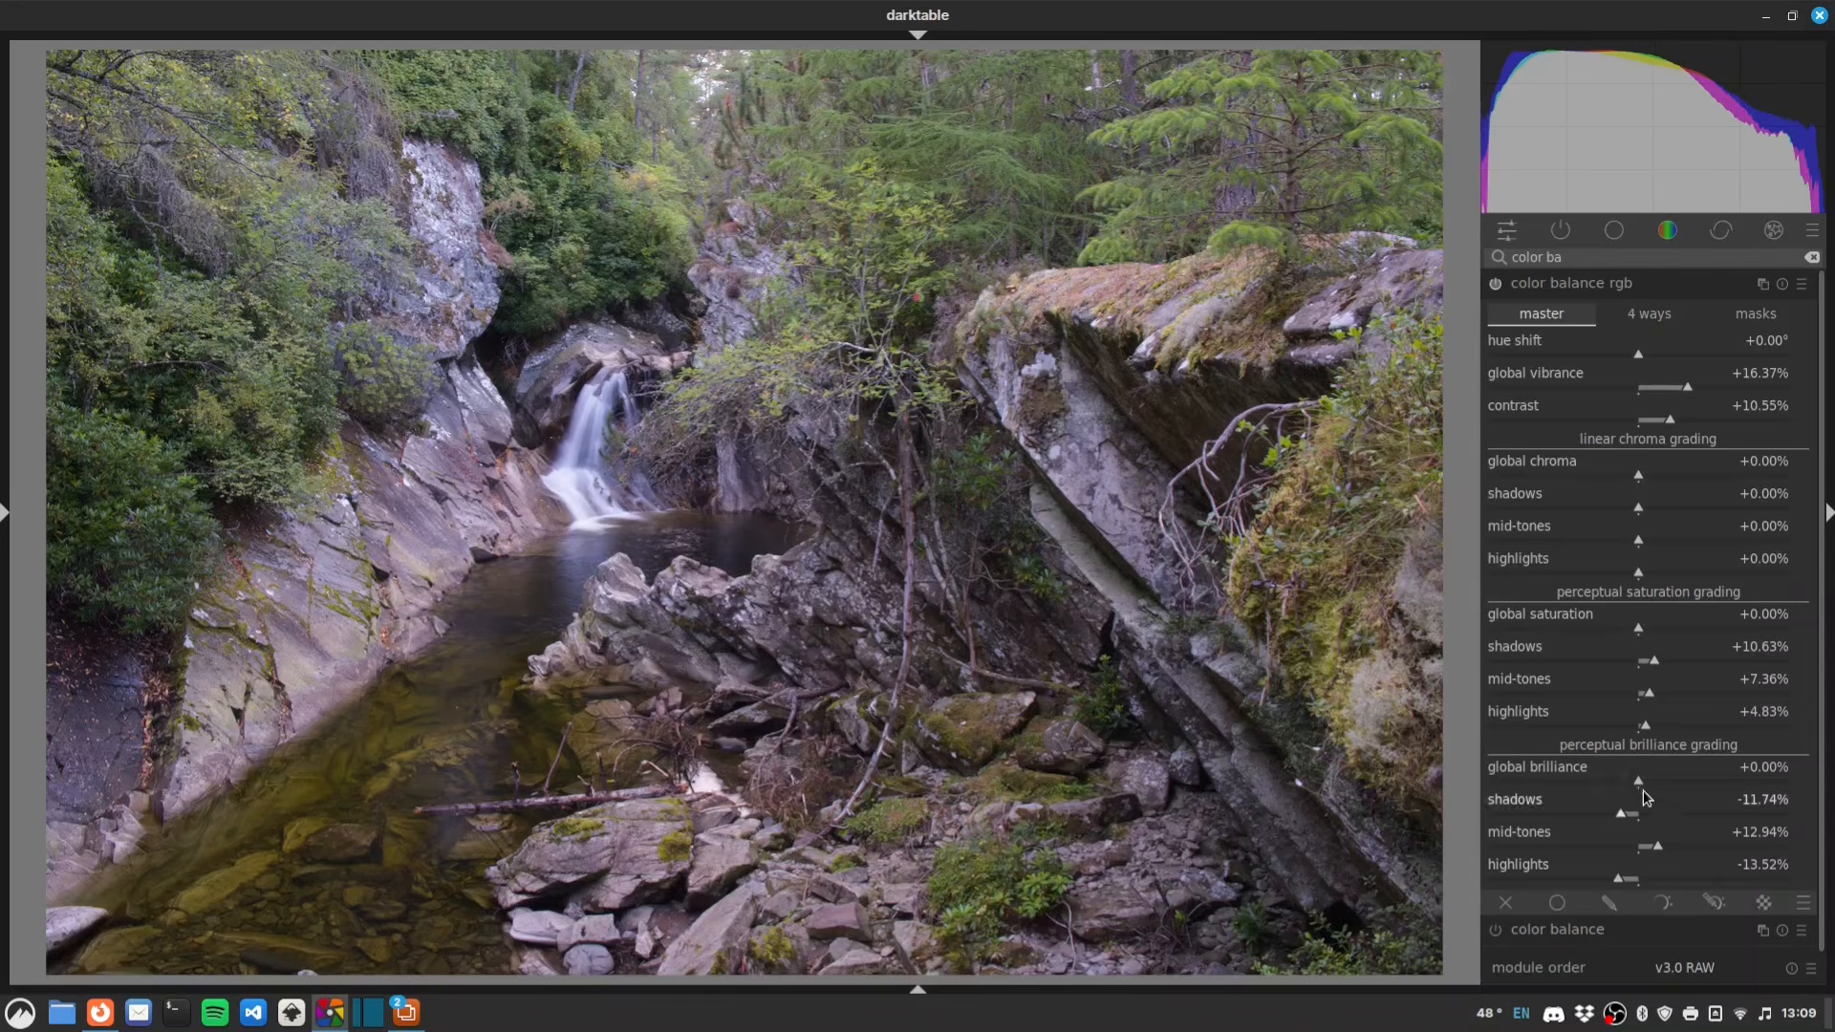
# - Create a new instance of color balance rgb and name it "midtone contrast"
pyautogui.moveTo(1643, 790); pyautogui.dragTo(1633, 787)
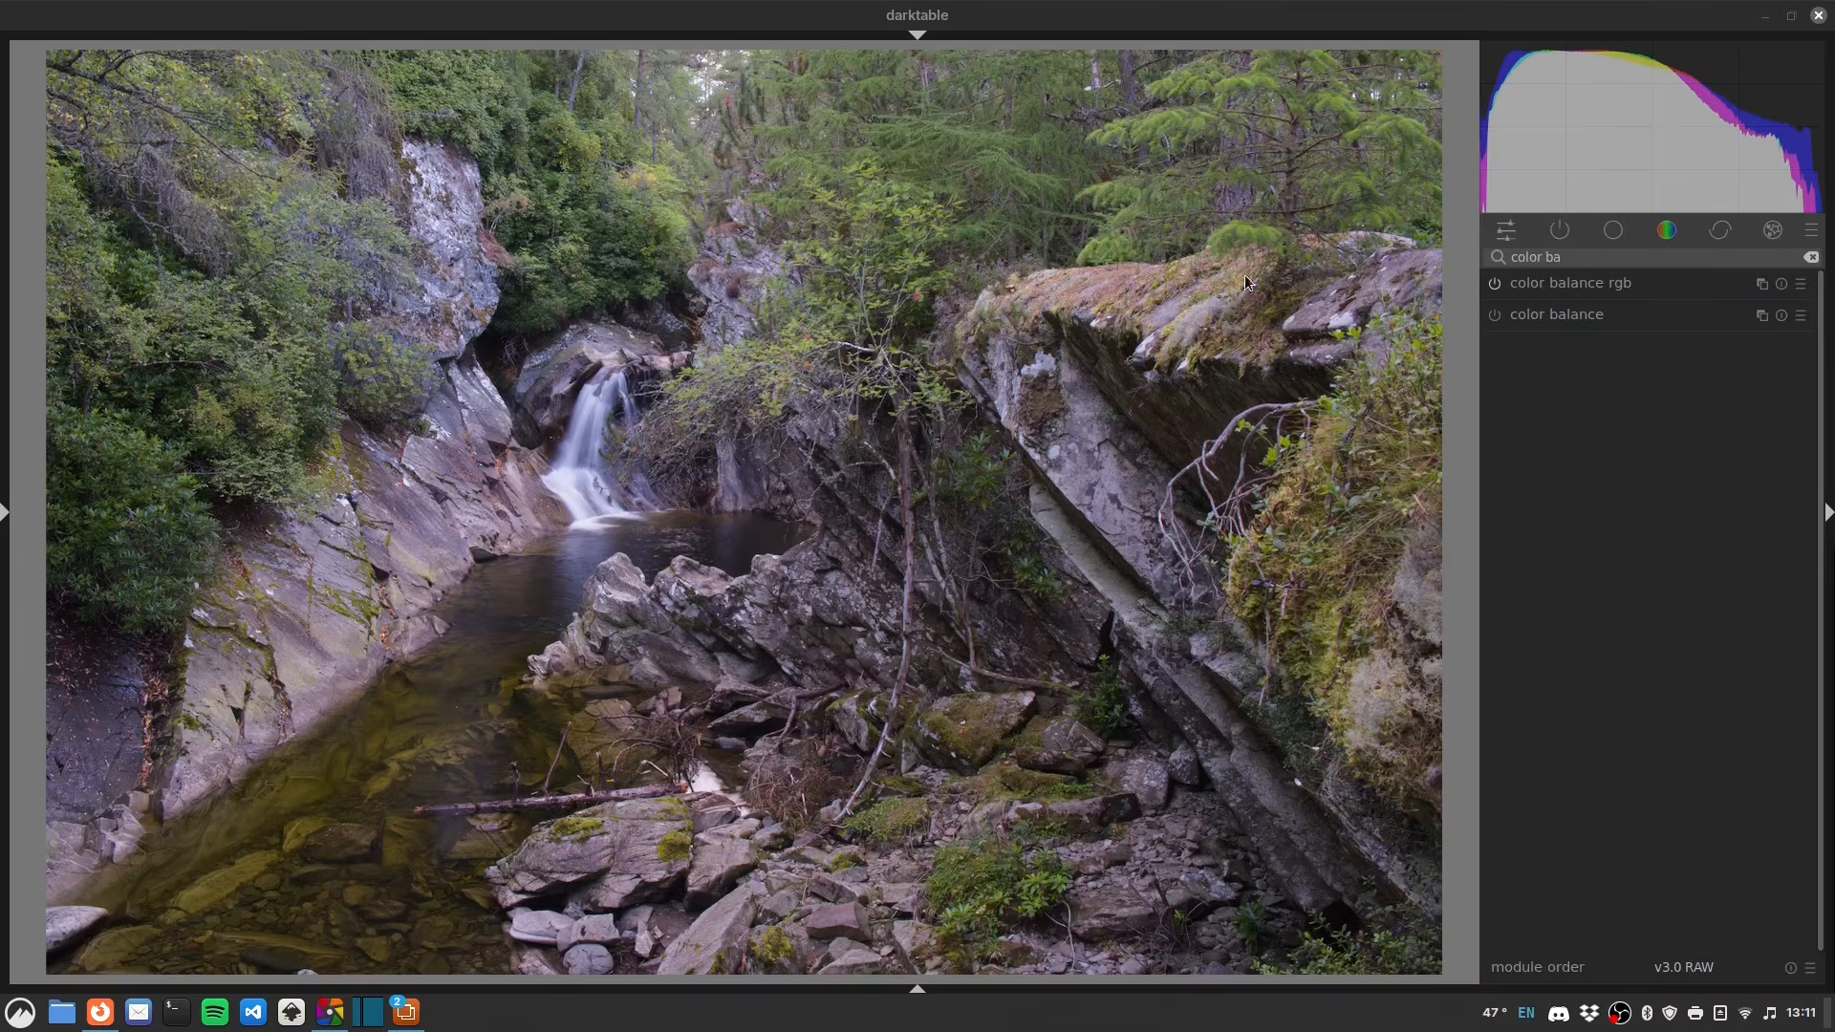
pyautogui.click(1597, 283)
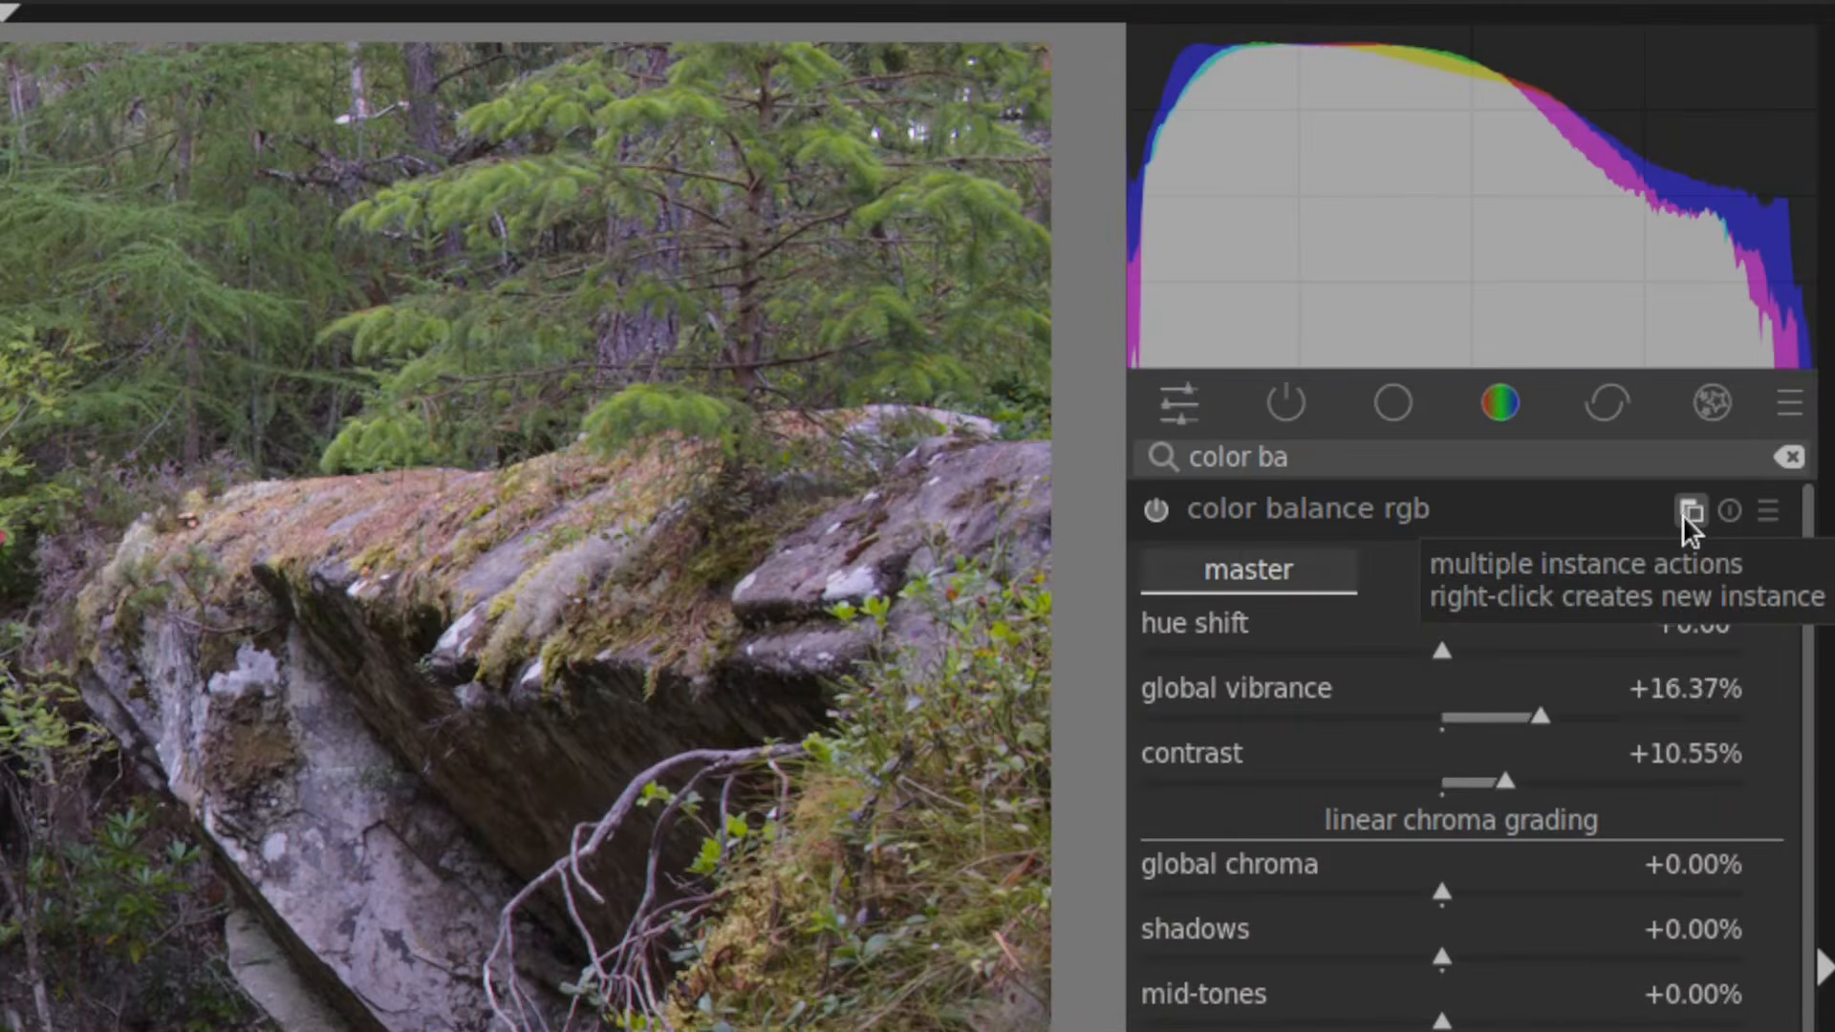
pyautogui.rightClick(1760, 290)
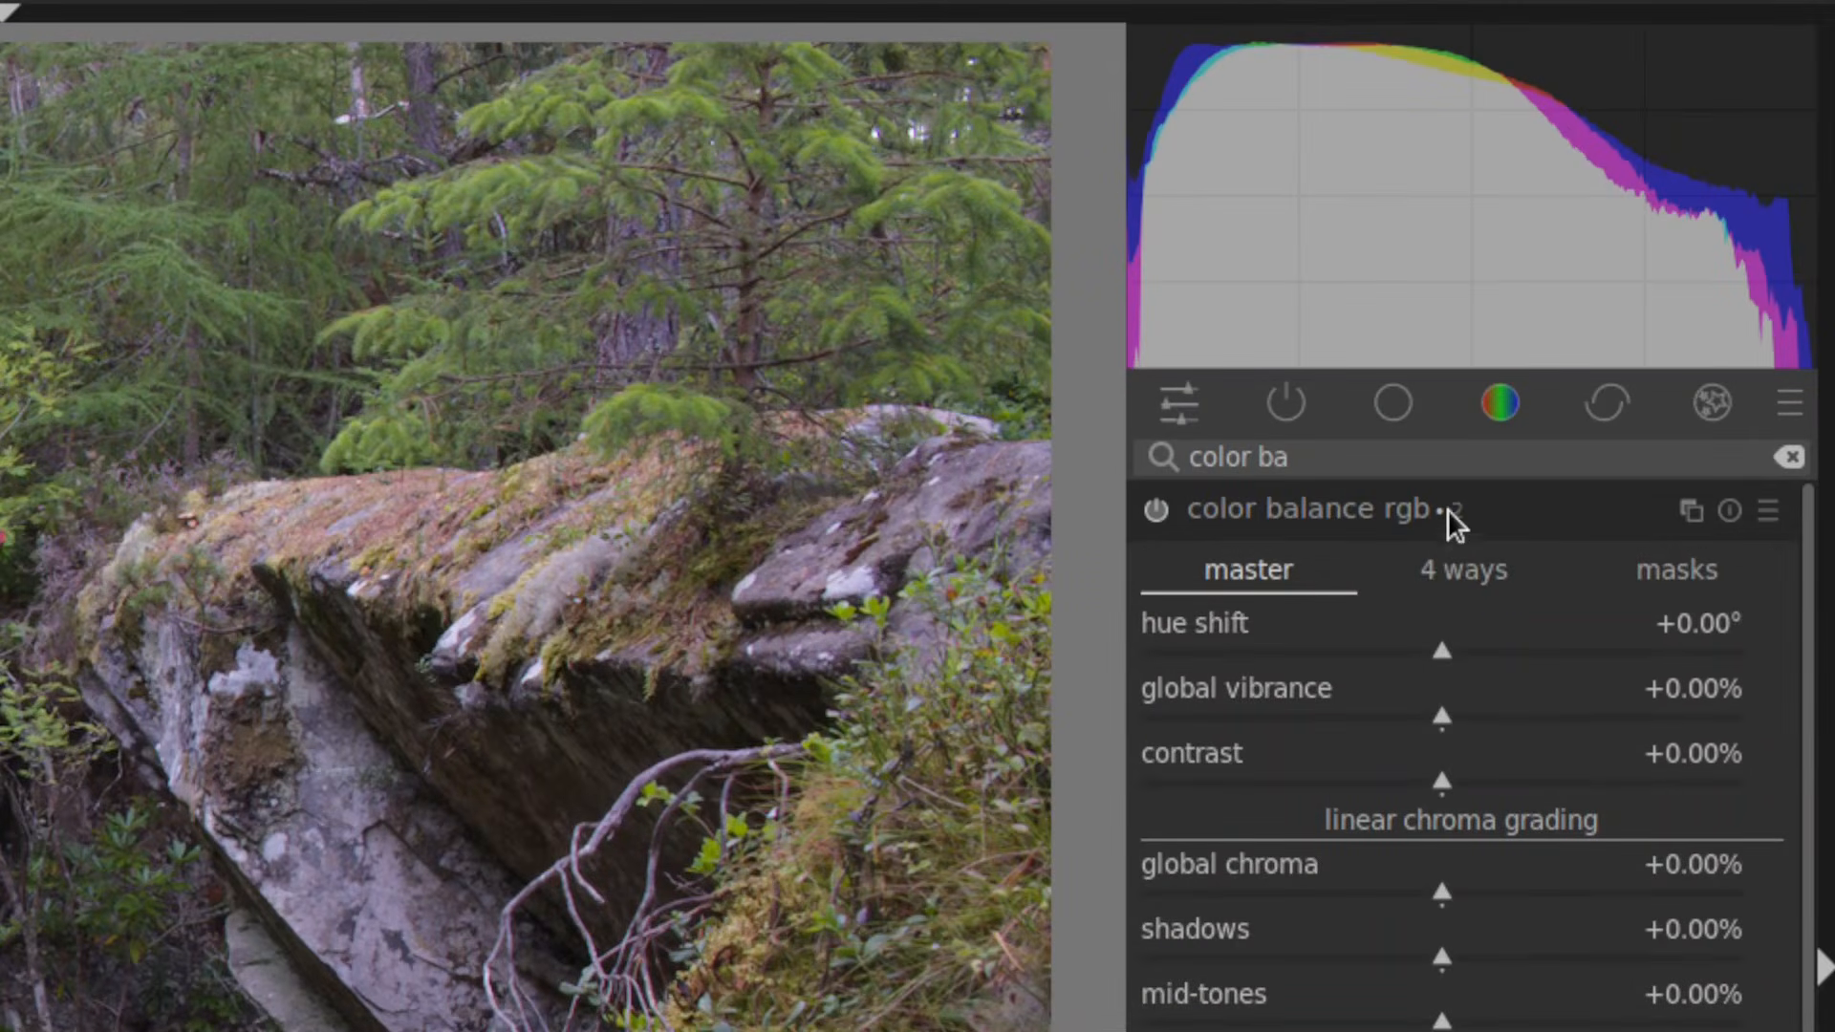
pyautogui.hotkey('shift', 'z')
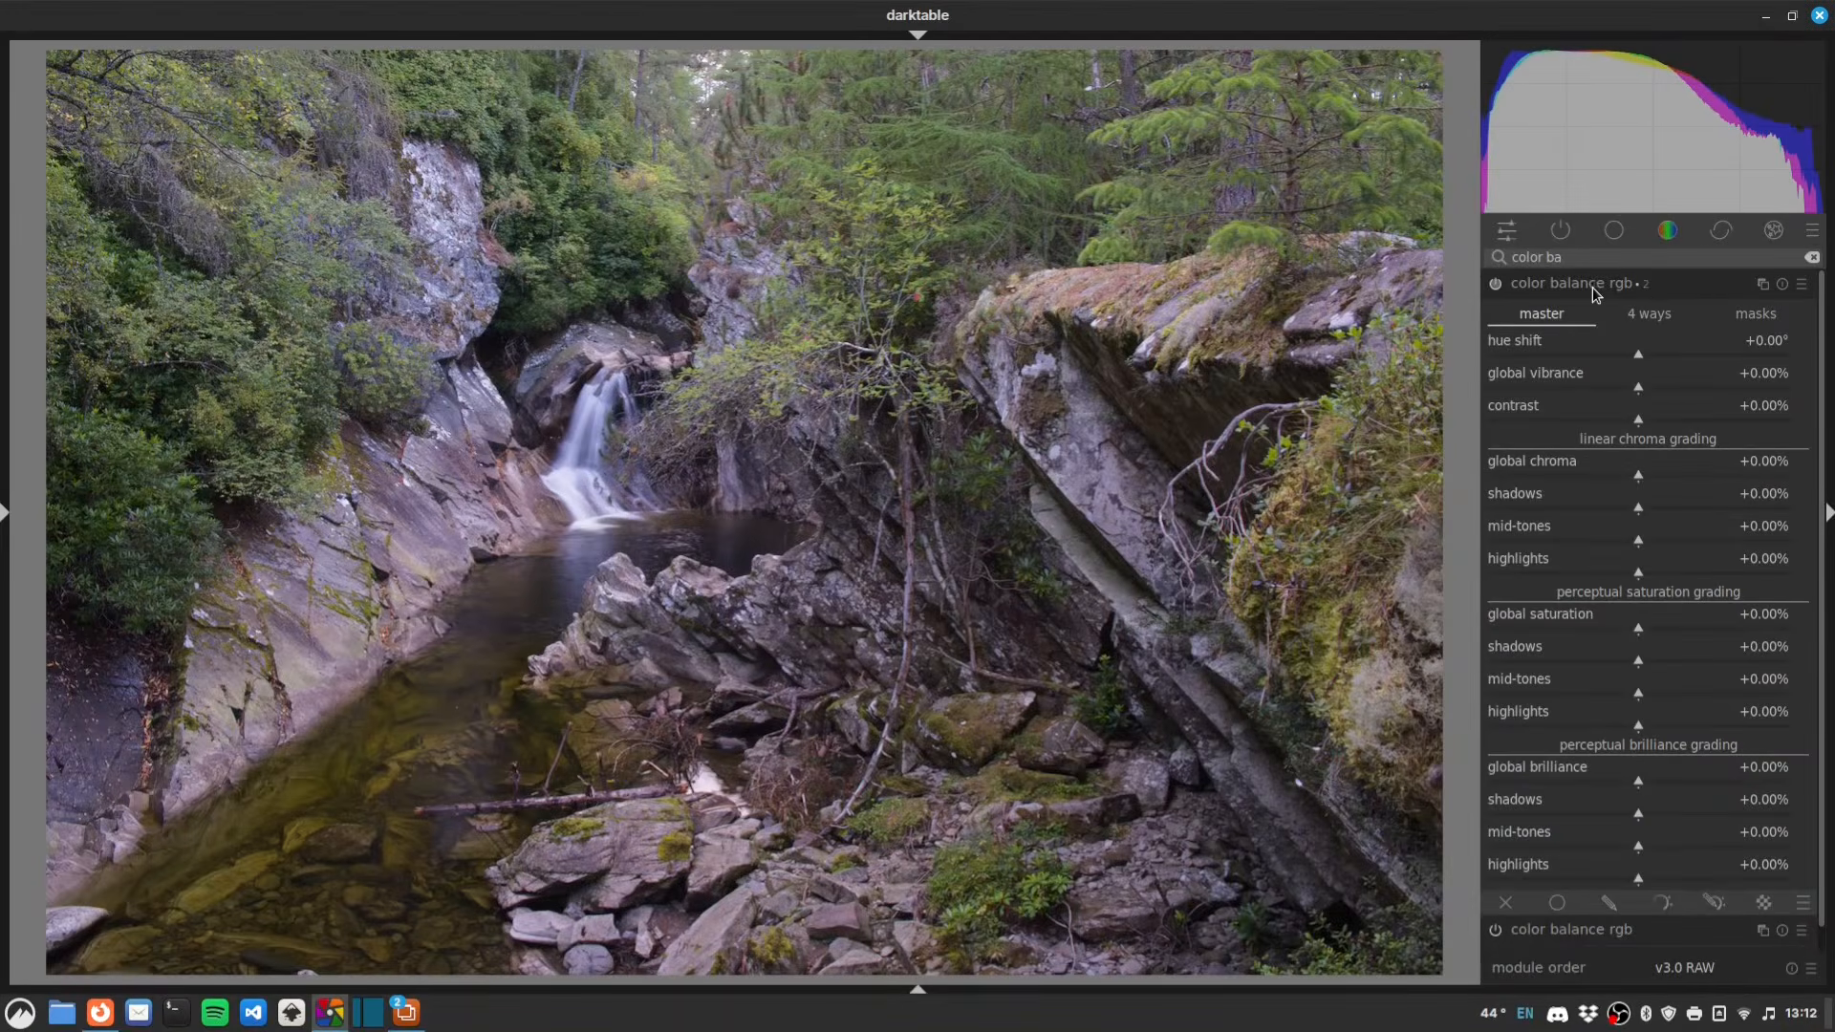
pyautogui.keyDown('ctrl'); pyautogui.click(1653, 287); pyautogui.keyUp('ctrl')
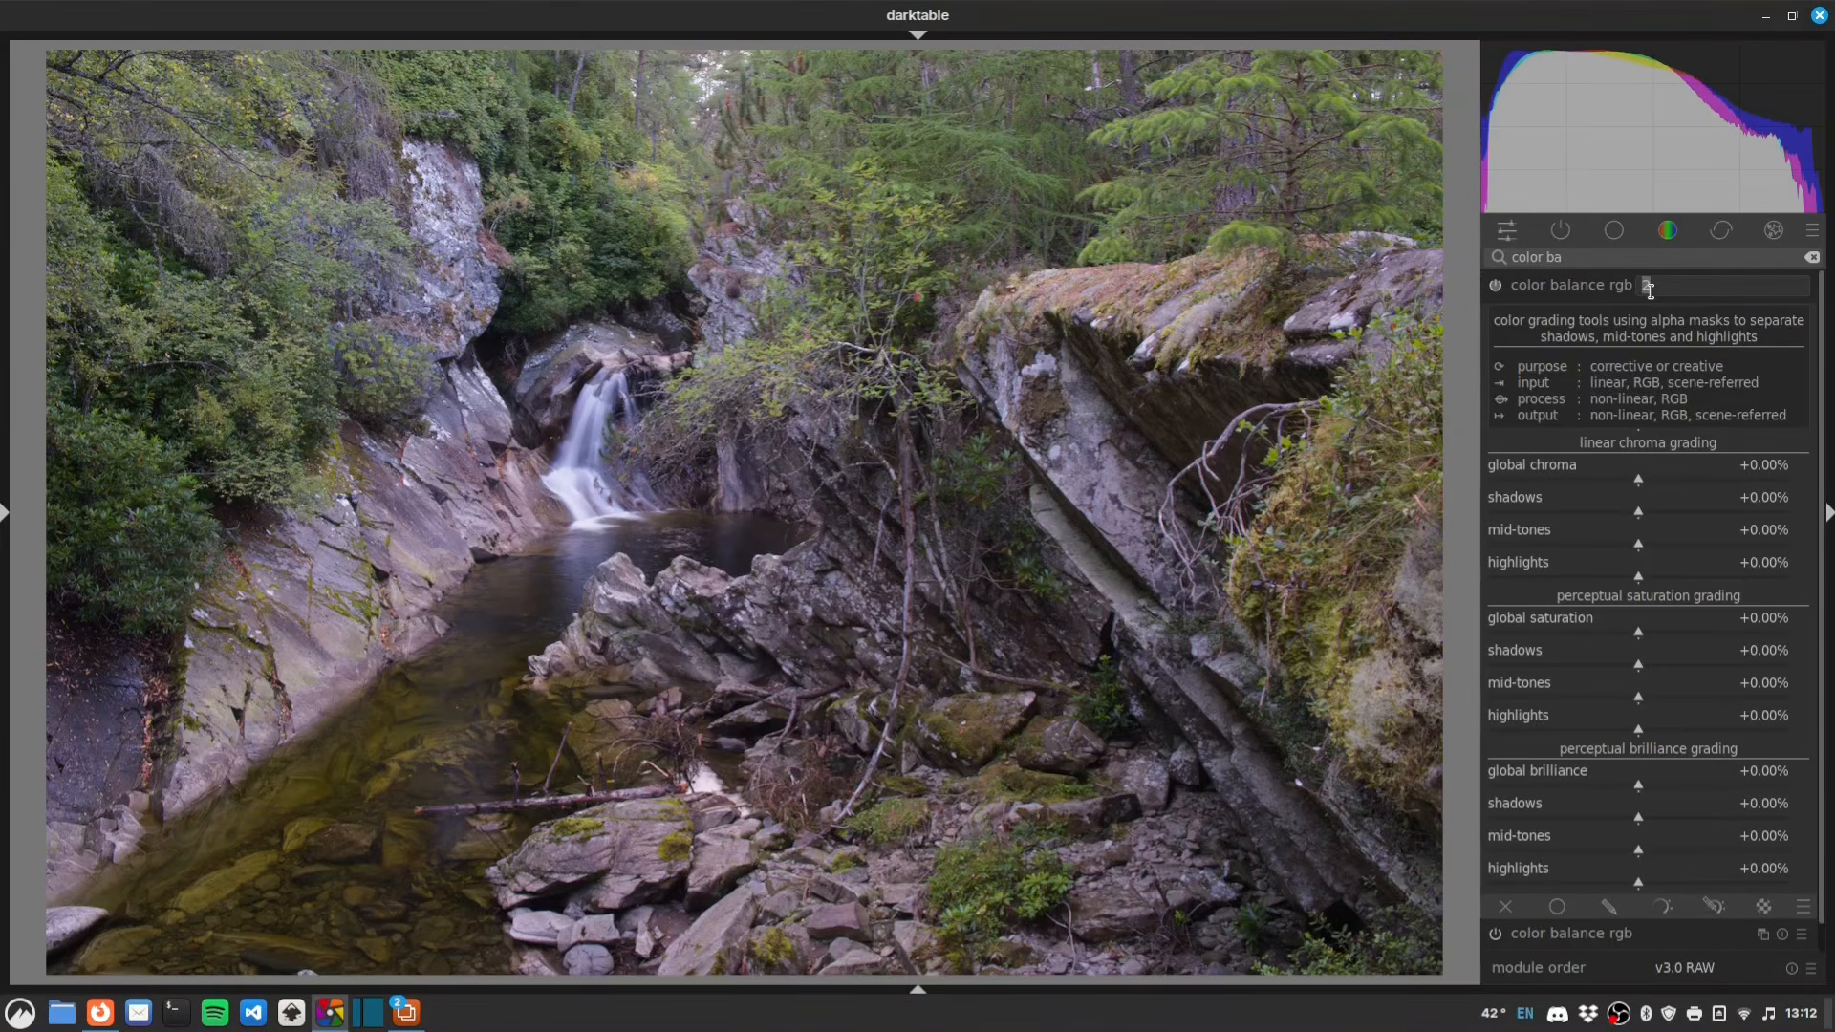
pyautogui.write('midtone contrast')
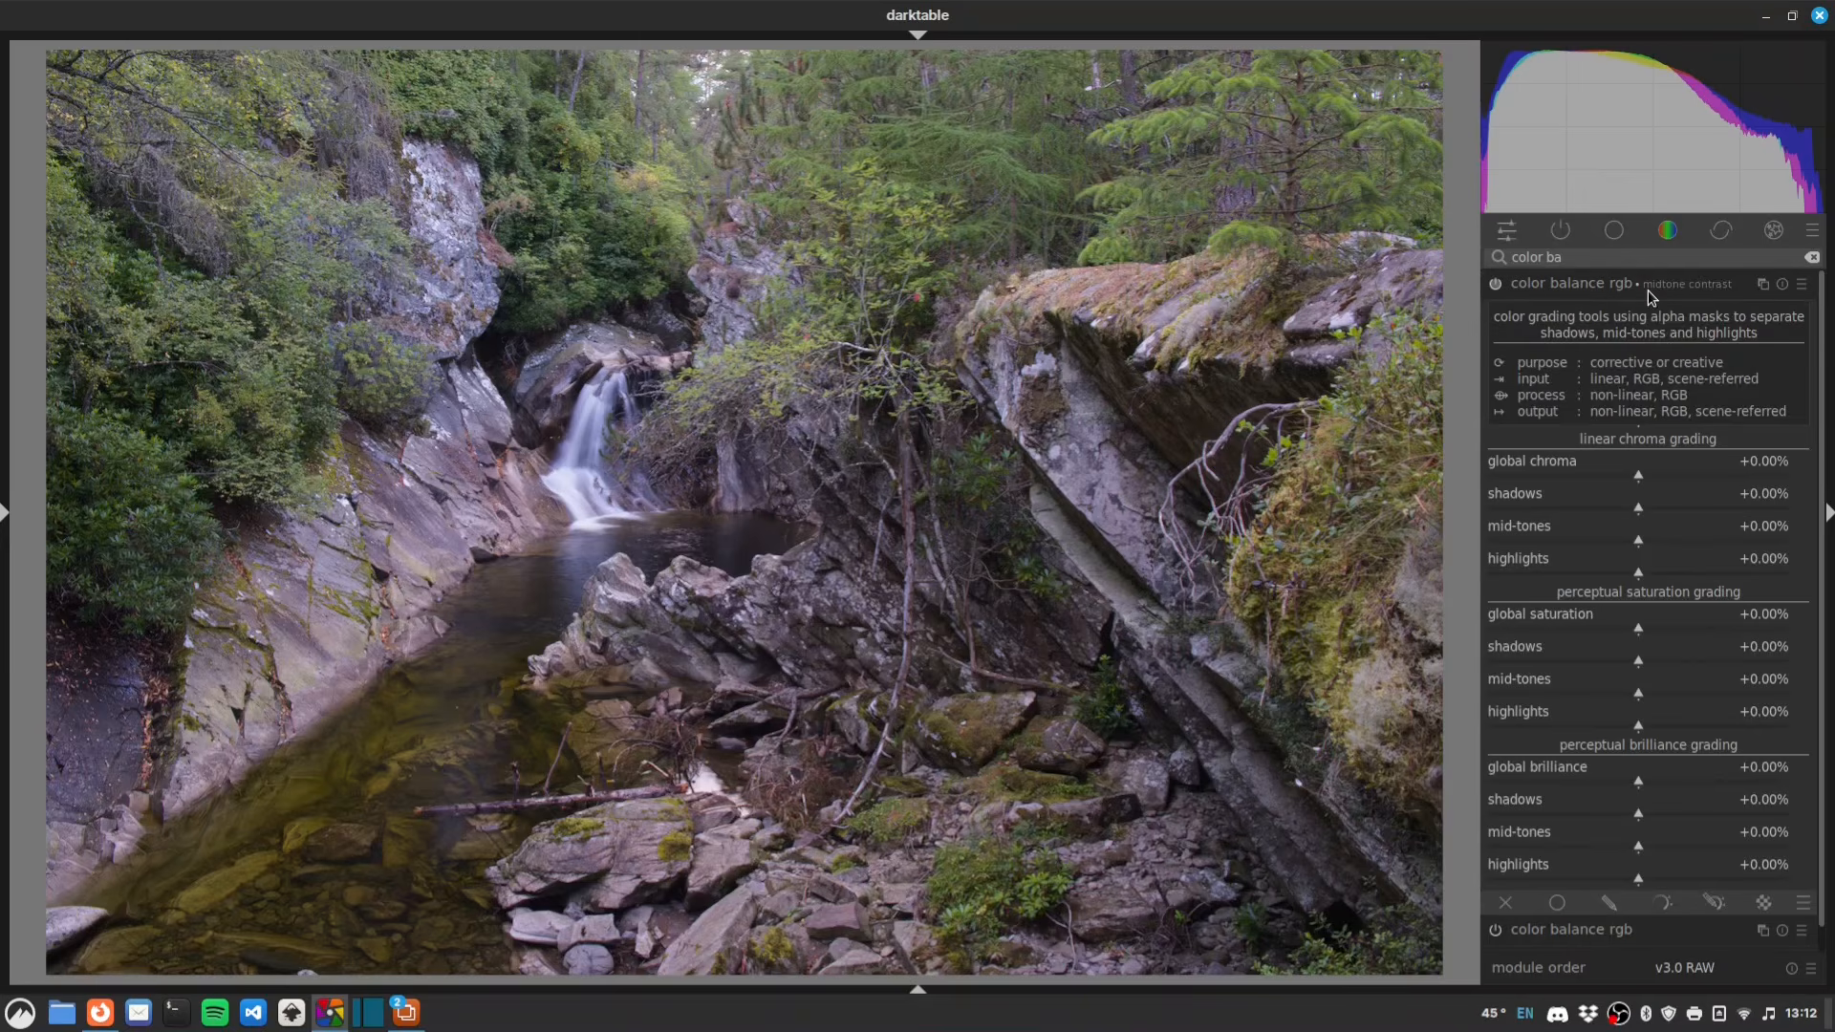
pyautogui.press('Return')
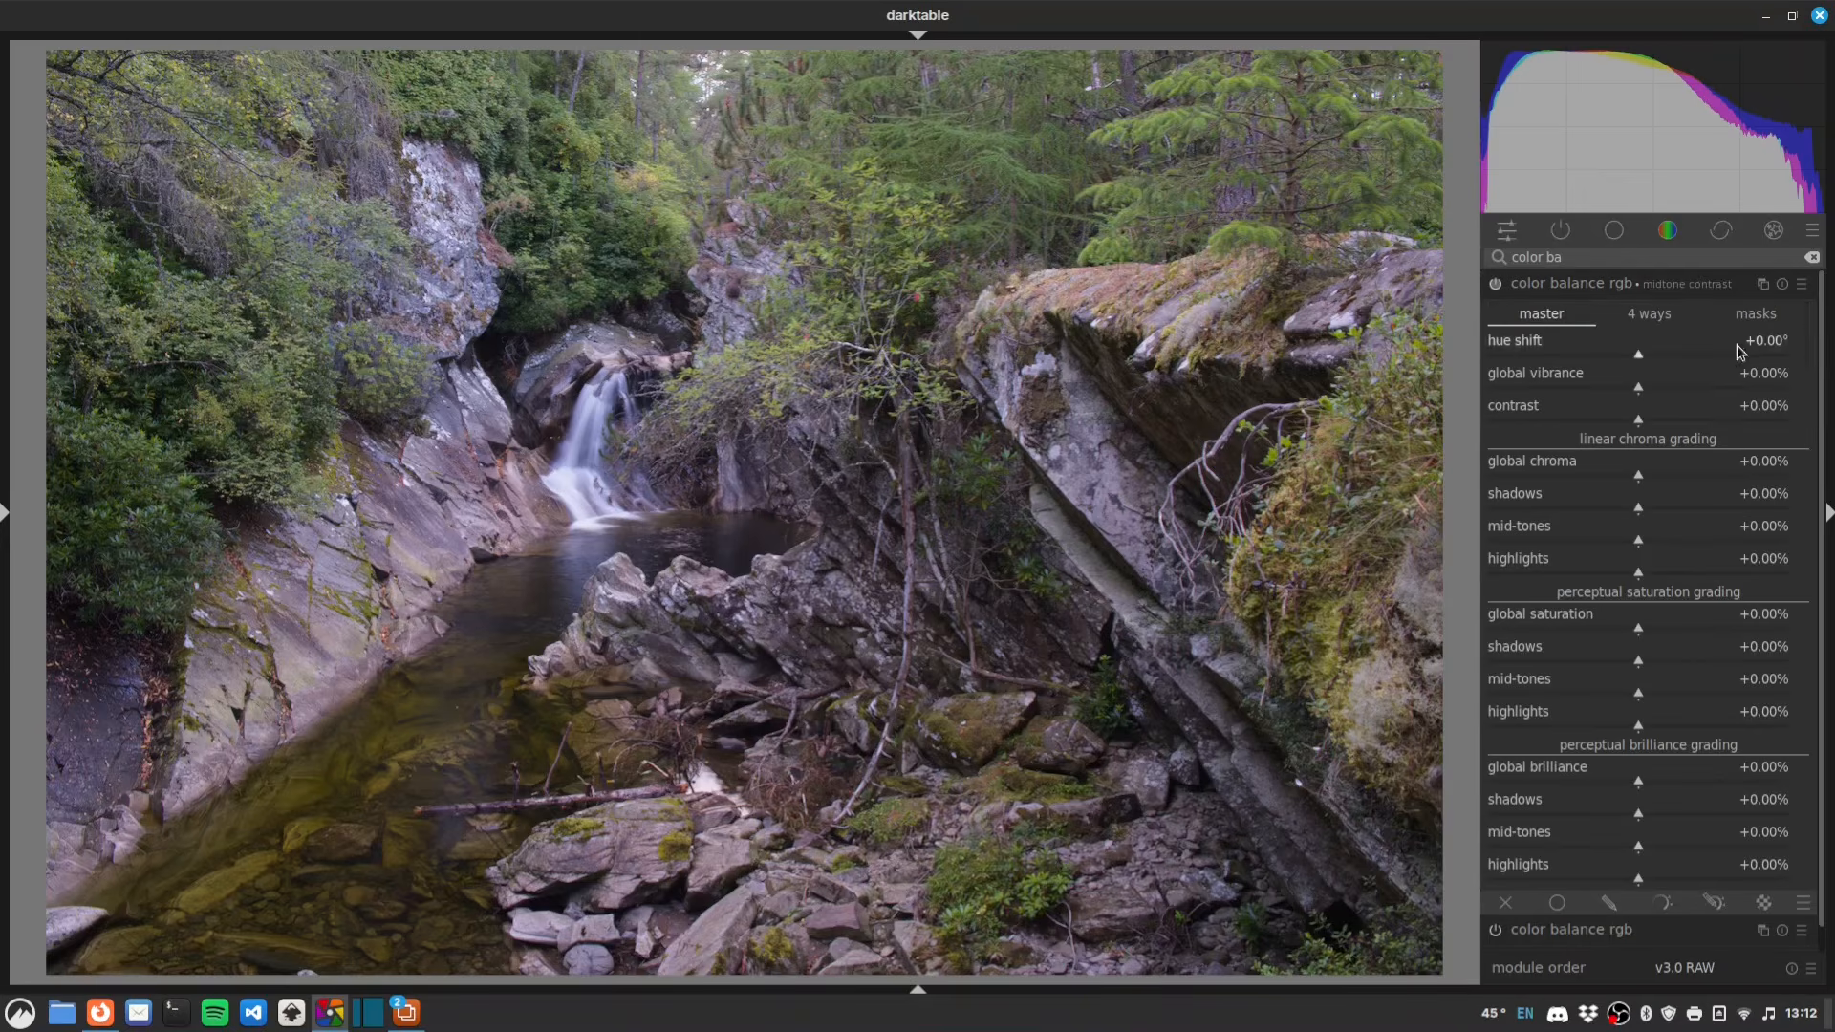
# - Enable a parametric mask on the midtone contrast instance and display its mask overlay on the photo
pyautogui.scroll(-1, 1825, 344)
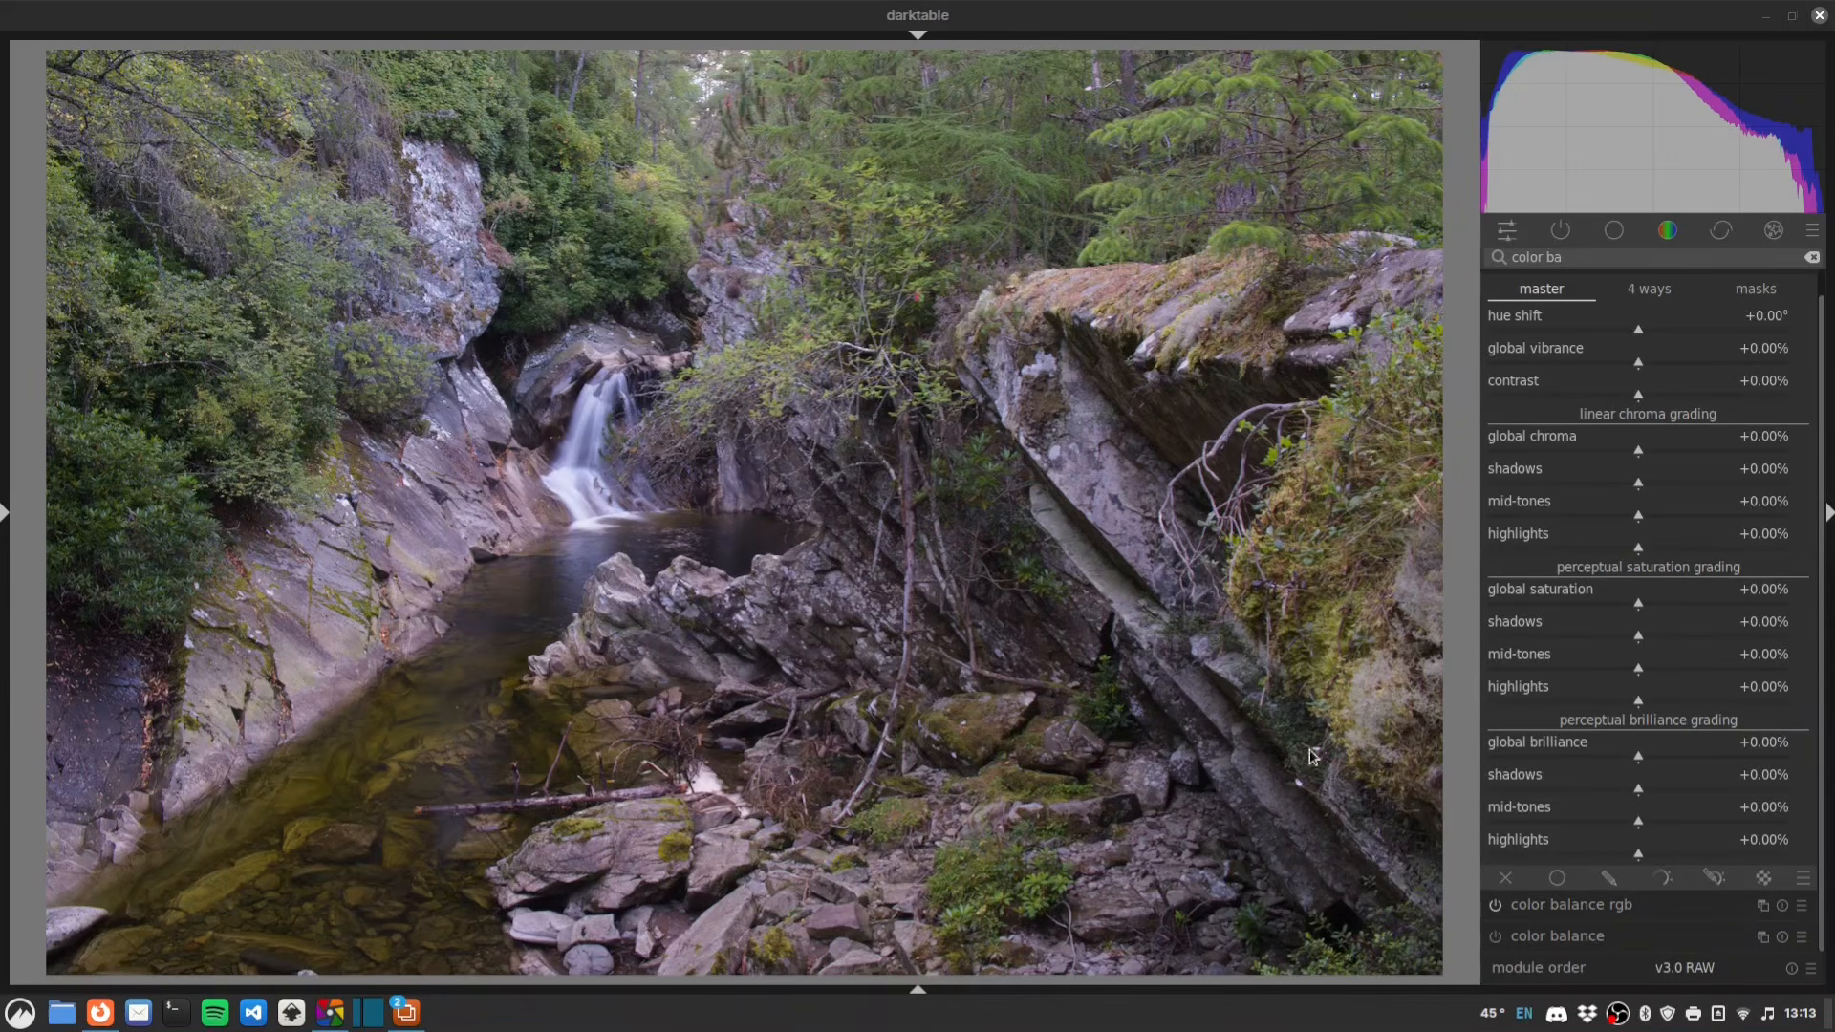
pyautogui.click(1669, 880)
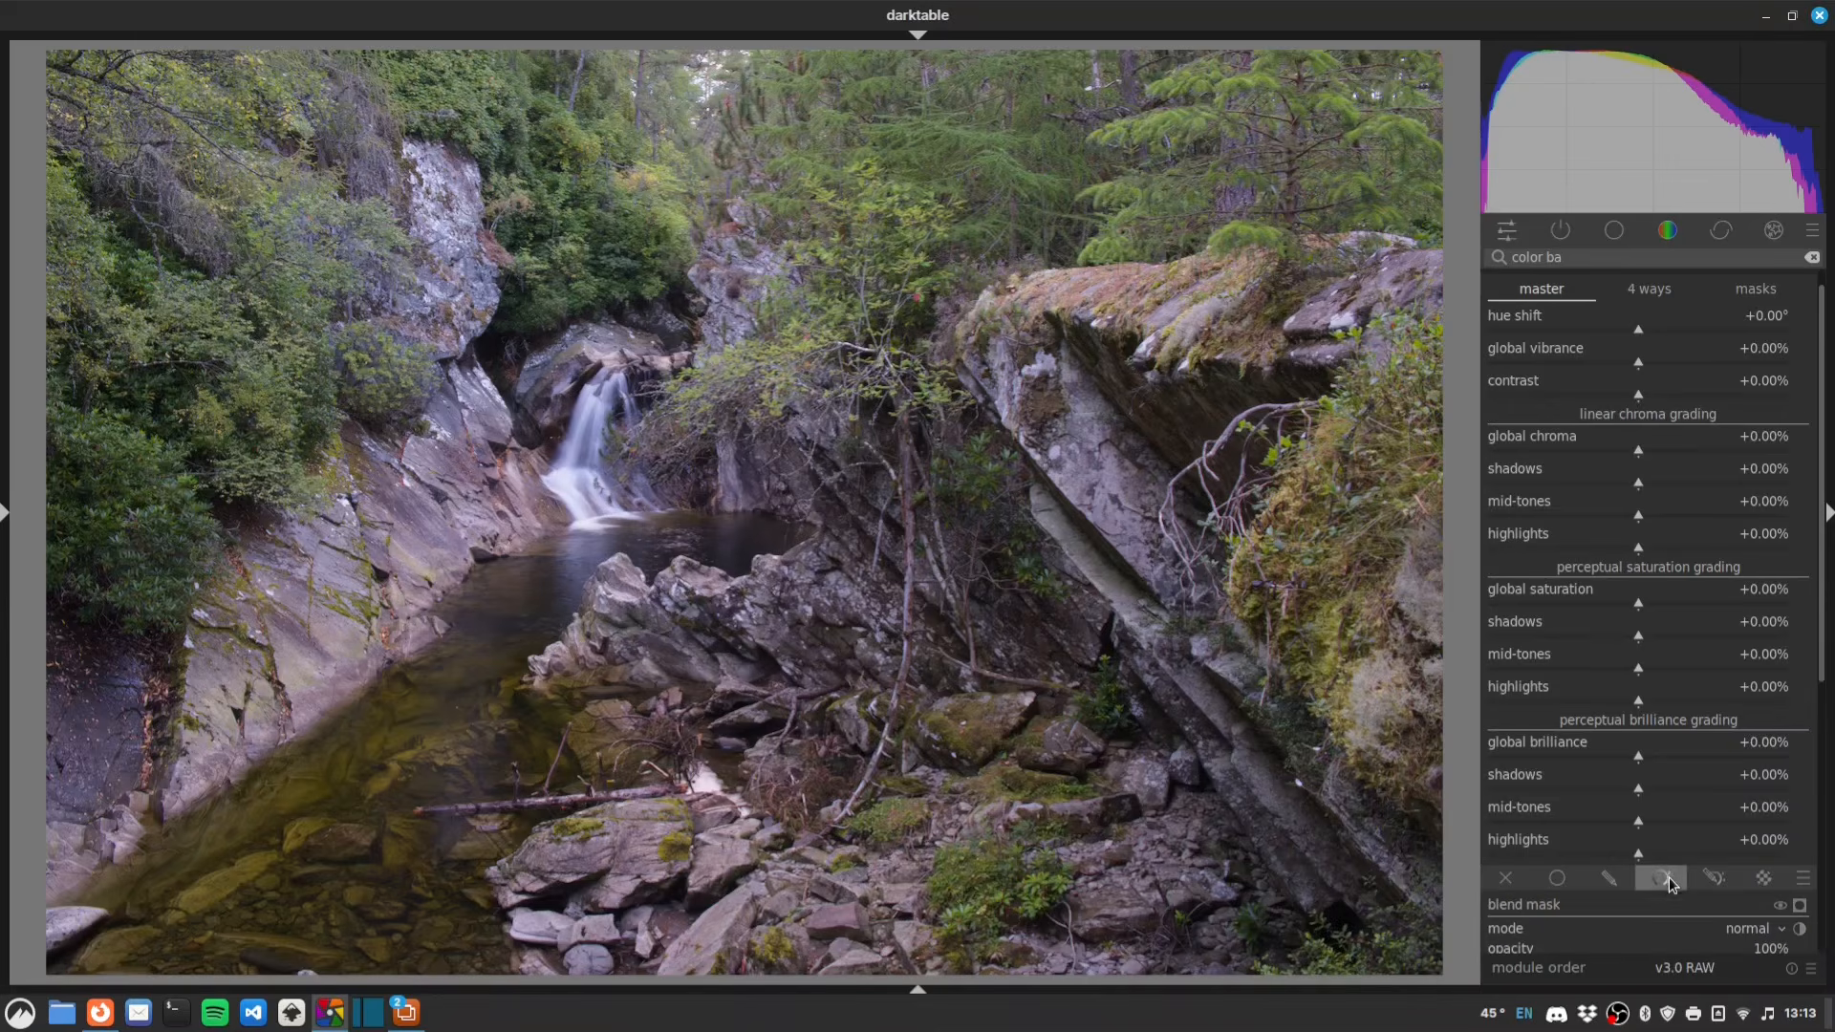
pyautogui.scroll(-8, 1654, 661)
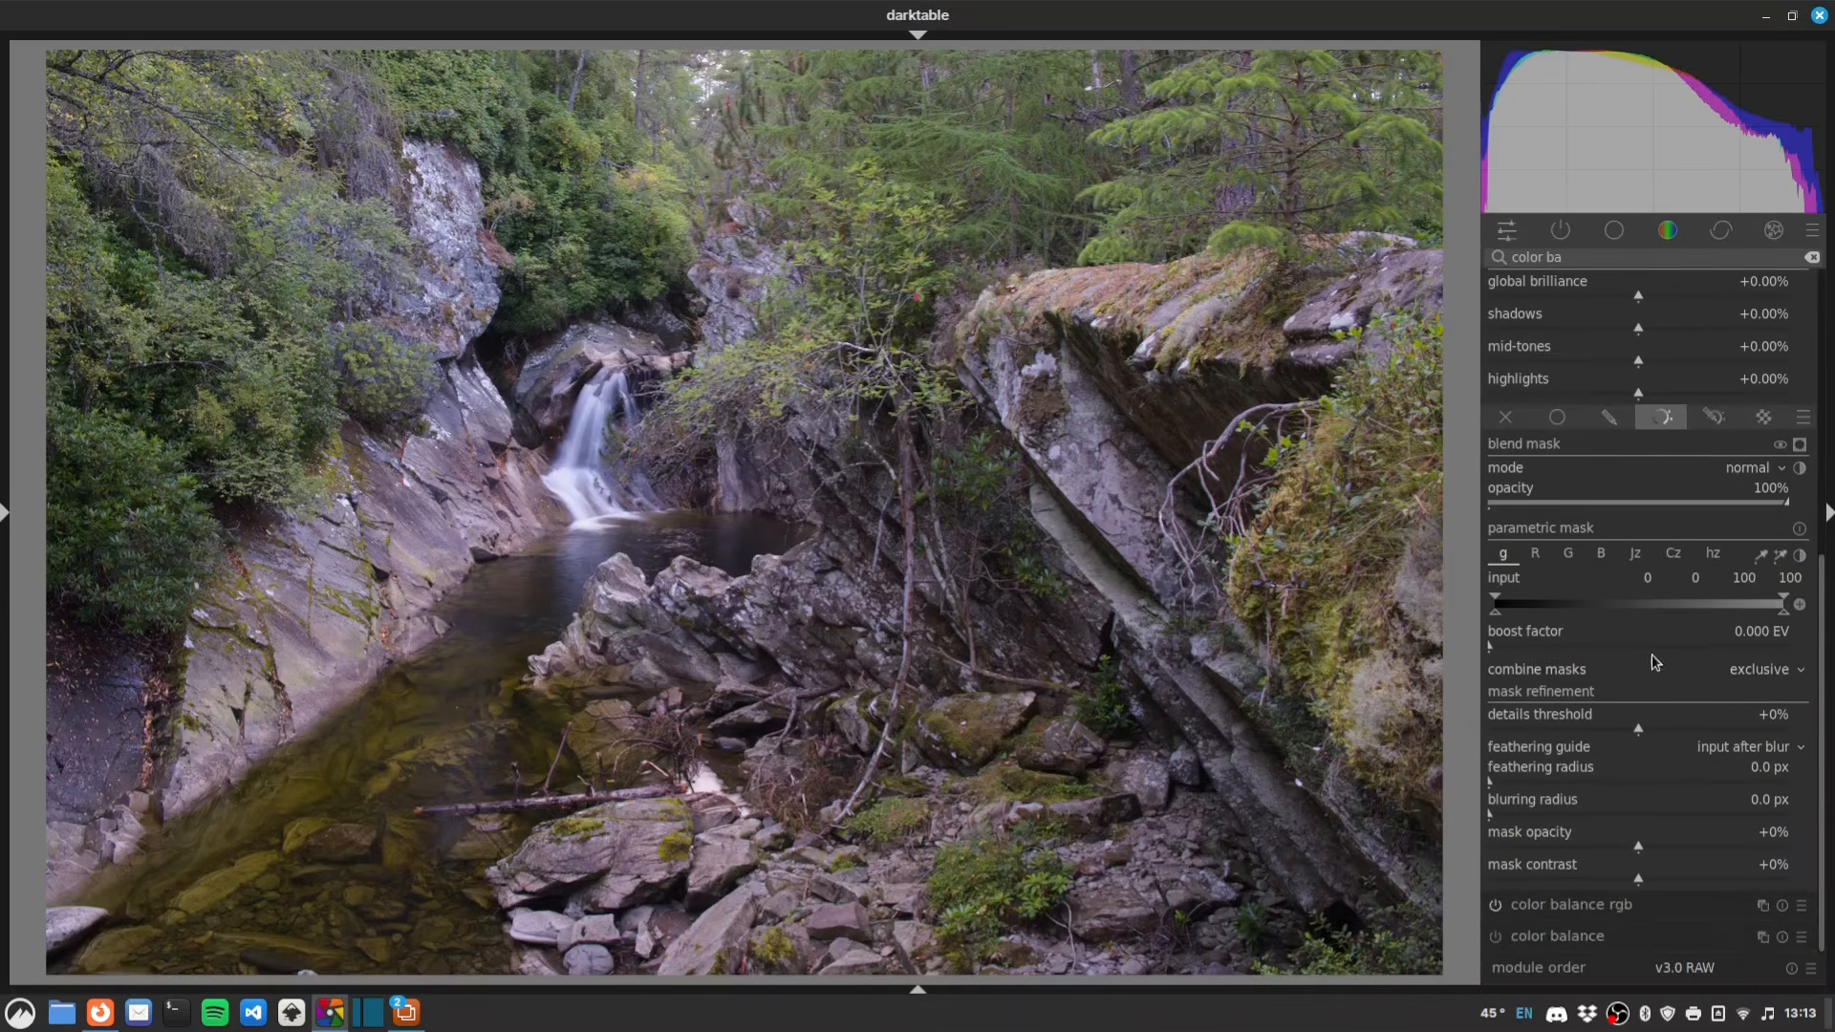
pyautogui.scroll(1, 1679, 701)
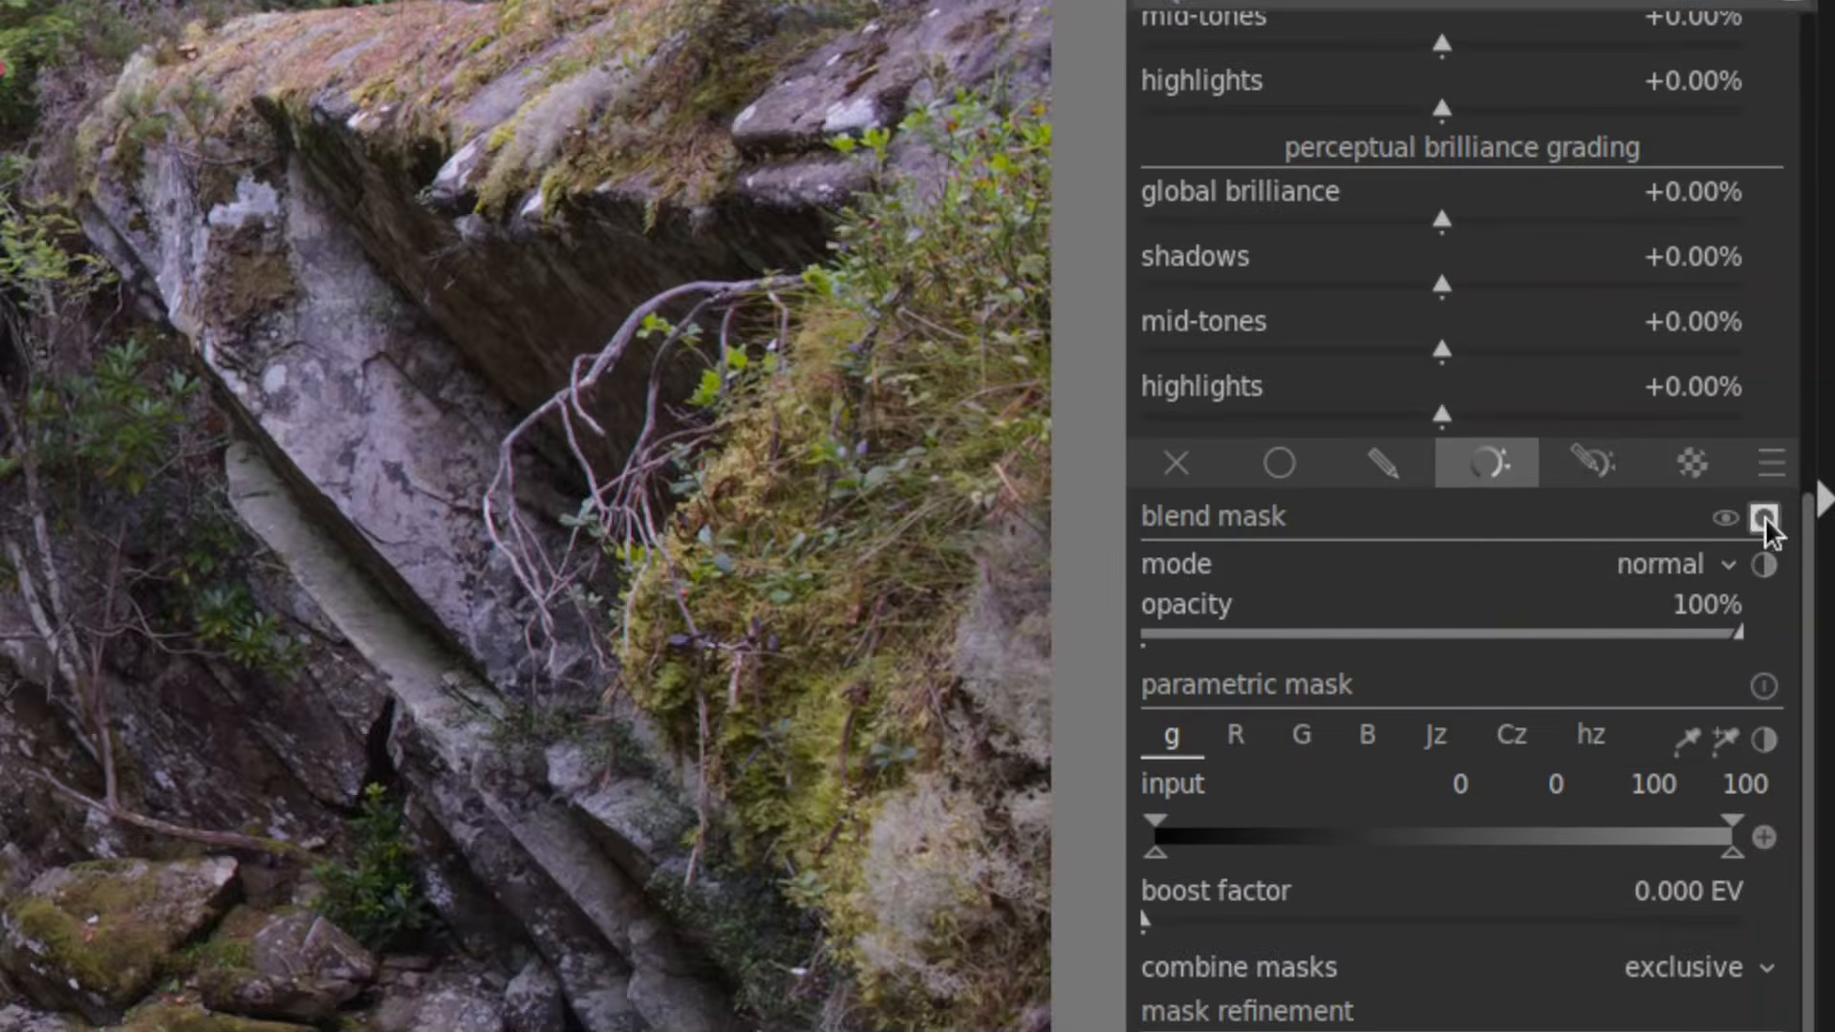
pyautogui.click(1796, 522)
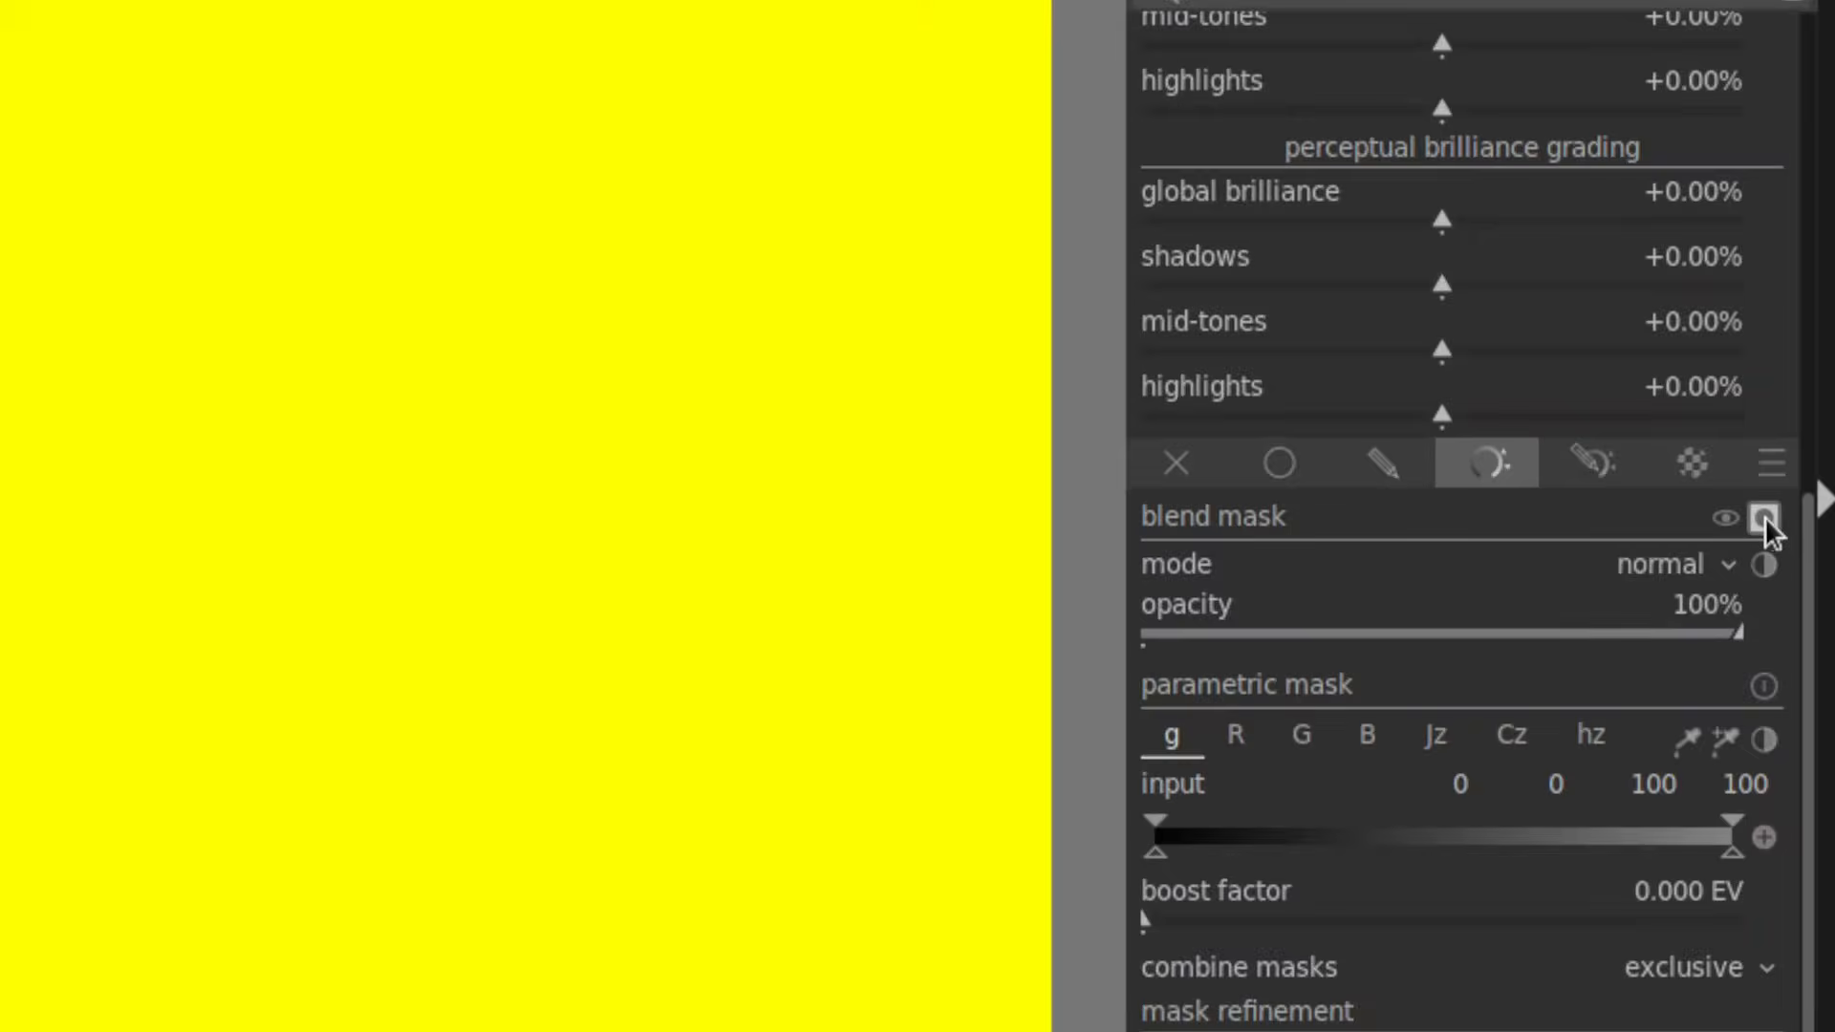
pyautogui.hotkey('shift', 'z')
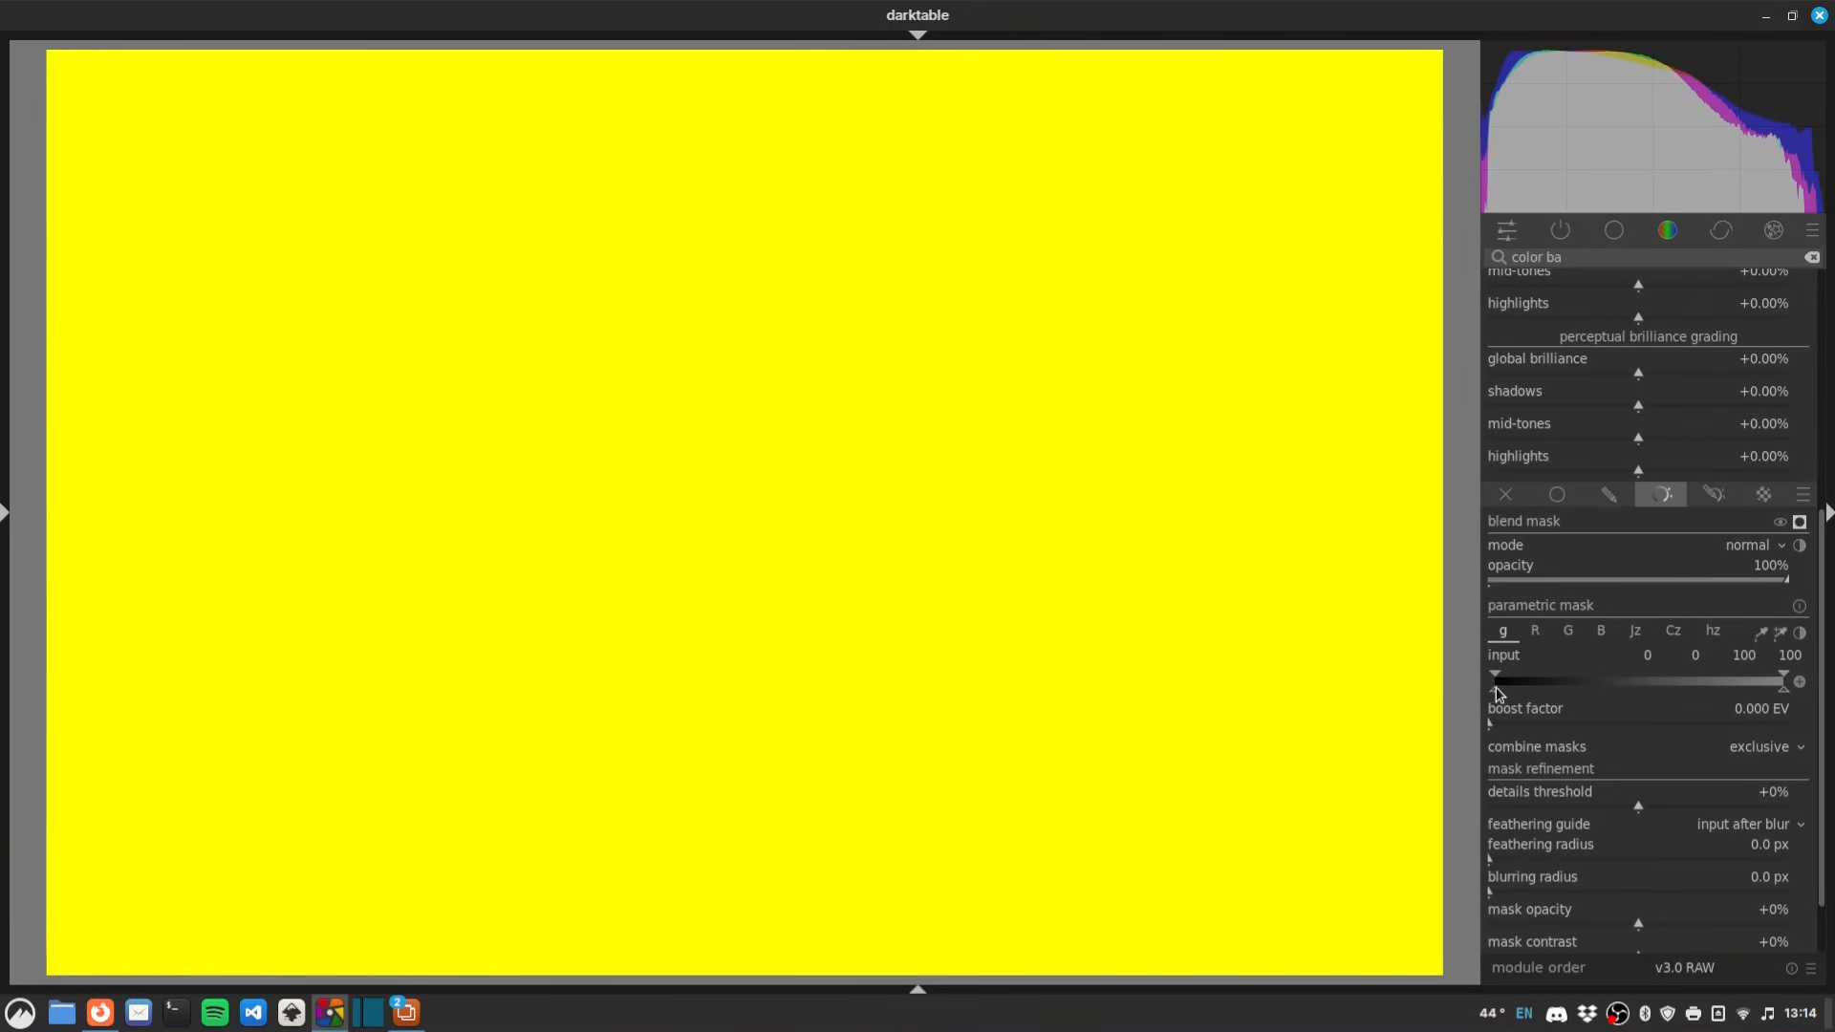
# - Limit the parametric mask's g input range to 4.7, 9.4, 20.0 and 29.0, and compare the photo with and without the mask overlay
pyautogui.moveTo(1495, 691); pyautogui.dragTo(1521, 698)
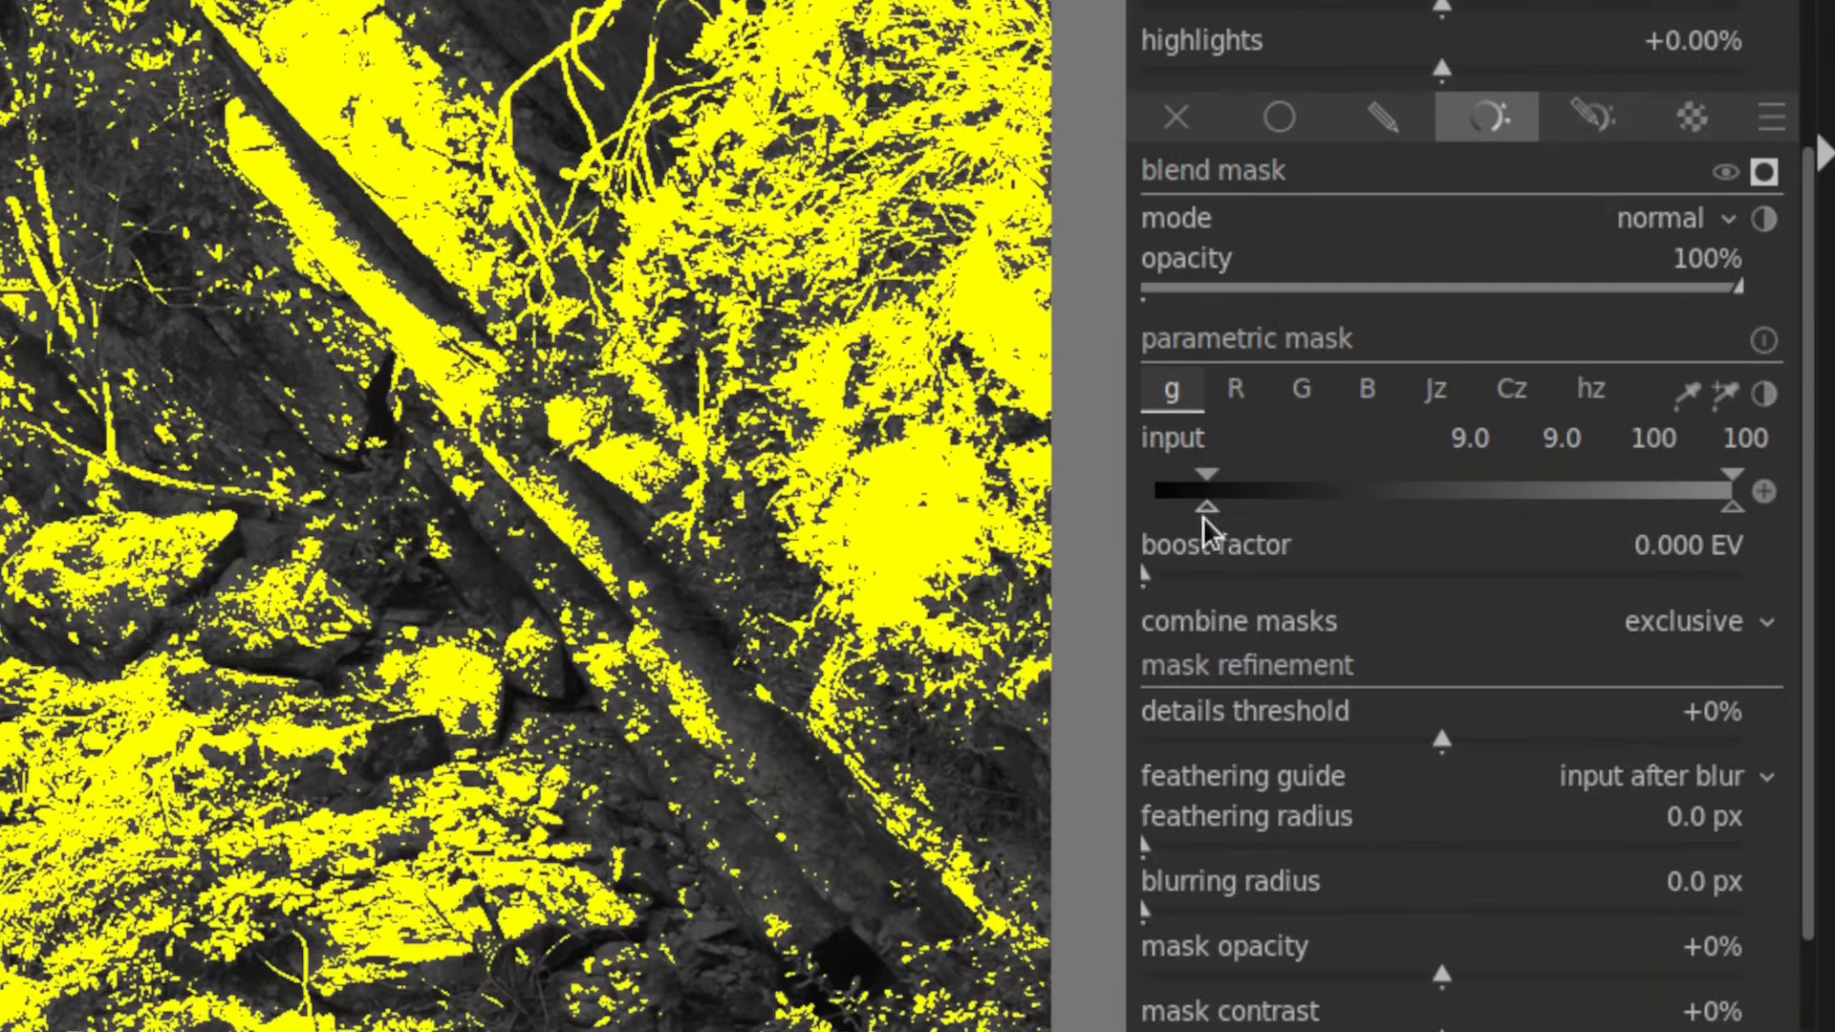
pyautogui.moveTo(1207, 508); pyautogui.dragTo(1179, 504)
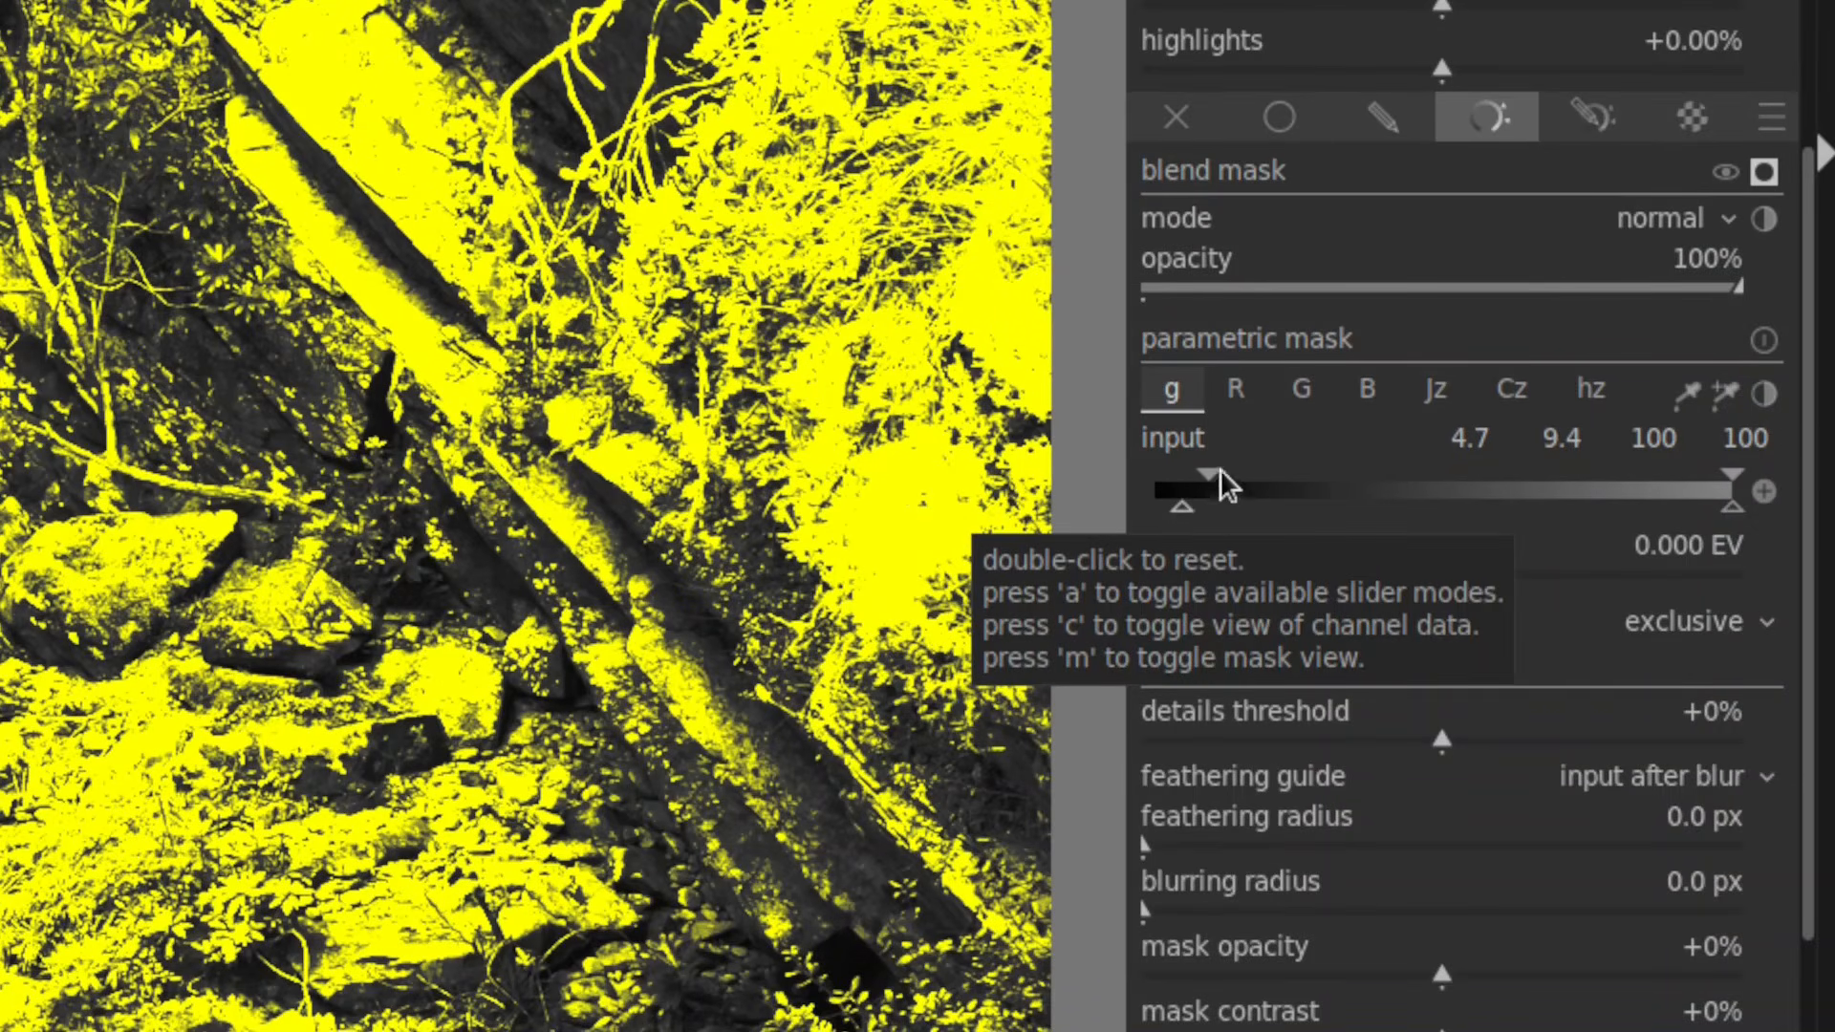
pyautogui.hotkey('shift', 'z')
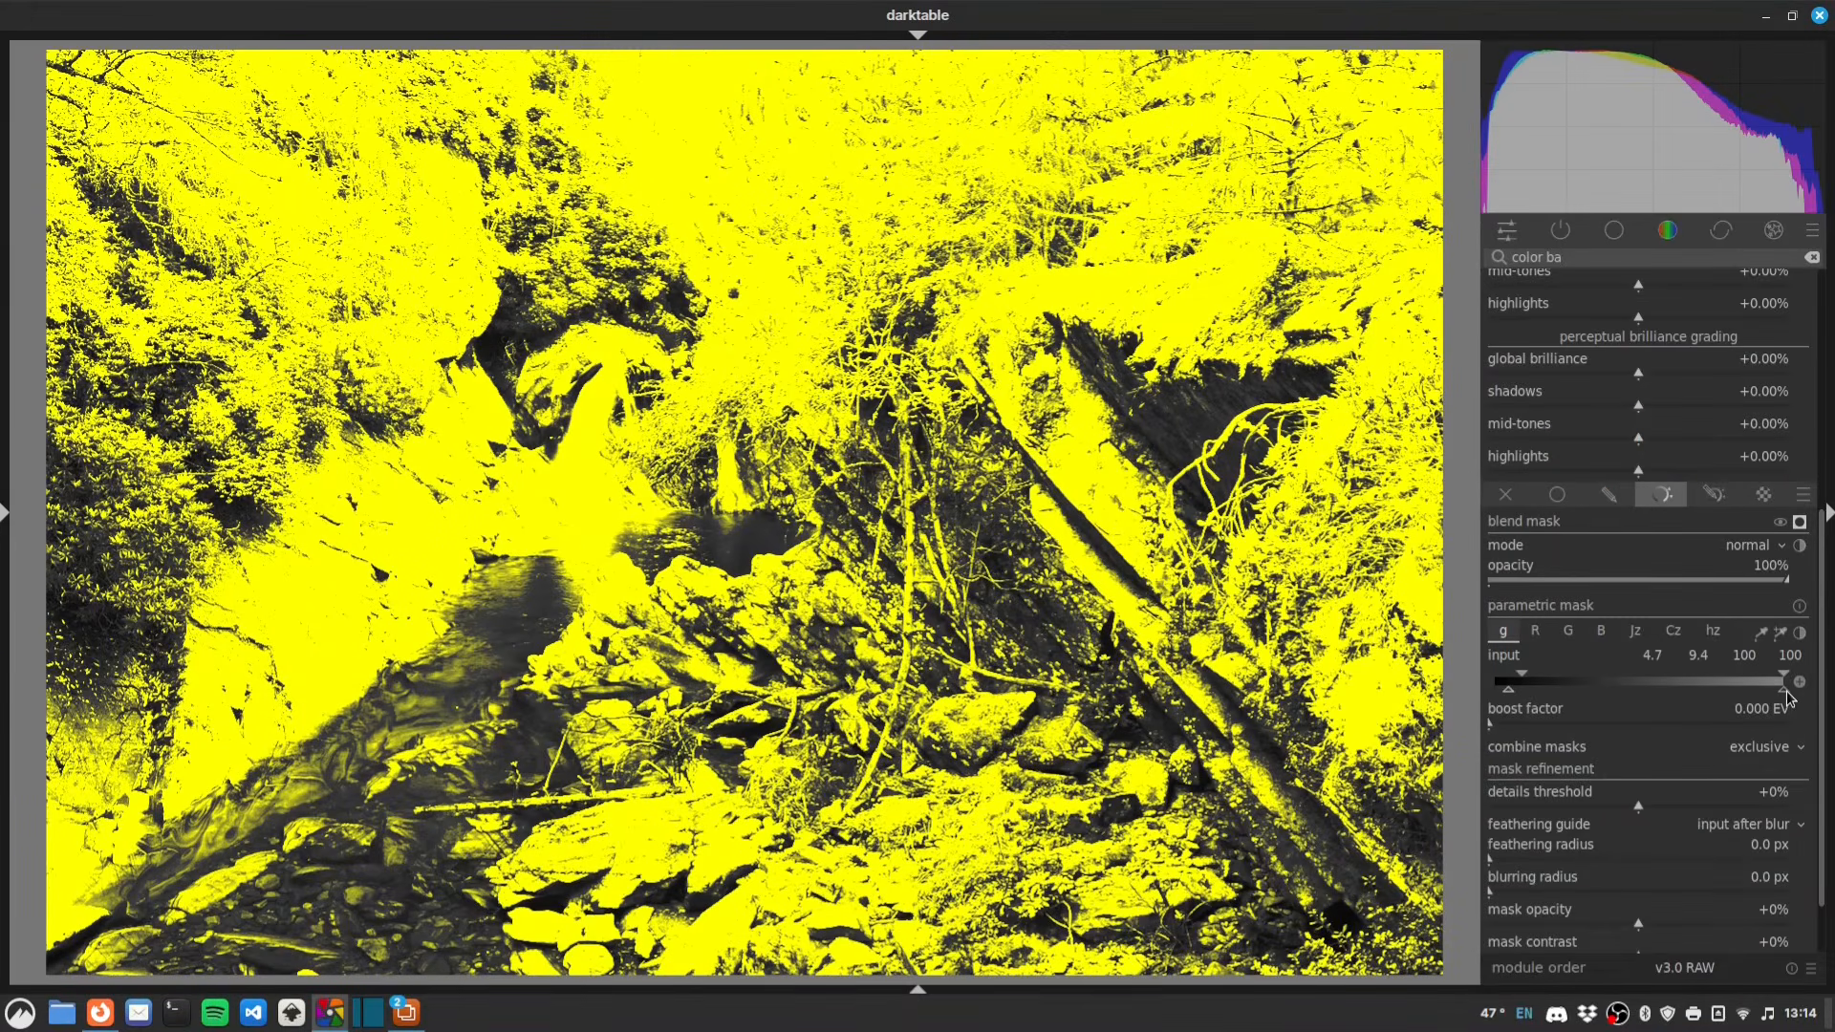
pyautogui.moveTo(1785, 690); pyautogui.dragTo(1580, 699)
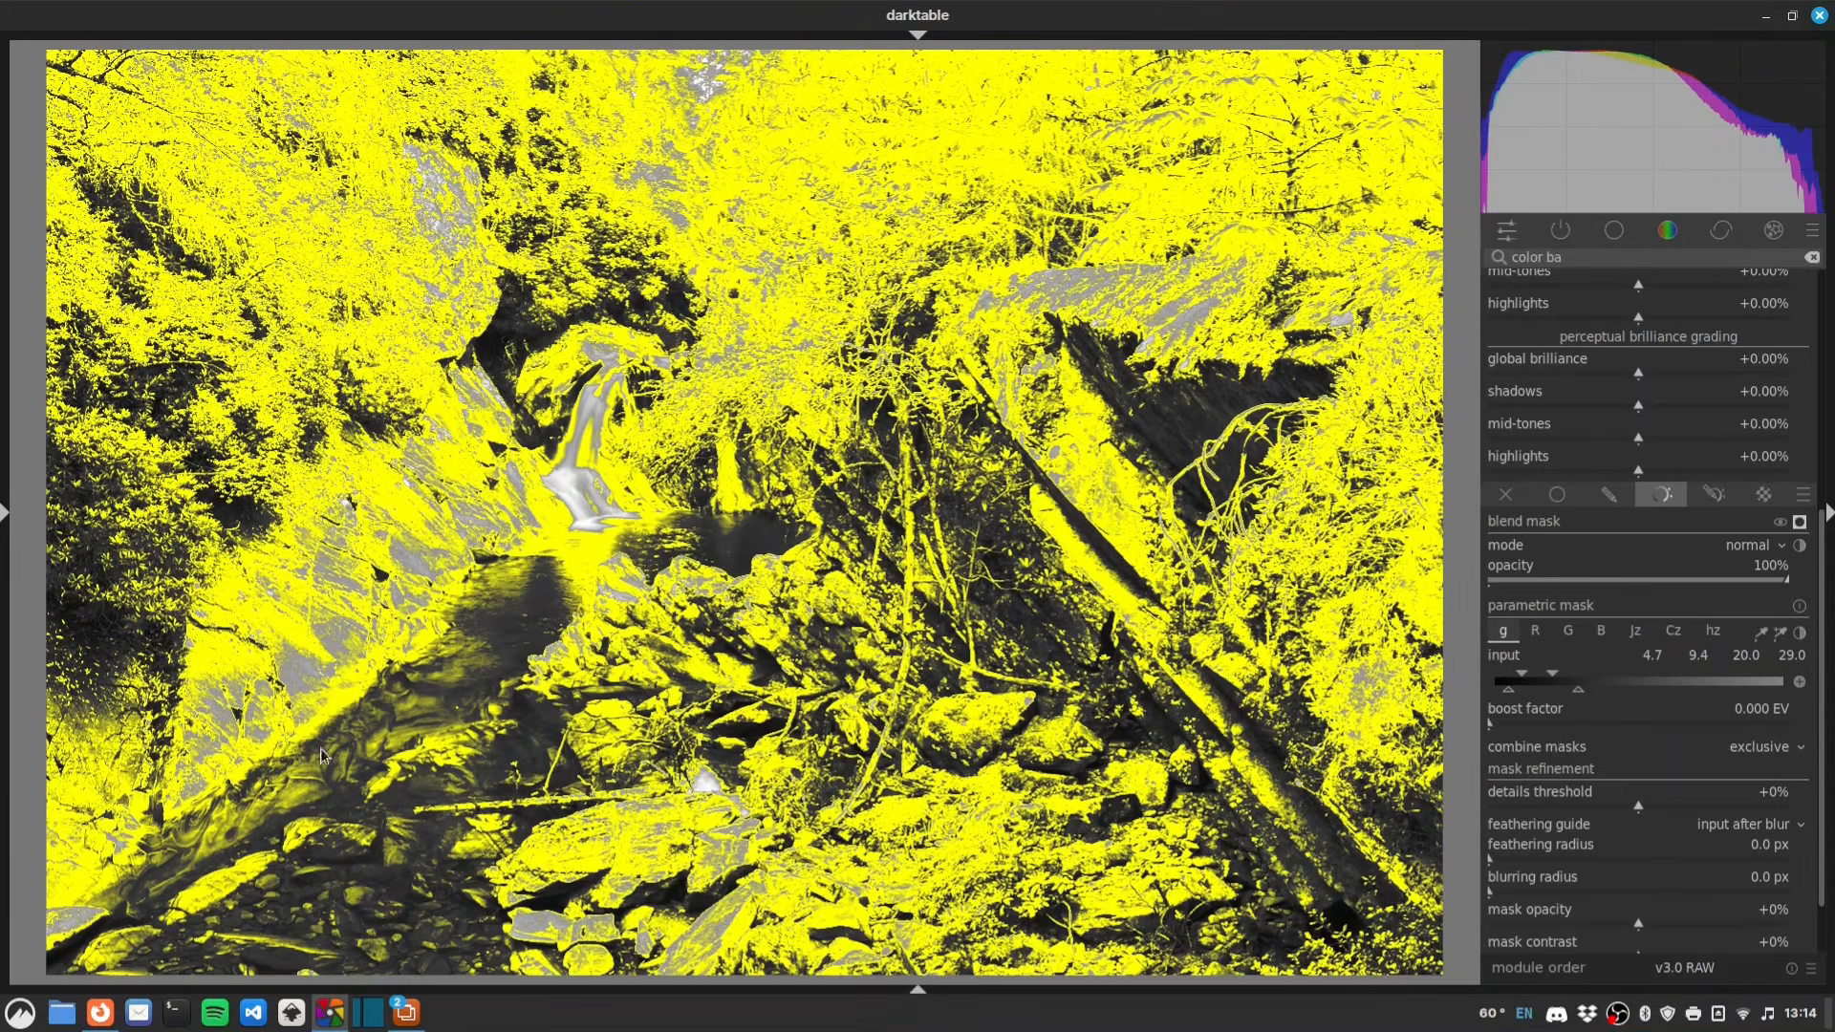
pyautogui.click(1799, 524)
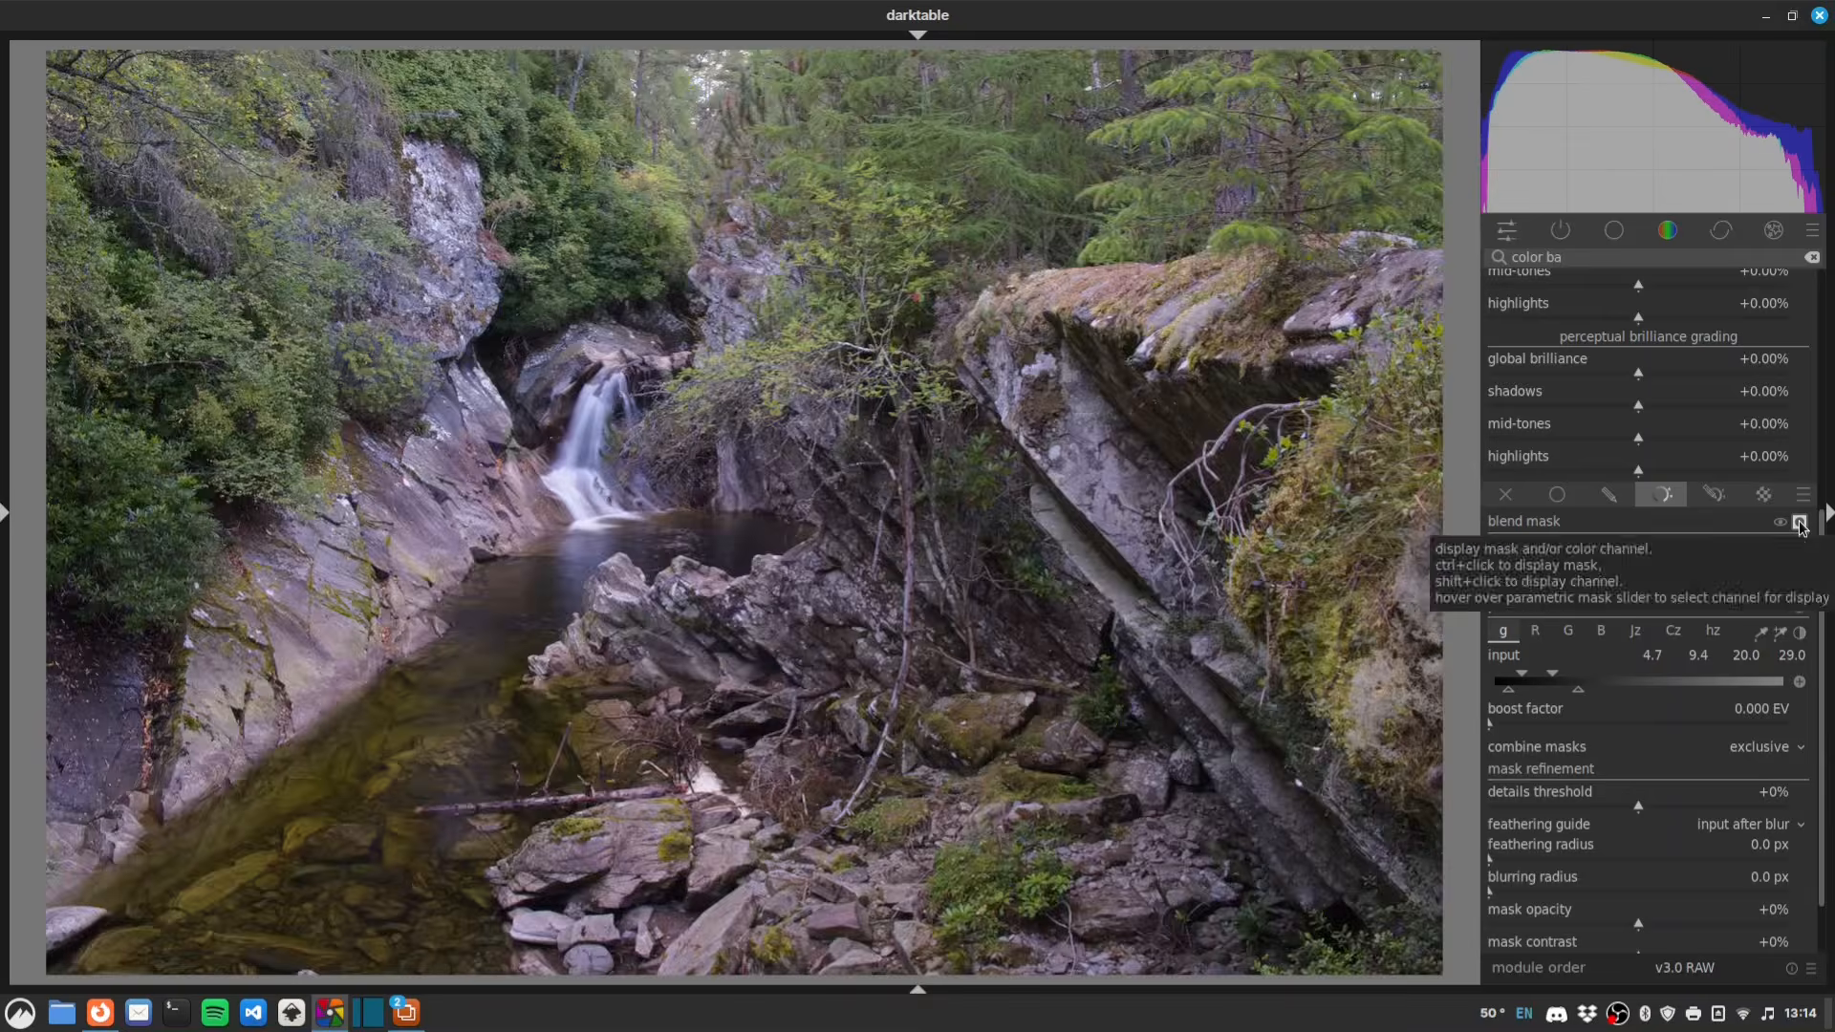
pyautogui.click(1800, 523)
pyautogui.click(1799, 523)
pyautogui.click(1799, 524)
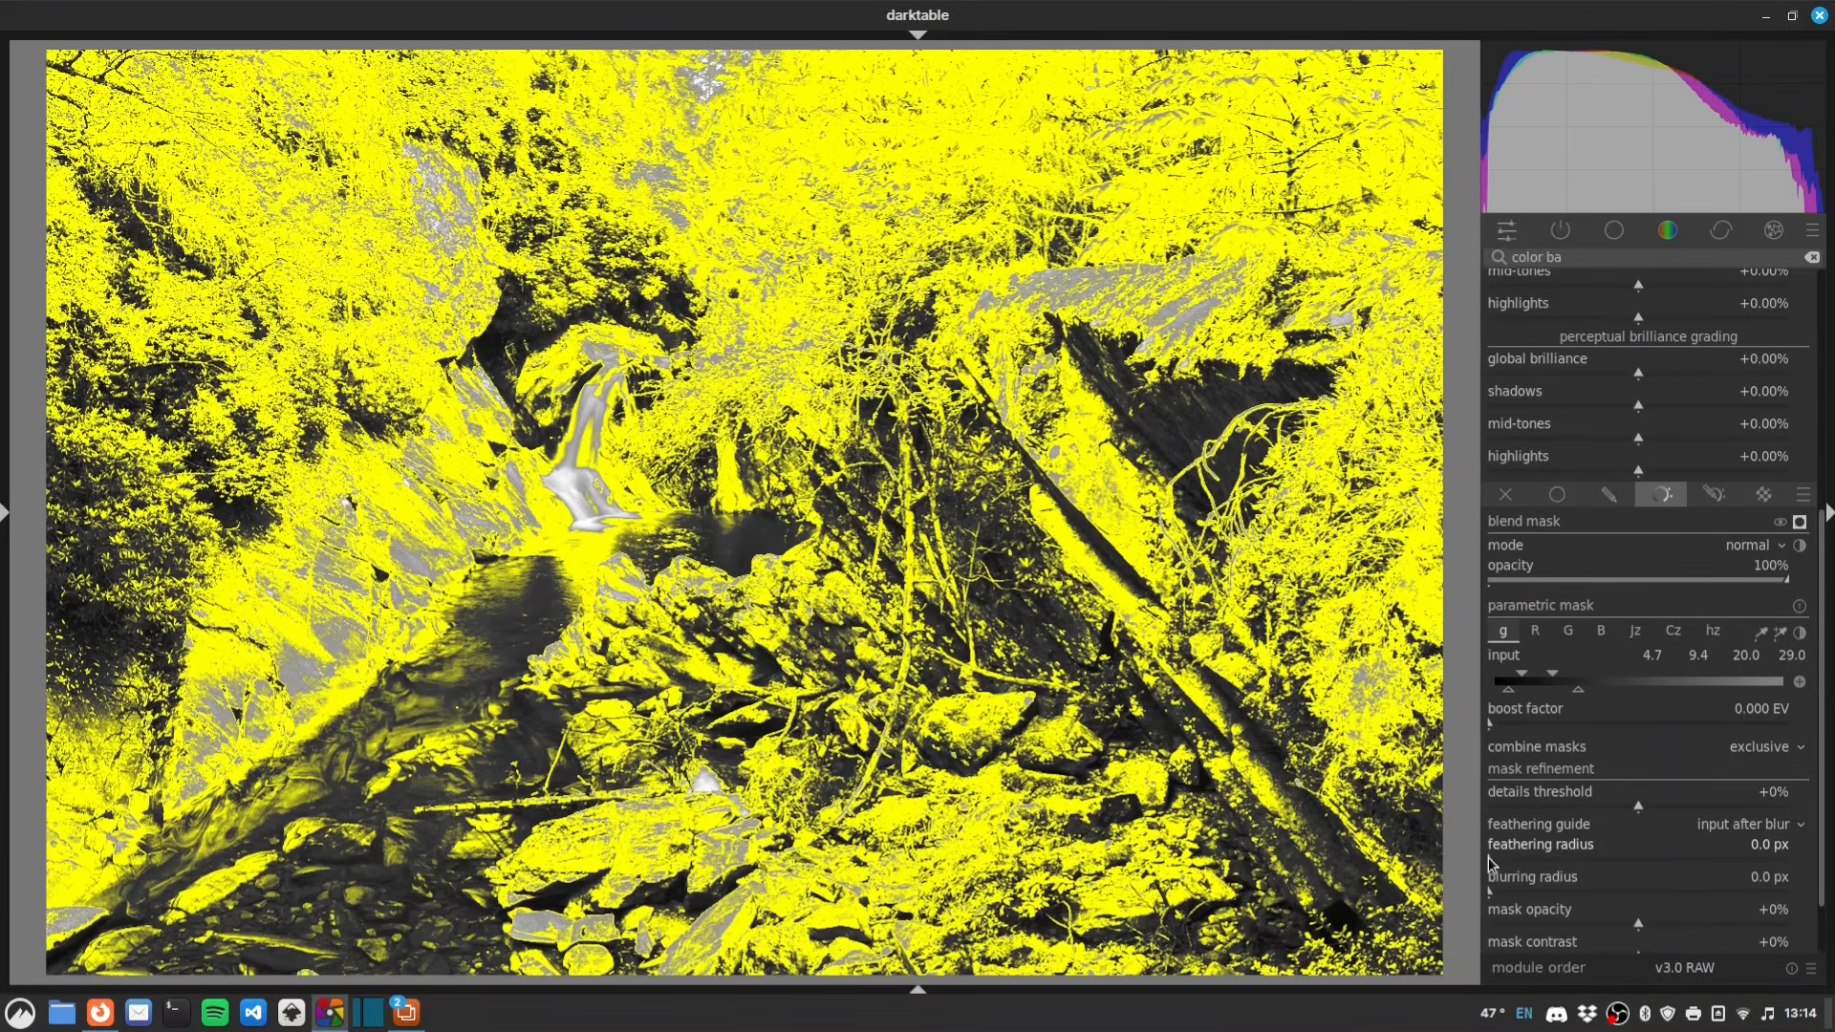
# - Refine the mask with a 50 px feathering radius and an 8.7 px blurring radius, and hide the mask overlay
pyautogui.moveTo(1487, 857); pyautogui.dragTo(1548, 856)
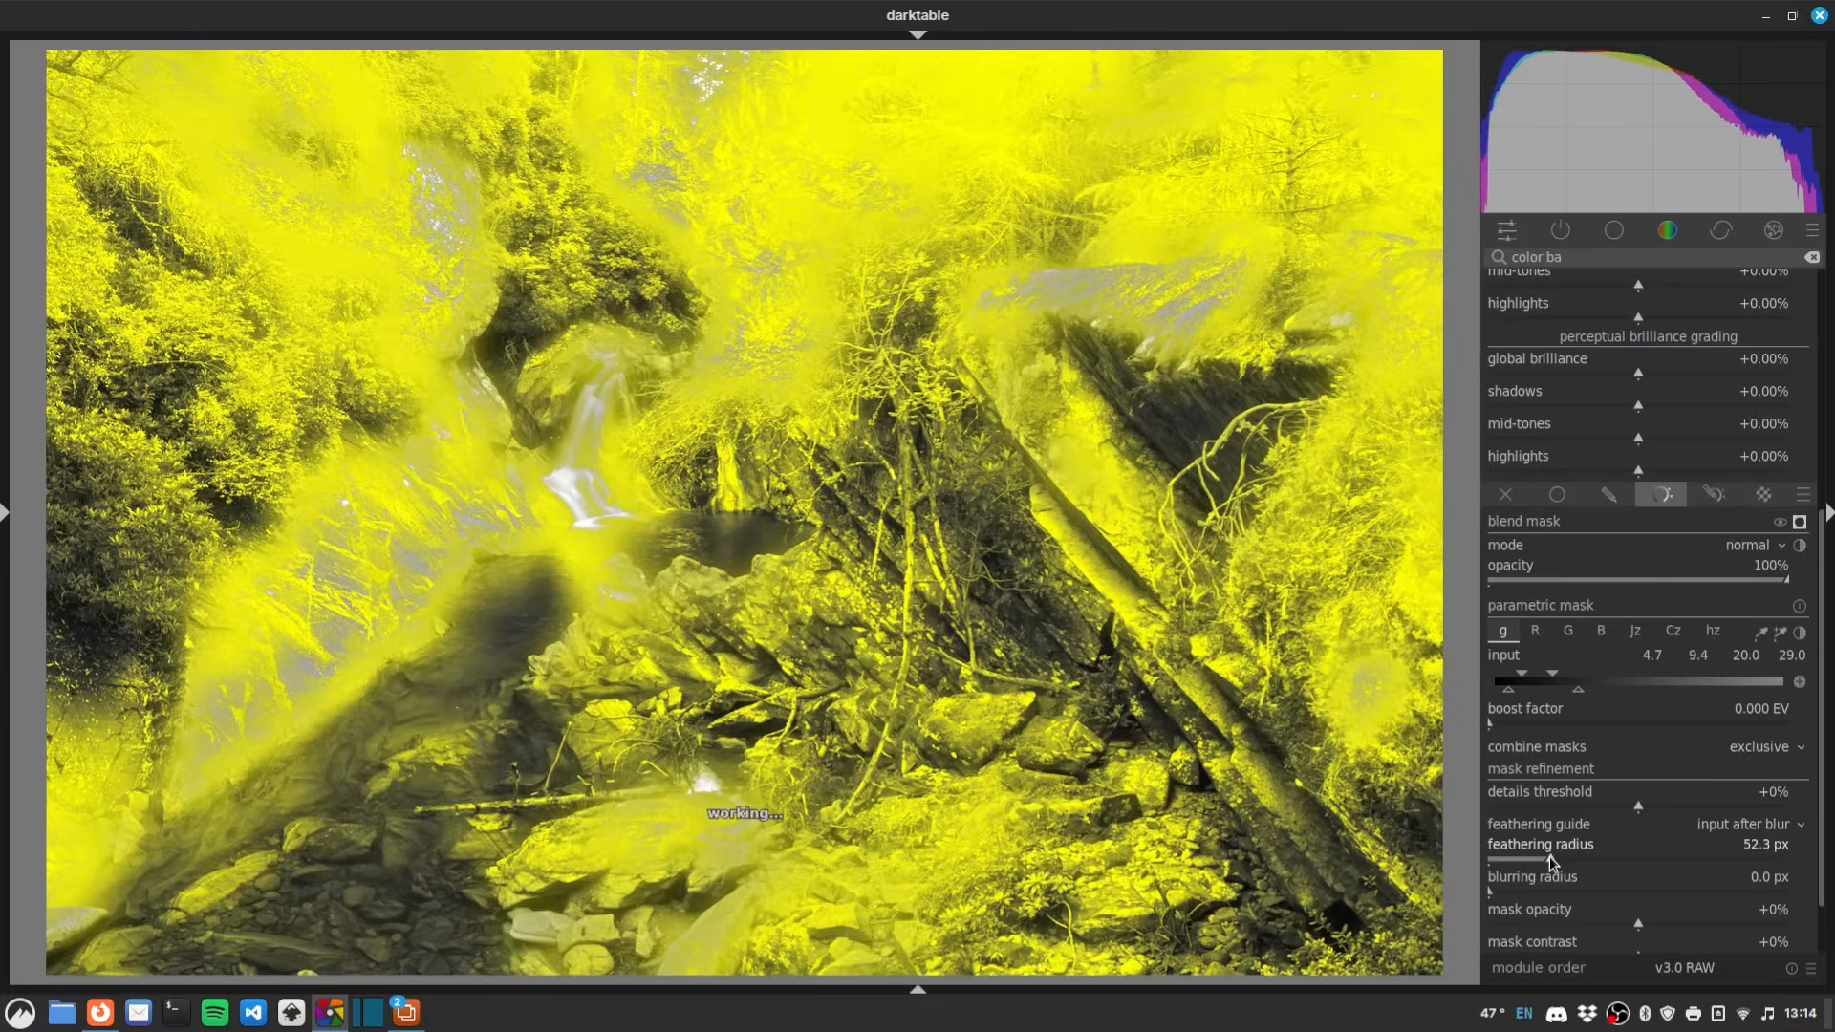
pyautogui.rightClick(1550, 856)
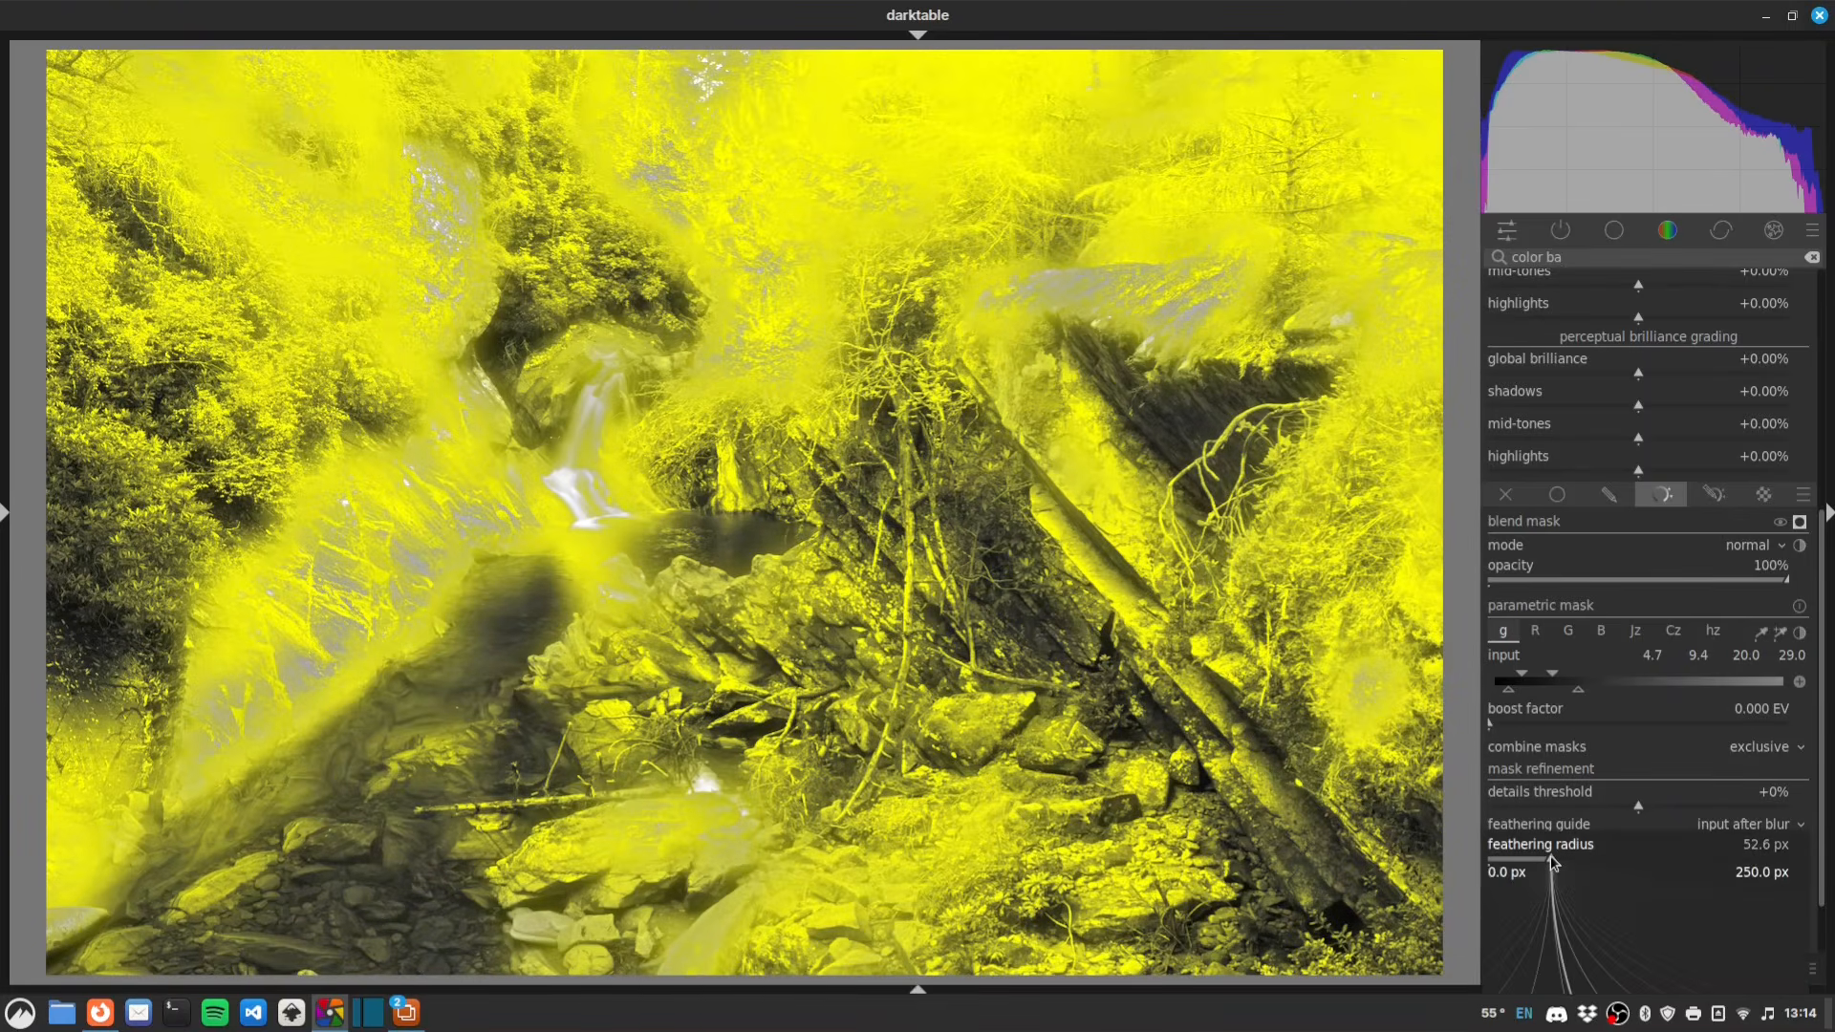
pyautogui.write('50')
pyautogui.press('Return')
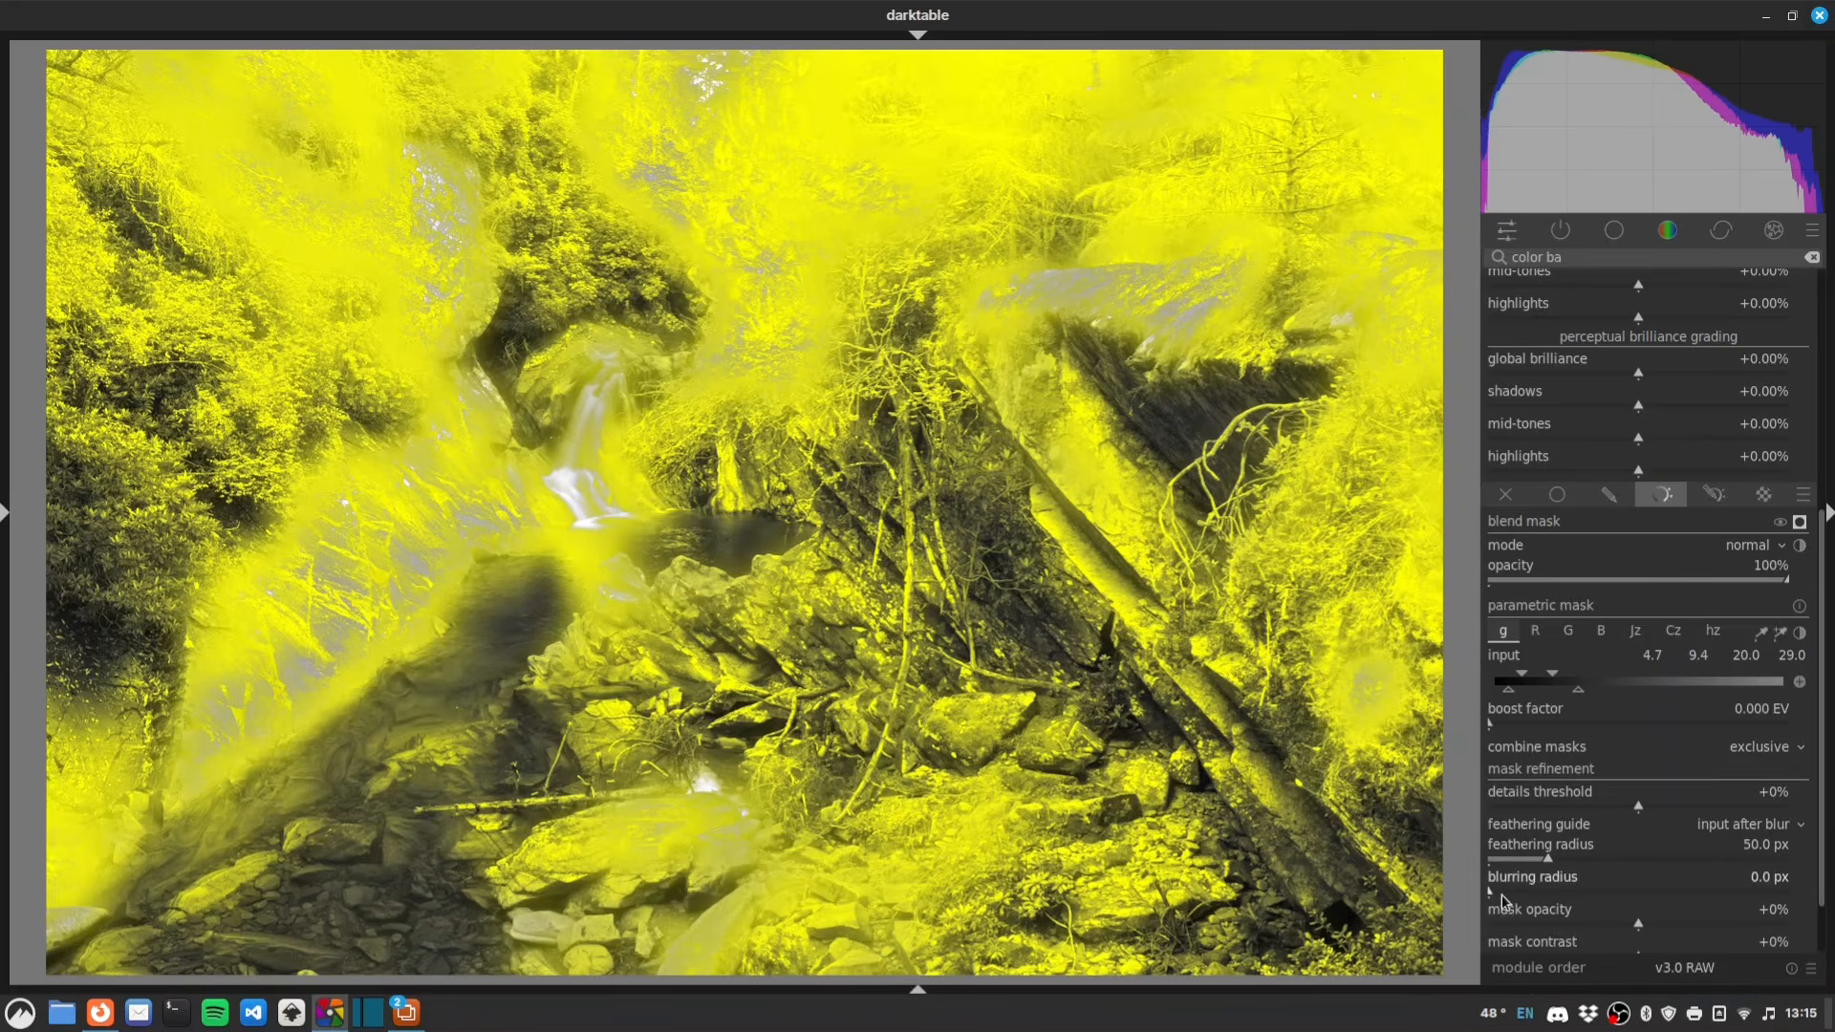
pyautogui.moveTo(1501, 896); pyautogui.dragTo(1513, 903)
pyautogui.scroll(-2, 1642, 860)
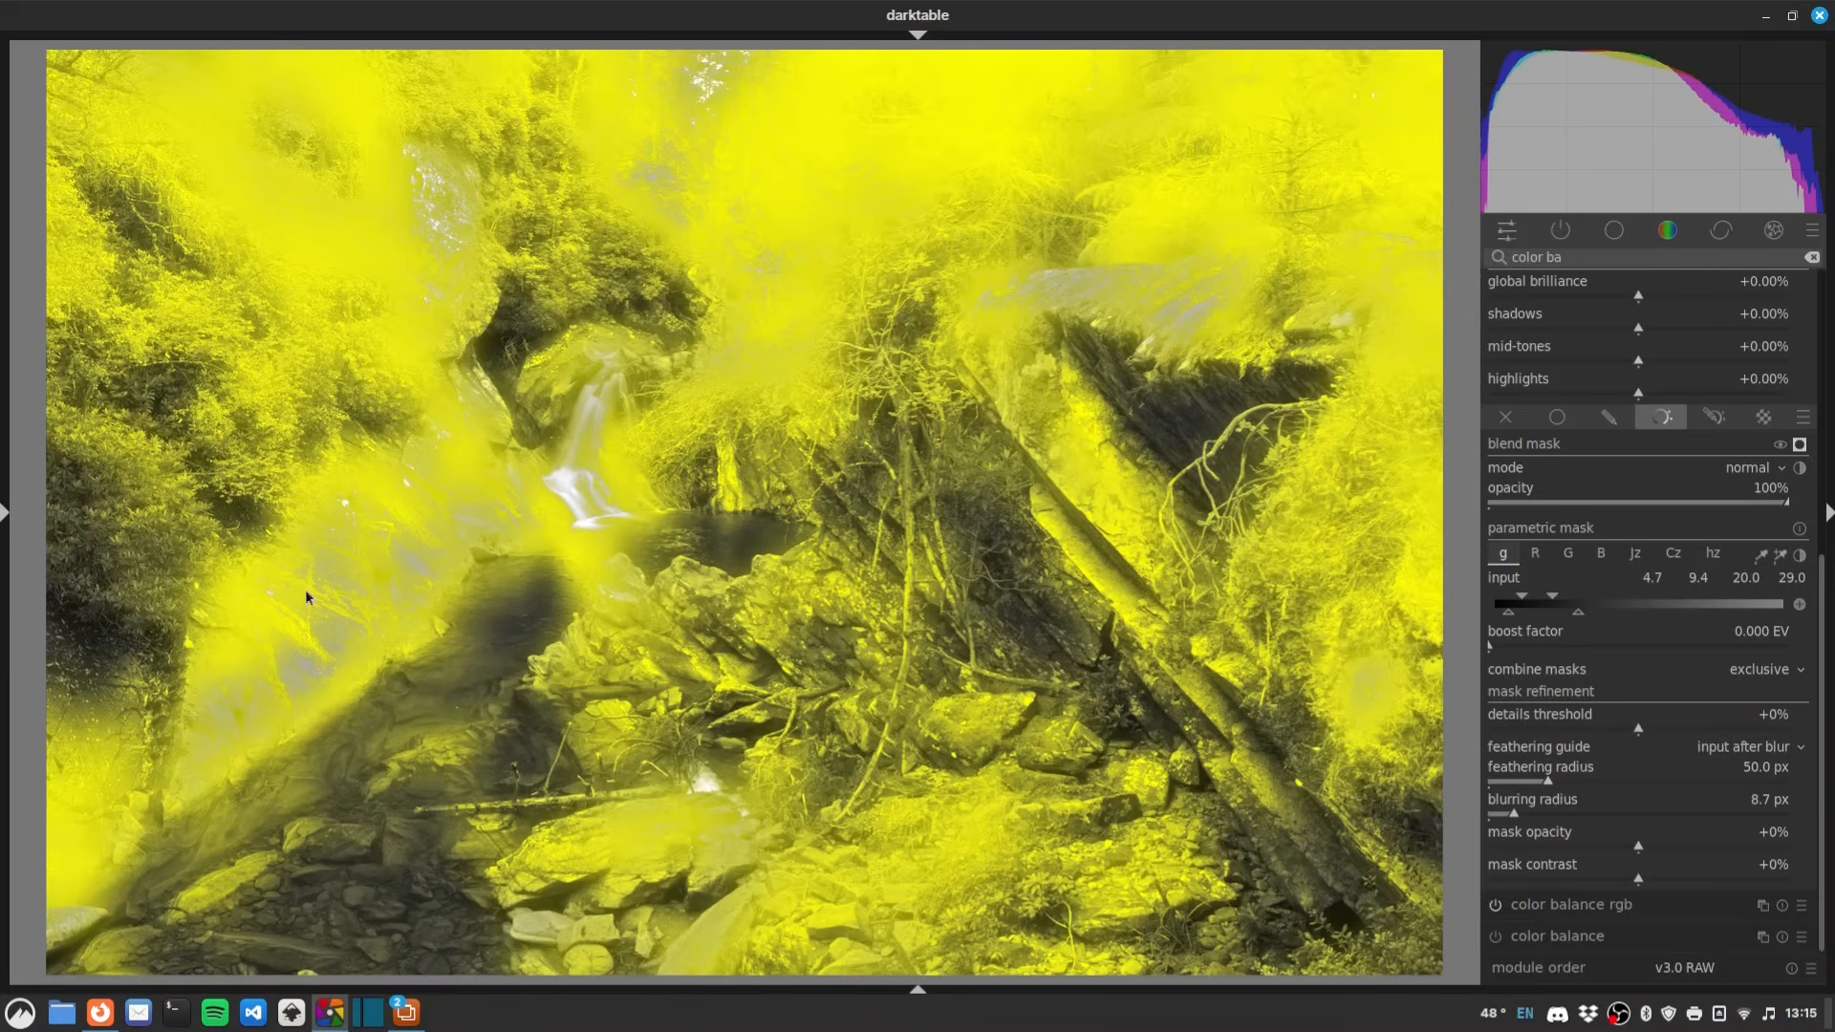
pyautogui.click(1799, 445)
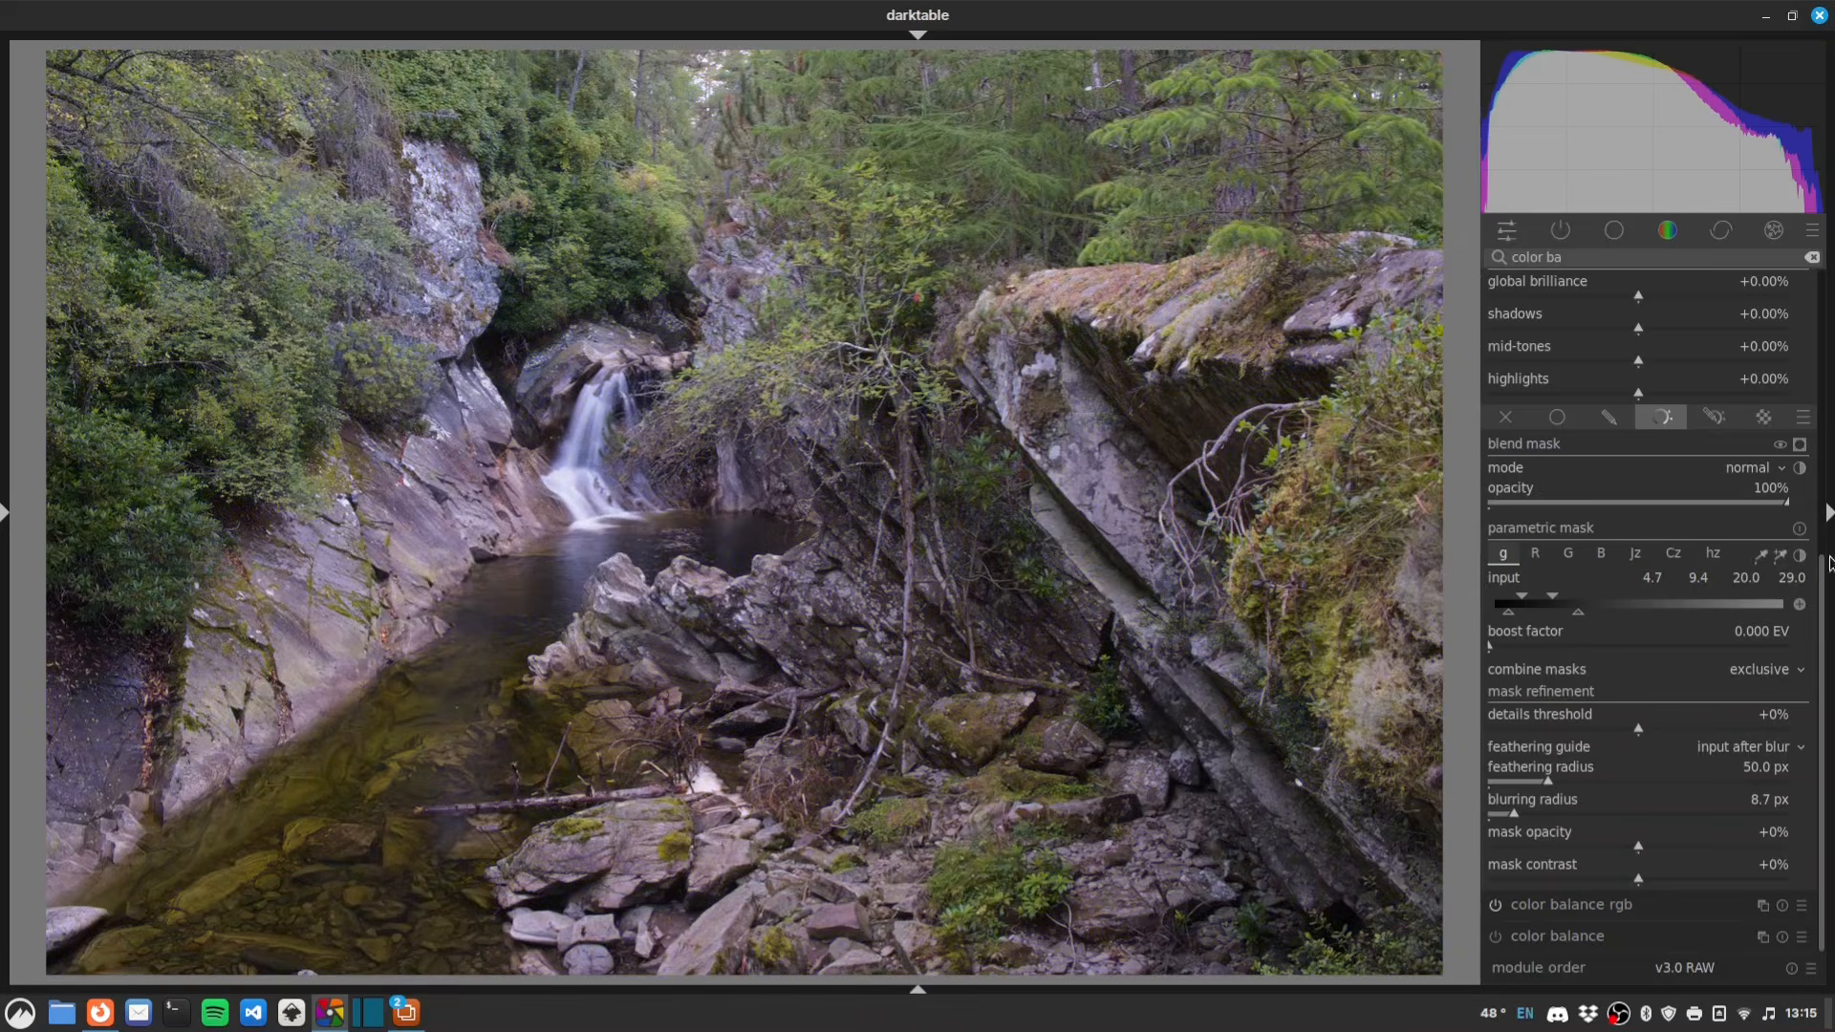
# - In the midtone contrast instance, set contrast to +10.57% and perceptual brilliance to -8.59% for shadows and +10.58% for highlights
pyautogui.moveTo(1822, 602); pyautogui.dragTo(1817, 315)
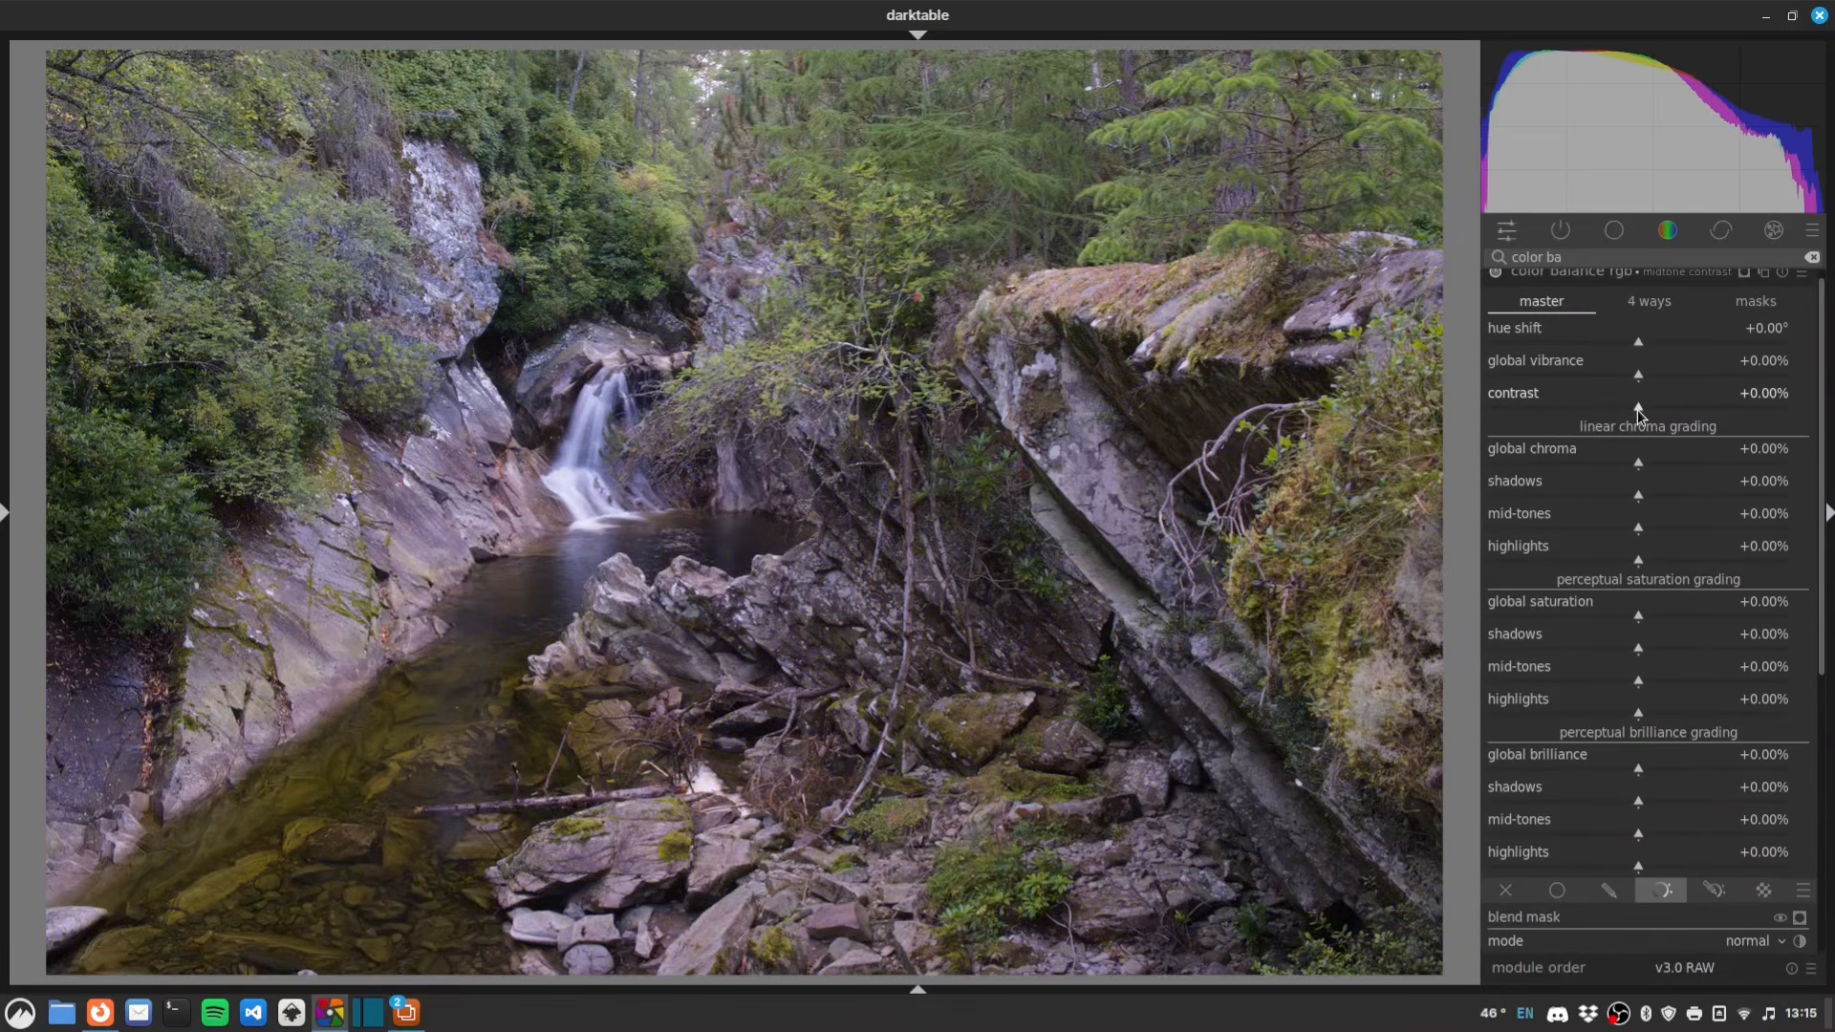
pyautogui.moveTo(1638, 409); pyautogui.dragTo(1669, 404)
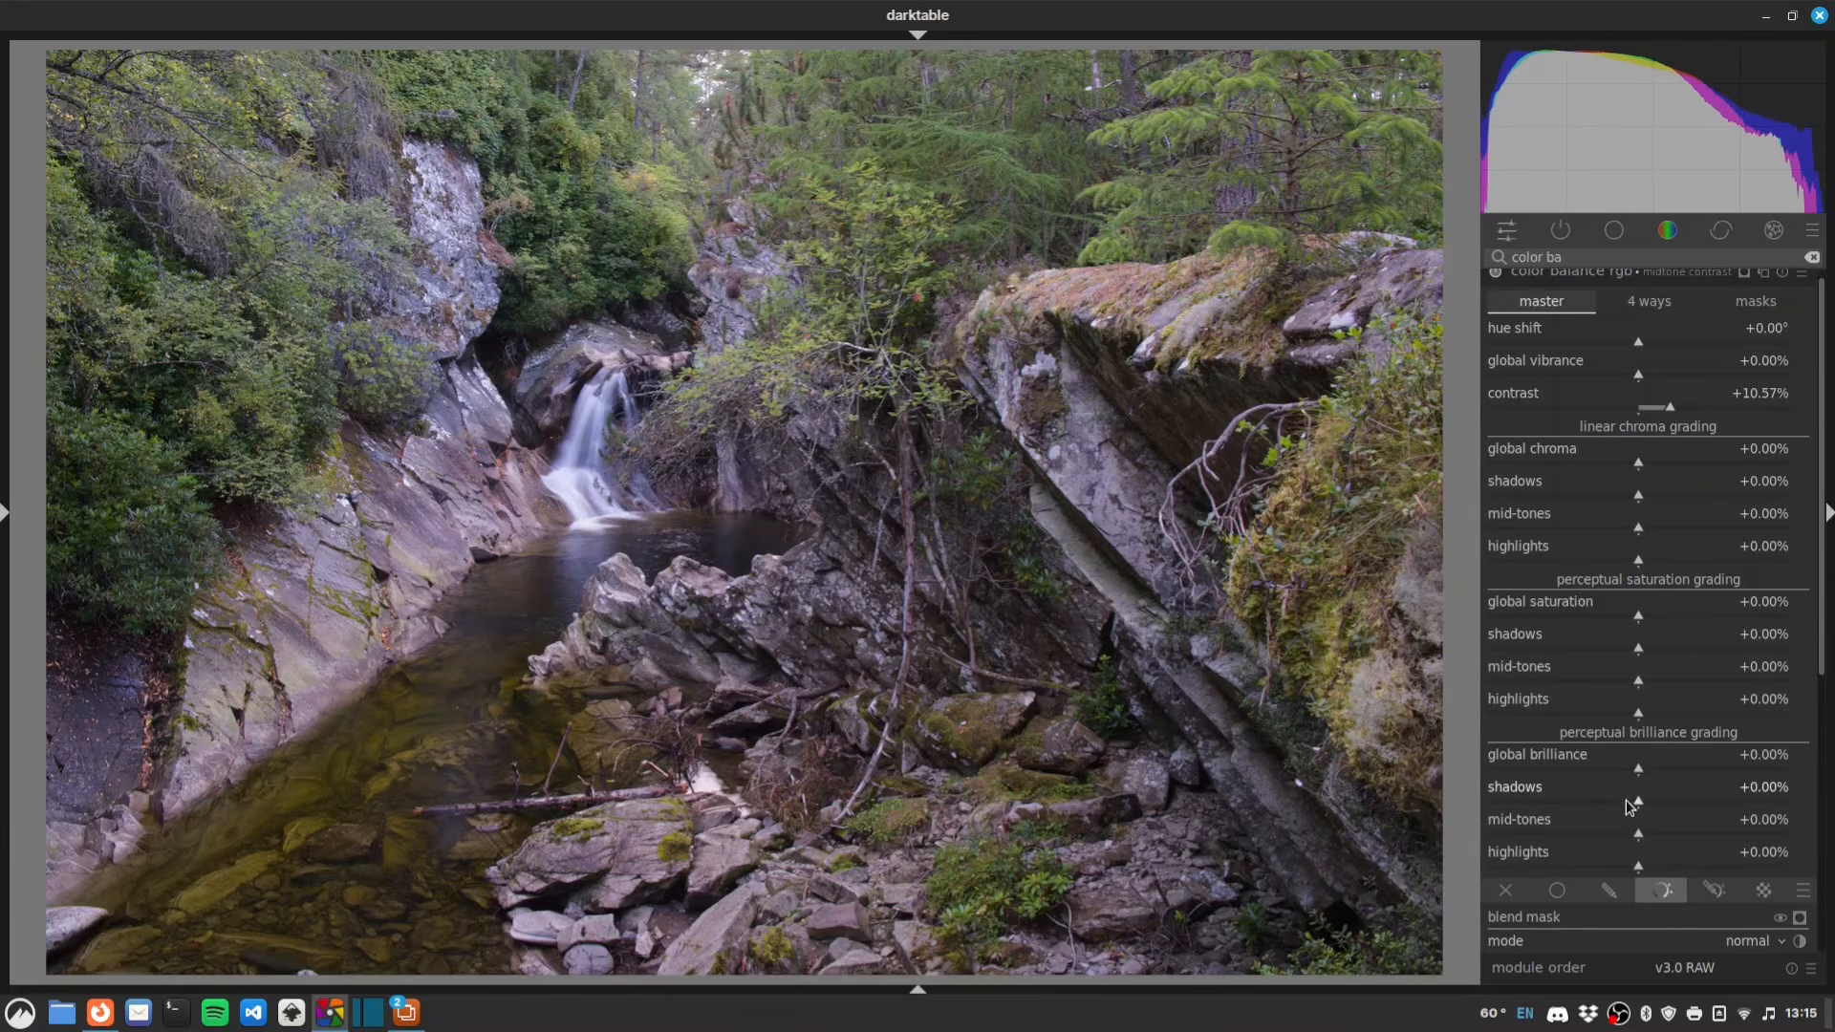
pyautogui.moveTo(1638, 802); pyautogui.dragTo(1626, 804)
pyautogui.moveTo(1638, 867); pyautogui.dragTo(1656, 868)
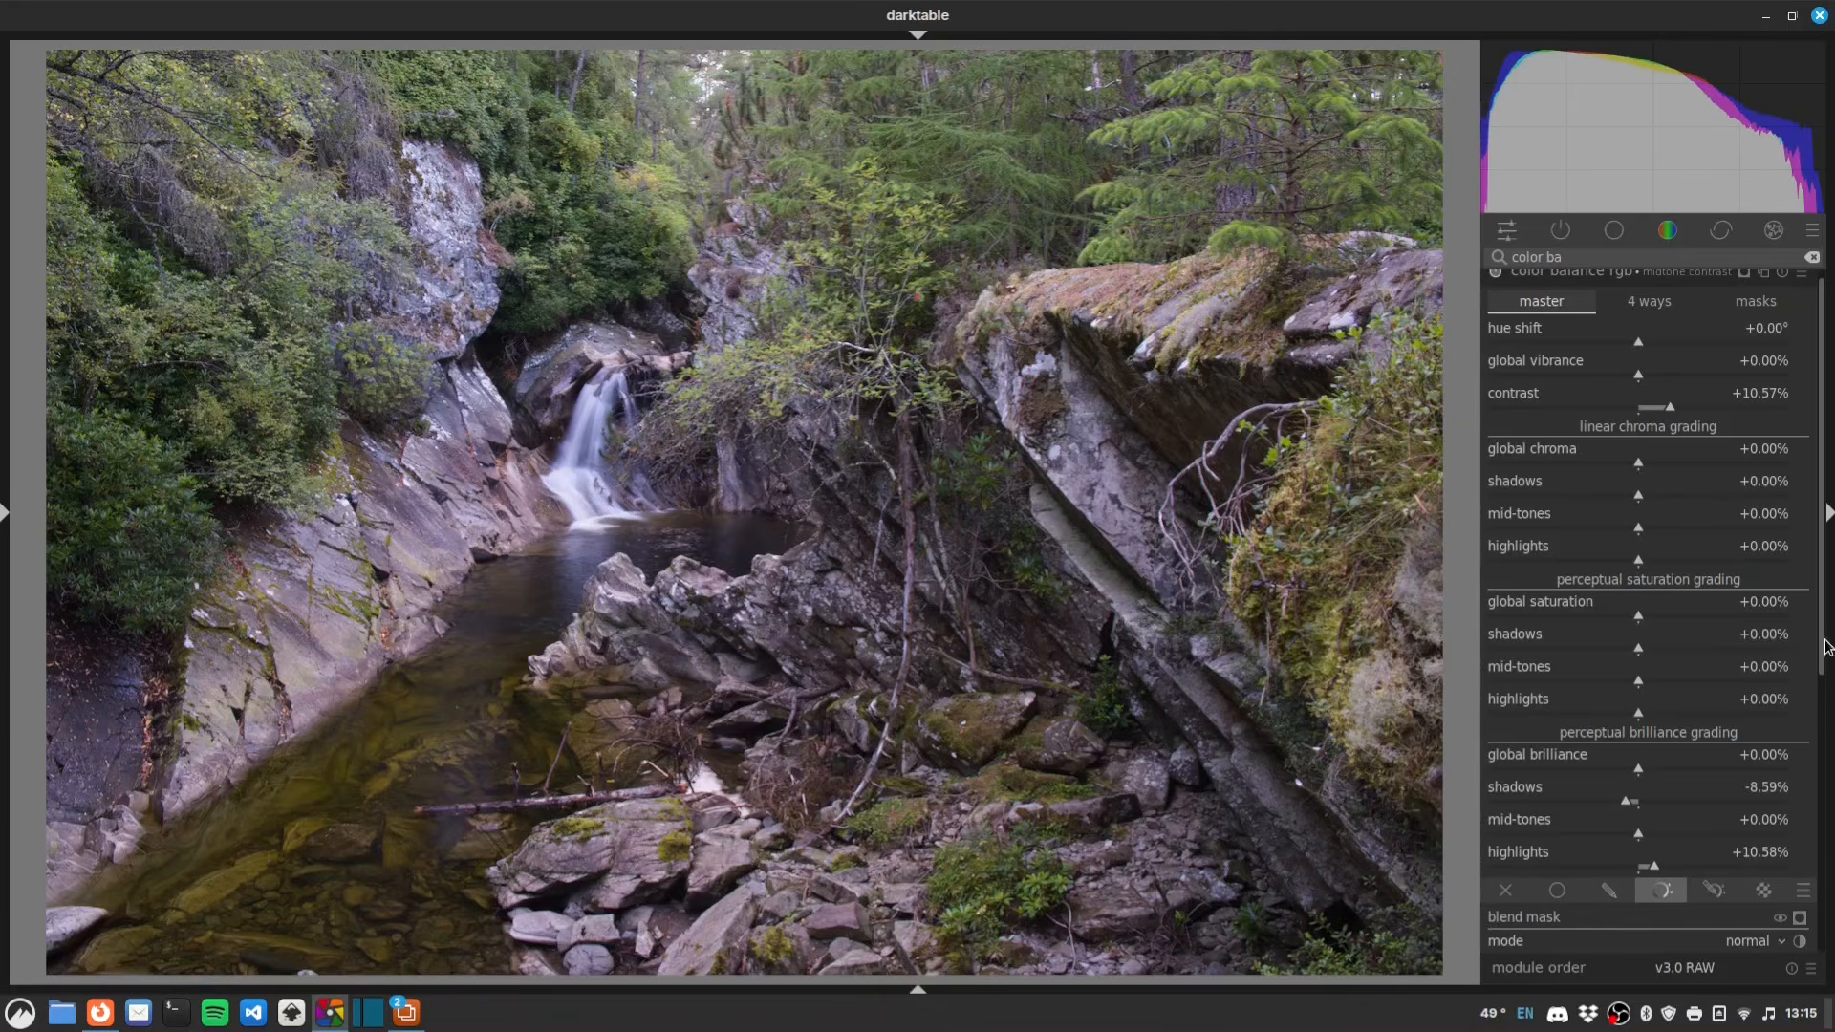
# - Compare the photo with and without the midtone contrast instance by switching it off and on repeatedly
pyautogui.scroll(1, 1822, 613)
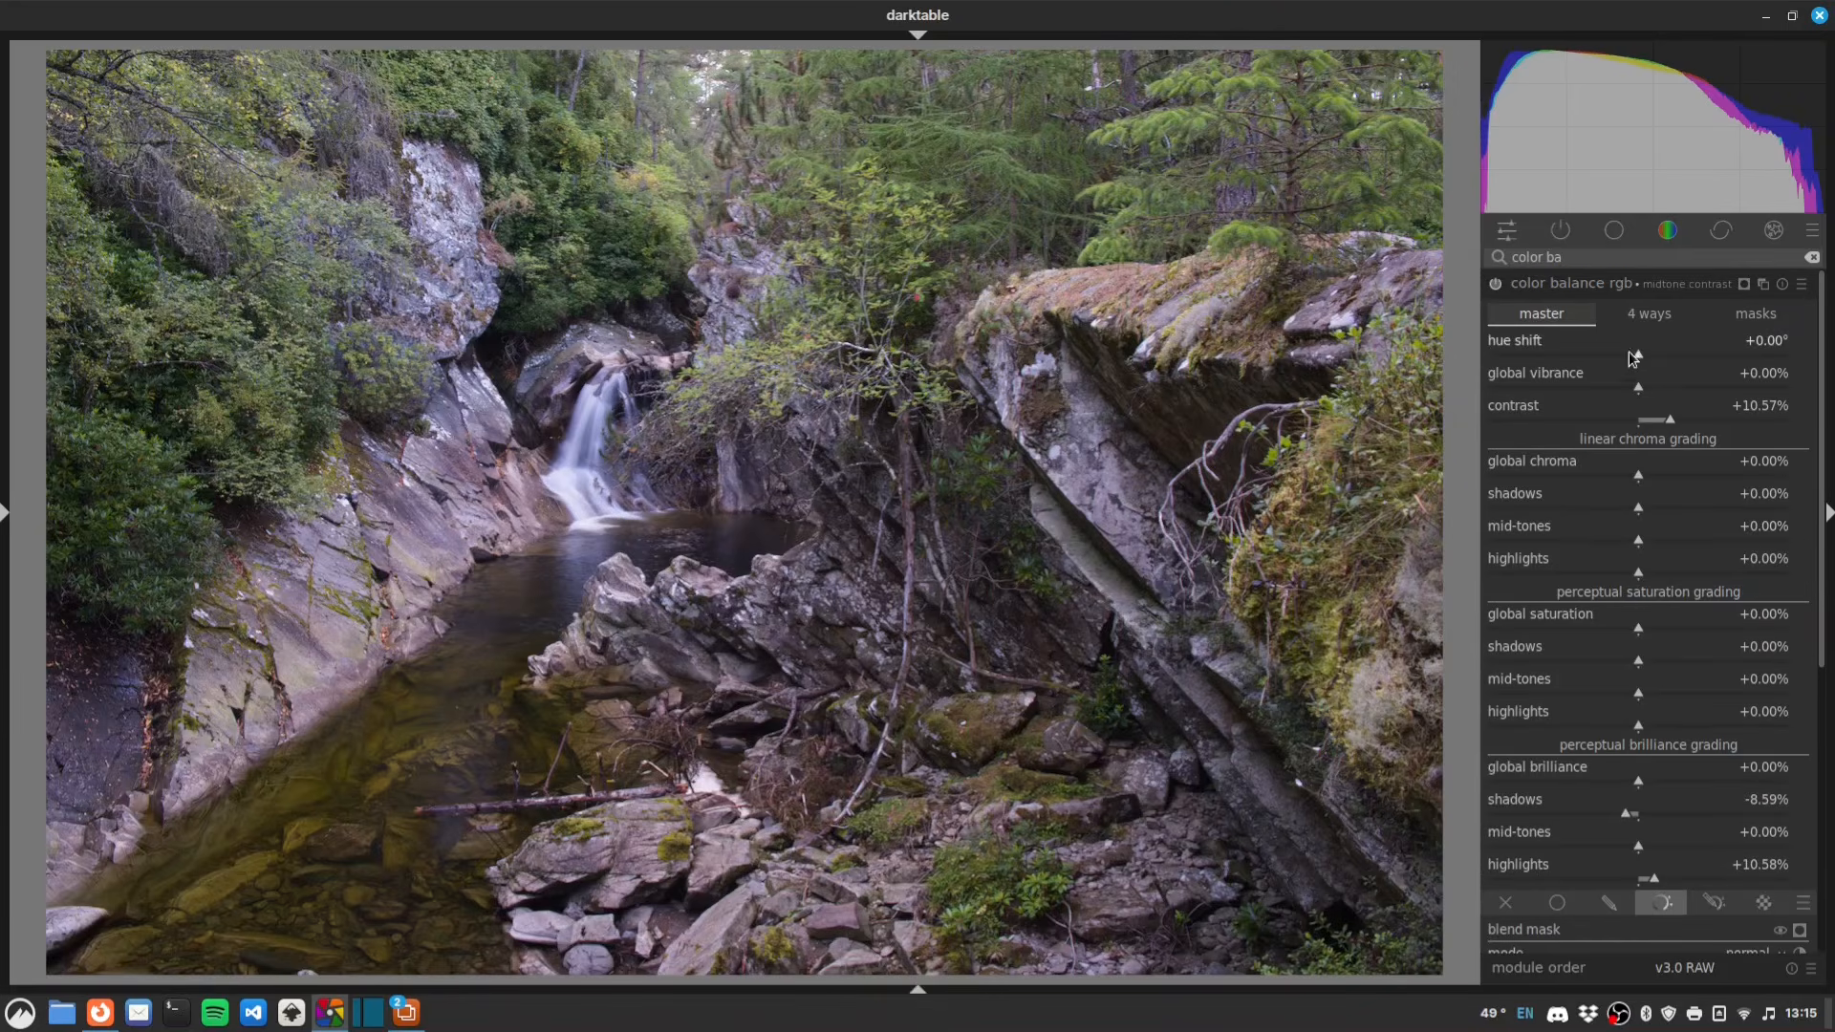
pyautogui.click(1495, 286)
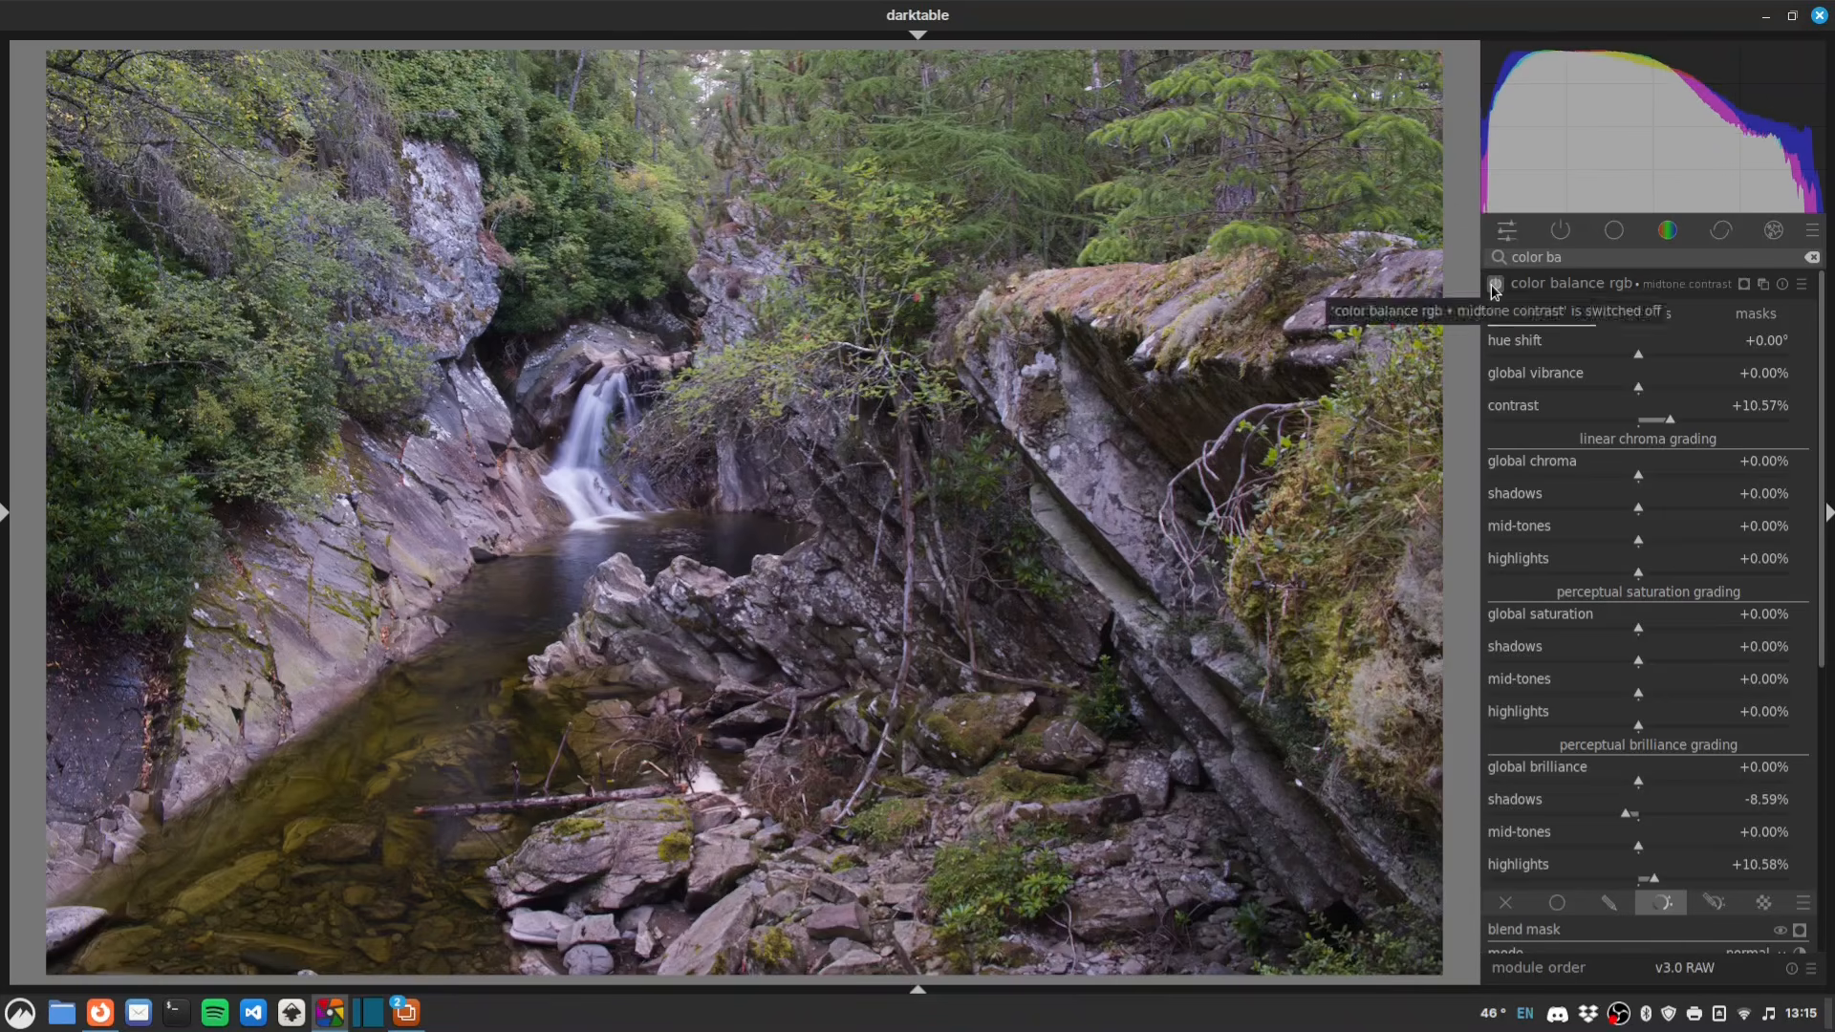
pyautogui.click(1496, 286)
pyautogui.click(1495, 286)
pyautogui.click(1495, 286)
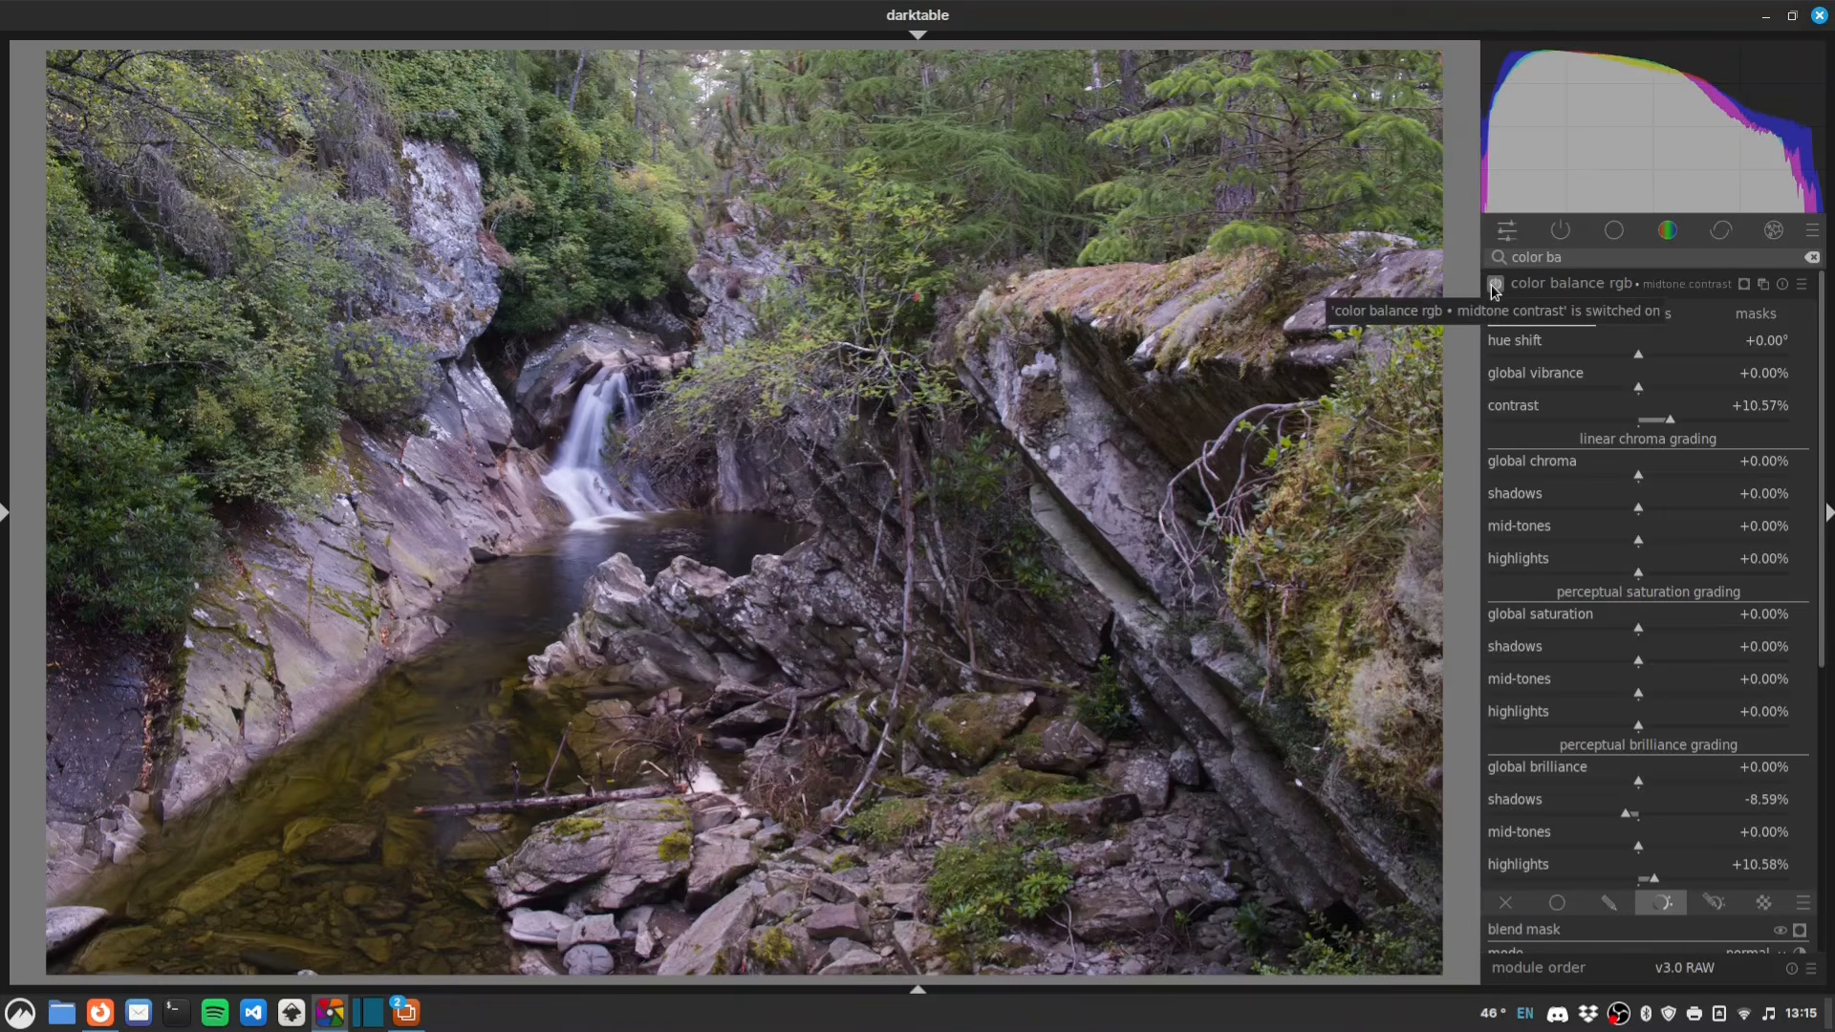
pyautogui.click(1495, 286)
pyautogui.click(1496, 286)
pyautogui.click(1496, 286)
pyautogui.click(1495, 286)
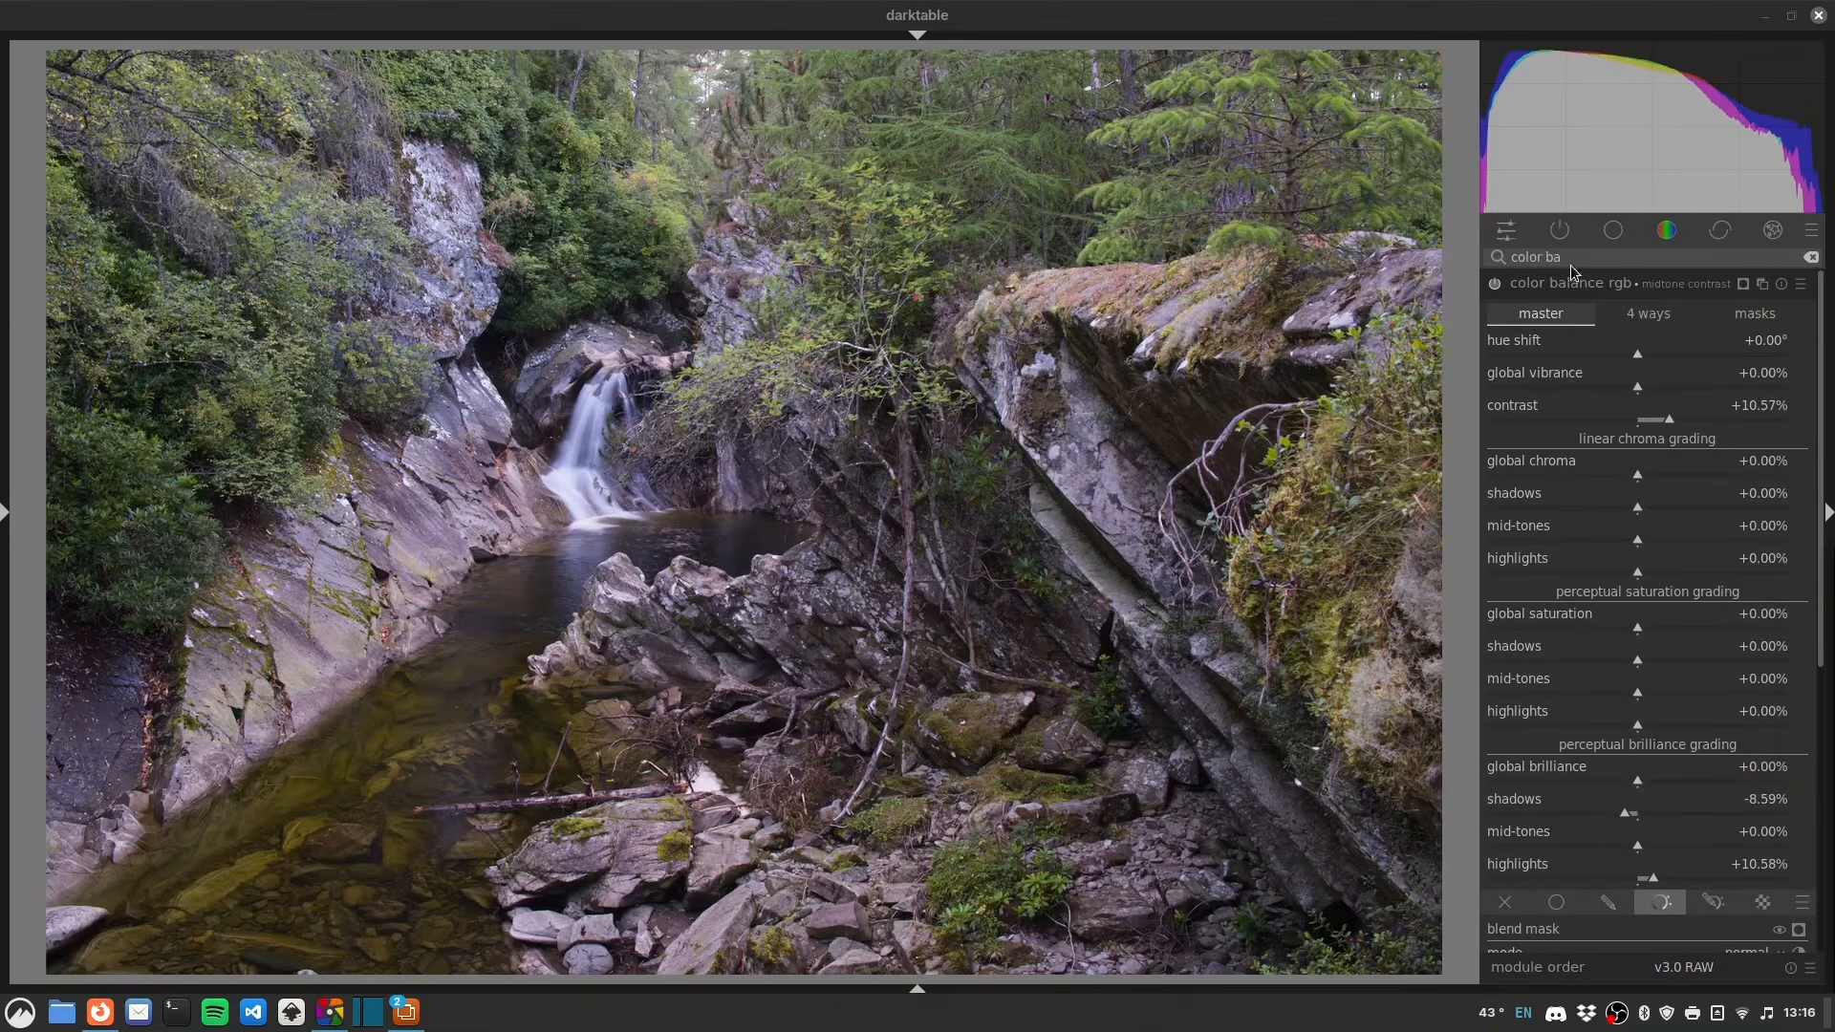
# - Search the modules for "contrast", collapse the midtone contrast instance, and enable and expand contrast equalizer
pyautogui.click(1576, 265)
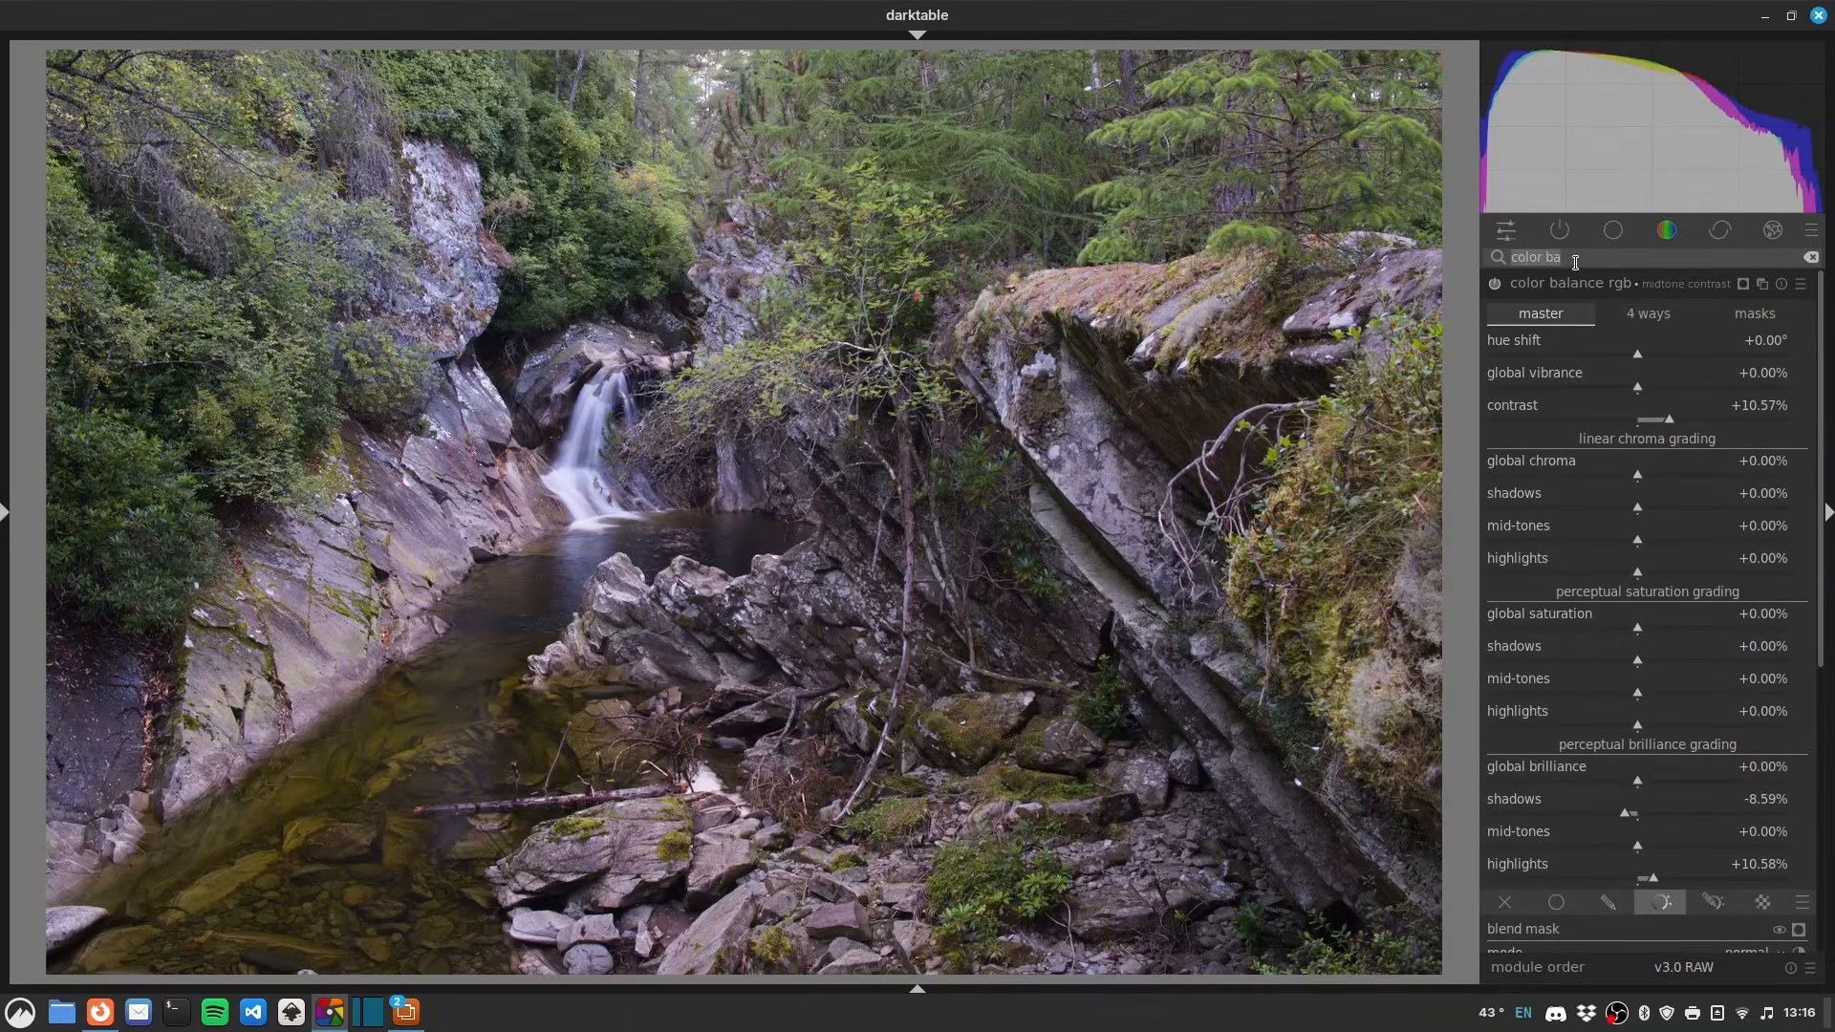
pyautogui.write('contrast')
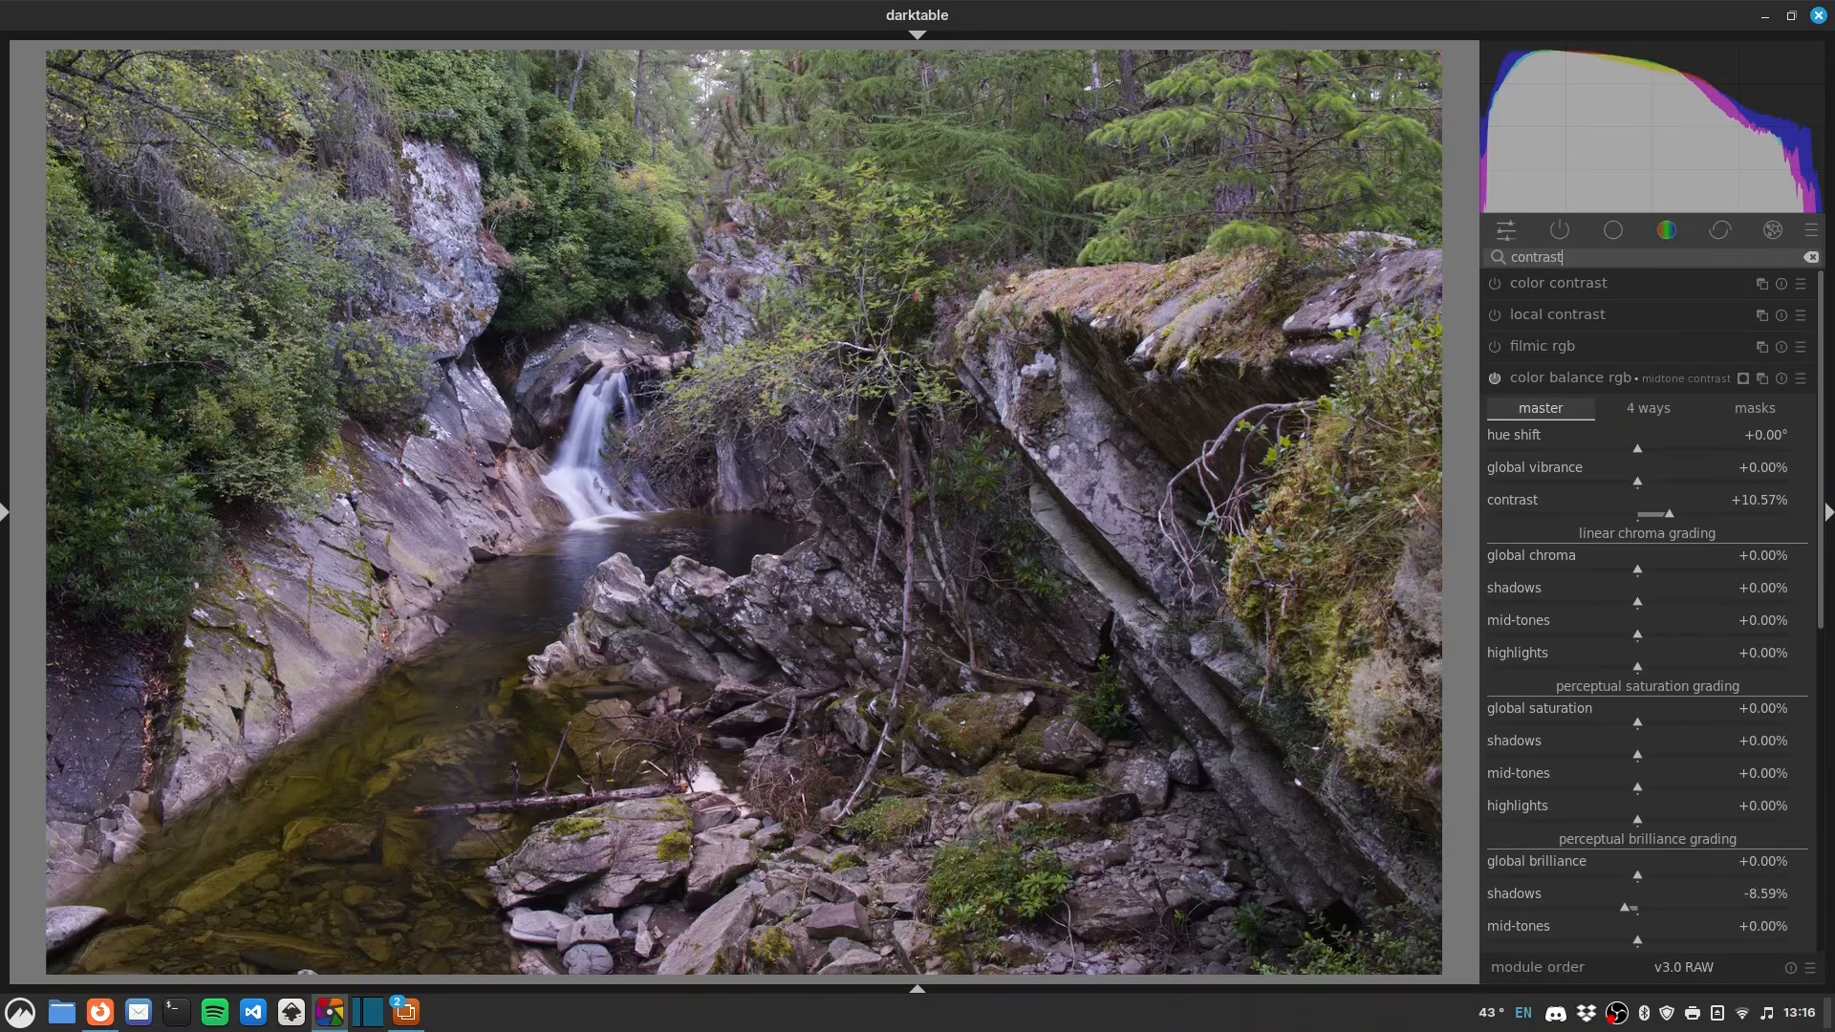
pyautogui.click(1579, 379)
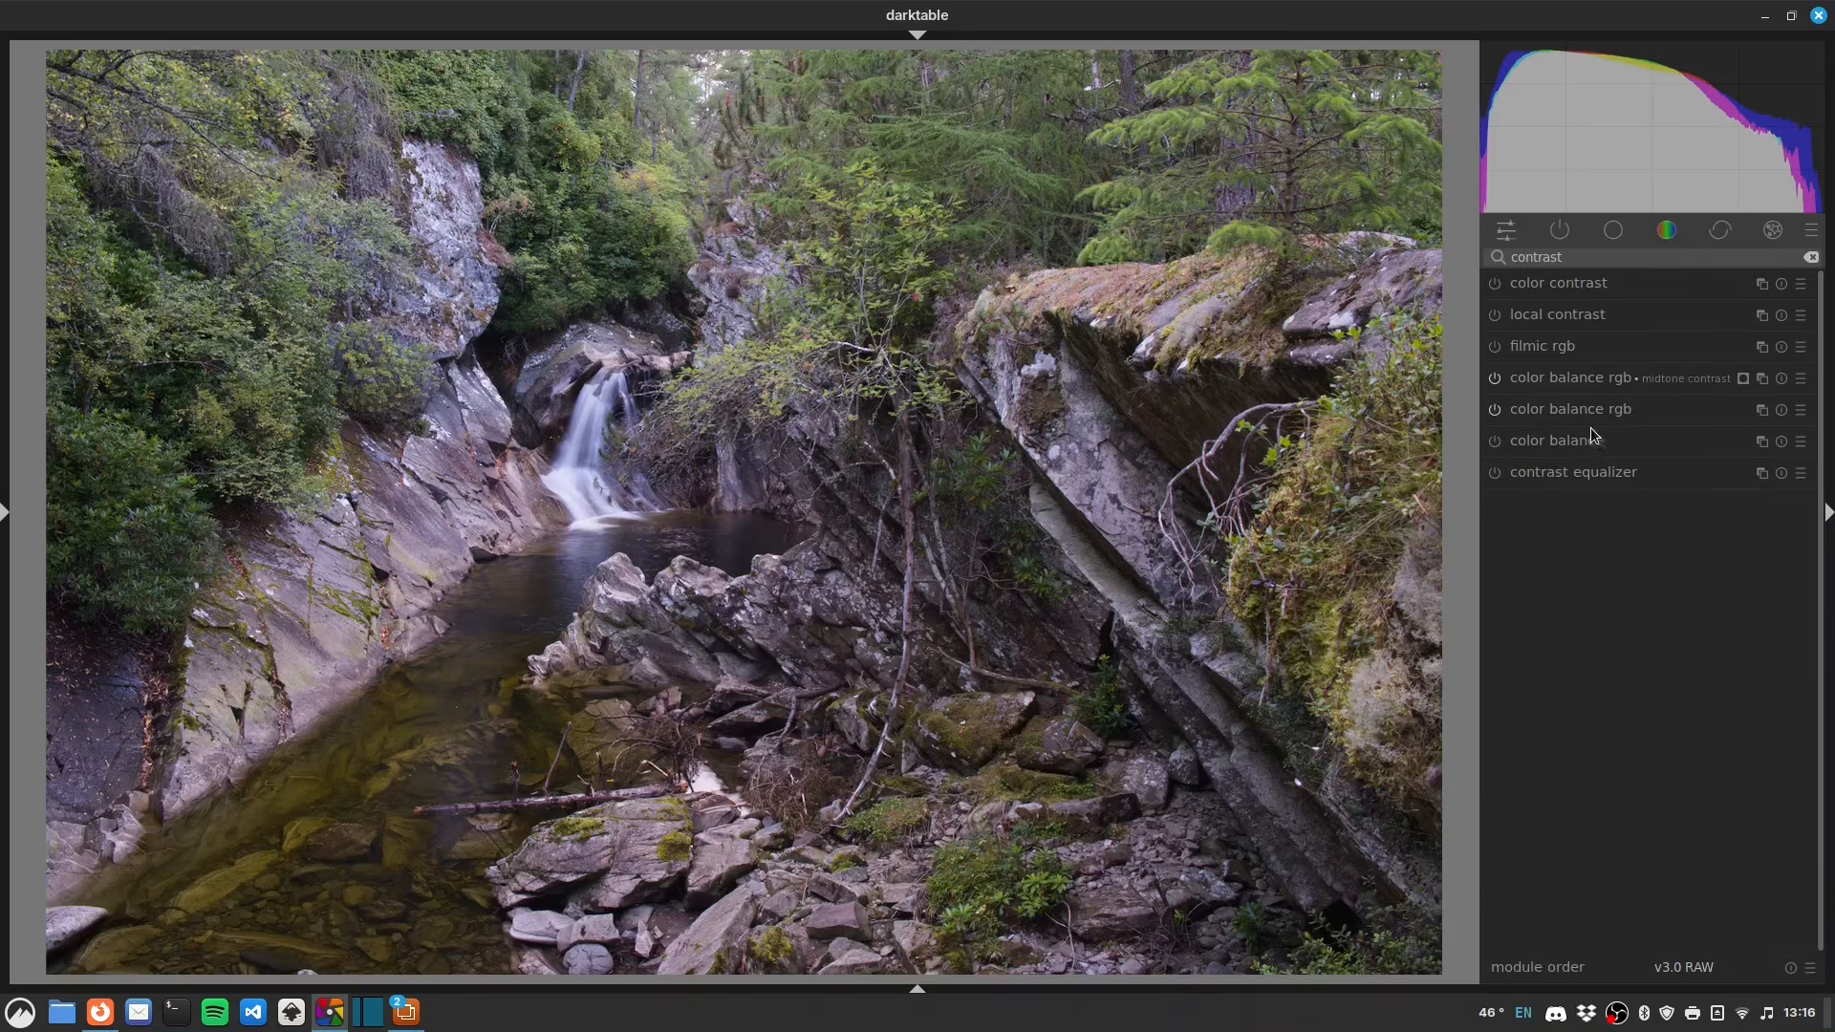
pyautogui.click(1495, 473)
pyautogui.click(1569, 474)
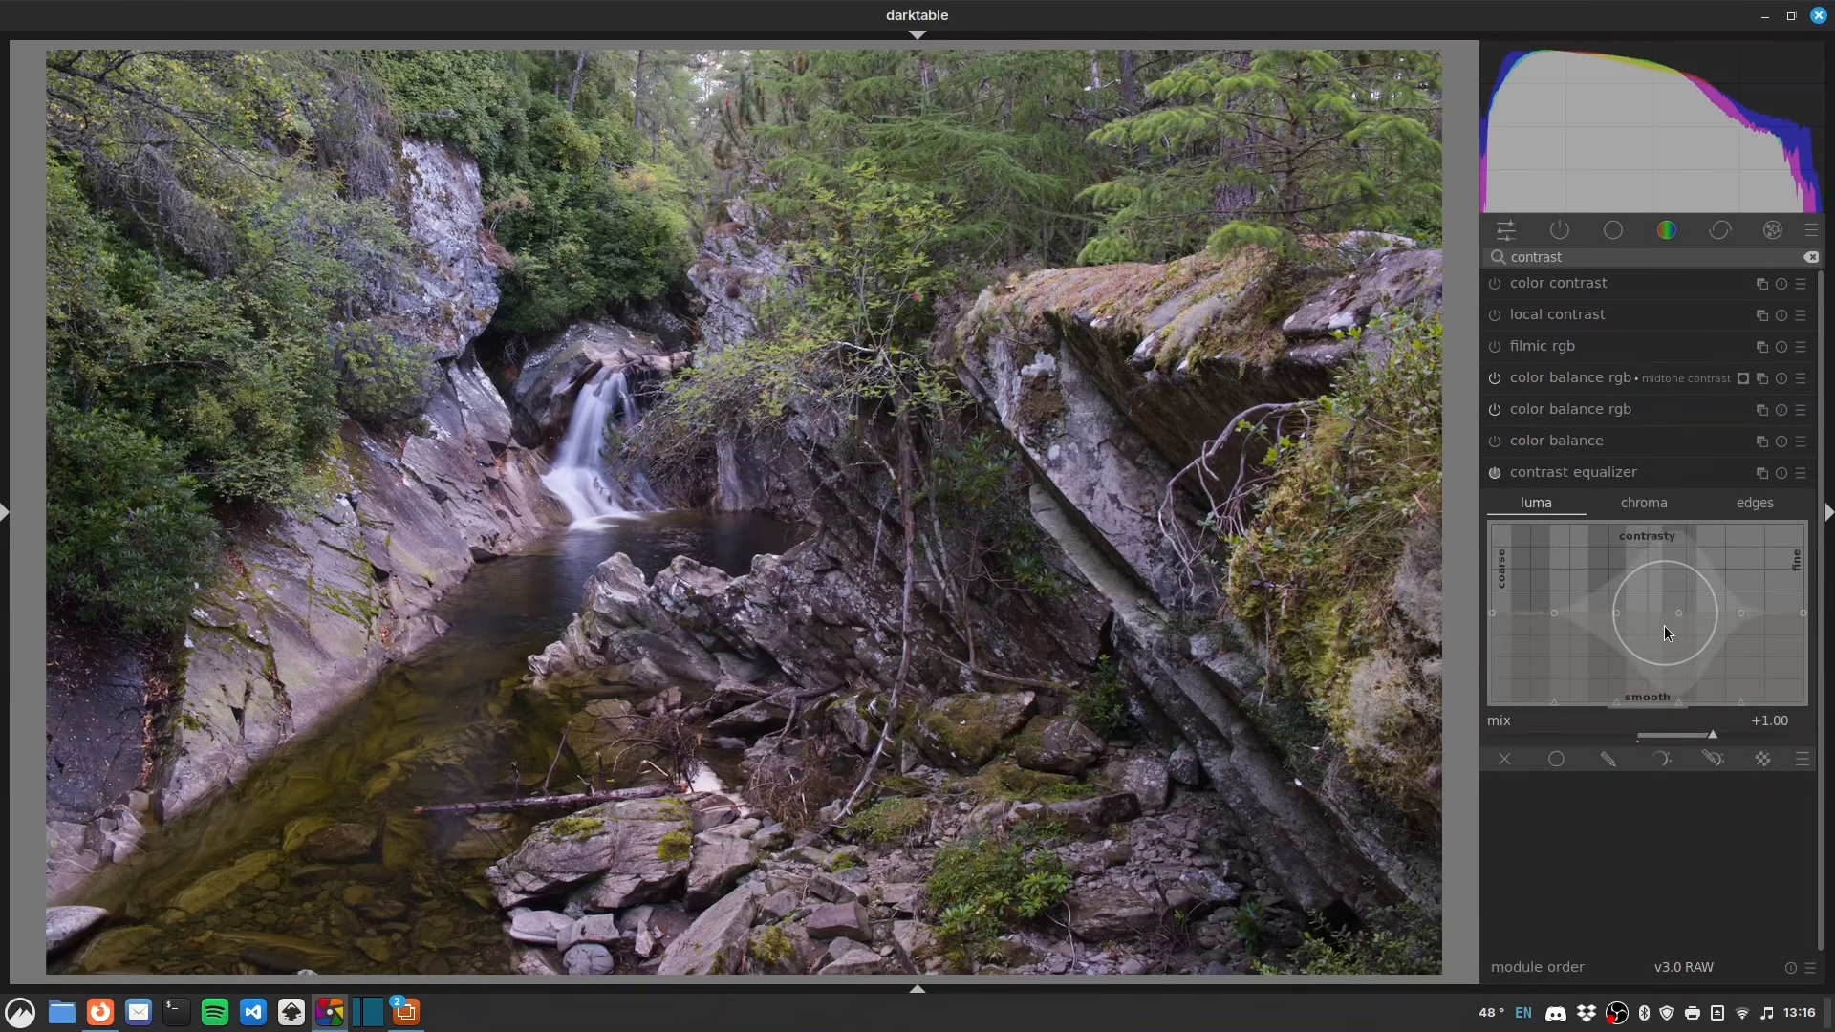
# - Widen the node influence radius in the contrast equalizer's luma graph and raise the whole luma curve slightly toward contrasty
pyautogui.scroll(-10, 1648, 626)
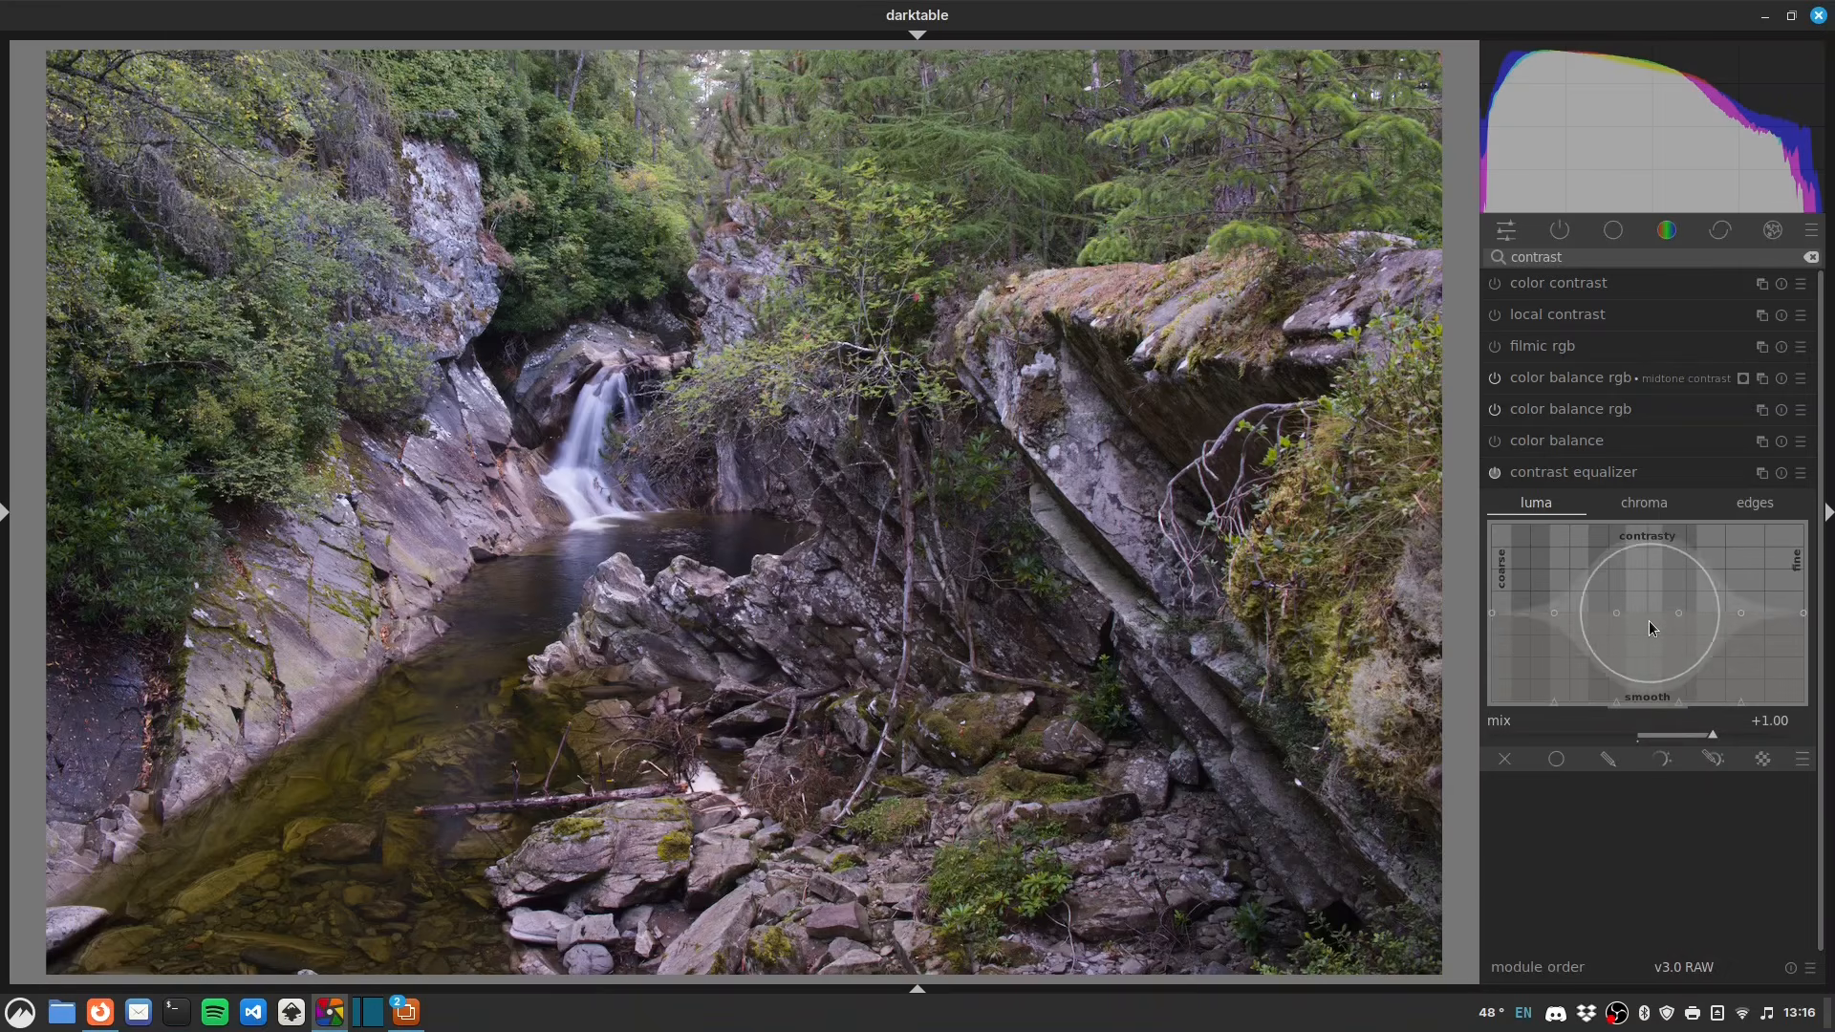
pyautogui.scroll(6, 1648, 618)
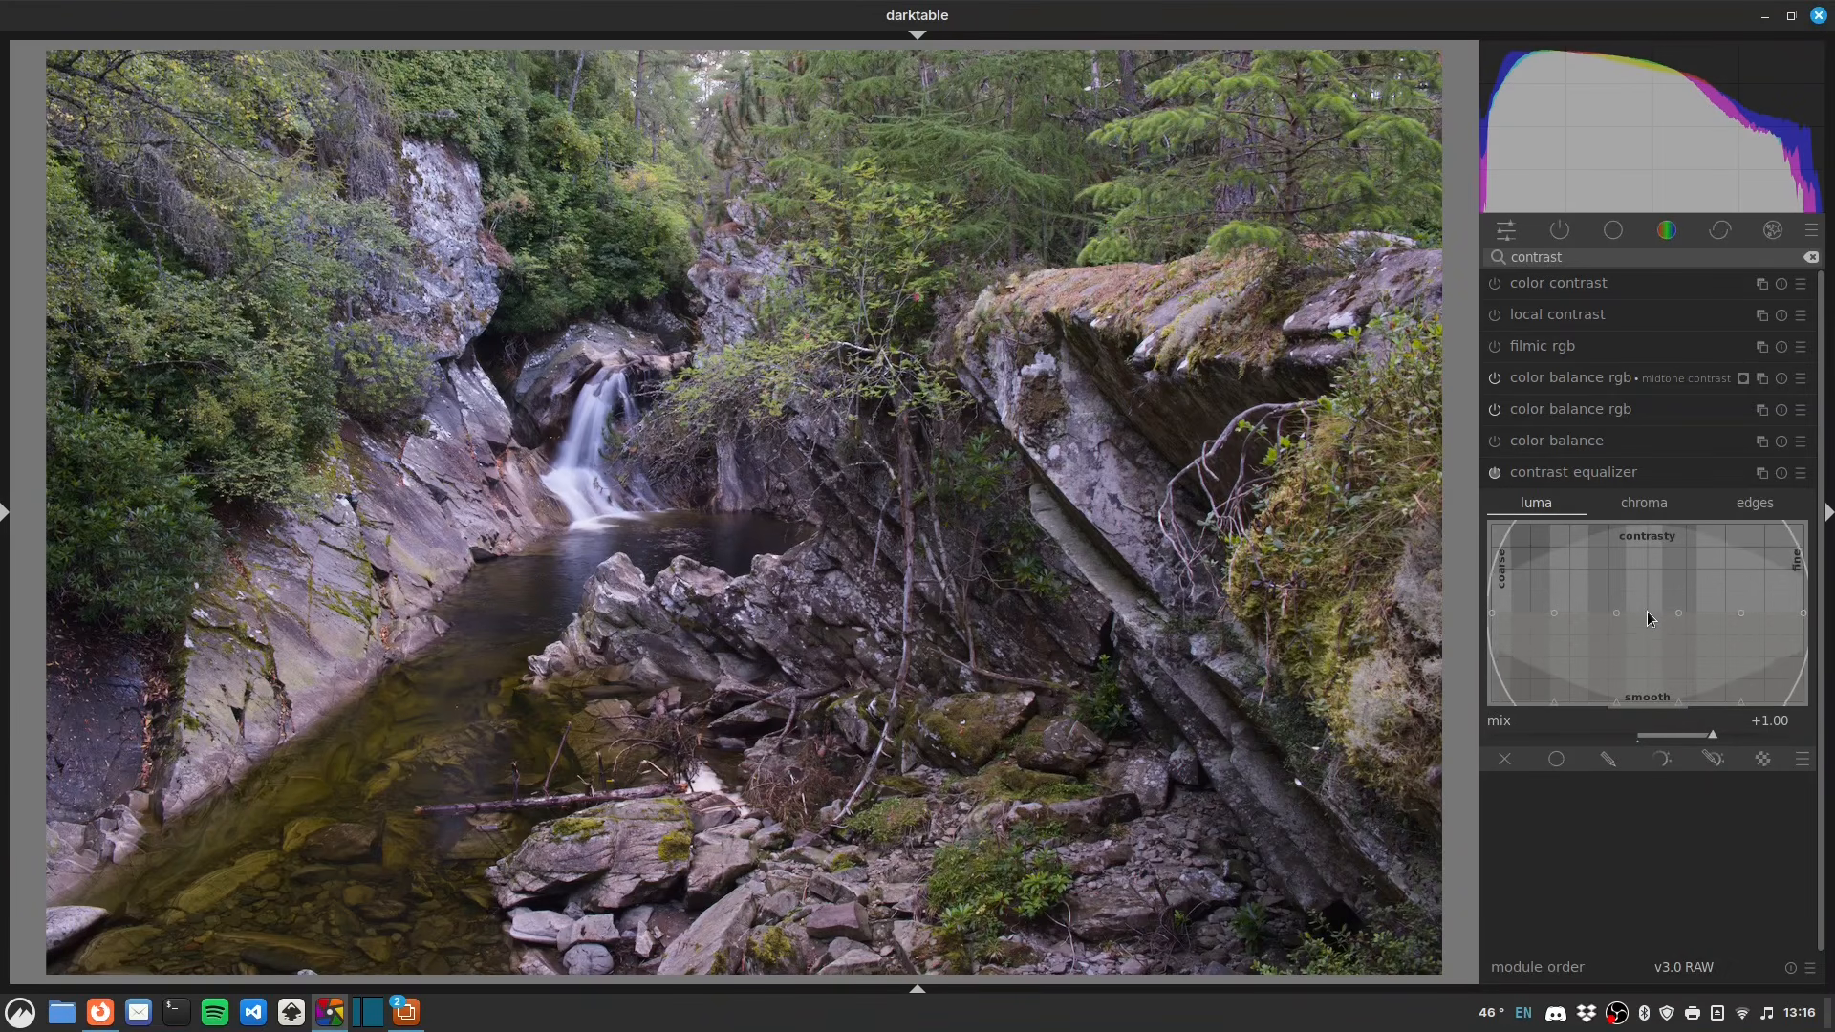
pyautogui.scroll(-11, 1648, 606)
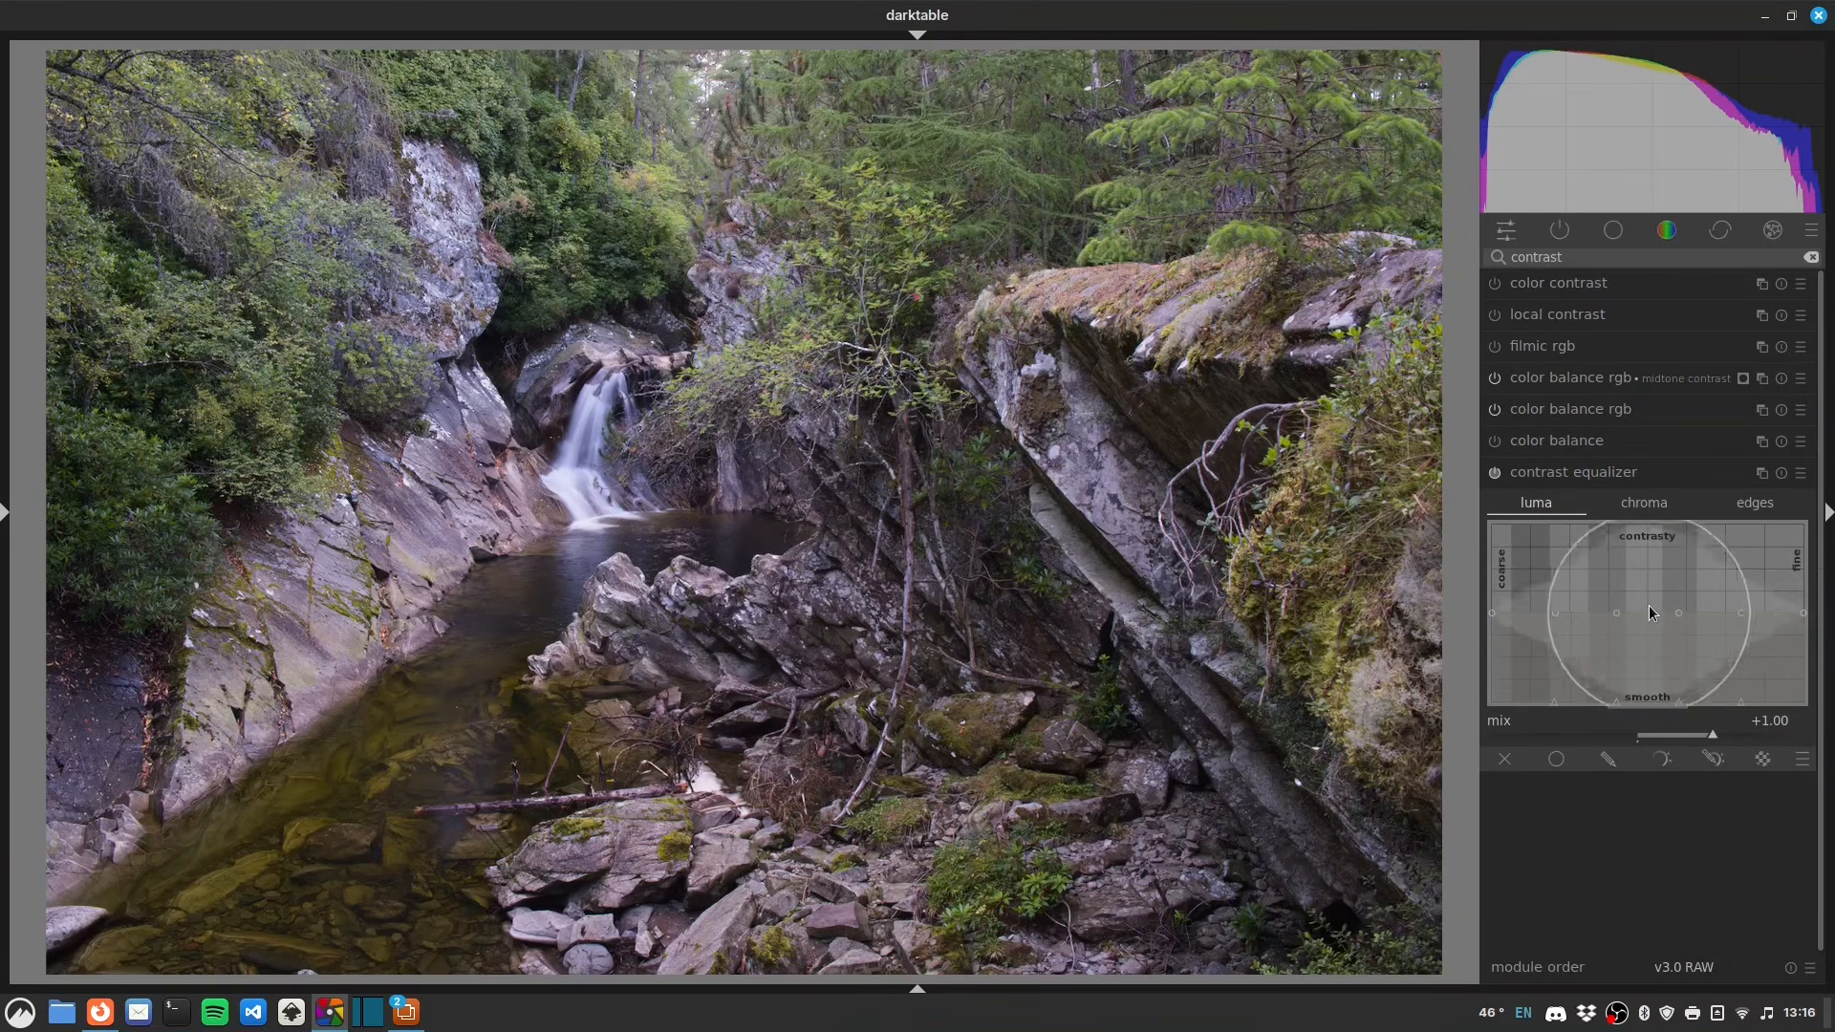
pyautogui.scroll(9, 1648, 604)
pyautogui.scroll(4, 1649, 606)
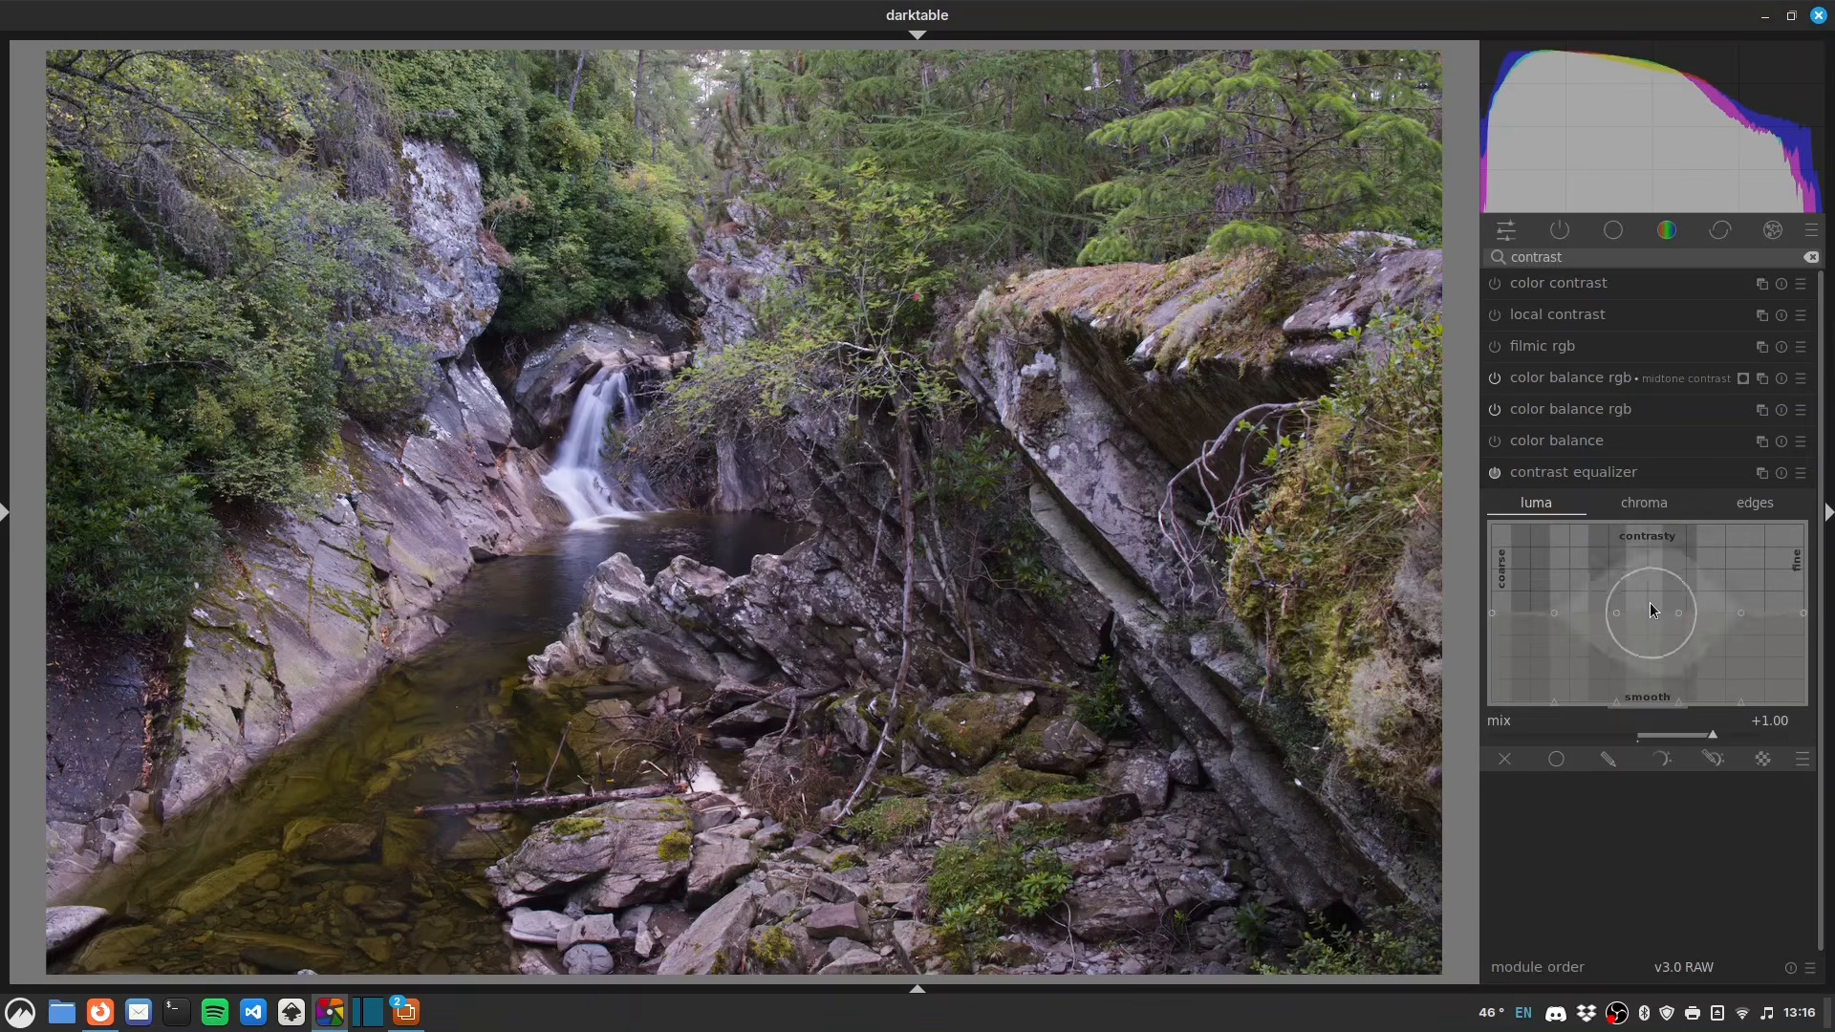
pyautogui.scroll(-10, 1649, 606)
pyautogui.scroll(-1, 1650, 609)
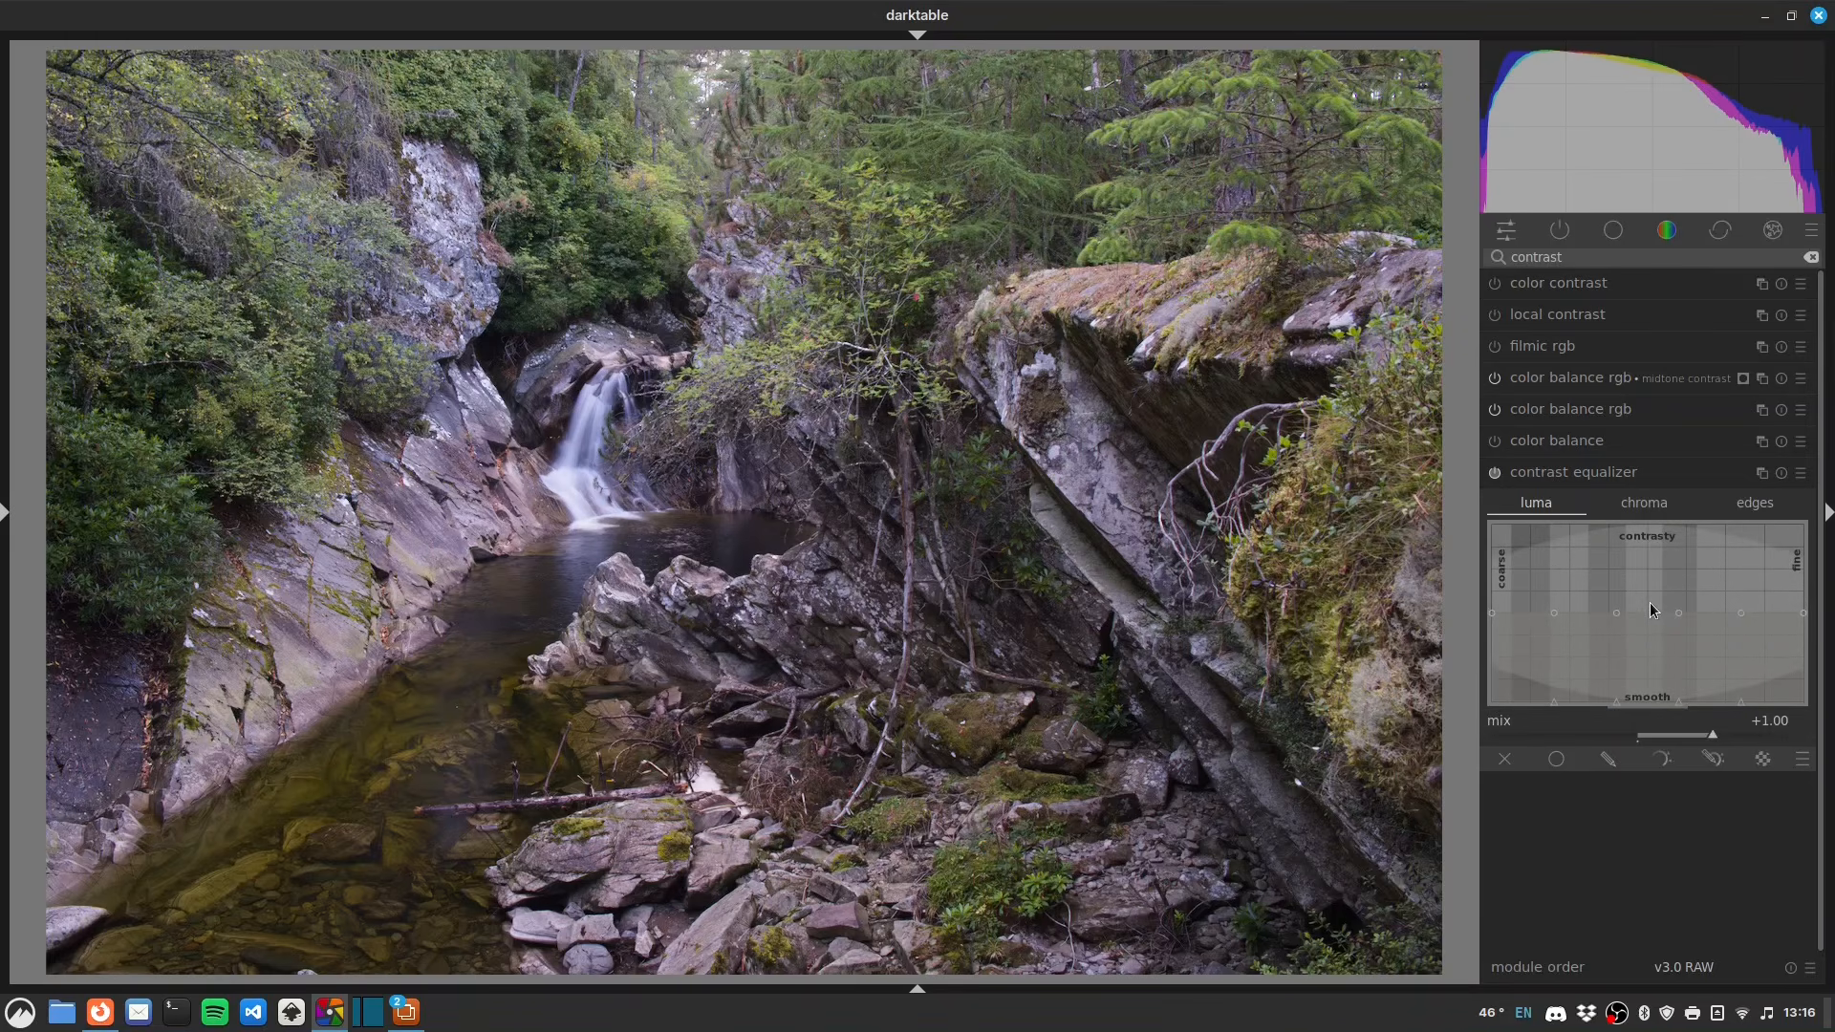
pyautogui.moveTo(1651, 600); pyautogui.dragTo(1653, 598)
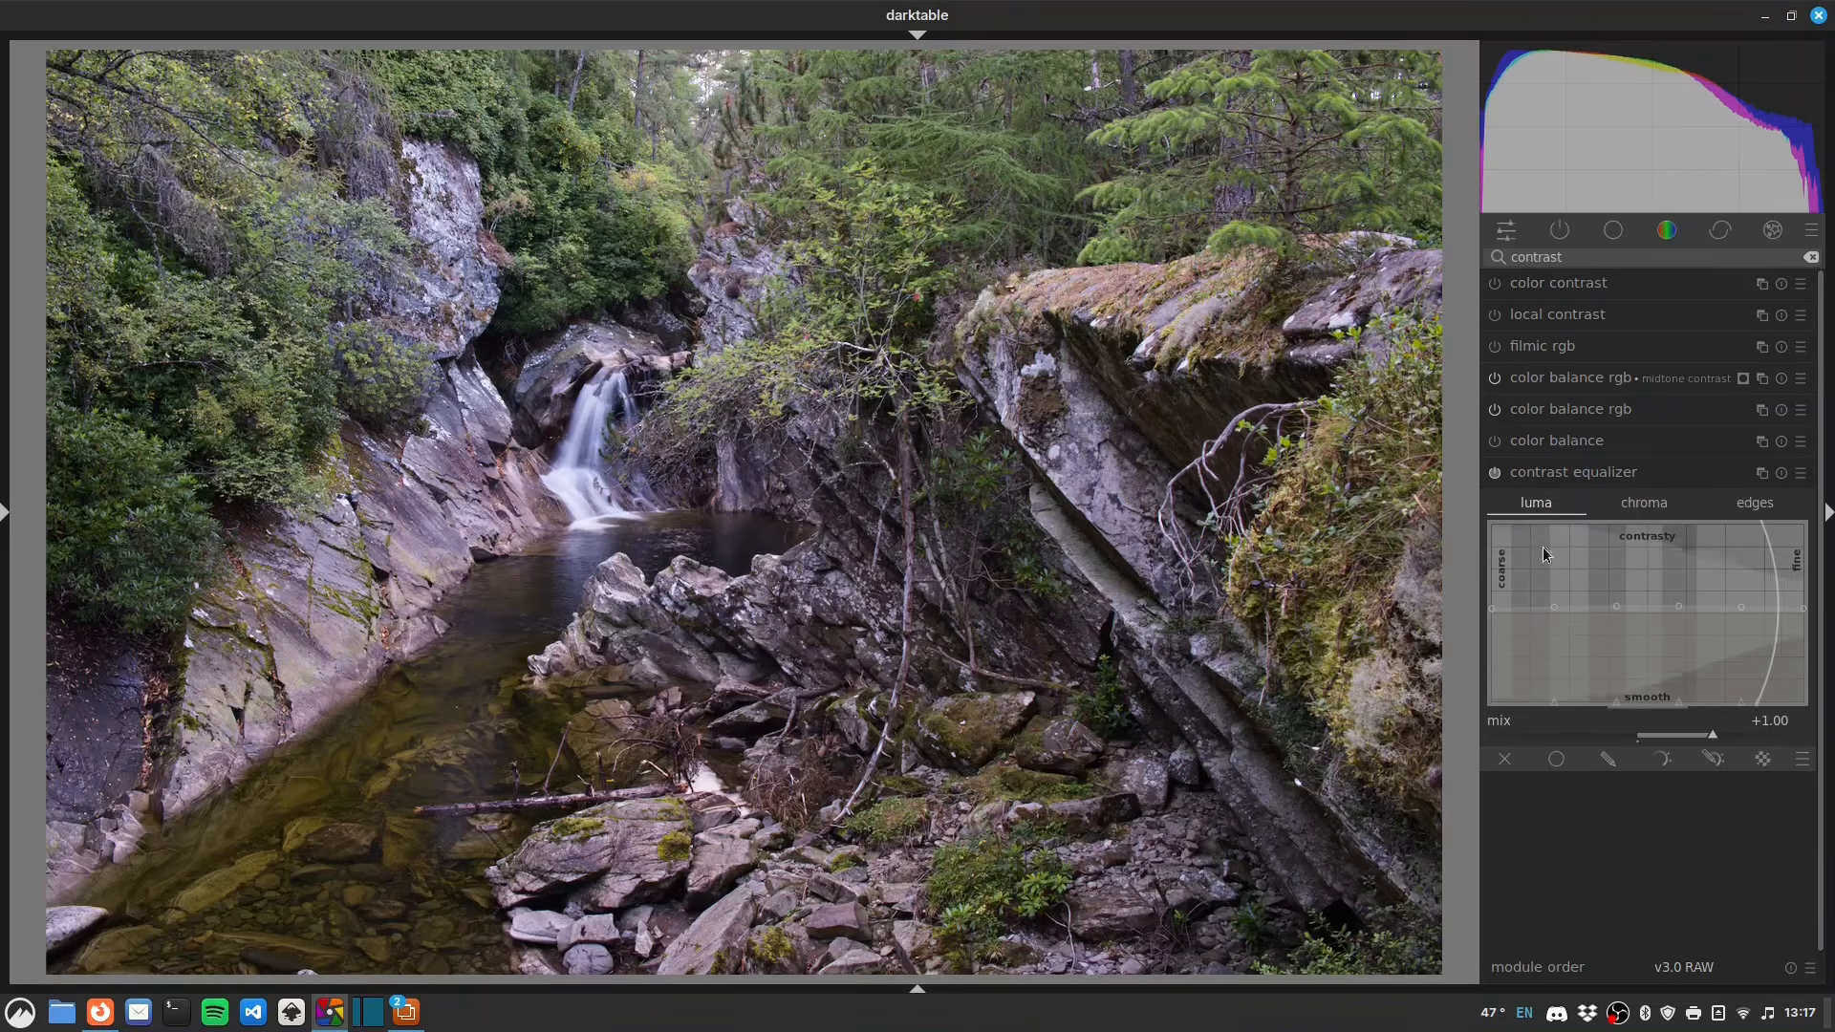
# - Compare the photo with and without contrast equalizer by switching the module off and on repeatedly
pyautogui.click(1494, 473)
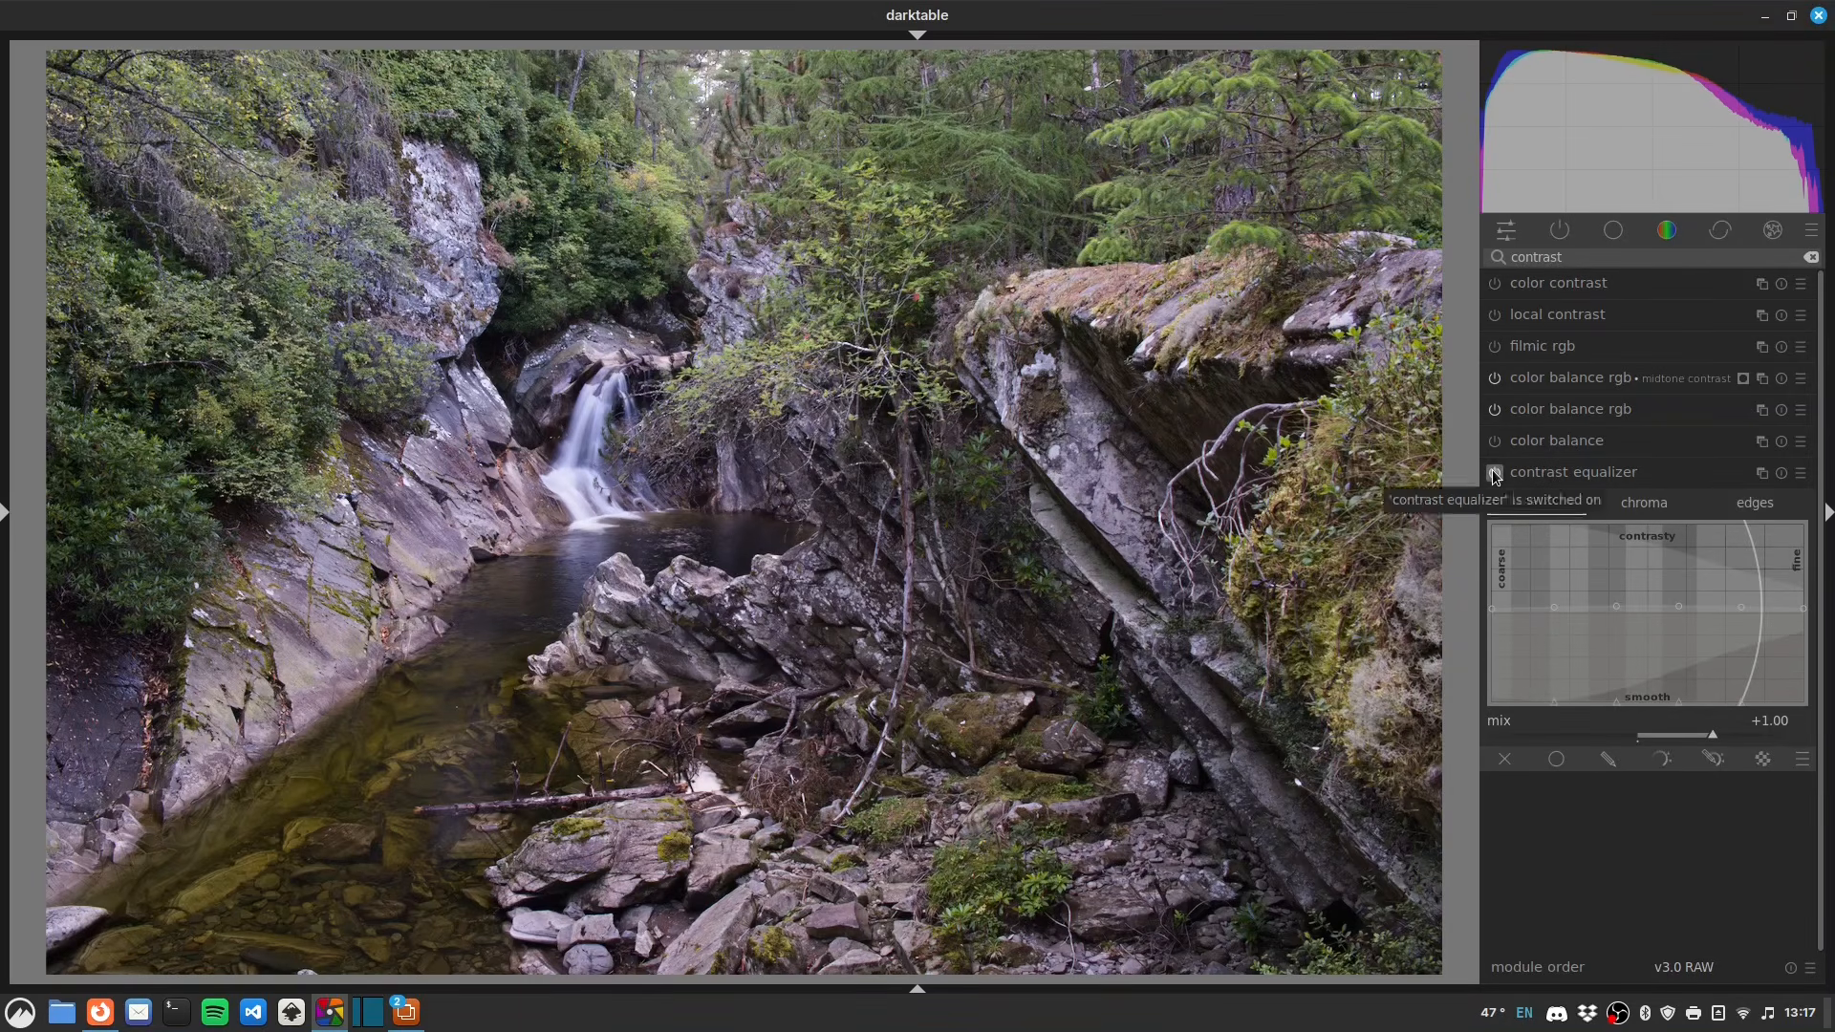
pyautogui.click(1494, 474)
pyautogui.click(1494, 475)
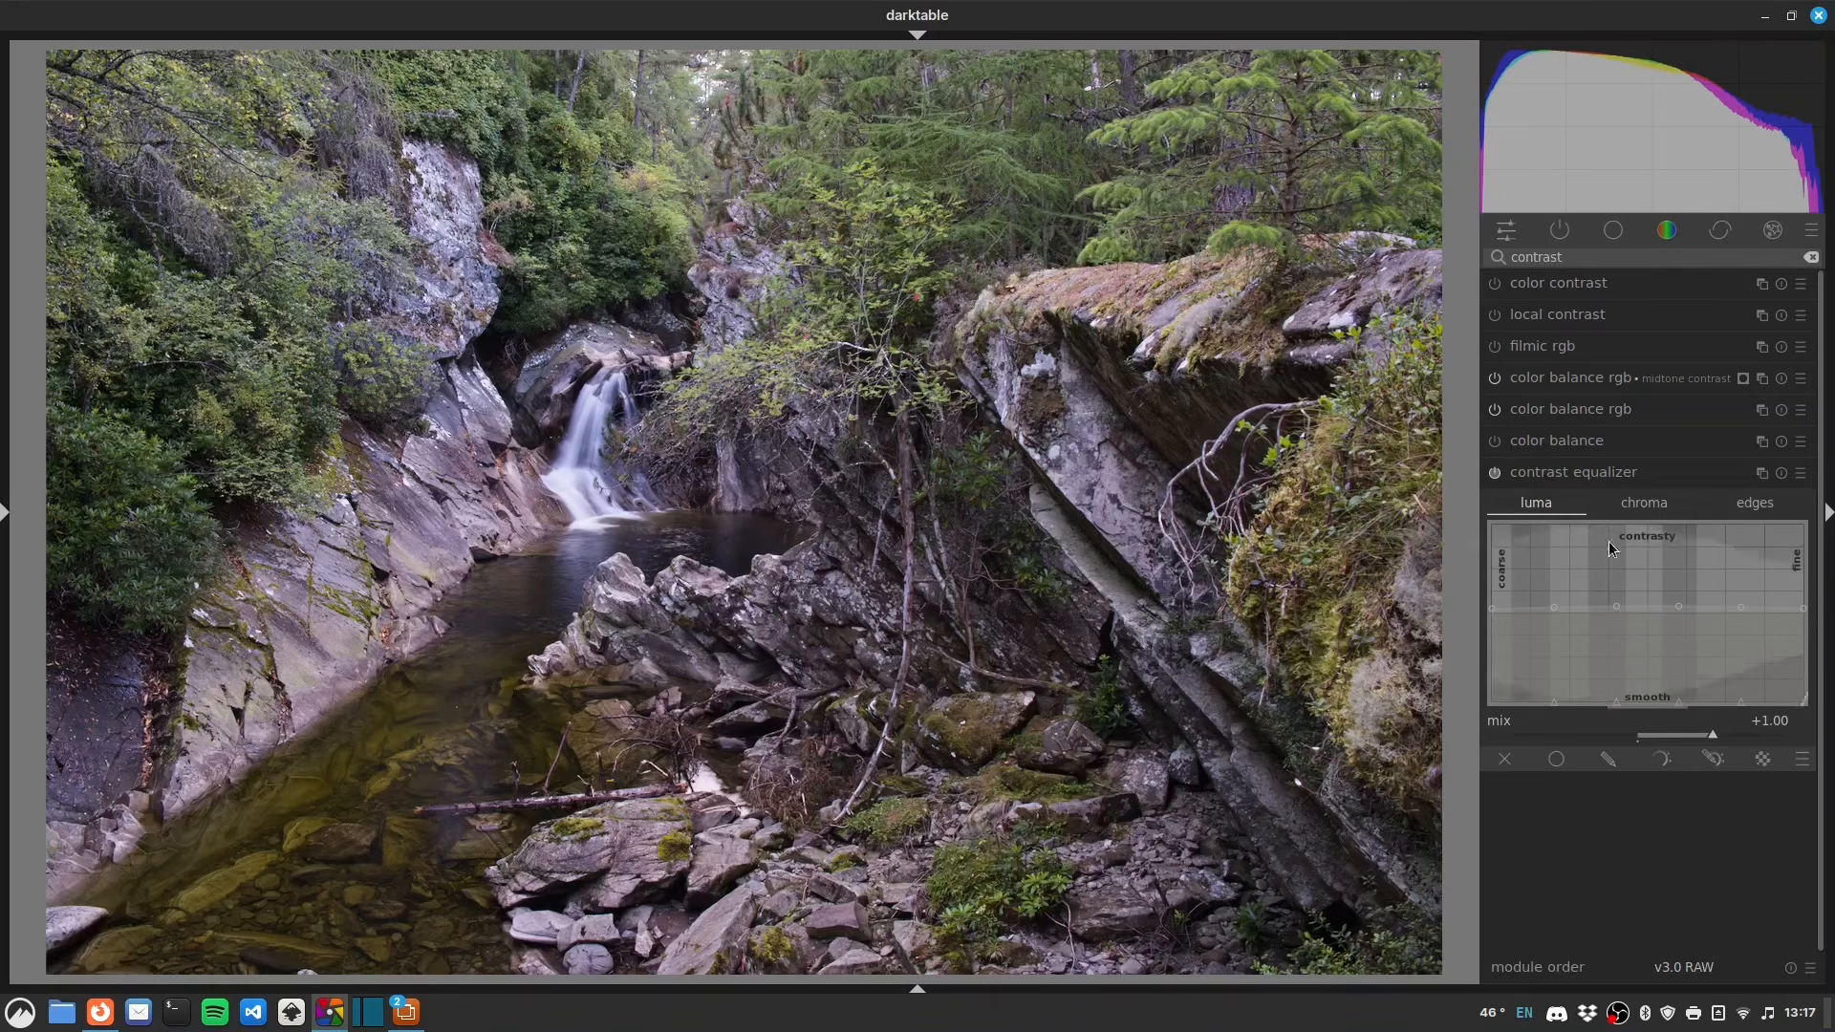
pyautogui.click(1497, 477)
pyautogui.click(1496, 478)
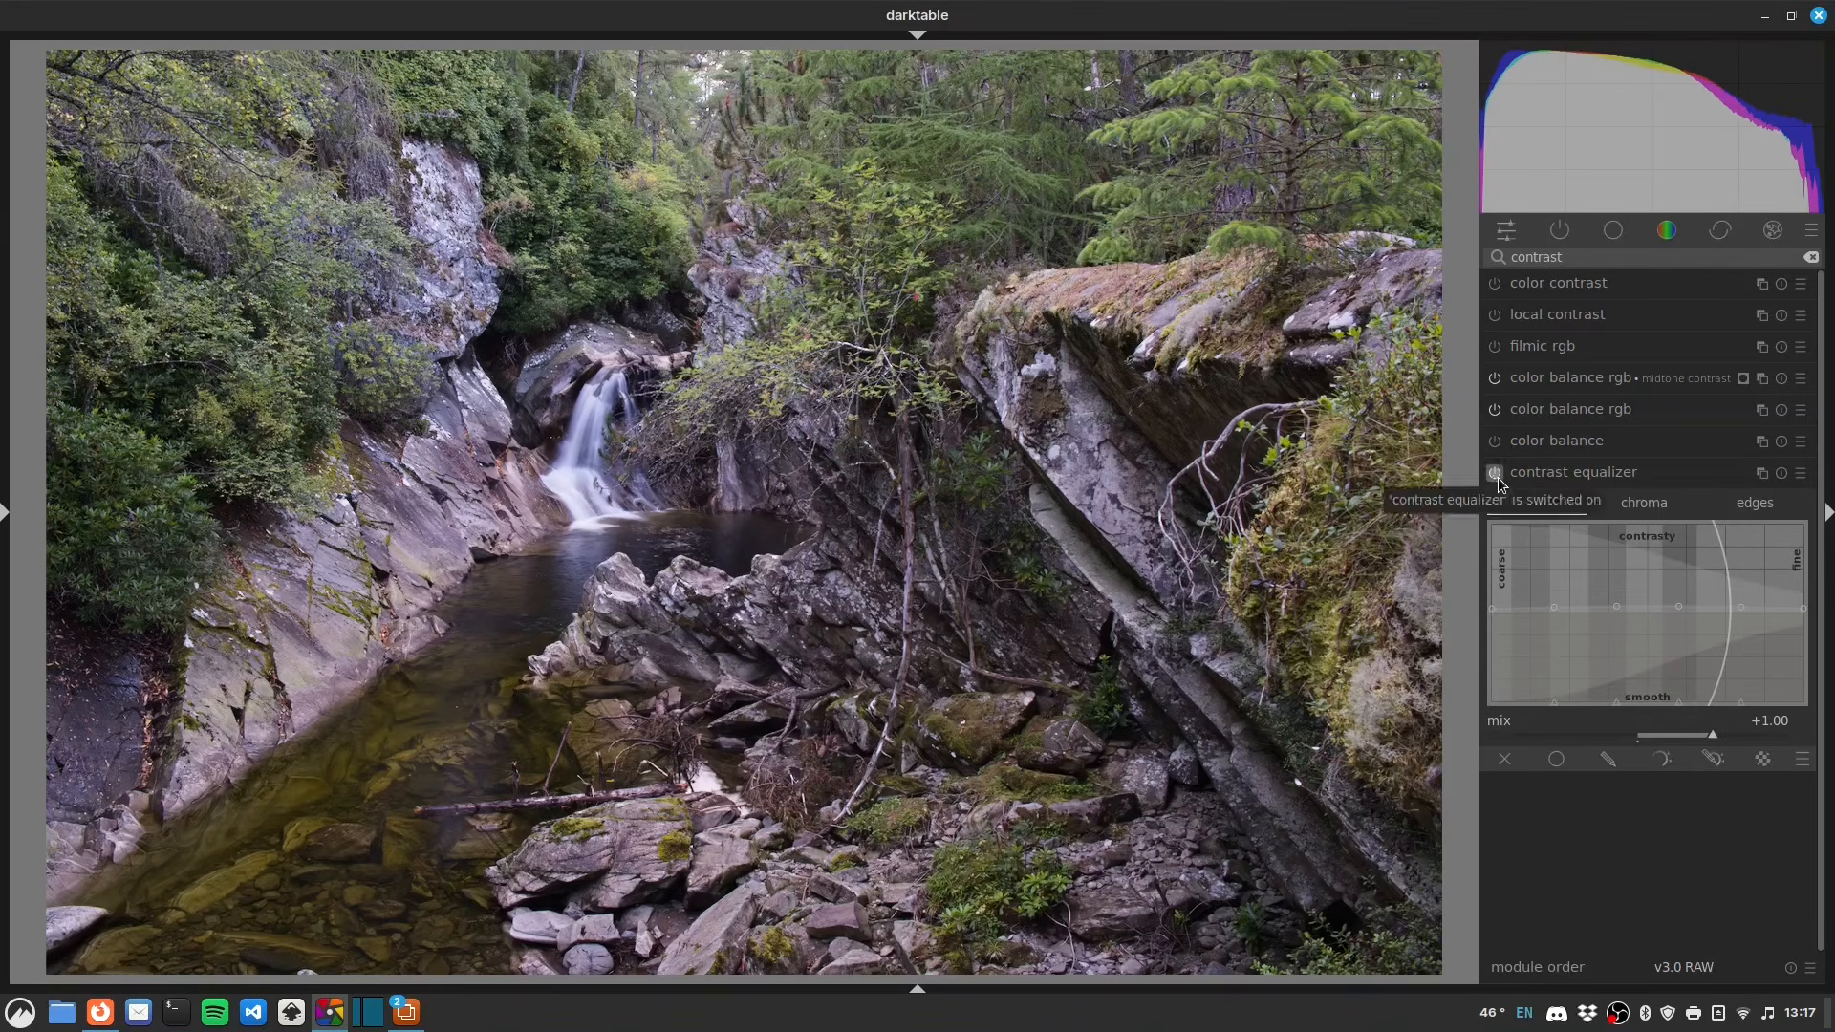
pyautogui.doubleClick(1649, 594)
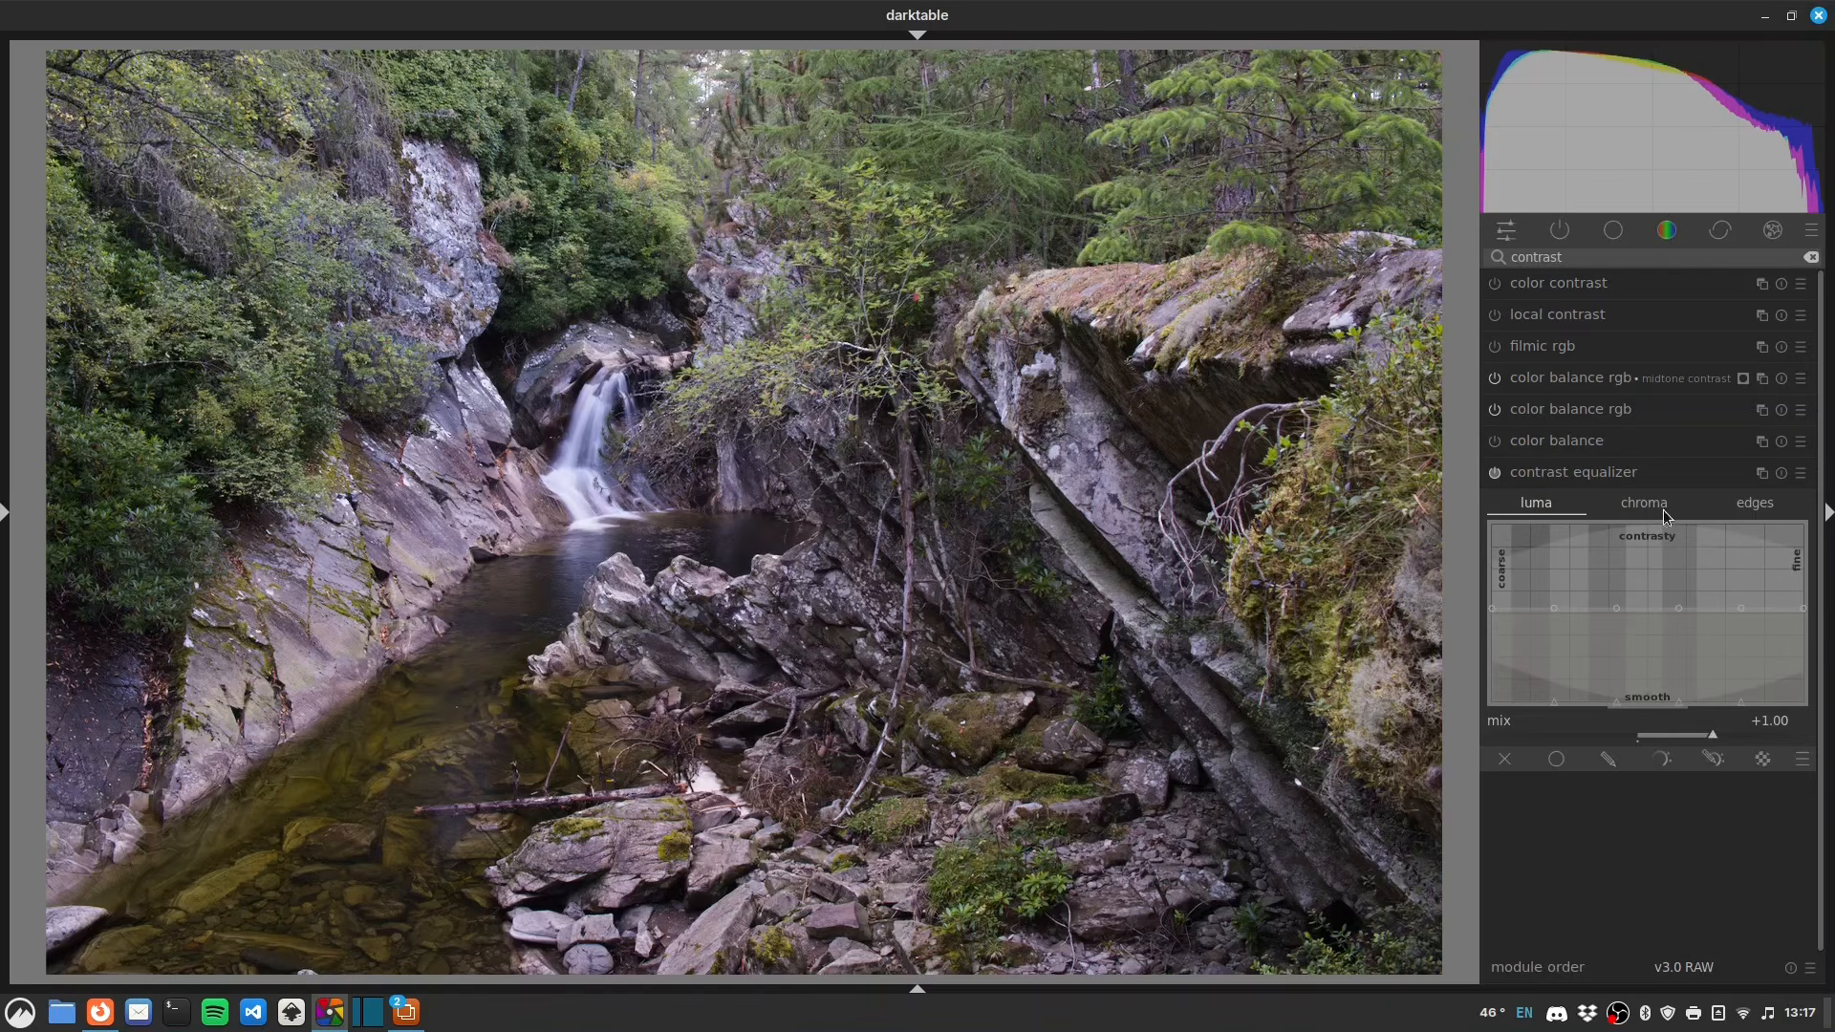
# - Name the contrast equalizer instance "clarity"
pyautogui.keyDown('ctrl'); pyautogui.click(1653, 472); pyautogui.keyUp('ctrl')
pyautogui.write('c')
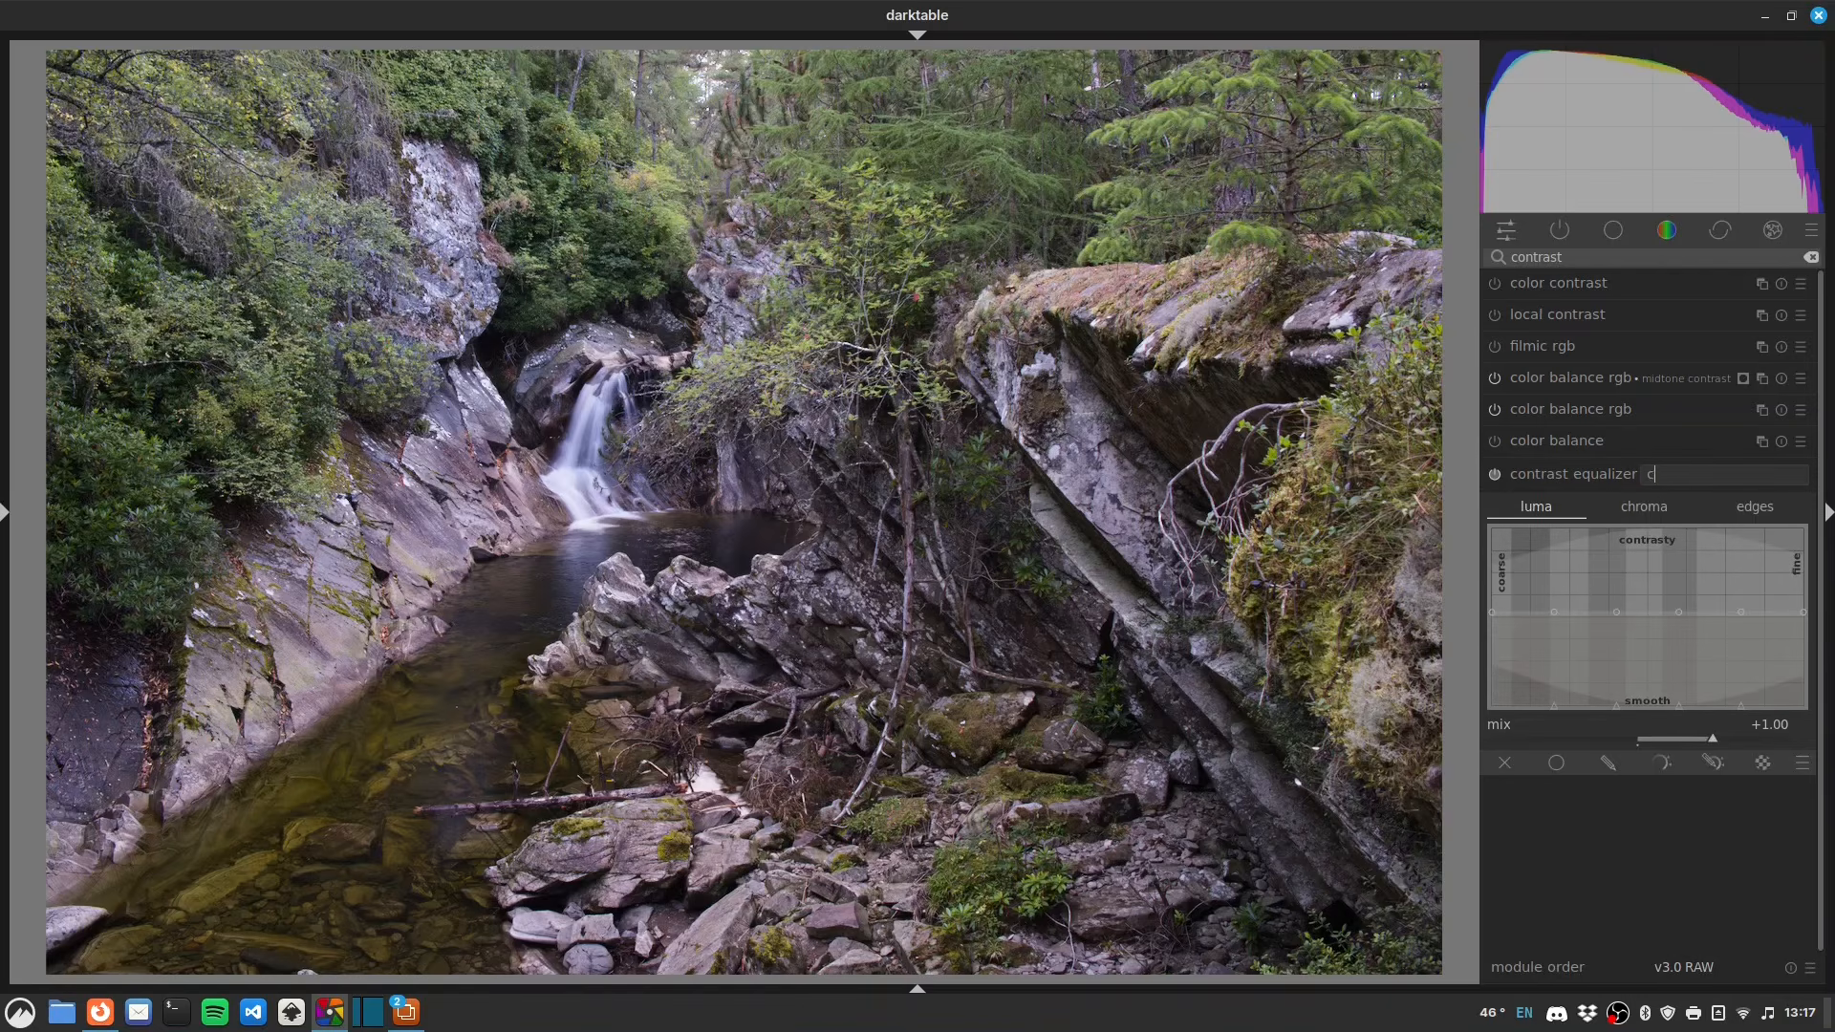
pyautogui.write('larity')
pyautogui.press('Return')
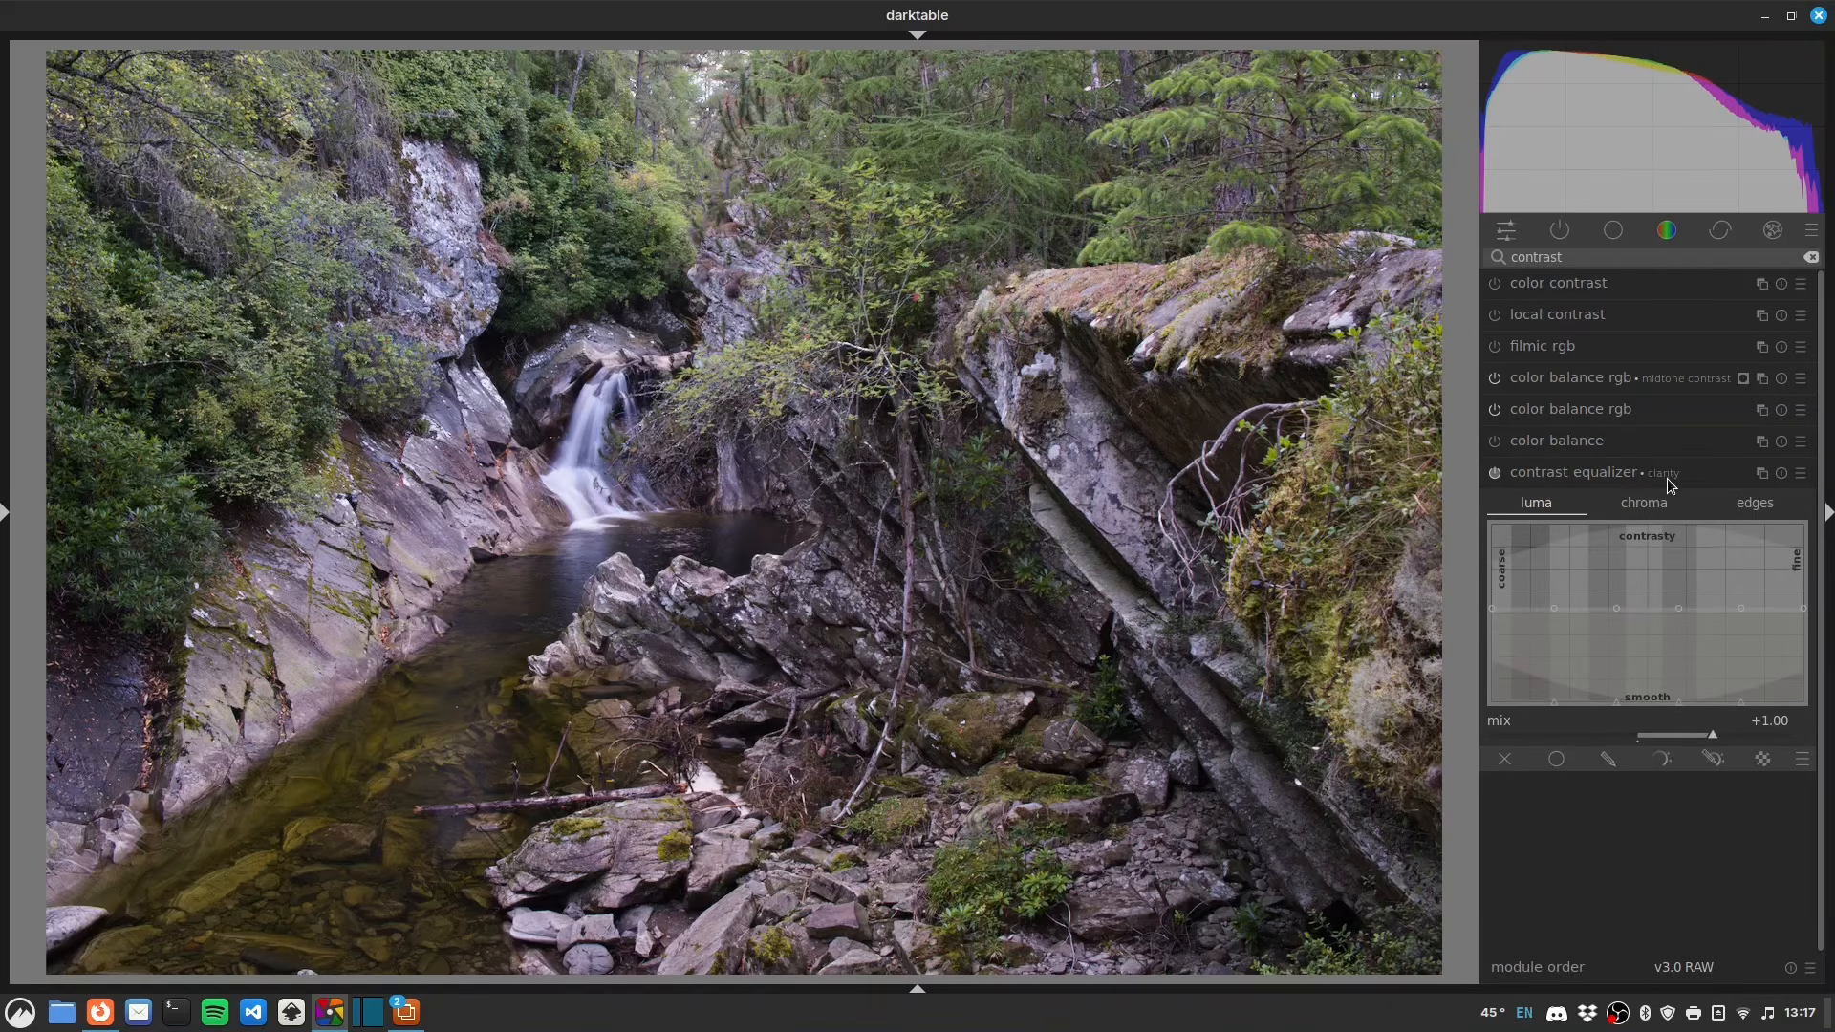
# - Add another contrast equalizer instance named "texture" and raise the coarse and fine ends of its luma curve slightly
pyautogui.rightClick(1763, 476)
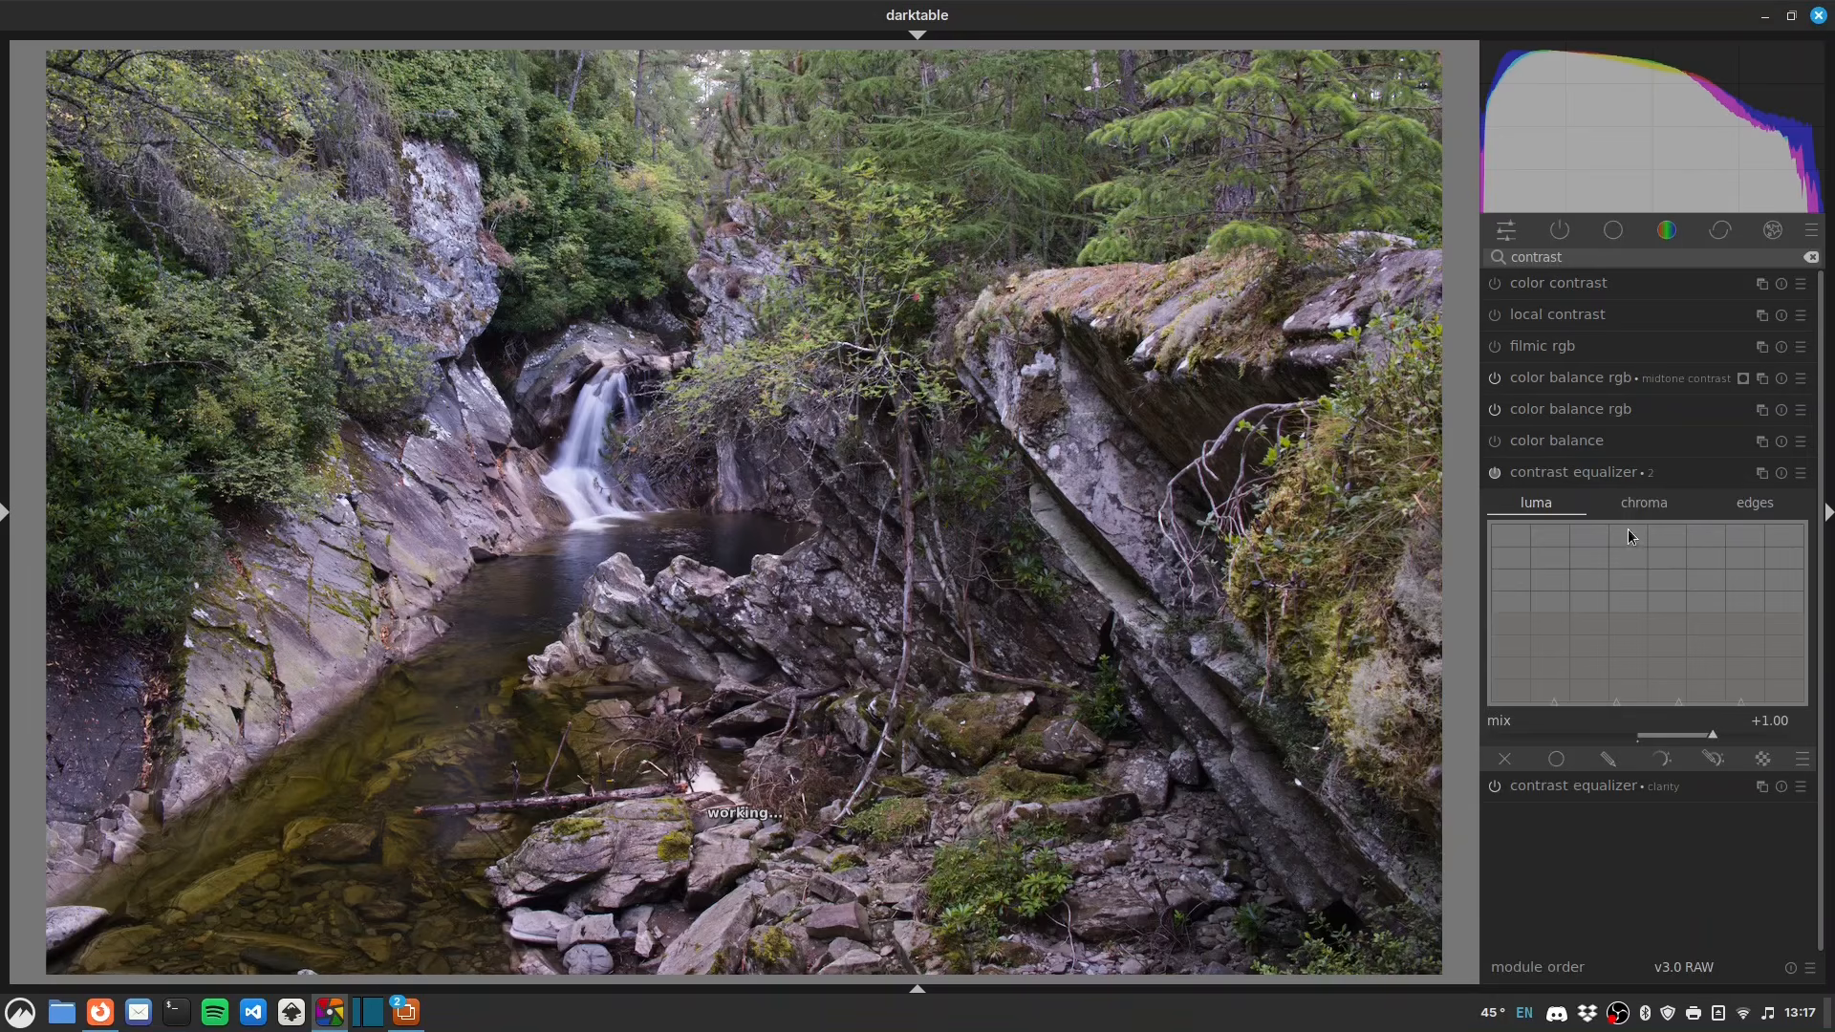
pyautogui.keyDown('ctrl'); pyautogui.click(1679, 472); pyautogui.keyUp('ctrl')
pyautogui.write('texture')
pyautogui.press('Return')
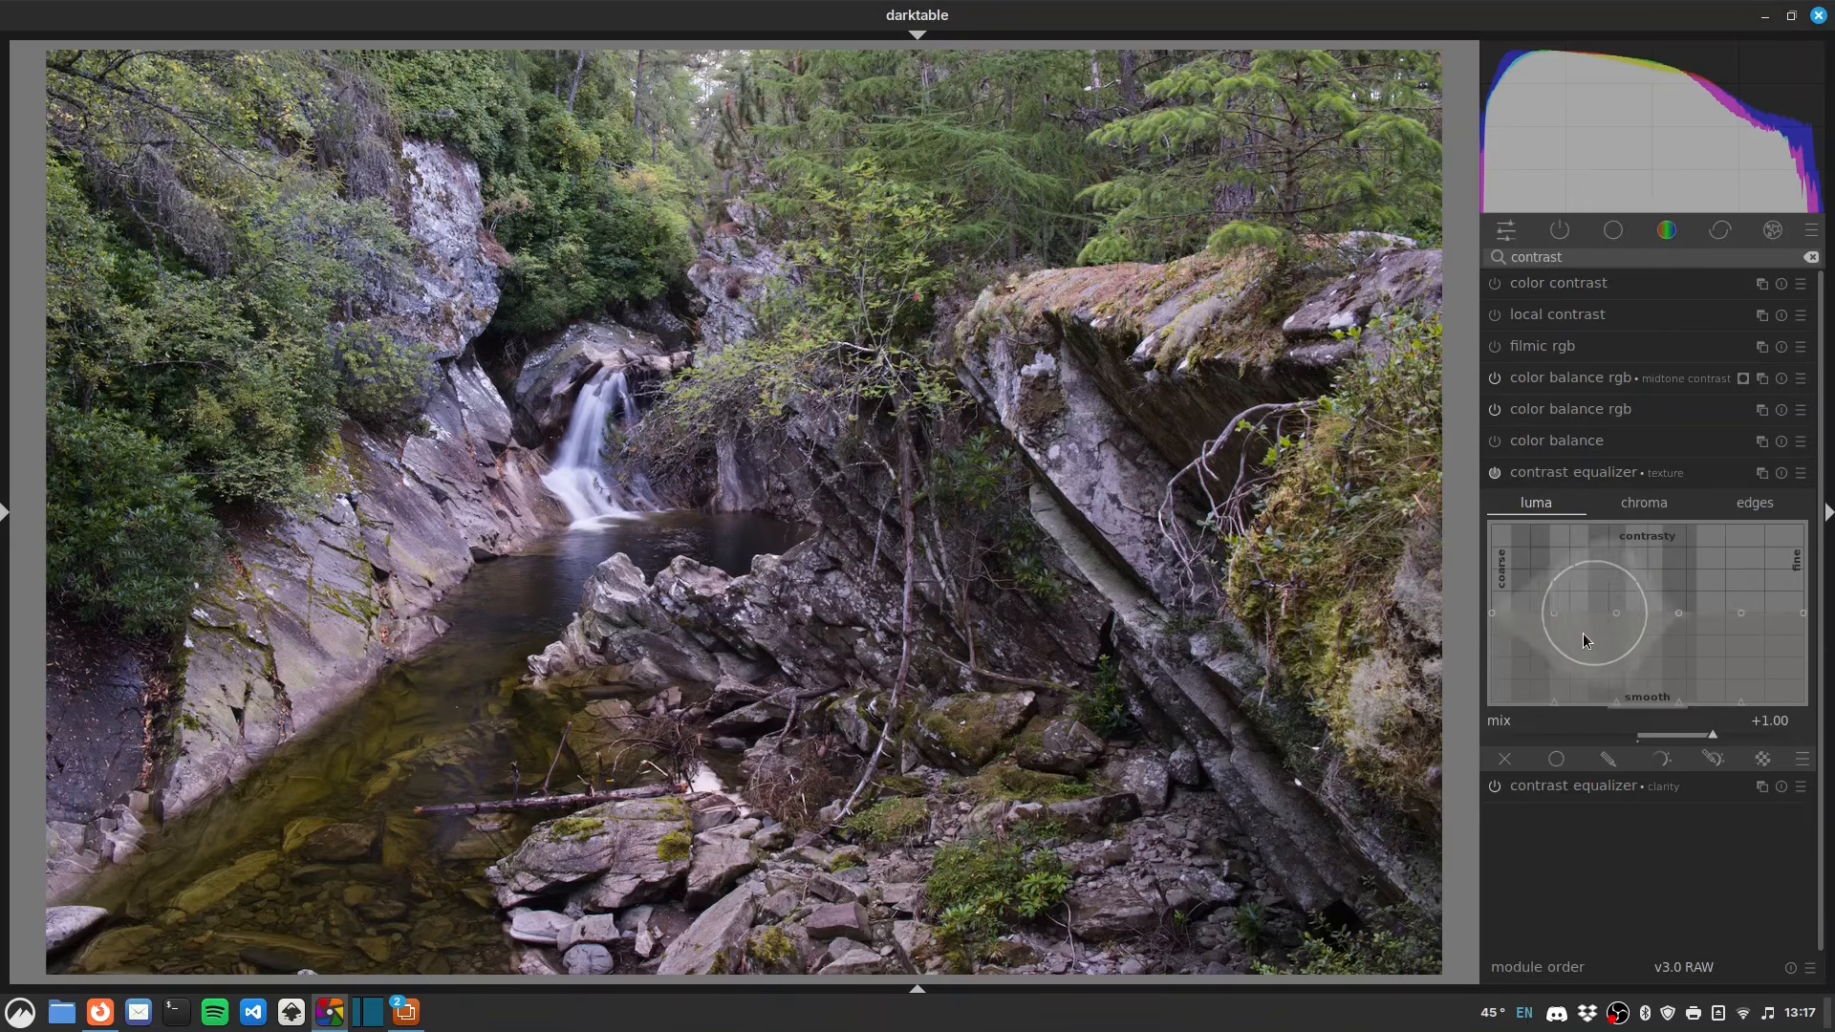
pyautogui.moveTo(1521, 632); pyautogui.dragTo(1523, 625)
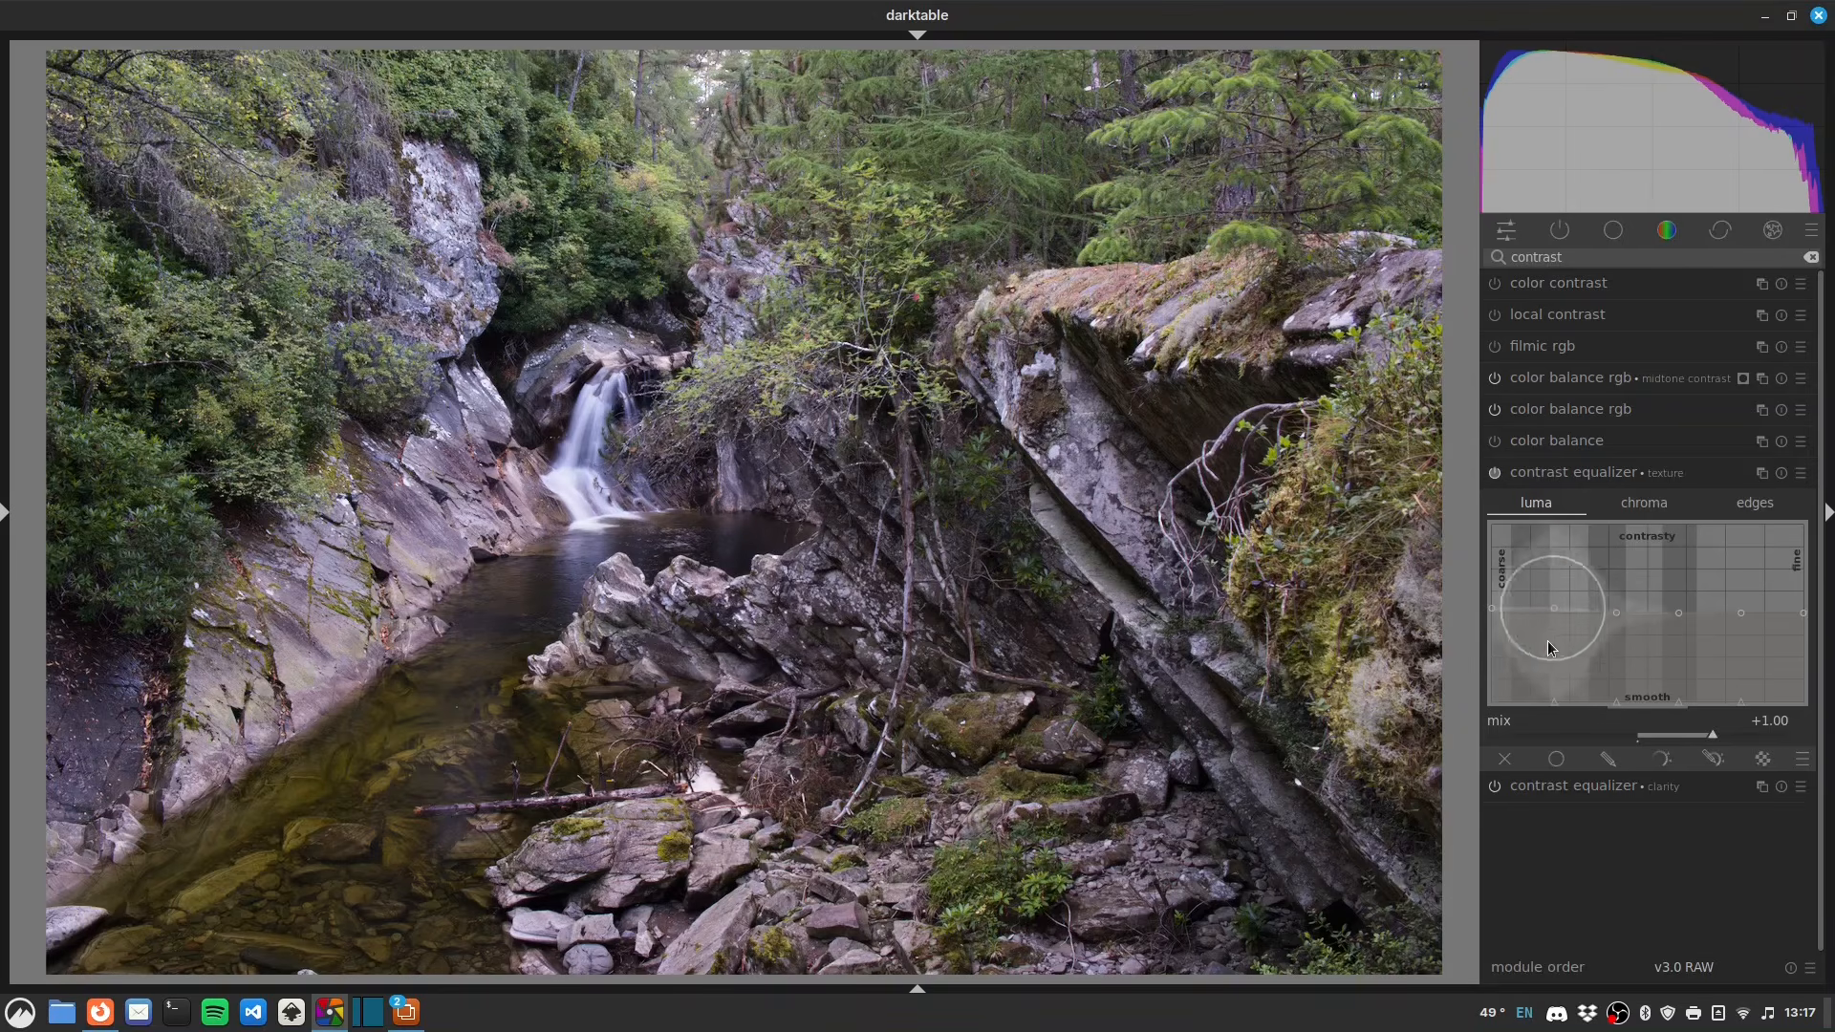
pyautogui.moveTo(1773, 639); pyautogui.dragTo(1781, 619)
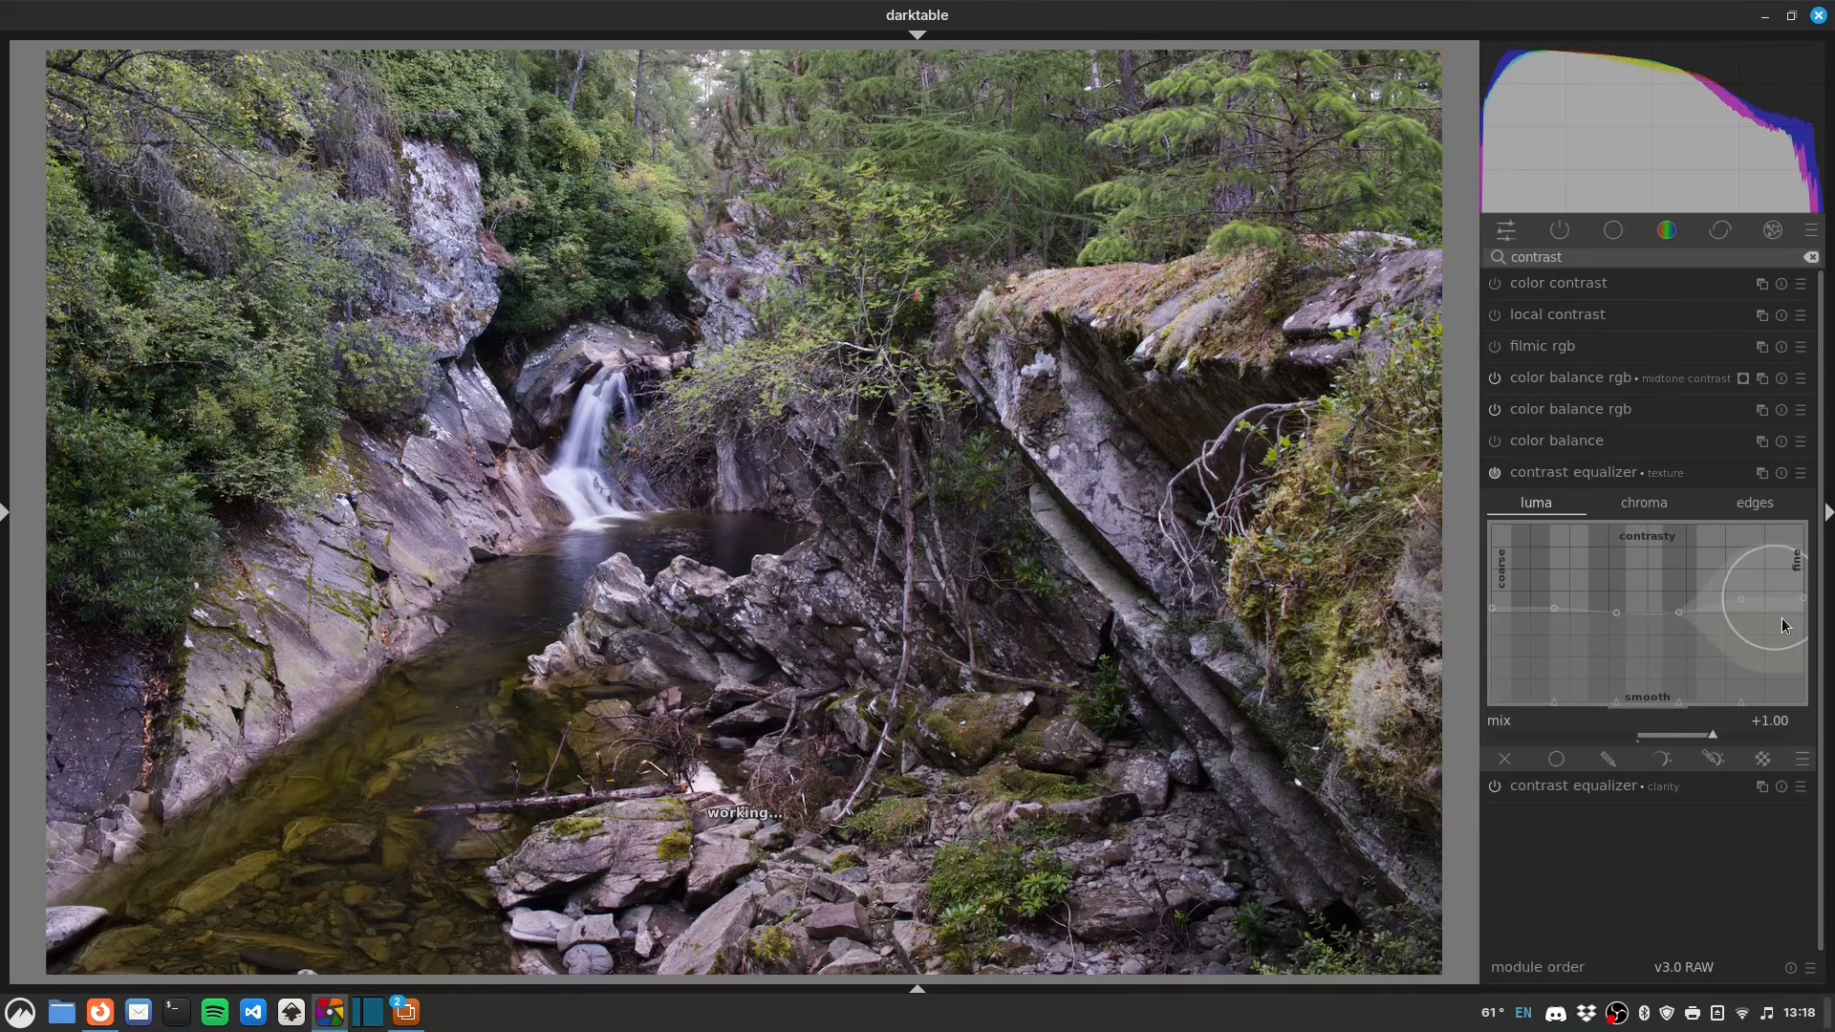
# - Compare the photo with and without the texture instance by switching it off and on repeatedly
pyautogui.click(1498, 479)
pyautogui.click(1498, 479)
pyautogui.click(1498, 479)
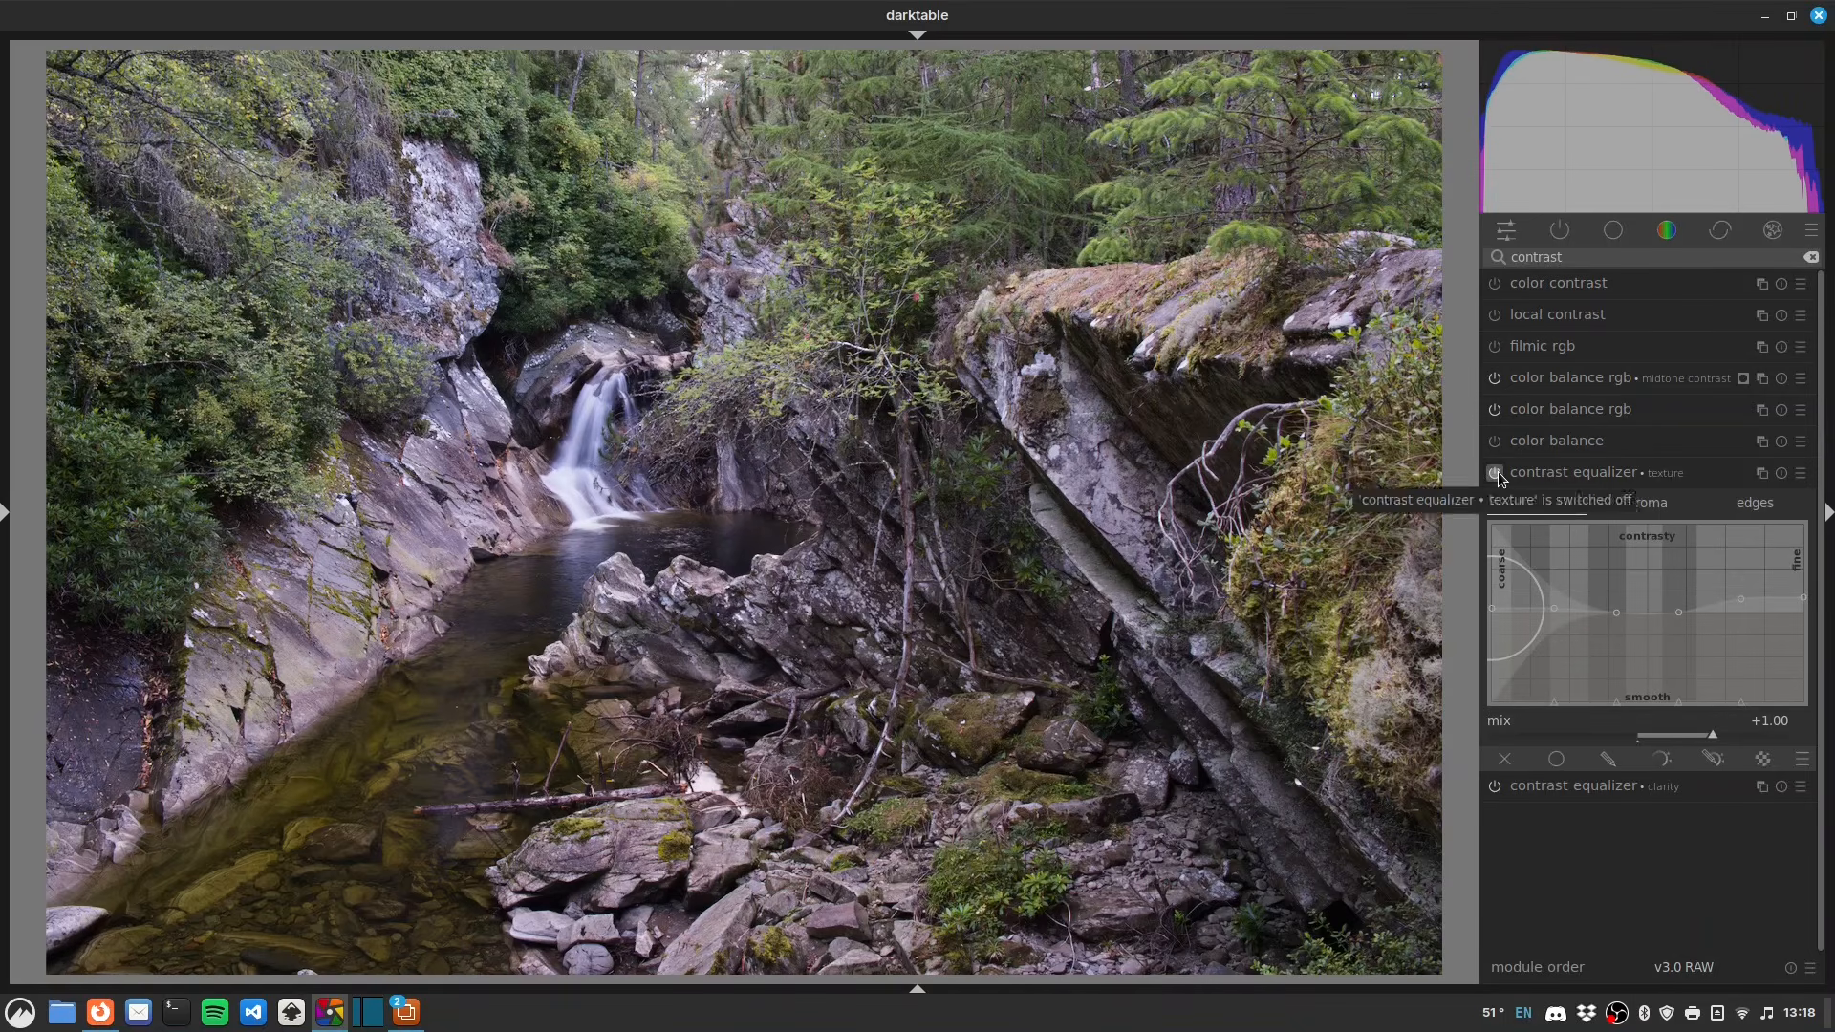
pyautogui.click(1498, 478)
pyautogui.click(1498, 478)
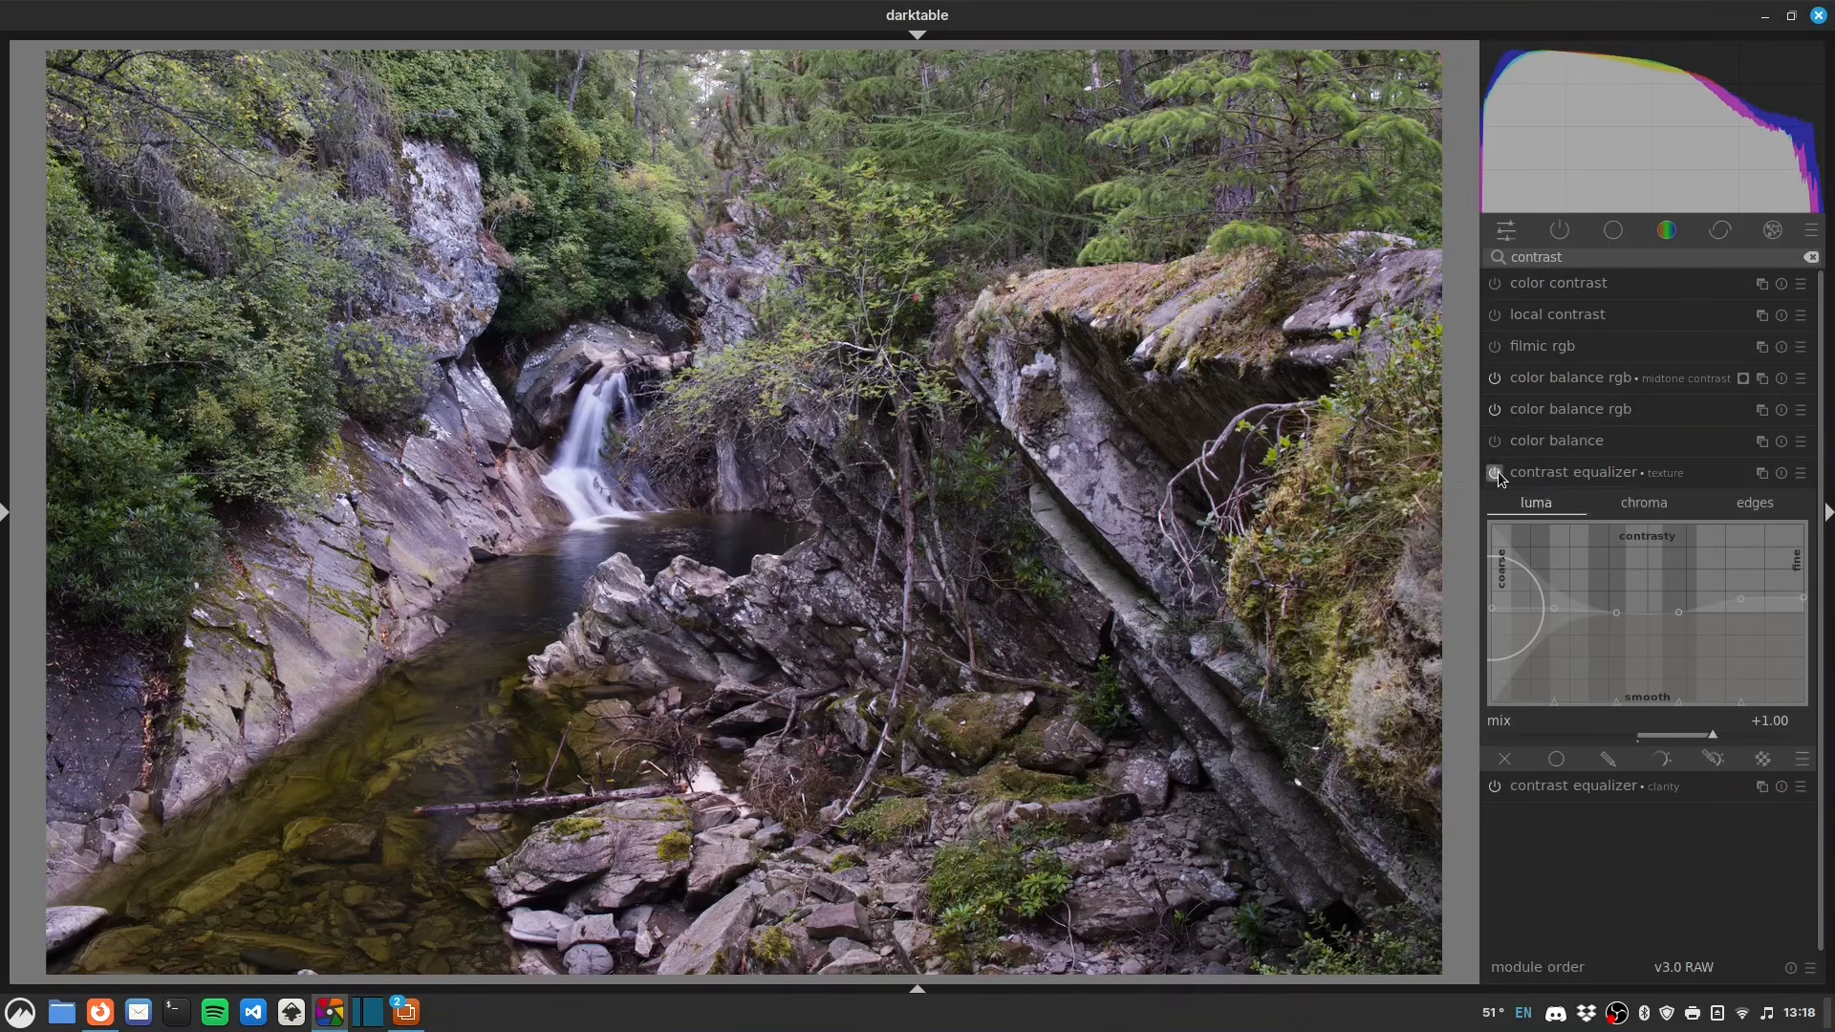
pyautogui.click(1498, 479)
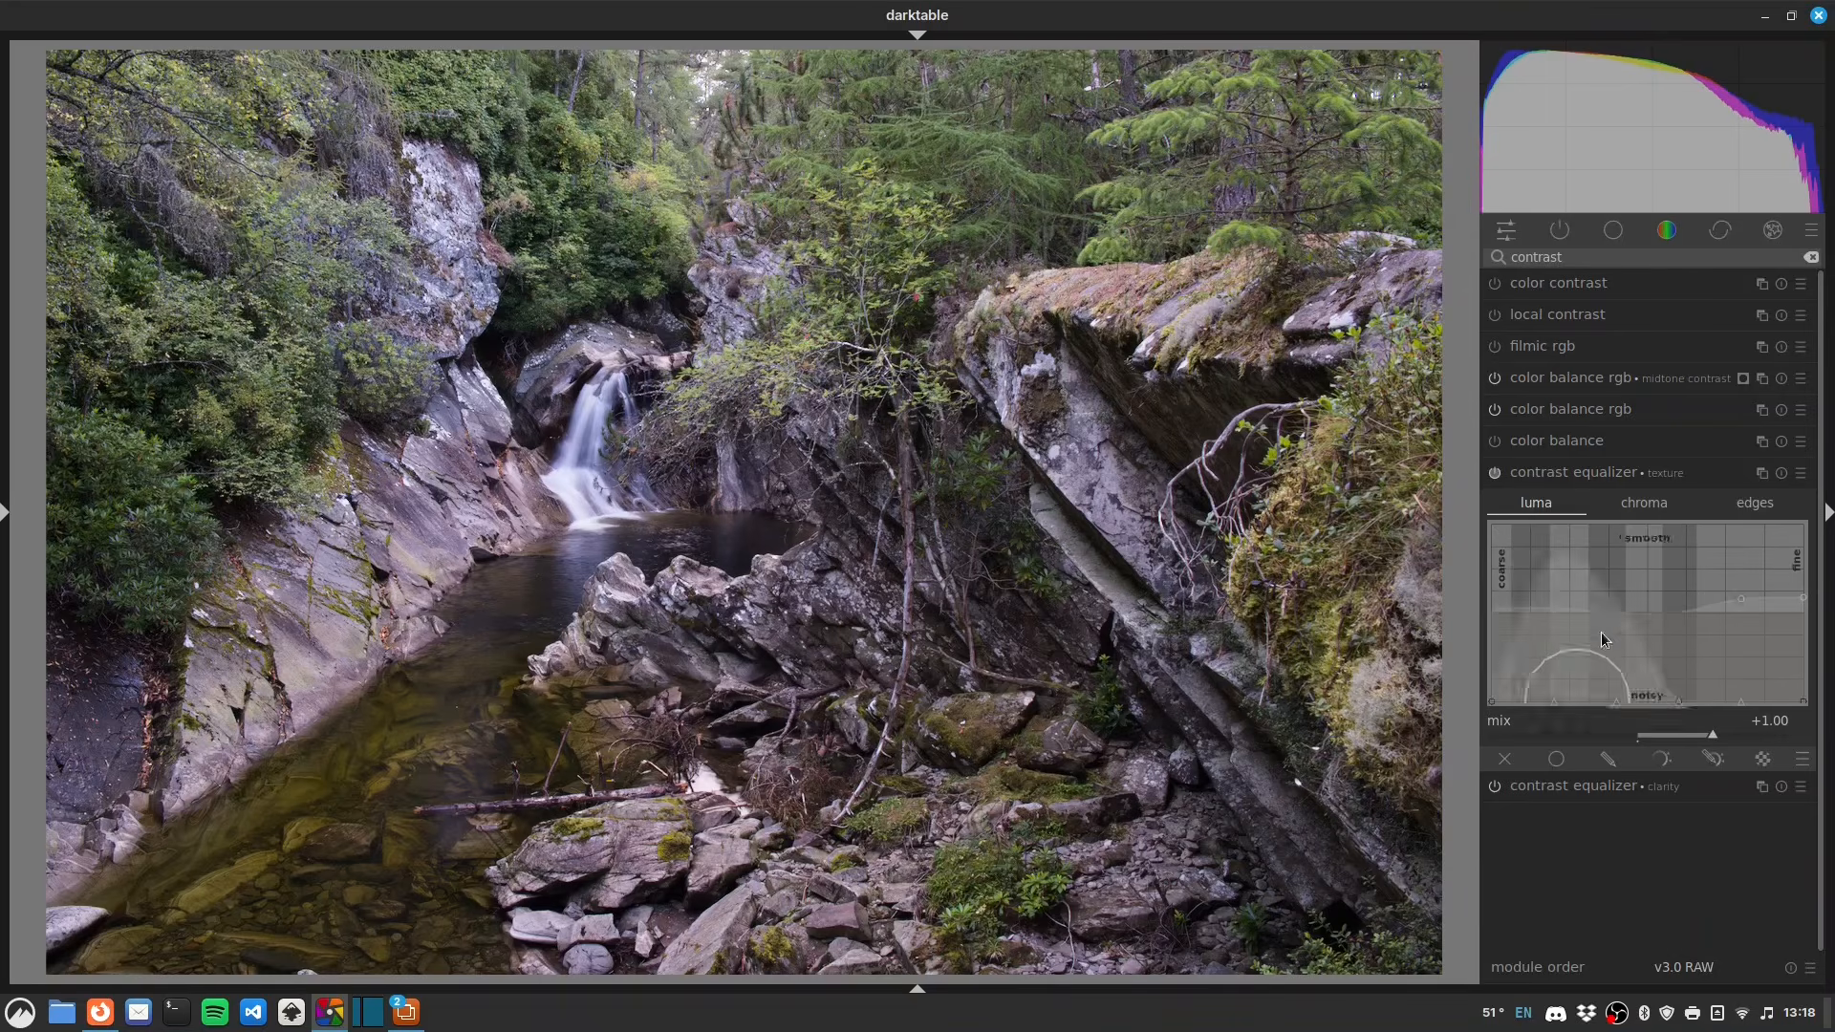
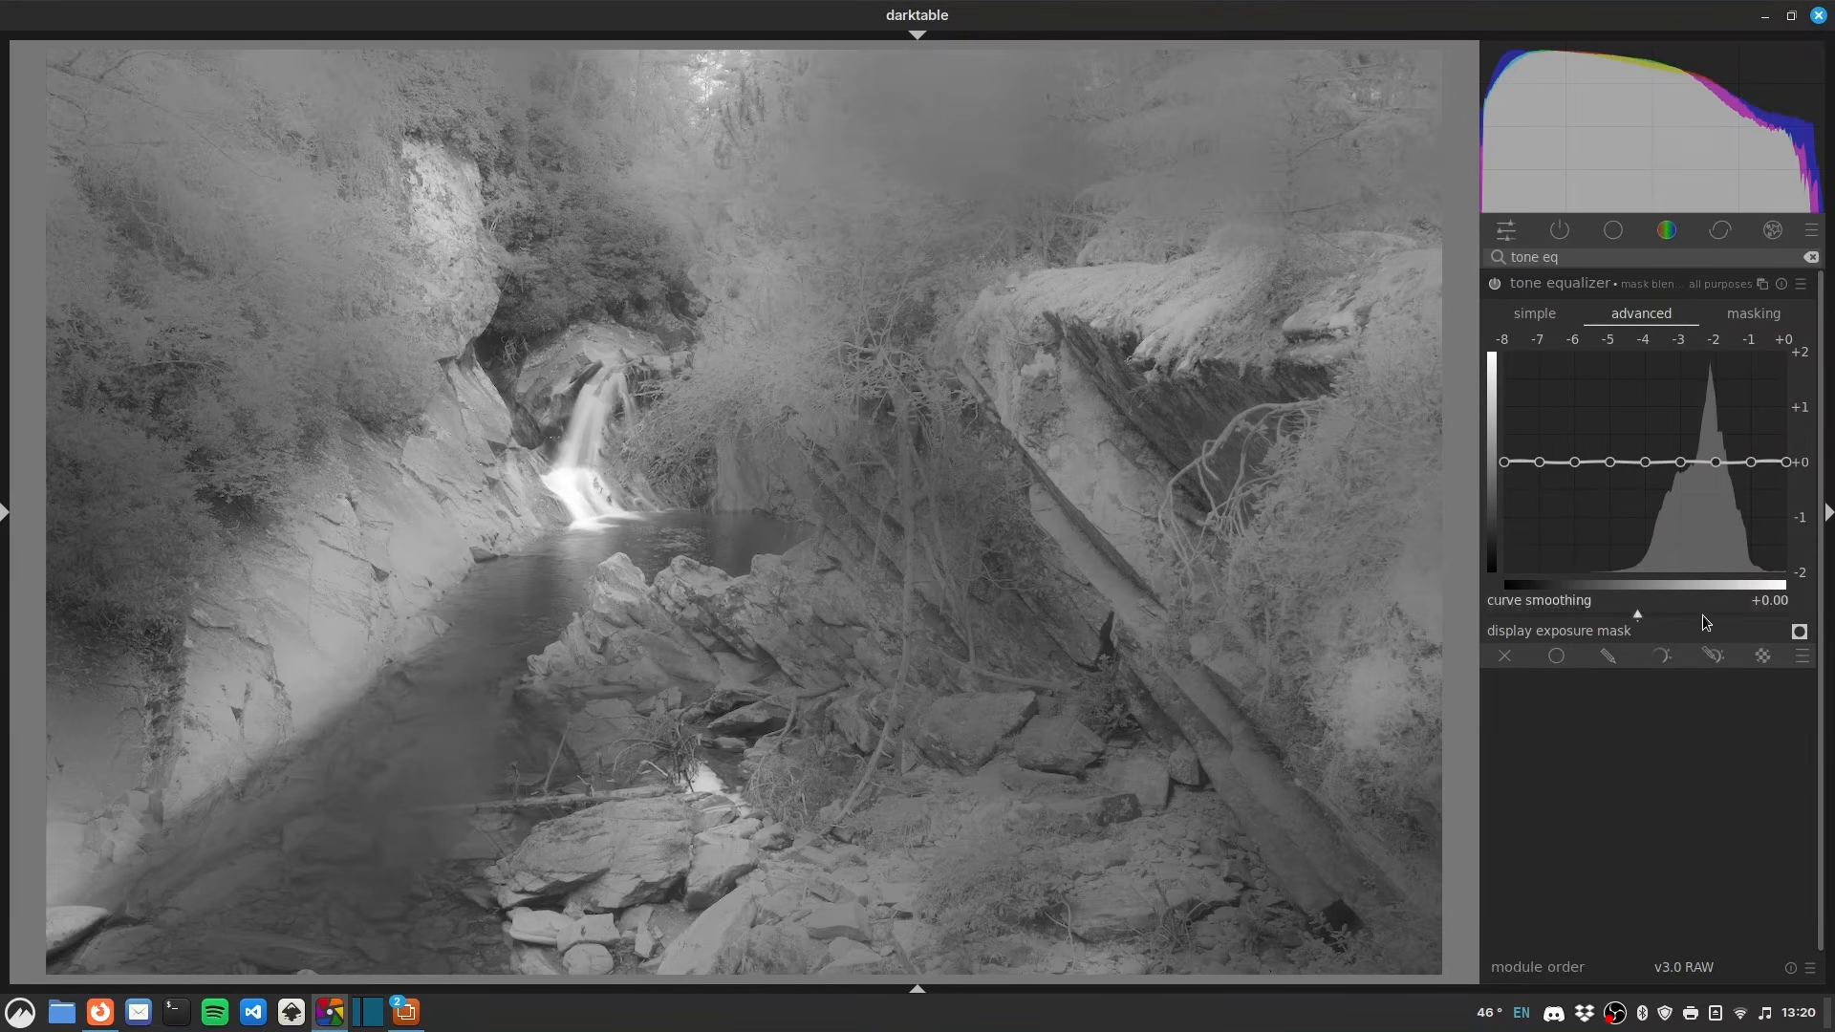
# - Hide the exposure mask of the tone equalizer
pyautogui.click(1799, 631)
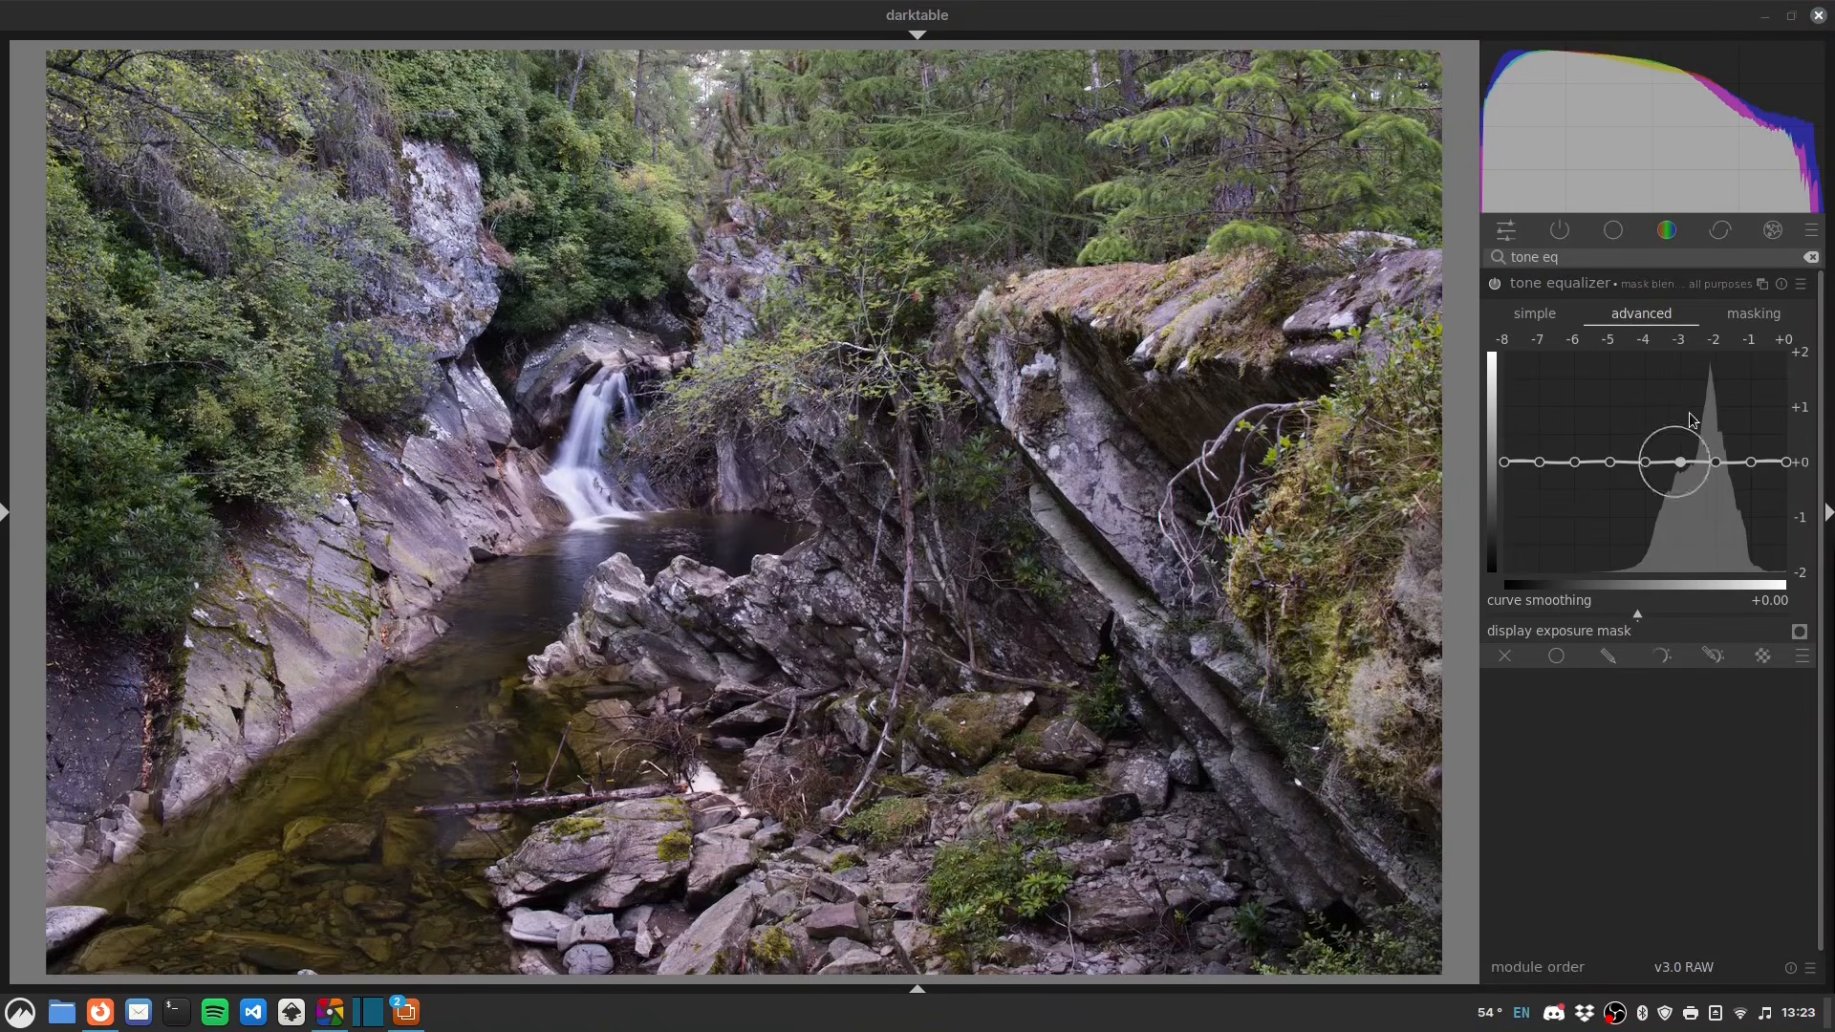
pyautogui.rightClick(1692, 286)
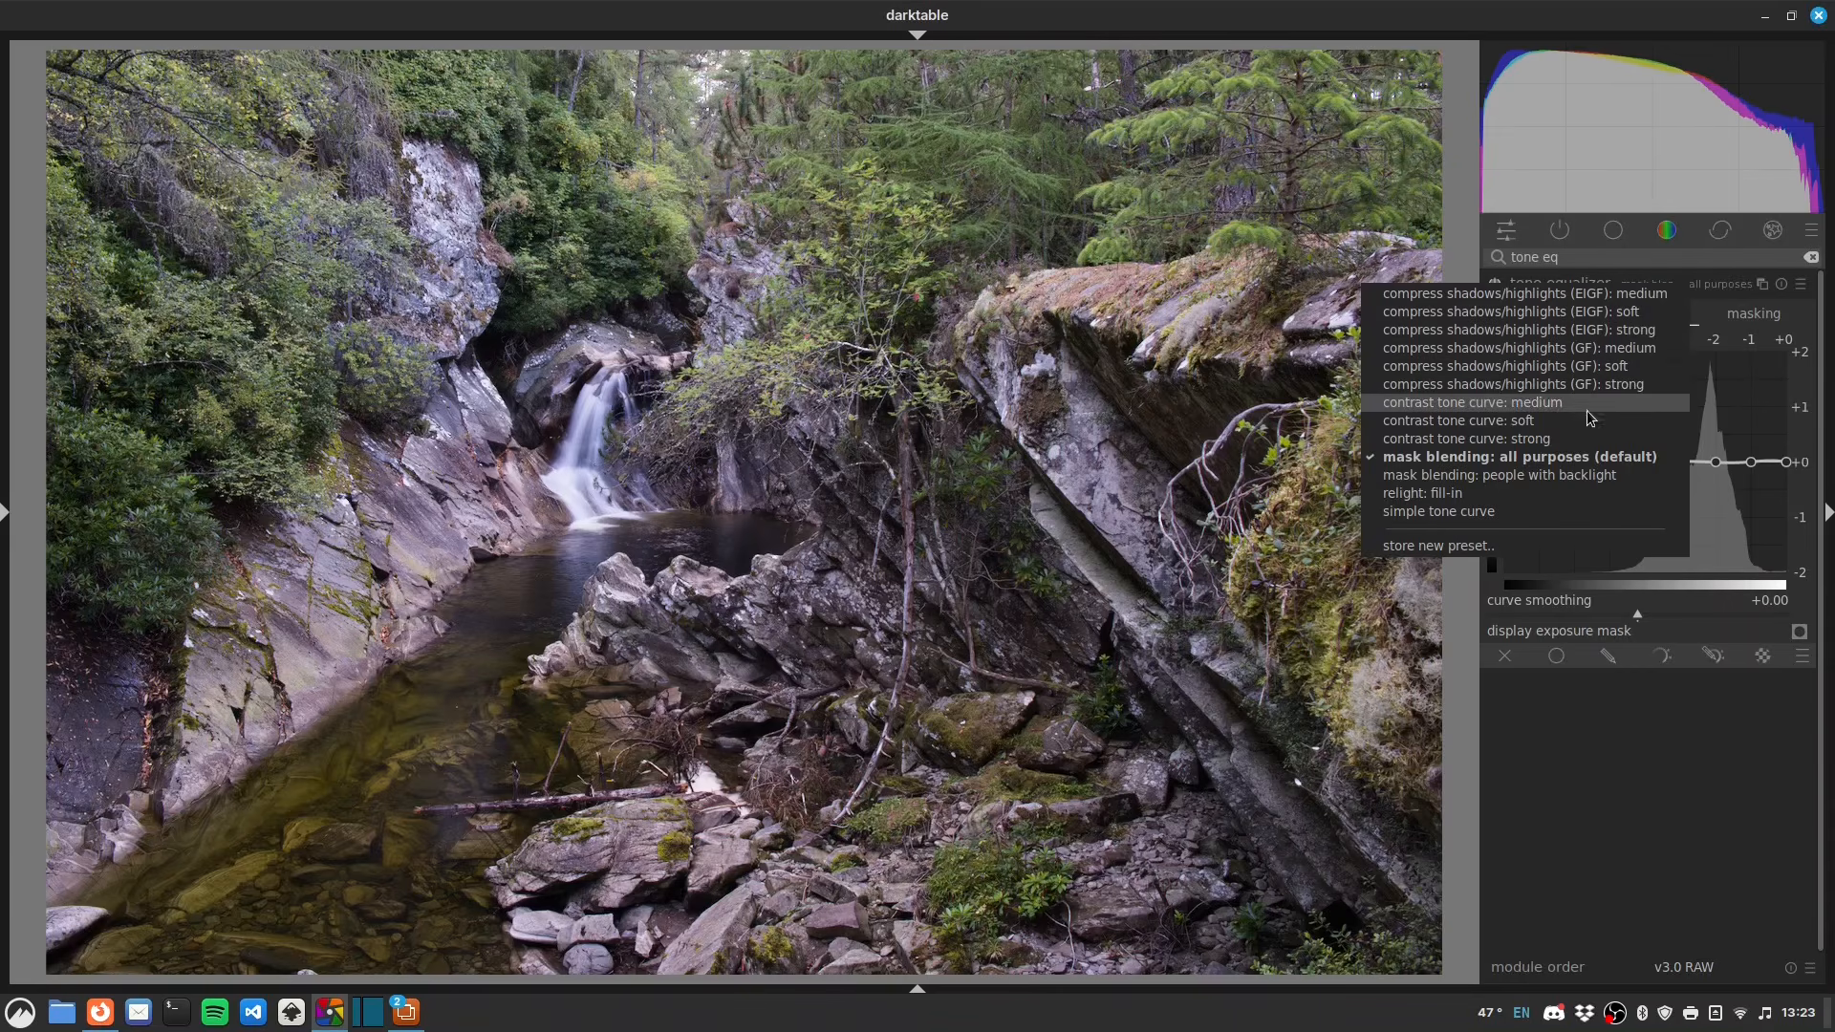
pyautogui.click(1520, 421)
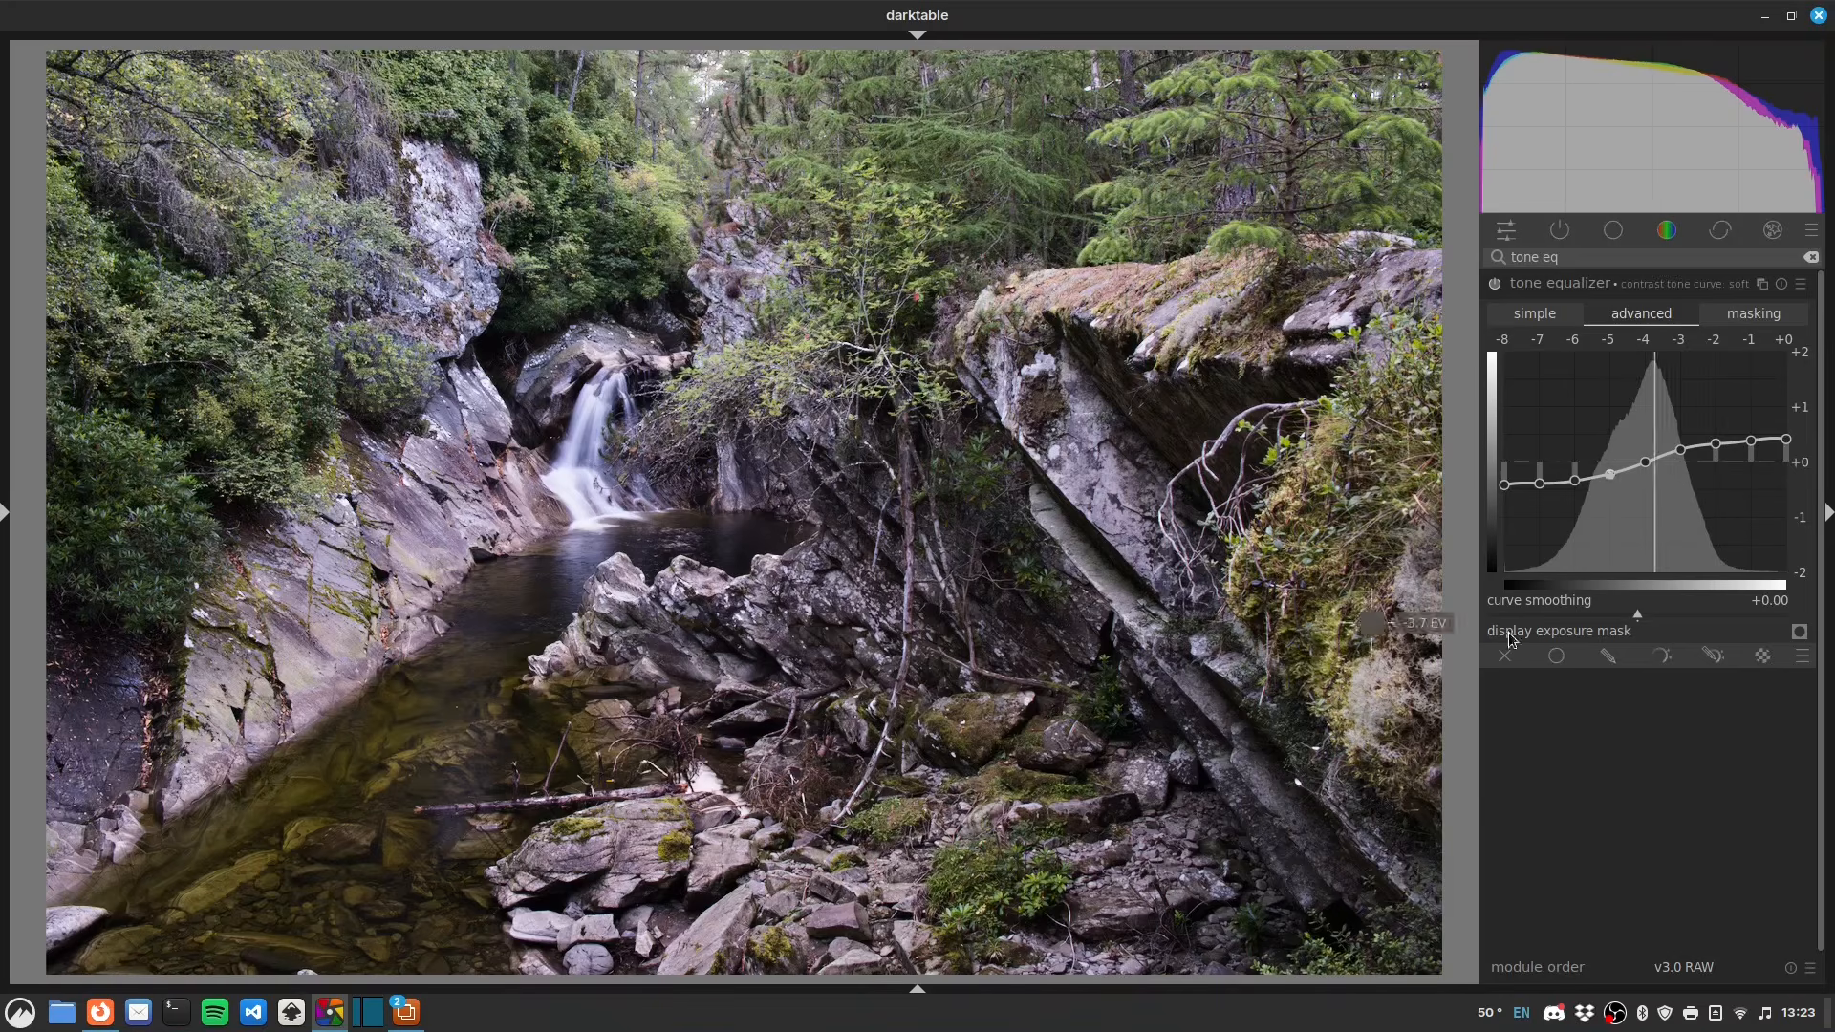
pyautogui.moveTo(1523, 508); pyautogui.dragTo(1508, 473)
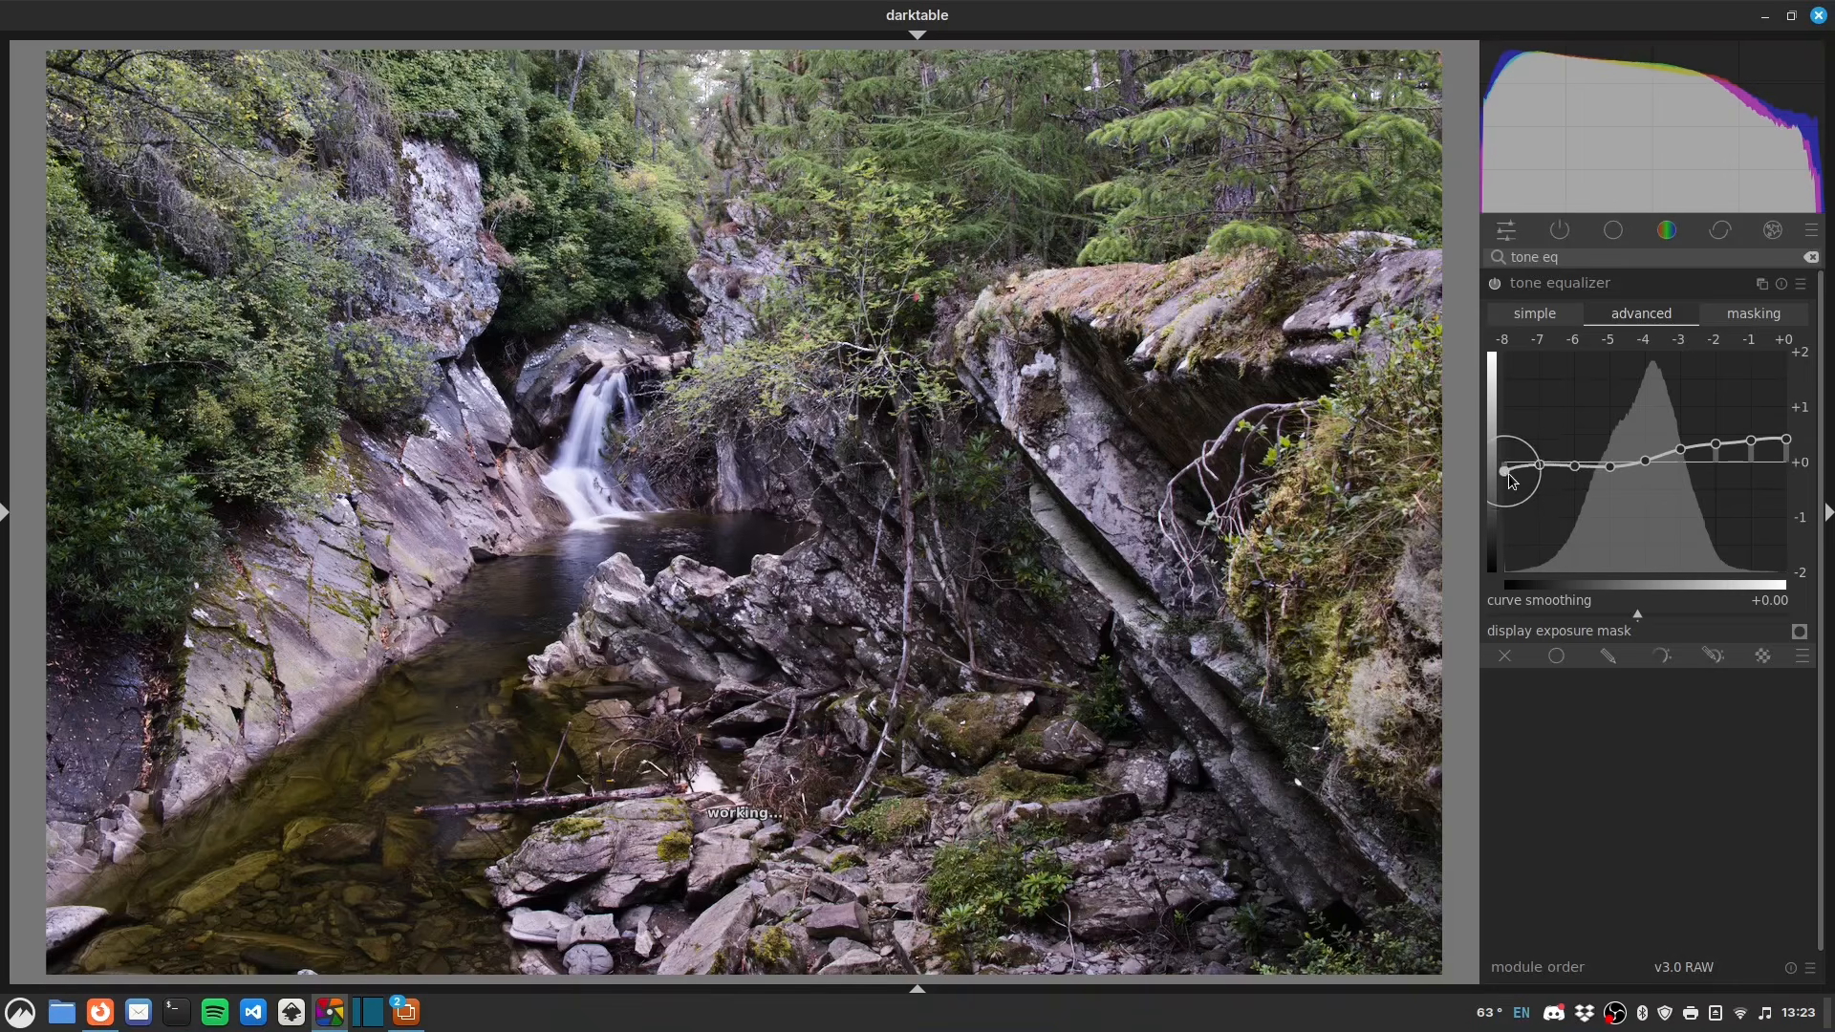
pyautogui.doubleClick(1650, 471)
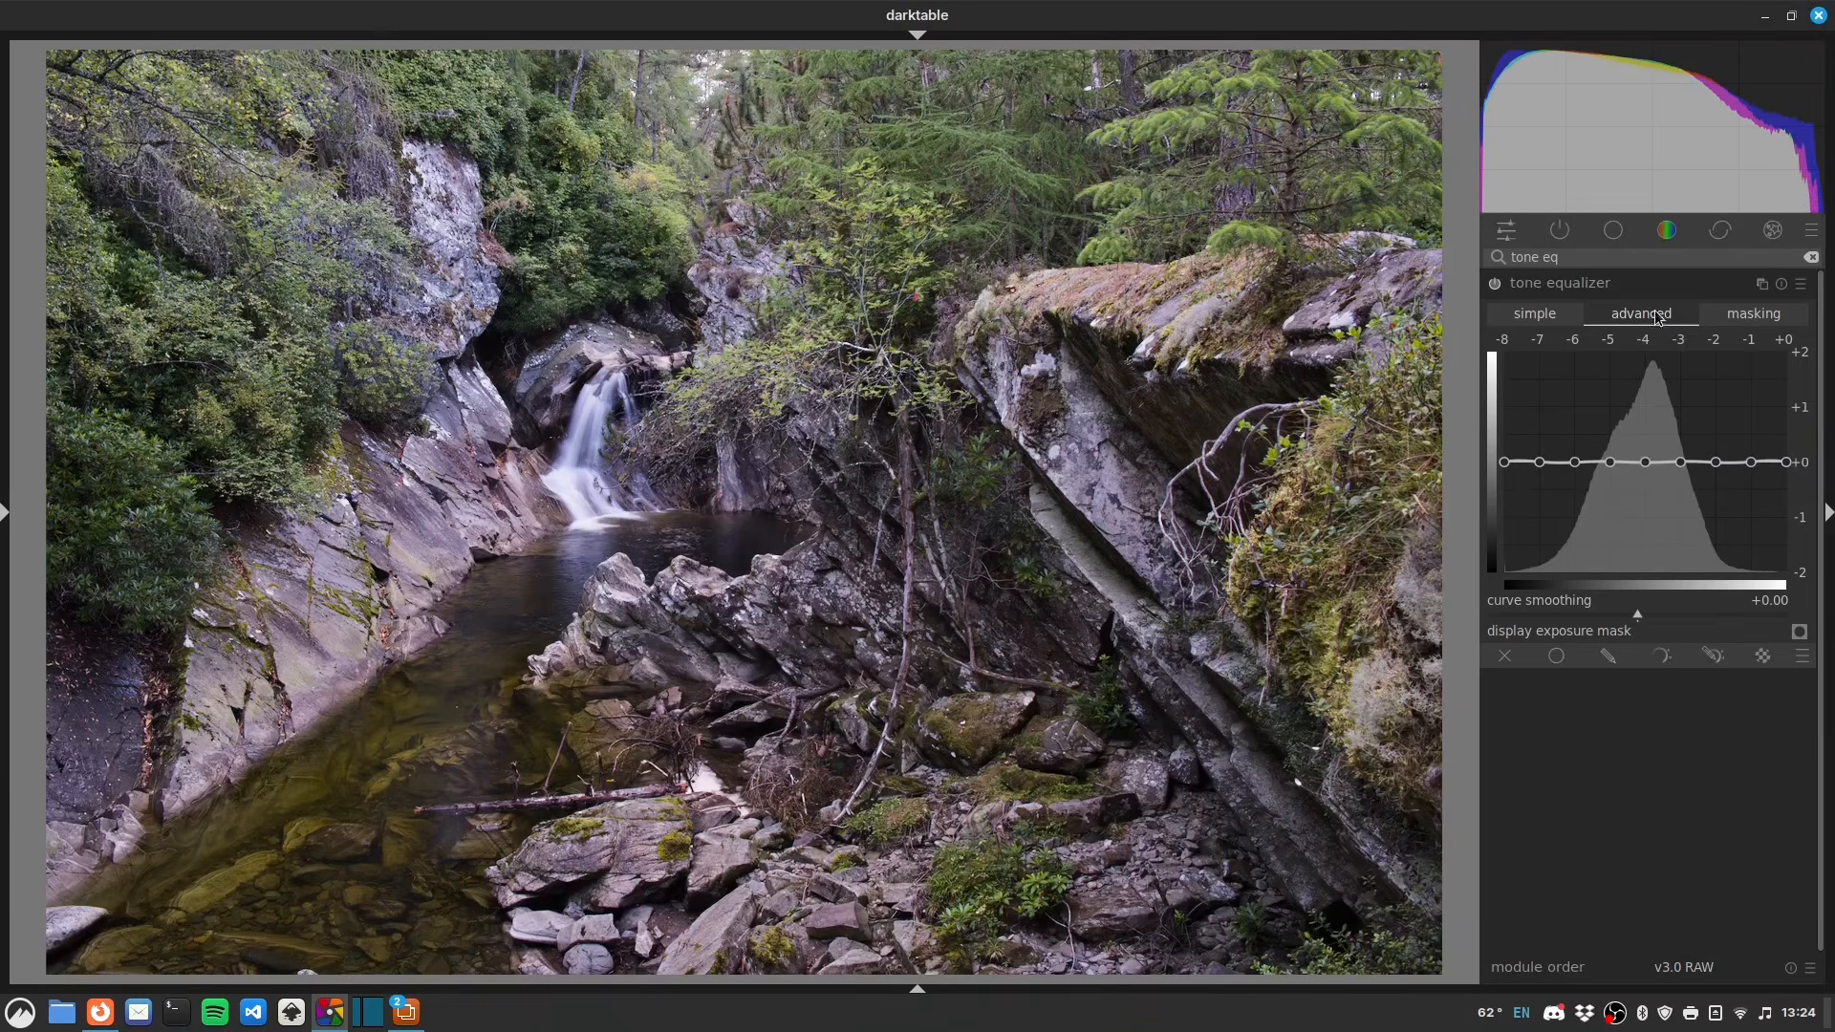
# - Apply the "contrast tone curve: soft" preset to tone equalizer and soften the curve in the shadows and highlights
pyautogui.rightClick(1666, 292)
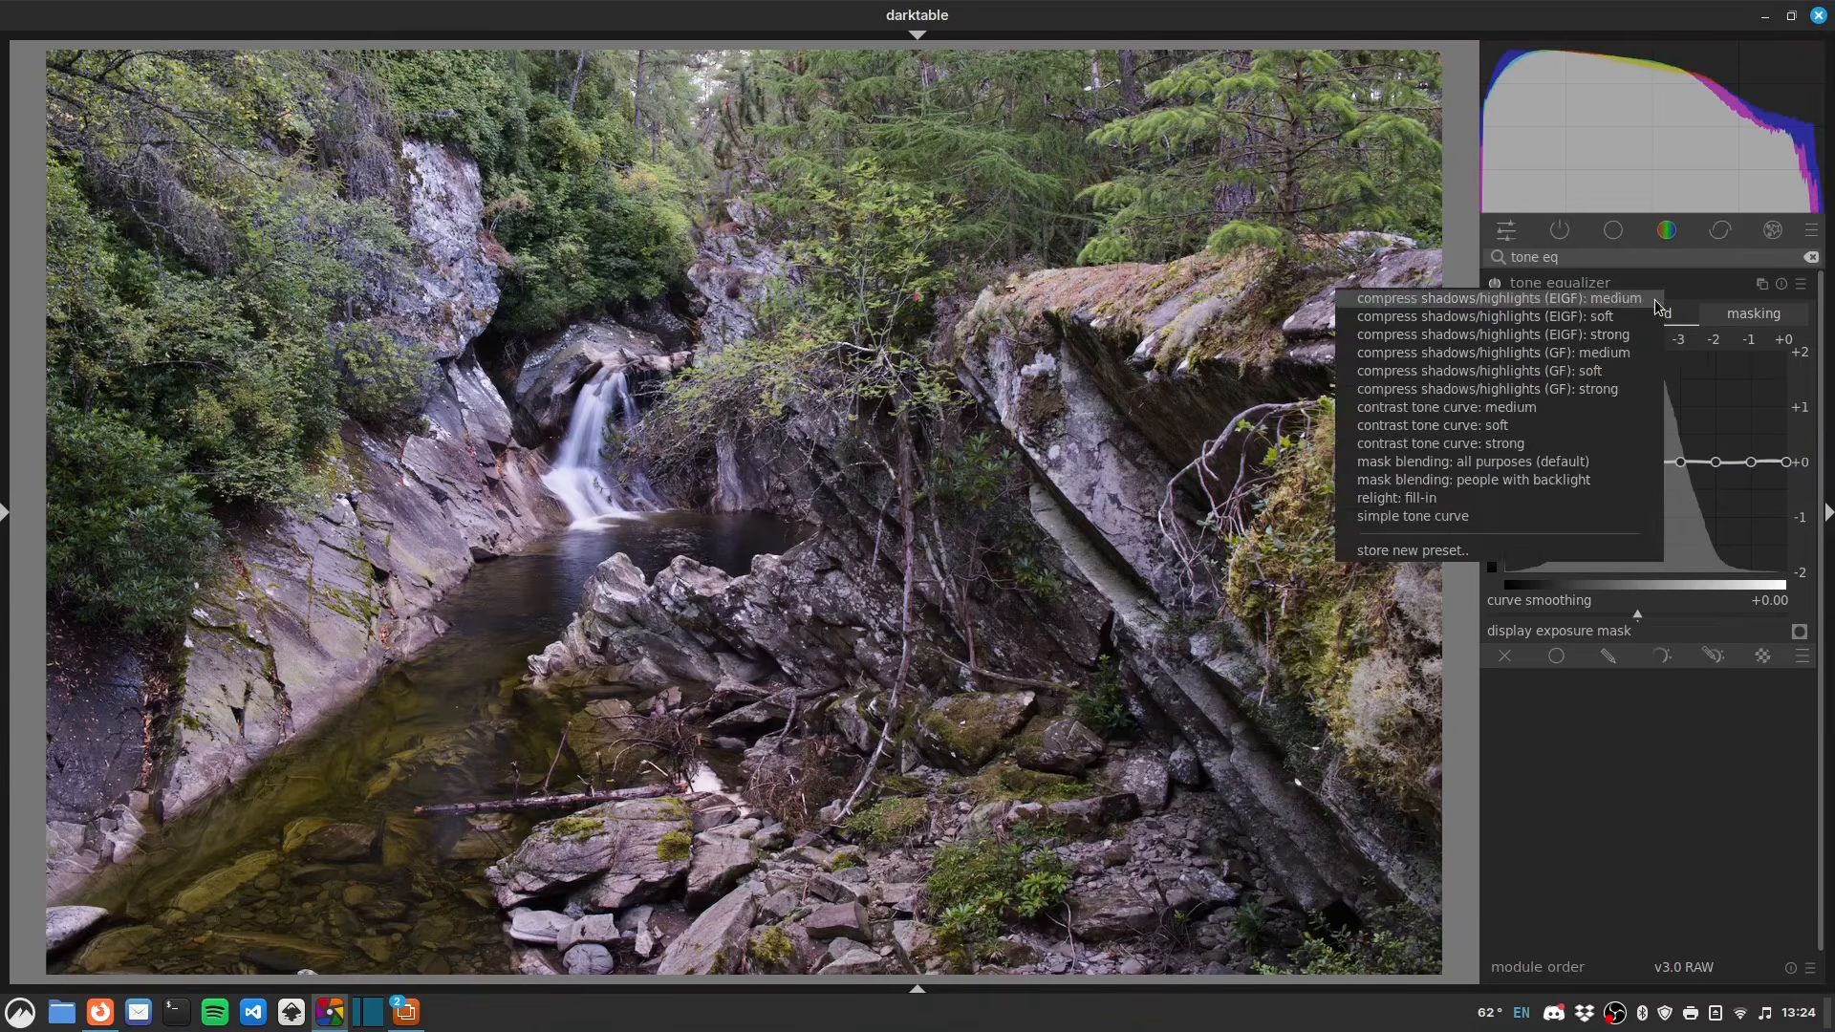
pyautogui.click(1625, 423)
pyautogui.moveTo(1587, 483); pyautogui.dragTo(1506, 474)
pyautogui.moveTo(1683, 443)
pyautogui.mouseDown()
pyautogui.moveTo(1784, 443)
pyautogui.moveTo(1712, 452)
pyautogui.mouseUp()
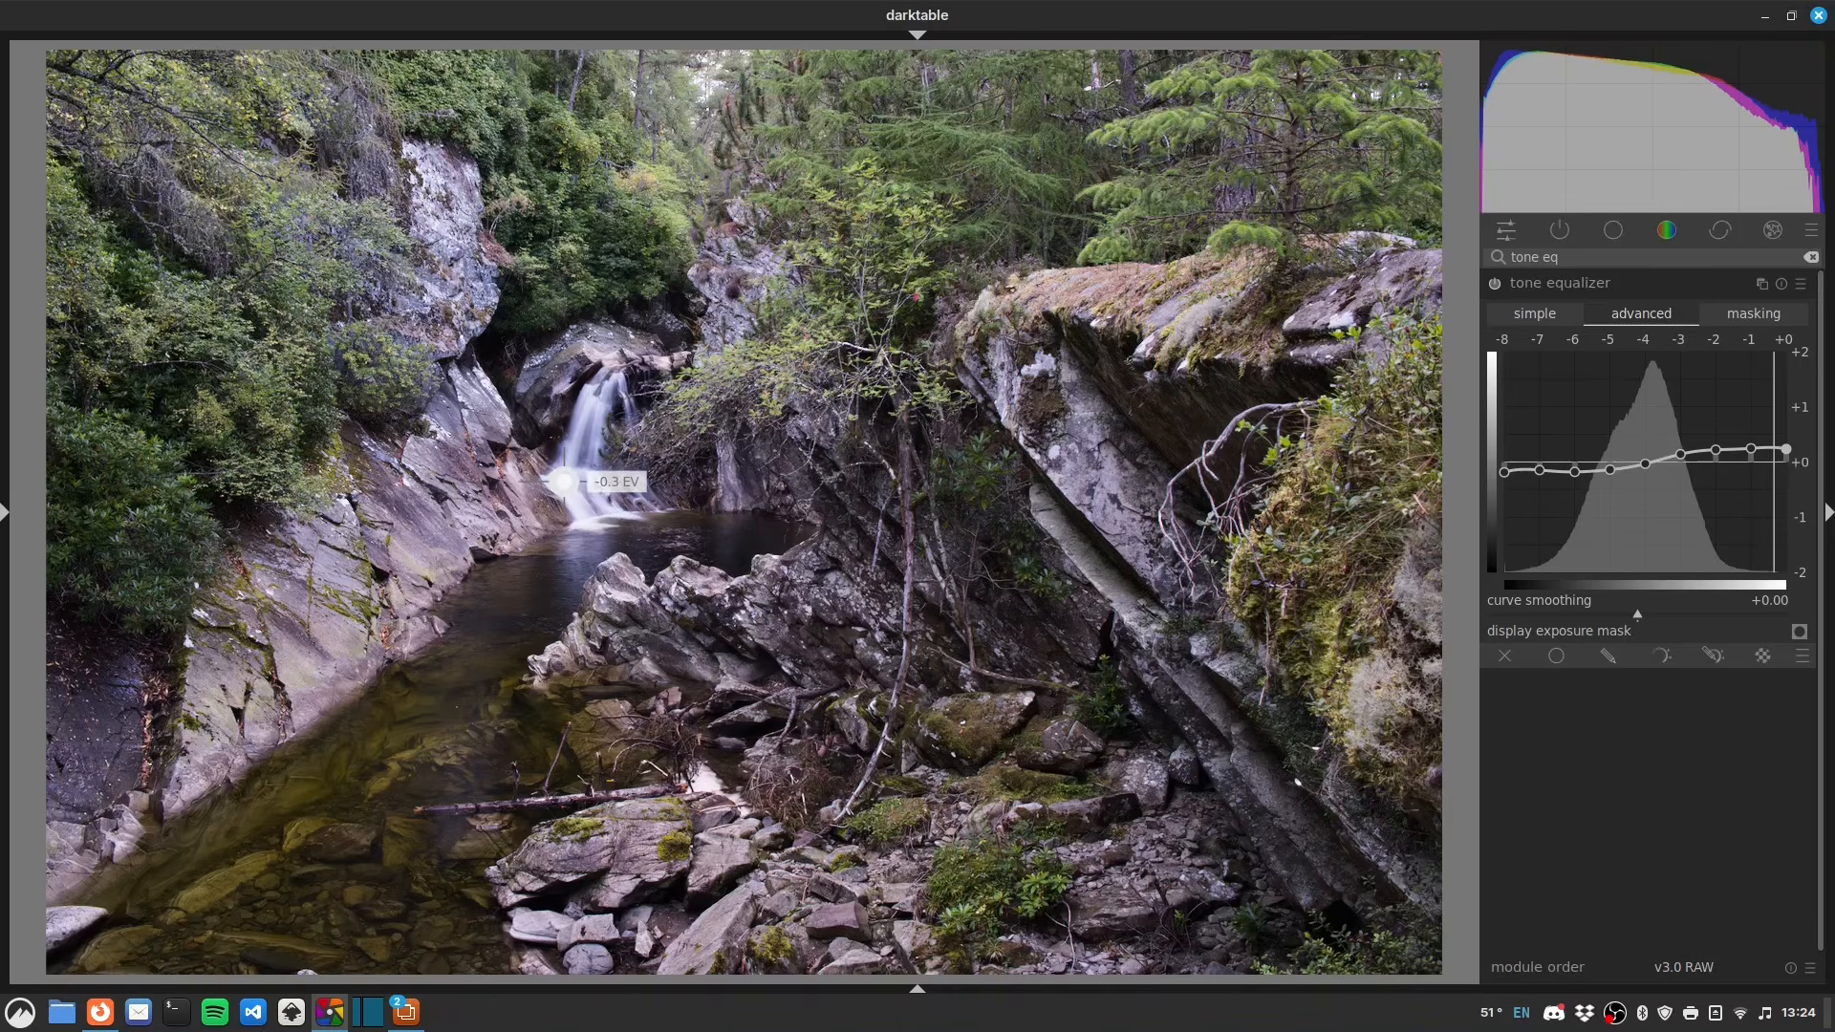
# - Fine-tune the tone equalizer directly on the brightest water of the waterfall, lowering the curve's highlight end to around zero
pyautogui.scroll(-3, 563, 482)
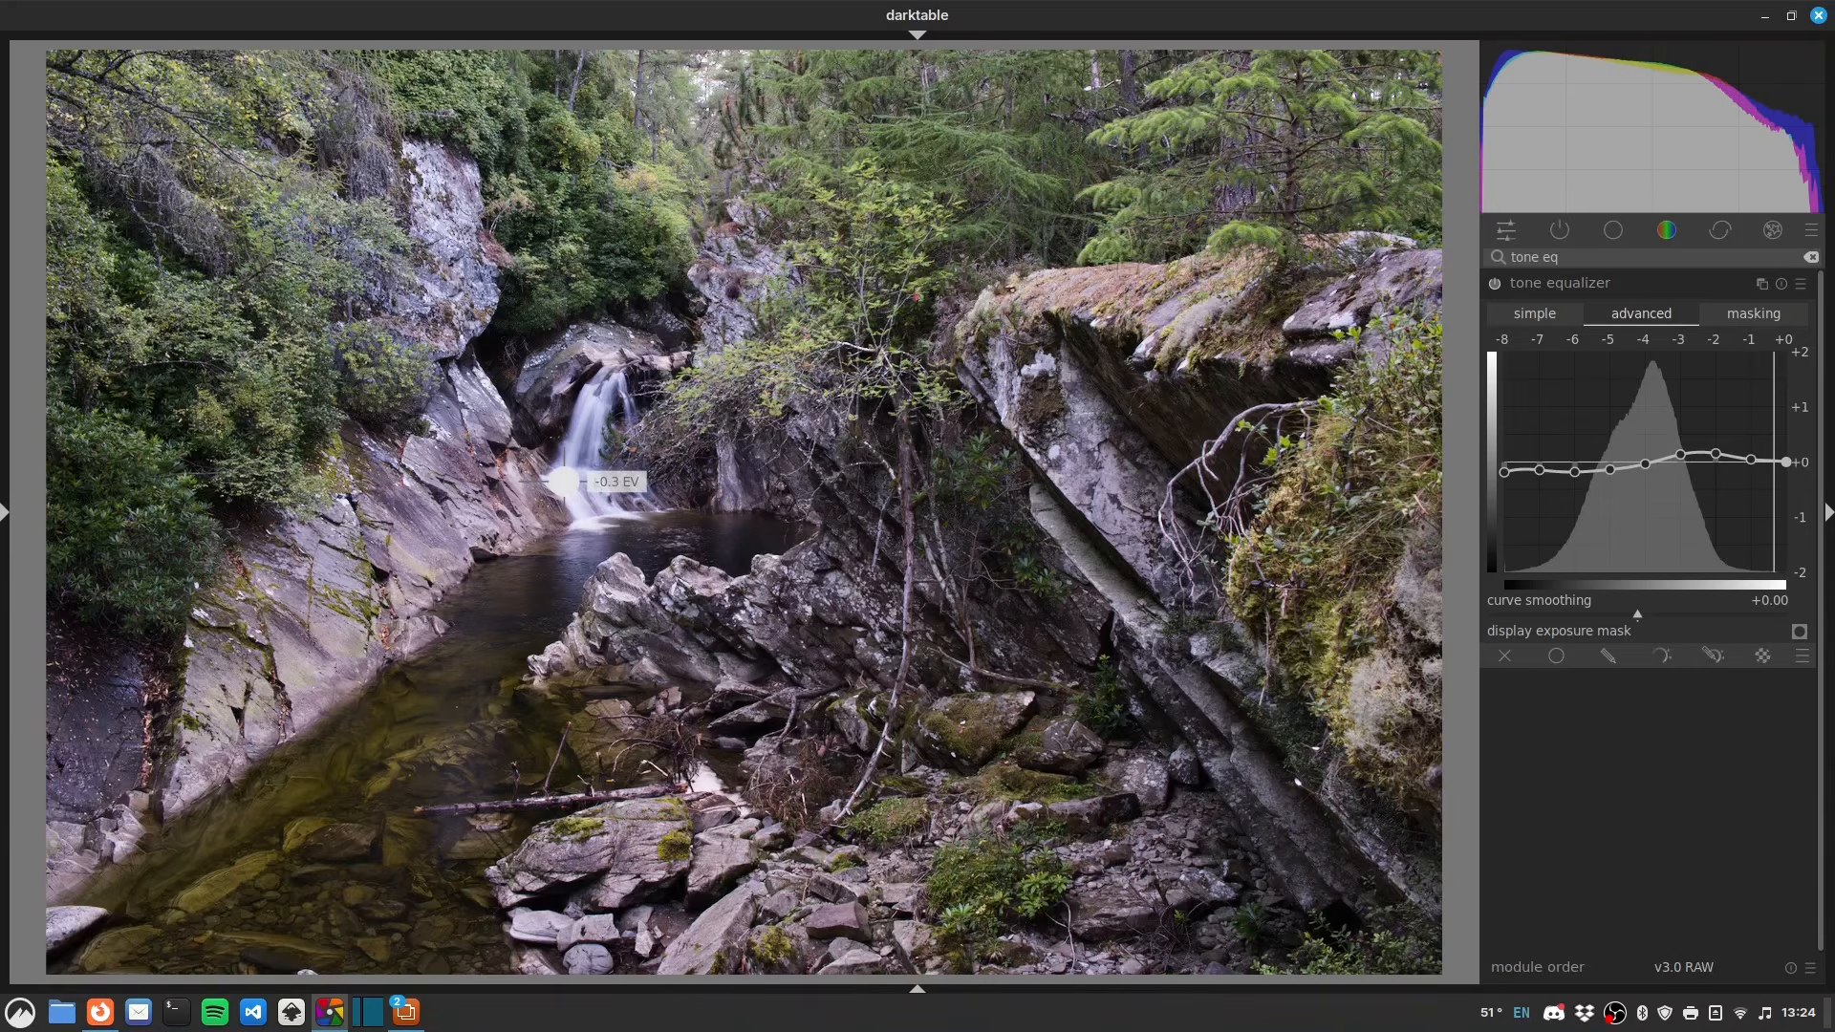
pyautogui.scroll(-1, 563, 481)
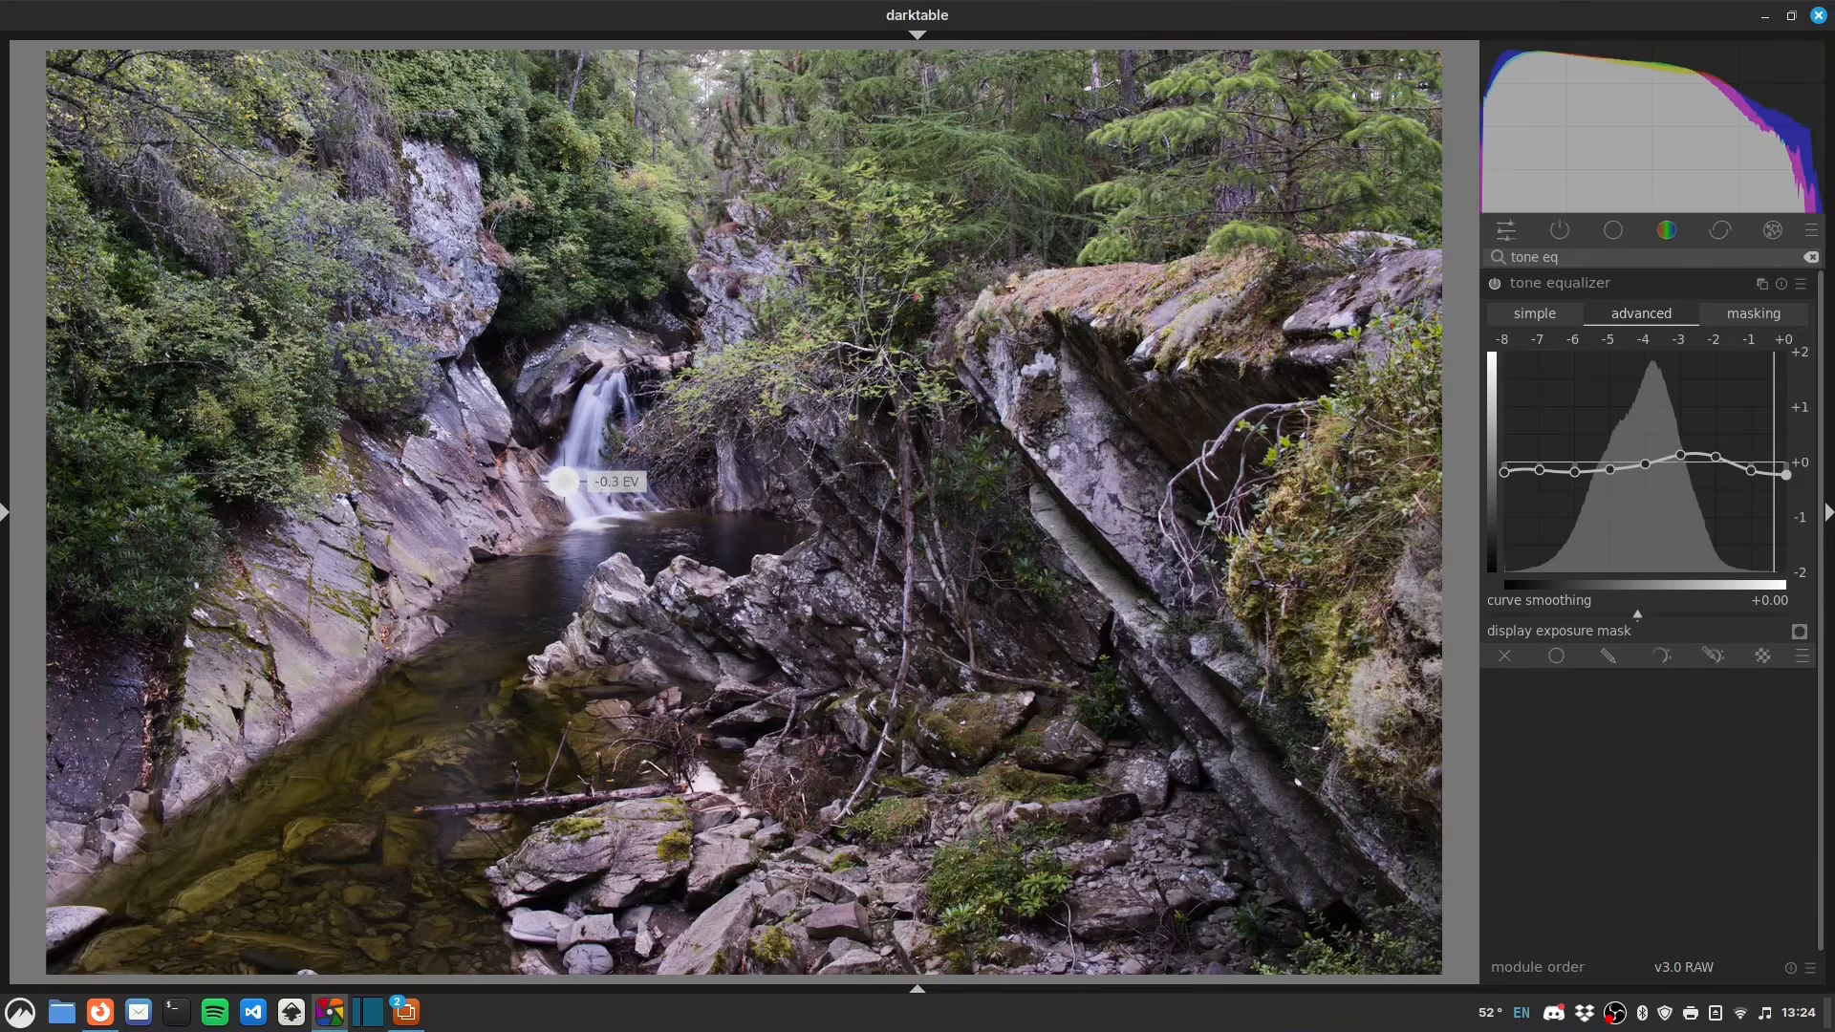
pyautogui.scroll(1, 564, 482)
pyautogui.scroll(2, 564, 468)
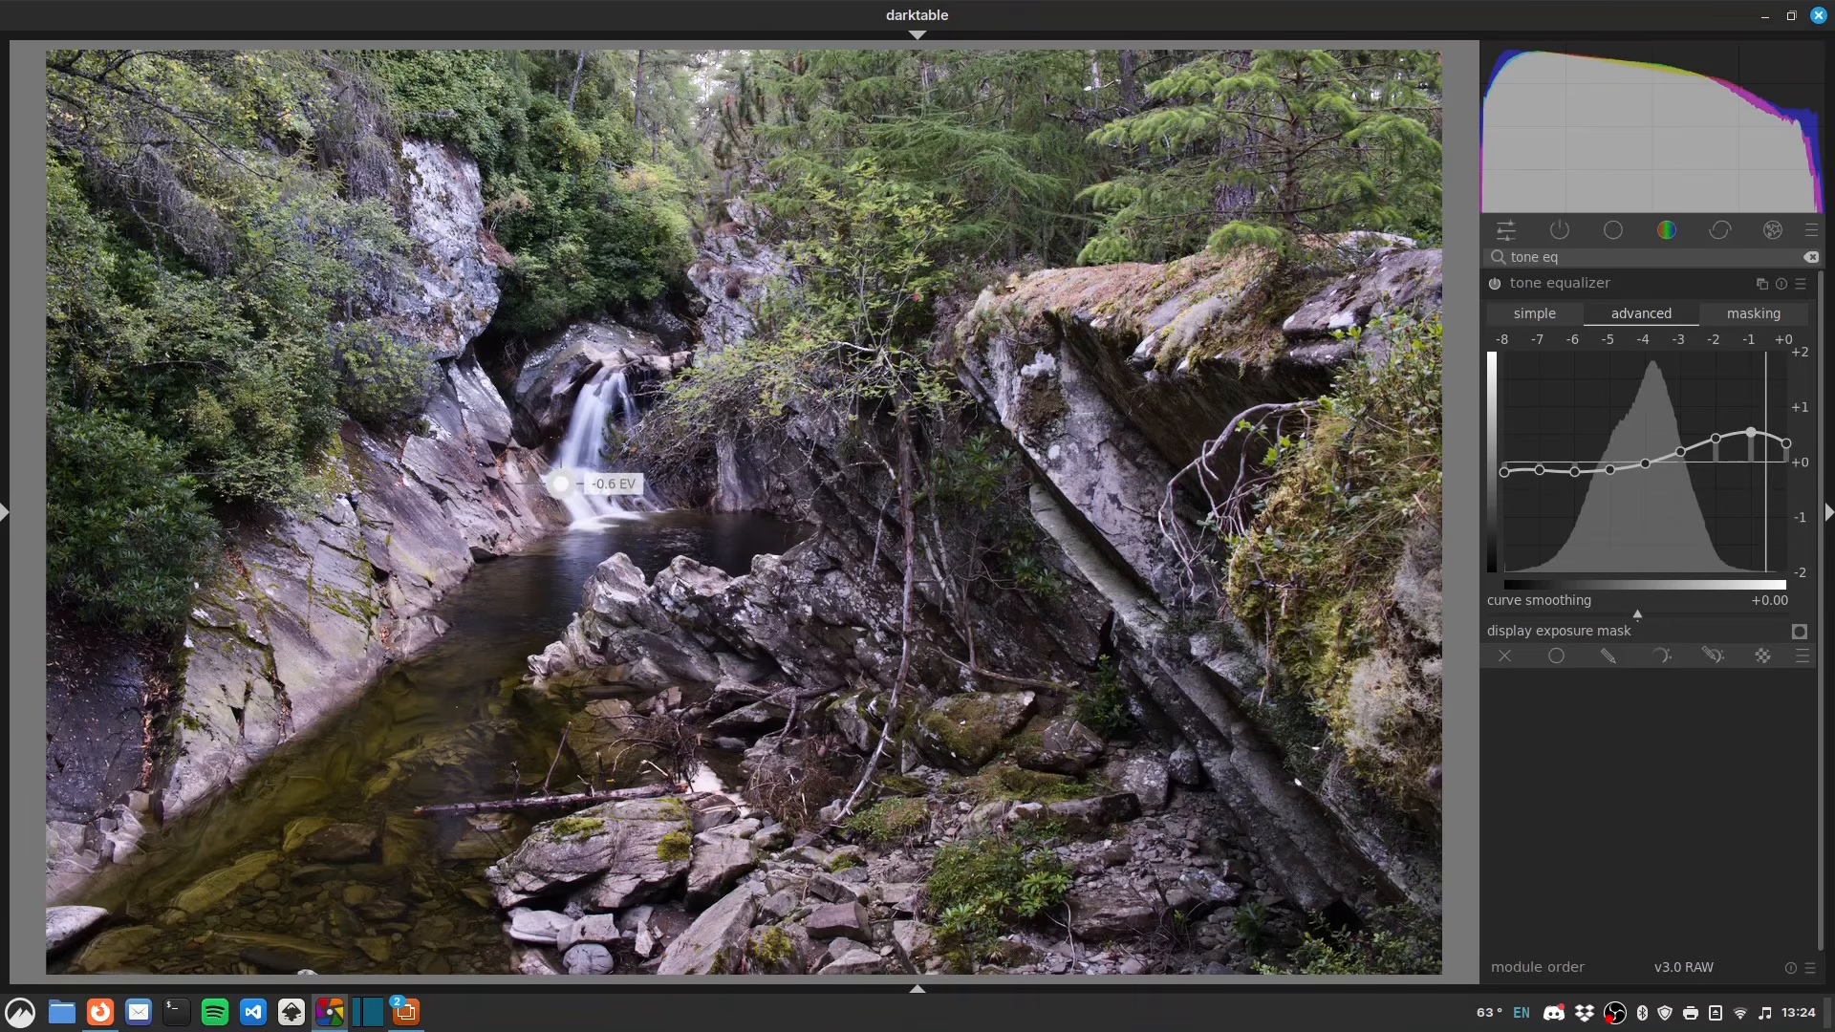
pyautogui.scroll(-1, 564, 473)
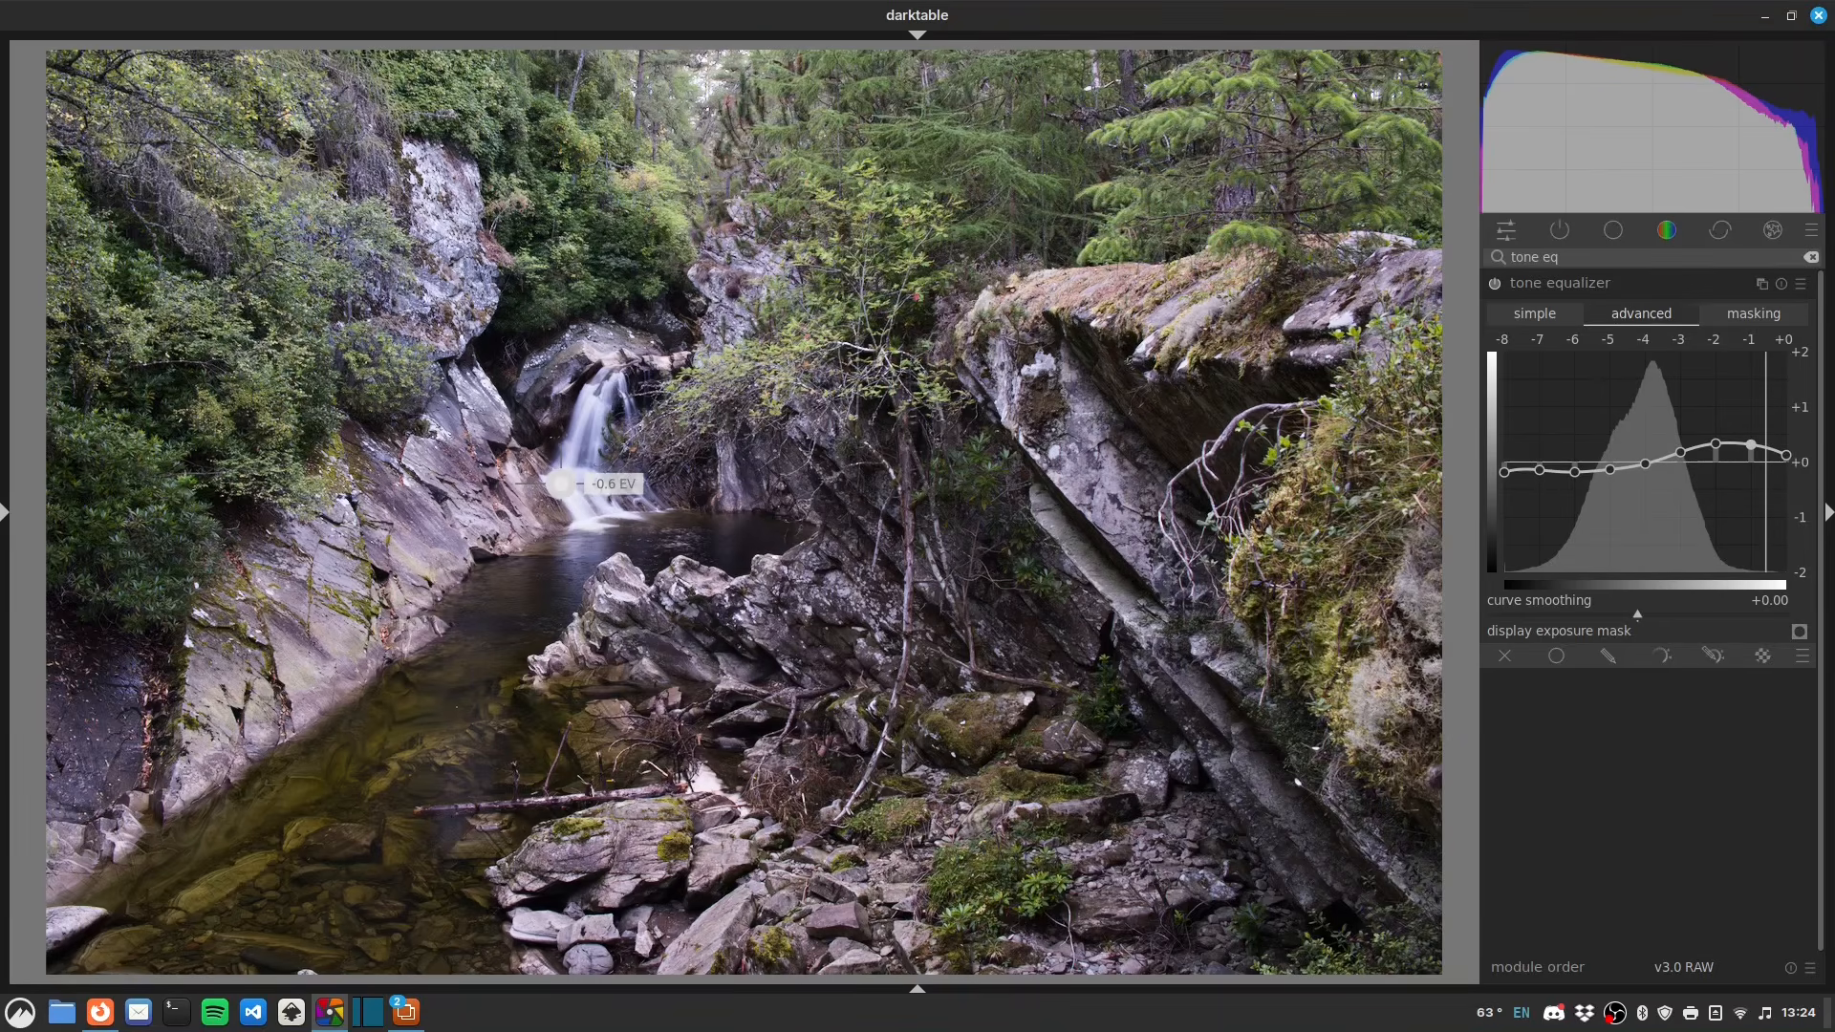
pyautogui.scroll(-1, 561, 484)
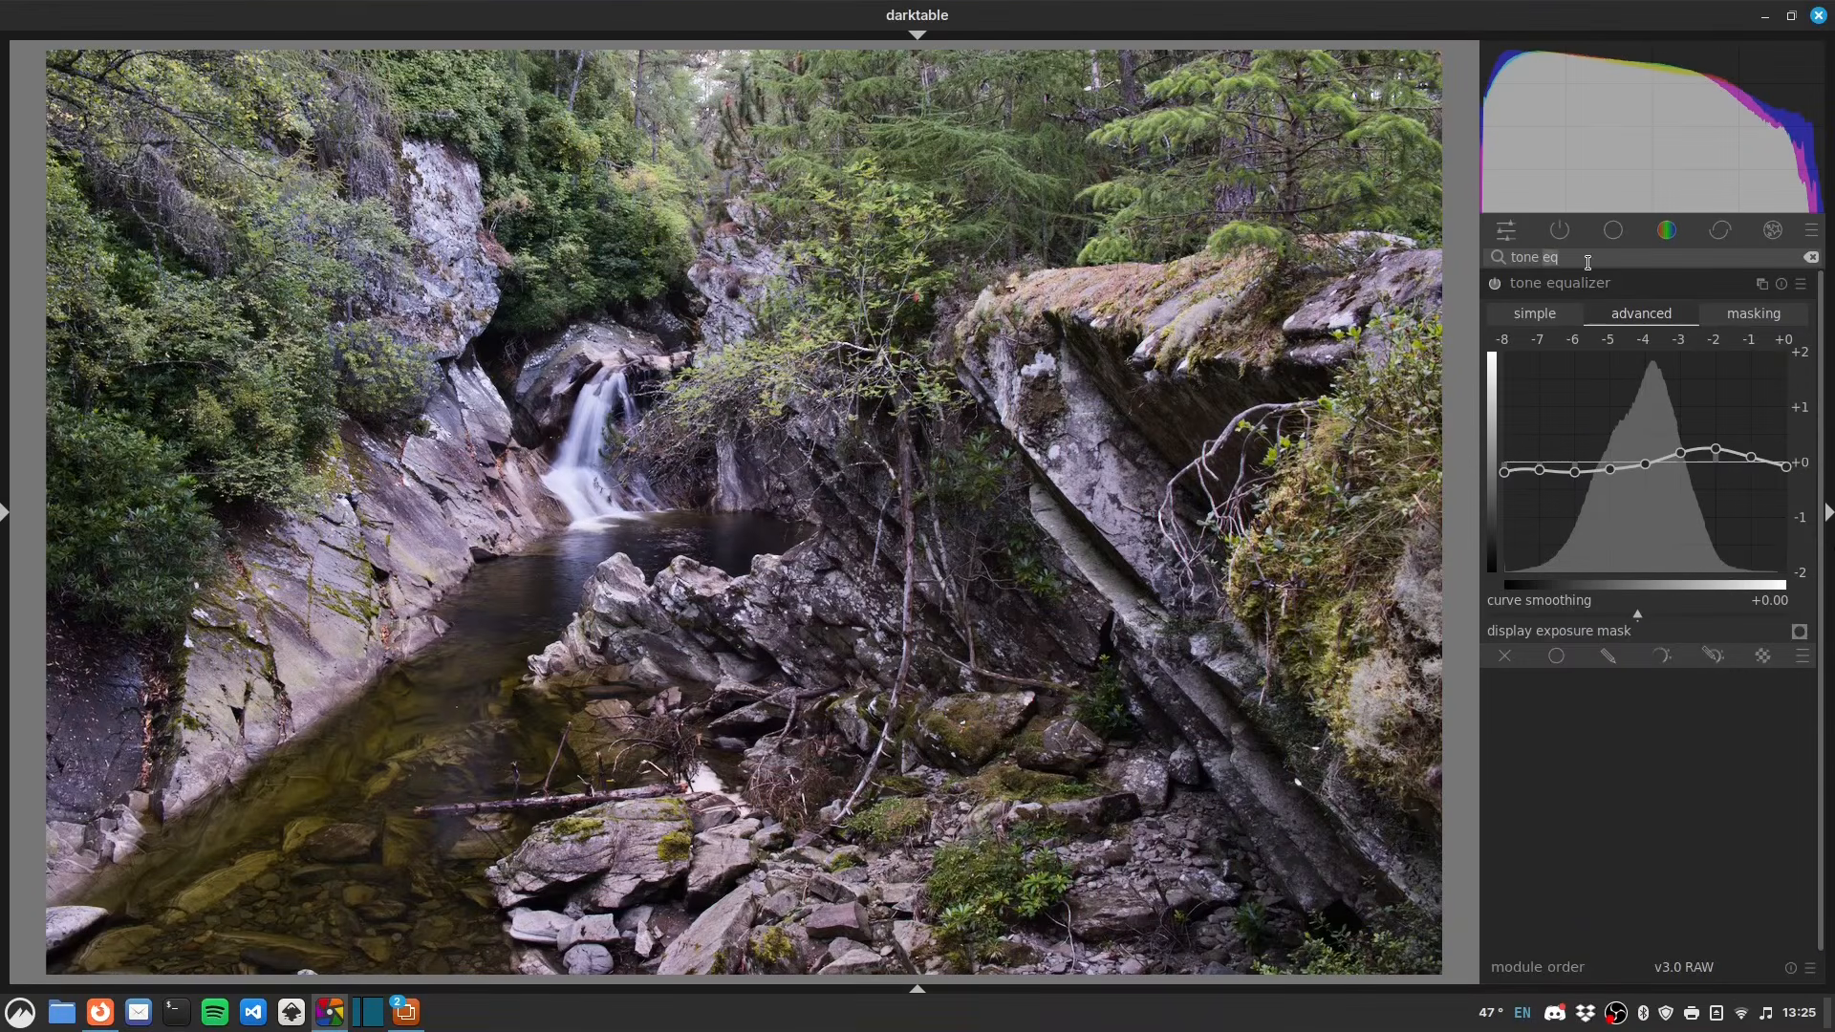
# - Search the modules for "color eq" and expand color equalizer
pyautogui.press('BackSpace')
pyautogui.press('BackSpace')
pyautogui.press('BackSpace')
pyautogui.press('BackSpace')
pyautogui.press('BackSpace')
pyautogui.press('BackSpace')
pyautogui.press('BackSpace')
pyautogui.write('color ')
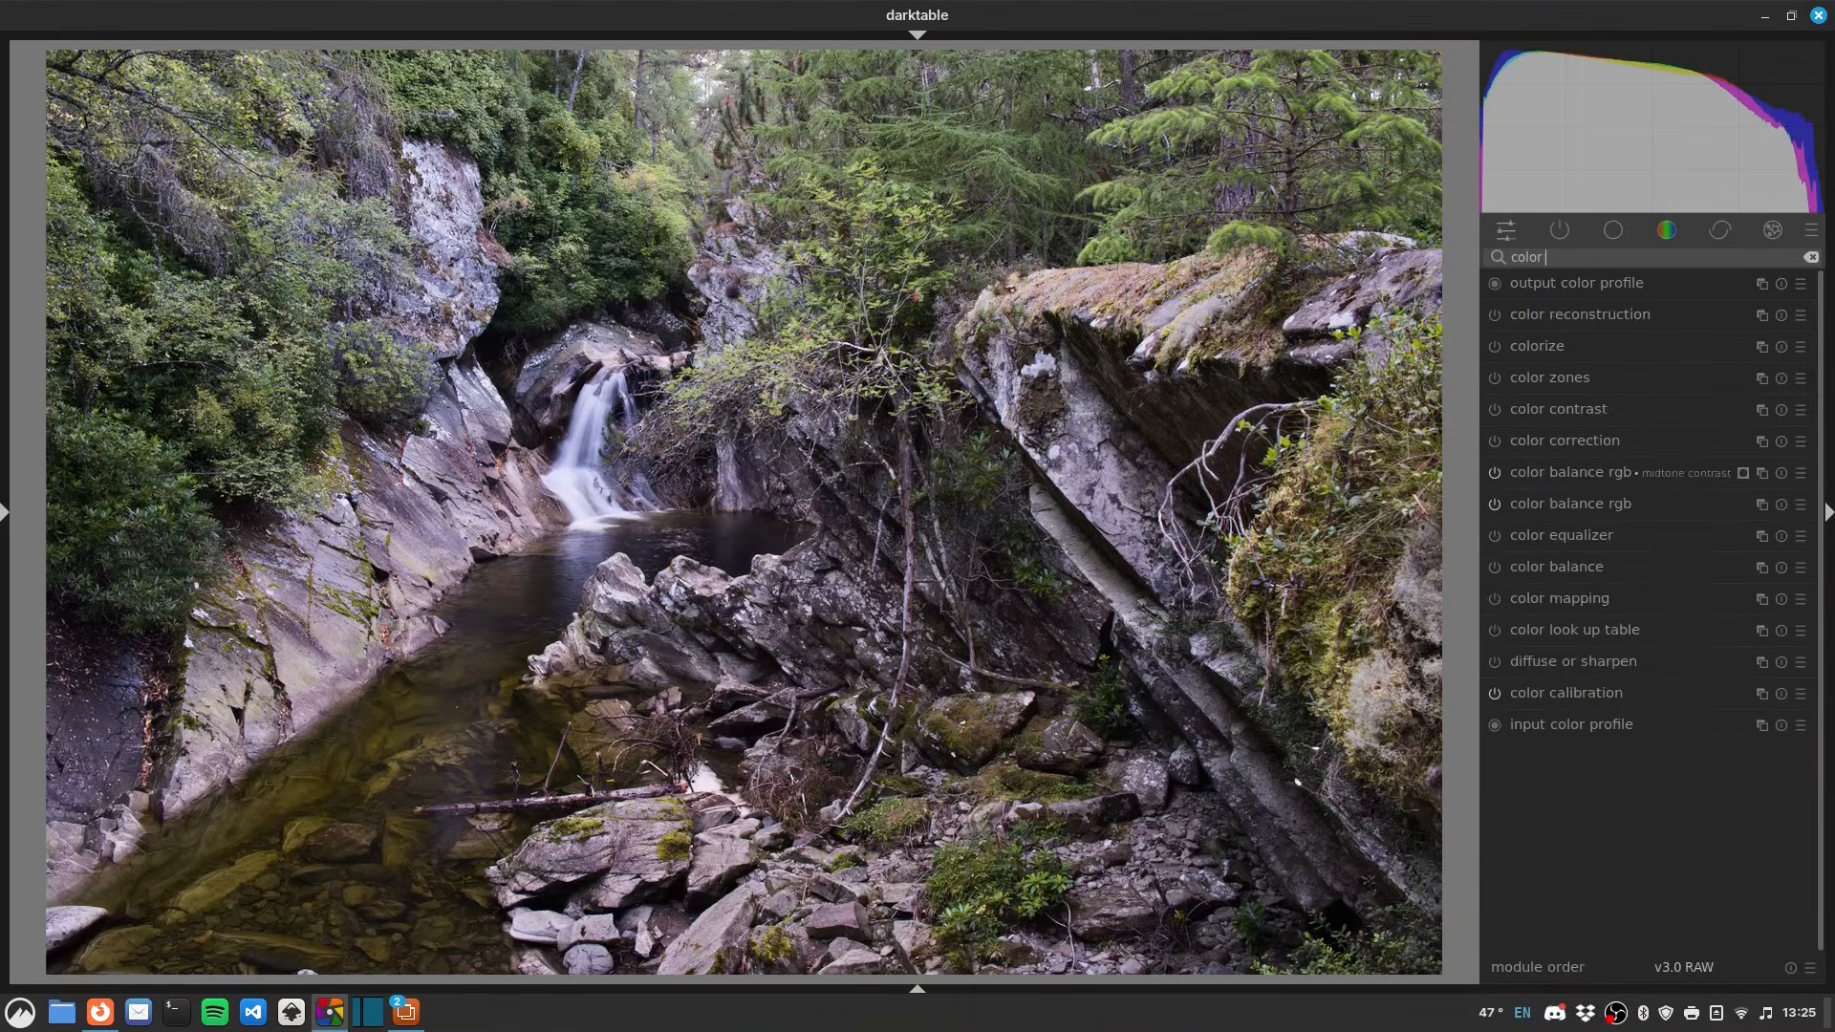
pyautogui.write('rqq')
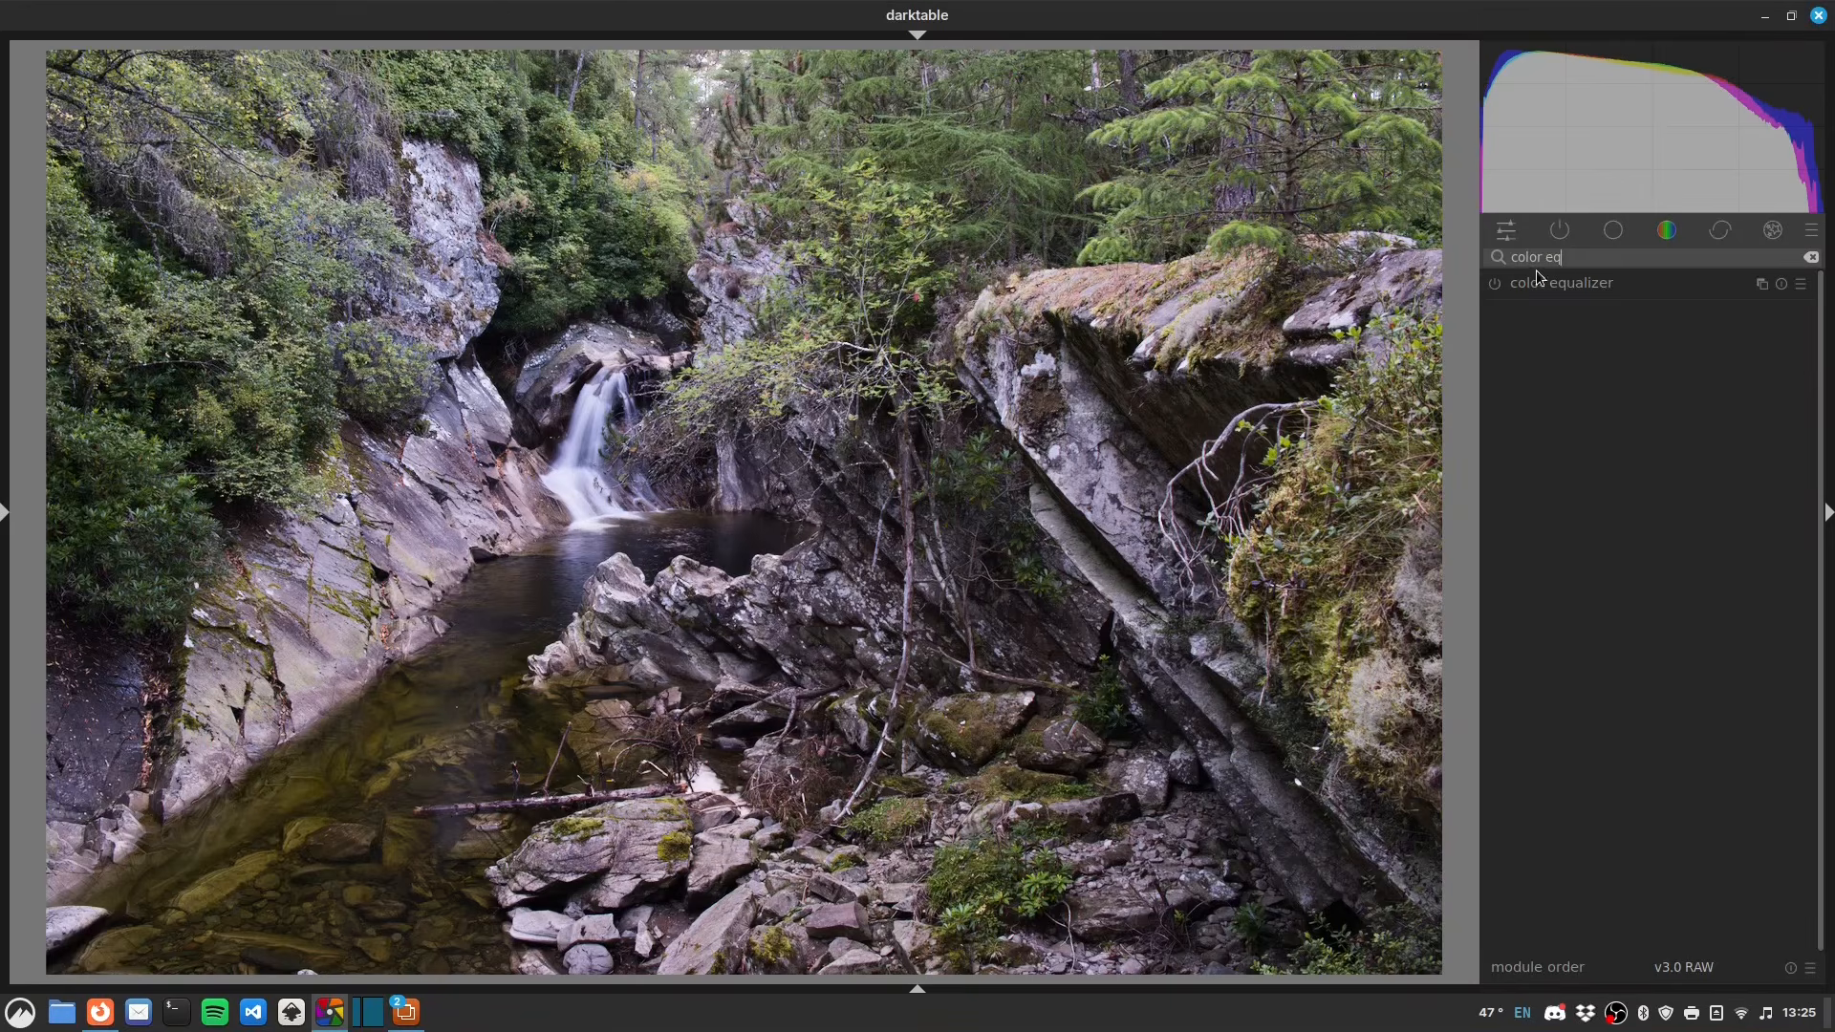
pyautogui.click(1542, 284)
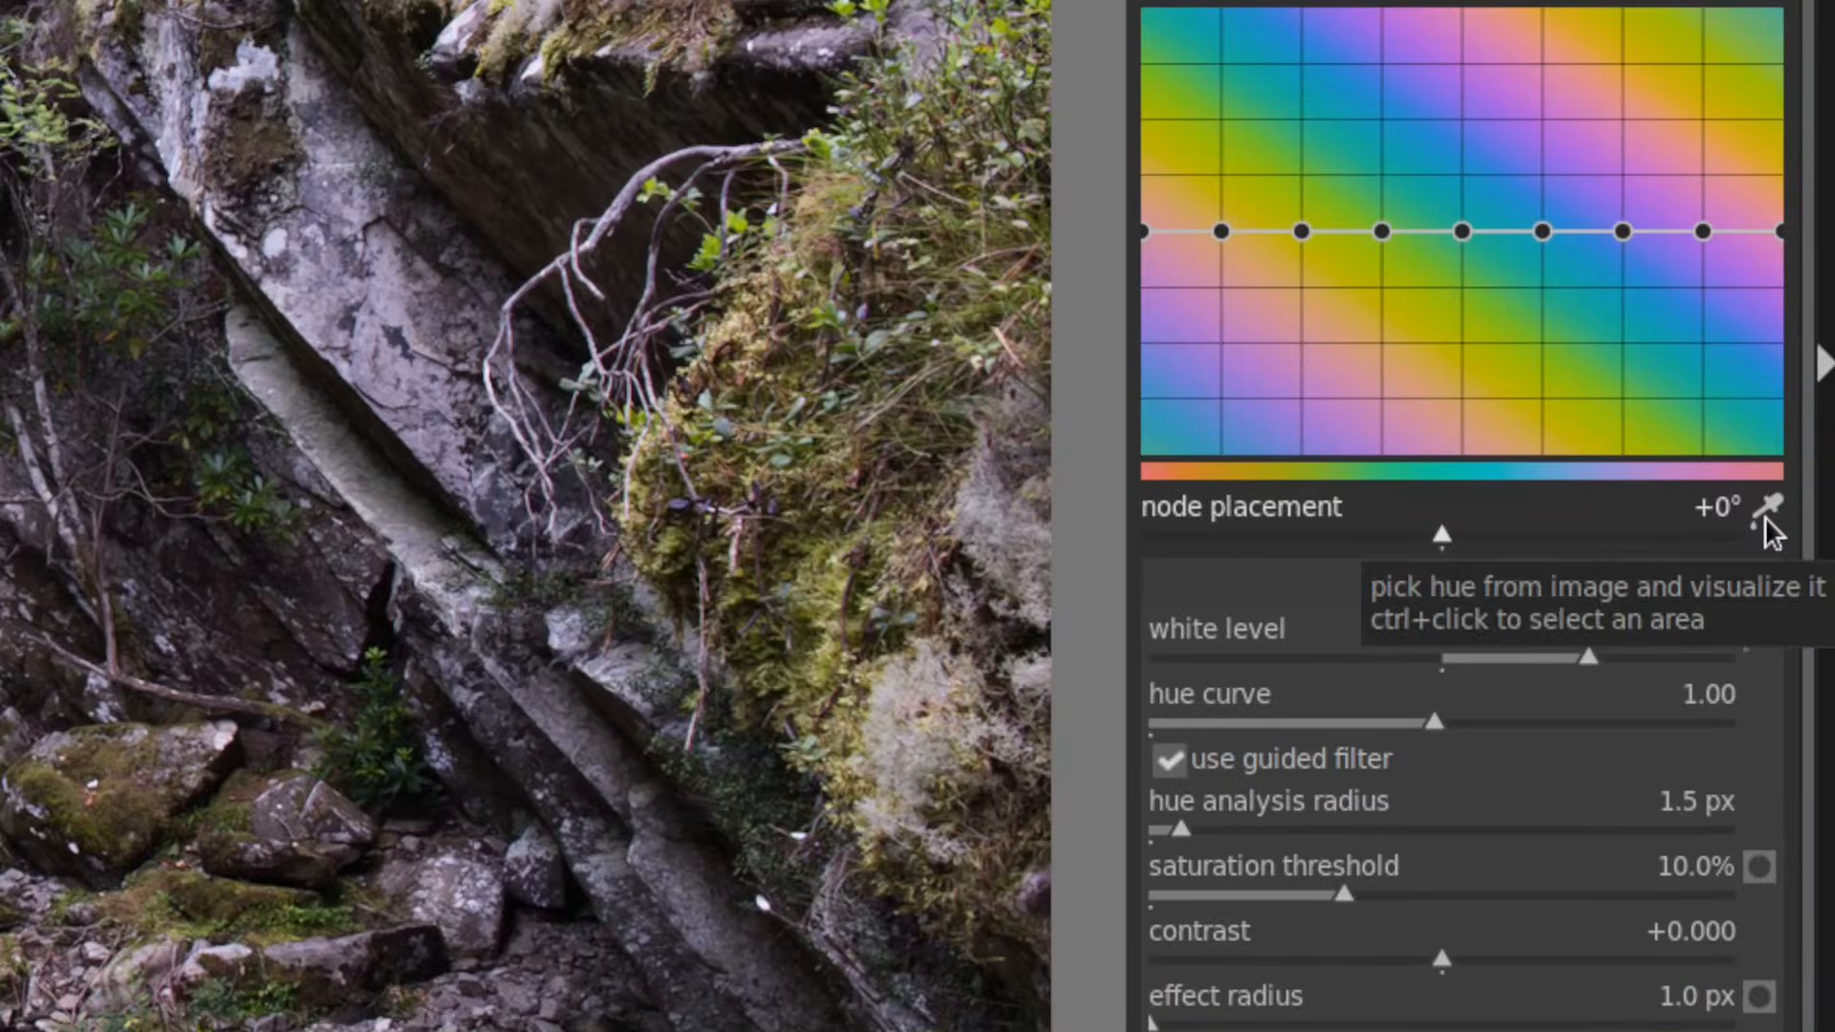
# - Sample the hue of the dark green foliage above the waterfall and set color equalizer's node placement to +17°
pyautogui.hotkey('shift', 'z')
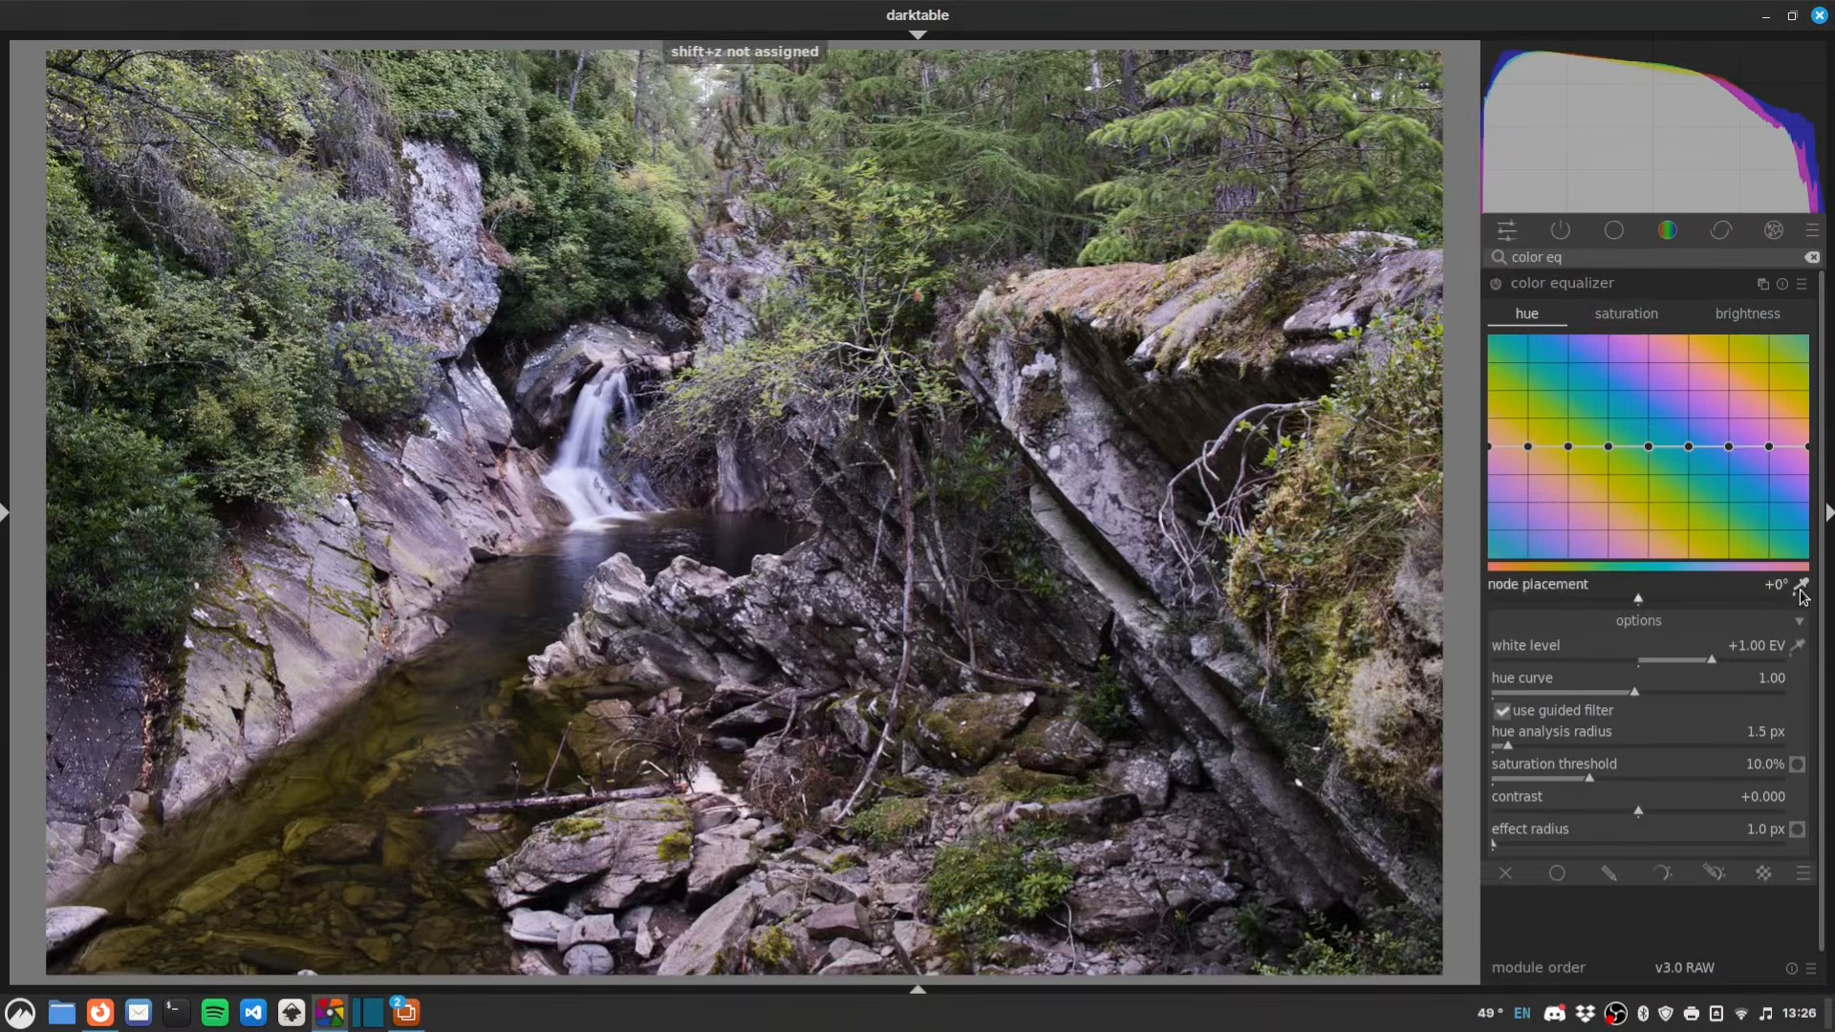
pyautogui.click(1800, 591)
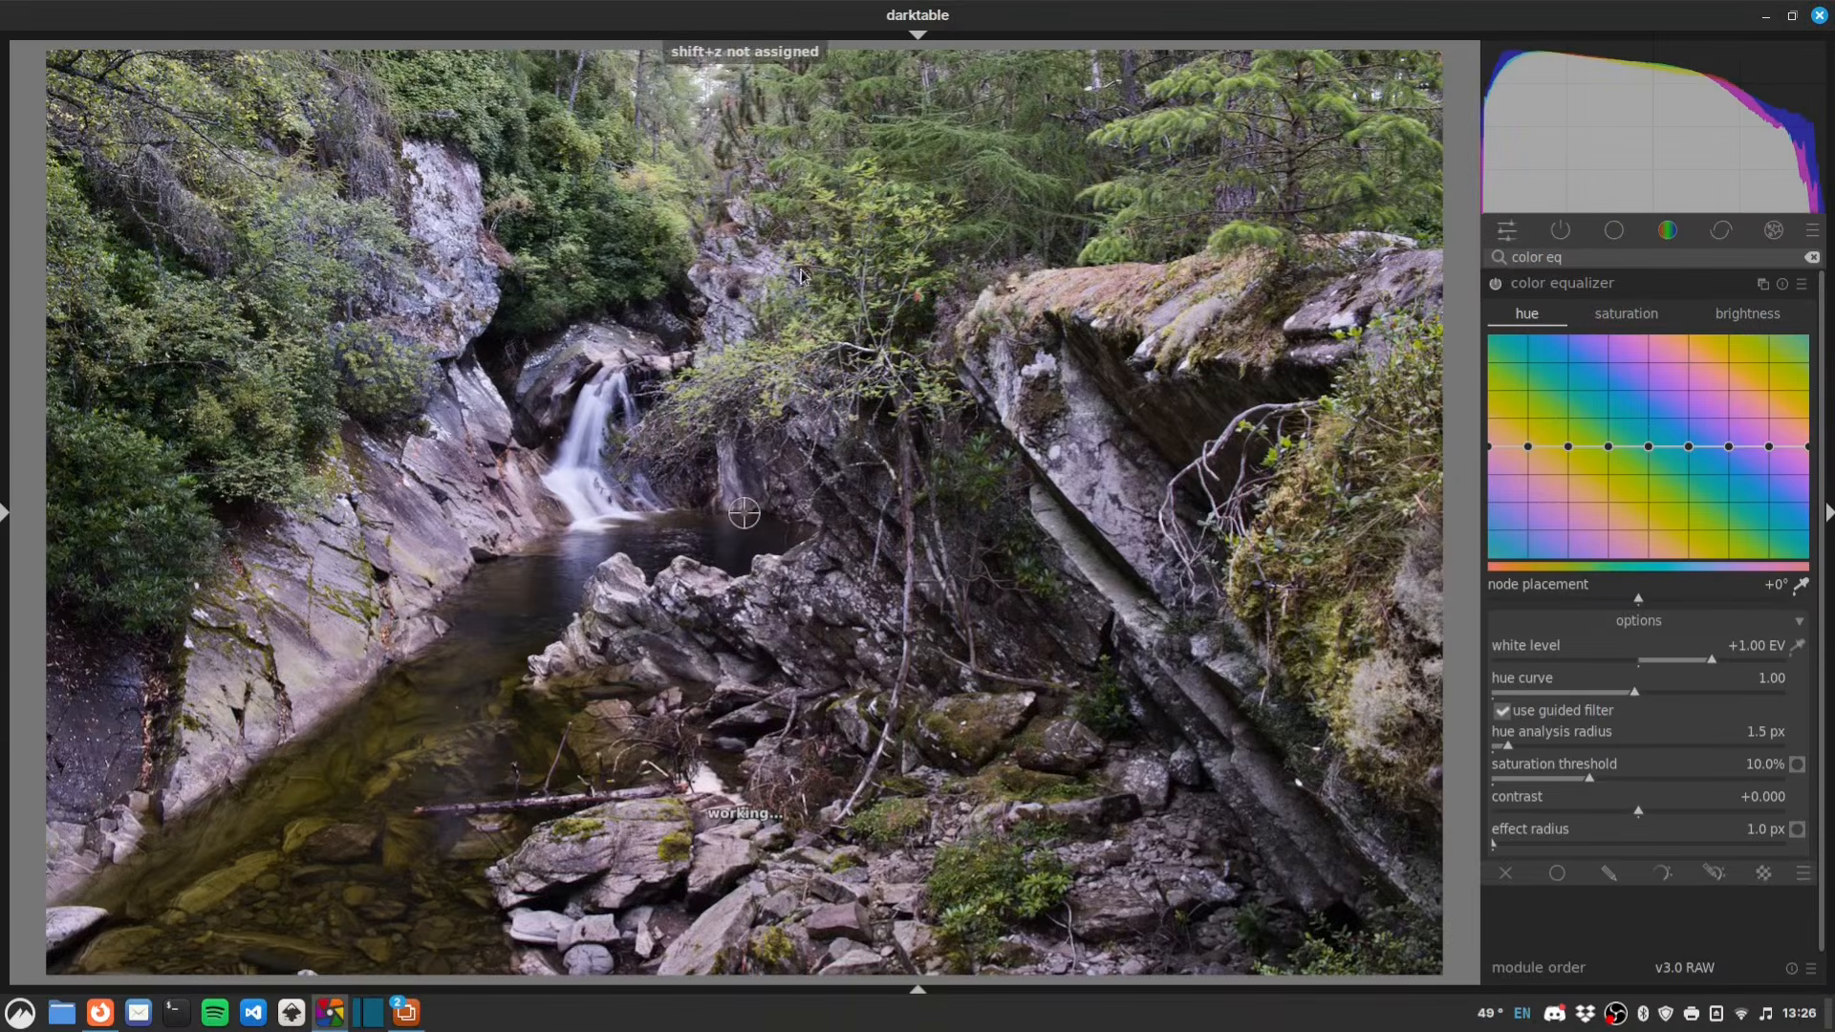
pyautogui.moveTo(623, 227); pyautogui.dragTo(597, 230)
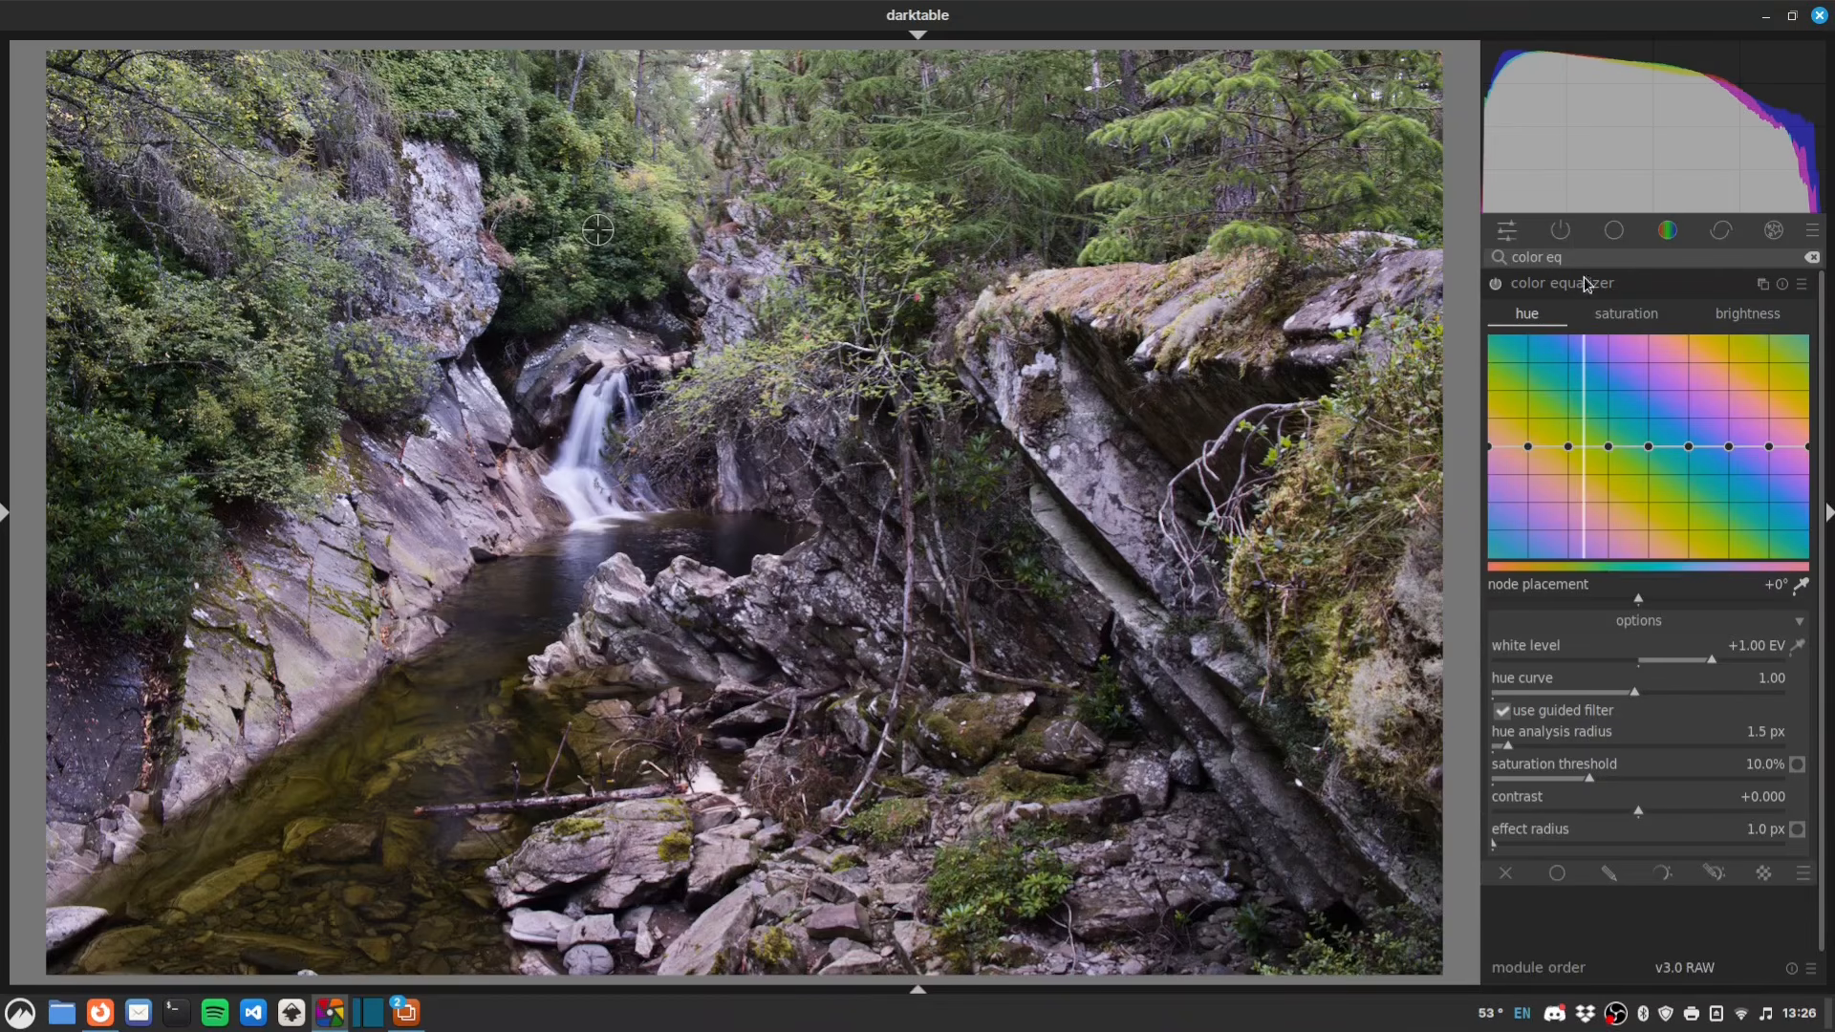
pyautogui.moveTo(1647, 594); pyautogui.dragTo(1741, 593)
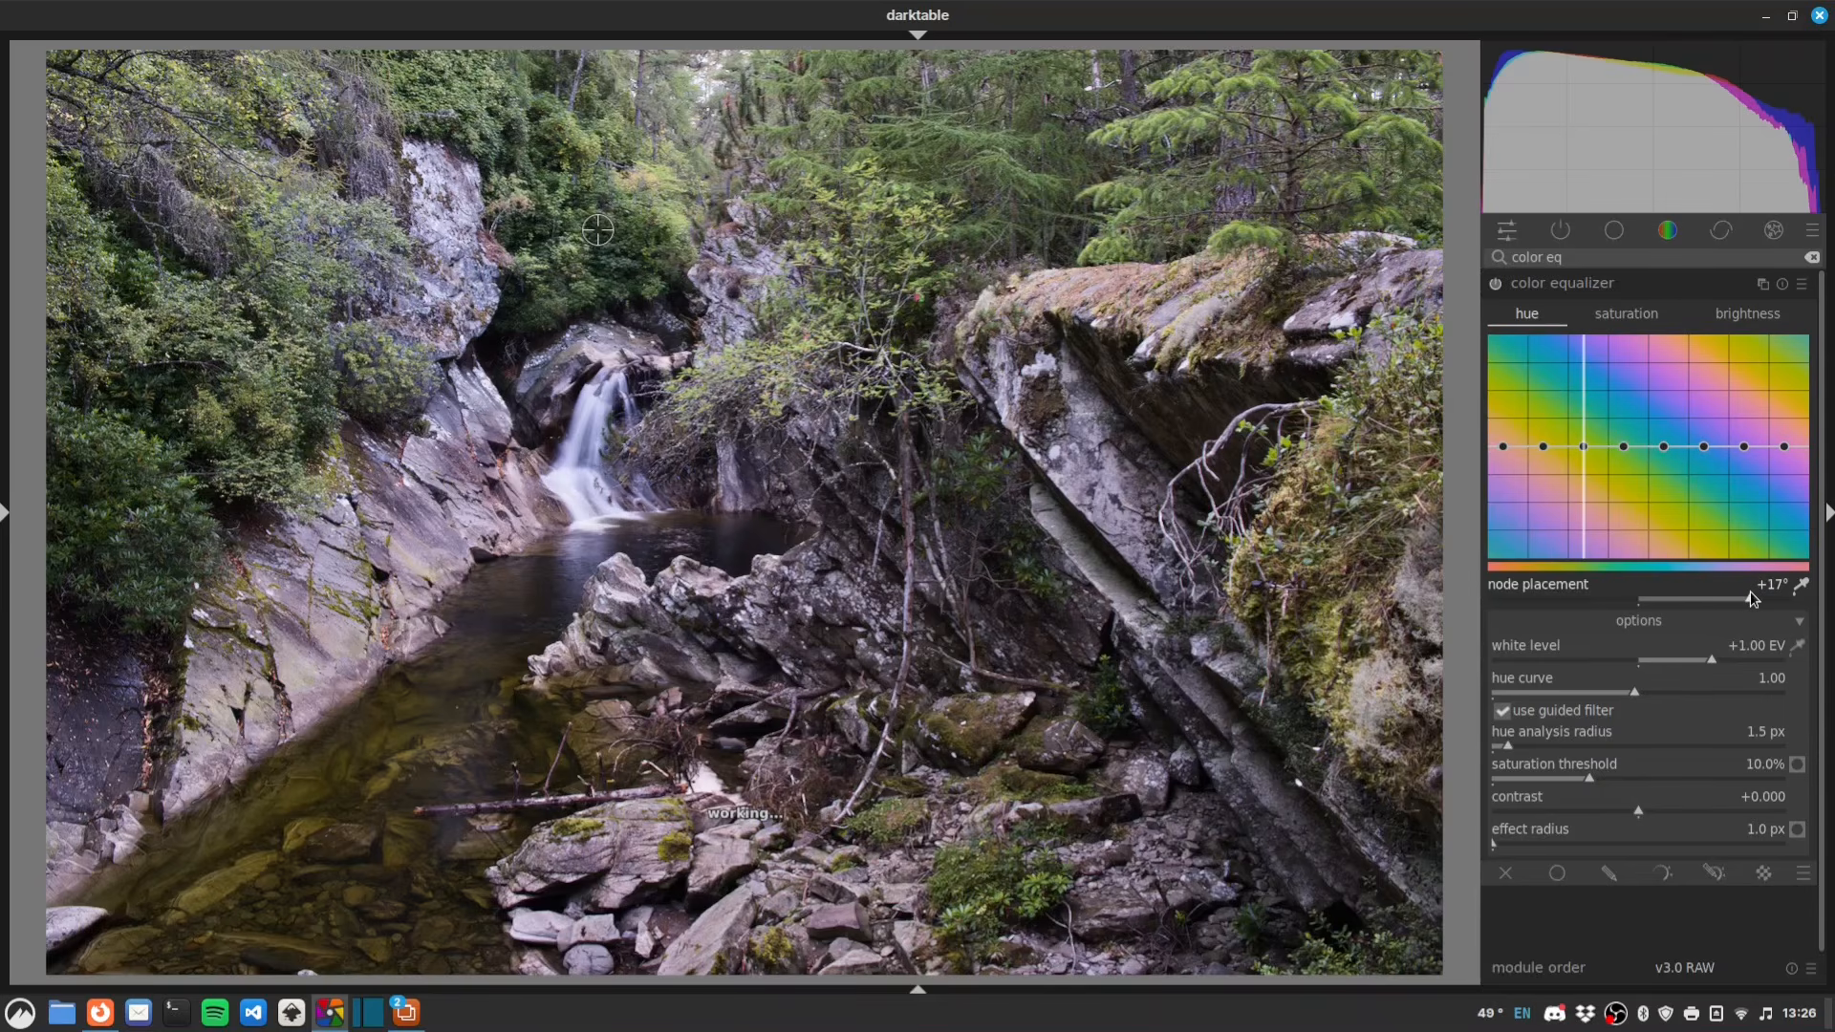
# - In color equalizer, slightly lower the hue node at the sampled foliage hue and slightly raise its saturation node
pyautogui.moveTo(1585, 449); pyautogui.dragTo(1585, 455)
pyautogui.click(1625, 315)
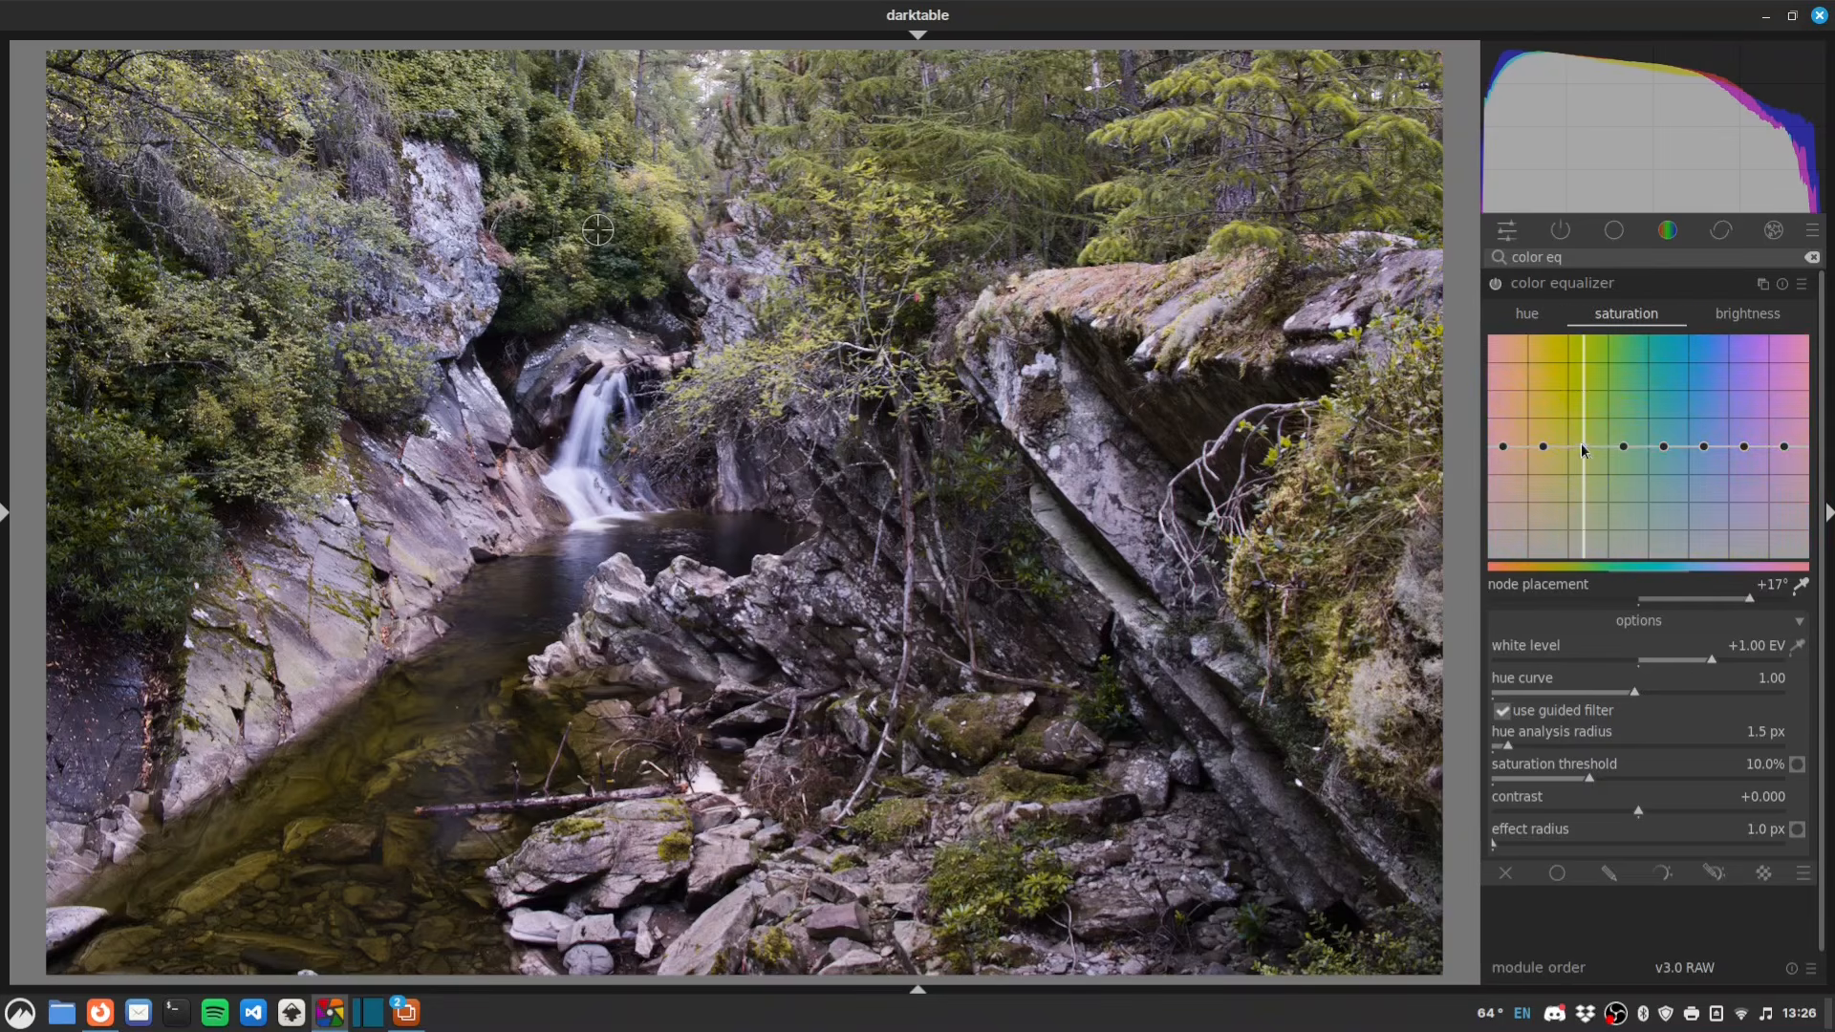
pyautogui.moveTo(1583, 444); pyautogui.dragTo(1585, 438)
# - Try adjusting the brightness node at the sampled foliage hue and review the hue and saturation curves
pyautogui.click(1747, 313)
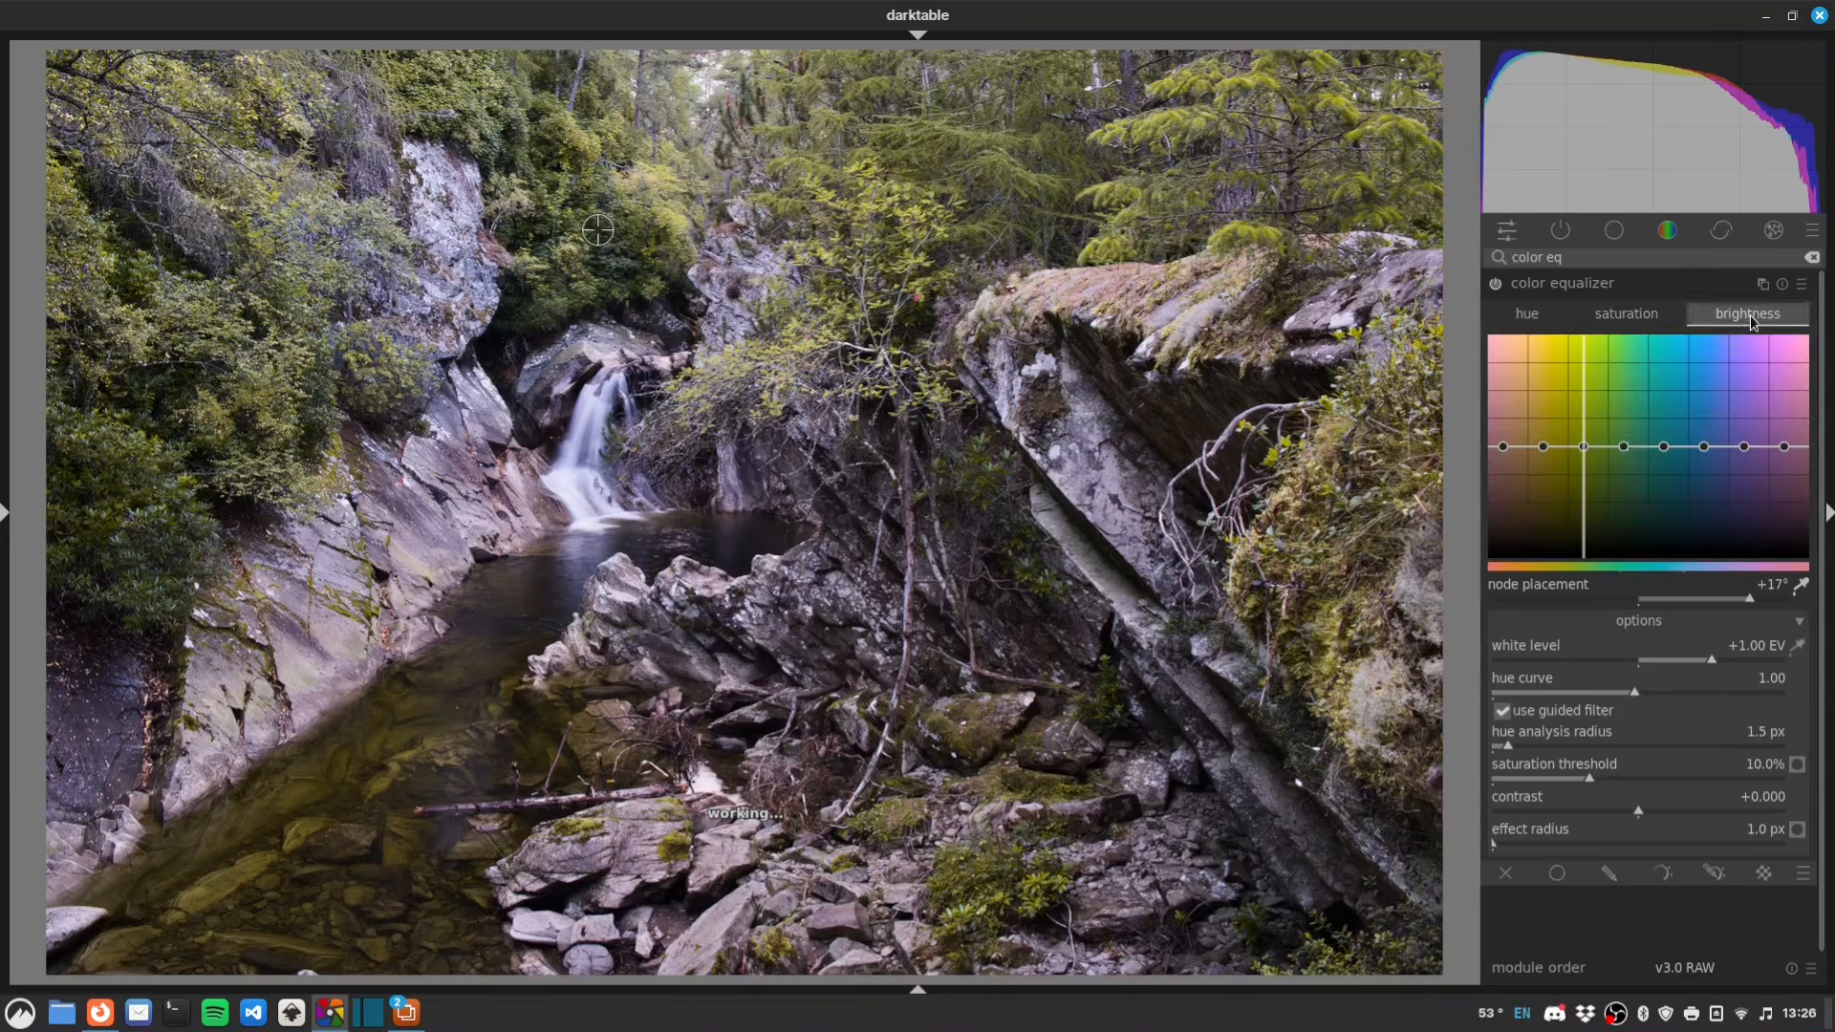
pyautogui.moveTo(1584, 446)
pyautogui.mouseDown()
pyautogui.moveTo(1583, 536)
pyautogui.moveTo(1583, 351)
pyautogui.moveTo(1584, 478)
pyautogui.moveTo(1588, 448)
pyautogui.mouseUp()
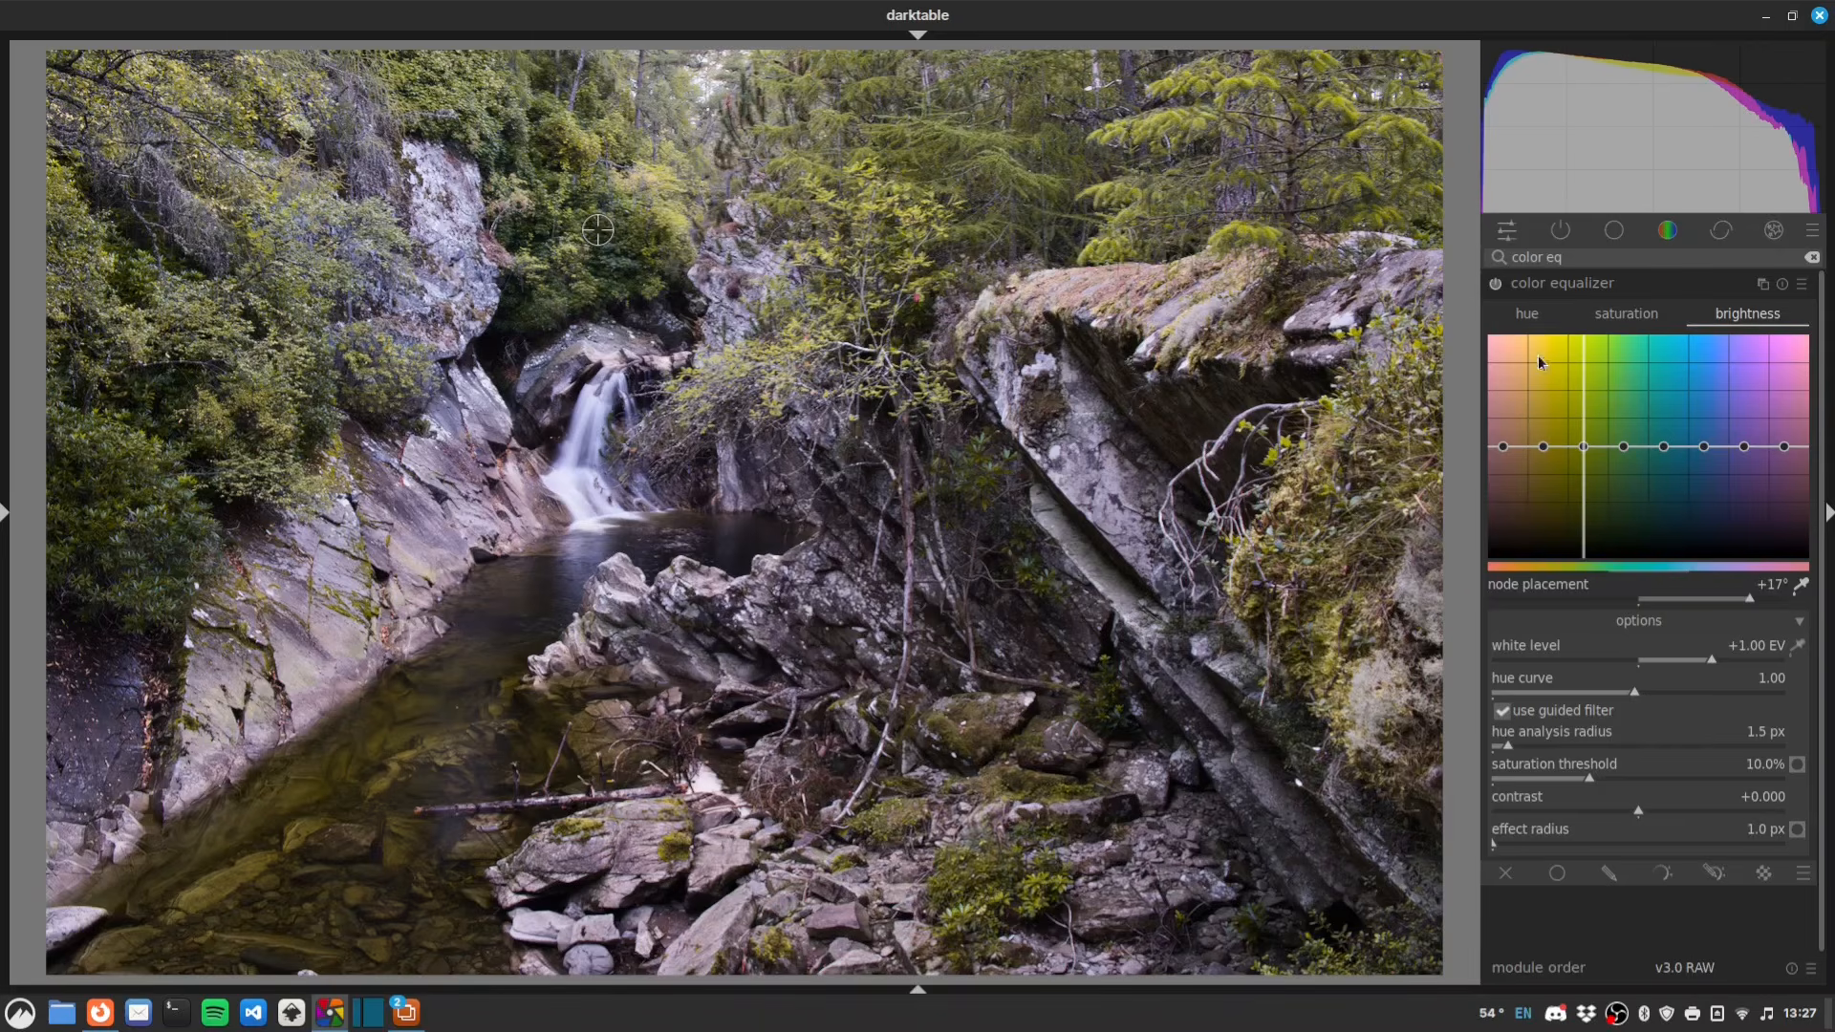
pyautogui.click(1608, 314)
pyautogui.click(1545, 315)
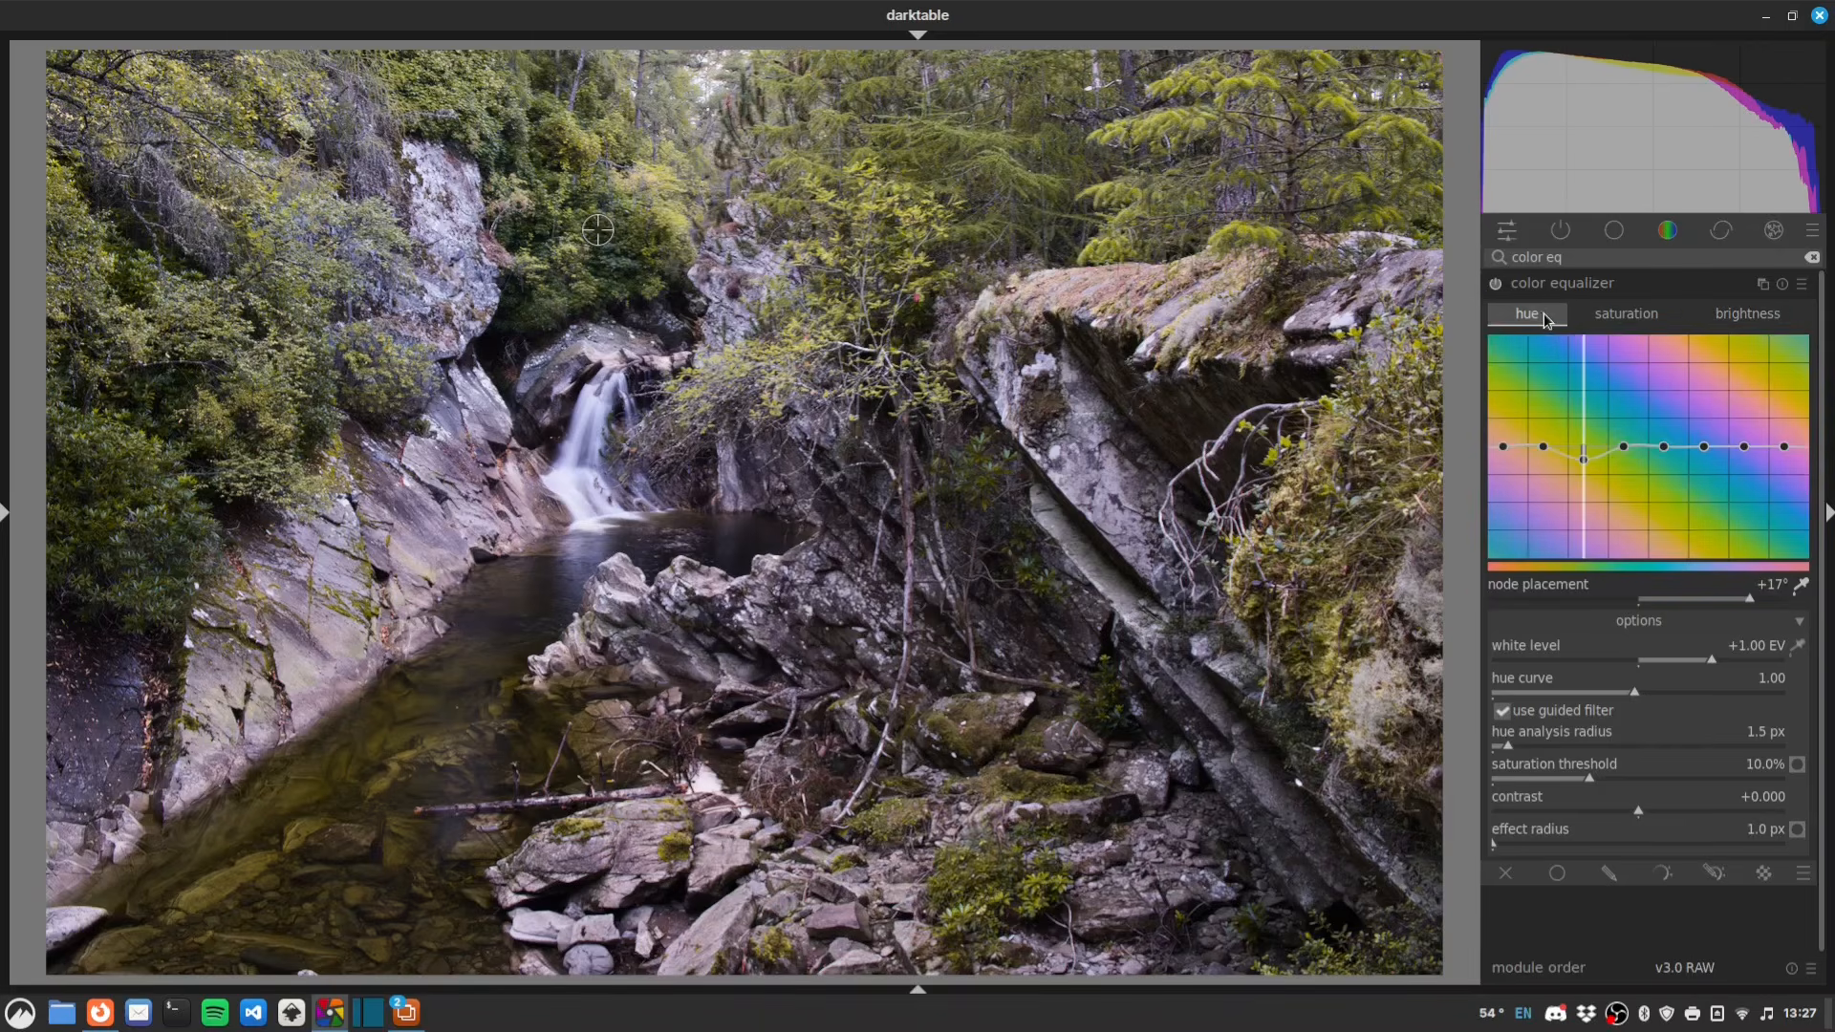
pyautogui.click(1630, 318)
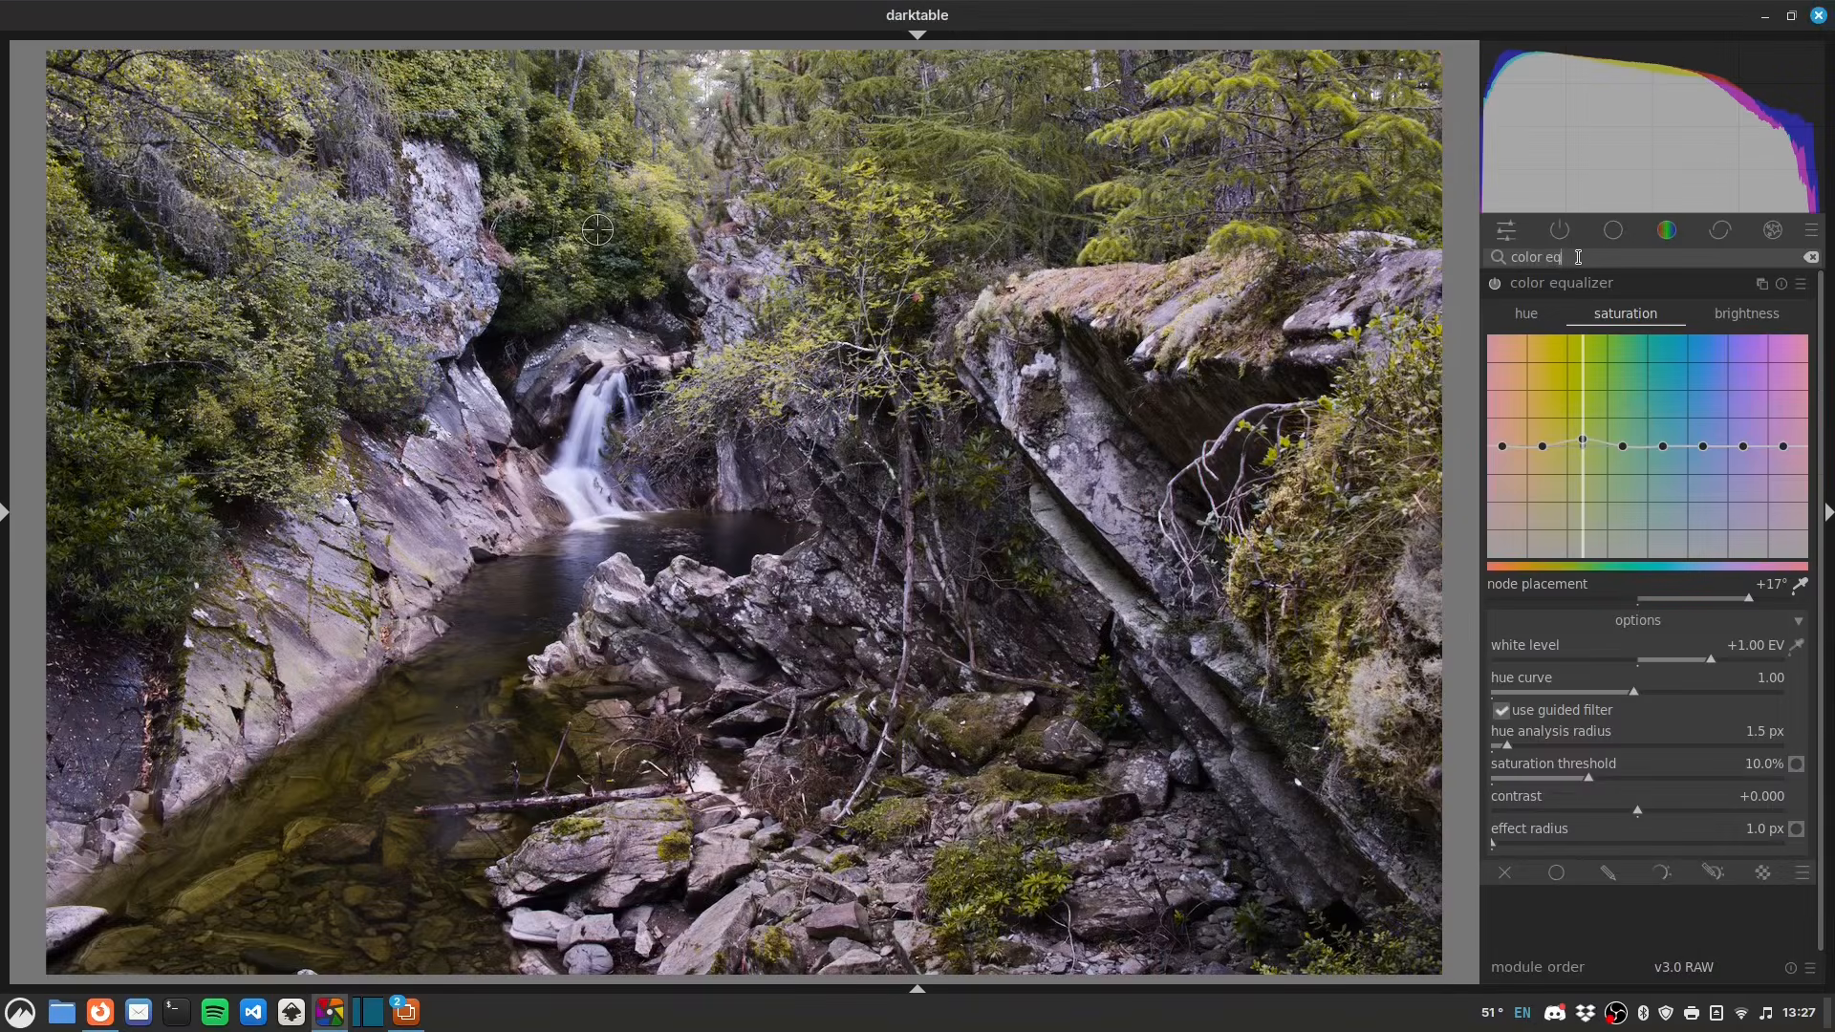
# - Search the modules for "rgb" and show the 4 ways color grading of the color balance rgb instance without a mask
pyautogui.tripleClick(1578, 256)
pyautogui.write('rgb')
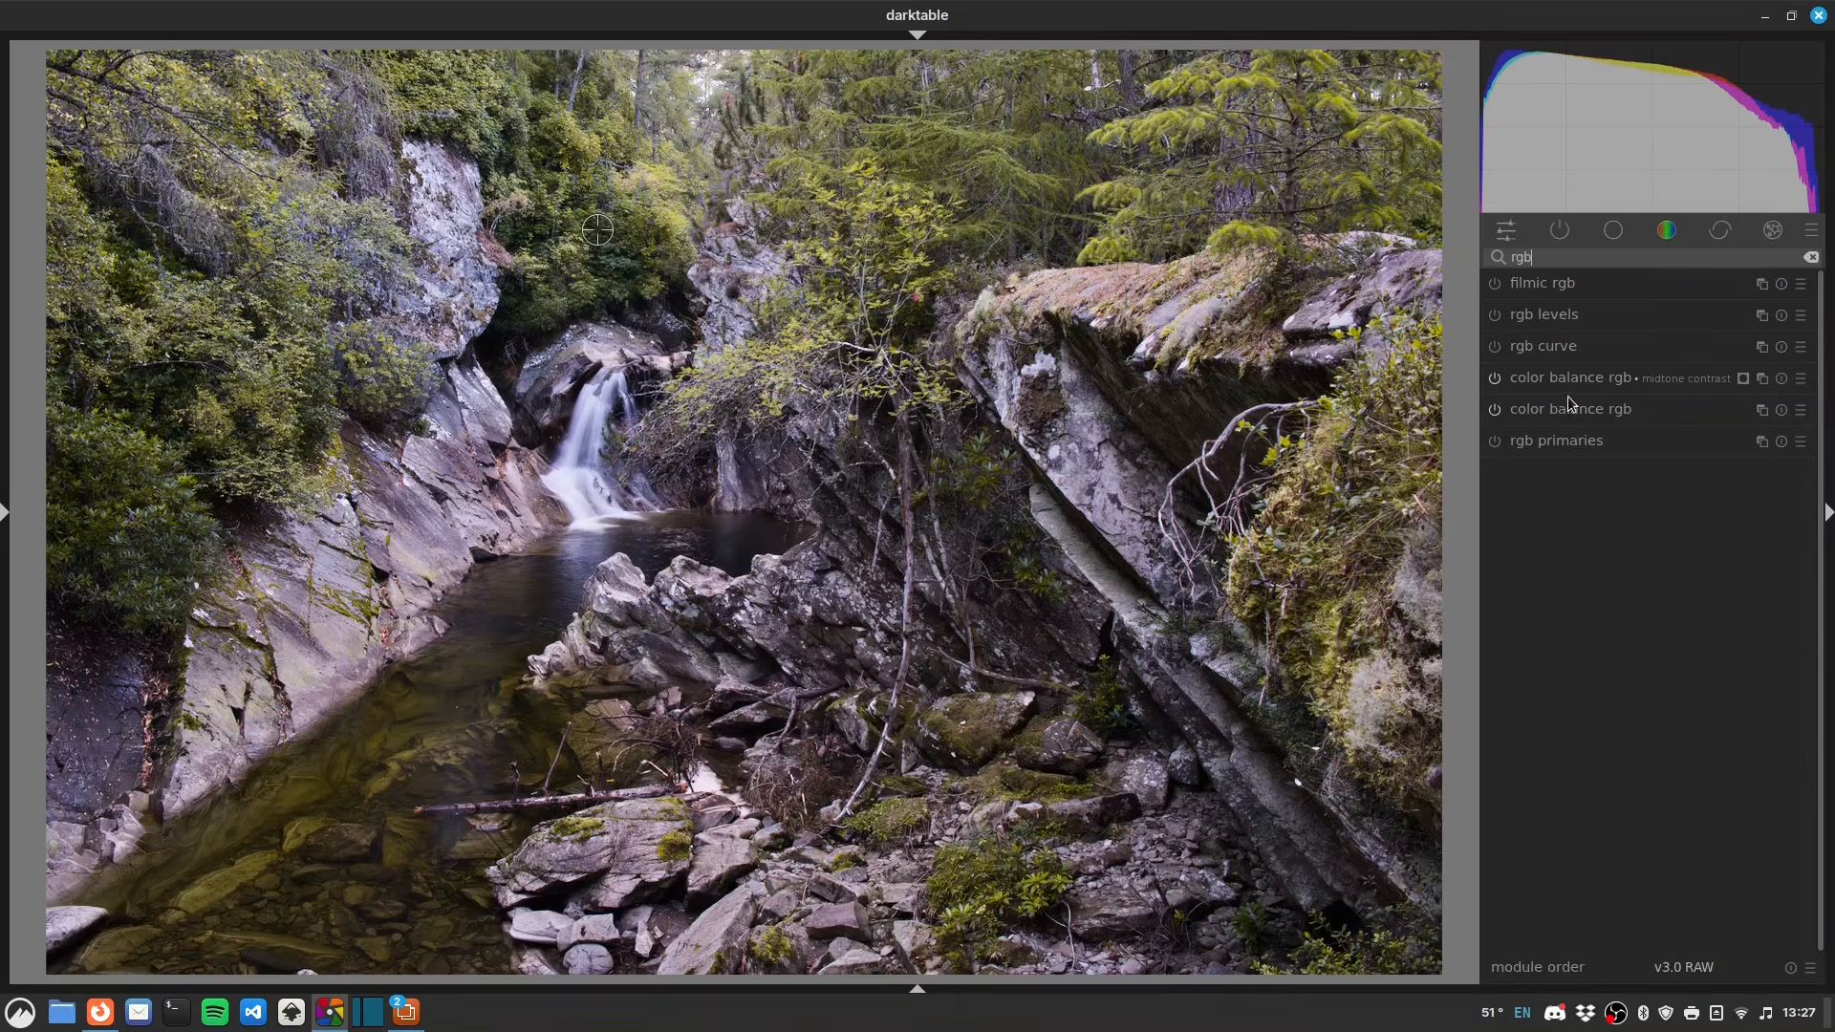
pyautogui.click(1591, 409)
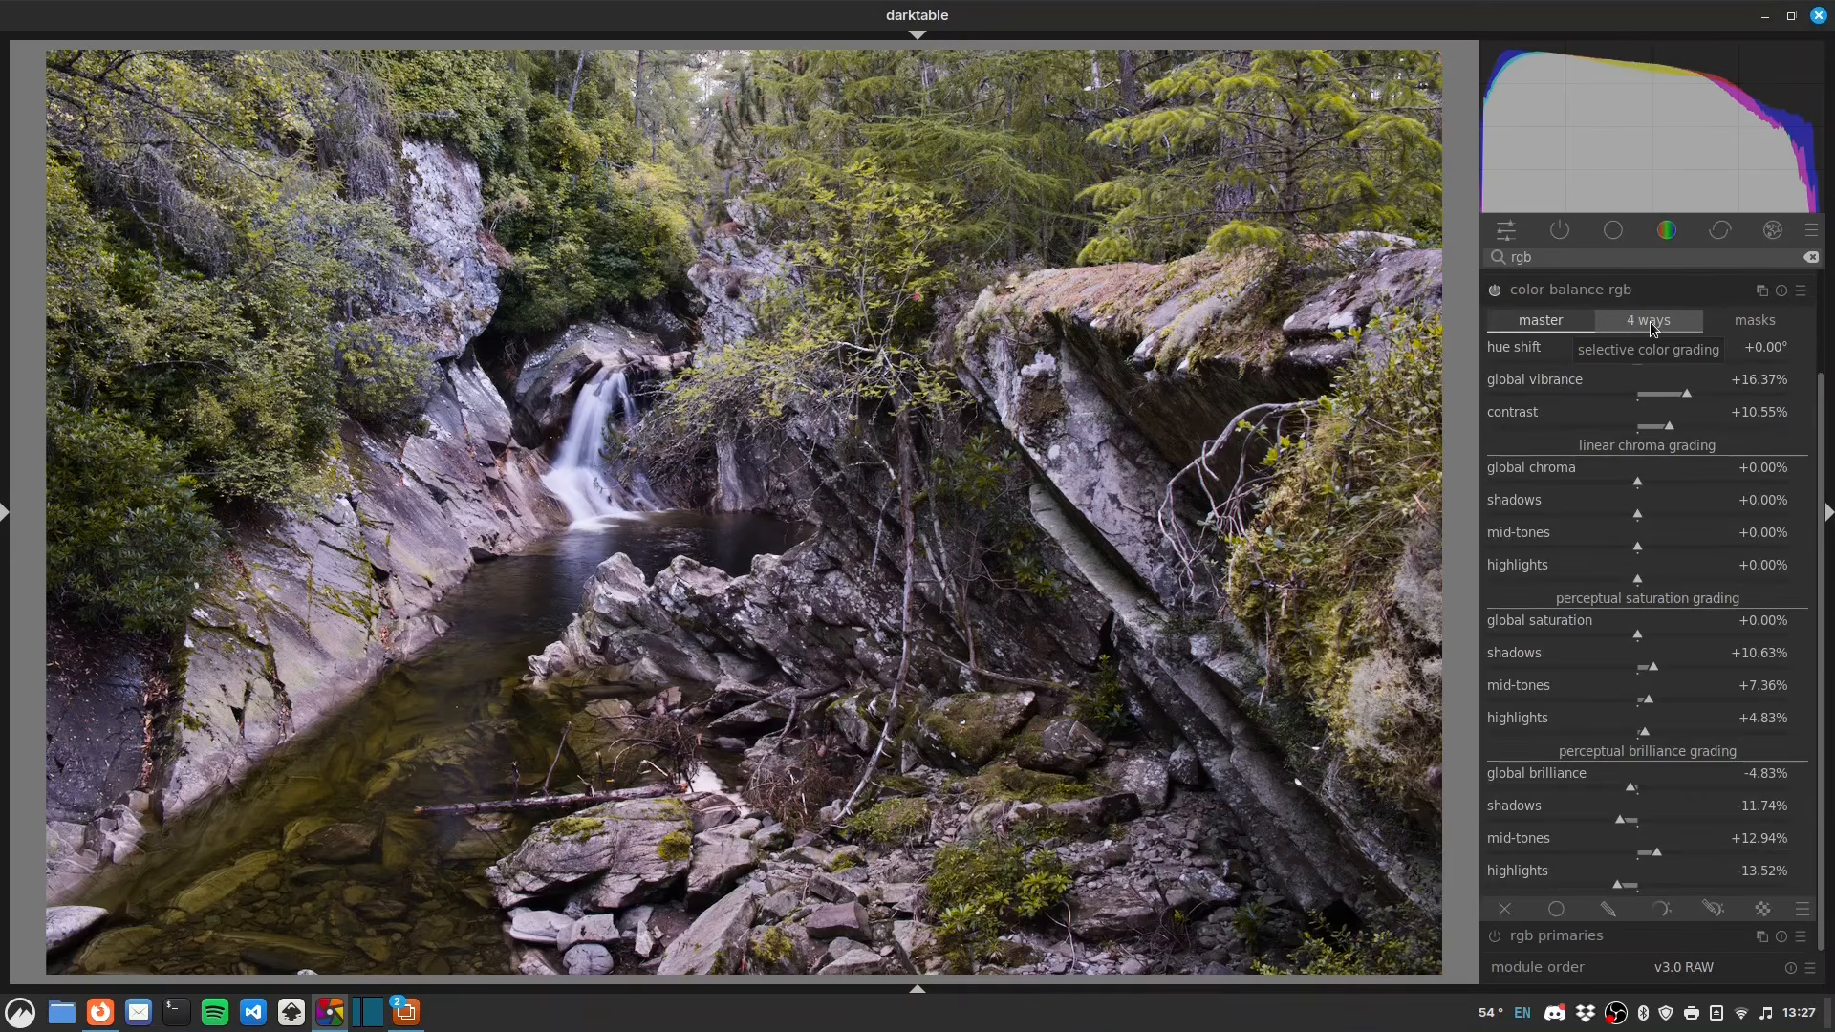
pyautogui.click(1652, 325)
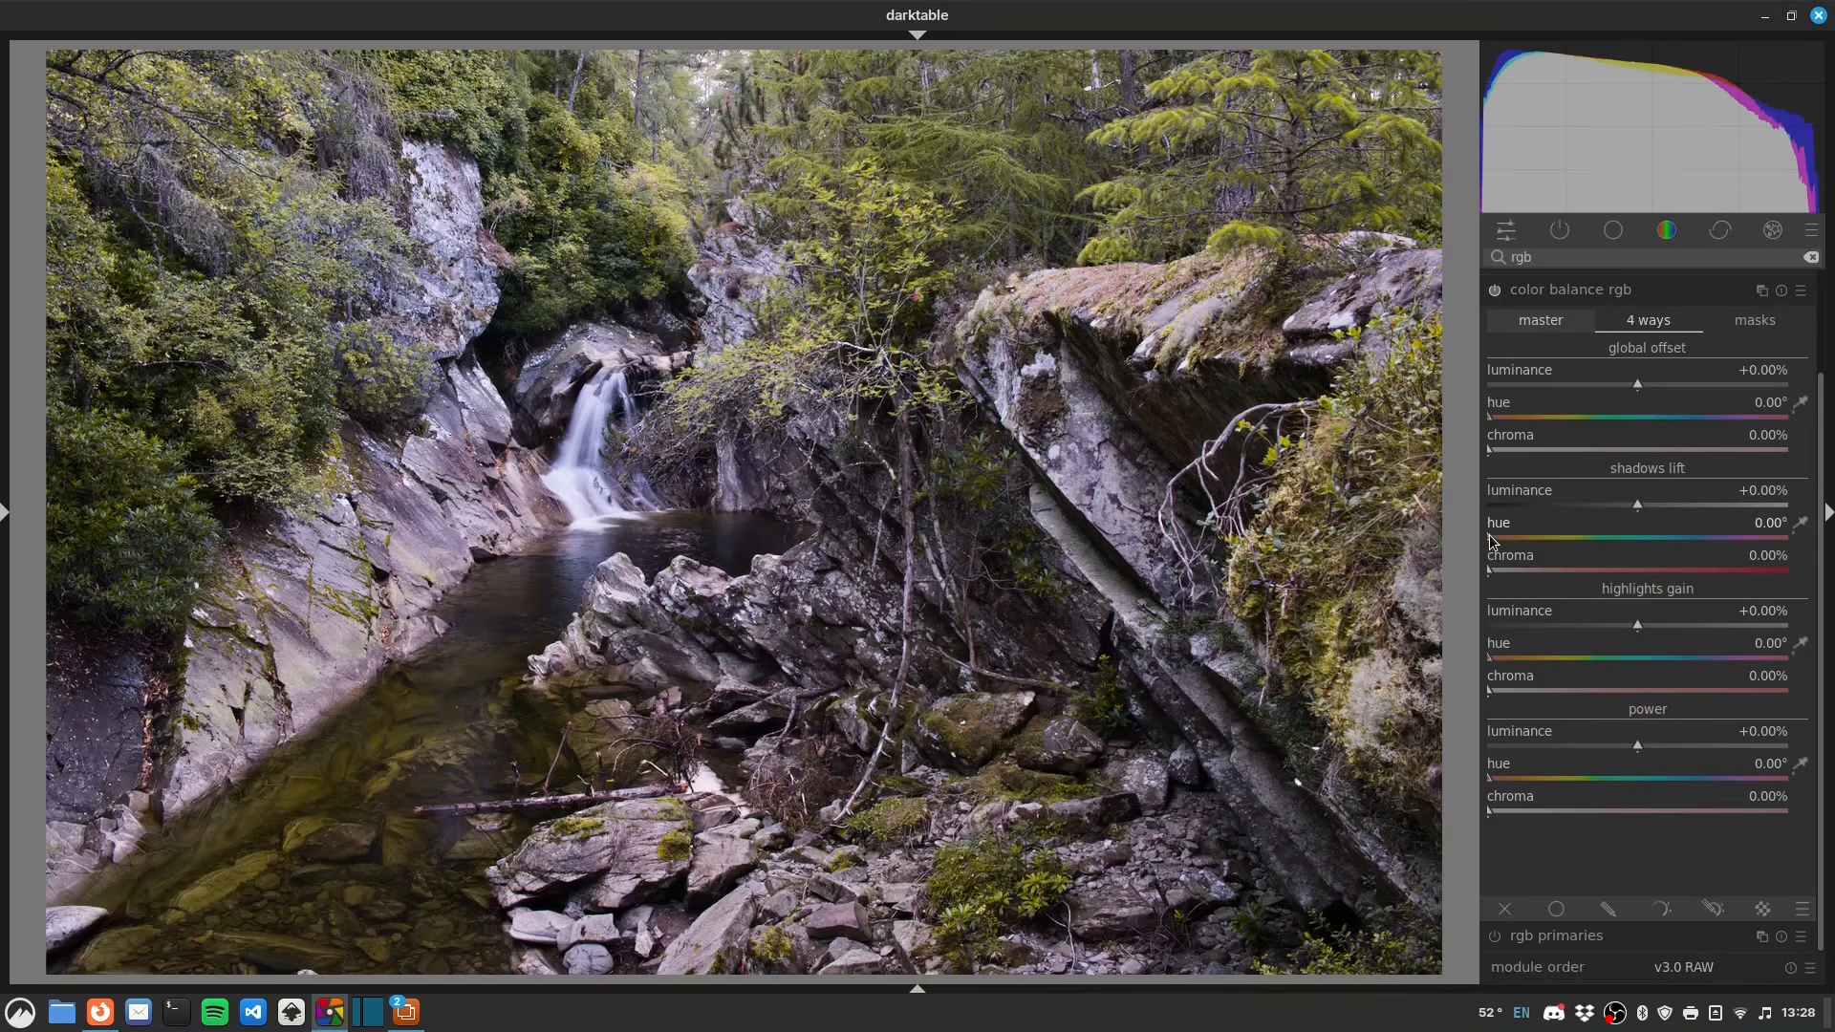
# - Set the shadows lift of color balance rgb to a blue hue of 266.03° with 2% chroma
pyautogui.moveTo(1490, 540); pyautogui.dragTo(1710, 545)
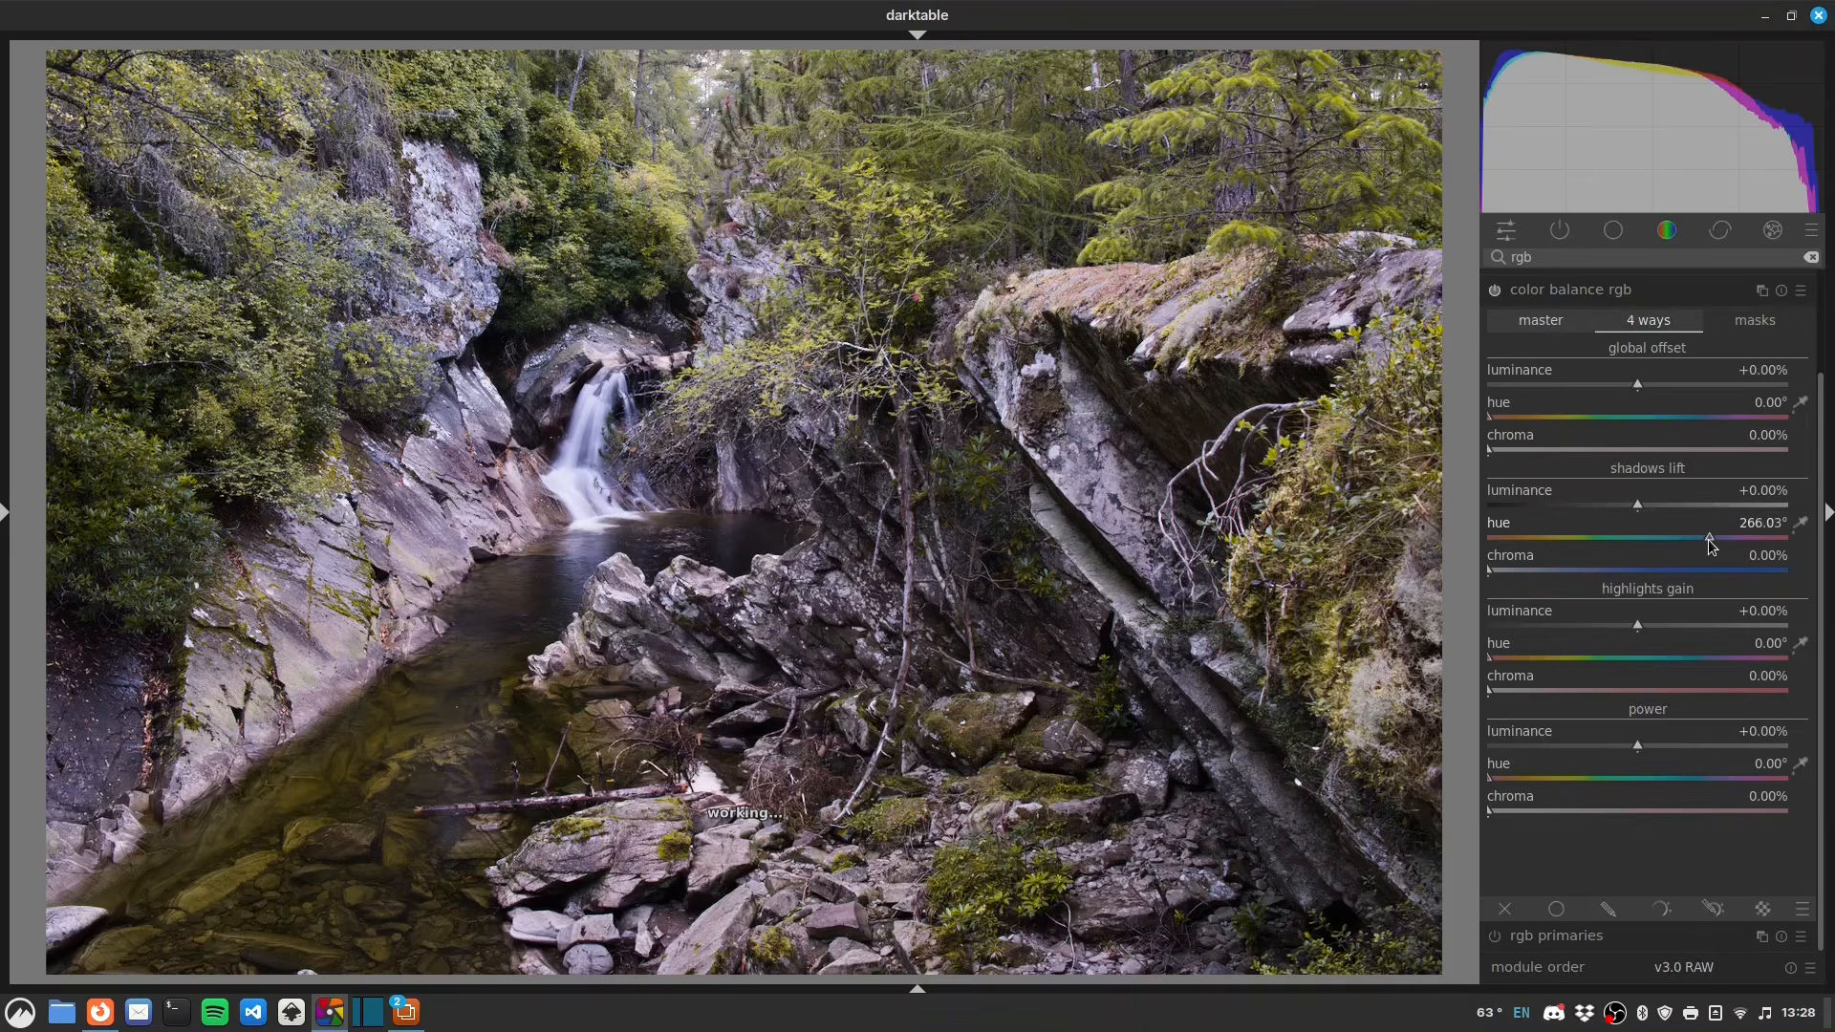
pyautogui.moveTo(1489, 570); pyautogui.dragTo(1757, 573)
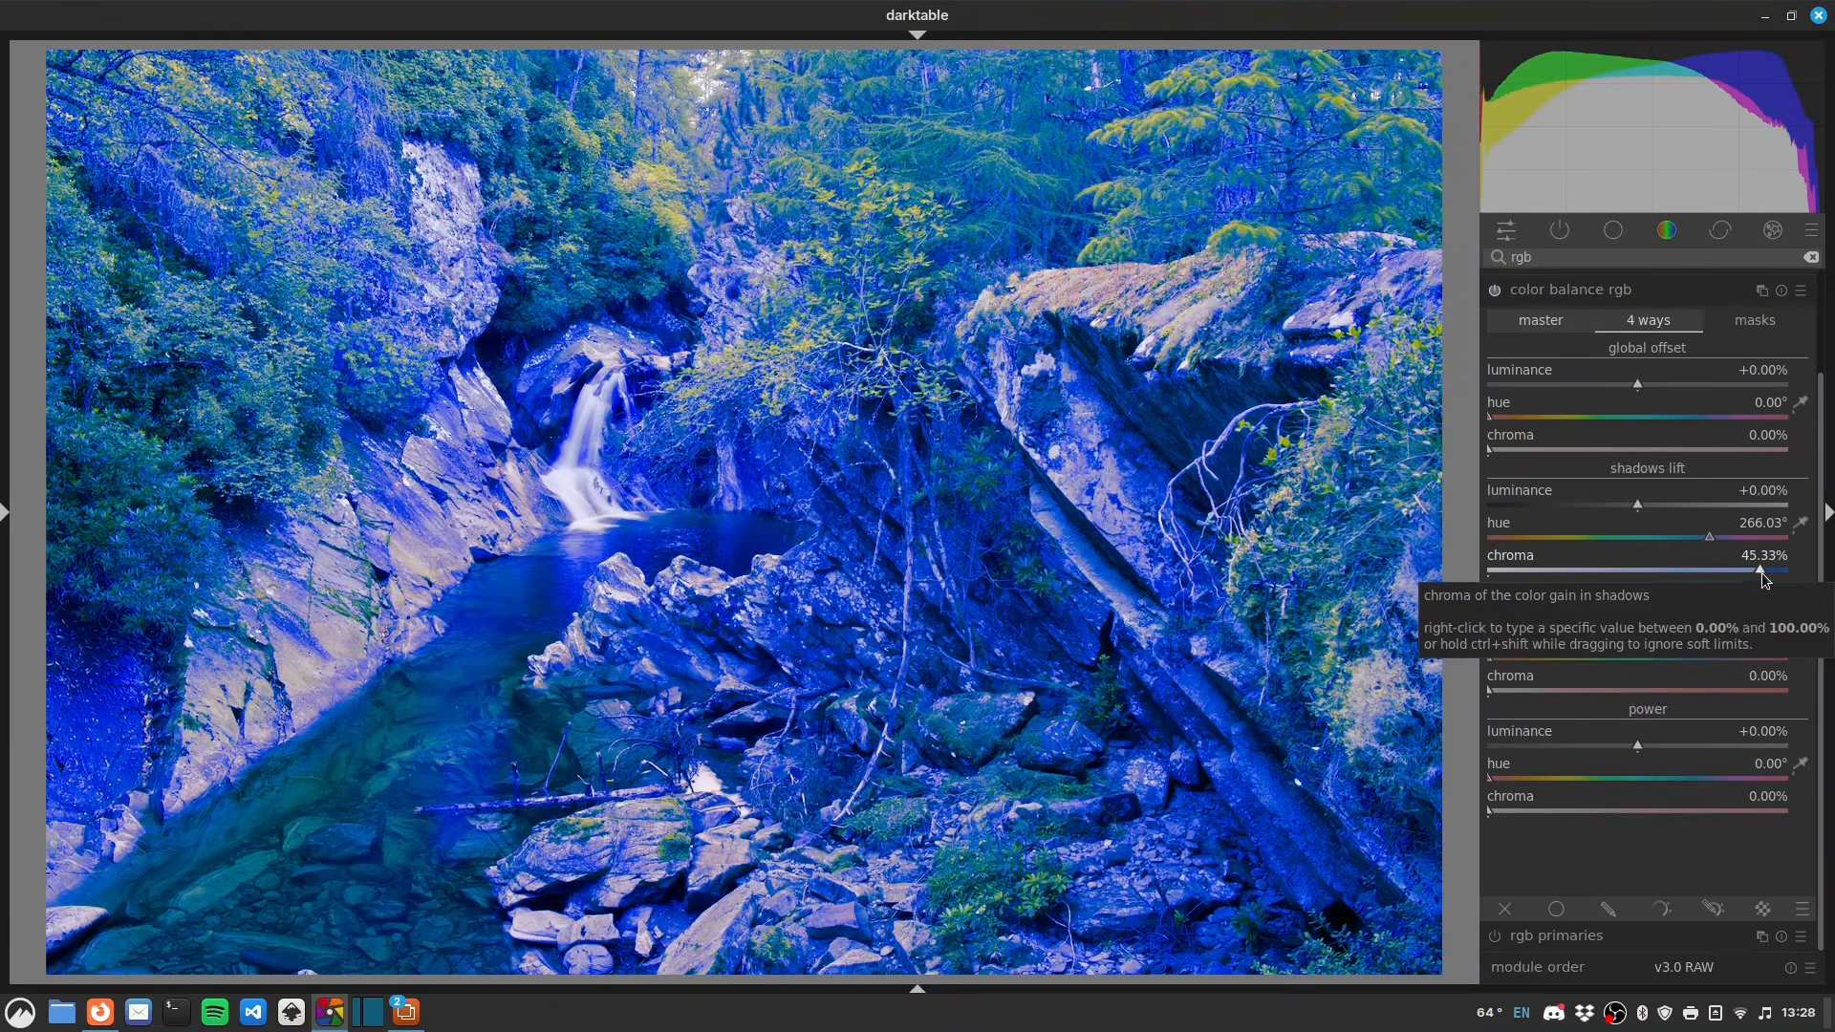
pyautogui.moveTo(1623, 580); pyautogui.dragTo(1501, 591)
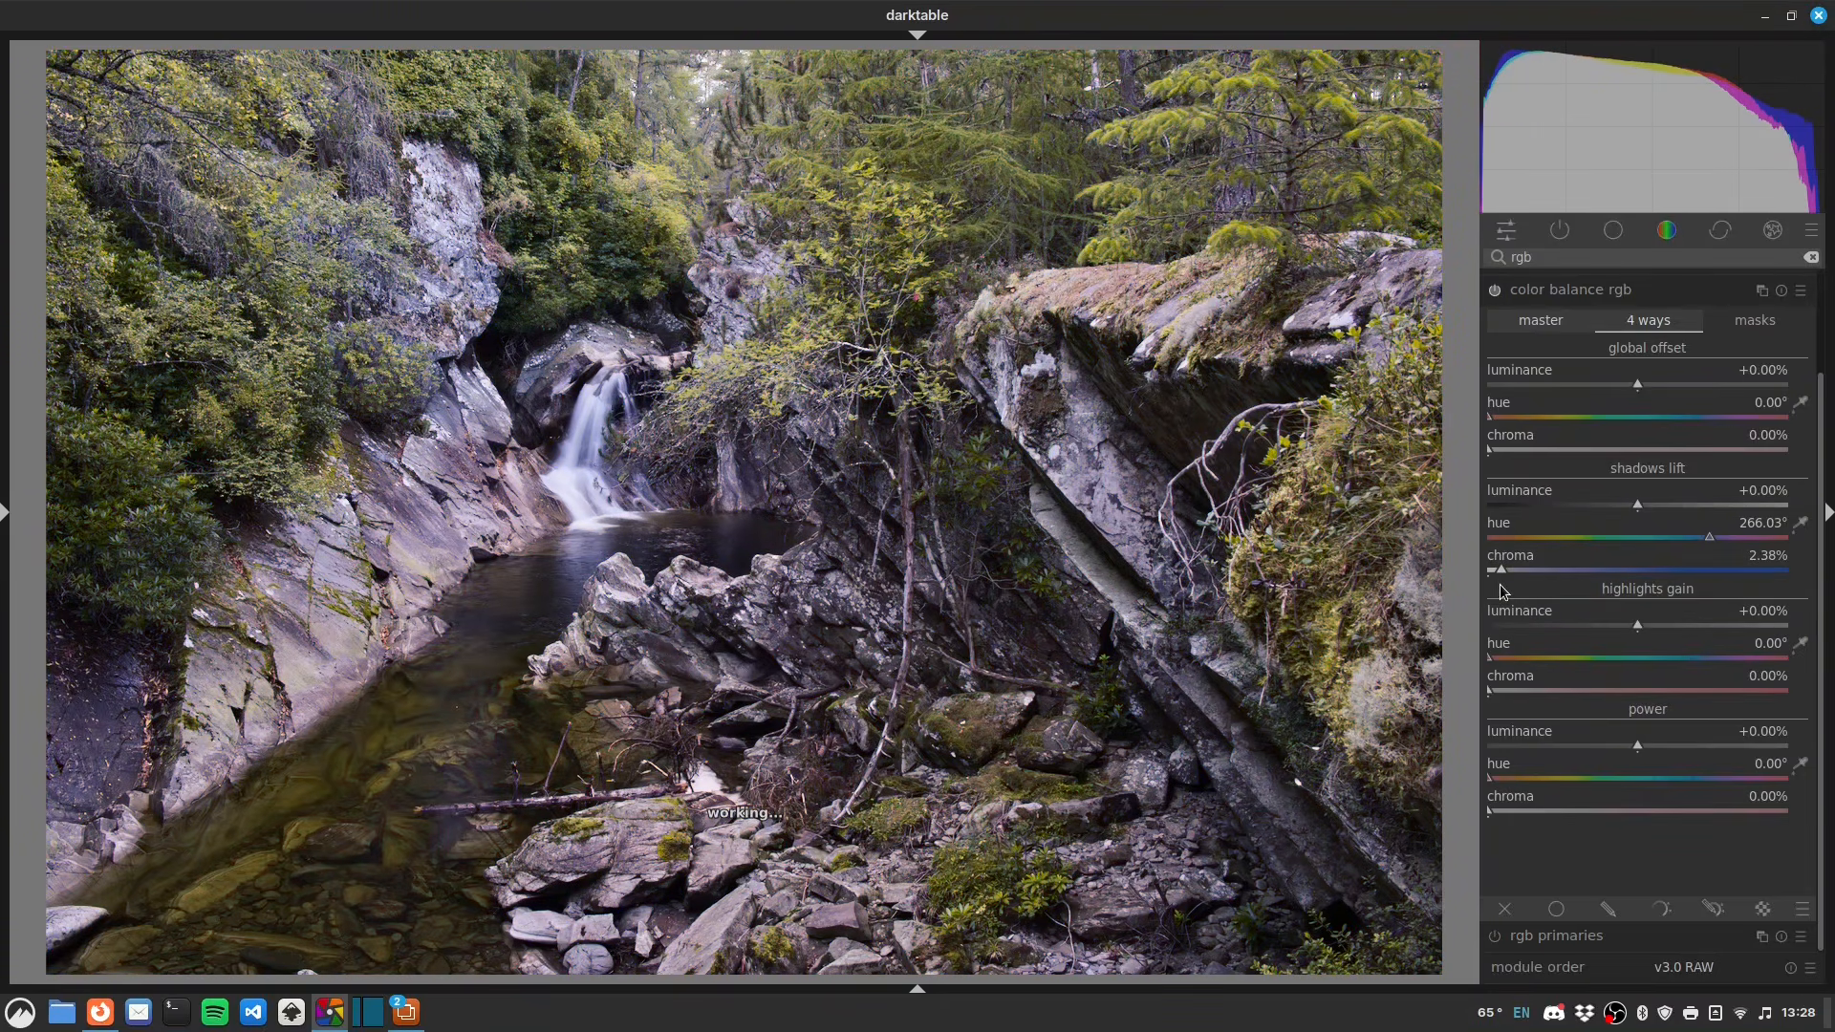
pyautogui.rightClick(1500, 591)
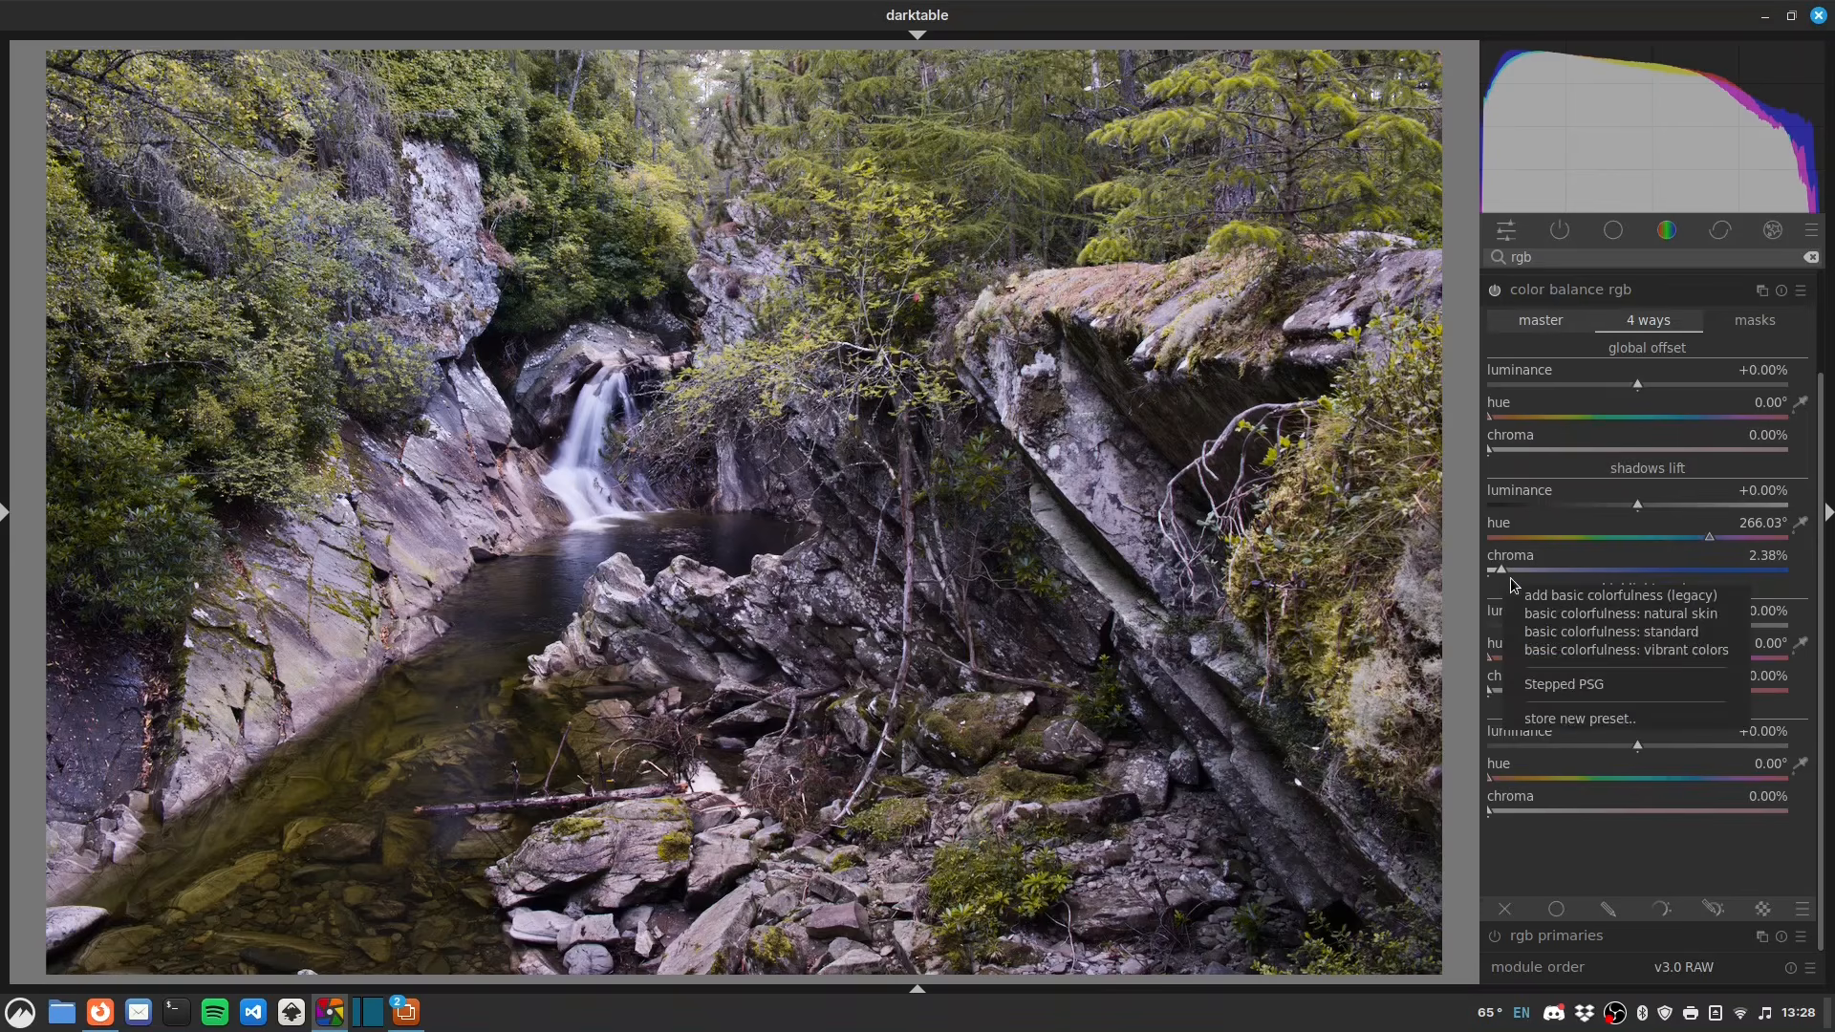
pyautogui.rightClick(1514, 571)
pyautogui.write('2')
pyautogui.press('Return')
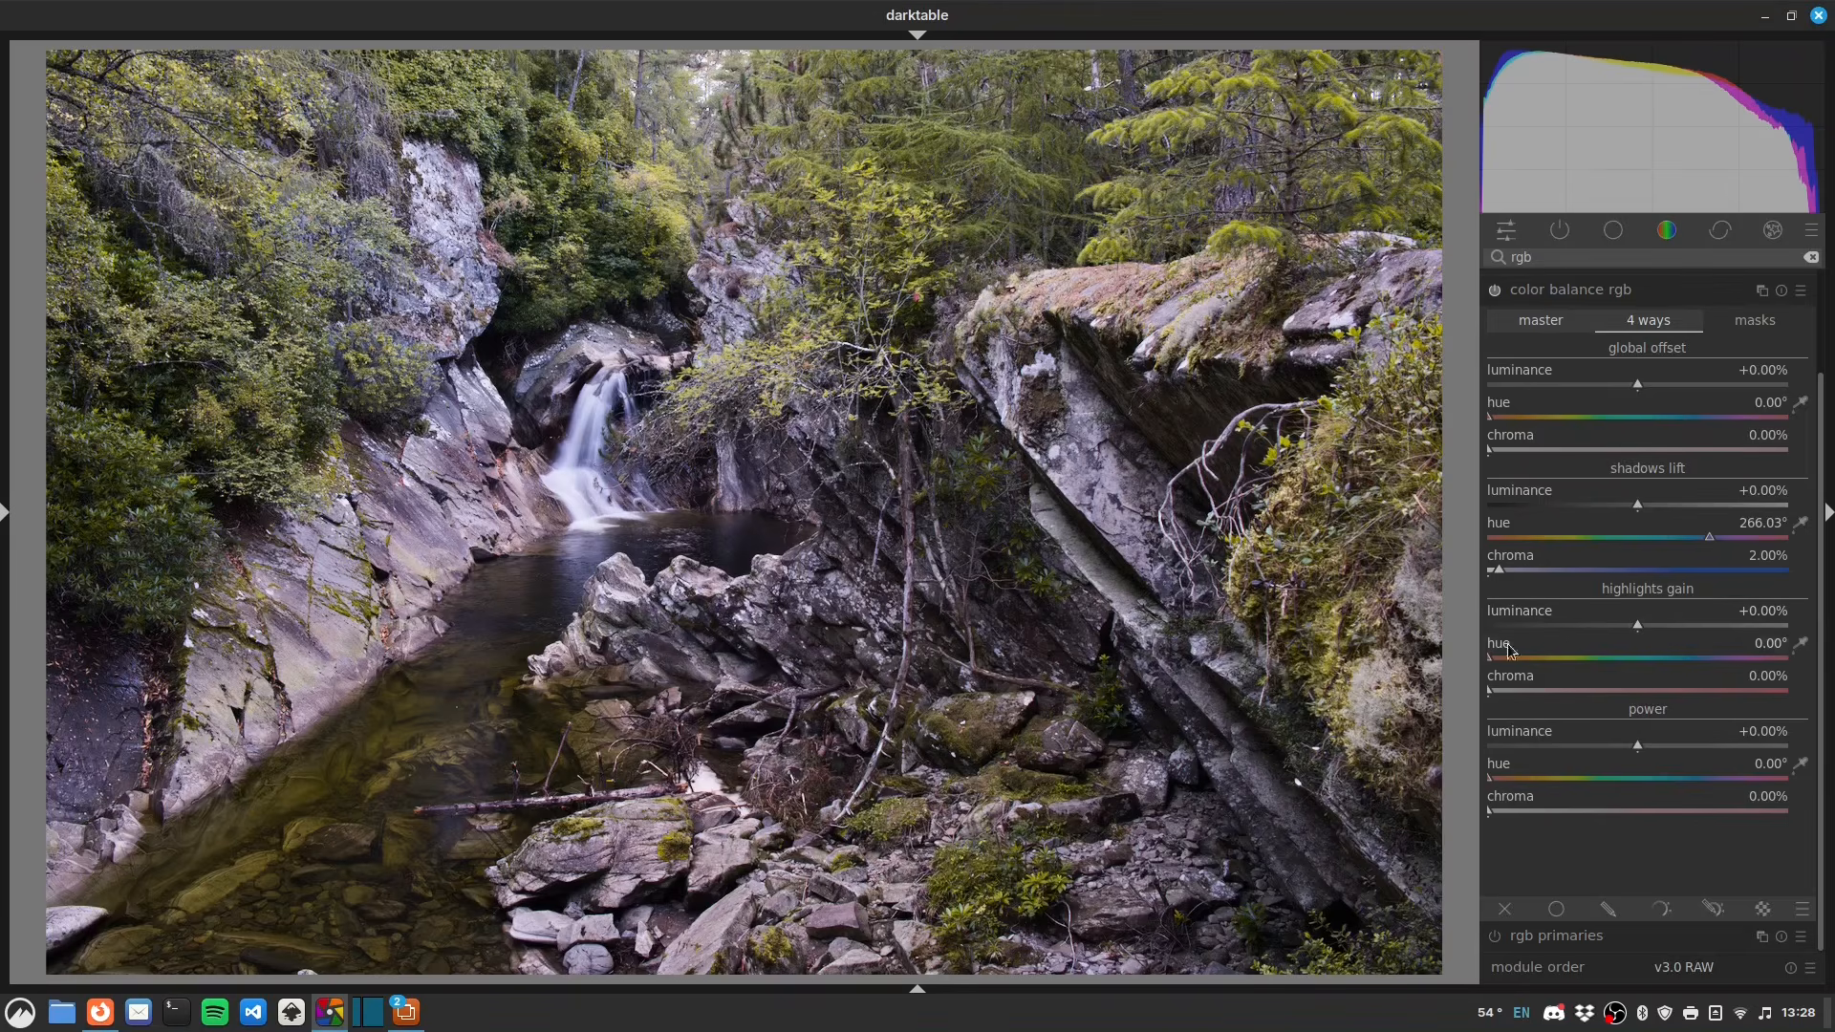
# - Try a shadows lift luminance of -36.09% and reset it
pyautogui.moveTo(1639, 508); pyautogui.dragTo(1590, 509)
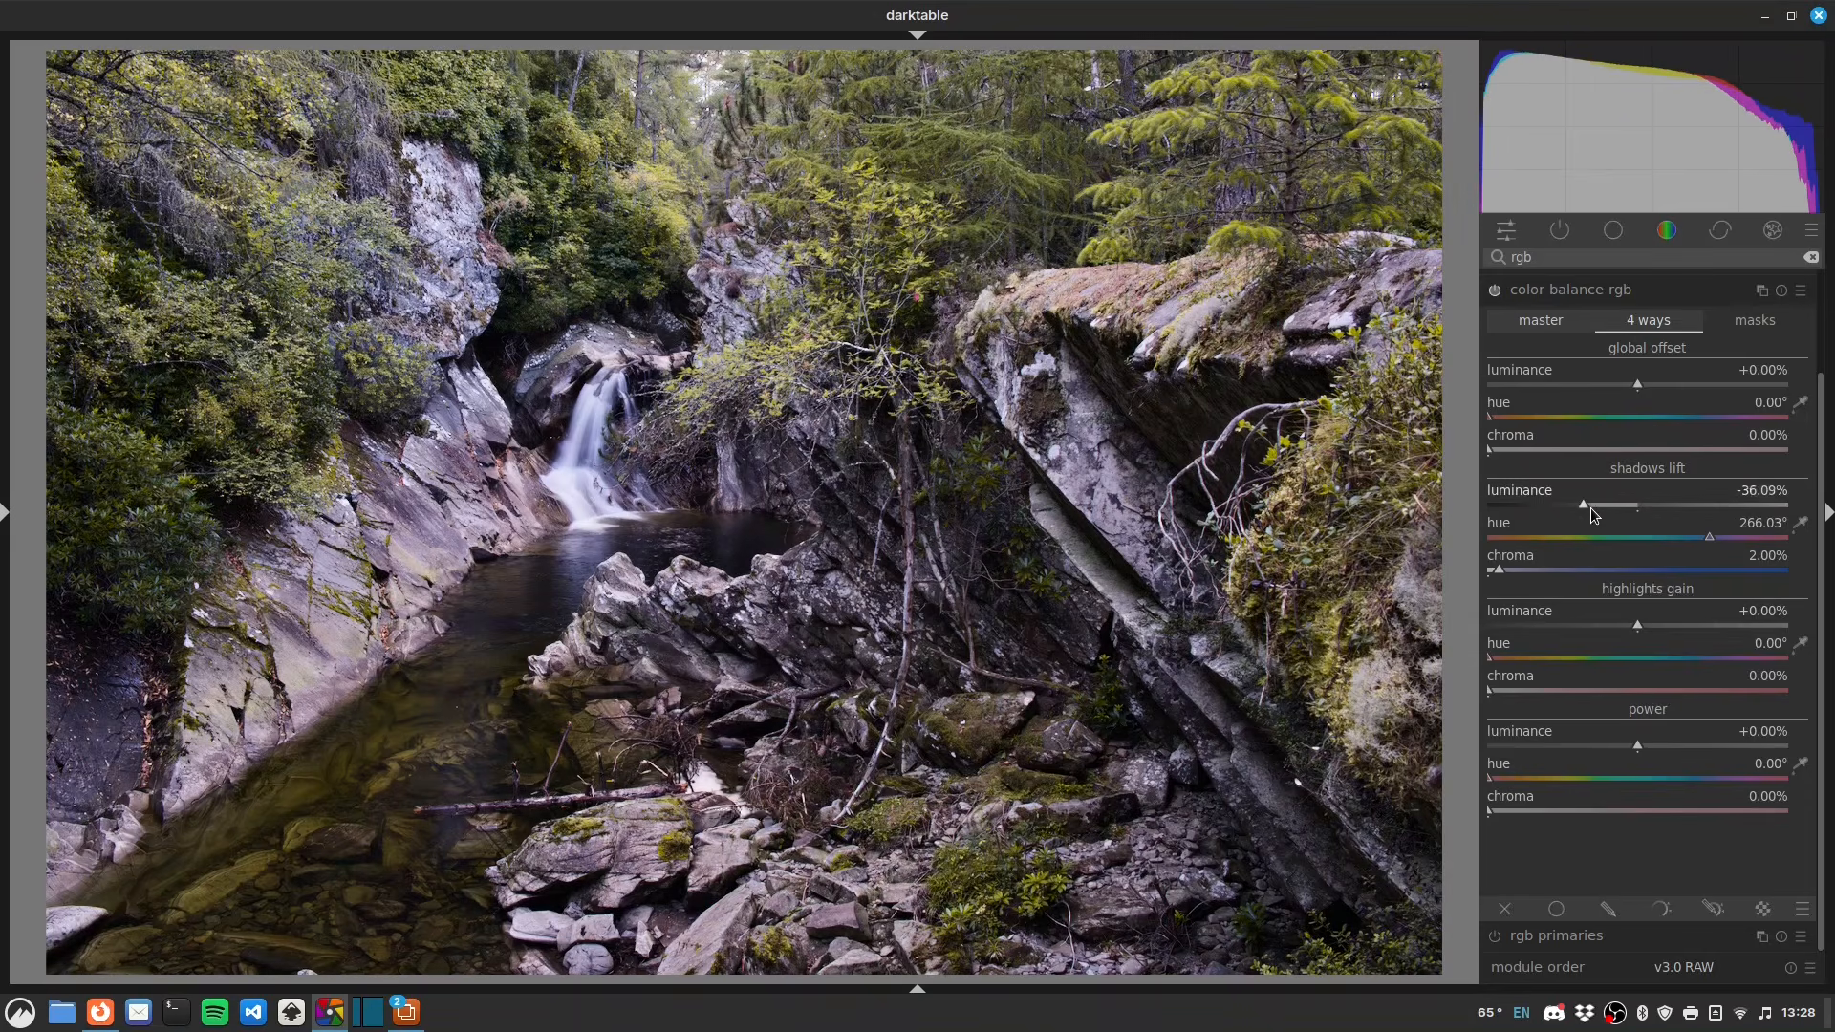
pyautogui.doubleClick(1590, 508)
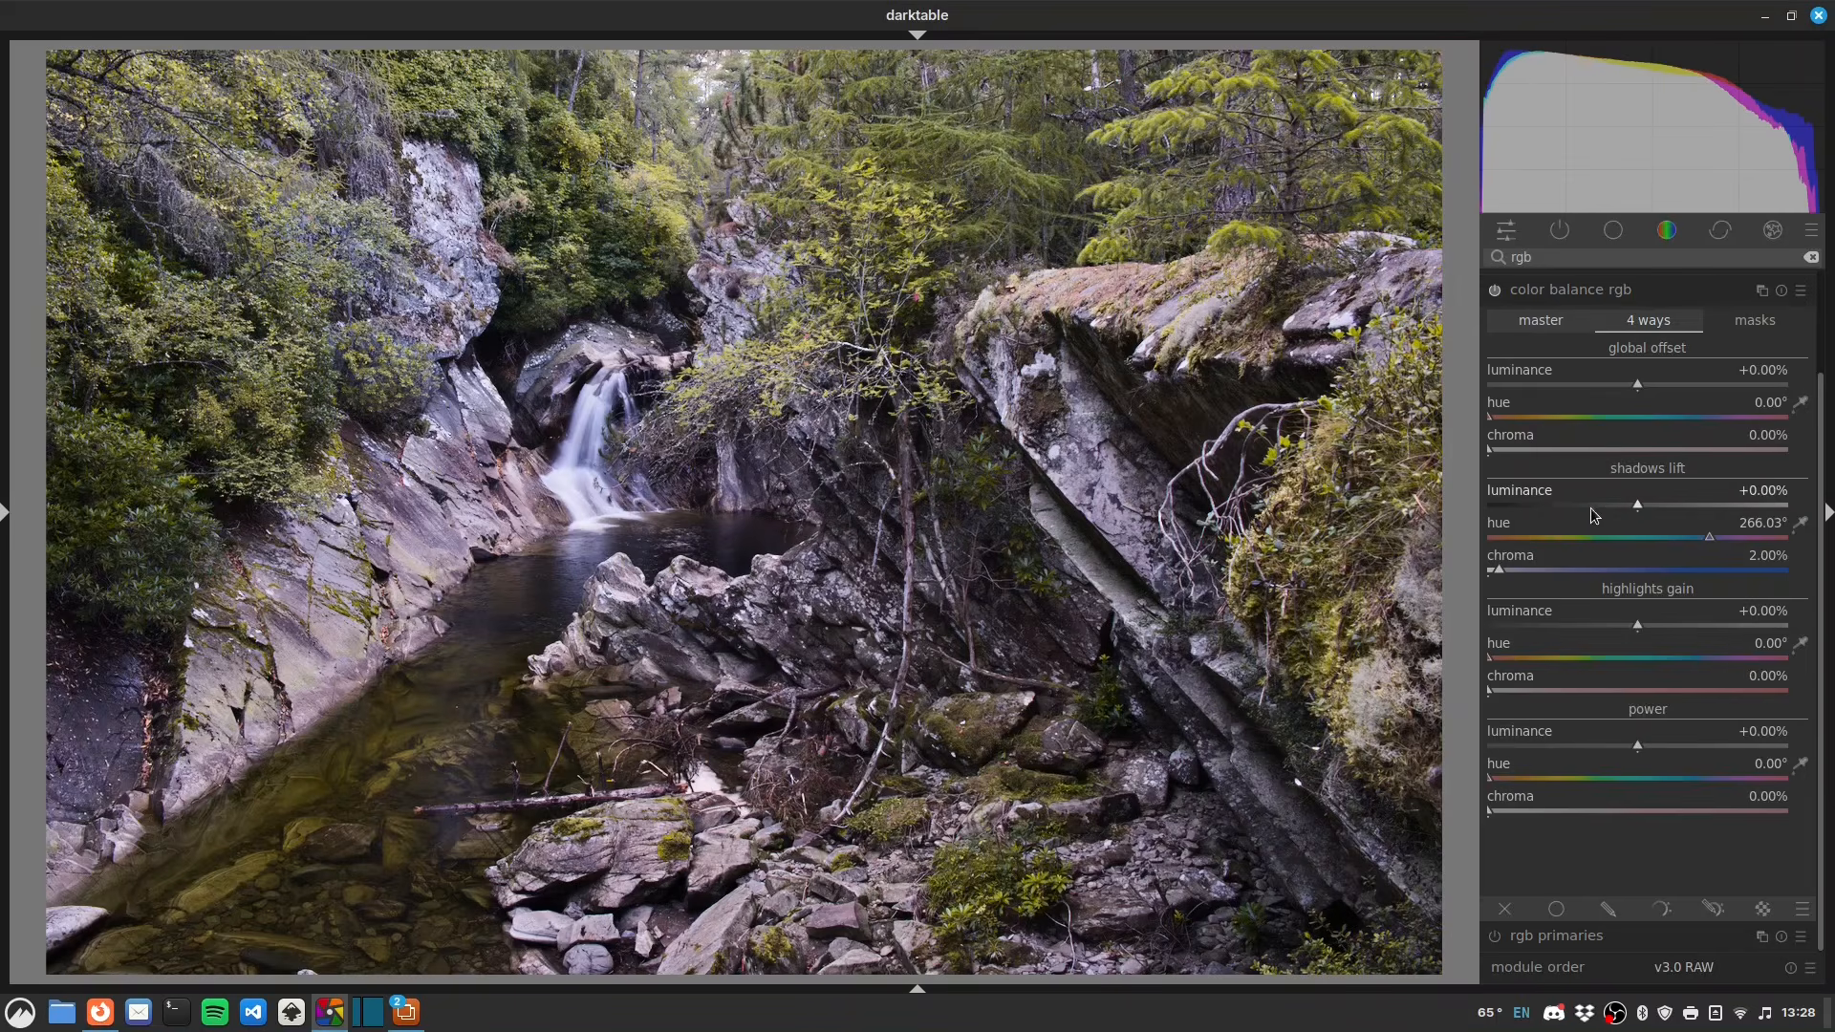
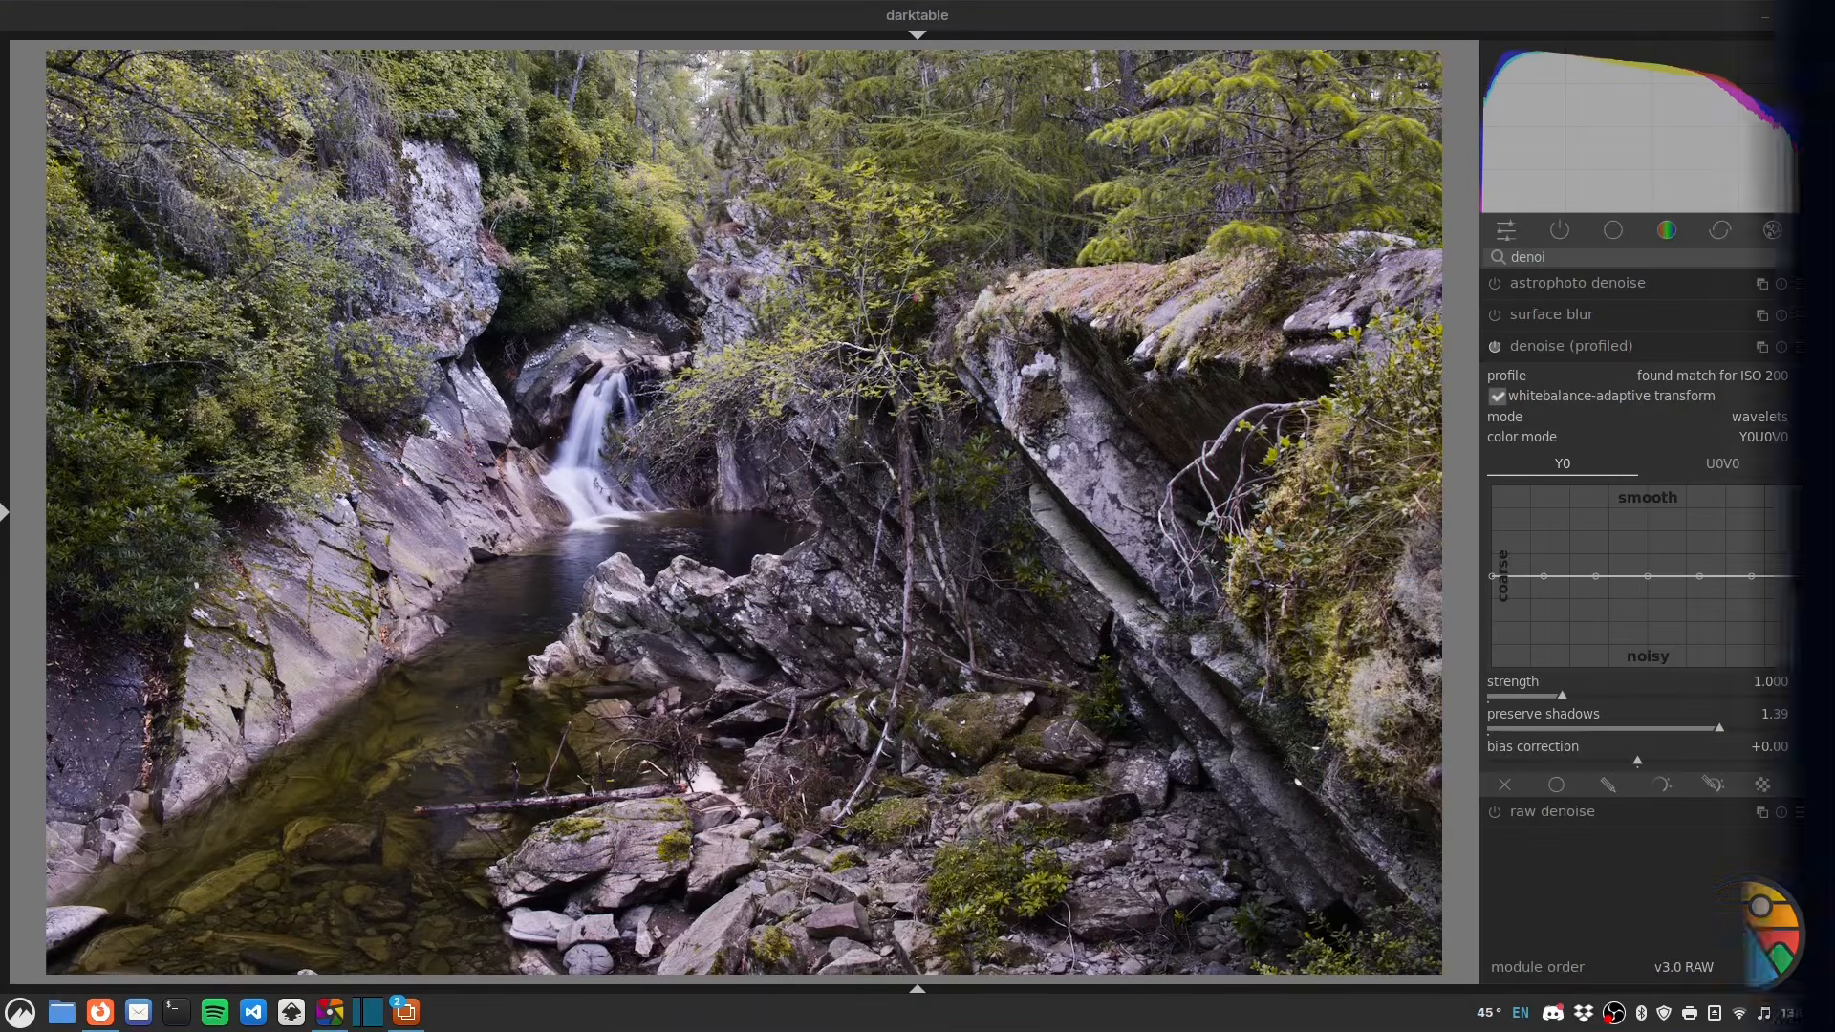
# - Search the modules for "lens", enable lens correction and expand its settings
pyautogui.doubleClick(1563, 258)
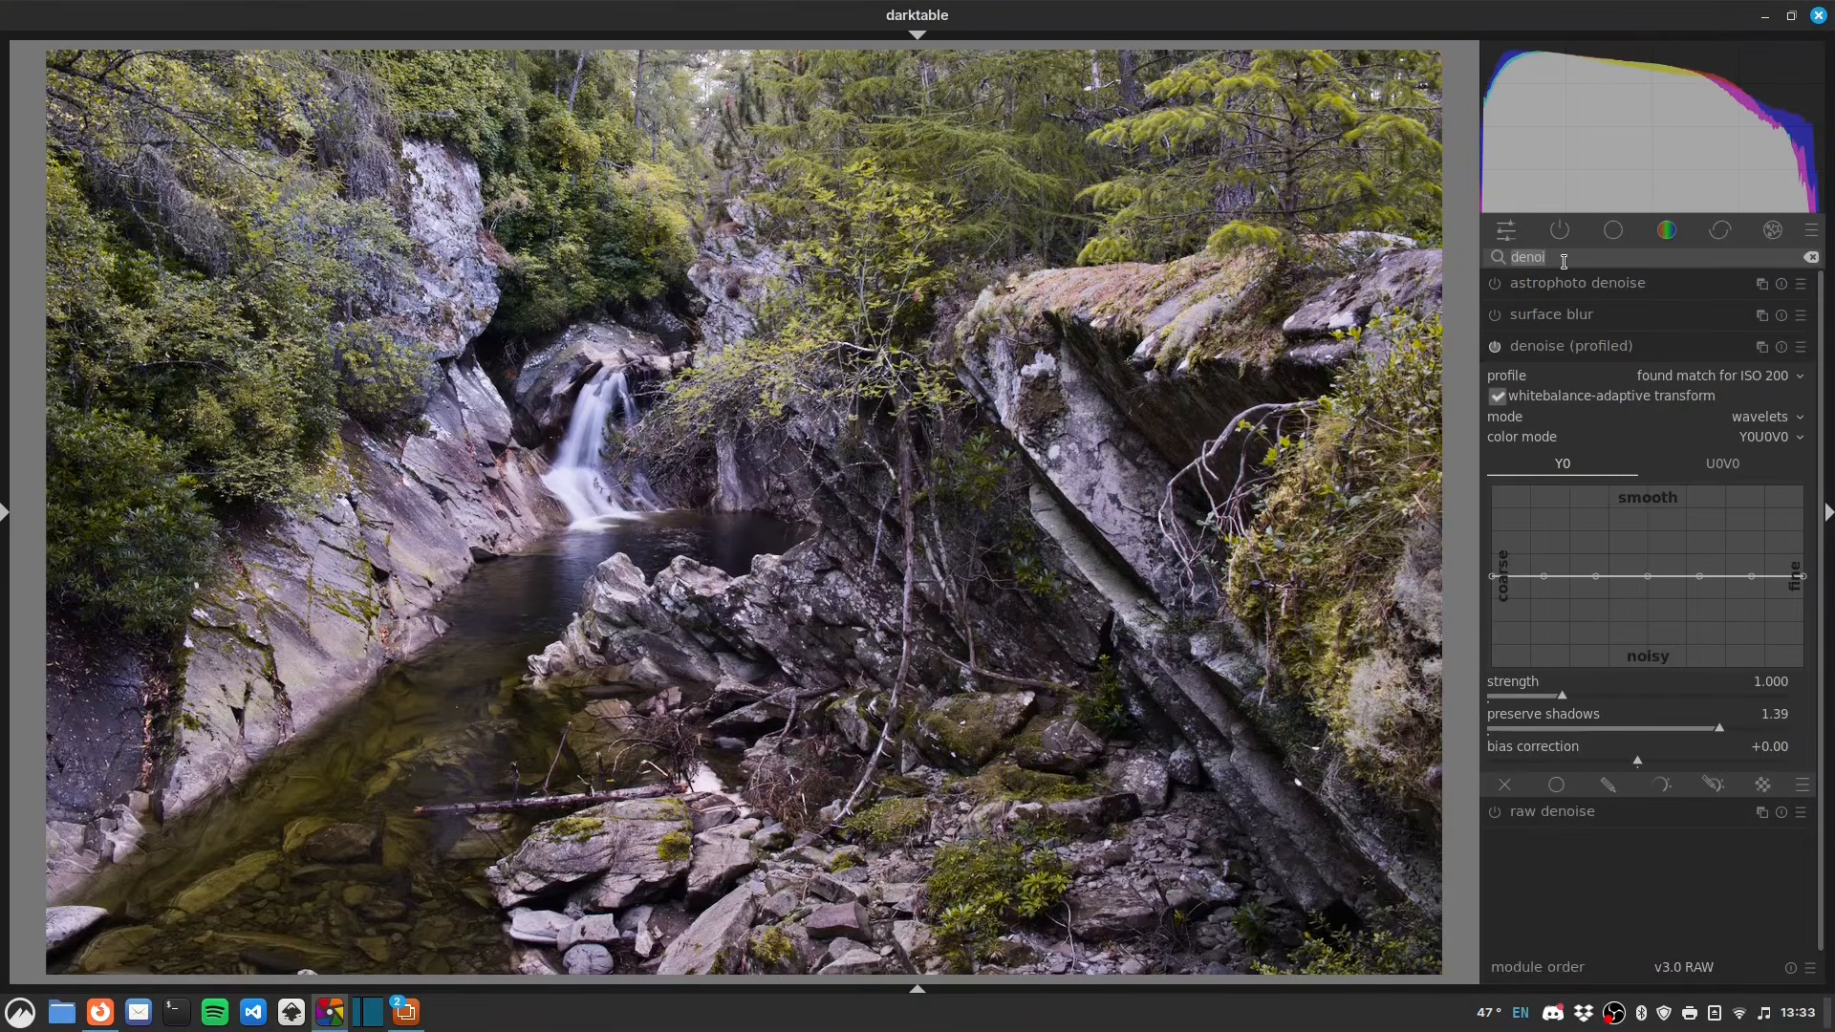
pyautogui.write('ln')
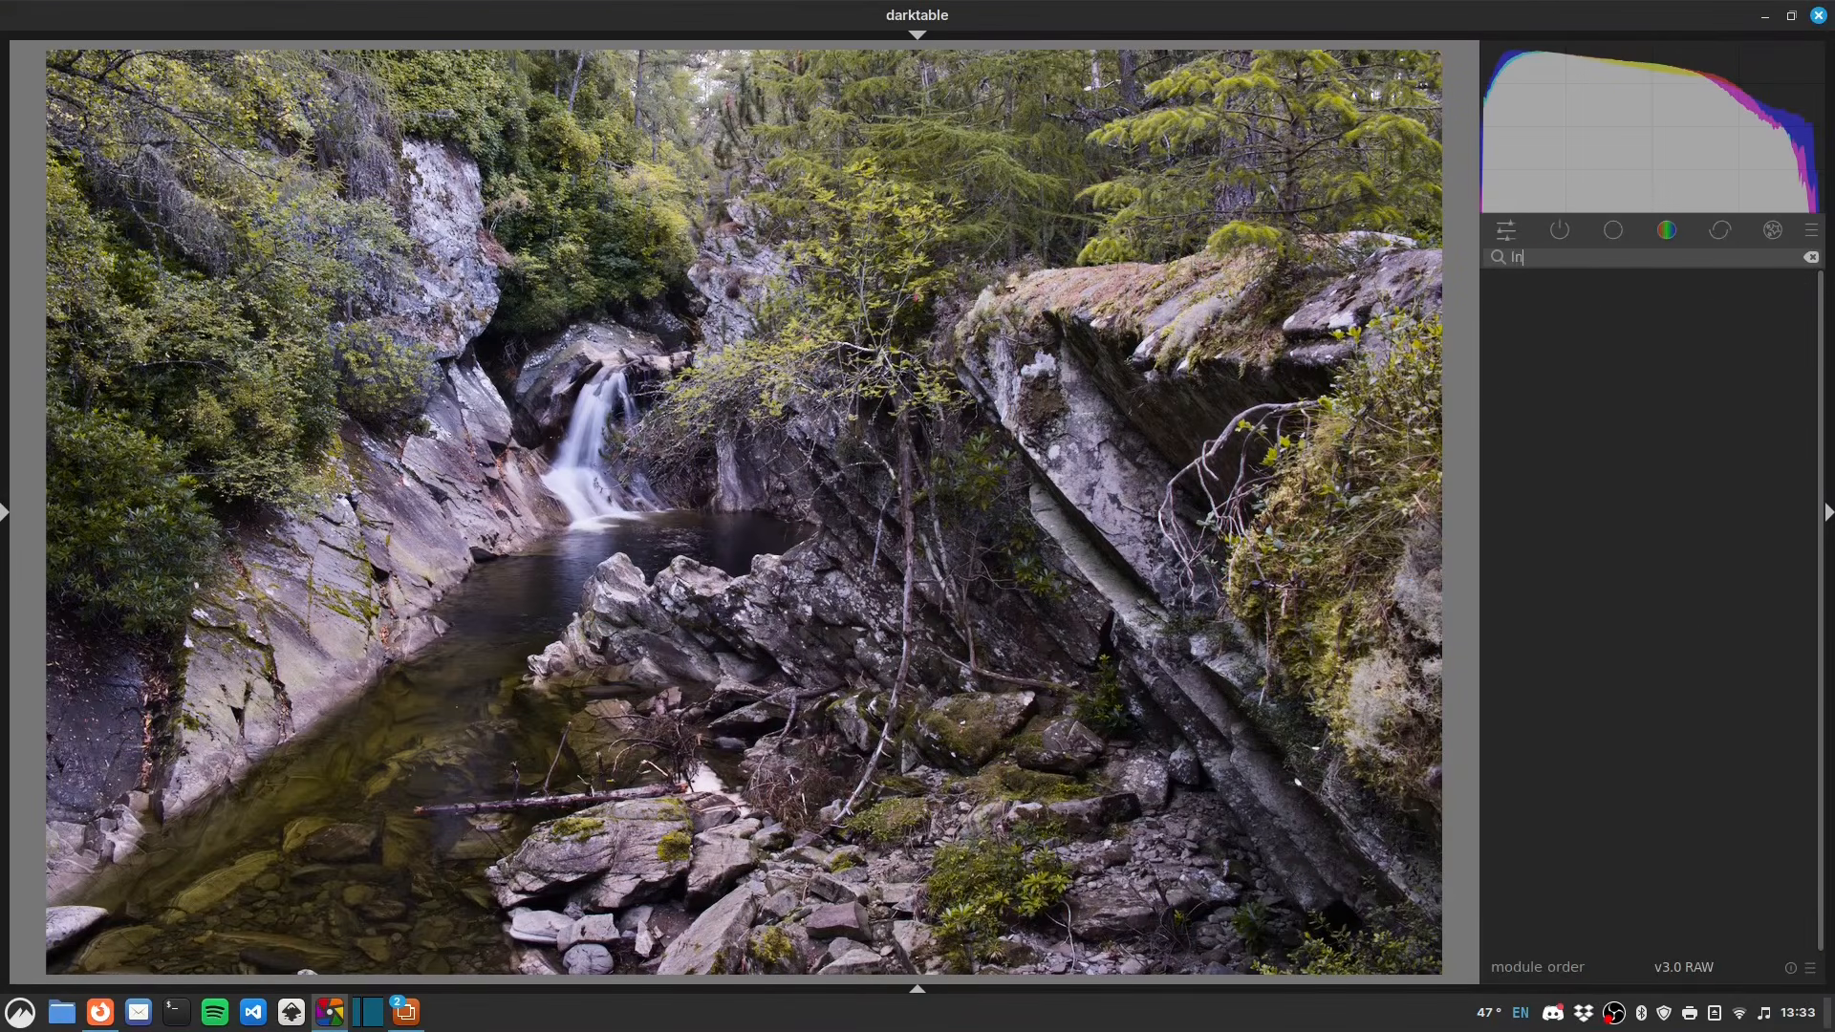
pyautogui.press('BackSpace')
pyautogui.write('ens')
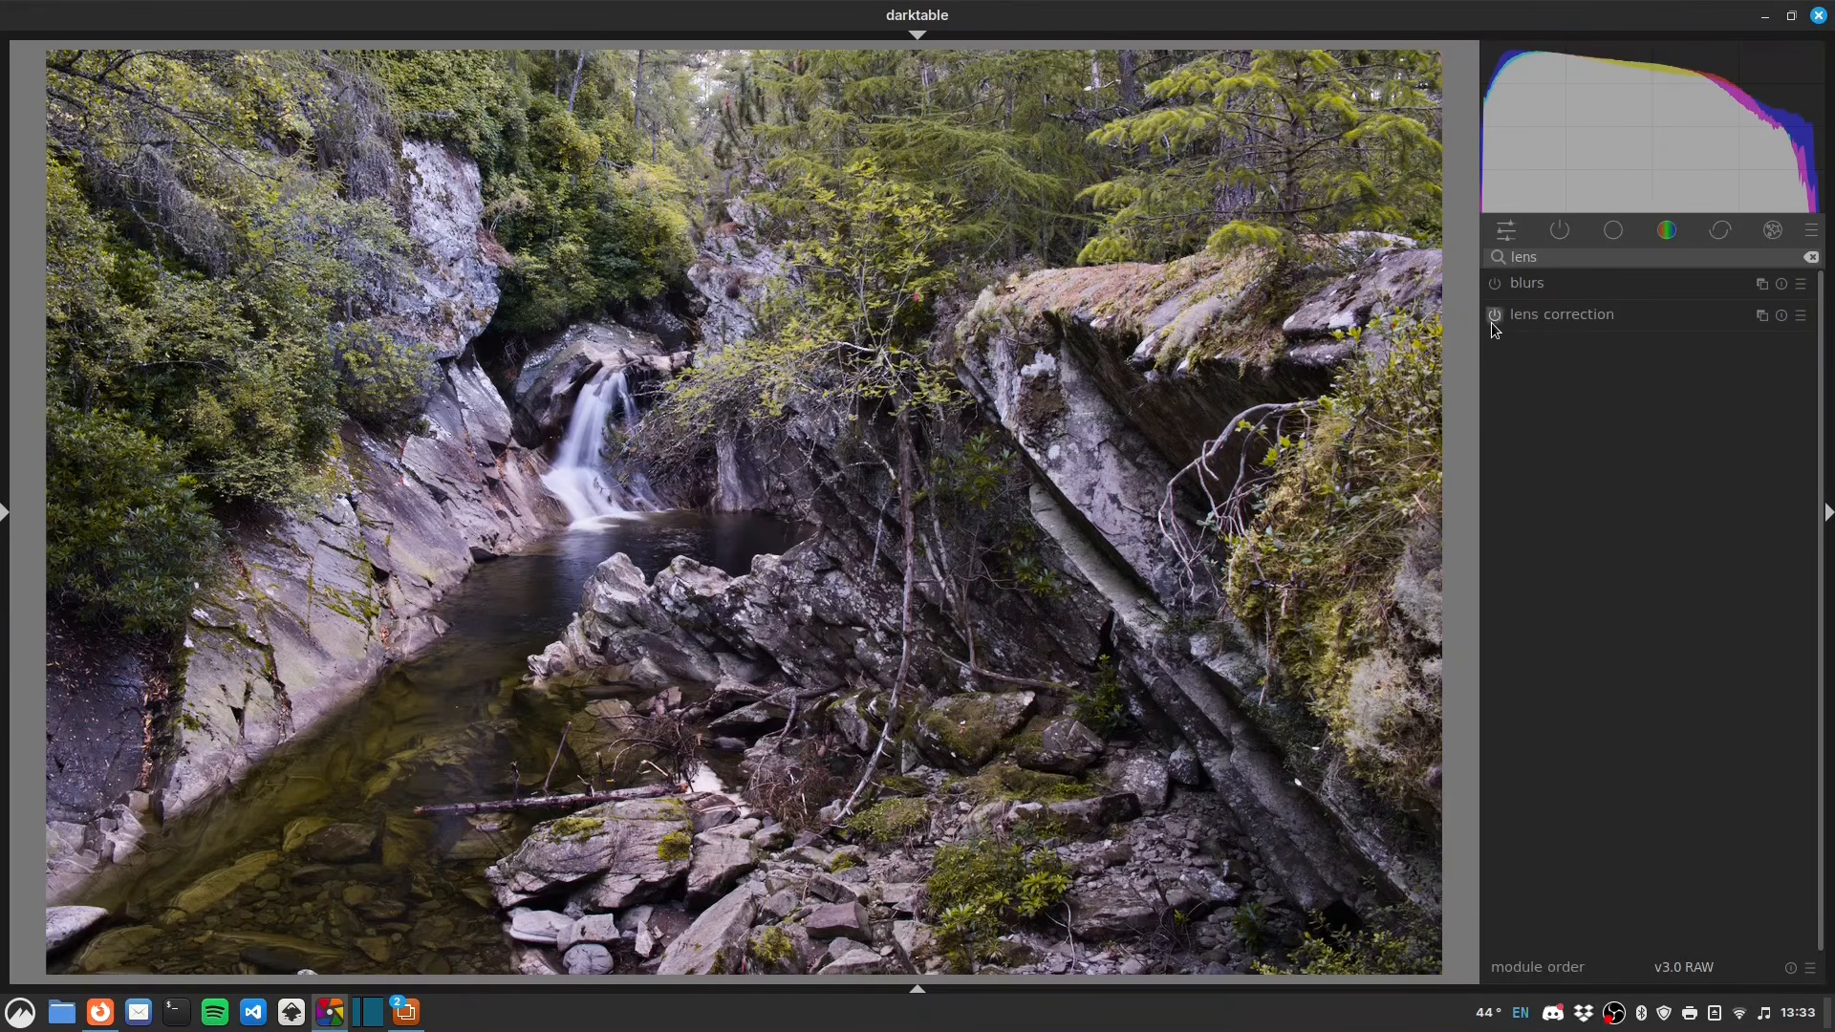
pyautogui.click(1494, 315)
pyautogui.click(1552, 320)
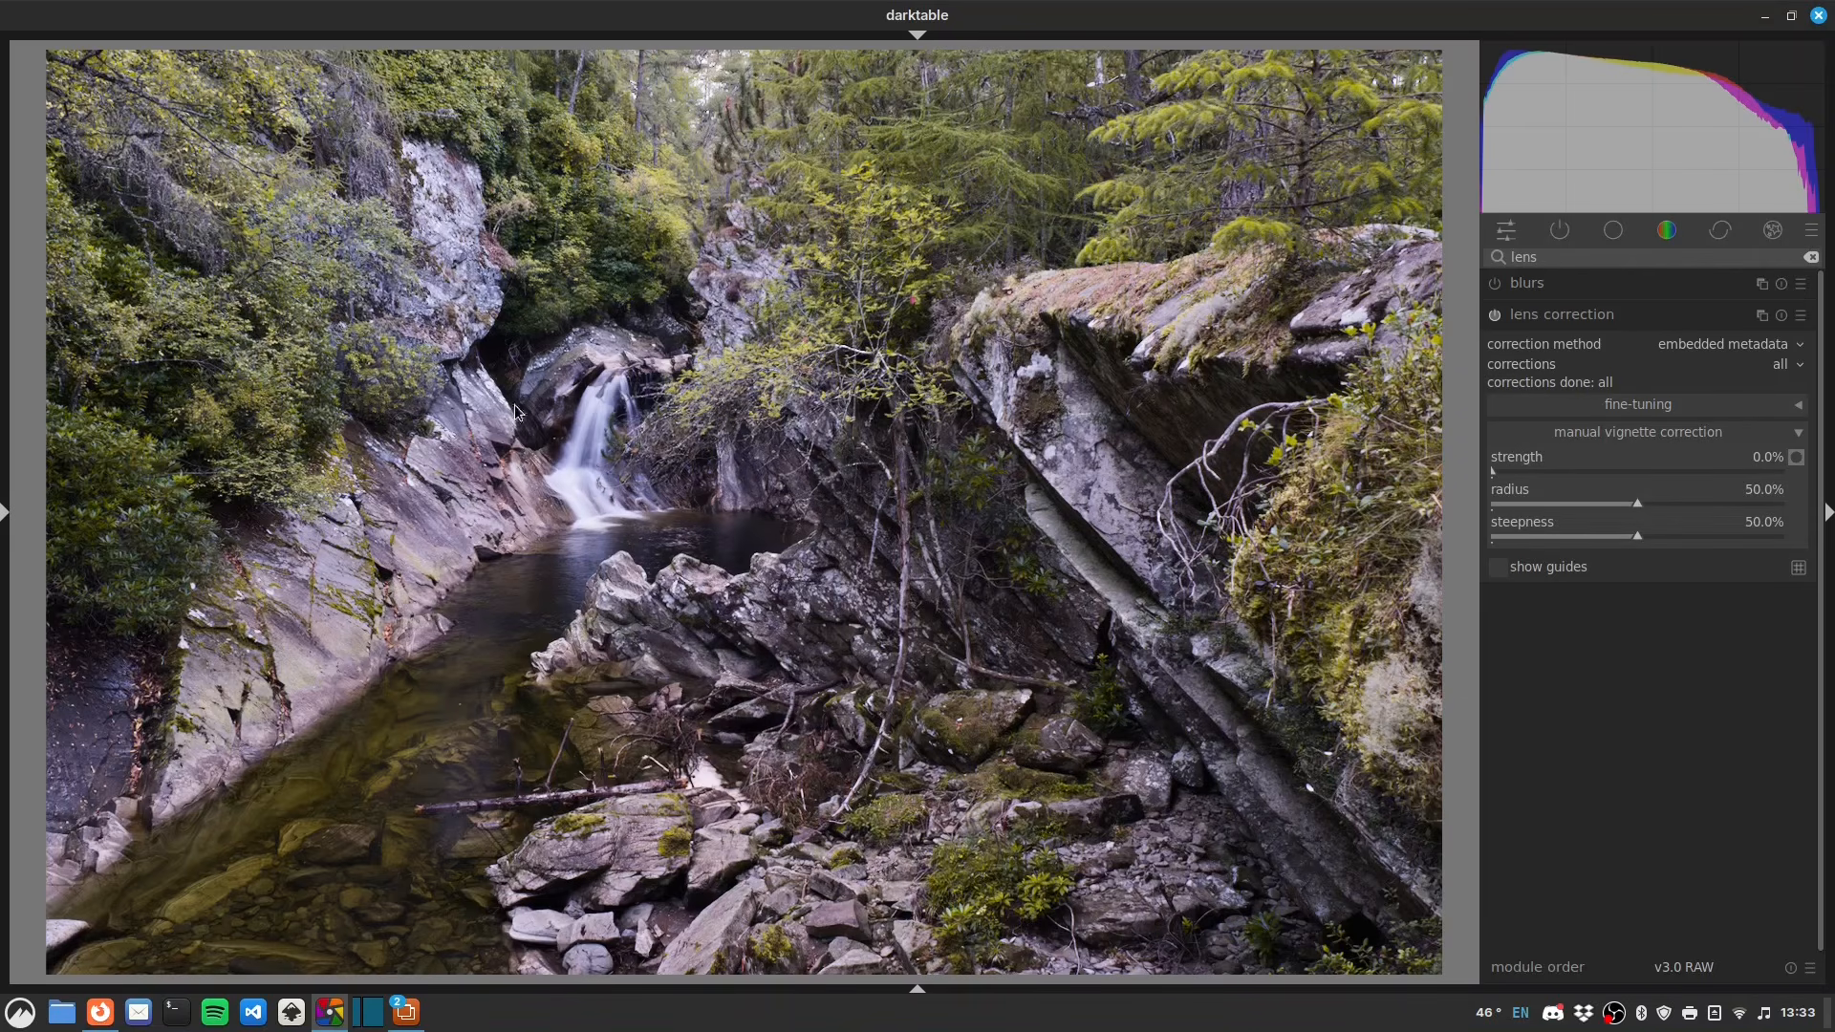
# - Try the "only distortion" and "only TCA" corrections in lens correction and return the option to "all"
pyautogui.click(1783, 369)
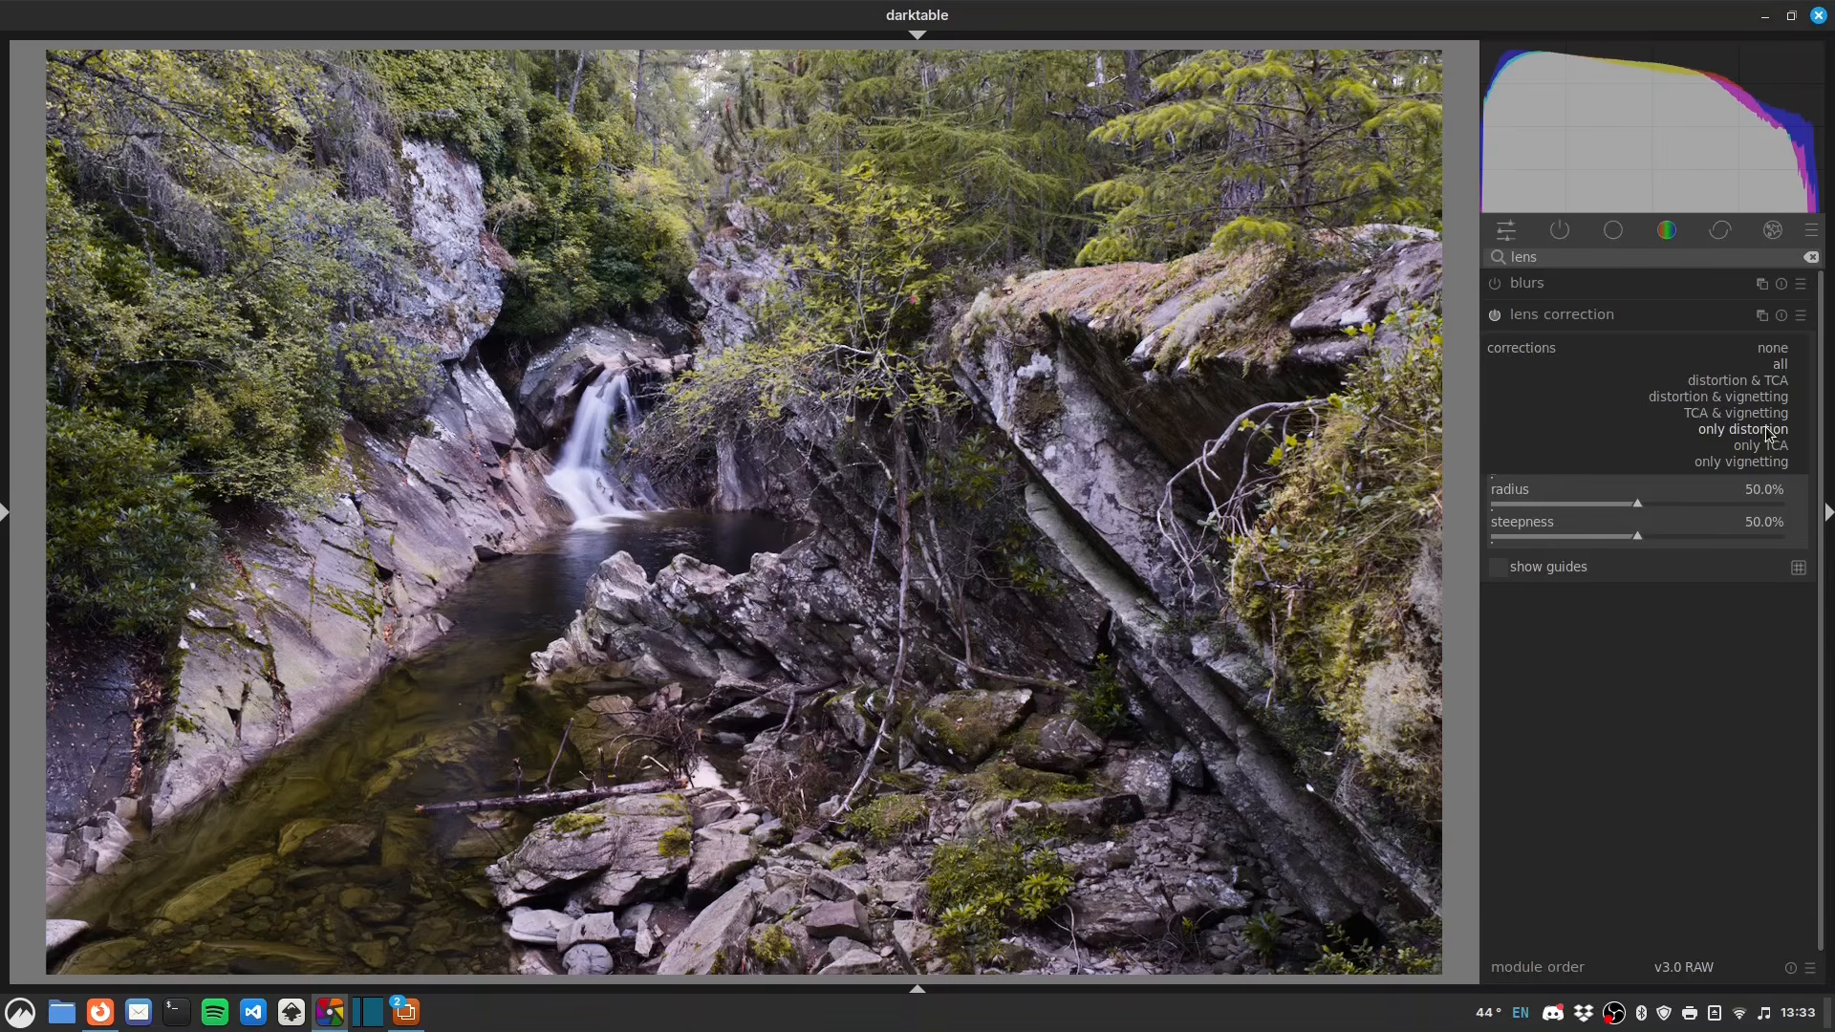
pyautogui.click(1769, 434)
pyautogui.click(1781, 365)
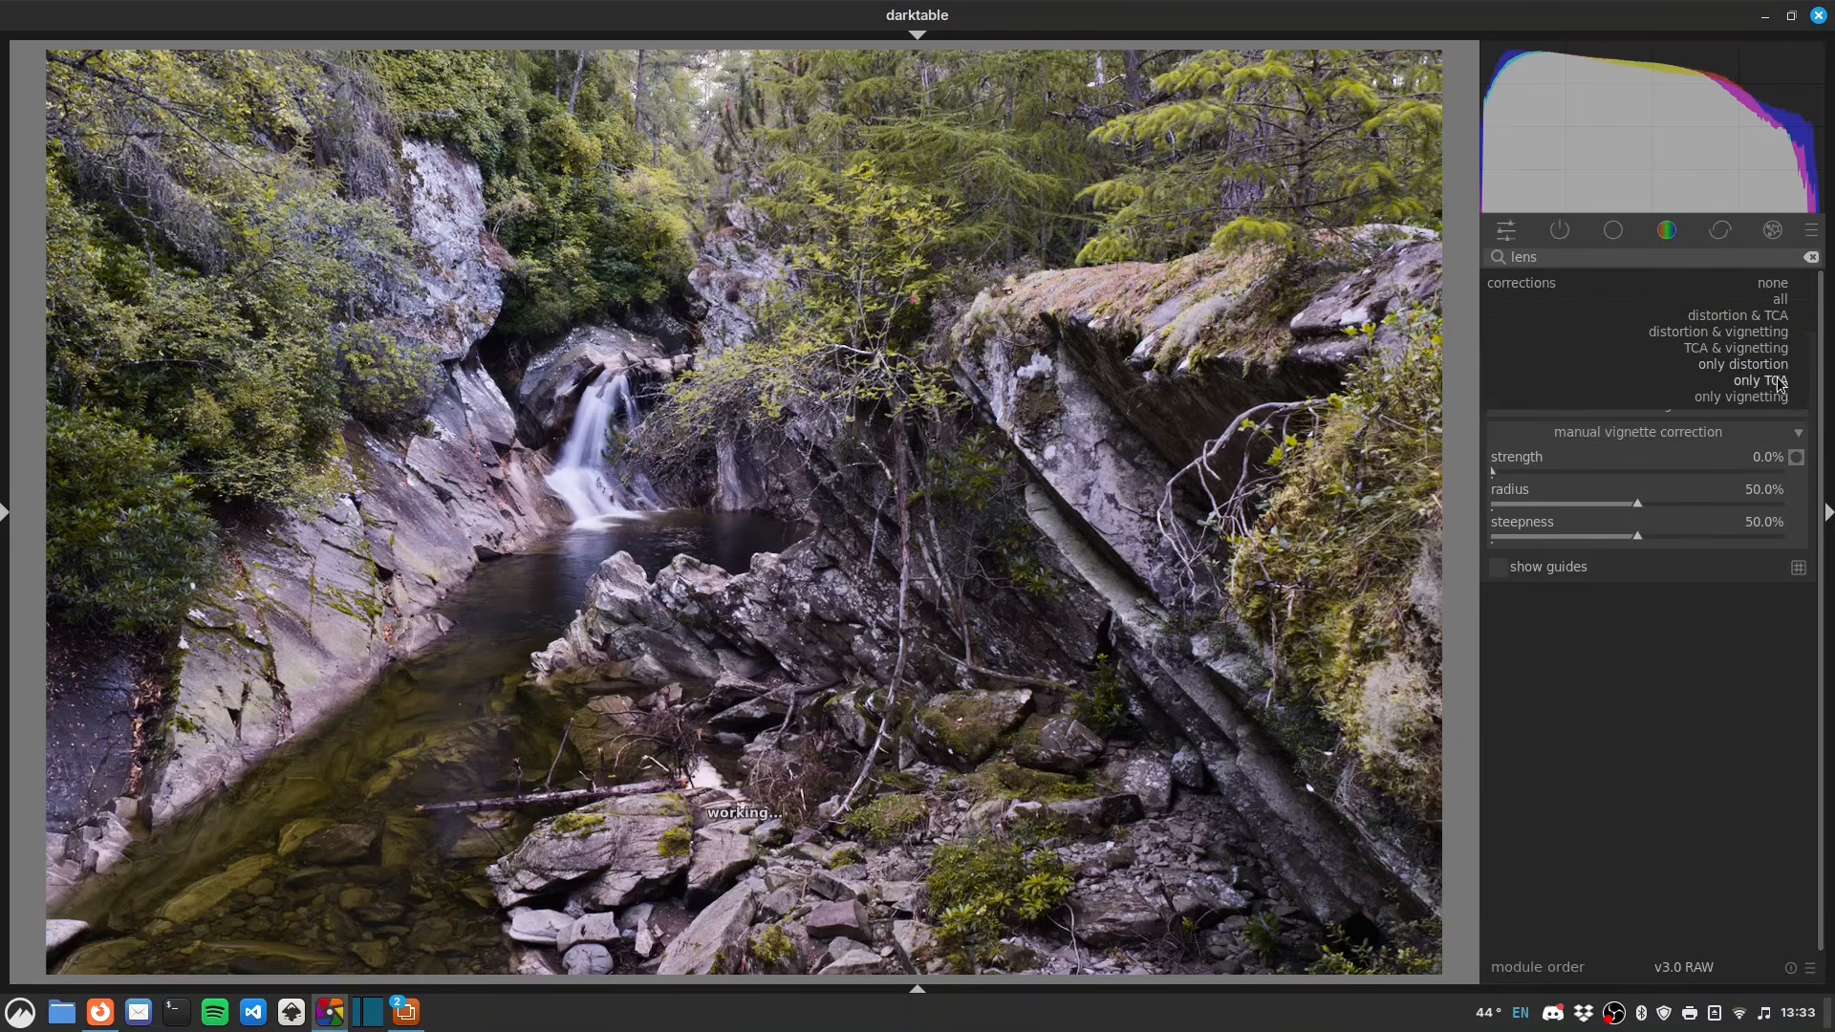
pyautogui.click(1780, 384)
pyautogui.click(1763, 364)
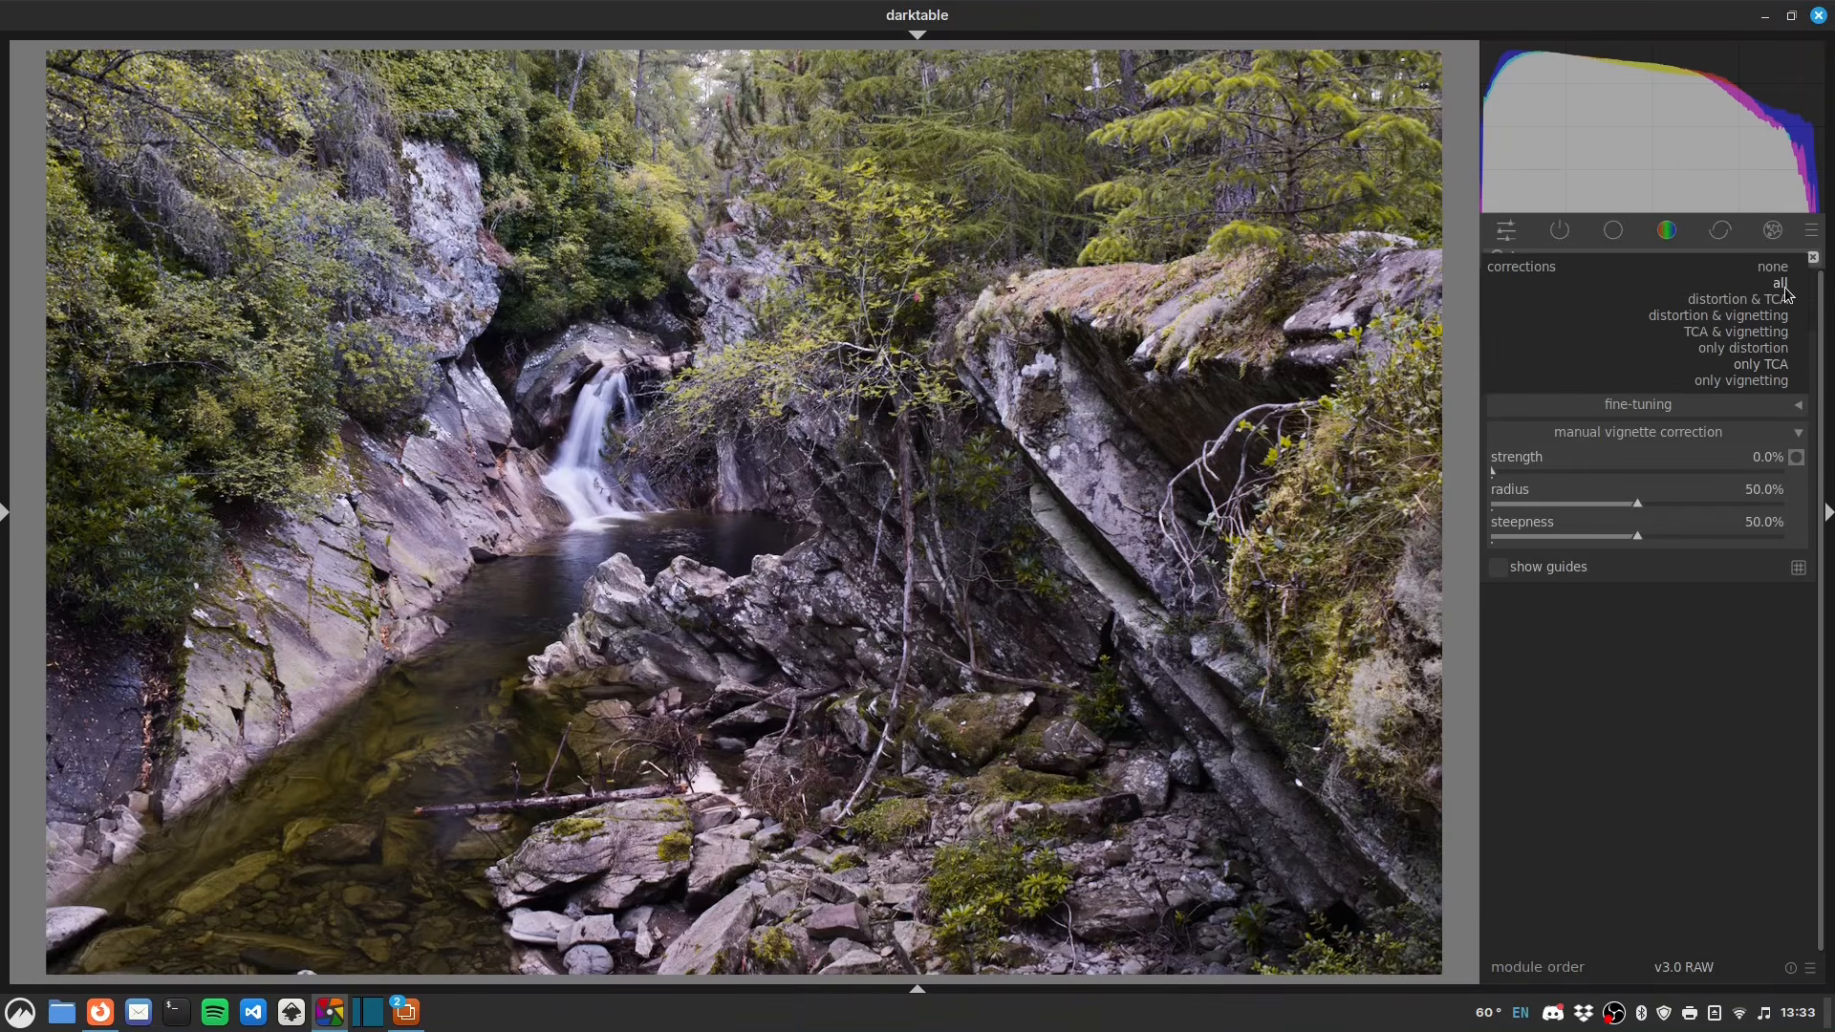
pyautogui.click(1779, 284)
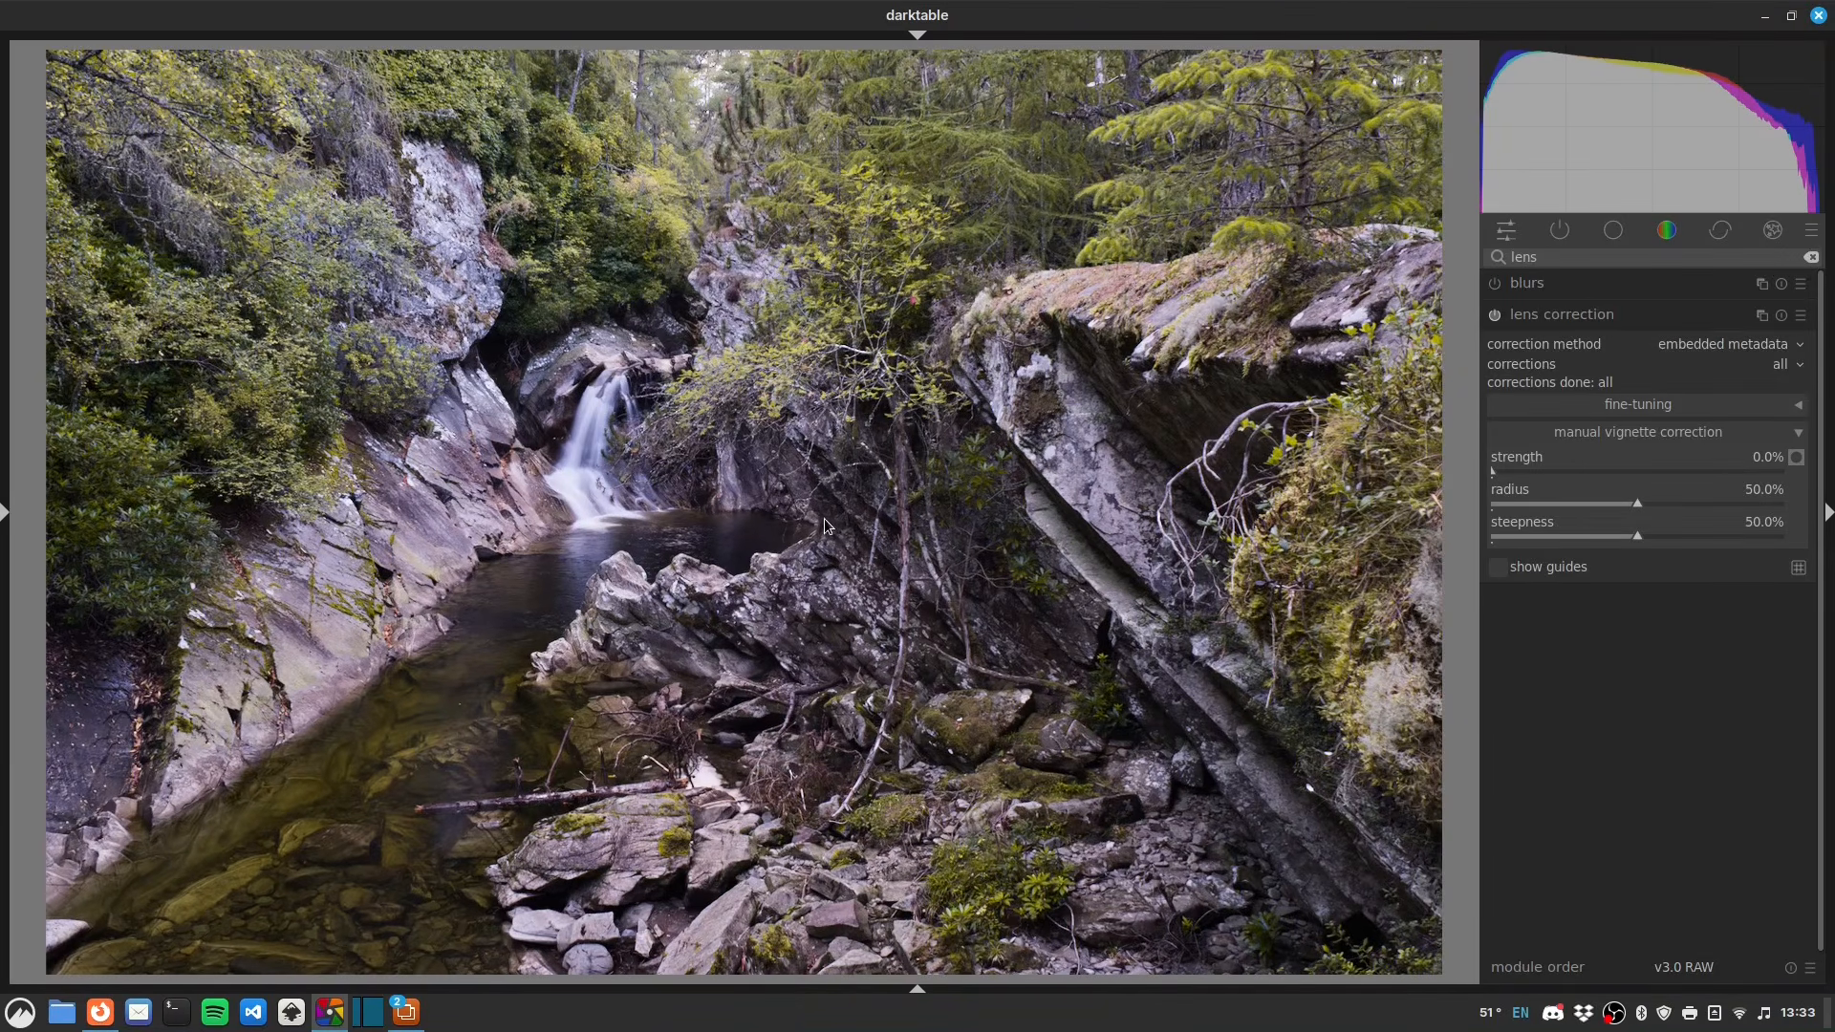
# - Search the modules for "chromatic" and enable chromatic aberrations with green as the guide
pyautogui.doubleClick(1563, 258)
pyautogui.write('chromas')
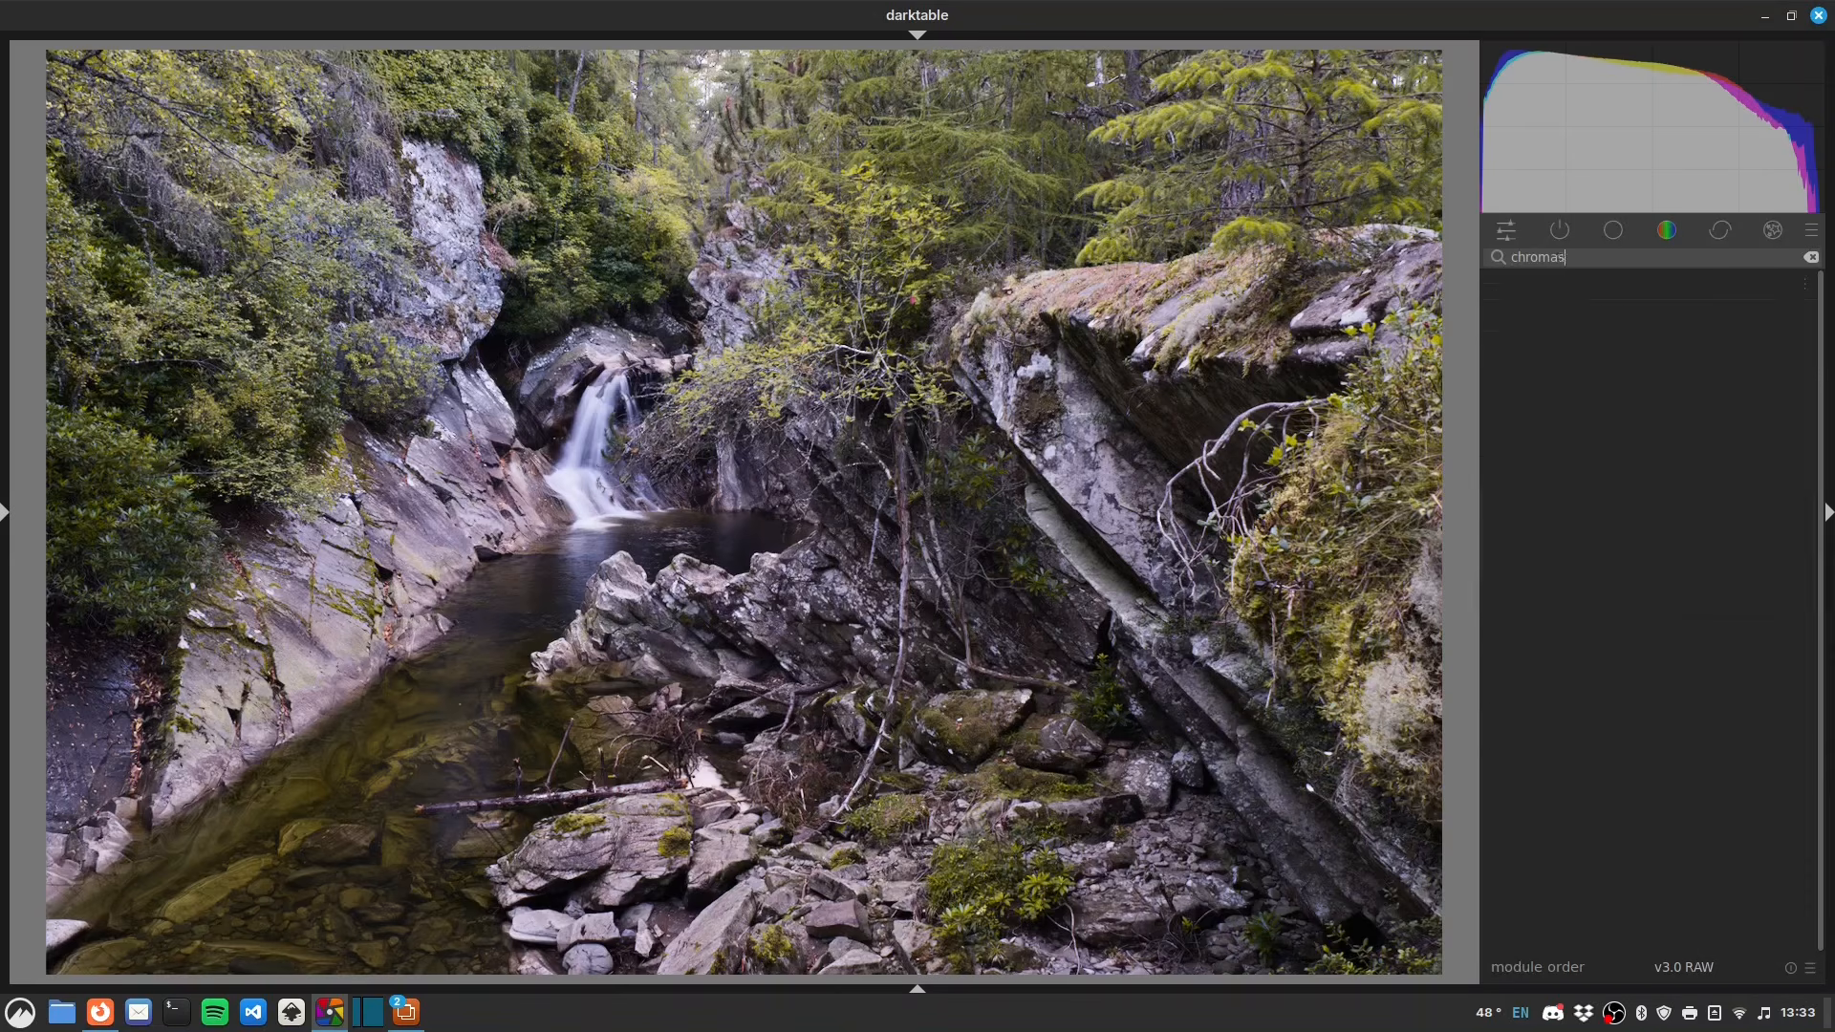
pyautogui.press('BackSpace')
pyautogui.write('tic')
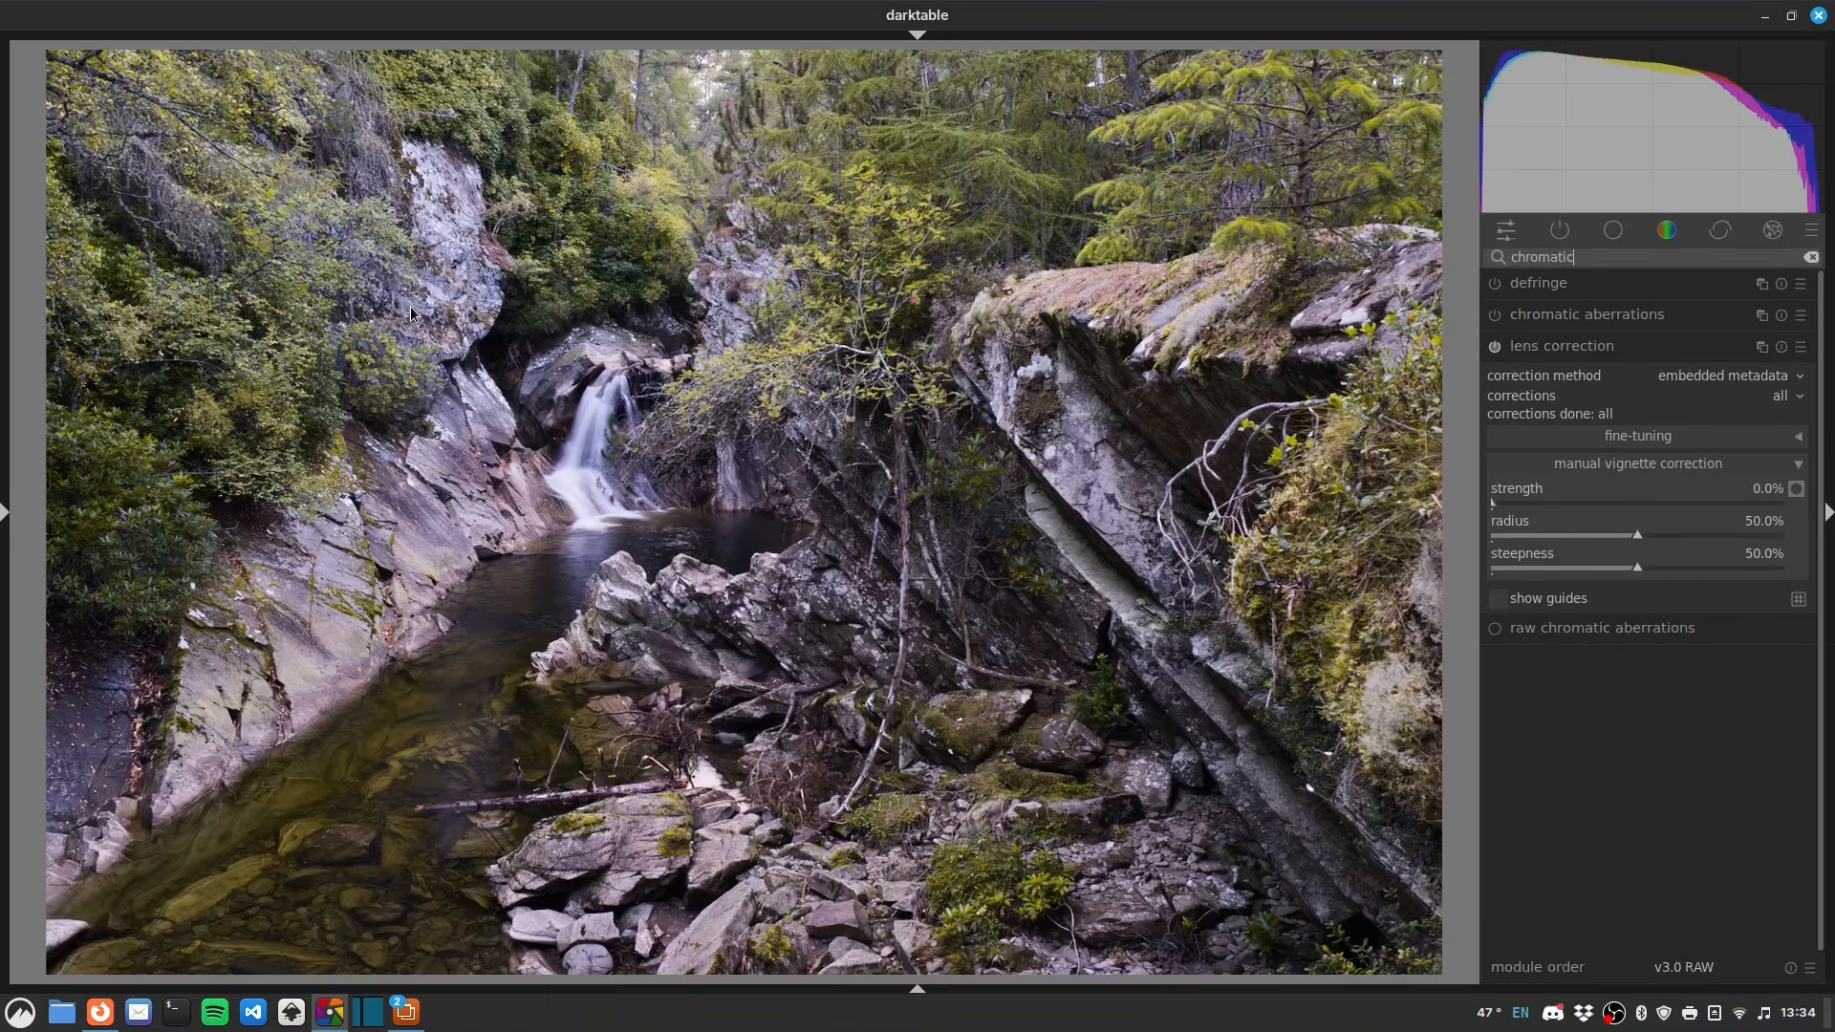
pyautogui.click(1564, 317)
pyautogui.click(1493, 316)
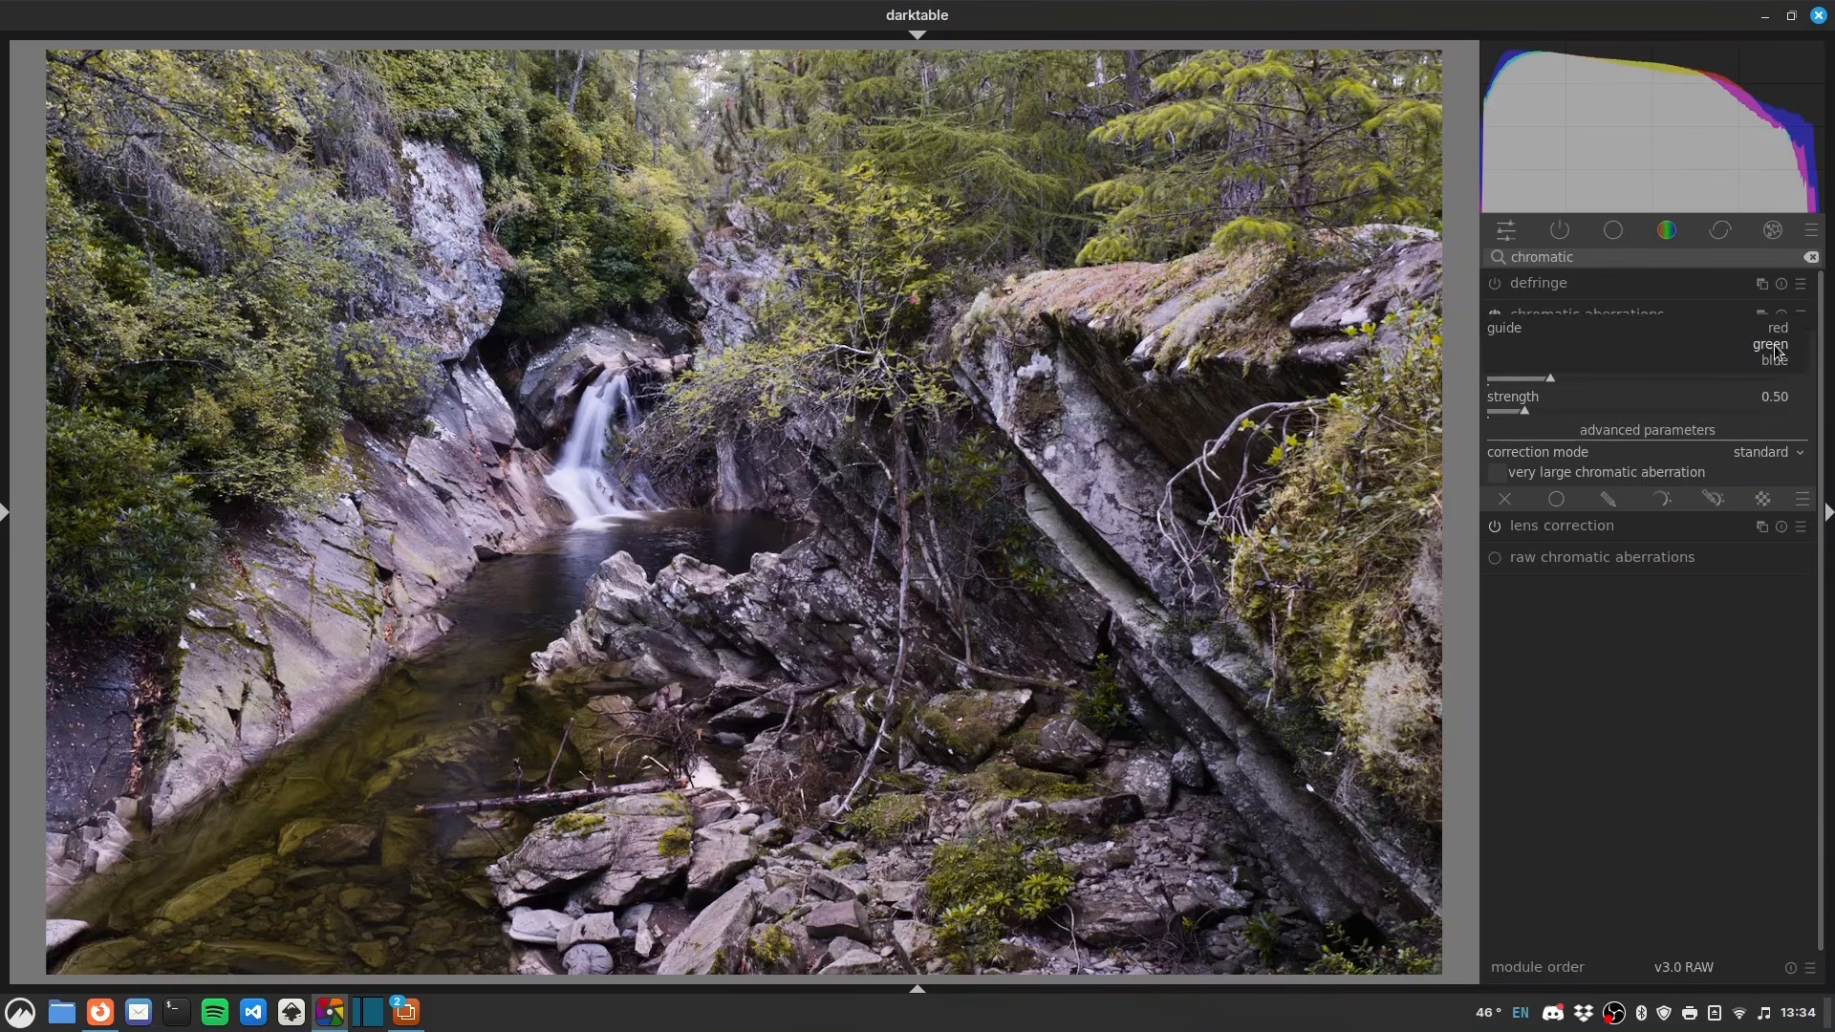
pyautogui.click(1773, 346)
pyautogui.click(1773, 346)
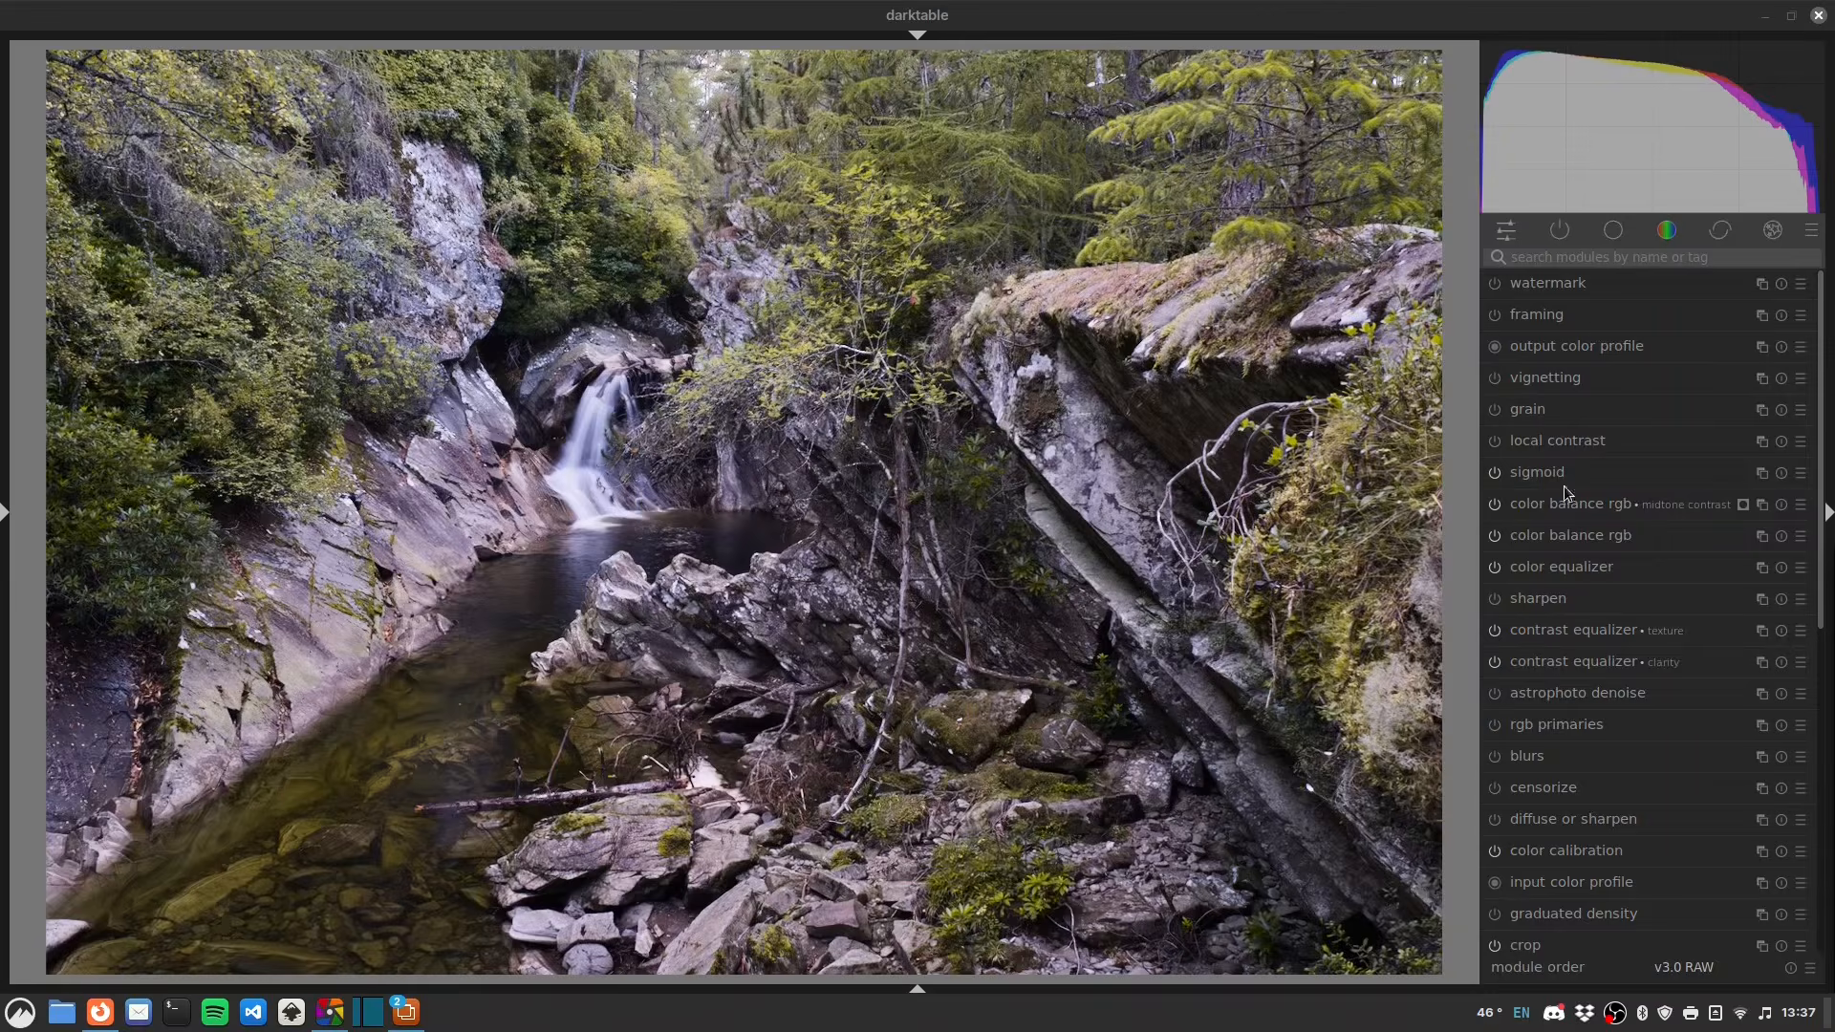
# - Search the modules for "expo", create a new exposure instance and activate a drawn mask for it
pyautogui.click(1589, 257)
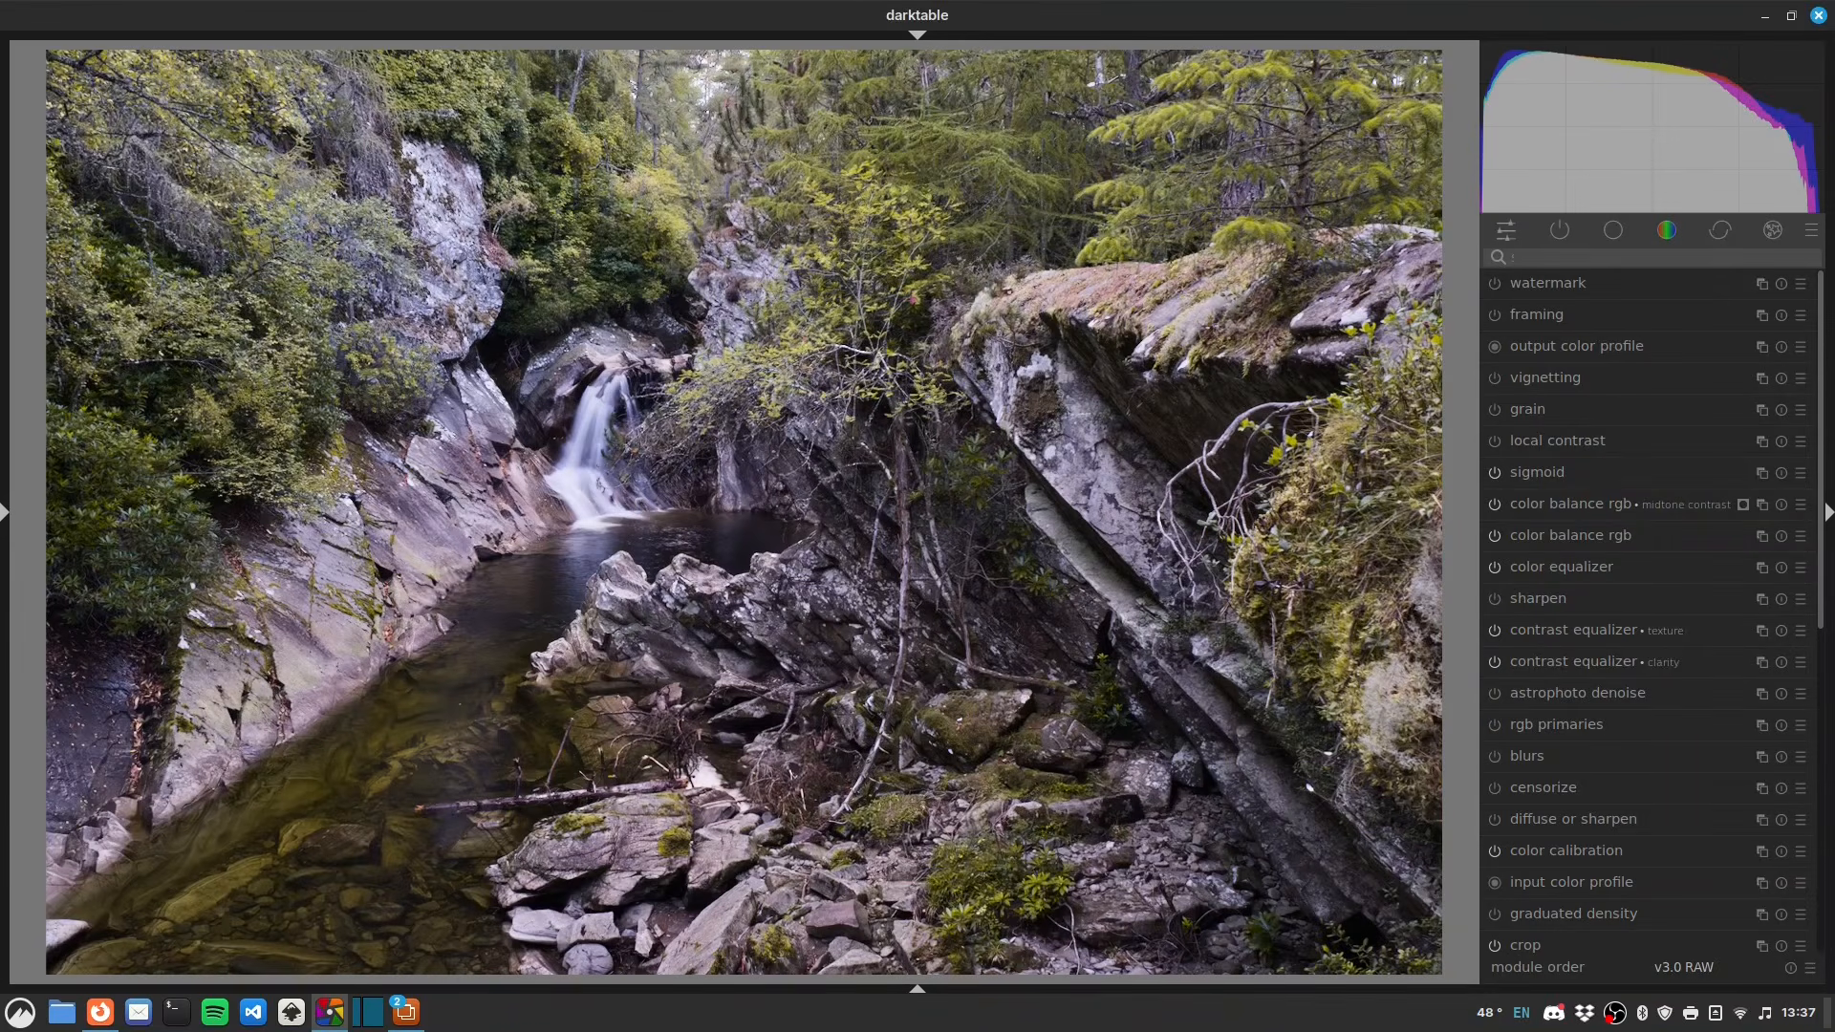
pyautogui.write('expo')
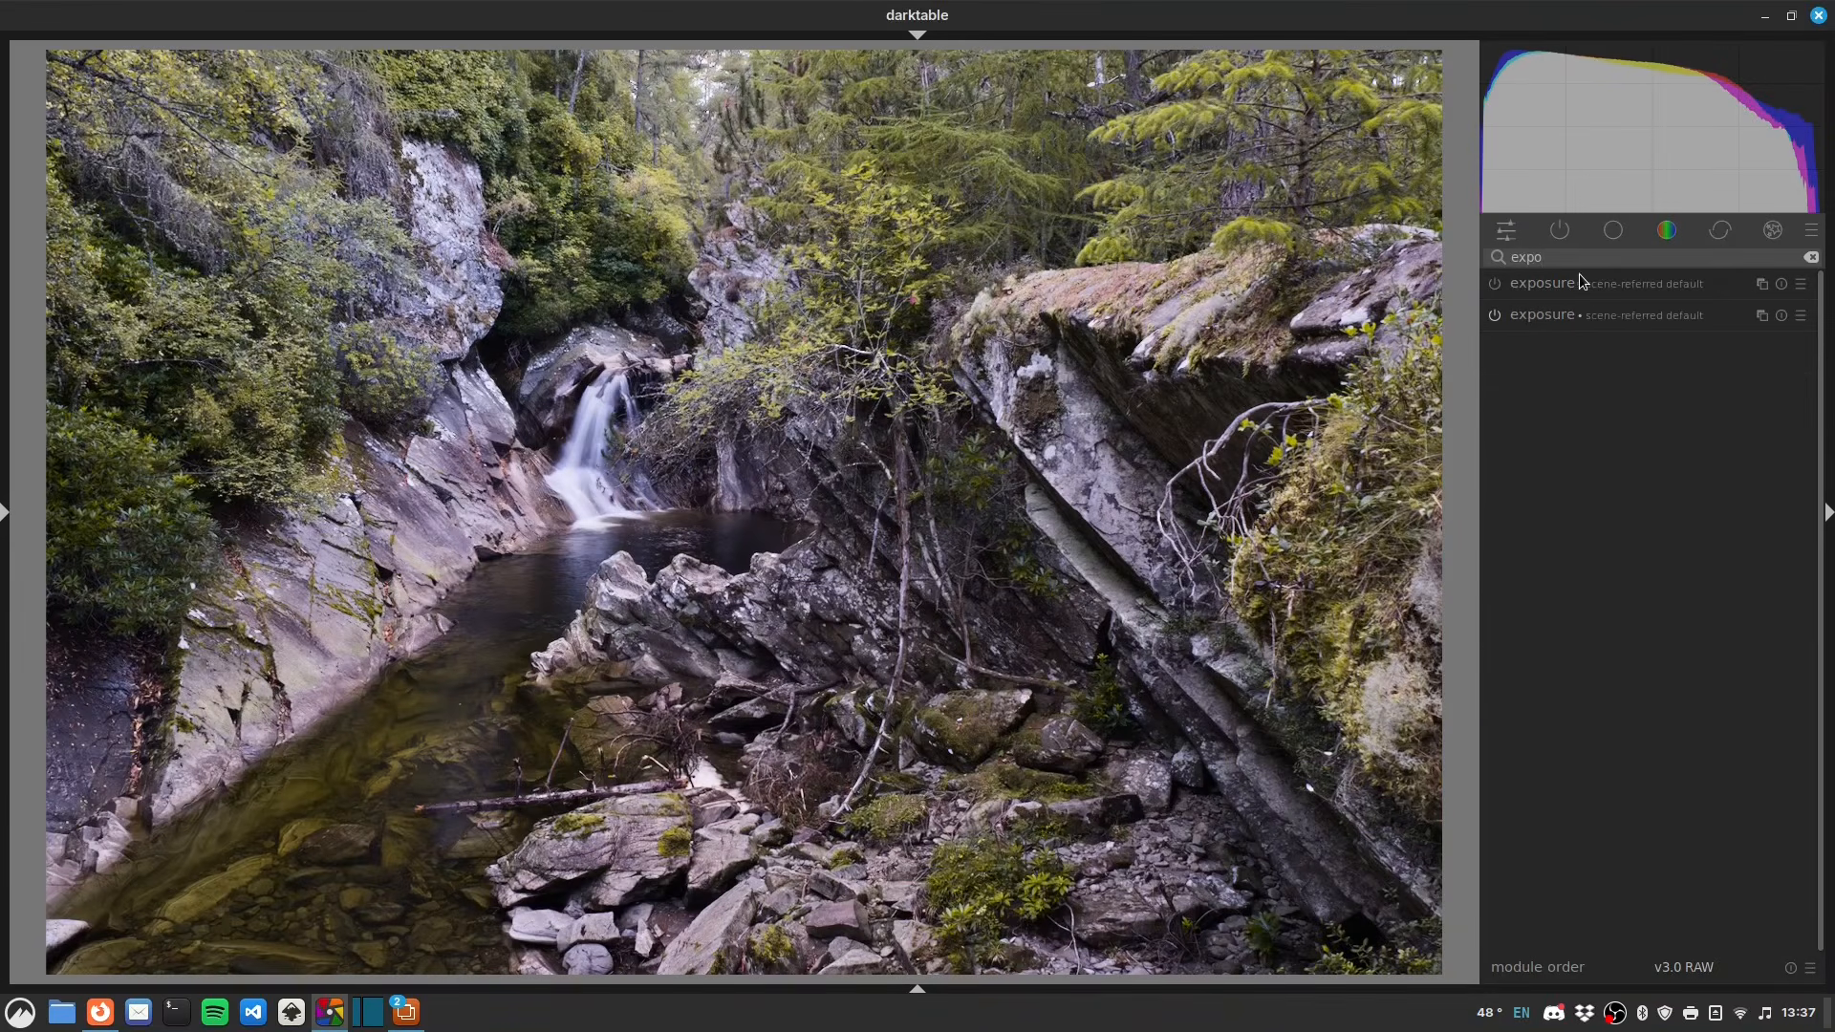
pyautogui.moveTo(1586, 314)
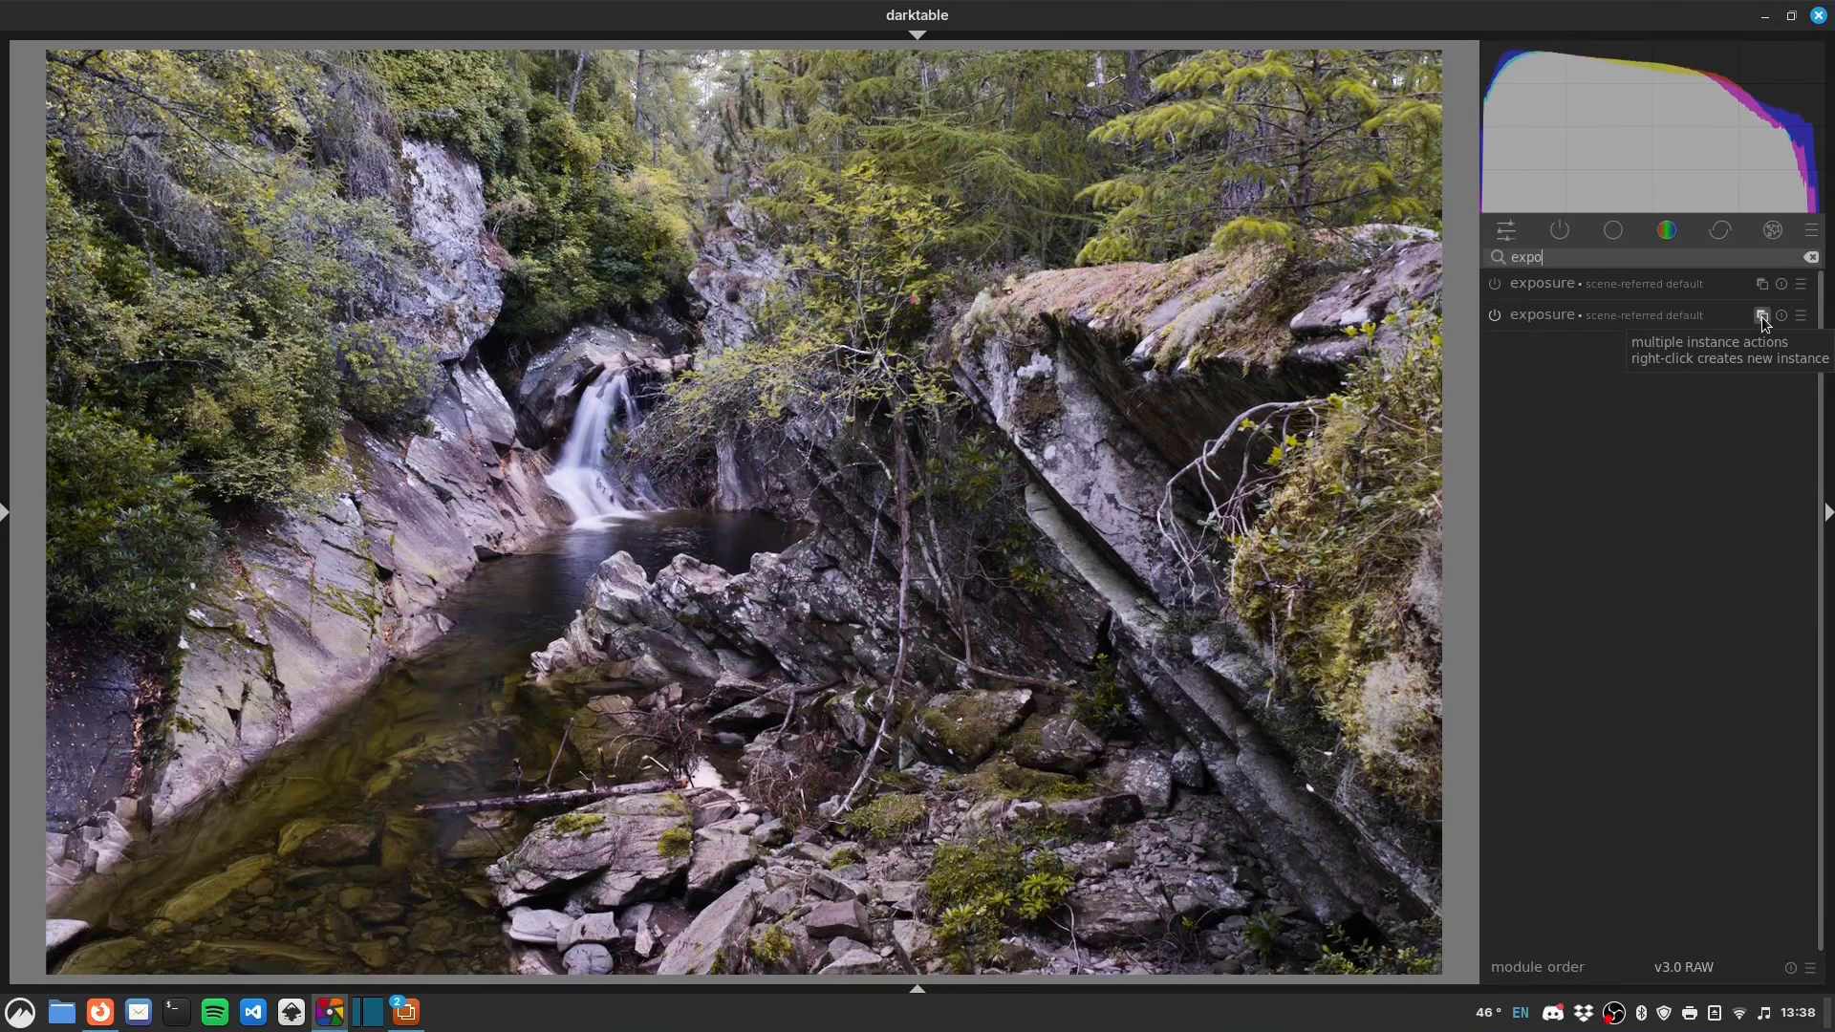
pyautogui.click(1567, 315)
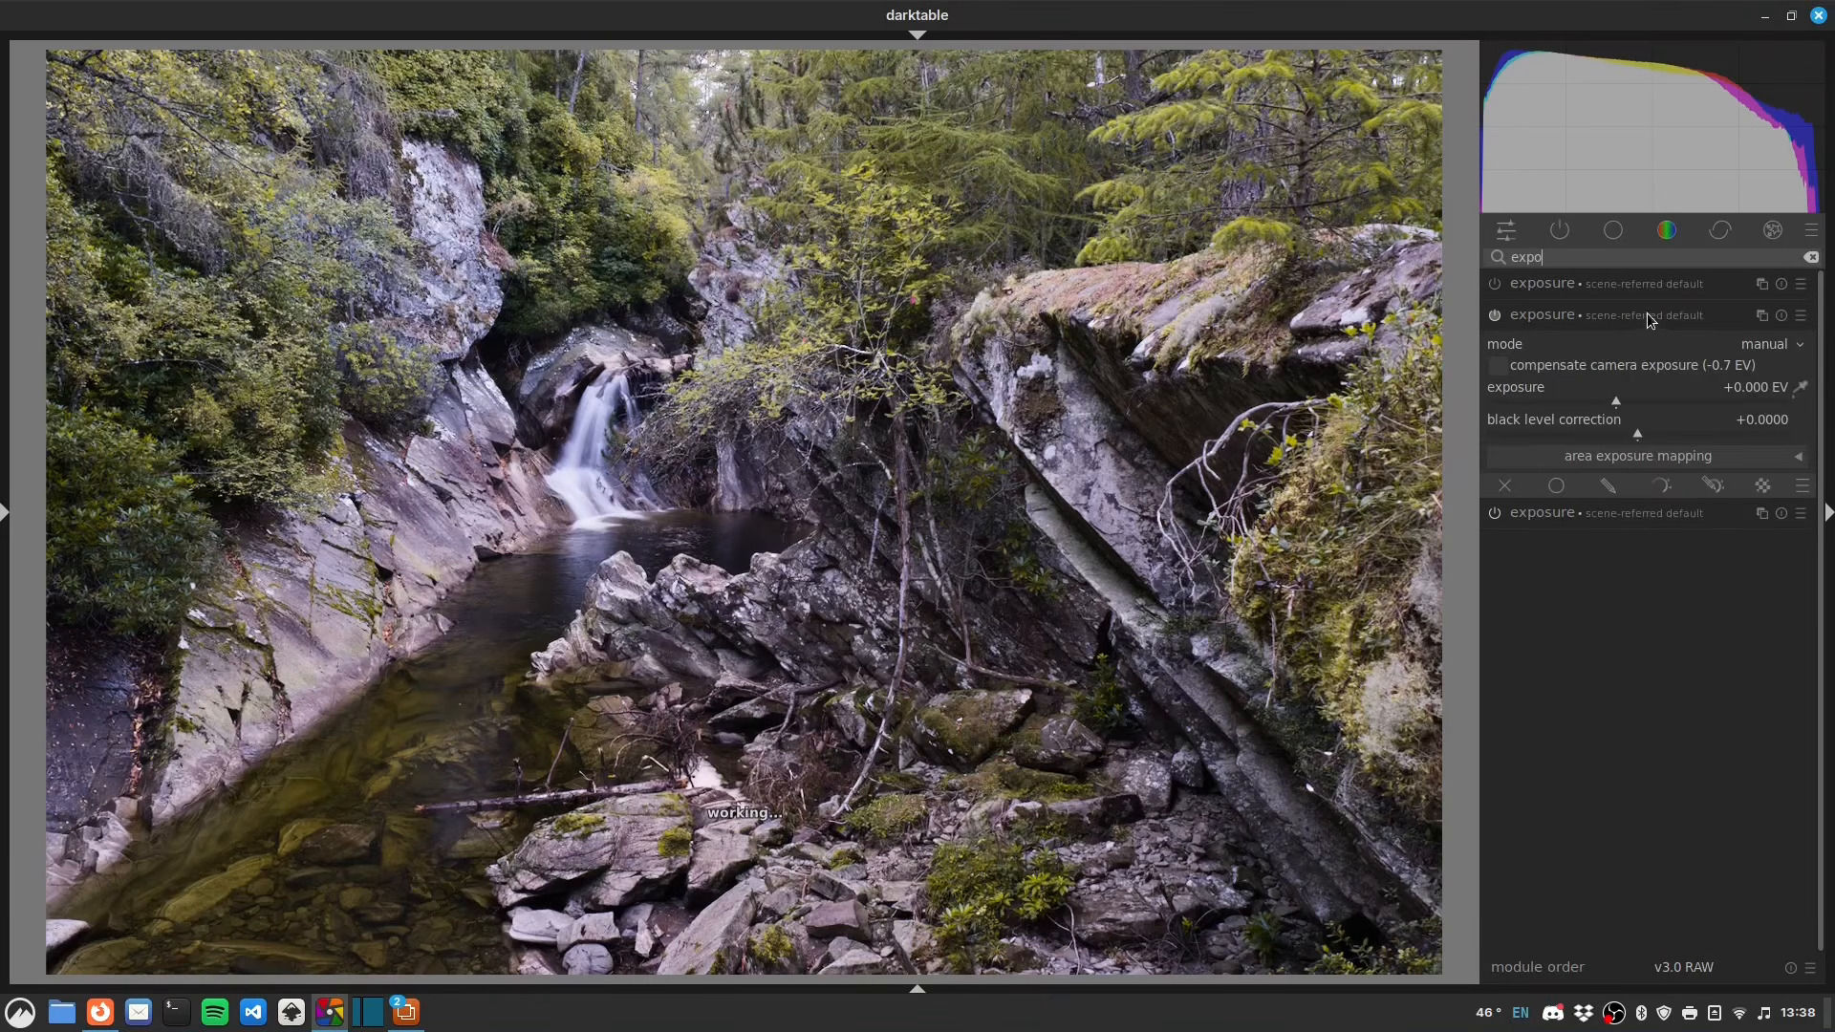
pyautogui.click(1609, 486)
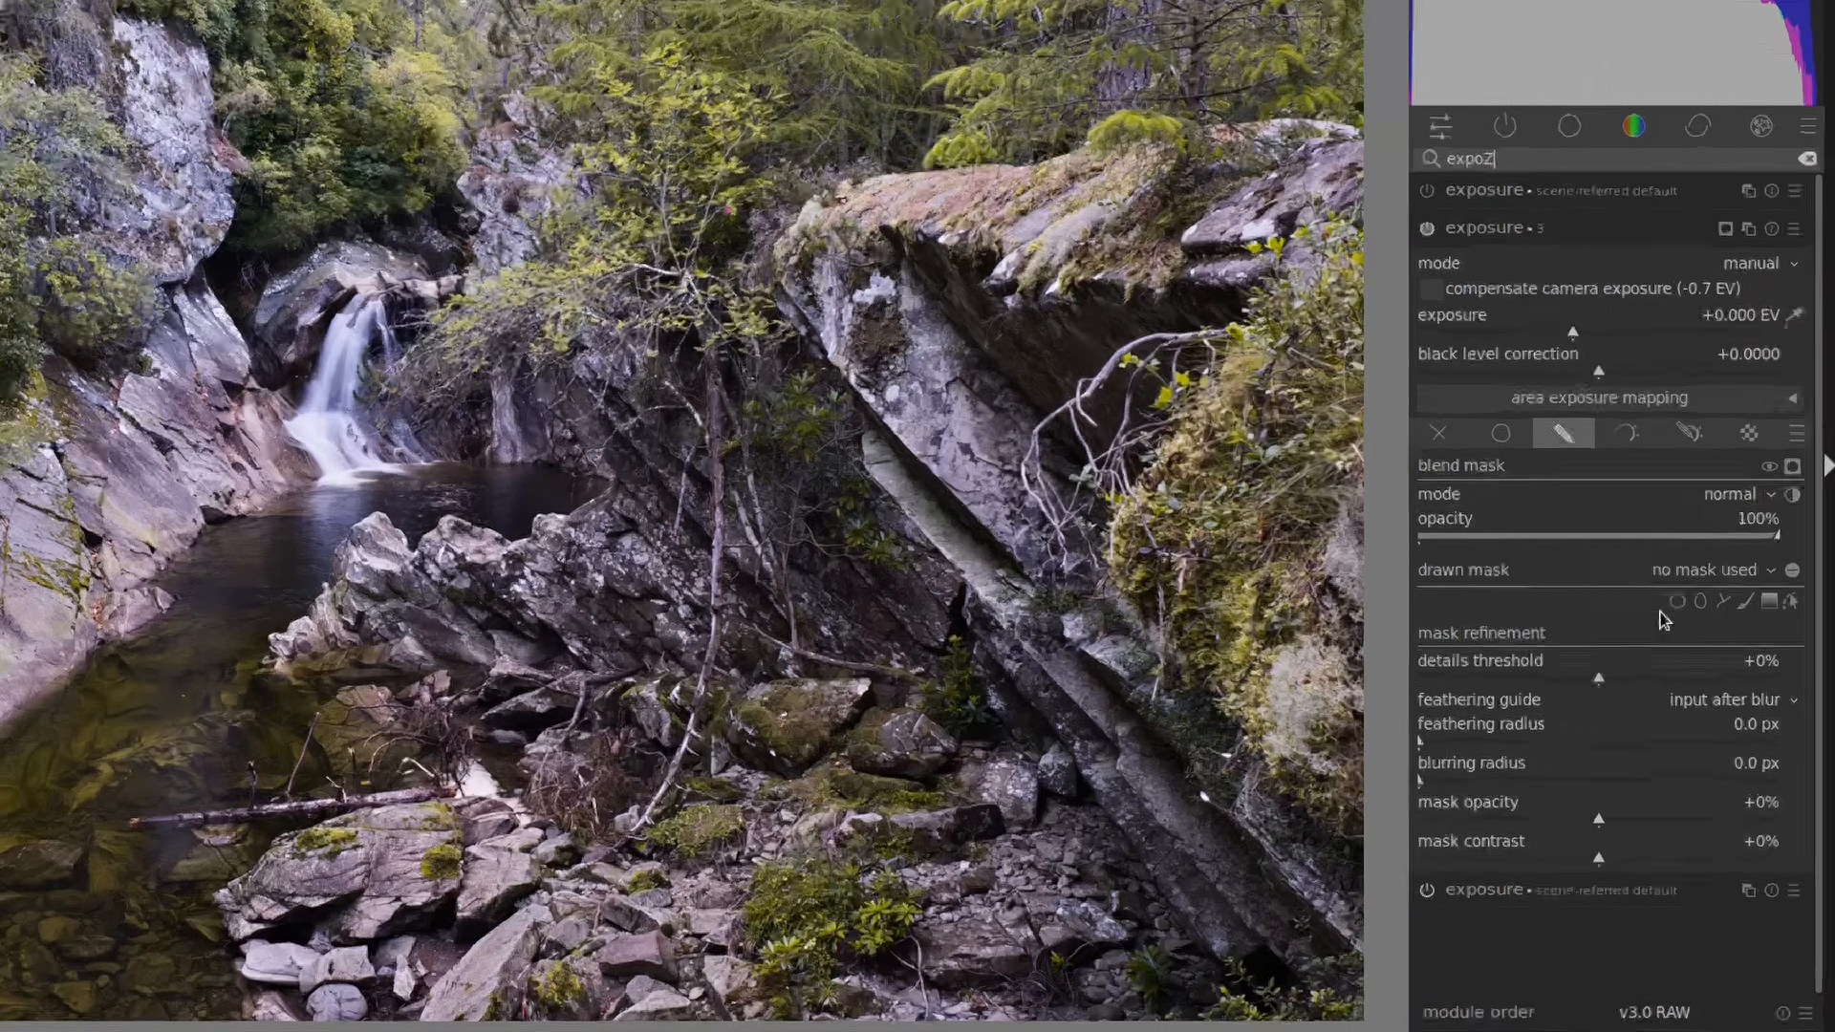
pyautogui.write('Z')
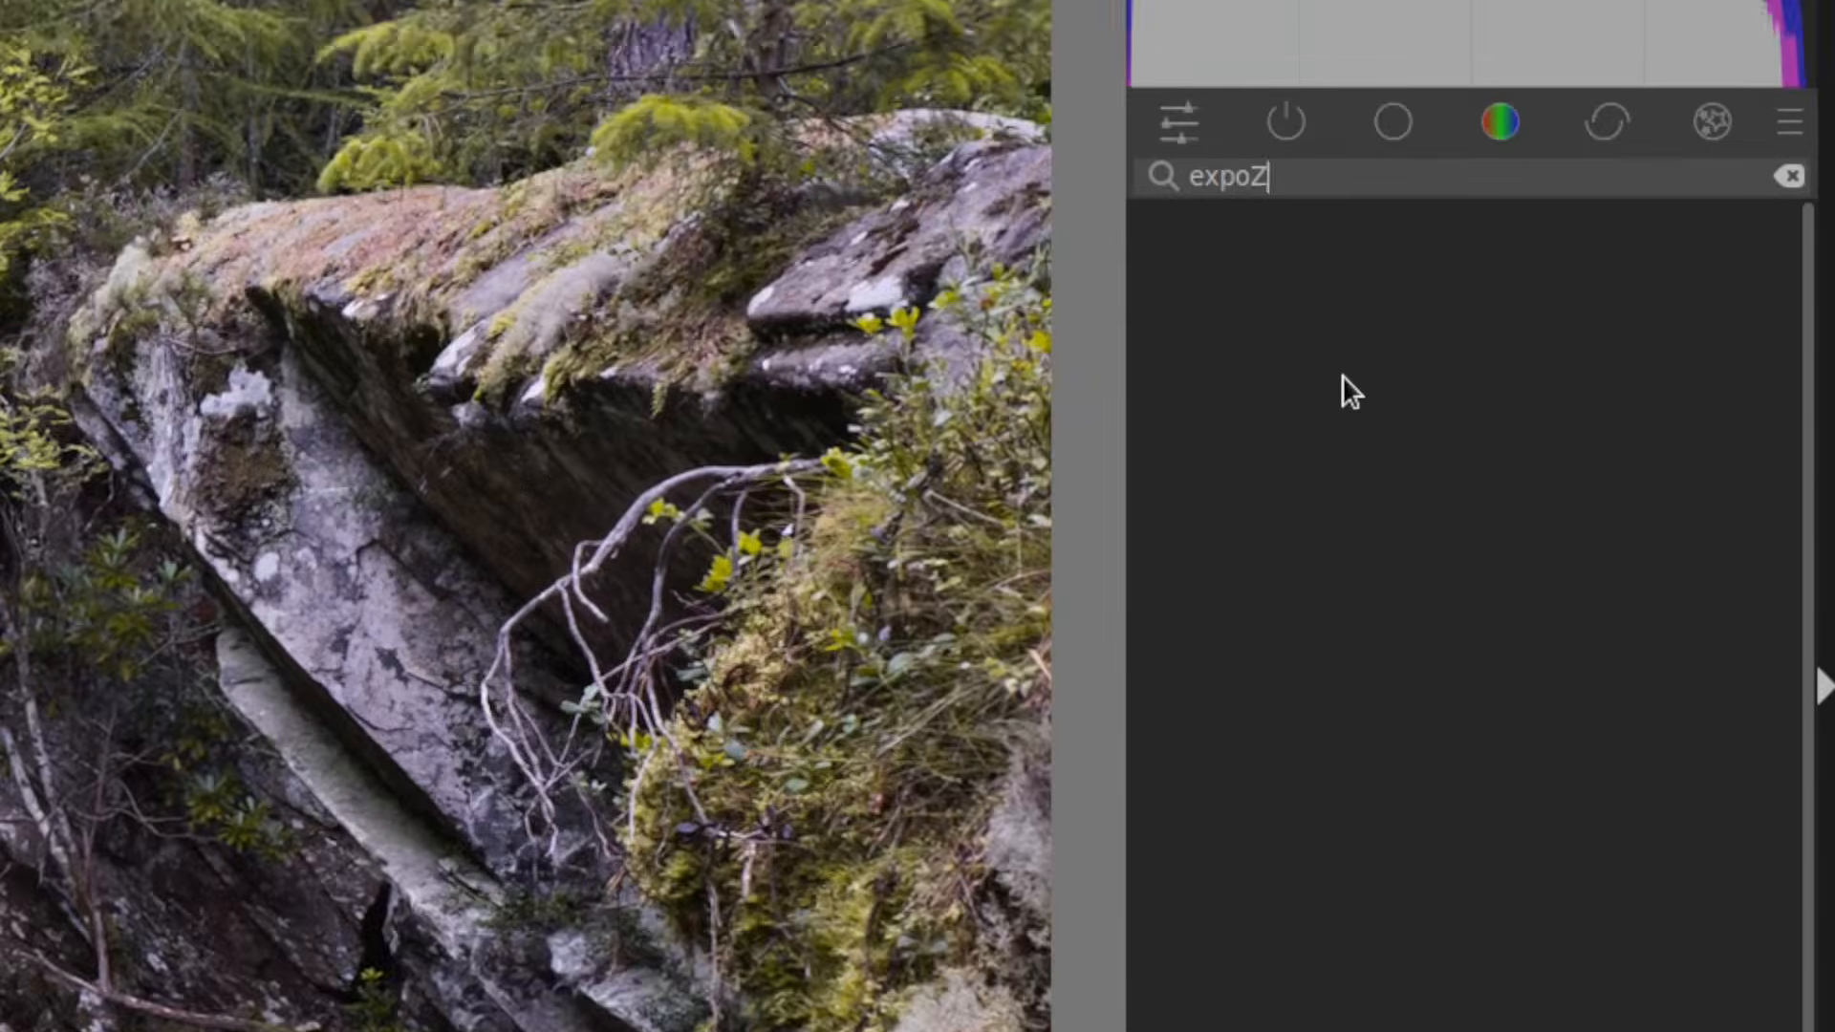
pyautogui.press('BackSpace')
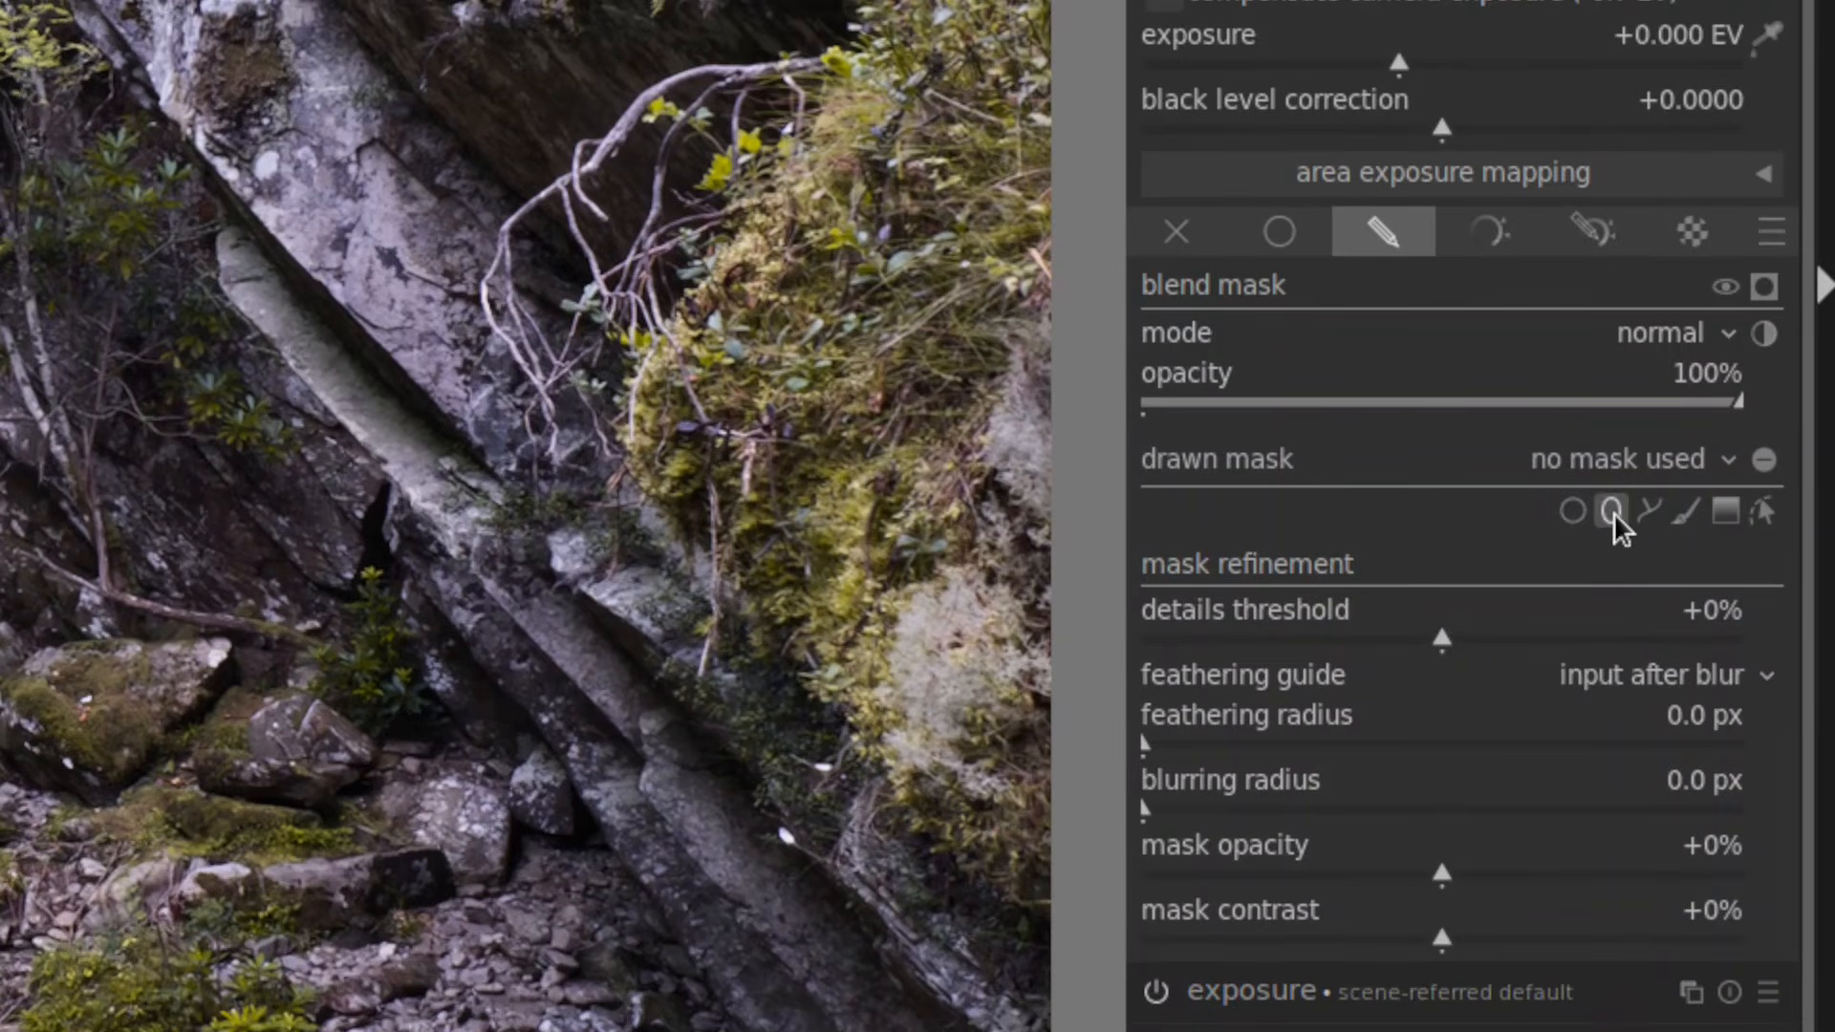
# - Place a large ellipse mask over the waterfall and central rocks for the new exposure instance
pyautogui.click(1615, 512)
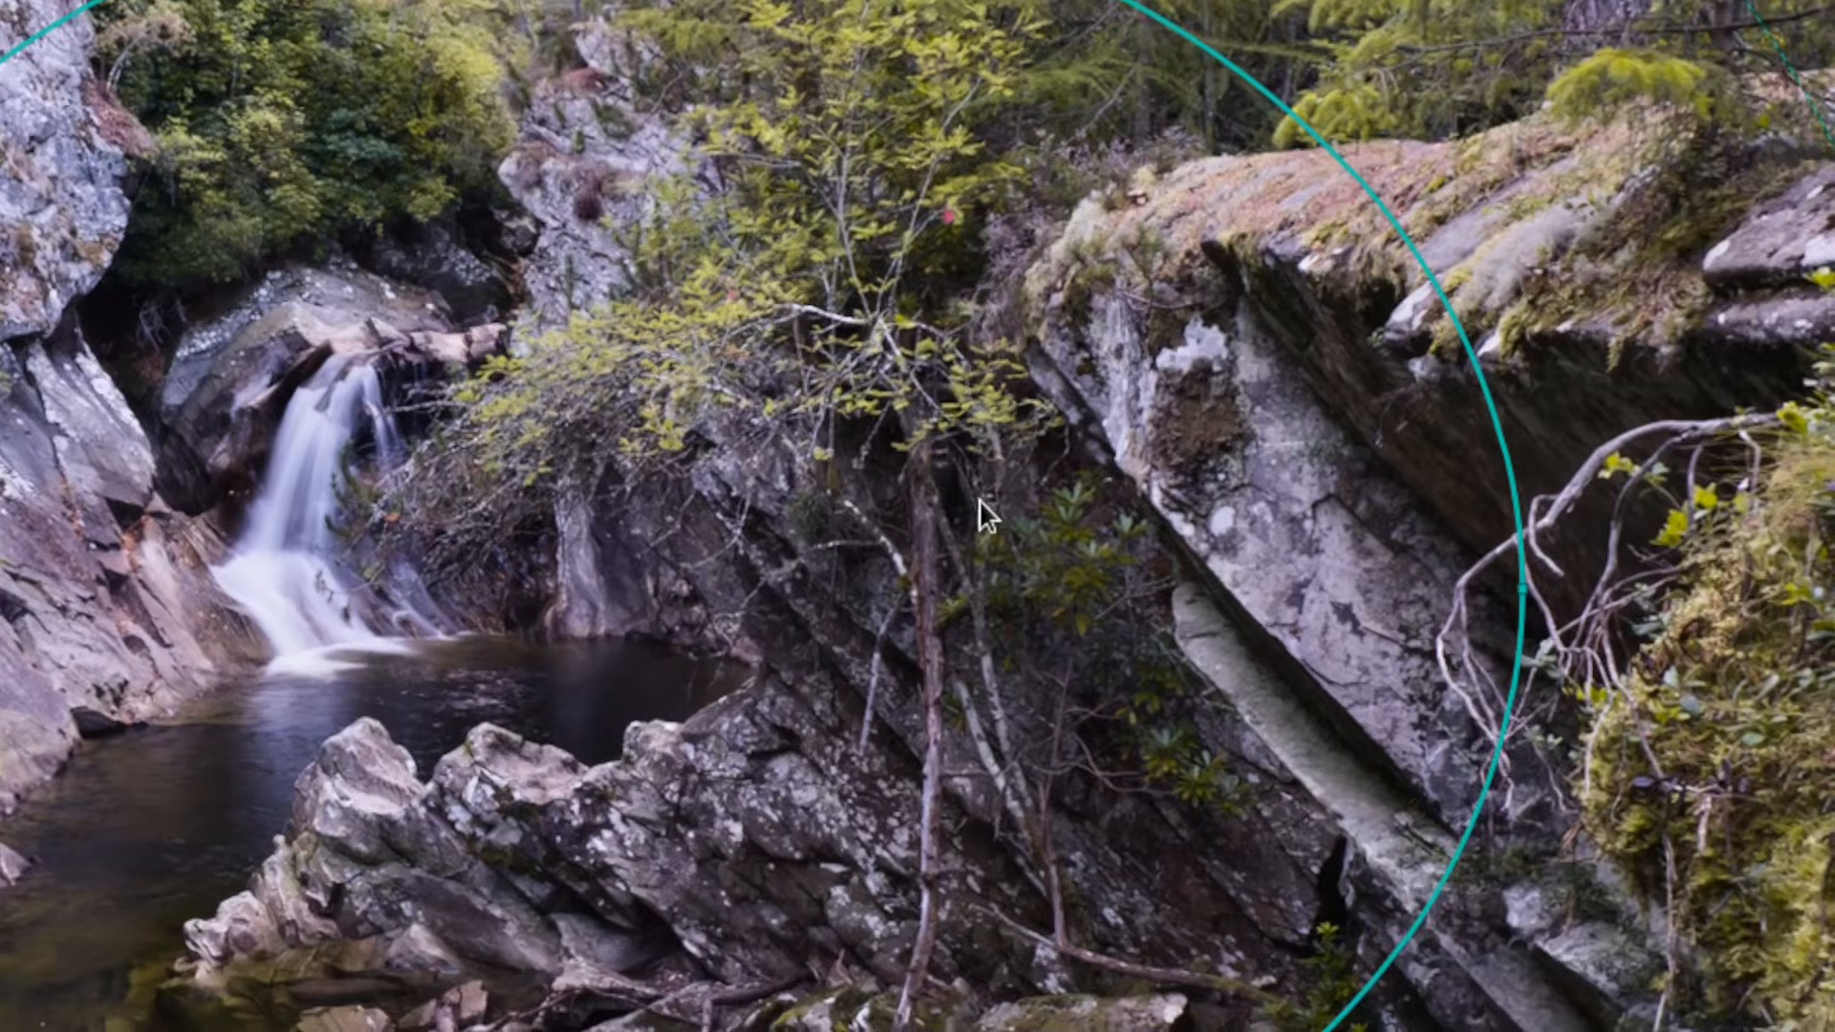
pyautogui.hotkey('shift', 'z')
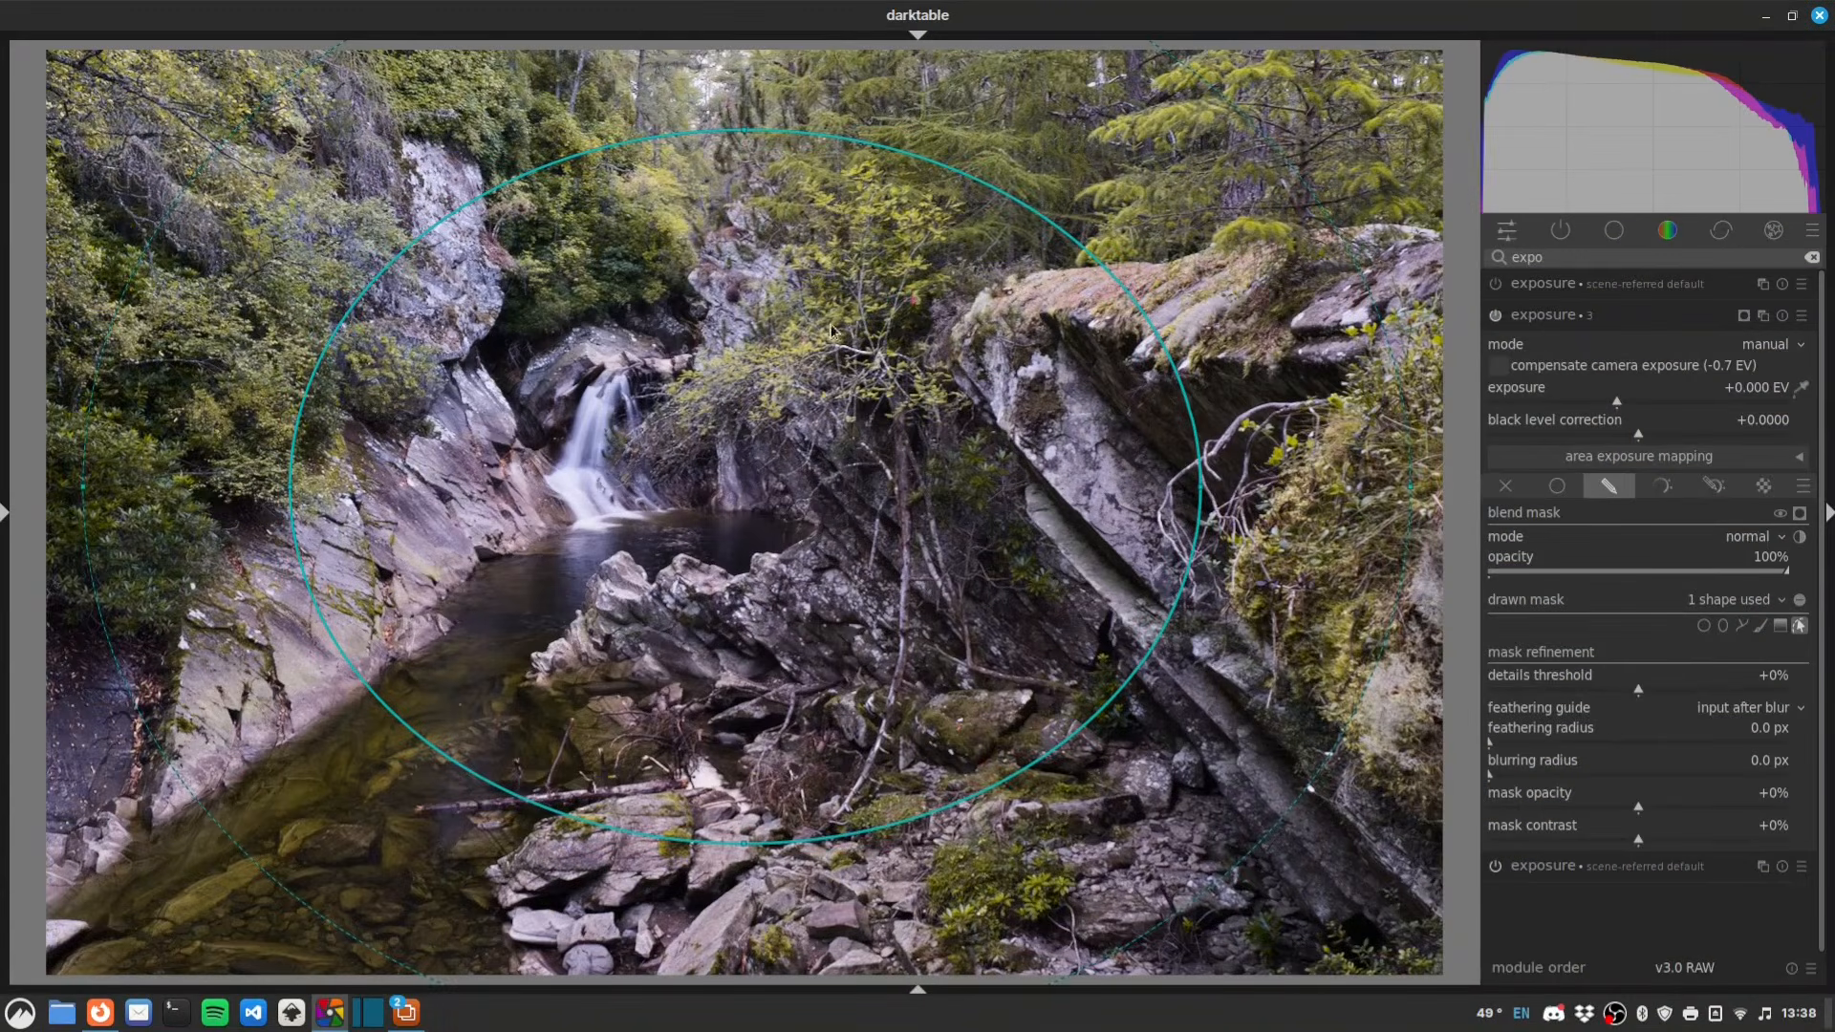
pyautogui.moveTo(823, 388)
pyautogui.mouseDown()
pyautogui.moveTo(880, 478)
pyautogui.moveTo(899, 437)
pyautogui.moveTo(702, 398)
pyautogui.moveTo(837, 369)
pyautogui.mouseUp()
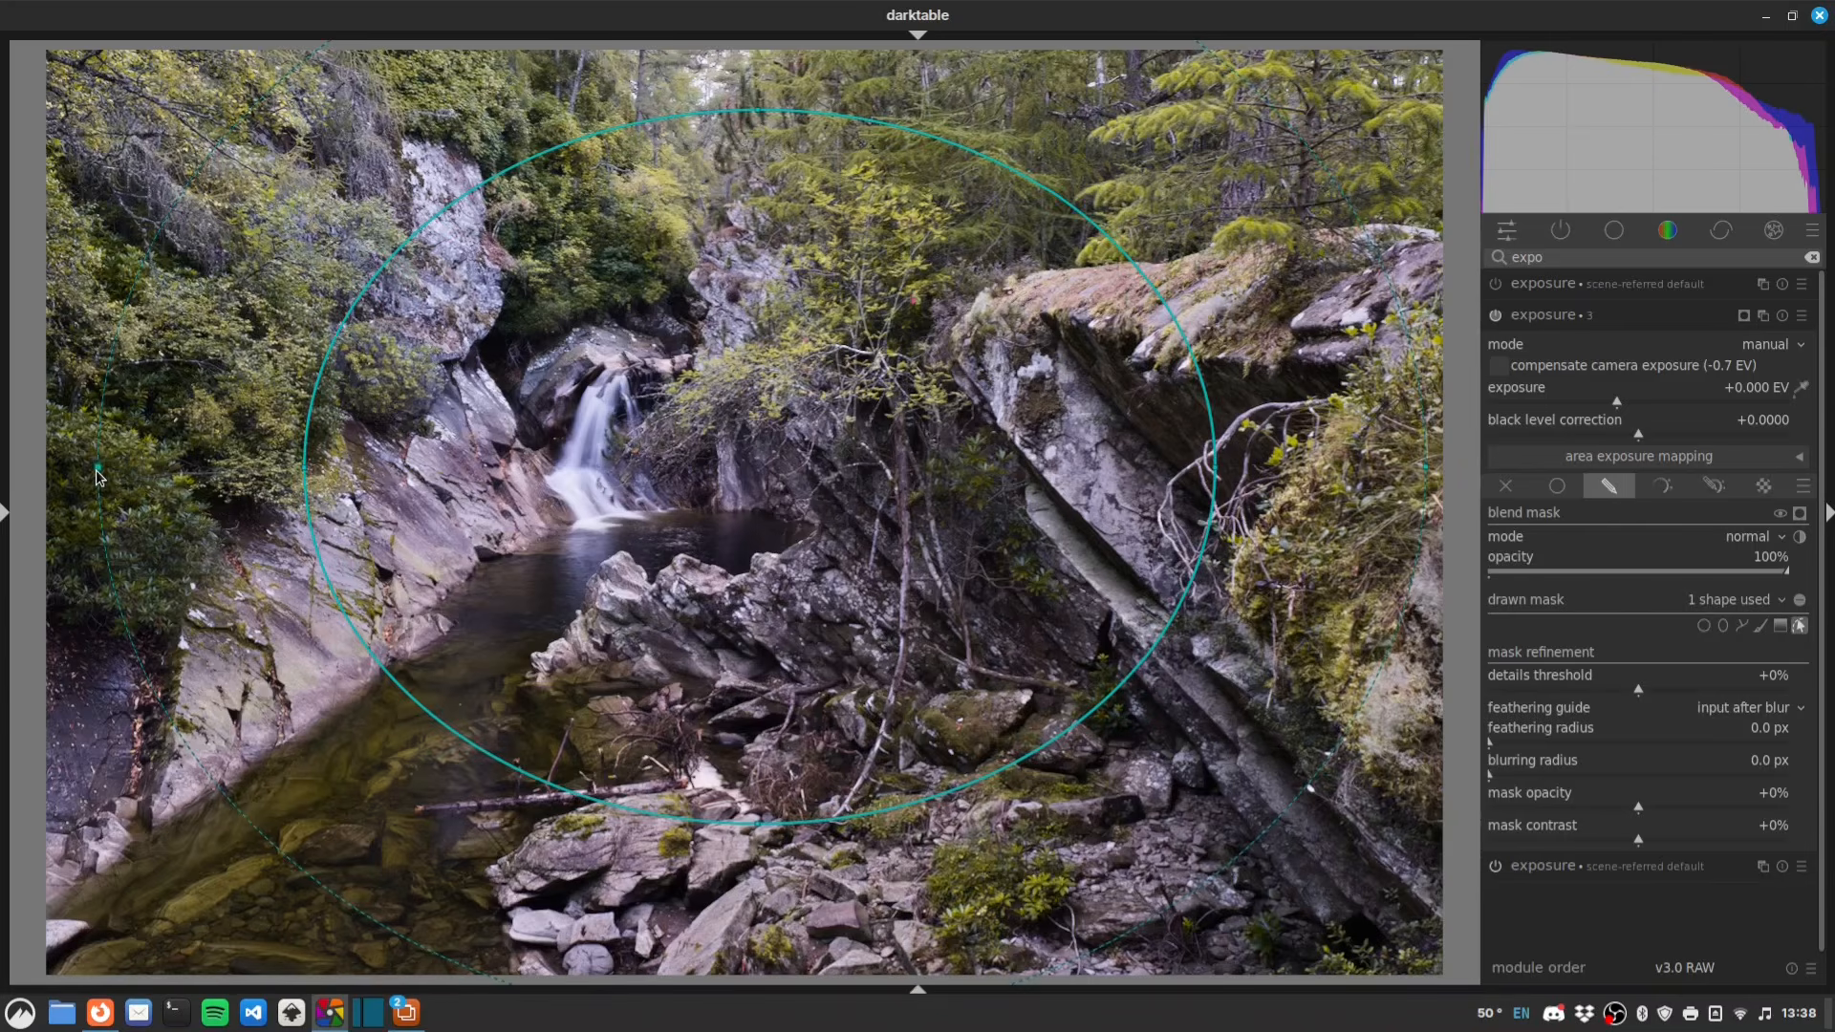
# - Reduce the ellipse mask's size, adjust its feather and move it slightly down over the waterfall and central rocks
pyautogui.scroll(-8, 807, 471)
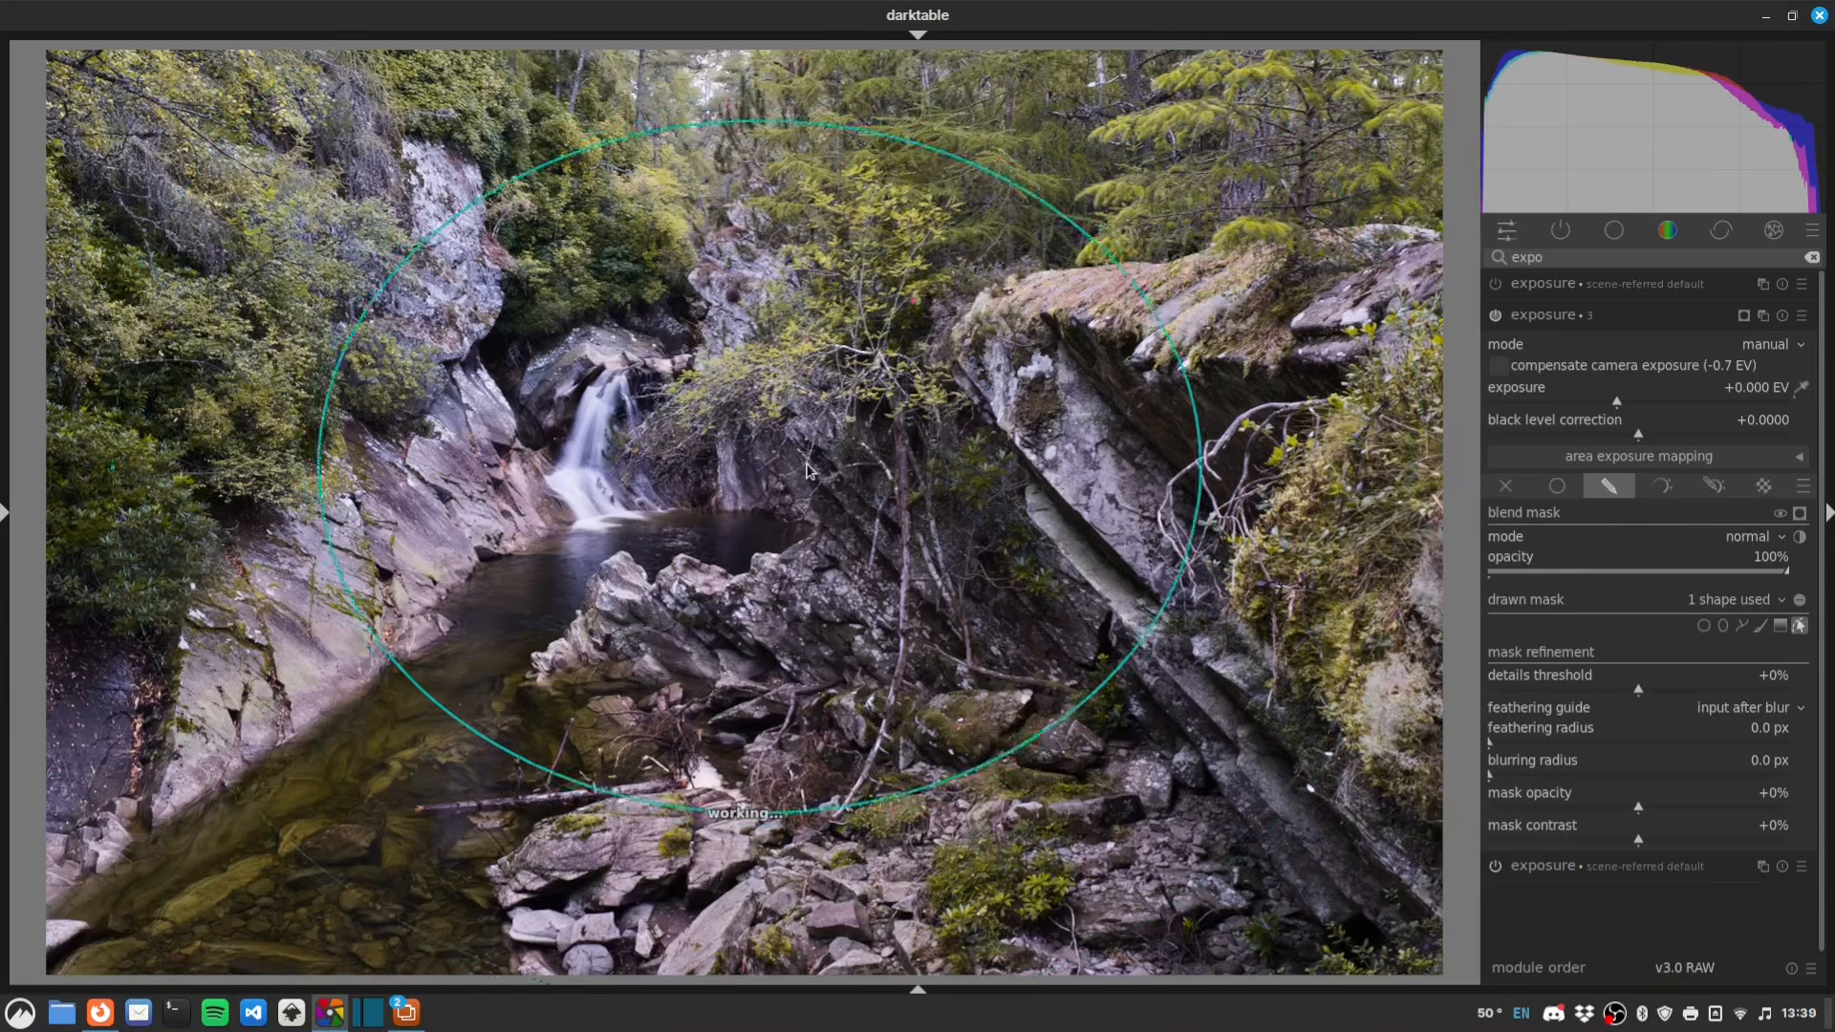
pyautogui.scroll(8, 807, 471)
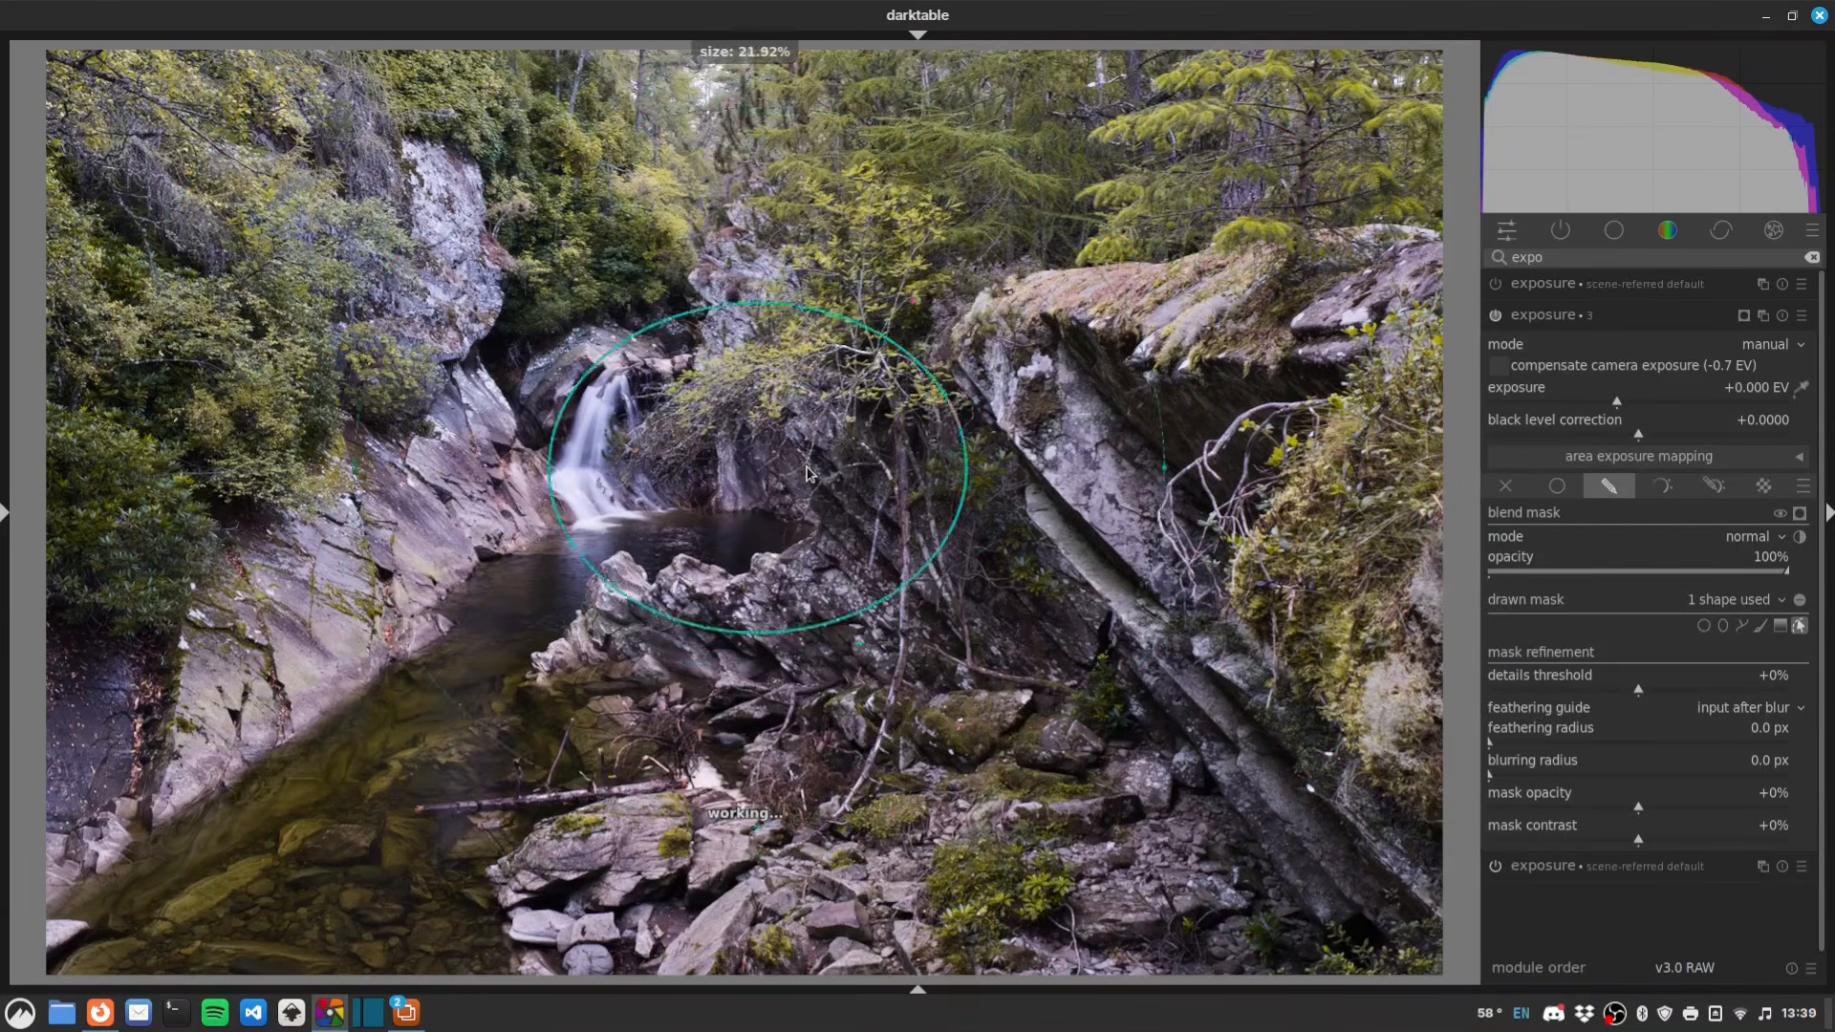
pyautogui.keyDown('shift'); pyautogui.scroll(-5, 807, 471); pyautogui.keyUp('shift')
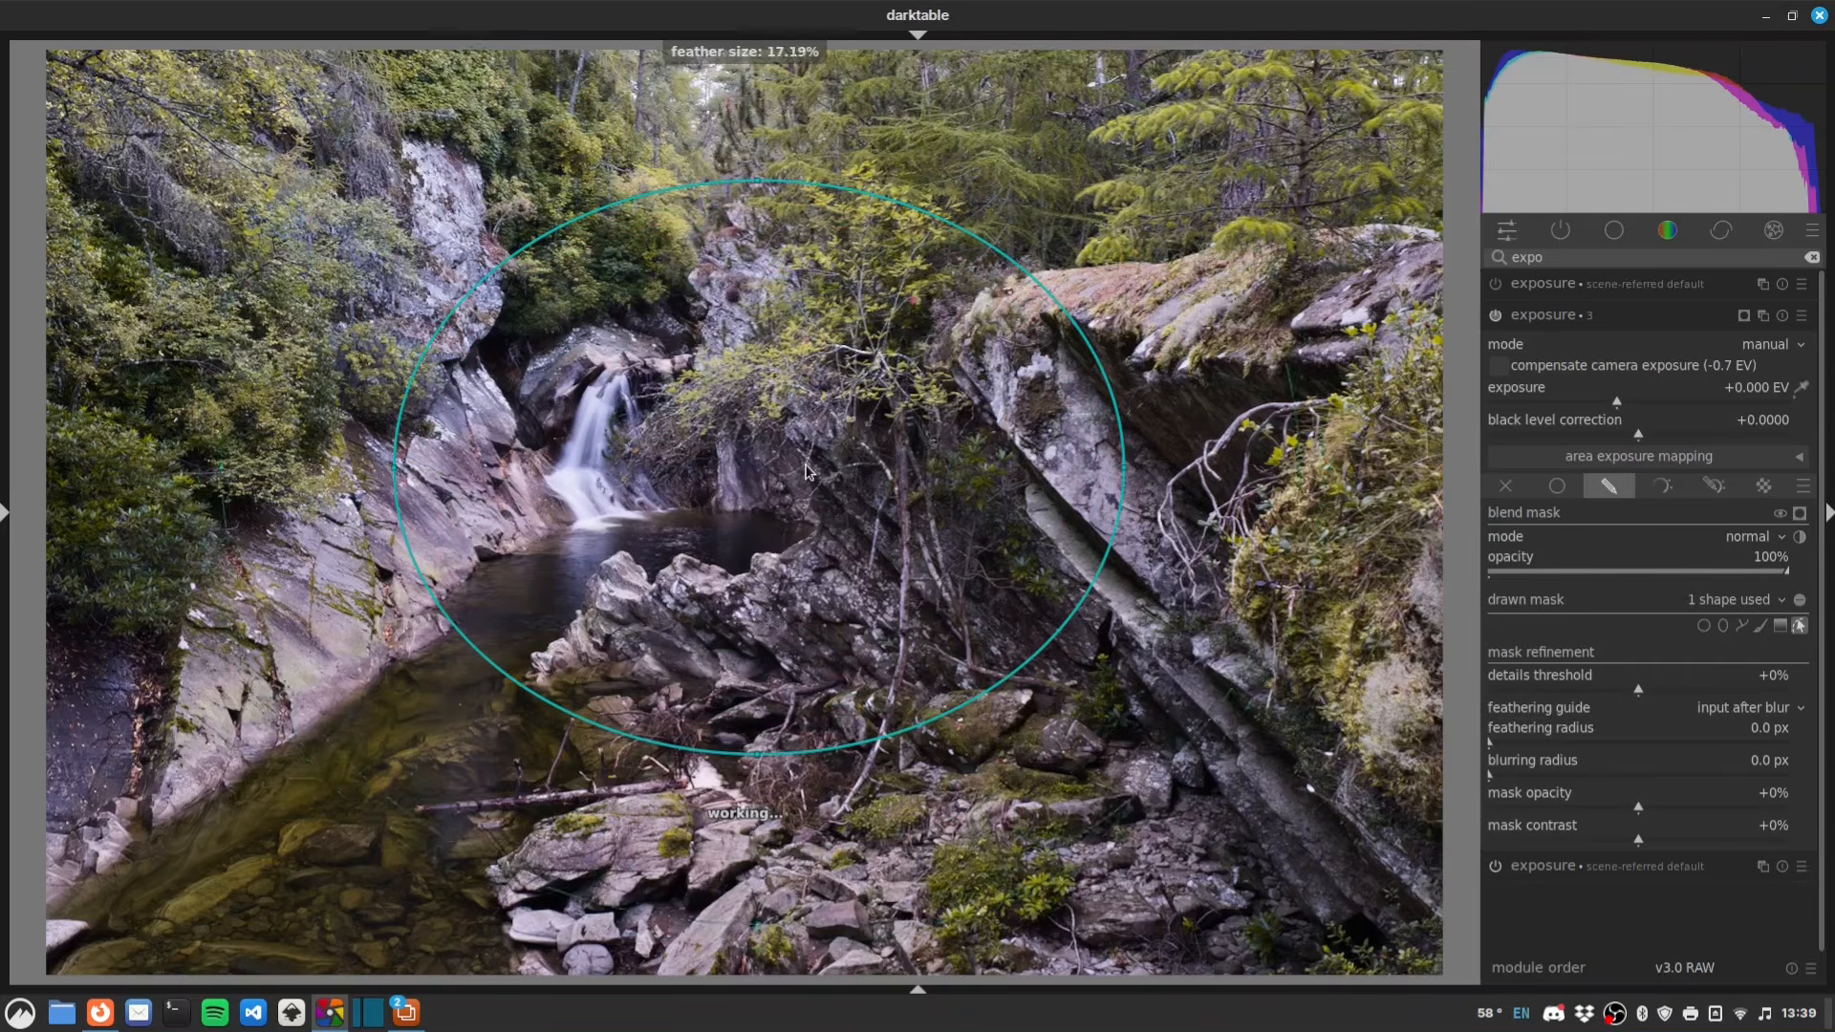
pyautogui.keyDown('shift'); pyautogui.scroll(5, 806, 471); pyautogui.keyUp('shift')
pyautogui.moveTo(803, 475); pyautogui.dragTo(812, 519)
pyautogui.moveTo(780, 236); pyautogui.dragTo(780, 266)
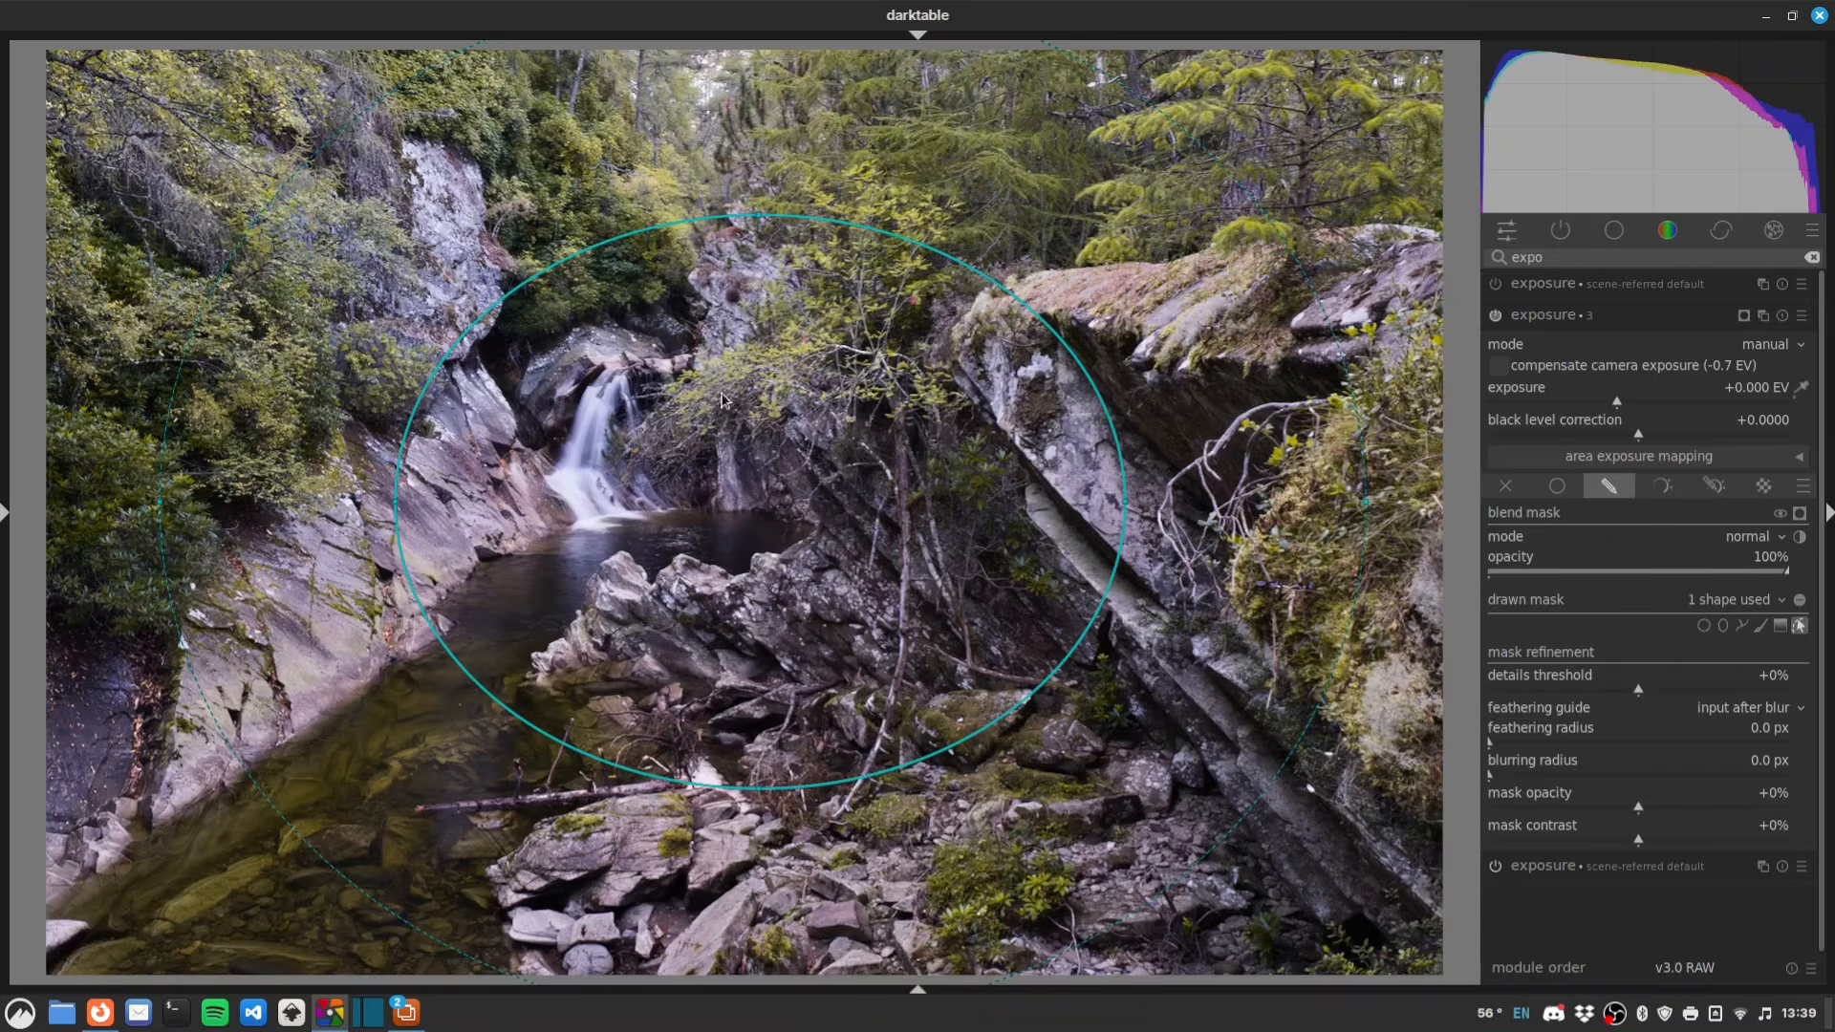
# - Display the mask overlay, invert the drawn mask's polarity to affect the area outside the ellipse, and hide the overlay
pyautogui.click(1799, 515)
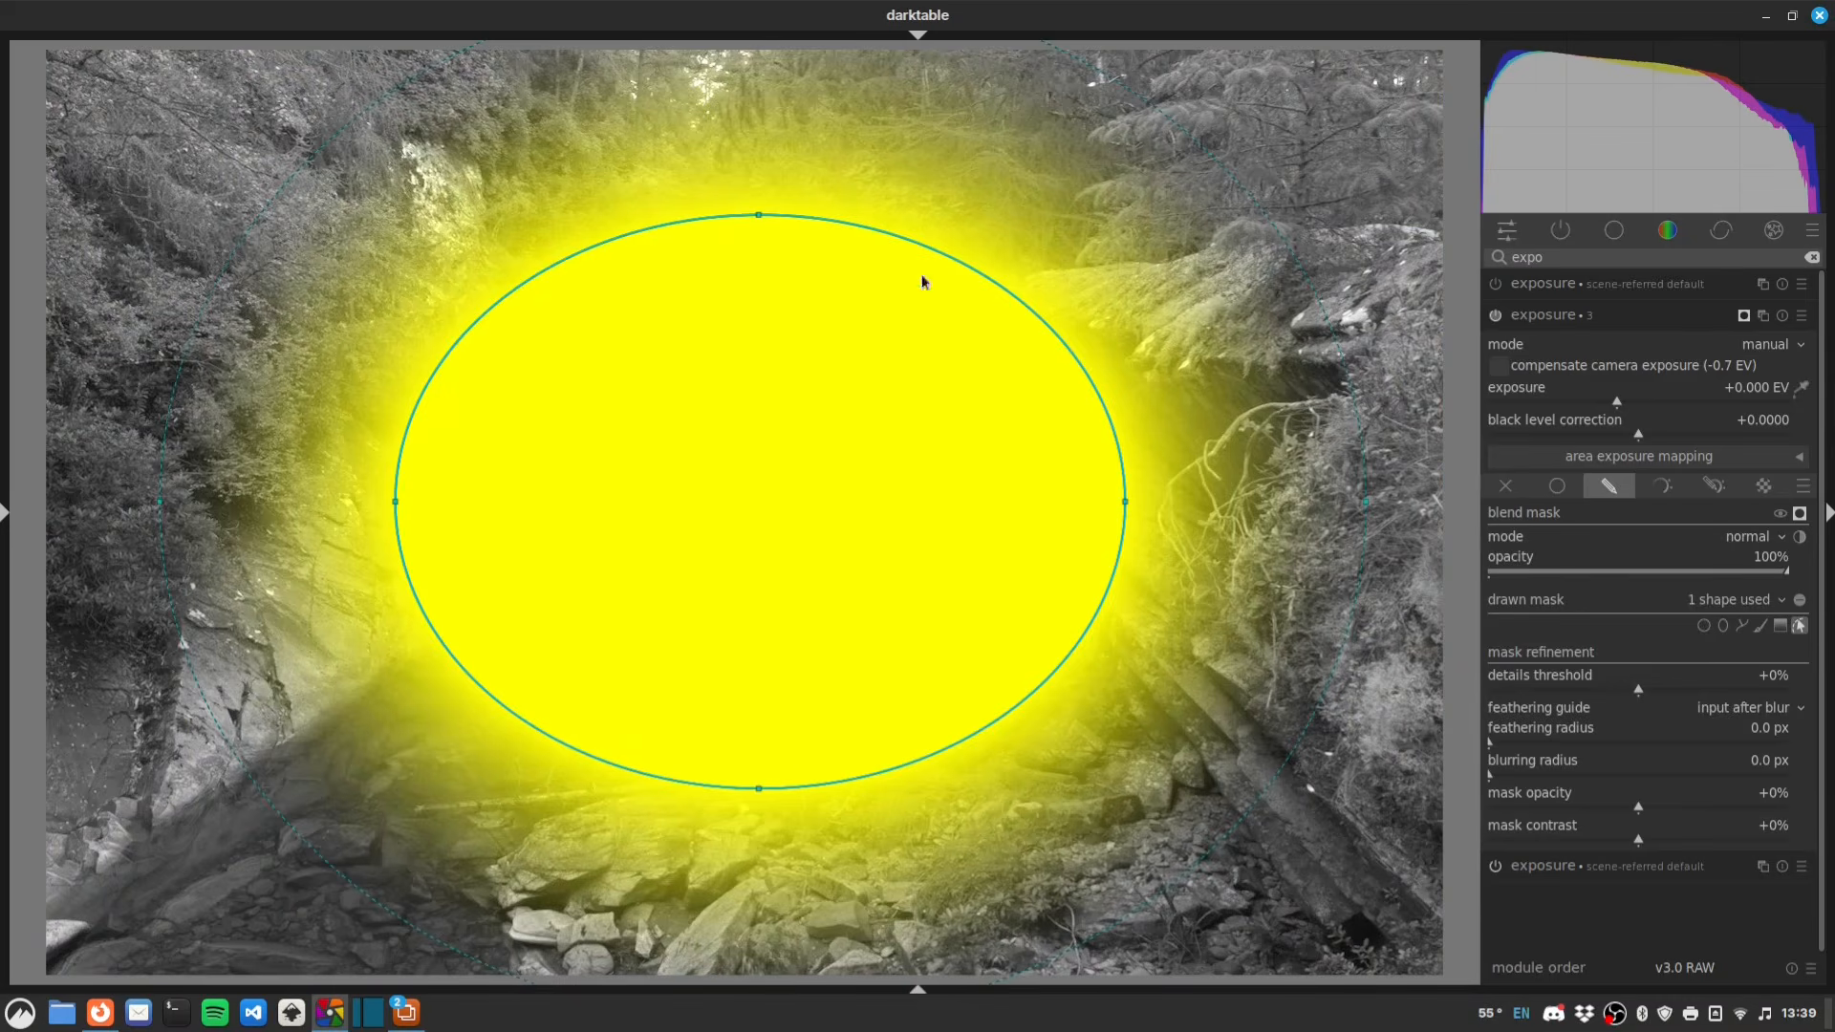
pyautogui.scroll(1, 789, 179)
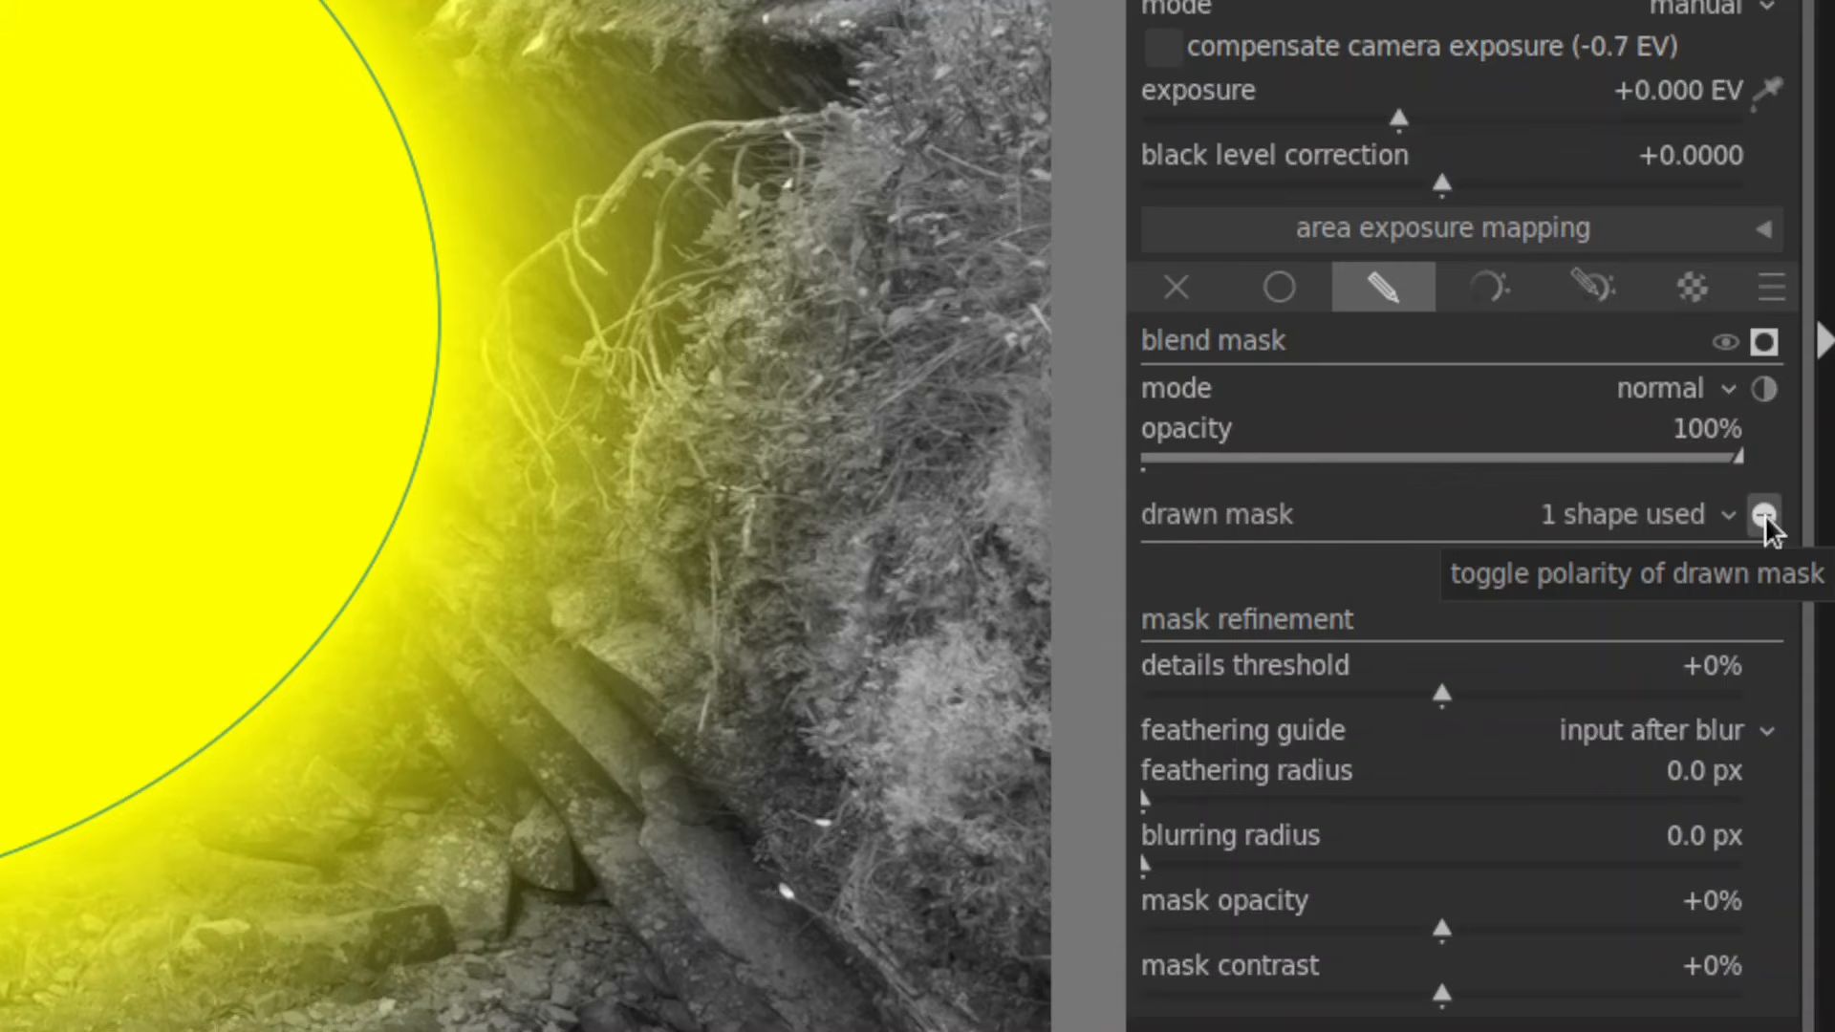
pyautogui.click(1762, 514)
pyautogui.hotkey('shift', 'z')
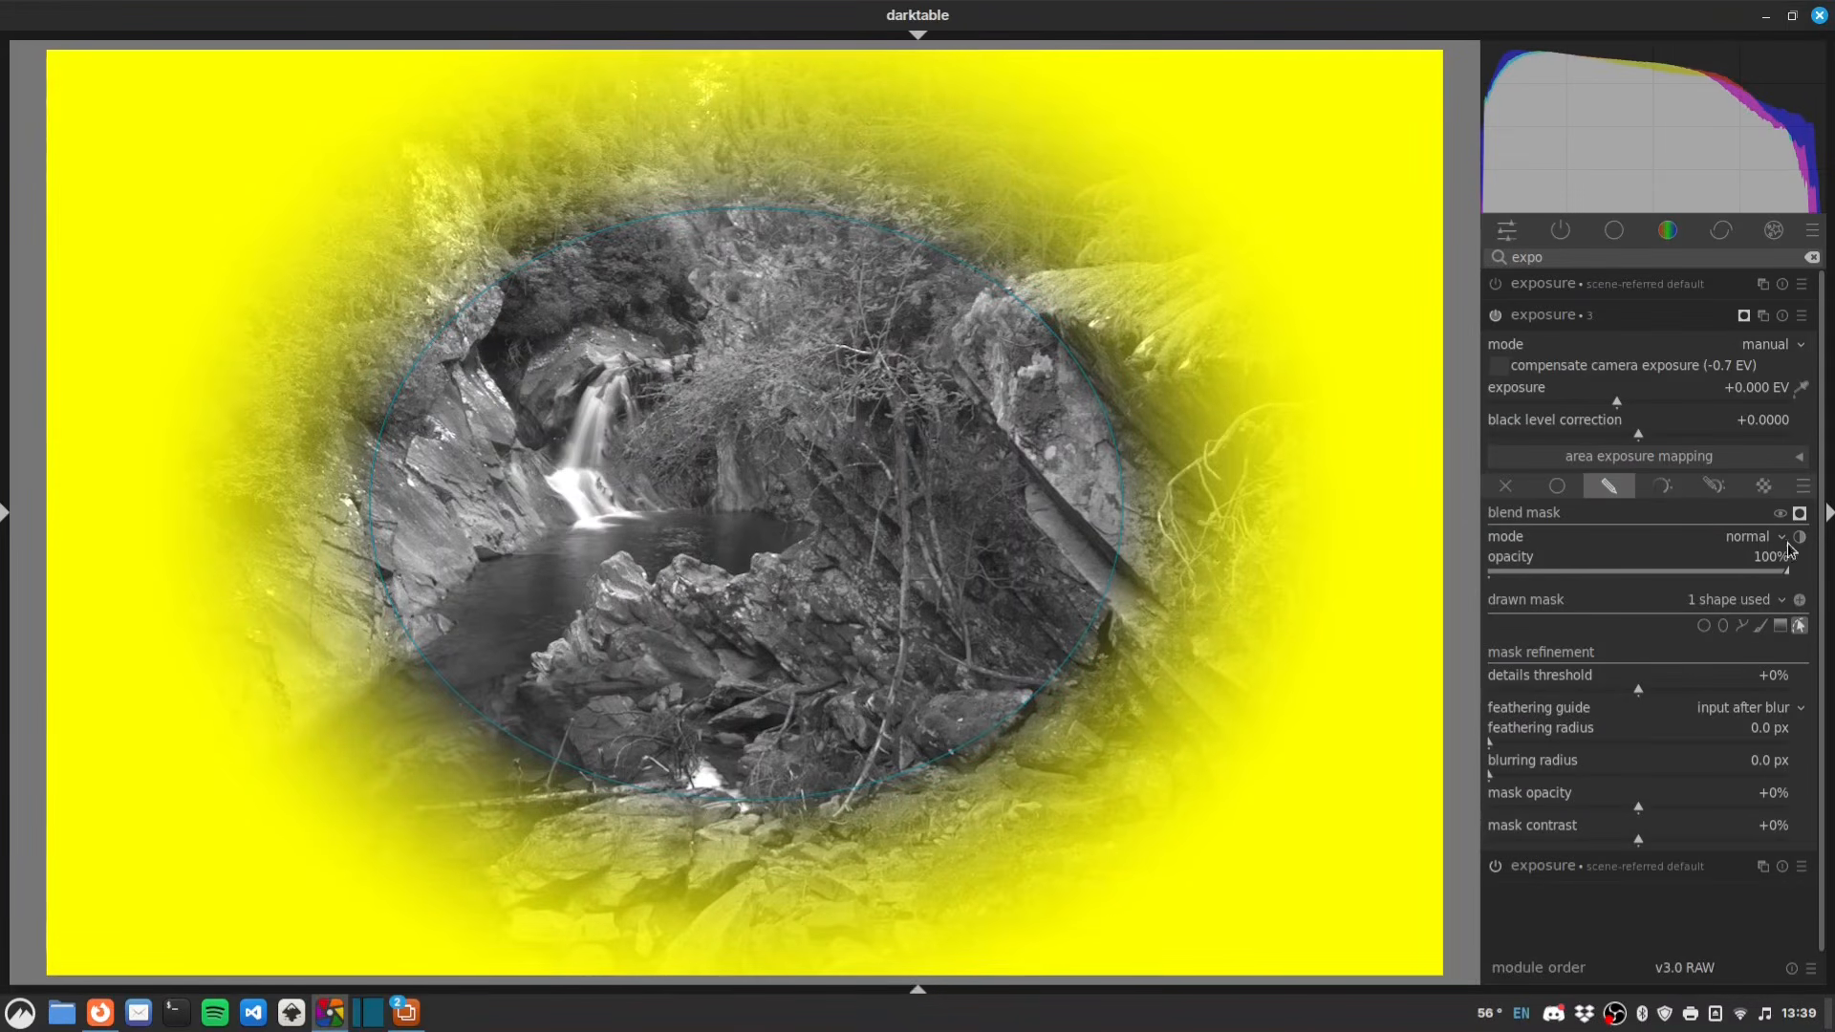
pyautogui.click(1800, 515)
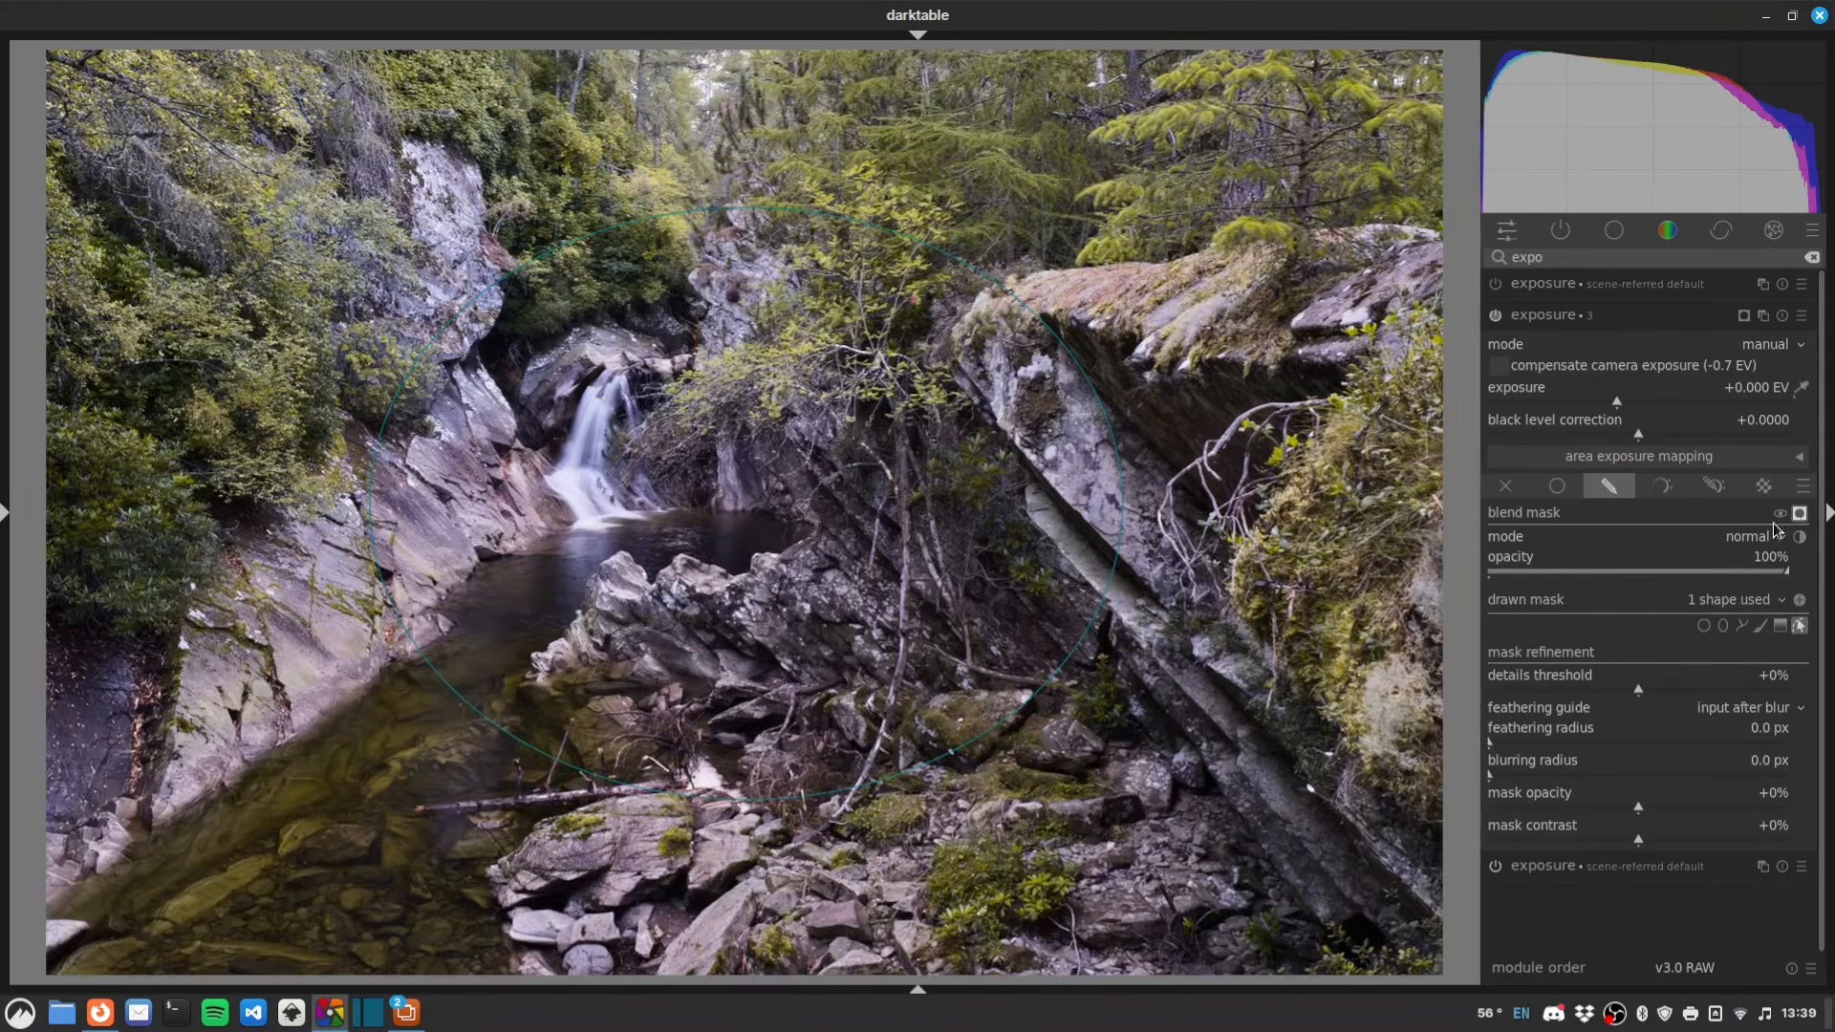
# - Lower the masked exposure to -0.726 EV and widen the ellipse's feather size to about 31.61%
pyautogui.moveTo(1613, 404); pyautogui.dragTo(1590, 401)
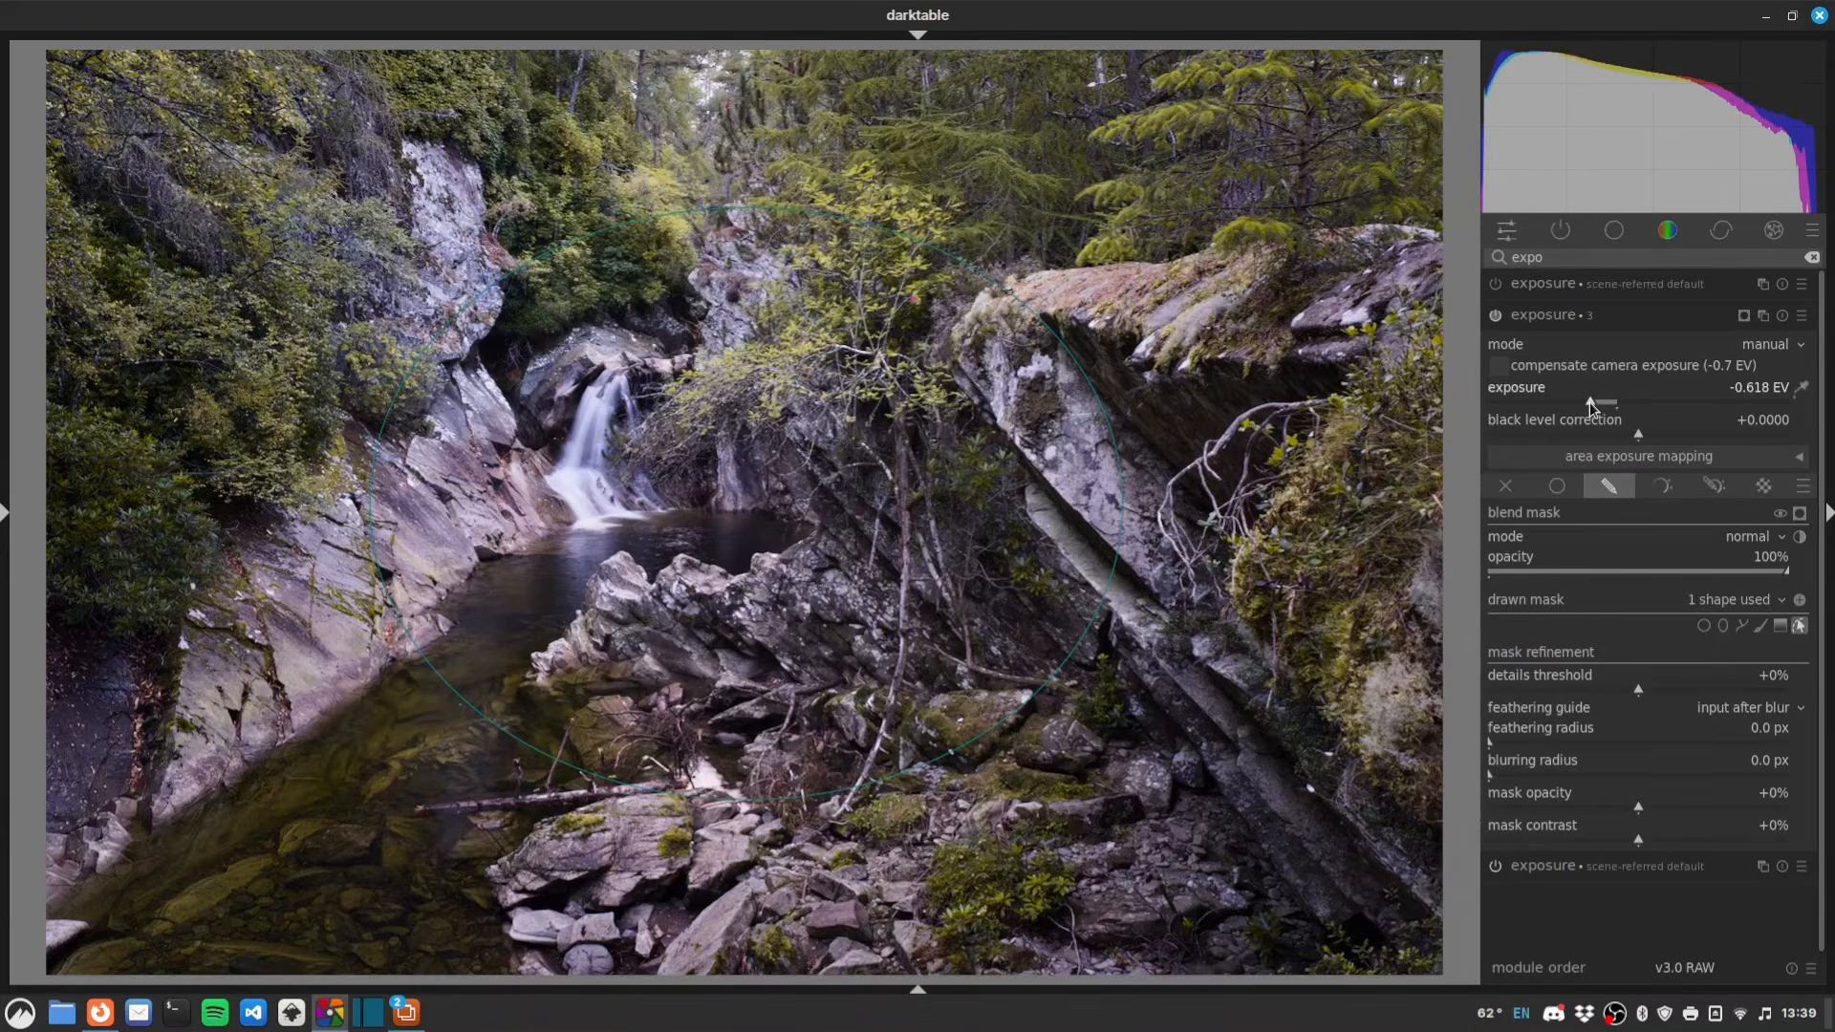
pyautogui.click(1584, 404)
pyautogui.keyDown('shift'); pyautogui.scroll(5, 889, 507); pyautogui.keyUp('shift')
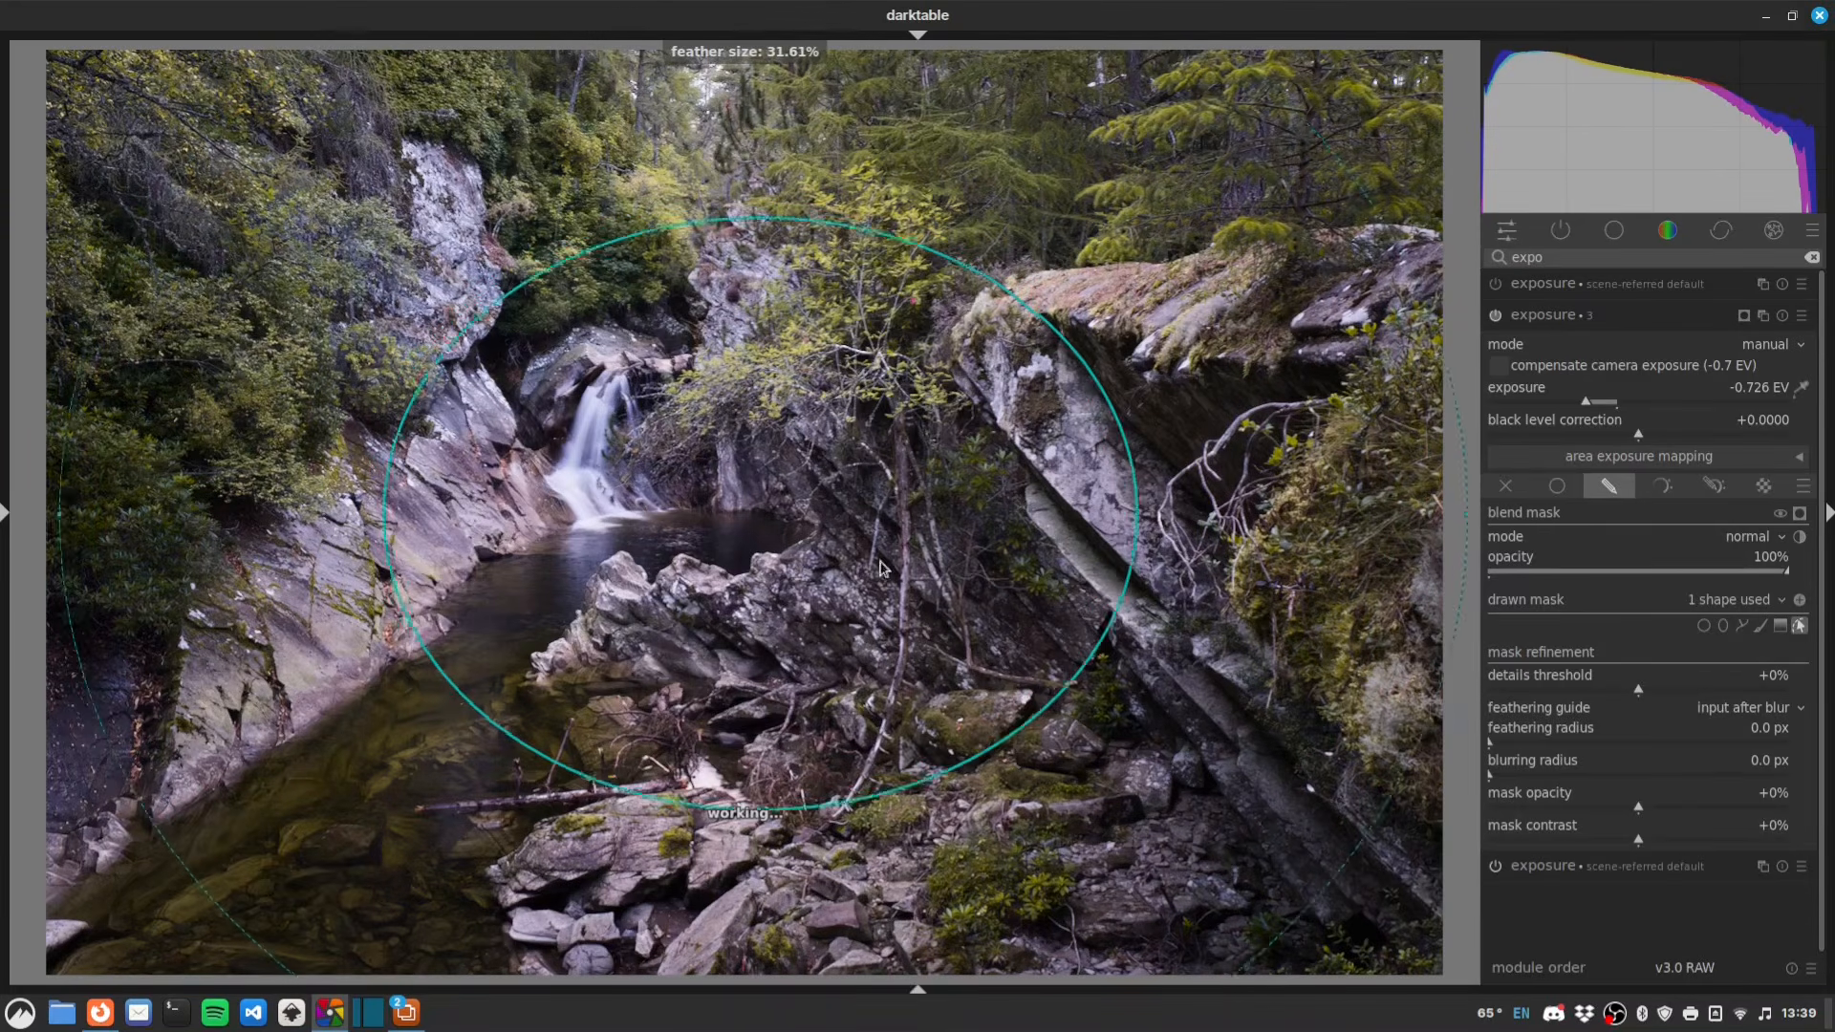
# - Set the mask's feathering radius to 52.5 px, nudge the ellipse and lower the exposure to -1.164 EV
pyautogui.click(1509, 741)
pyautogui.moveTo(1510, 741); pyautogui.dragTo(1549, 745)
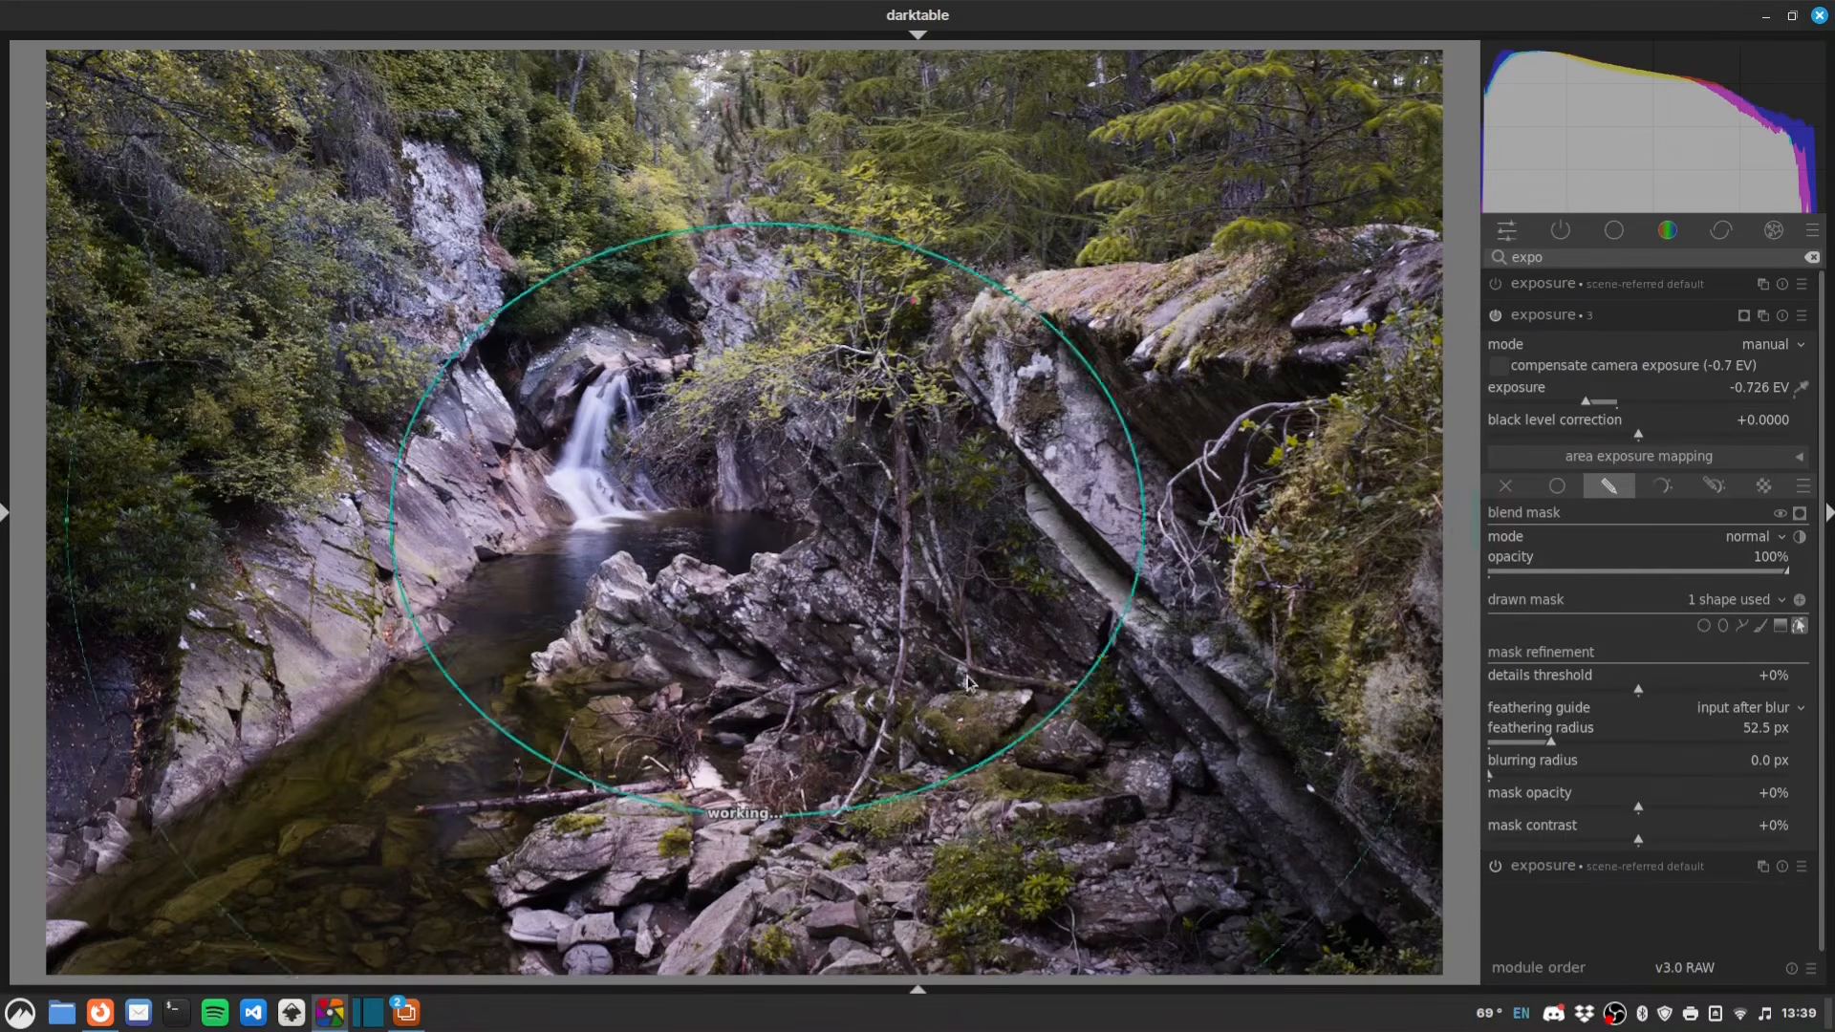
pyautogui.moveTo(958, 676); pyautogui.dragTo(940, 687)
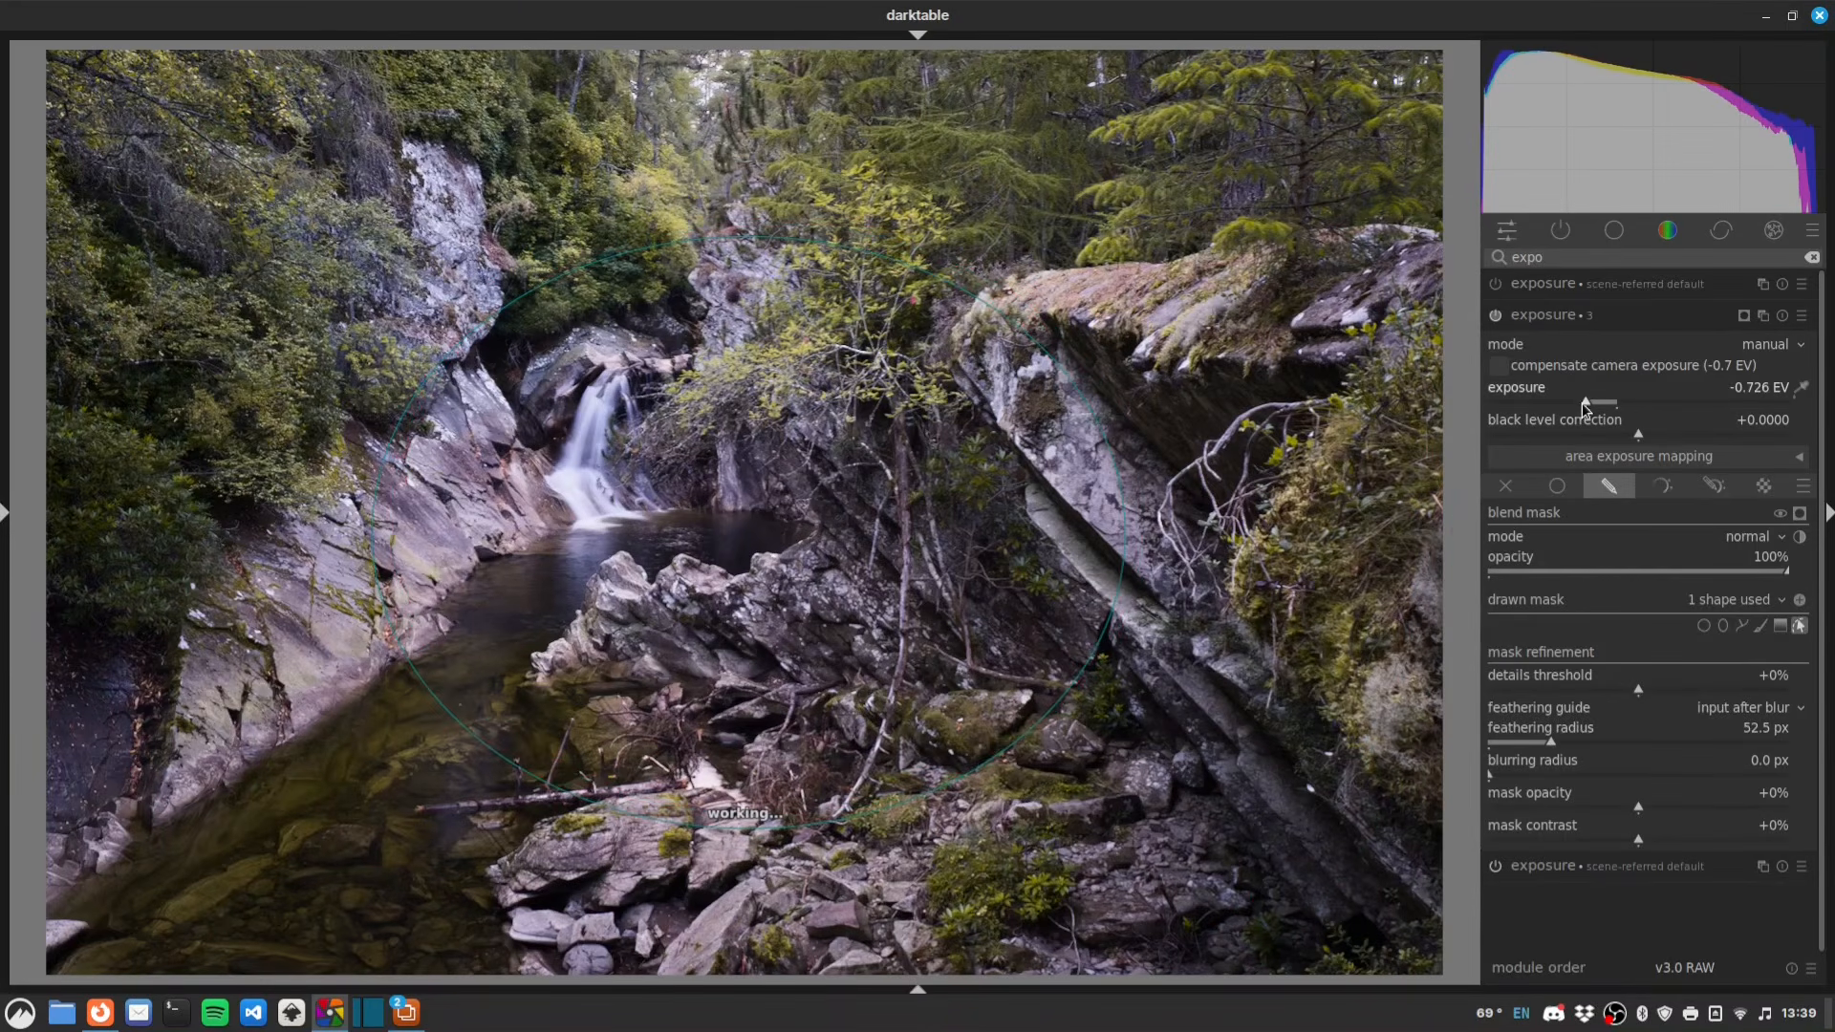
pyautogui.moveTo(1584, 402); pyautogui.dragTo(1567, 399)
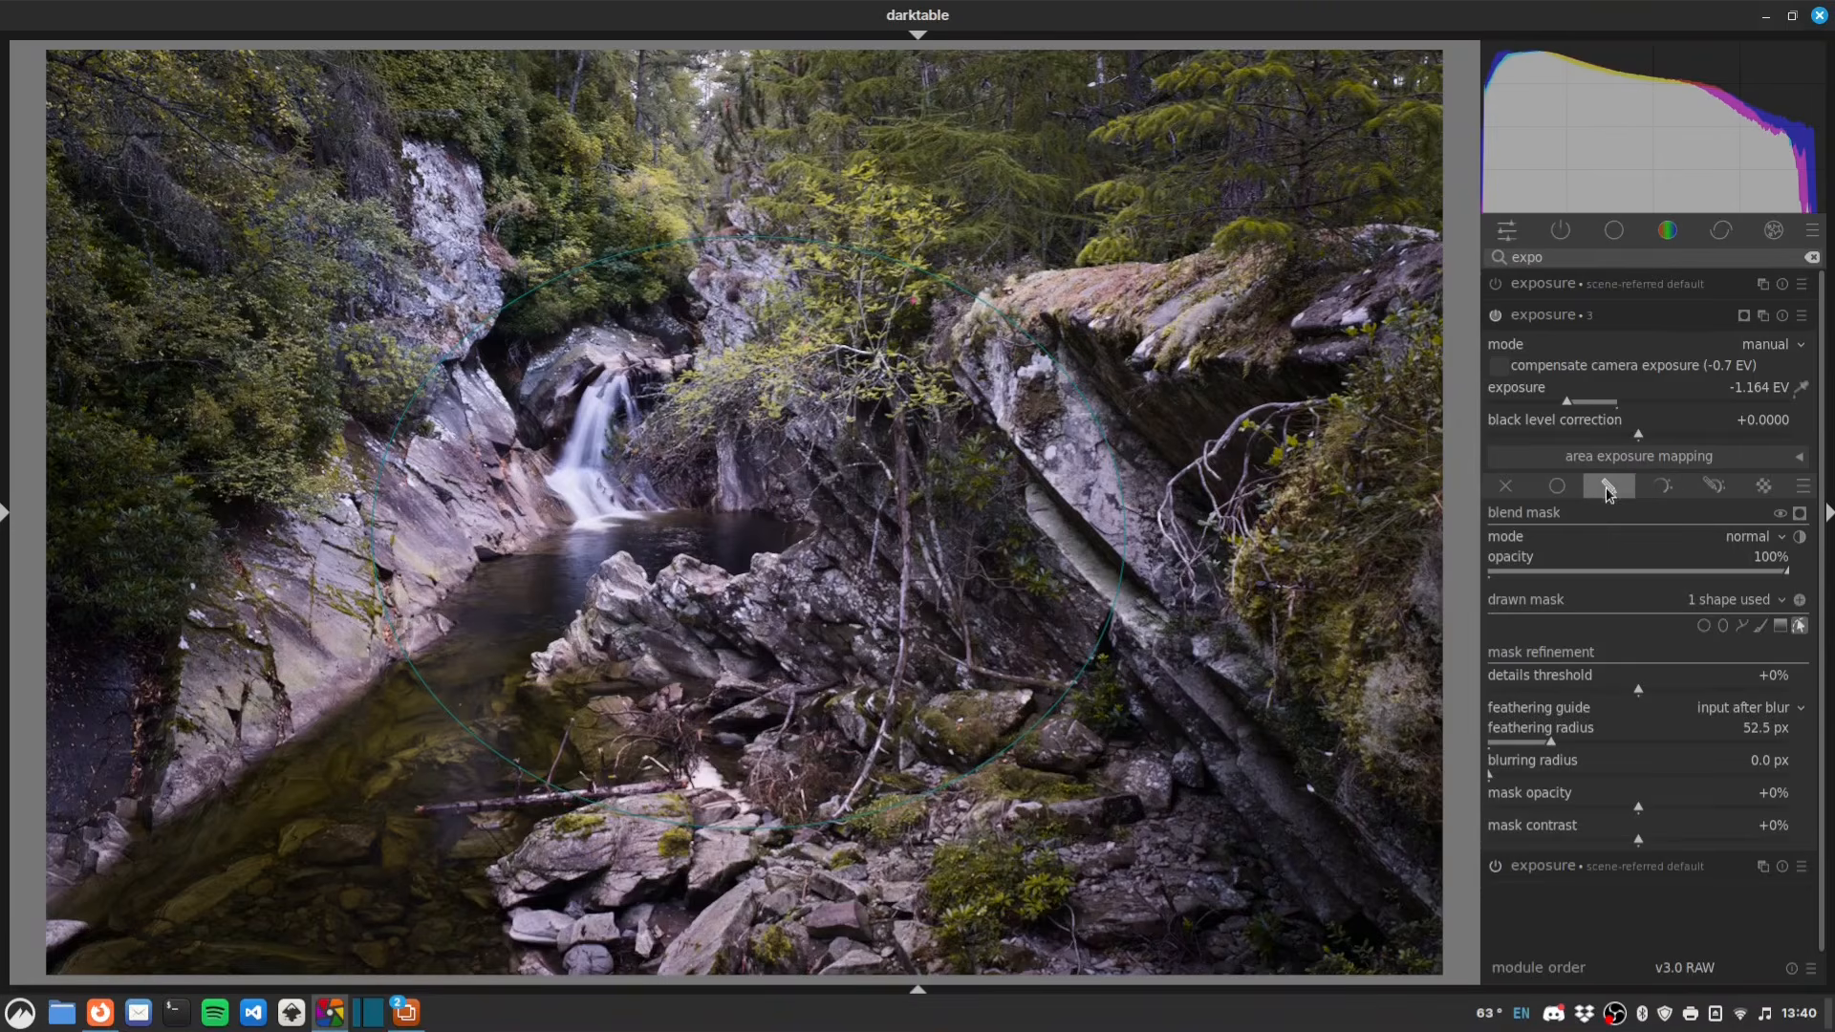
# - Fine-tune the ellipse's position around the waterfall and pool, trying the drawn and parametric mask before returning to the drawn mask
pyautogui.click(1605, 489)
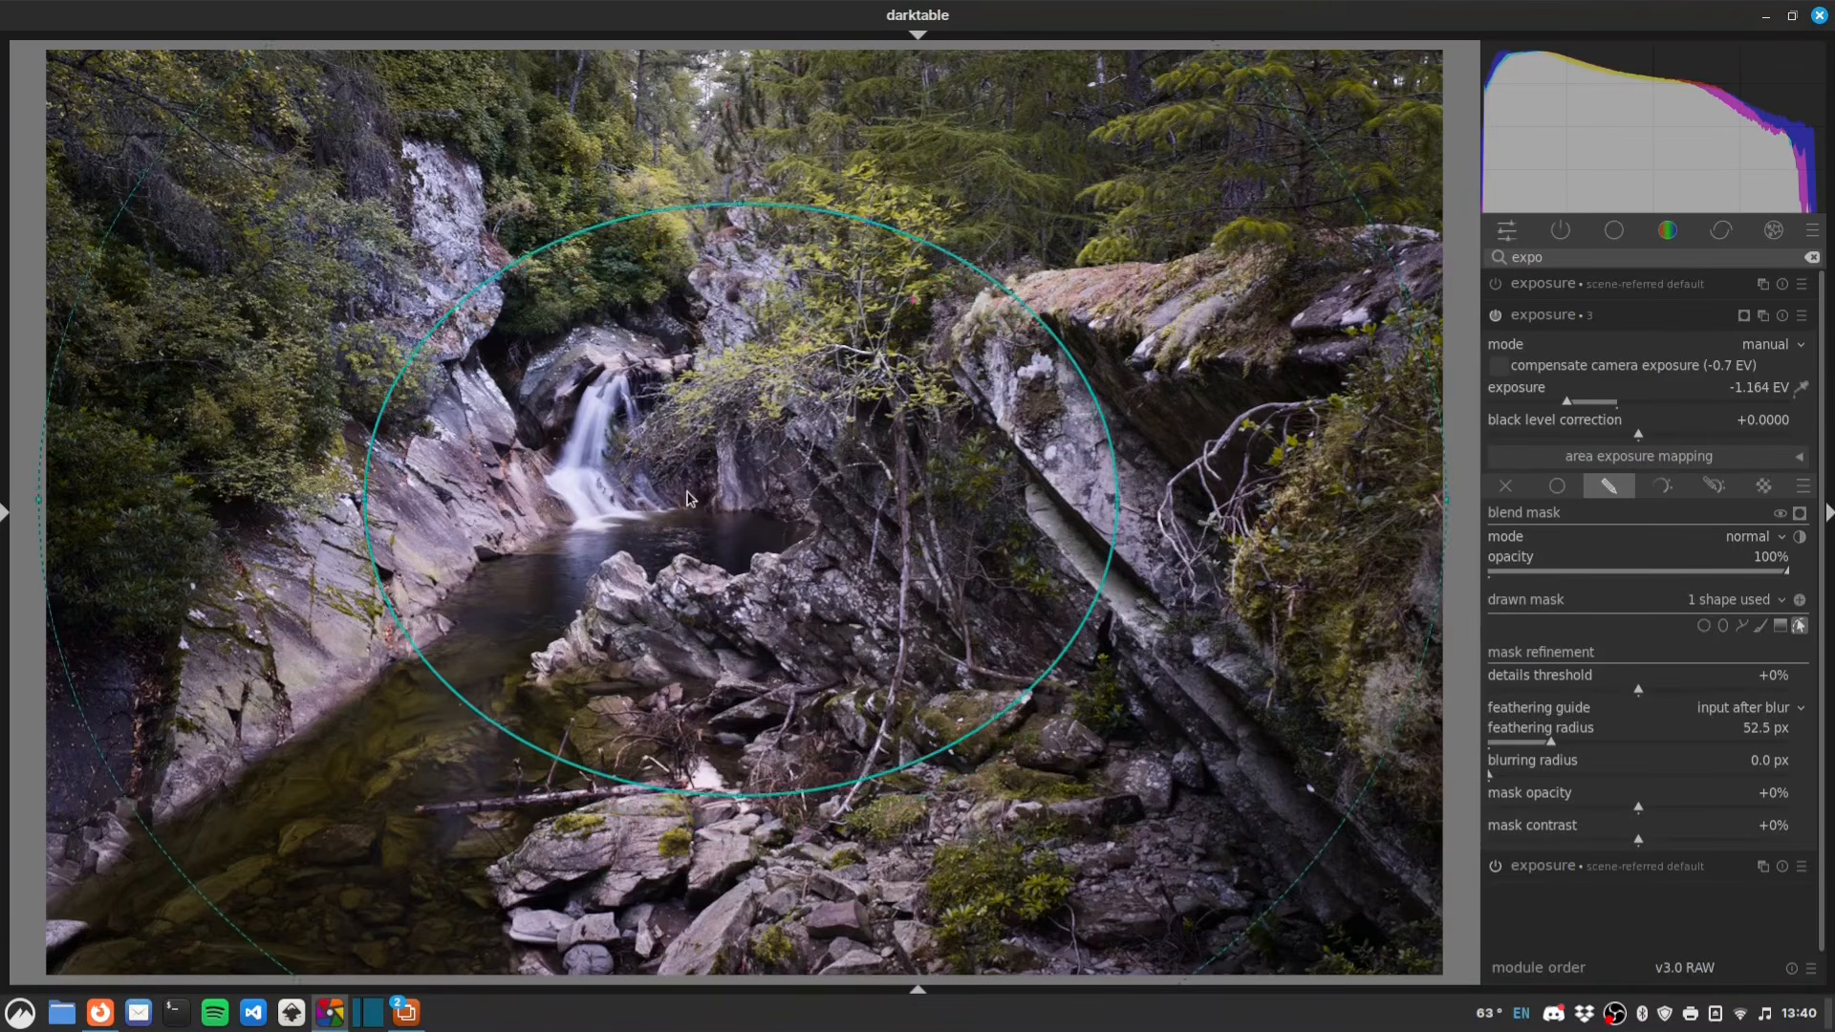
pyautogui.moveTo(723, 519); pyautogui.dragTo(736, 536)
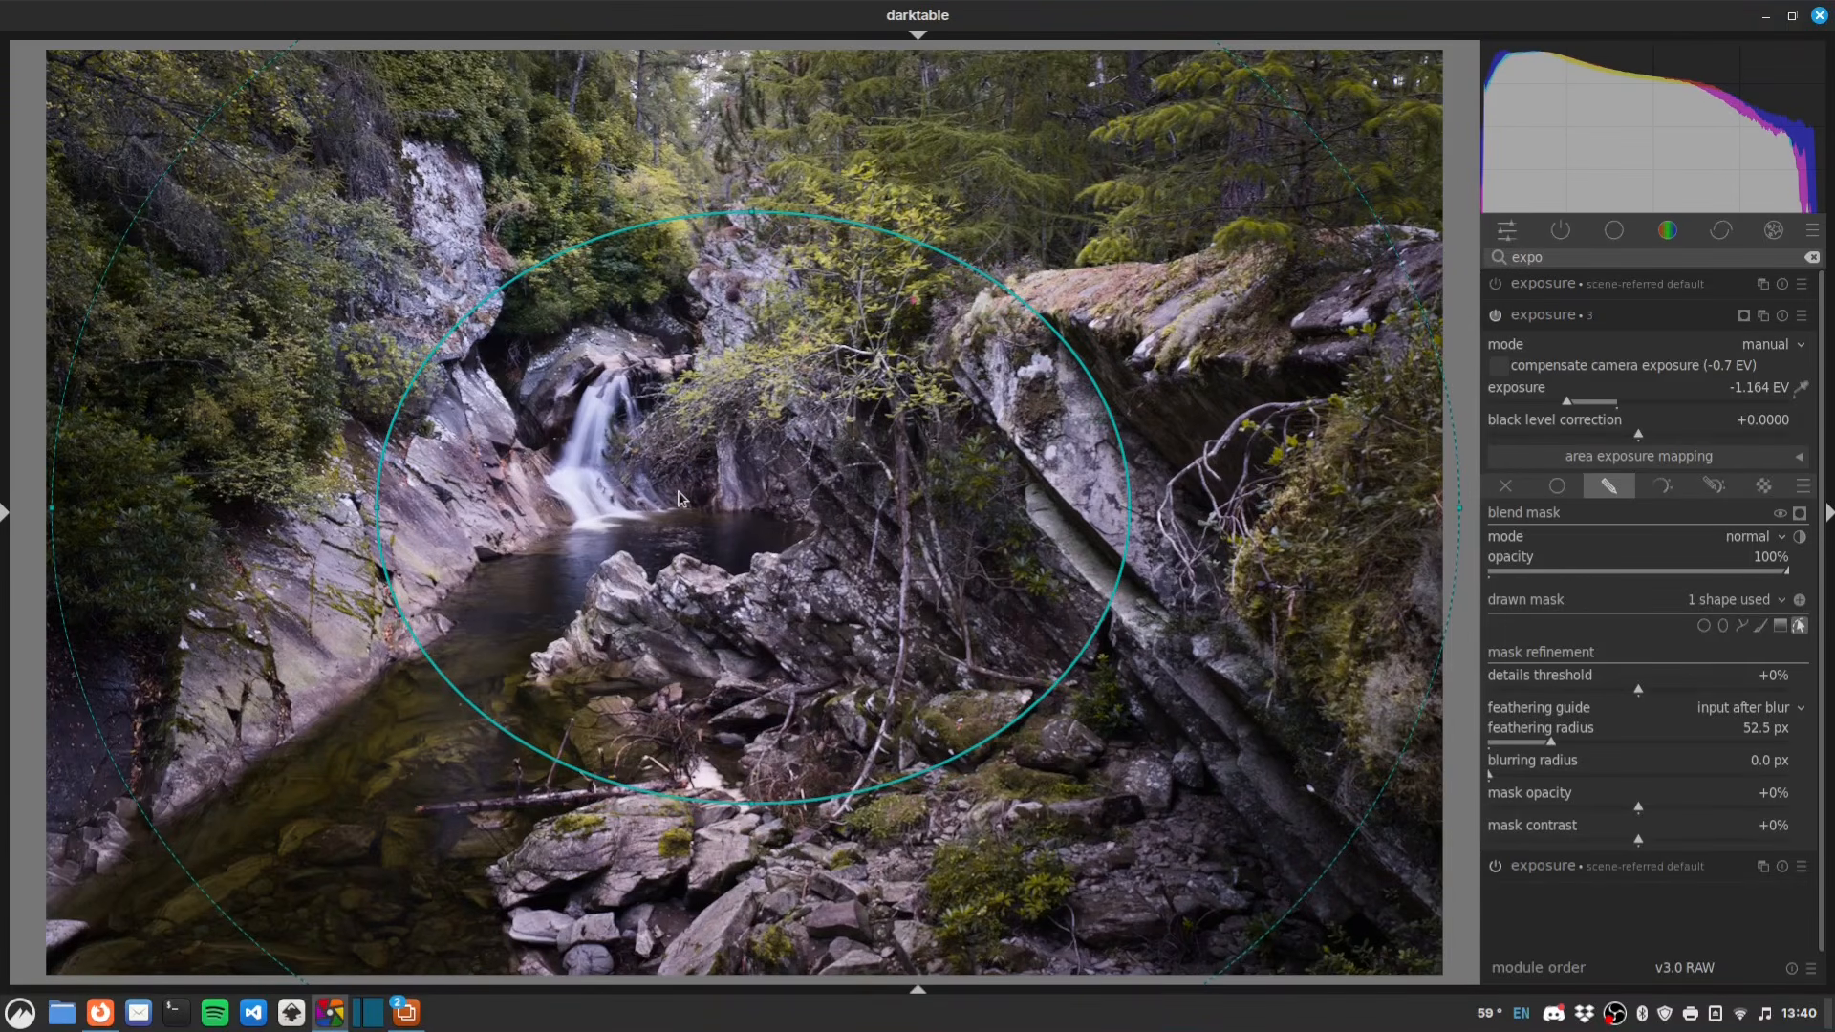
pyautogui.click(1714, 486)
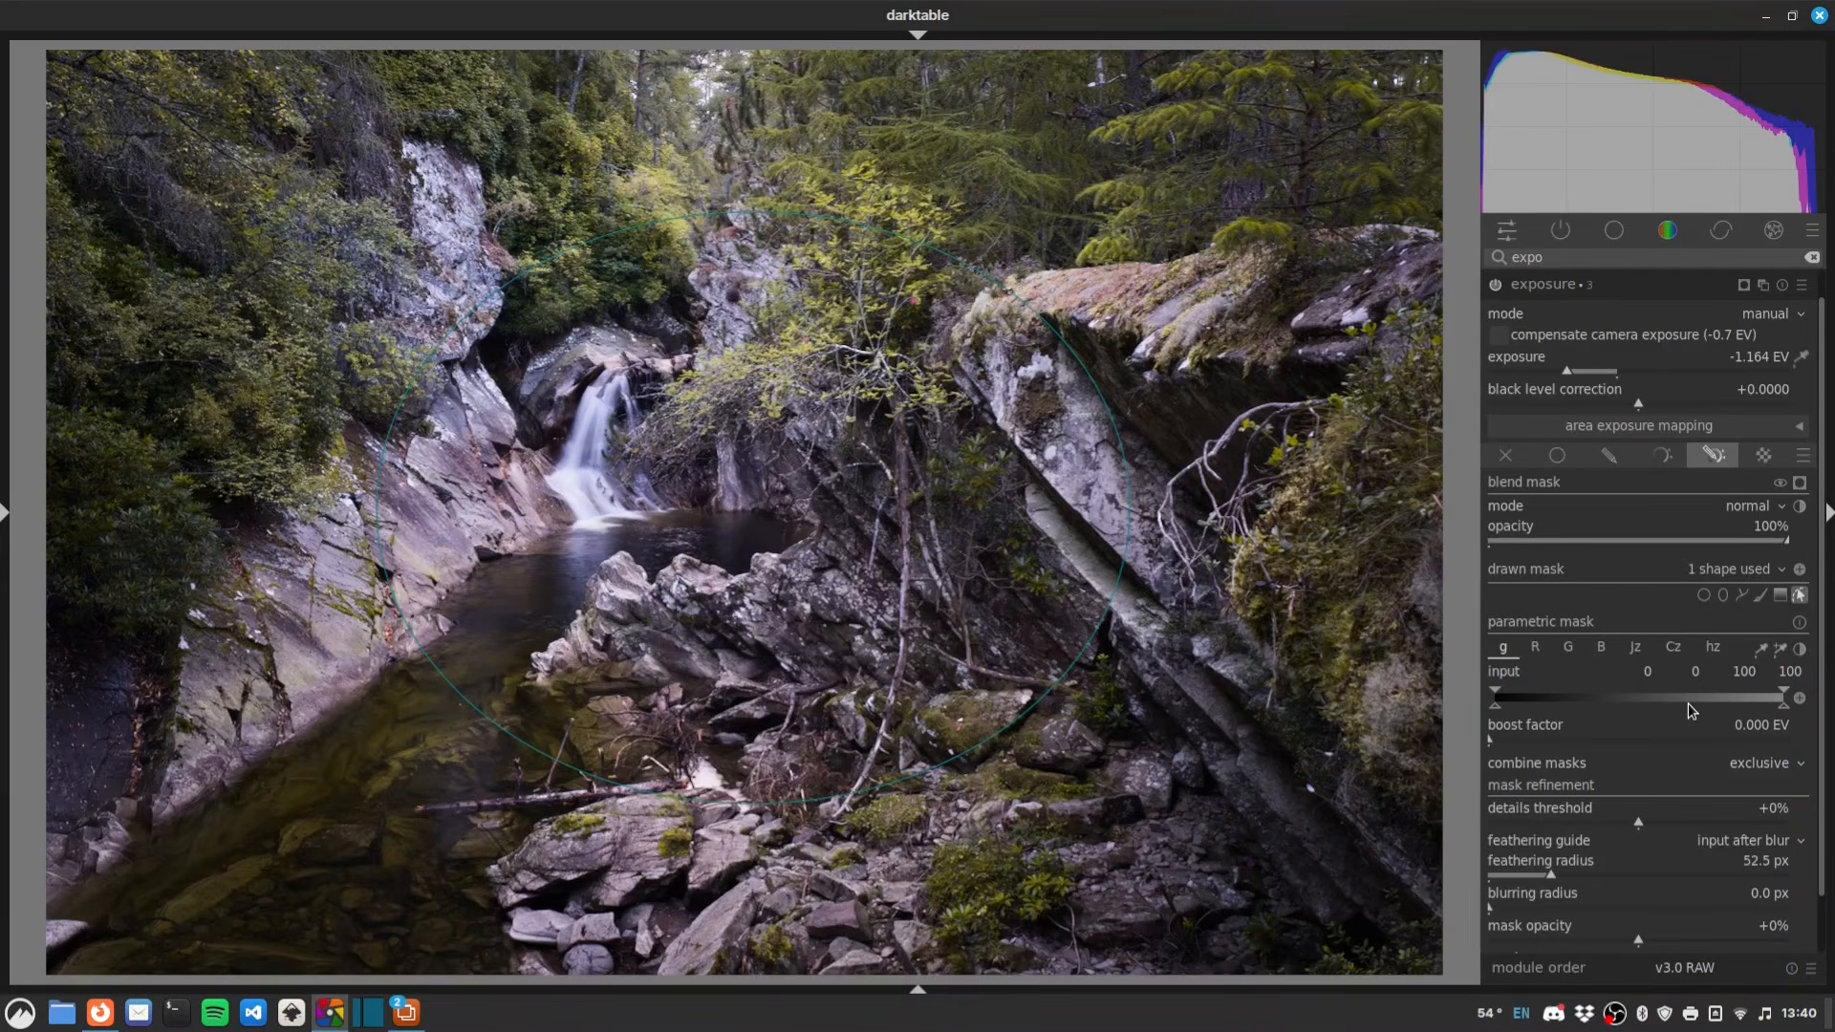
pyautogui.moveTo(797, 568)
pyautogui.mouseDown()
pyautogui.moveTo(851, 545)
pyautogui.moveTo(824, 537)
pyautogui.mouseUp()
pyautogui.click(1611, 456)
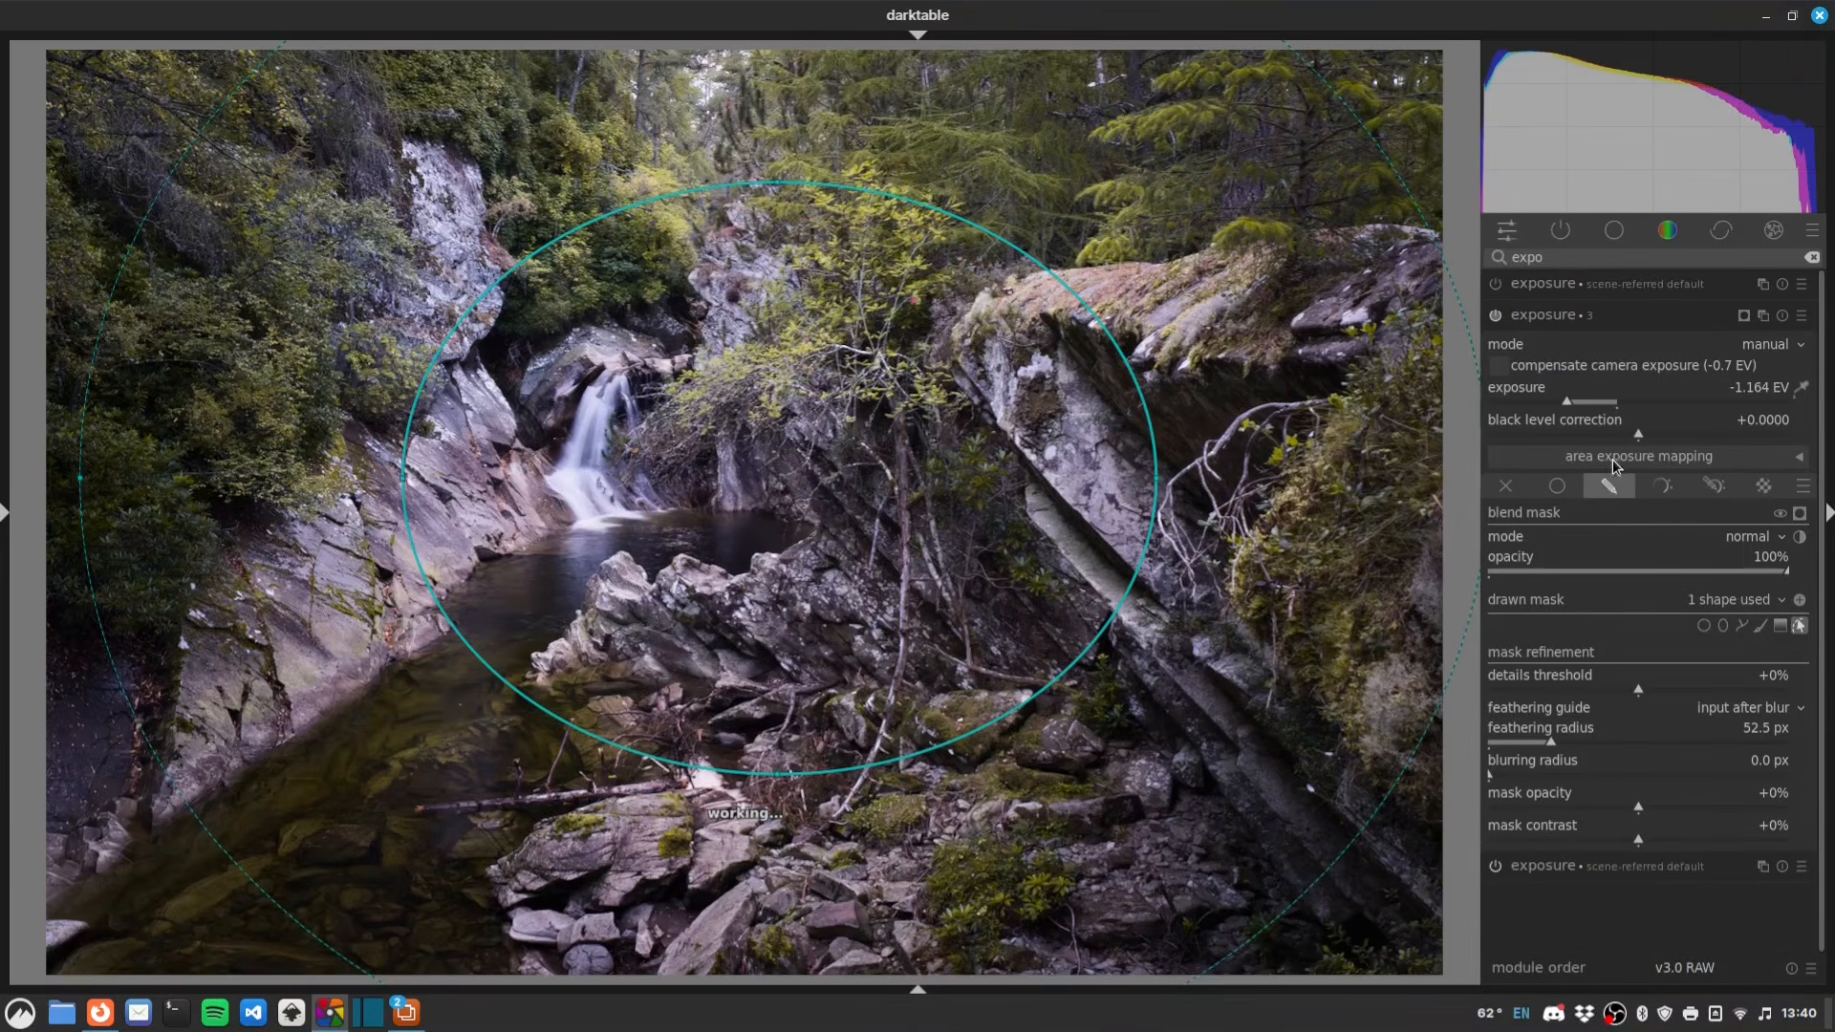
pyautogui.moveTo(748, 506); pyautogui.dragTo(755, 510)
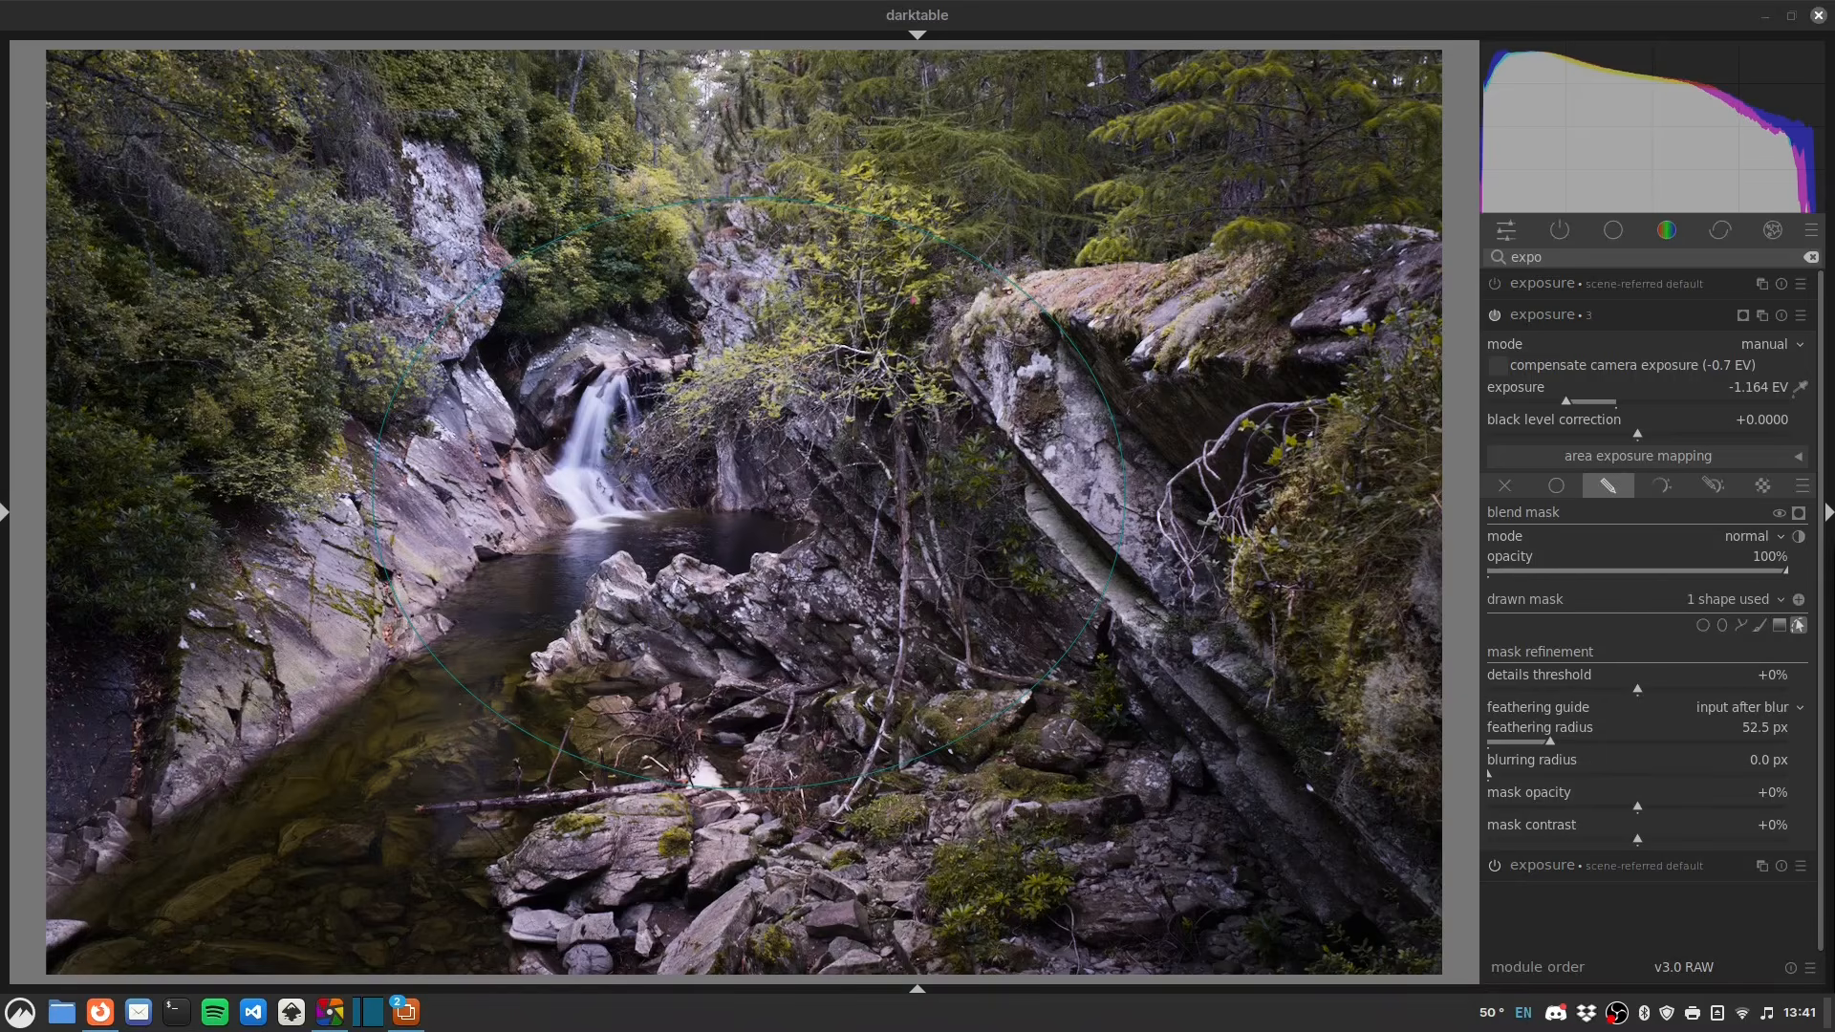
# - Search the modules for "rgb" and enable the rgb primaries module
pyautogui.doubleClick(1581, 254)
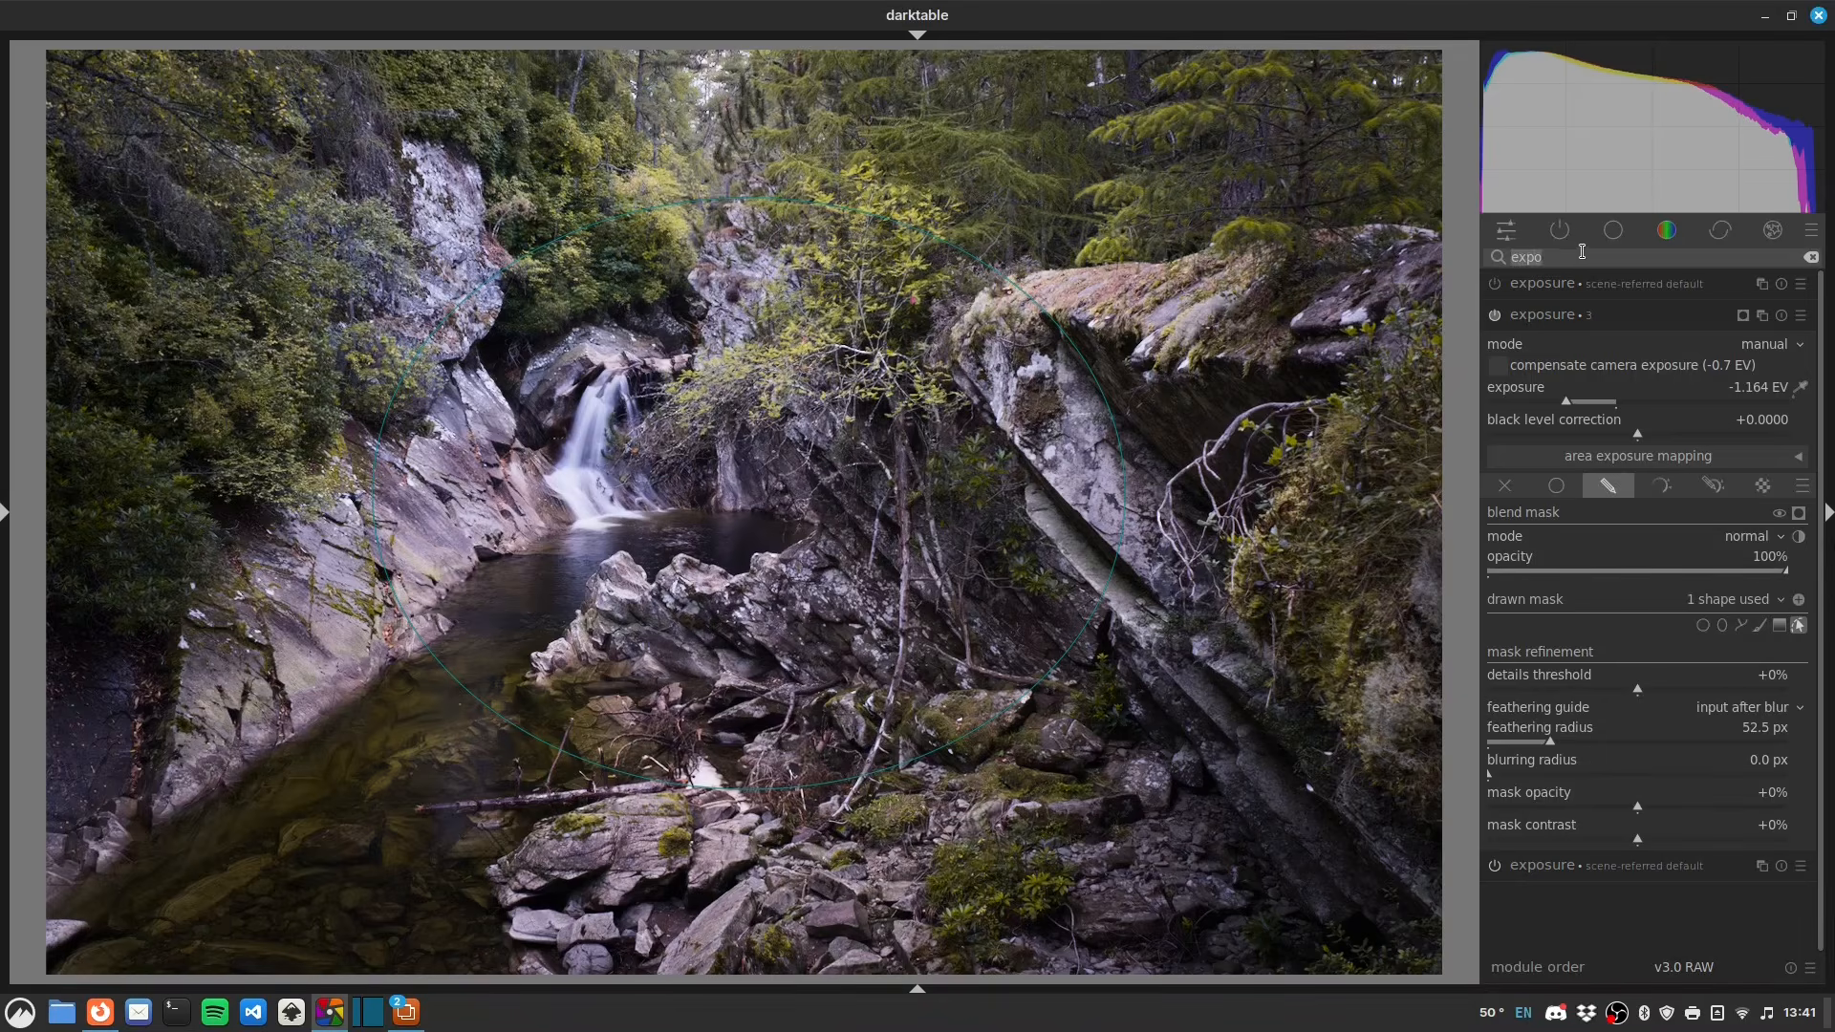
pyautogui.write('rgb')
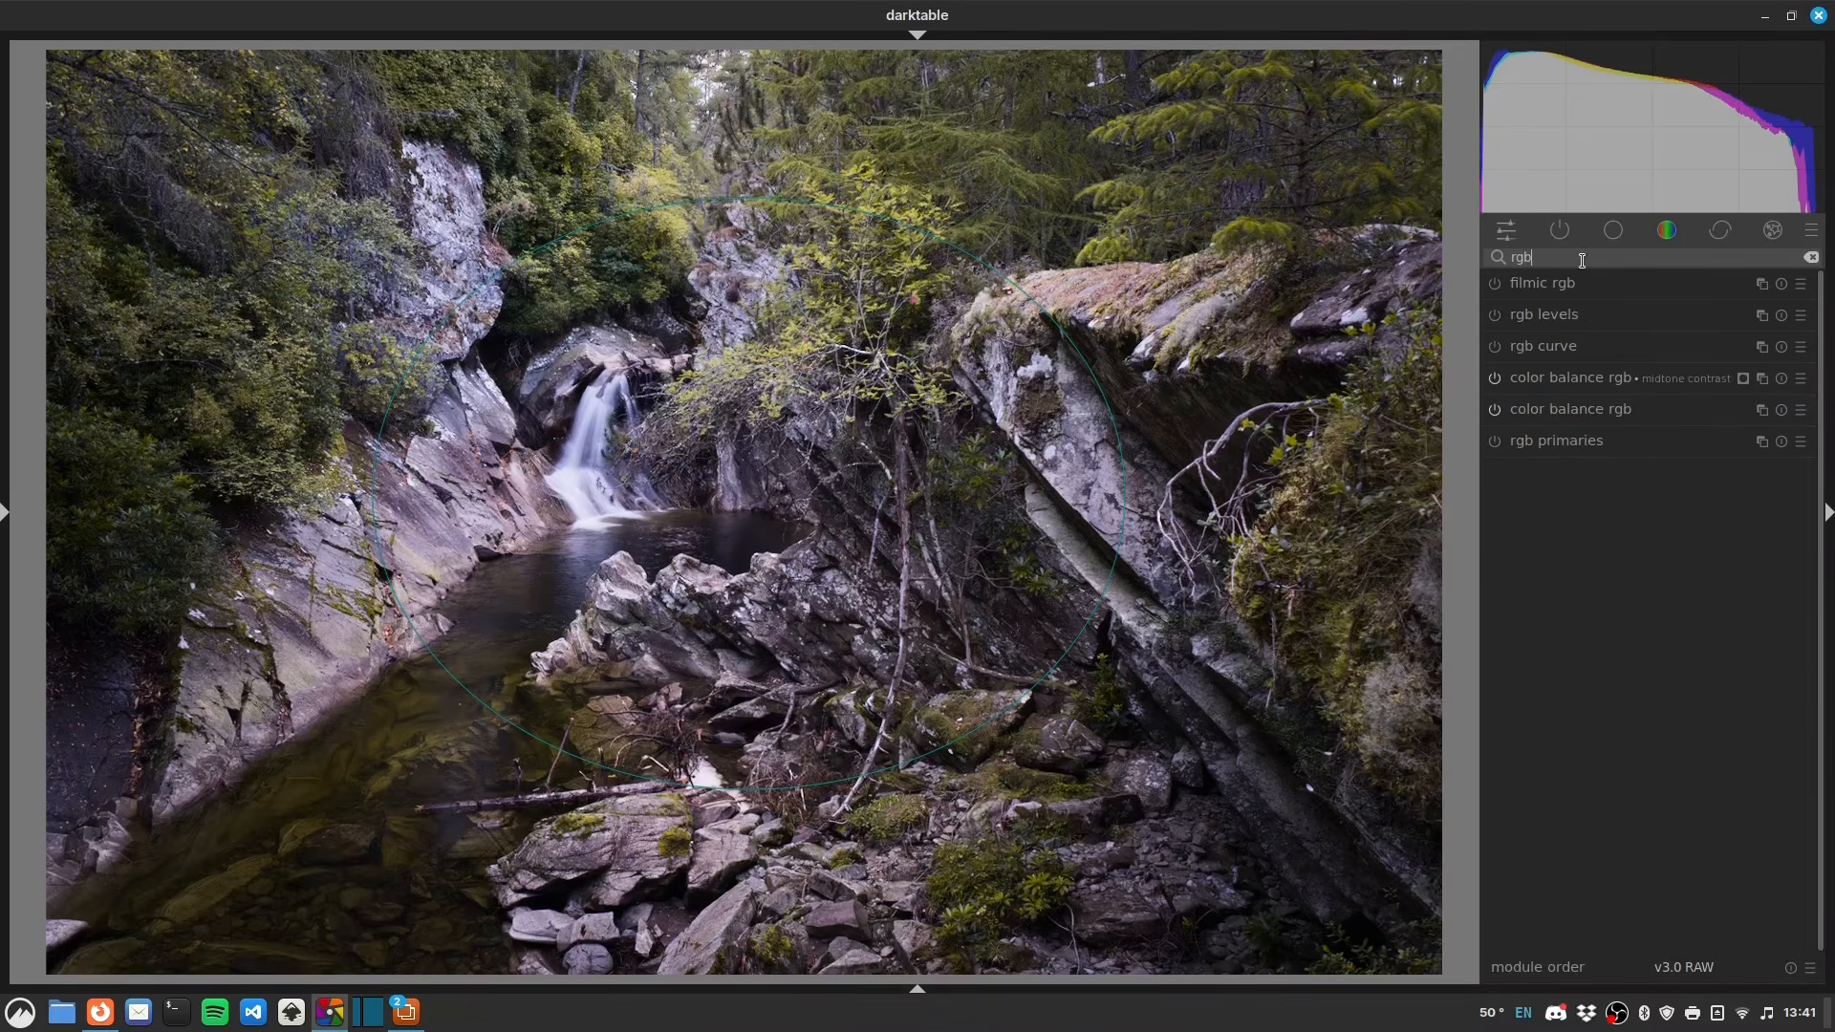
pyautogui.click(1496, 443)
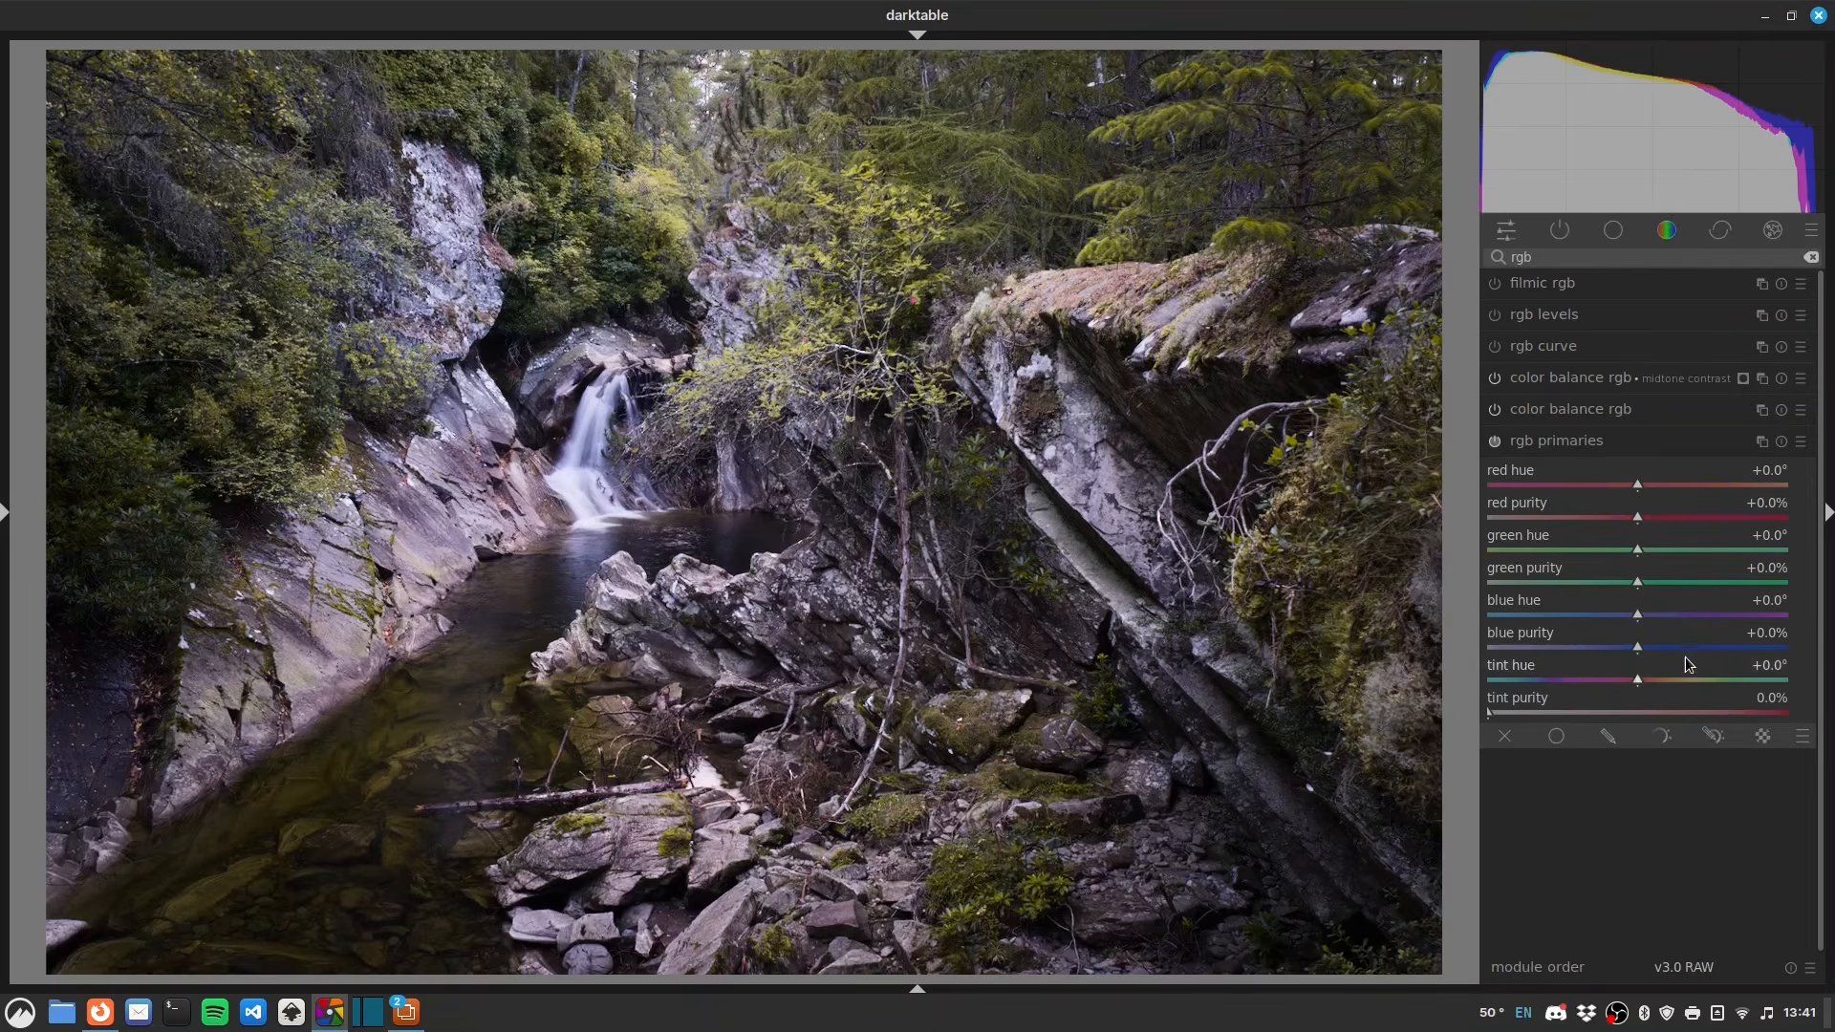
# - Set the red hue to +10.9° and the red purity to +24.4% in rgb primaries
pyautogui.click(1648, 484)
pyautogui.moveTo(1648, 484); pyautogui.dragTo(1718, 490)
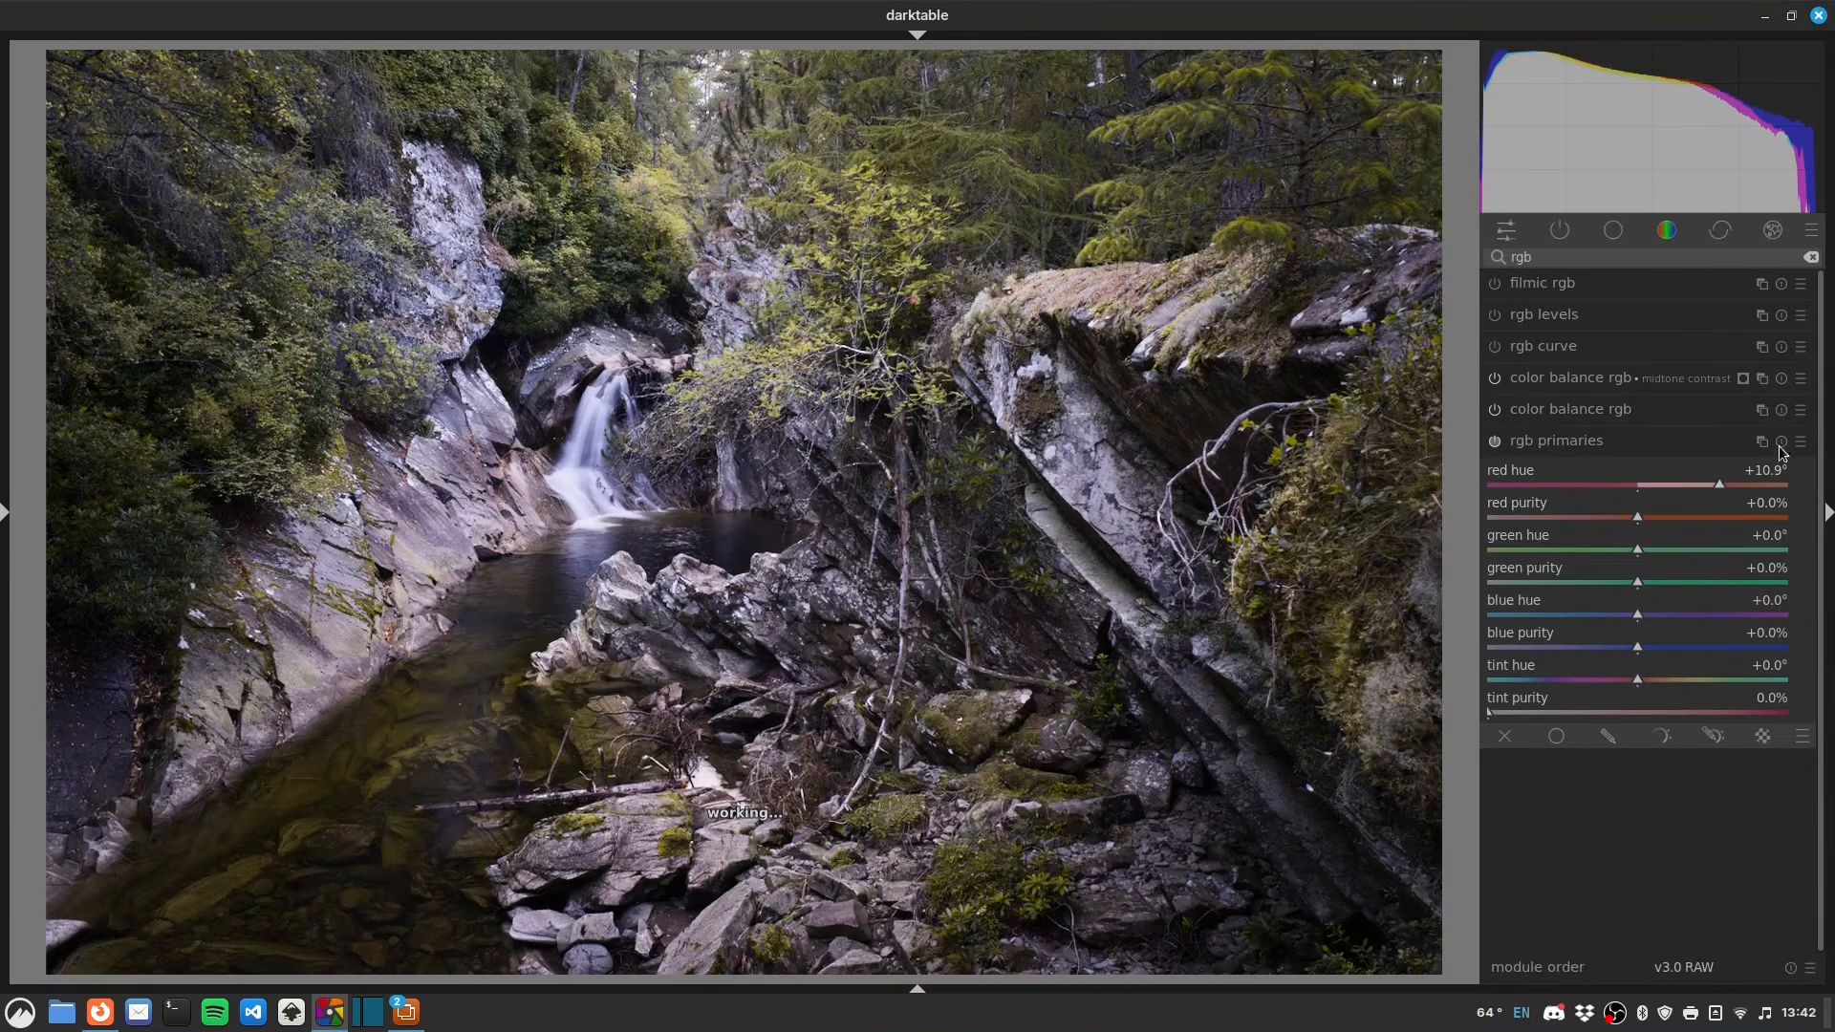
pyautogui.click(1679, 518)
pyautogui.moveTo(1686, 533); pyautogui.dragTo(1718, 534)
pyautogui.moveTo(1711, 528); pyautogui.dragTo(1711, 529)
# - Set the green primary to -5.9° hue and -6.7% purity, and the blue primary to -13.6° hue and +10.0% purity
pyautogui.click(1602, 582)
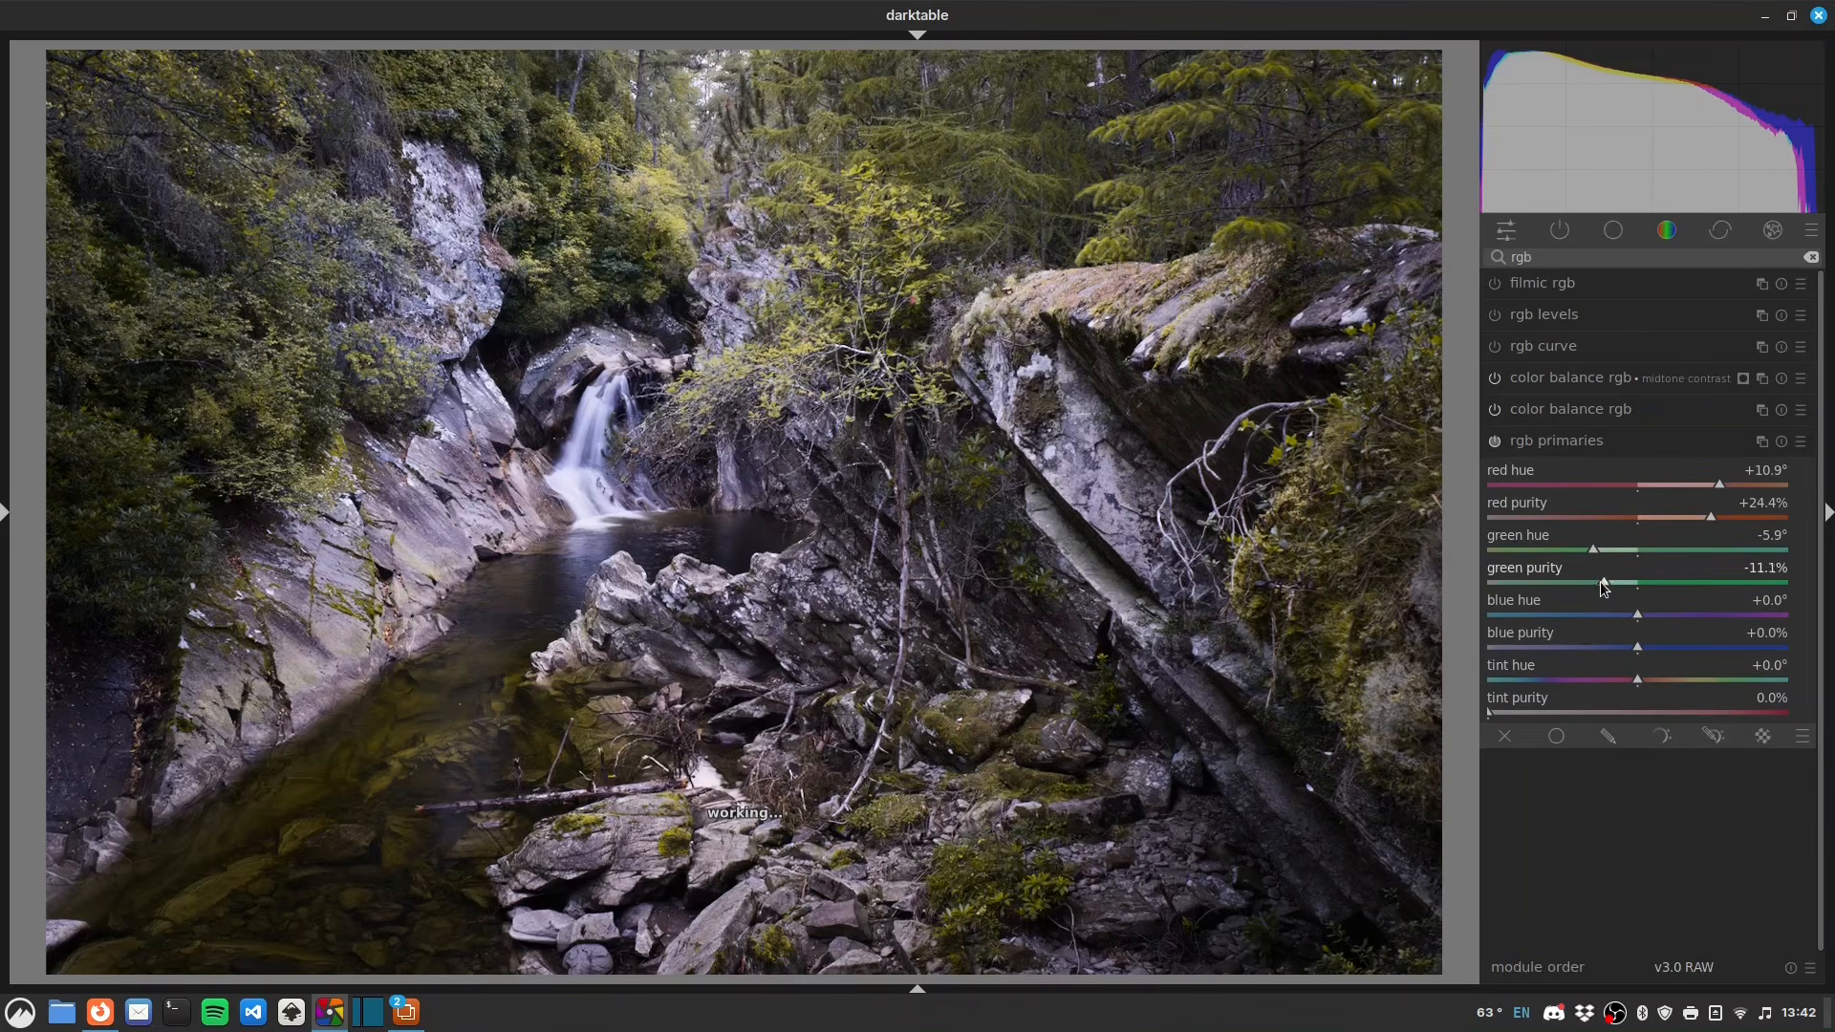
pyautogui.moveTo(1600, 582); pyautogui.dragTo(1609, 585)
pyautogui.moveTo(1616, 584)
pyautogui.mouseDown()
pyautogui.moveTo(1593, 617)
pyautogui.moveTo(1532, 617)
pyautogui.mouseUp()
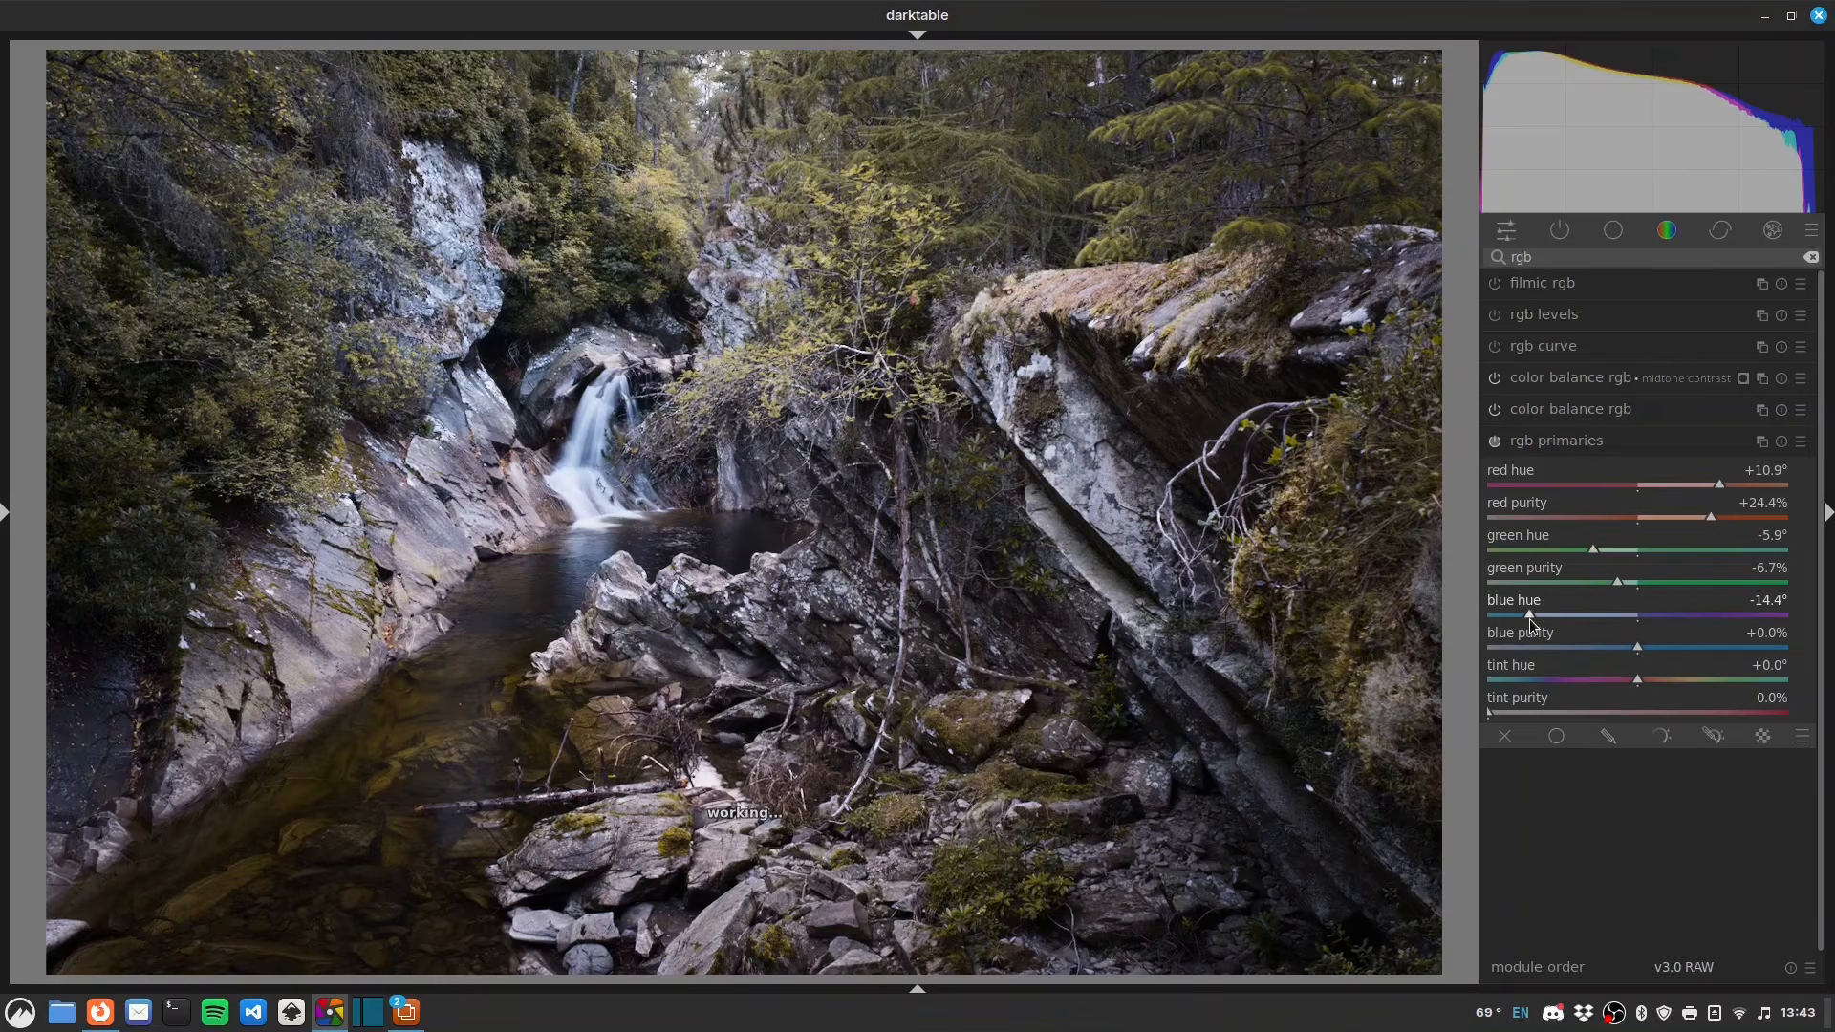
pyautogui.moveTo(1703, 643); pyautogui.dragTo(1667, 646)
# - Set the tint hue to +40.9° and the tint purity to 3.8% in rgb primaries
pyautogui.moveTo(1638, 678); pyautogui.dragTo(1670, 680)
pyautogui.click(1498, 709)
pyautogui.moveTo(1500, 711); pyautogui.dragTo(1521, 711)
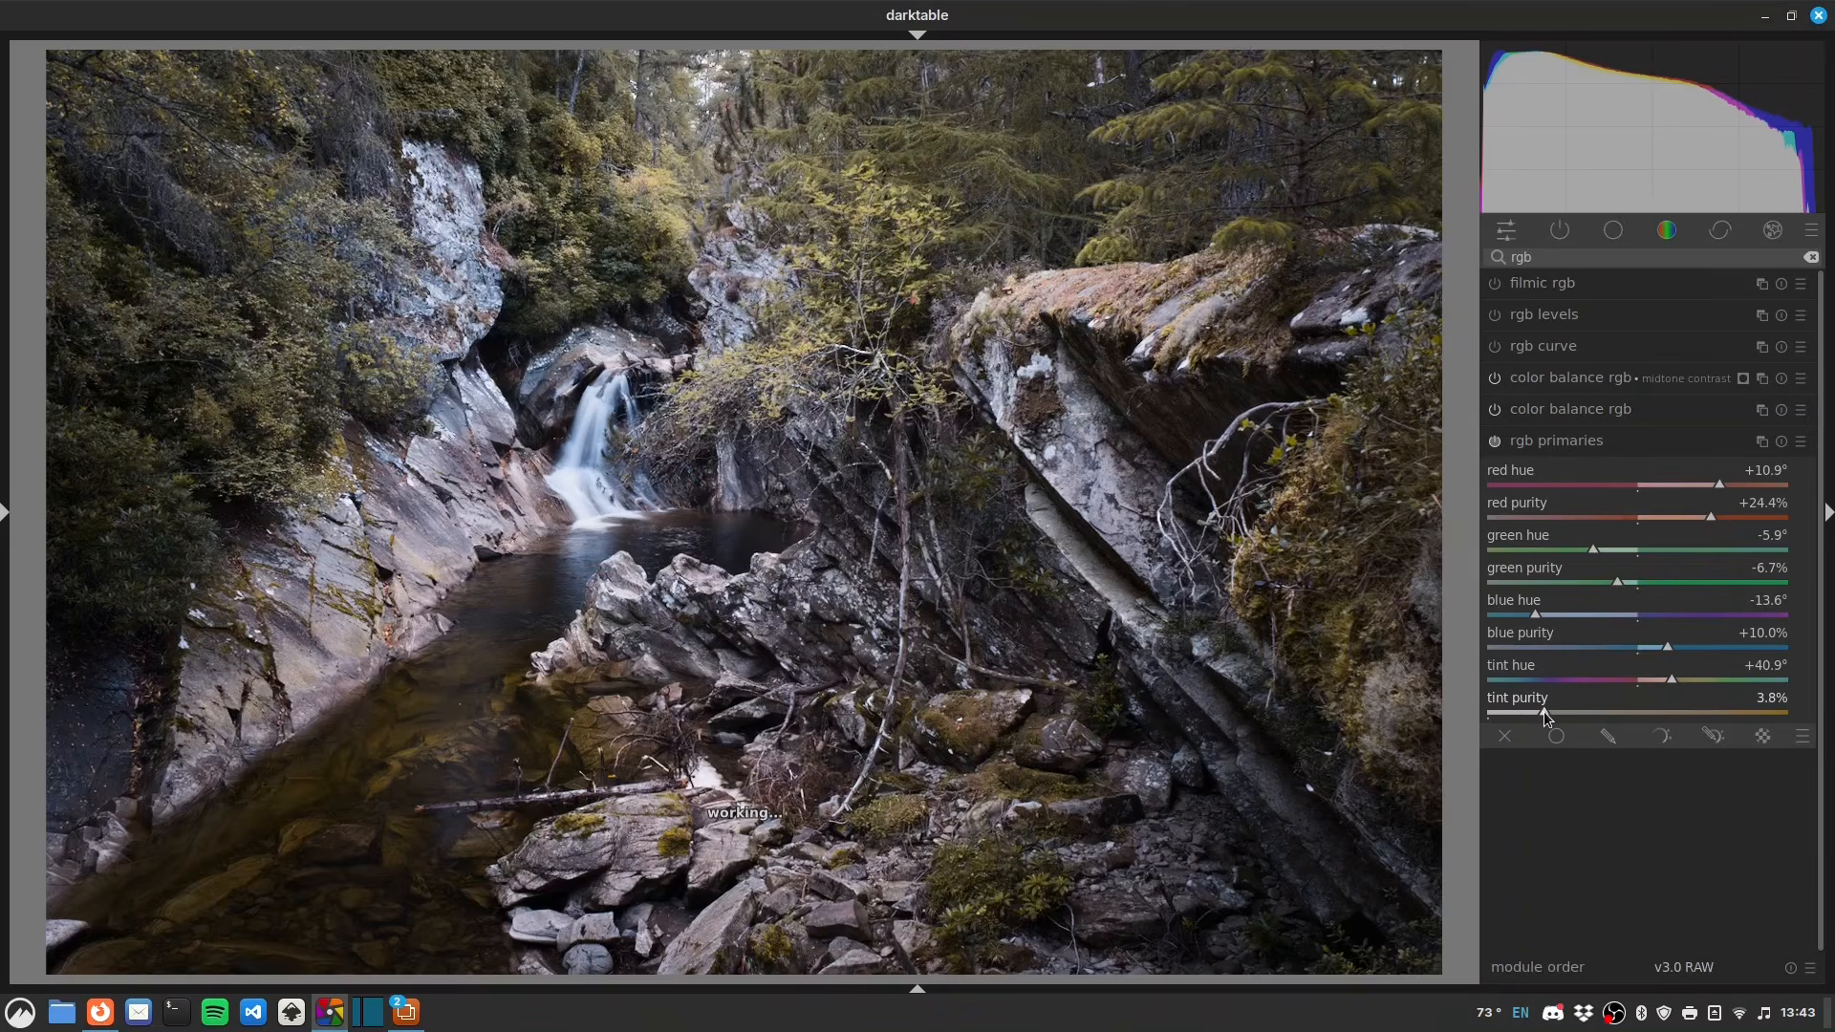
# - Set the tint purity to 4.0% in rgb primaries and compare the photo with the module off and on
pyautogui.moveTo(1544, 711); pyautogui.dragTo(1546, 712)
pyautogui.click(1494, 441)
pyautogui.click(1495, 441)
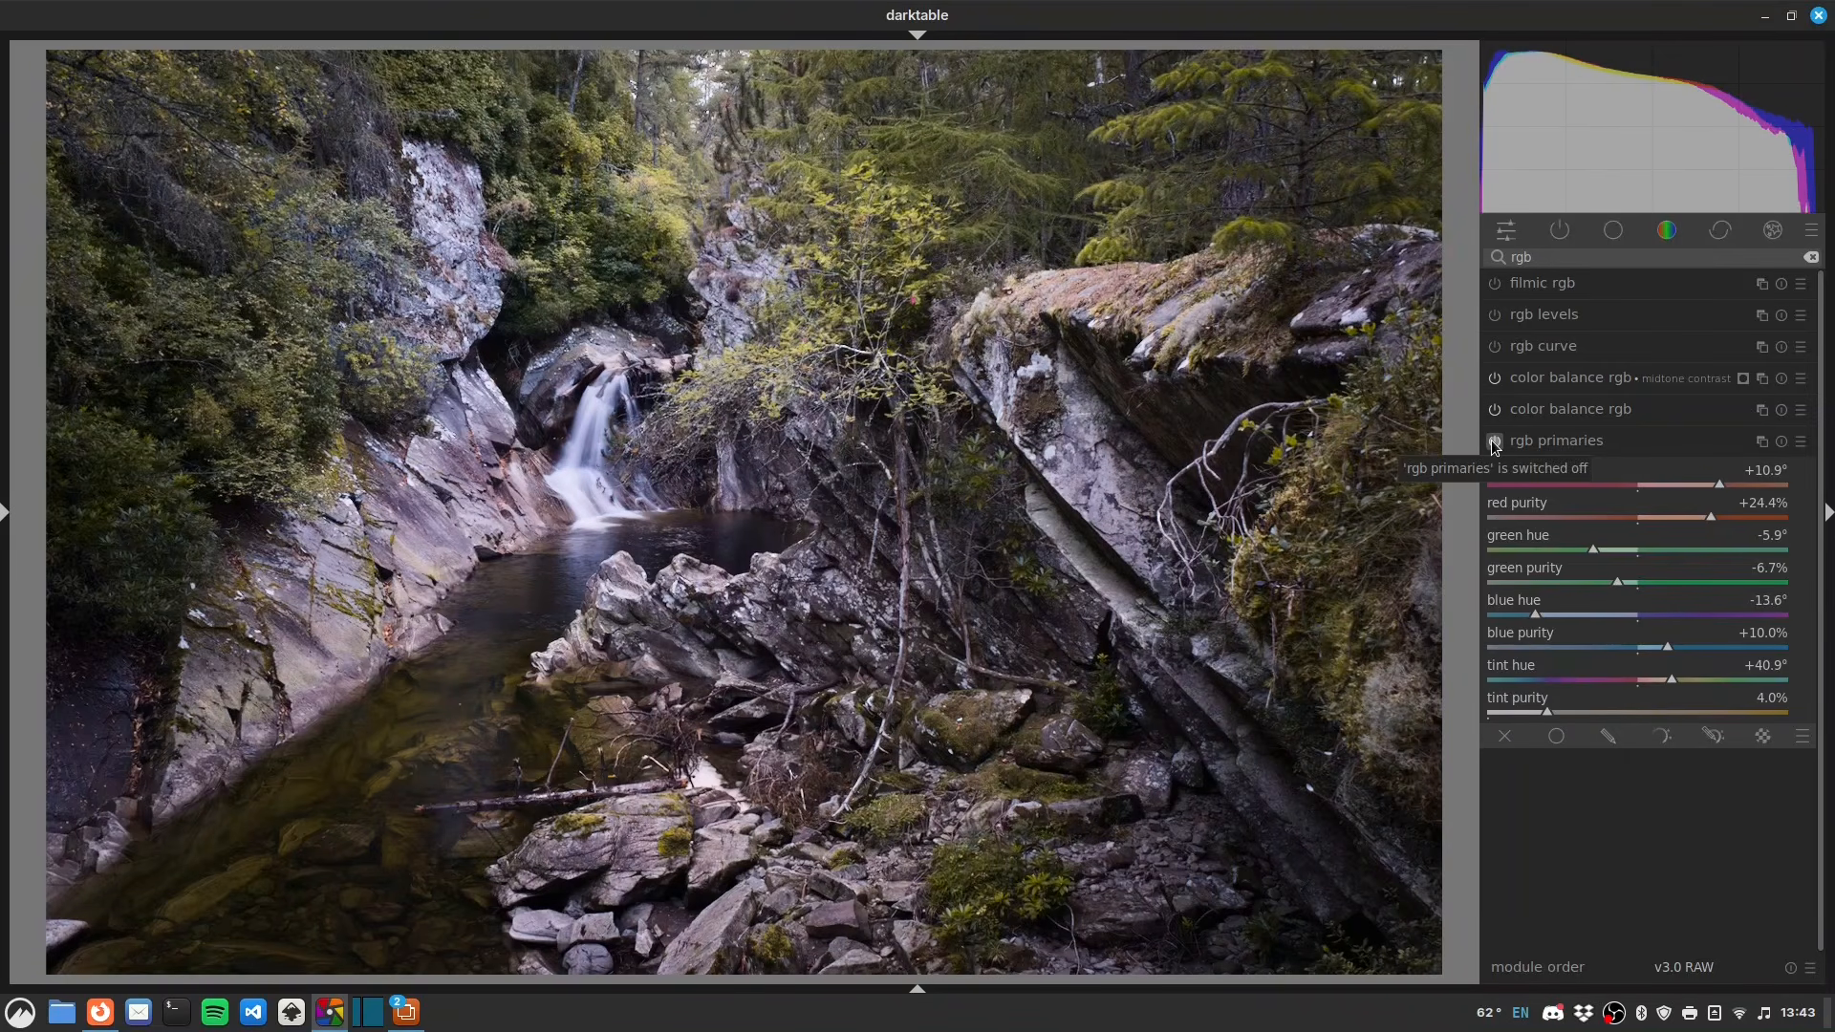
pyautogui.click(1495, 442)
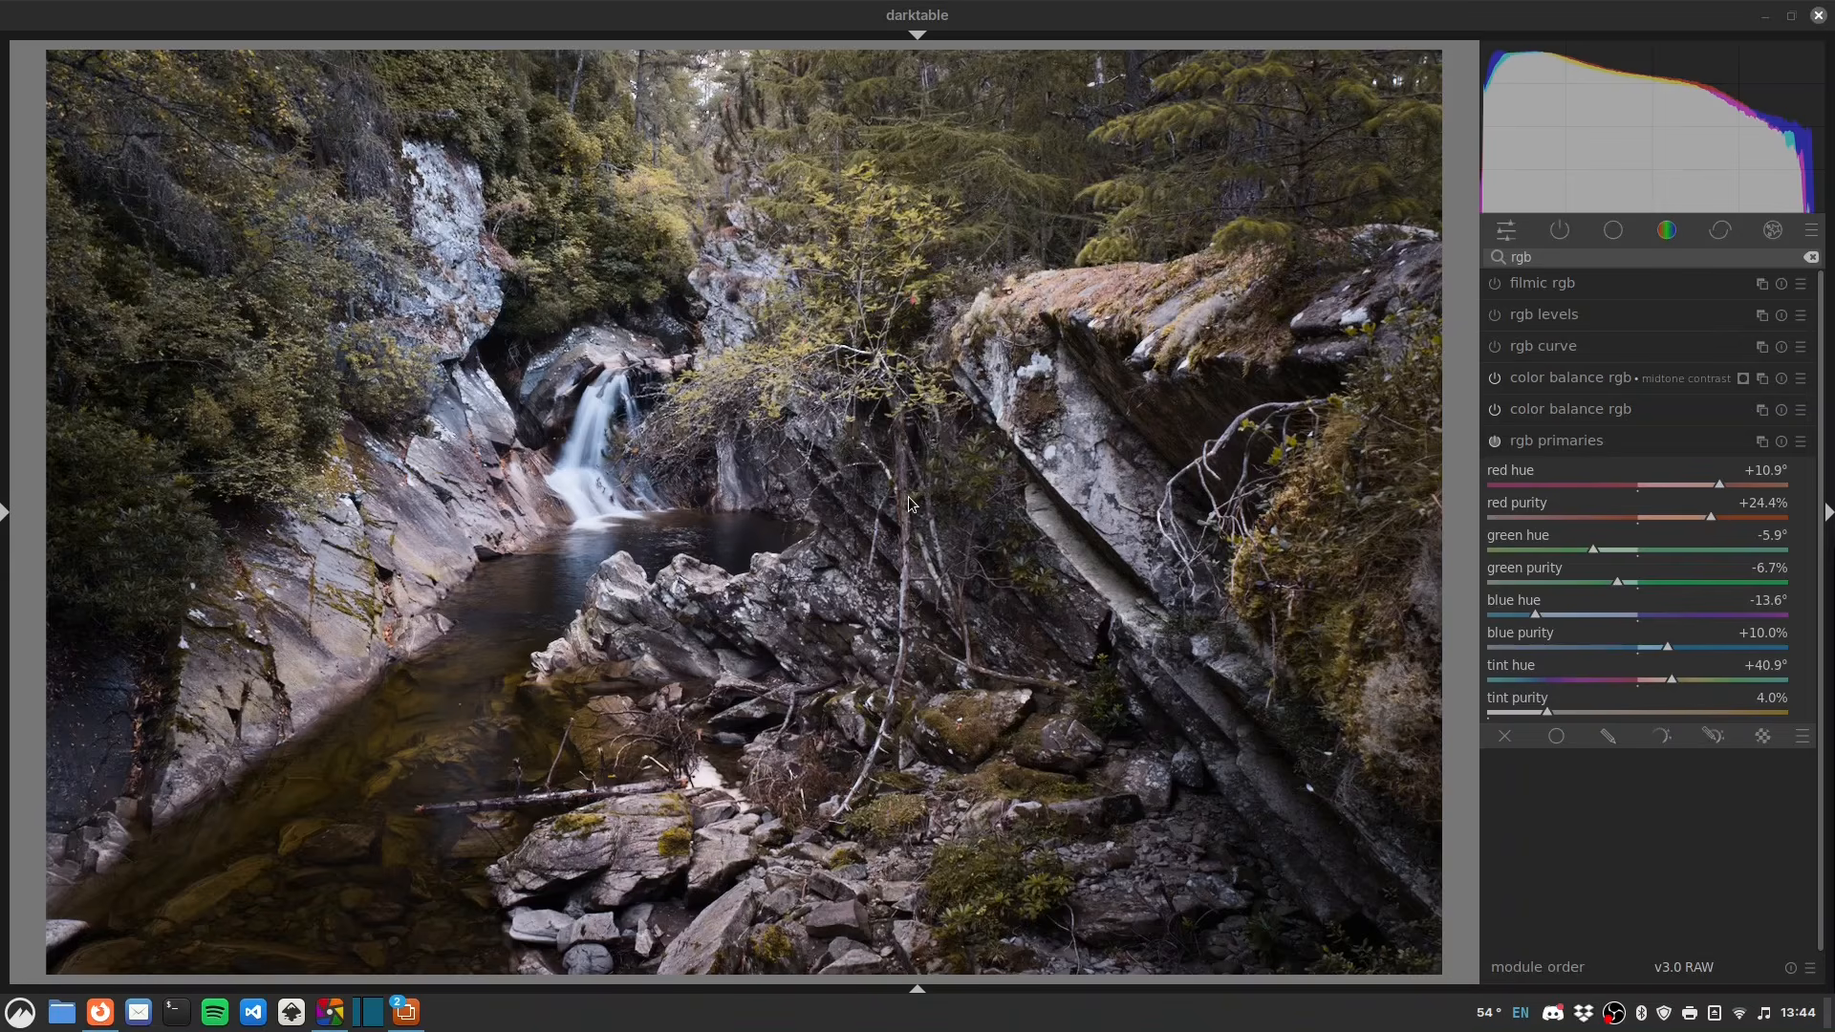
# - Search the modules for "lut" and enable LUT 3D with the LUTs/Landscape/Landscape8.cube file
pyautogui.click(1560, 259)
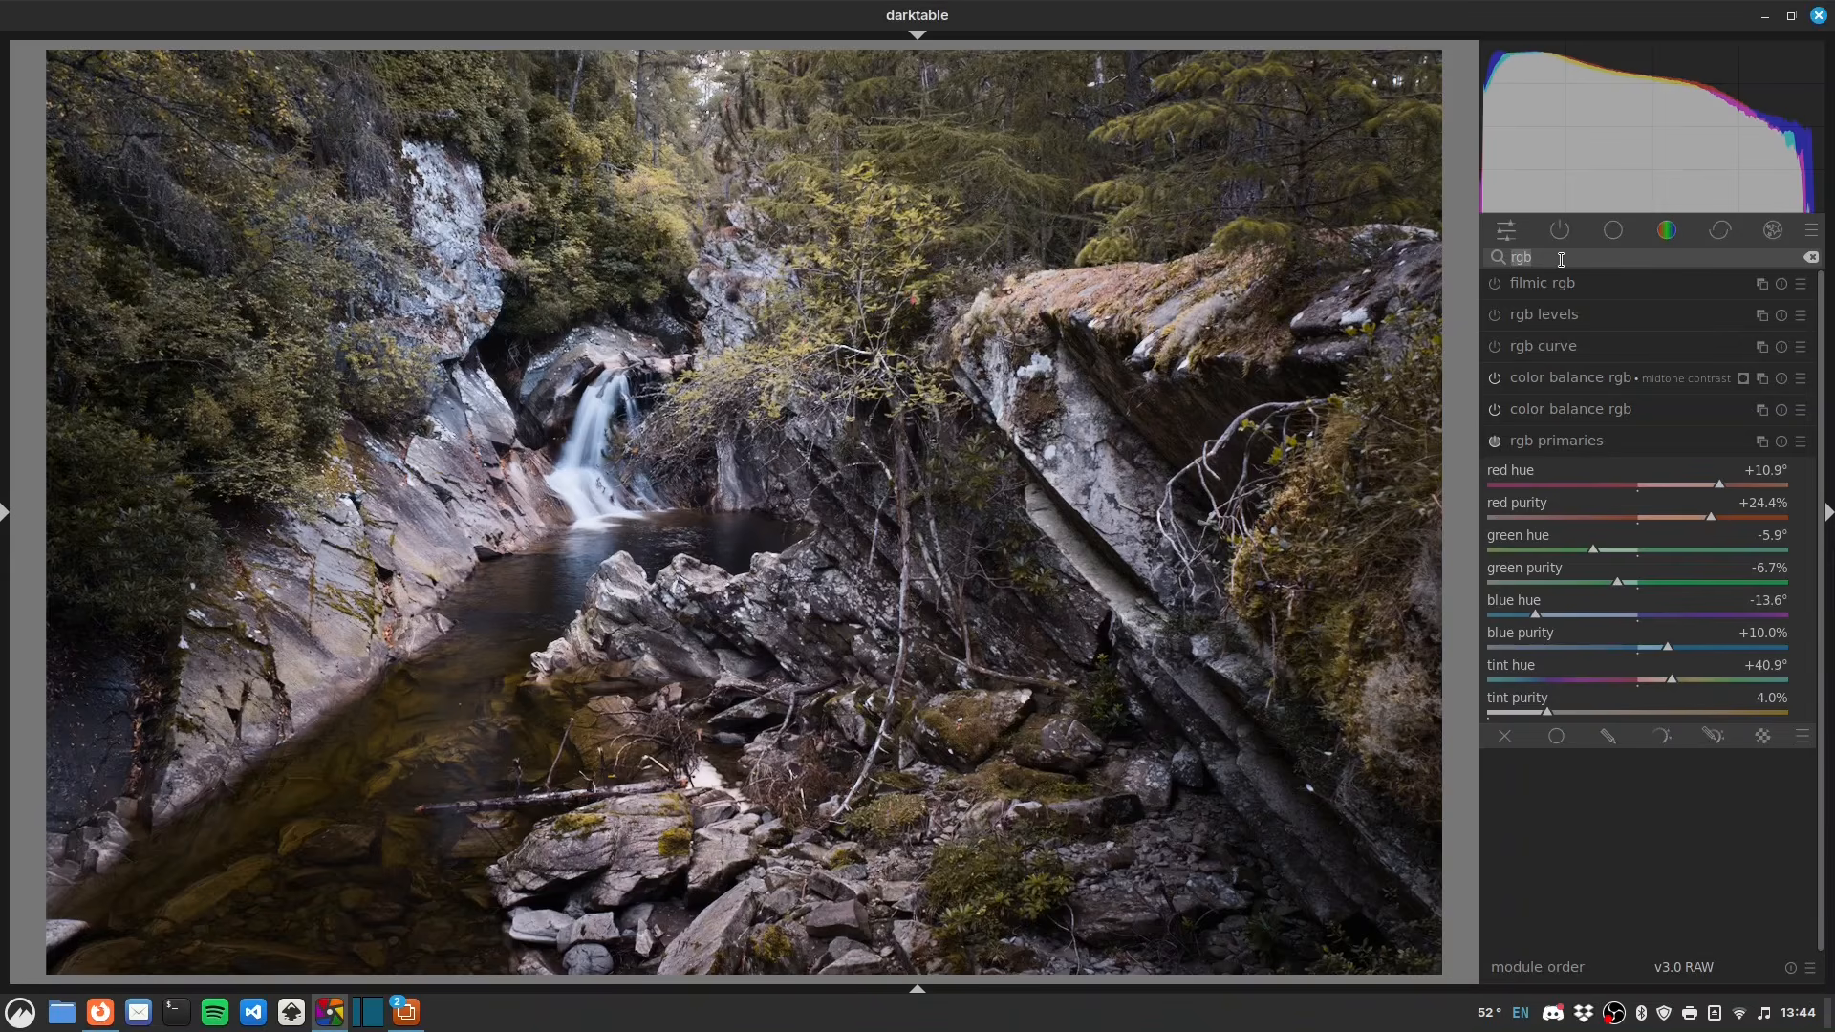
pyautogui.write('3')
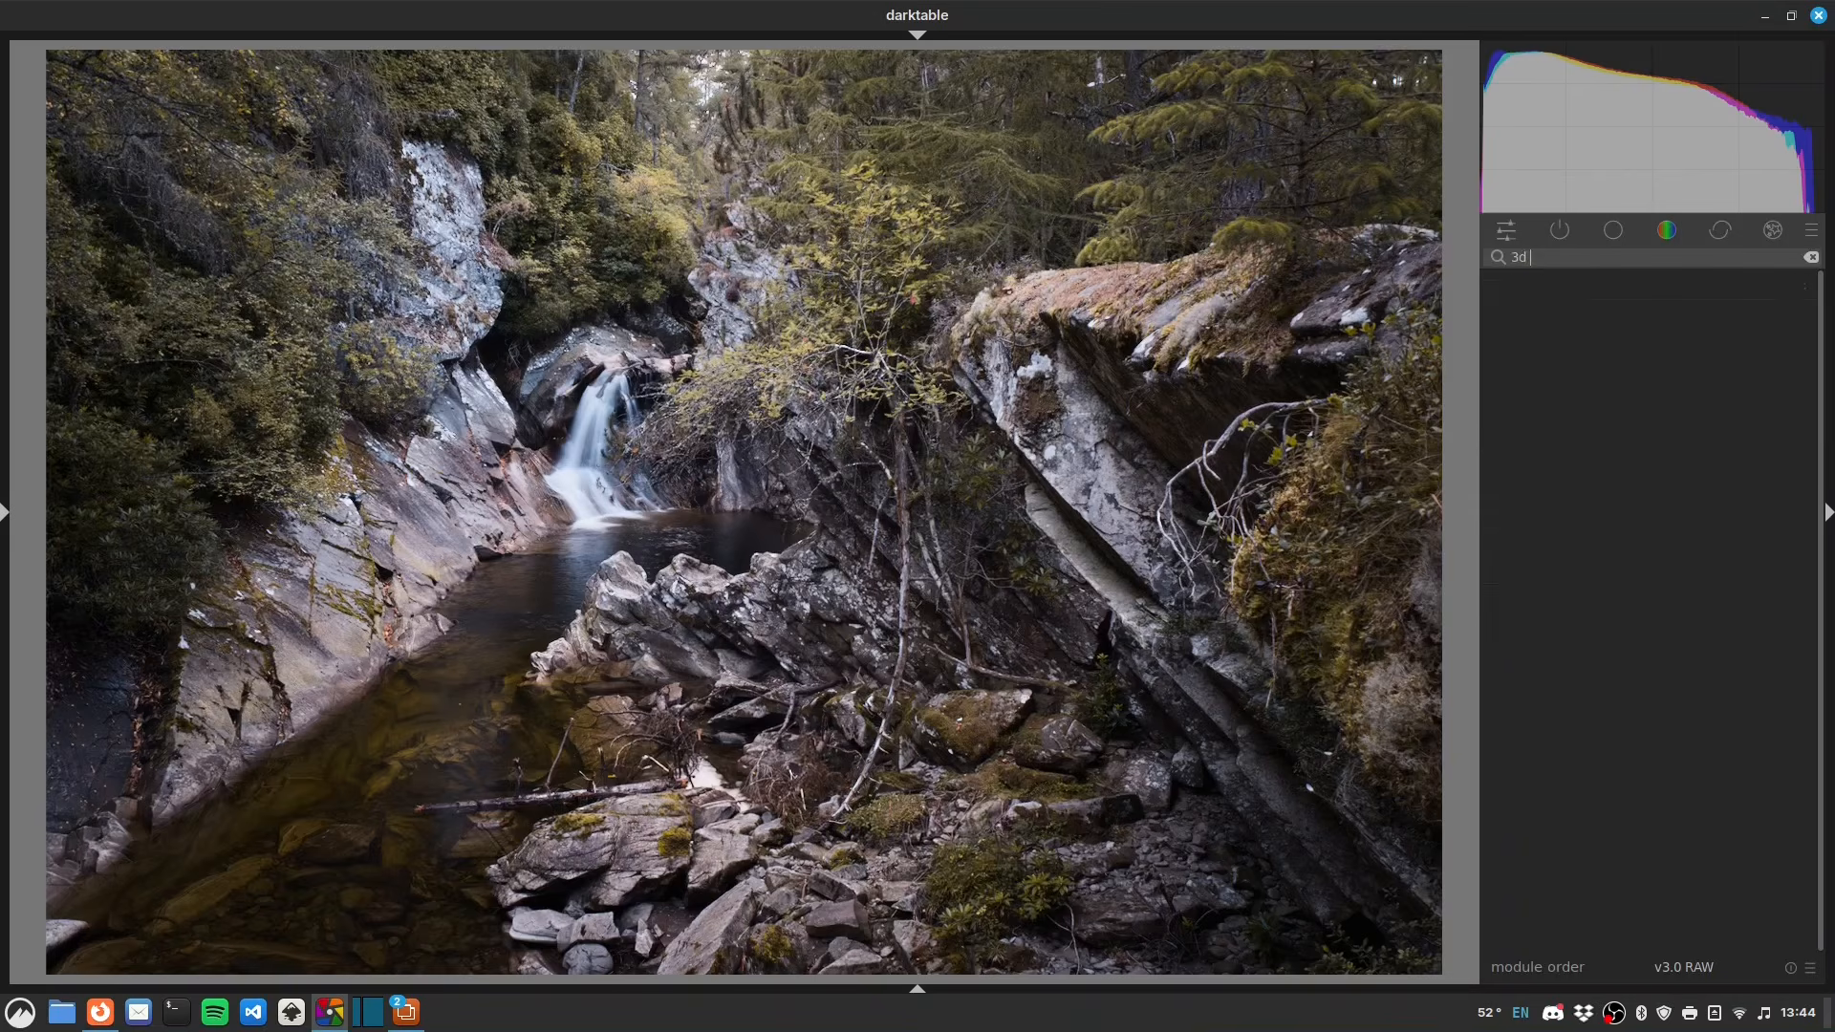
pyautogui.press('BackSpace')
pyautogui.write('lut')
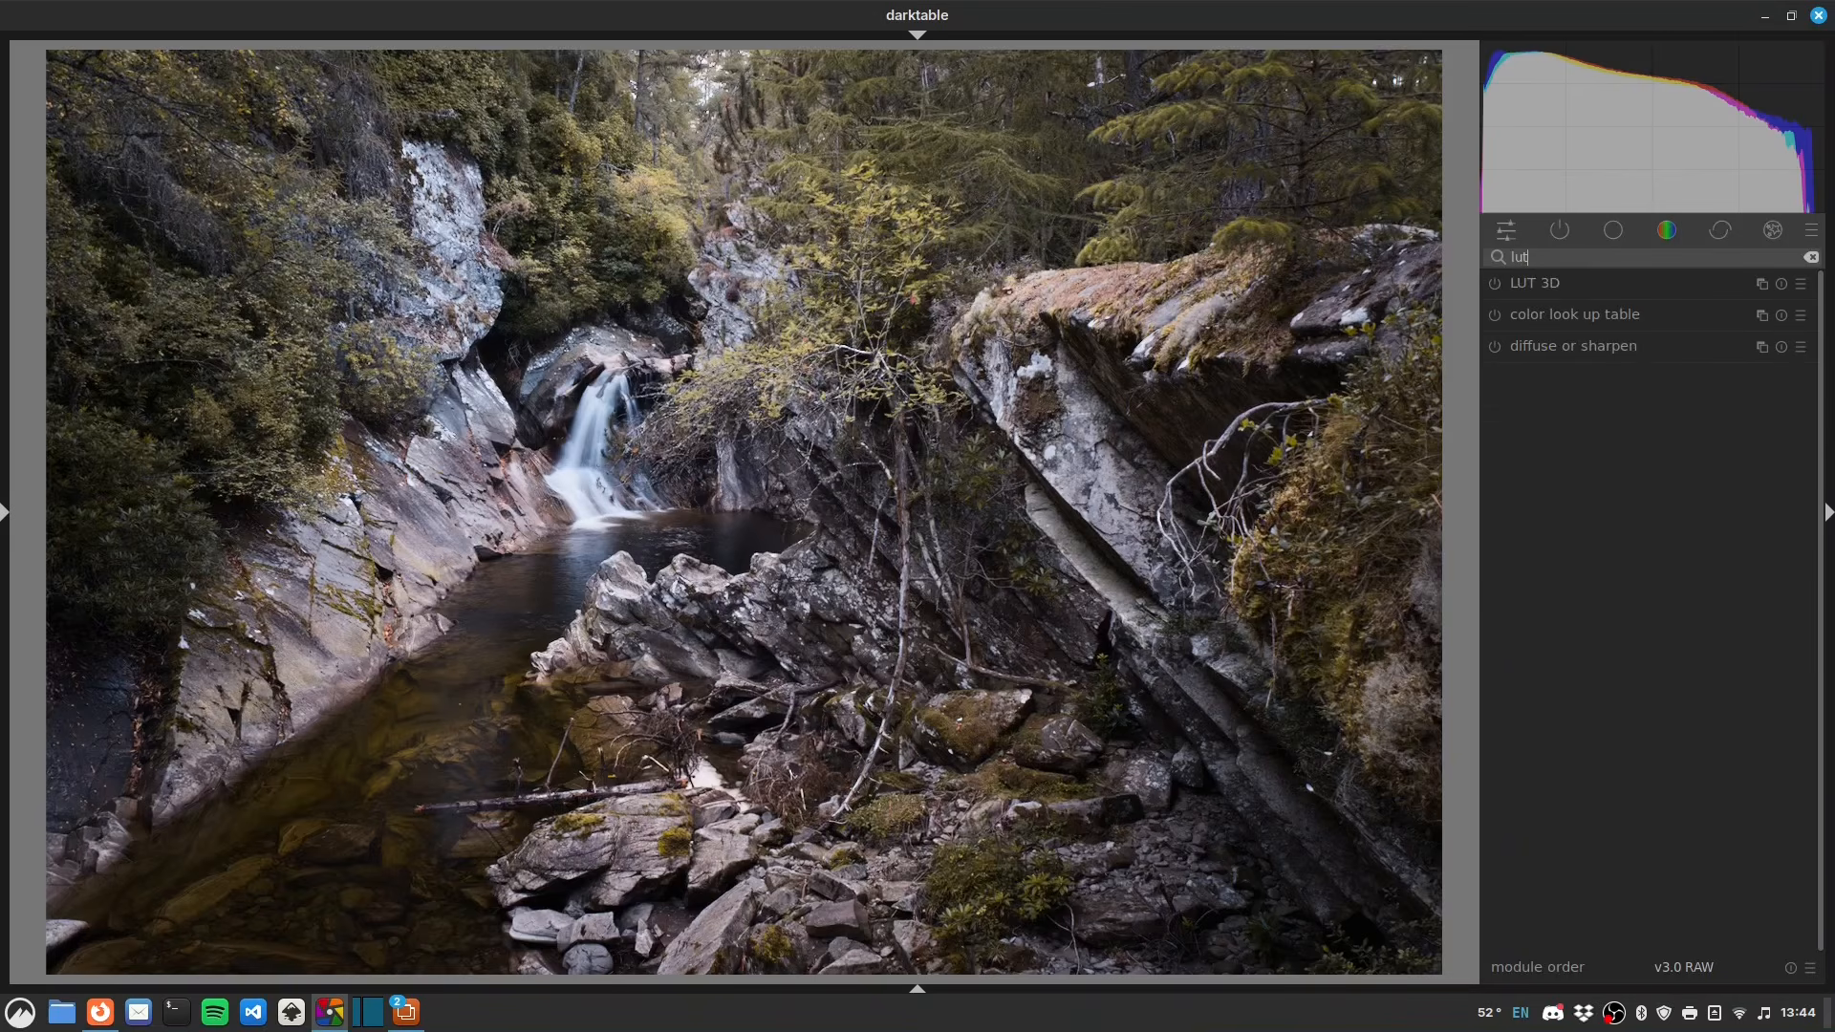
pyautogui.click(1555, 287)
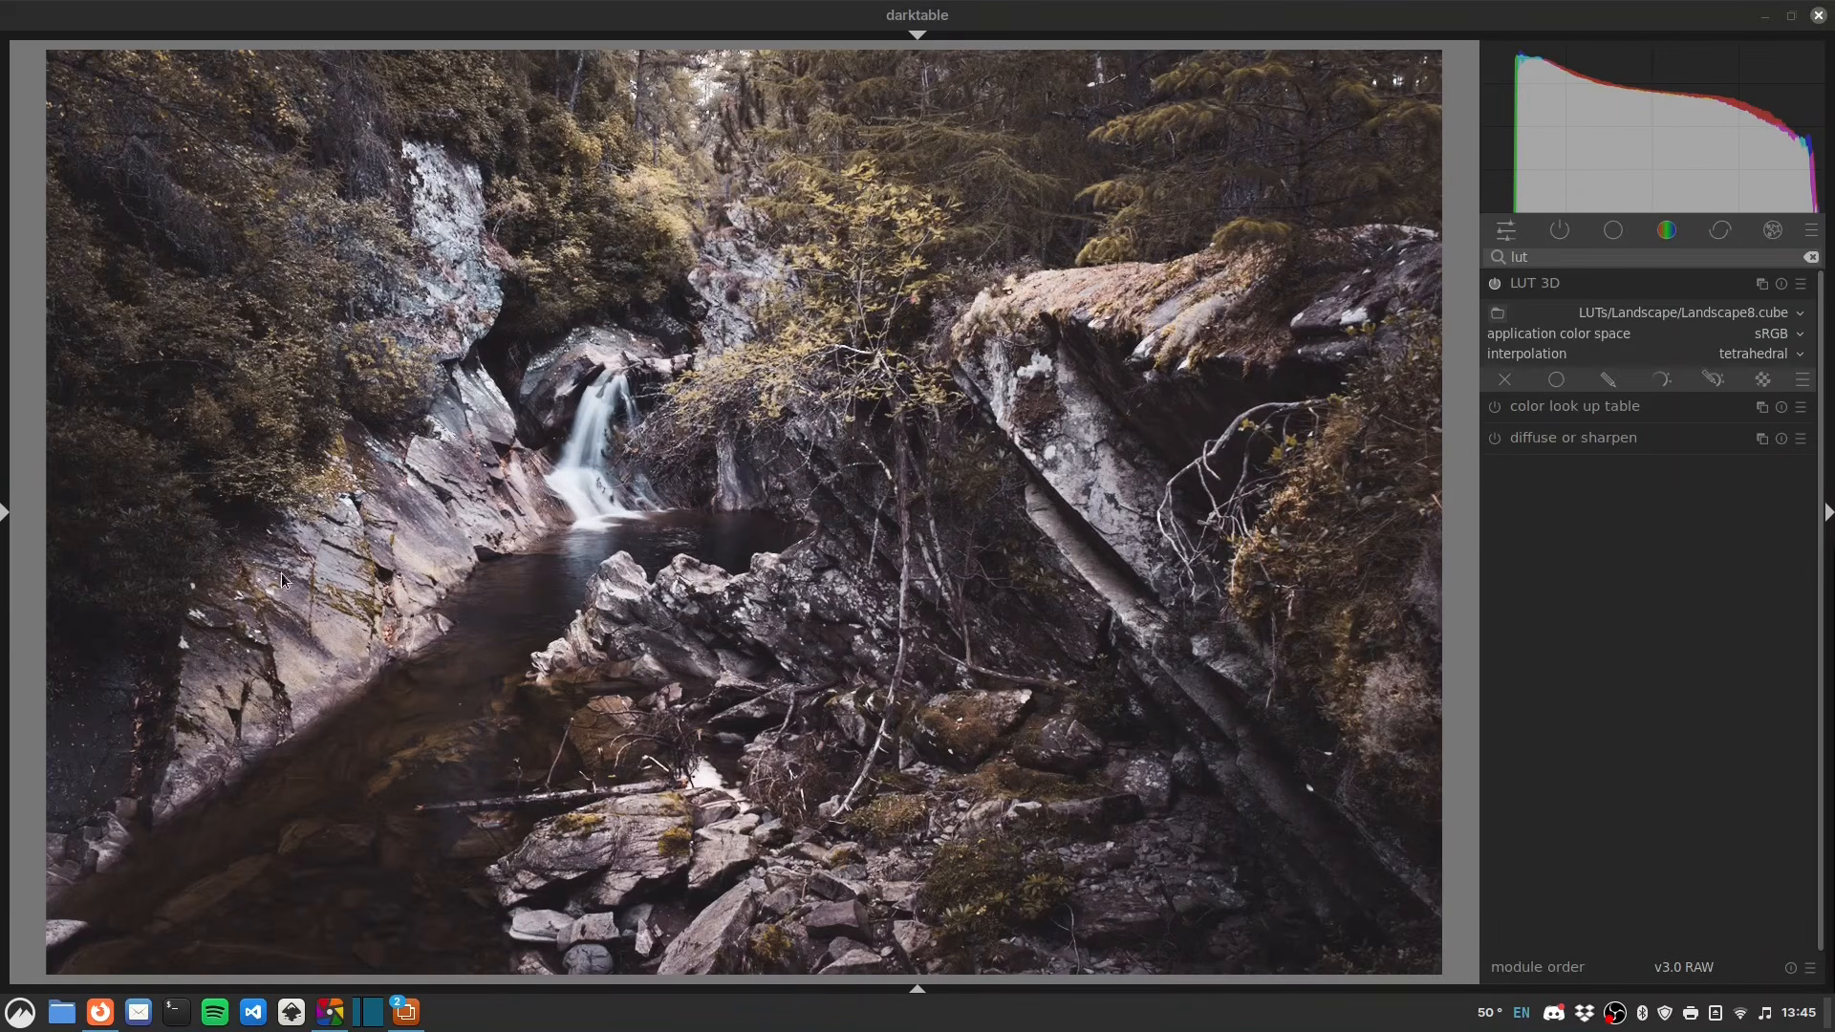
# - Blend the LUT 3D module uniformly over the photo and reduce its opacity to 15%
pyautogui.click(1558, 385)
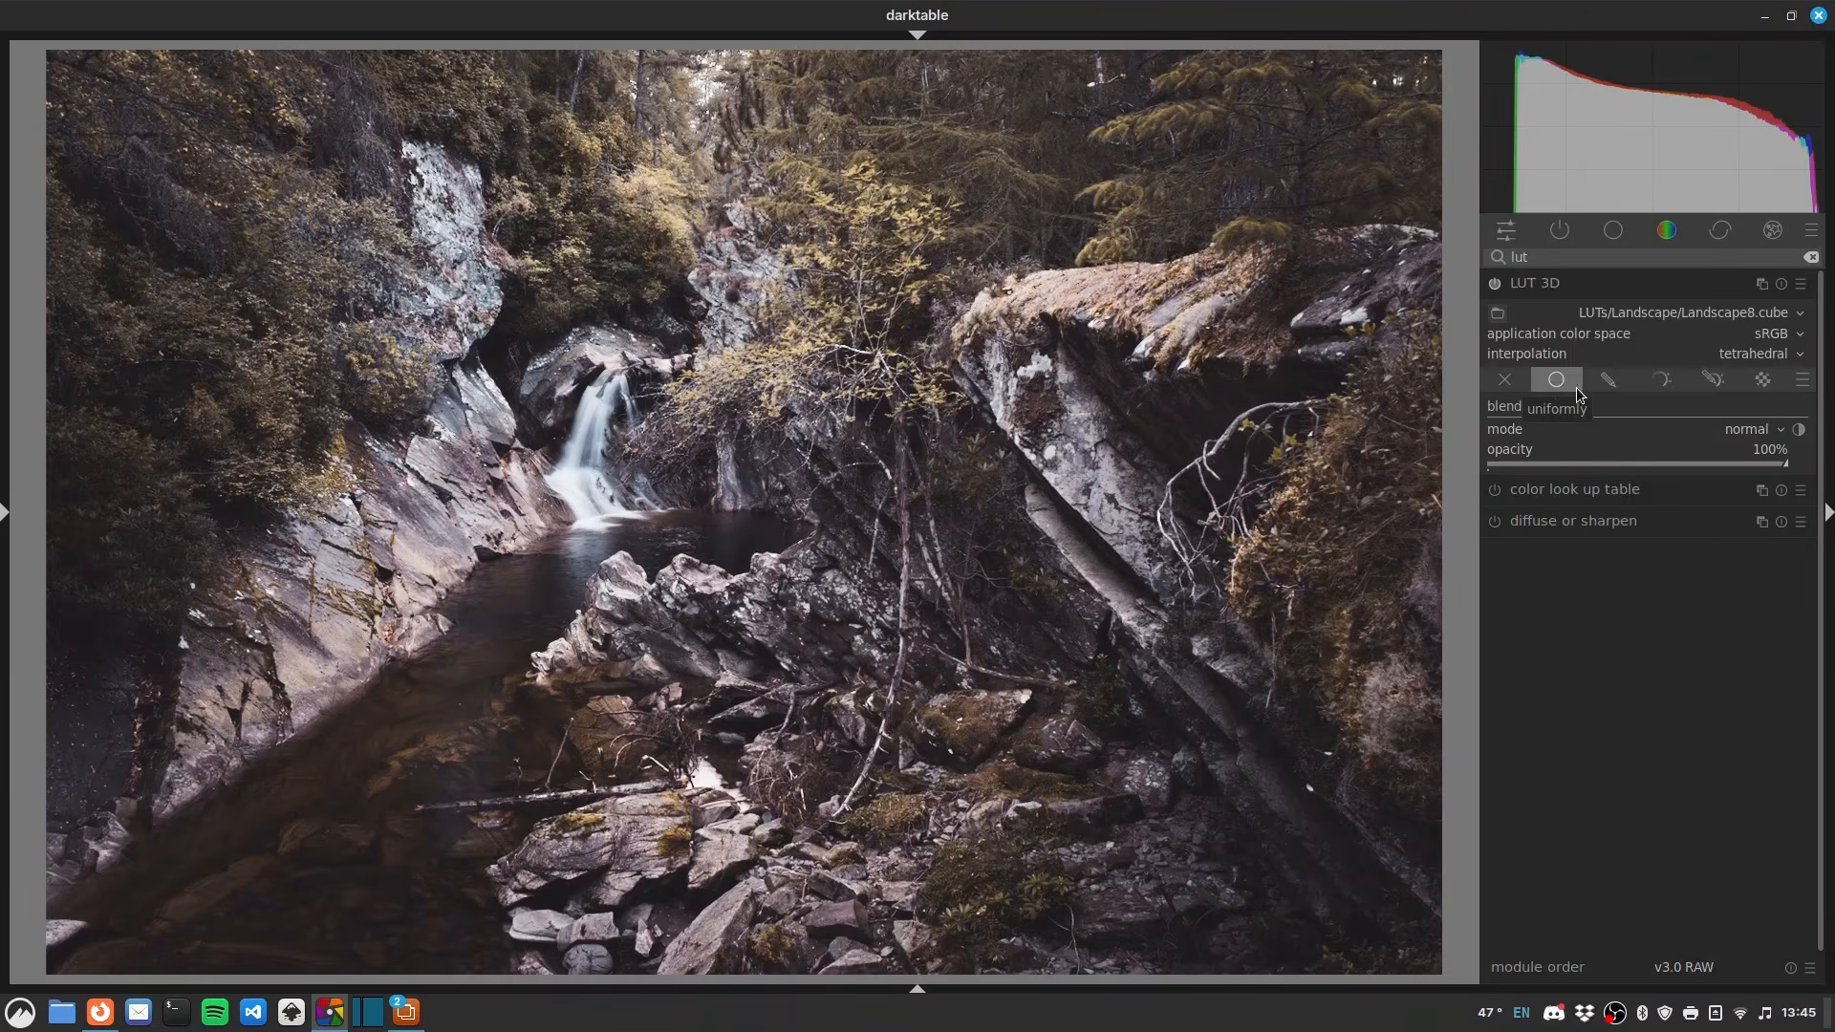
pyautogui.moveTo(1785, 462); pyautogui.dragTo(1556, 467)
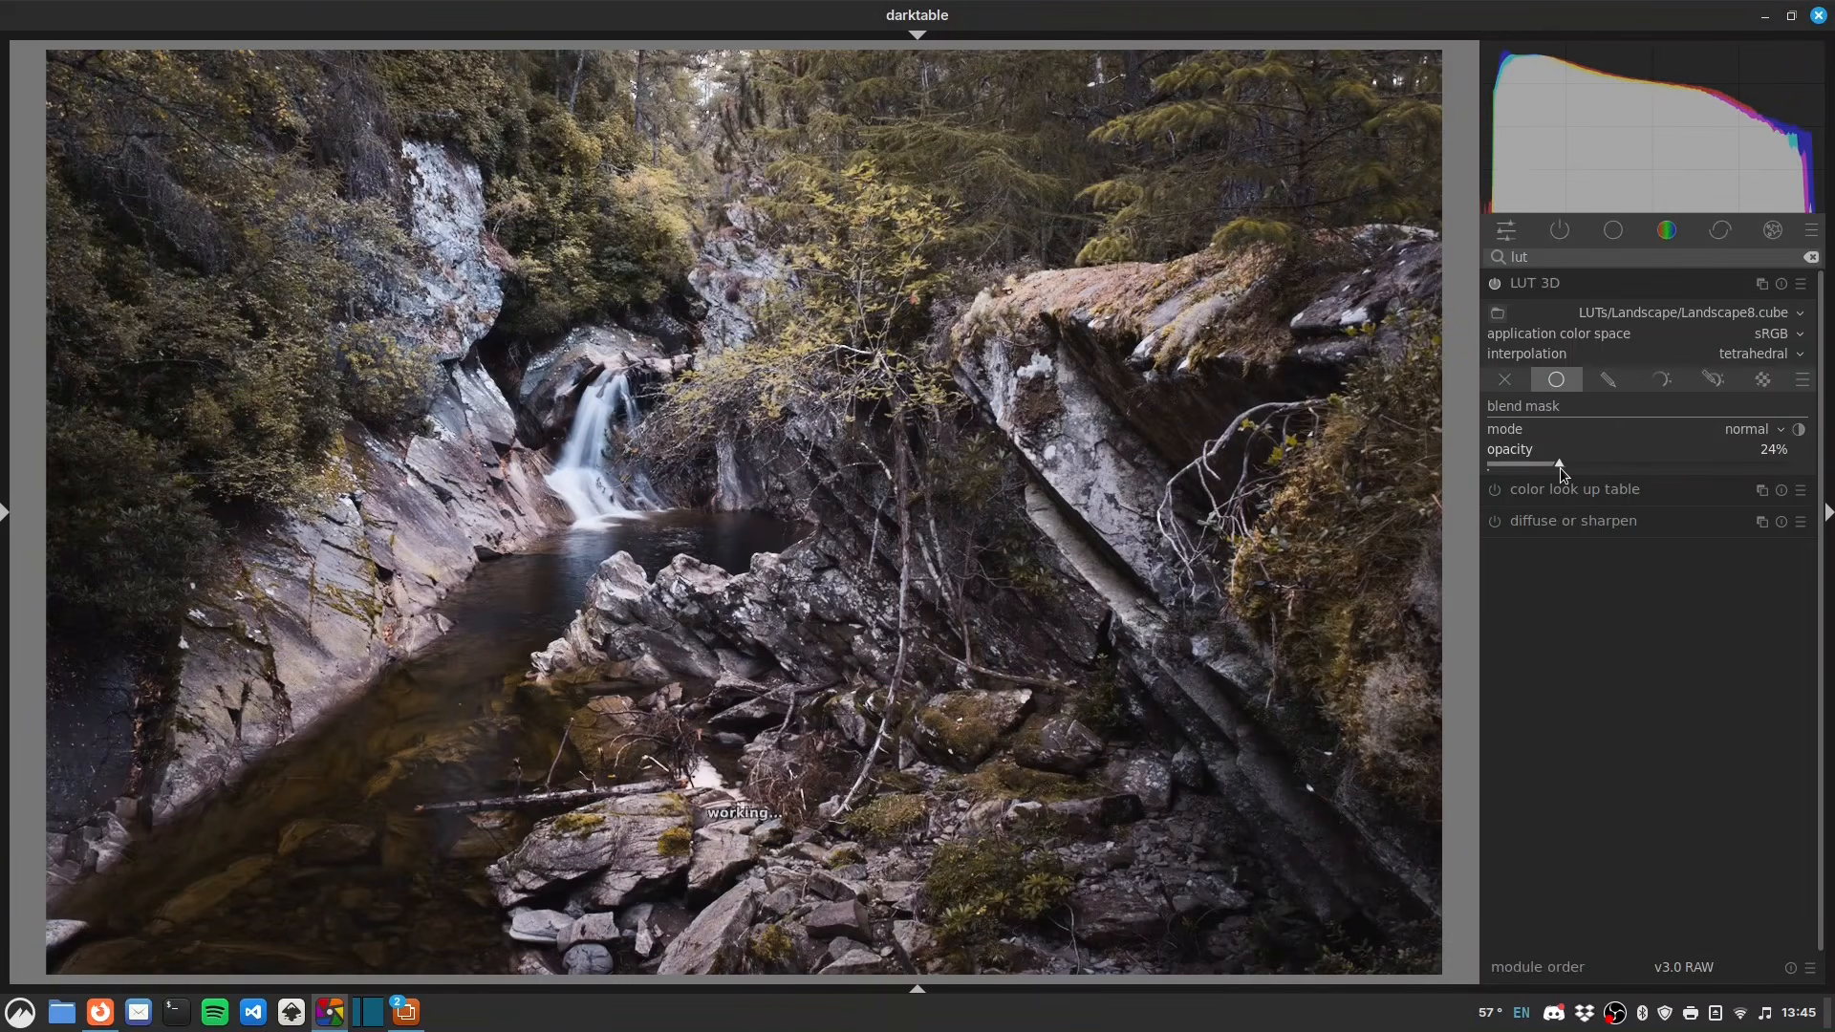
pyautogui.moveTo(1558, 467); pyautogui.dragTo(1529, 472)
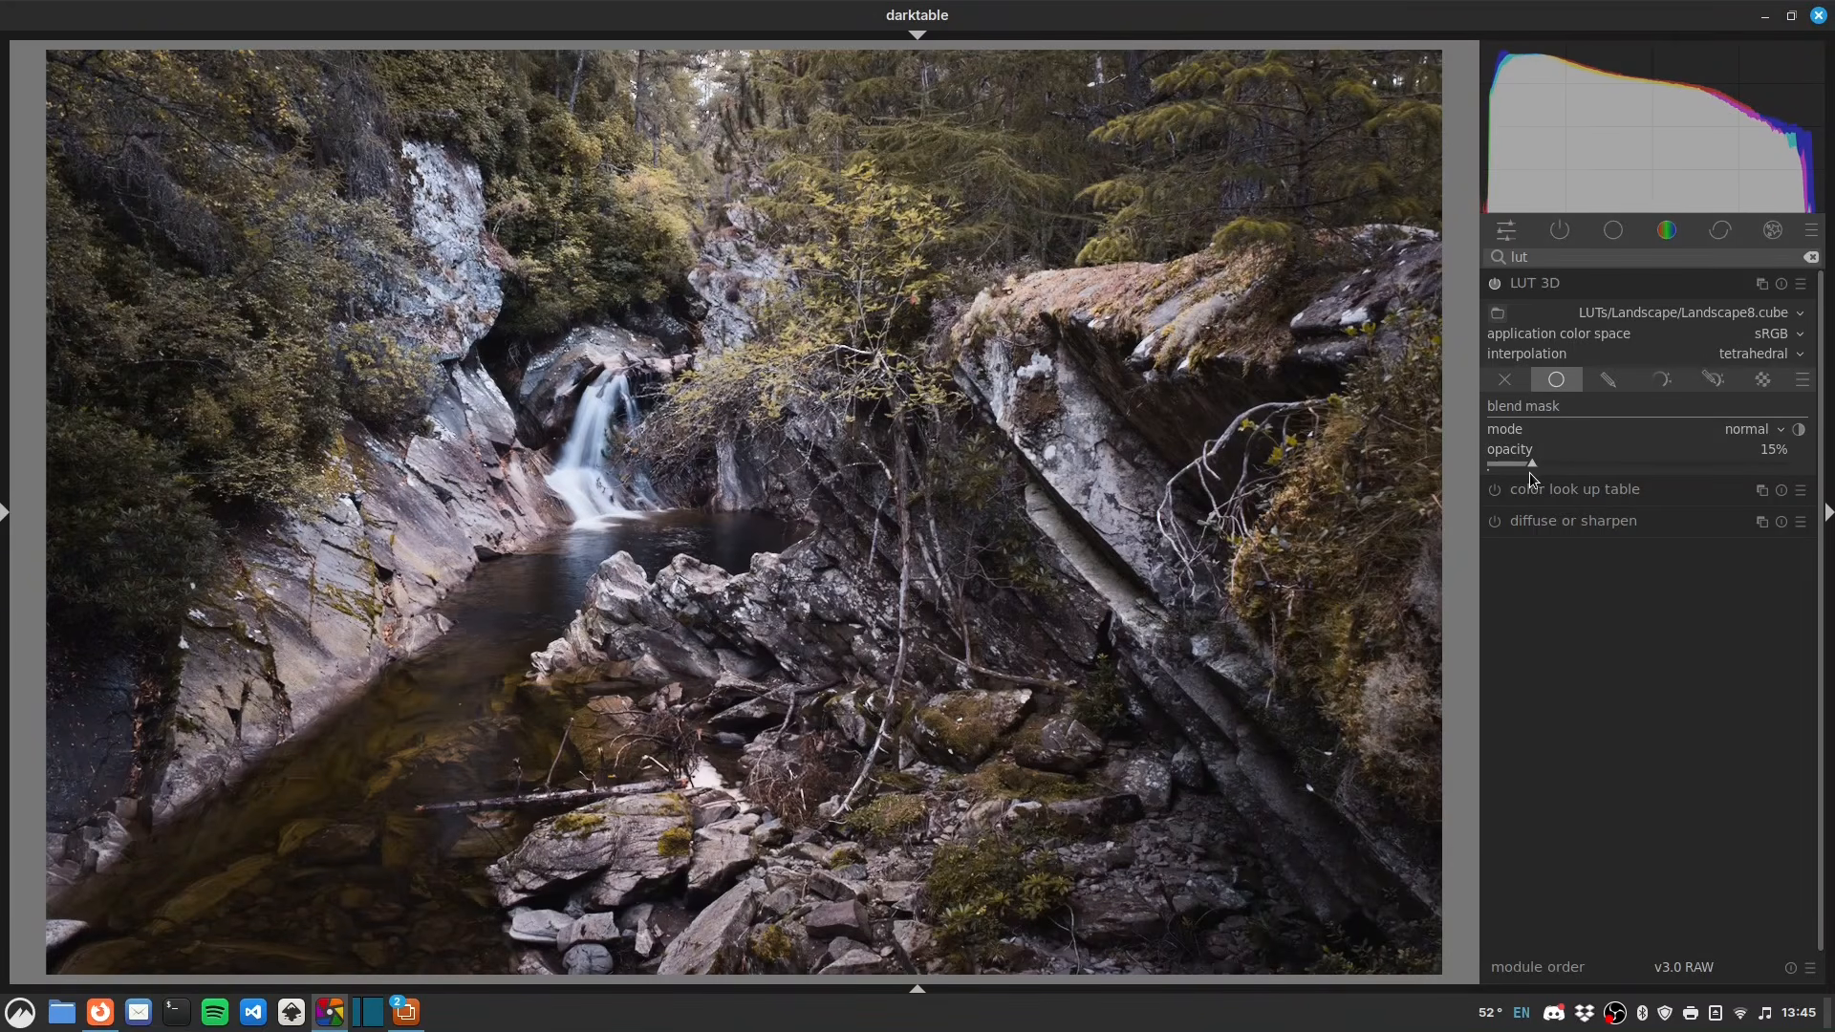
# - Switch LUT 3D off and on repeatedly to compare the photo with and without the look
pyautogui.click(1494, 284)
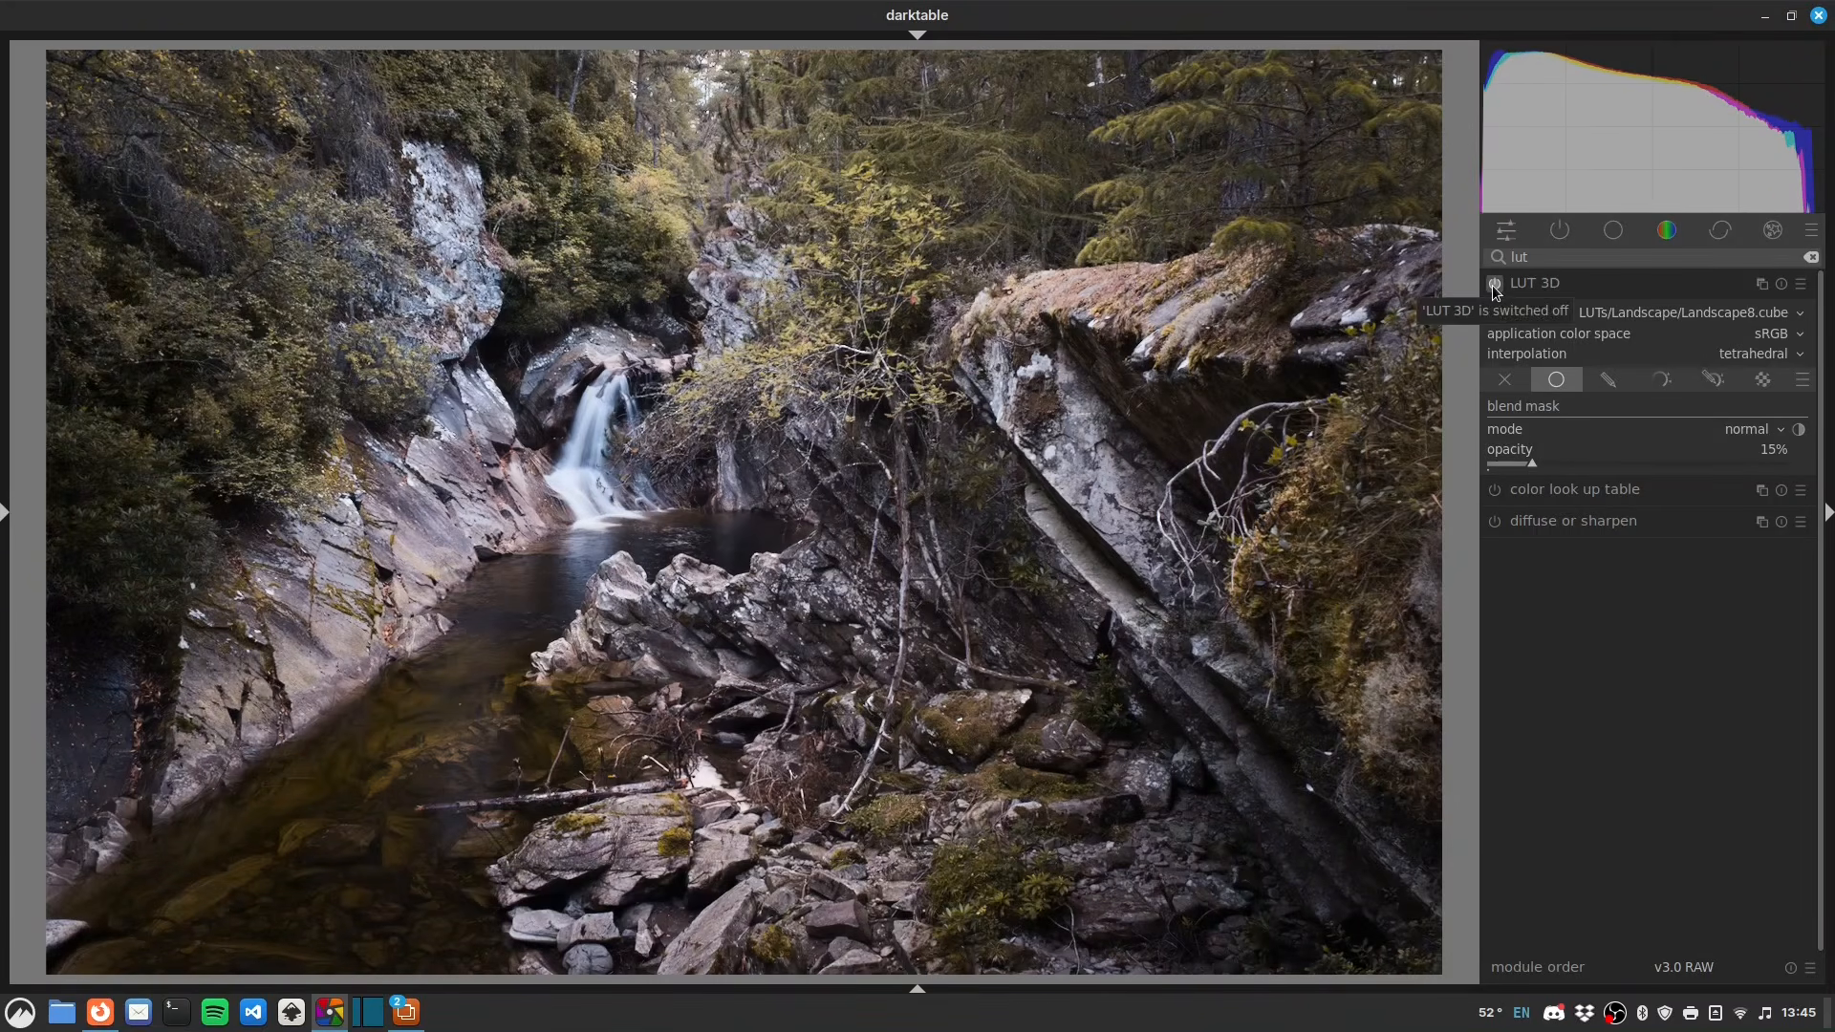
pyautogui.click(1494, 286)
pyautogui.click(1494, 286)
pyautogui.click(1495, 286)
pyautogui.click(1494, 286)
pyautogui.click(1494, 286)
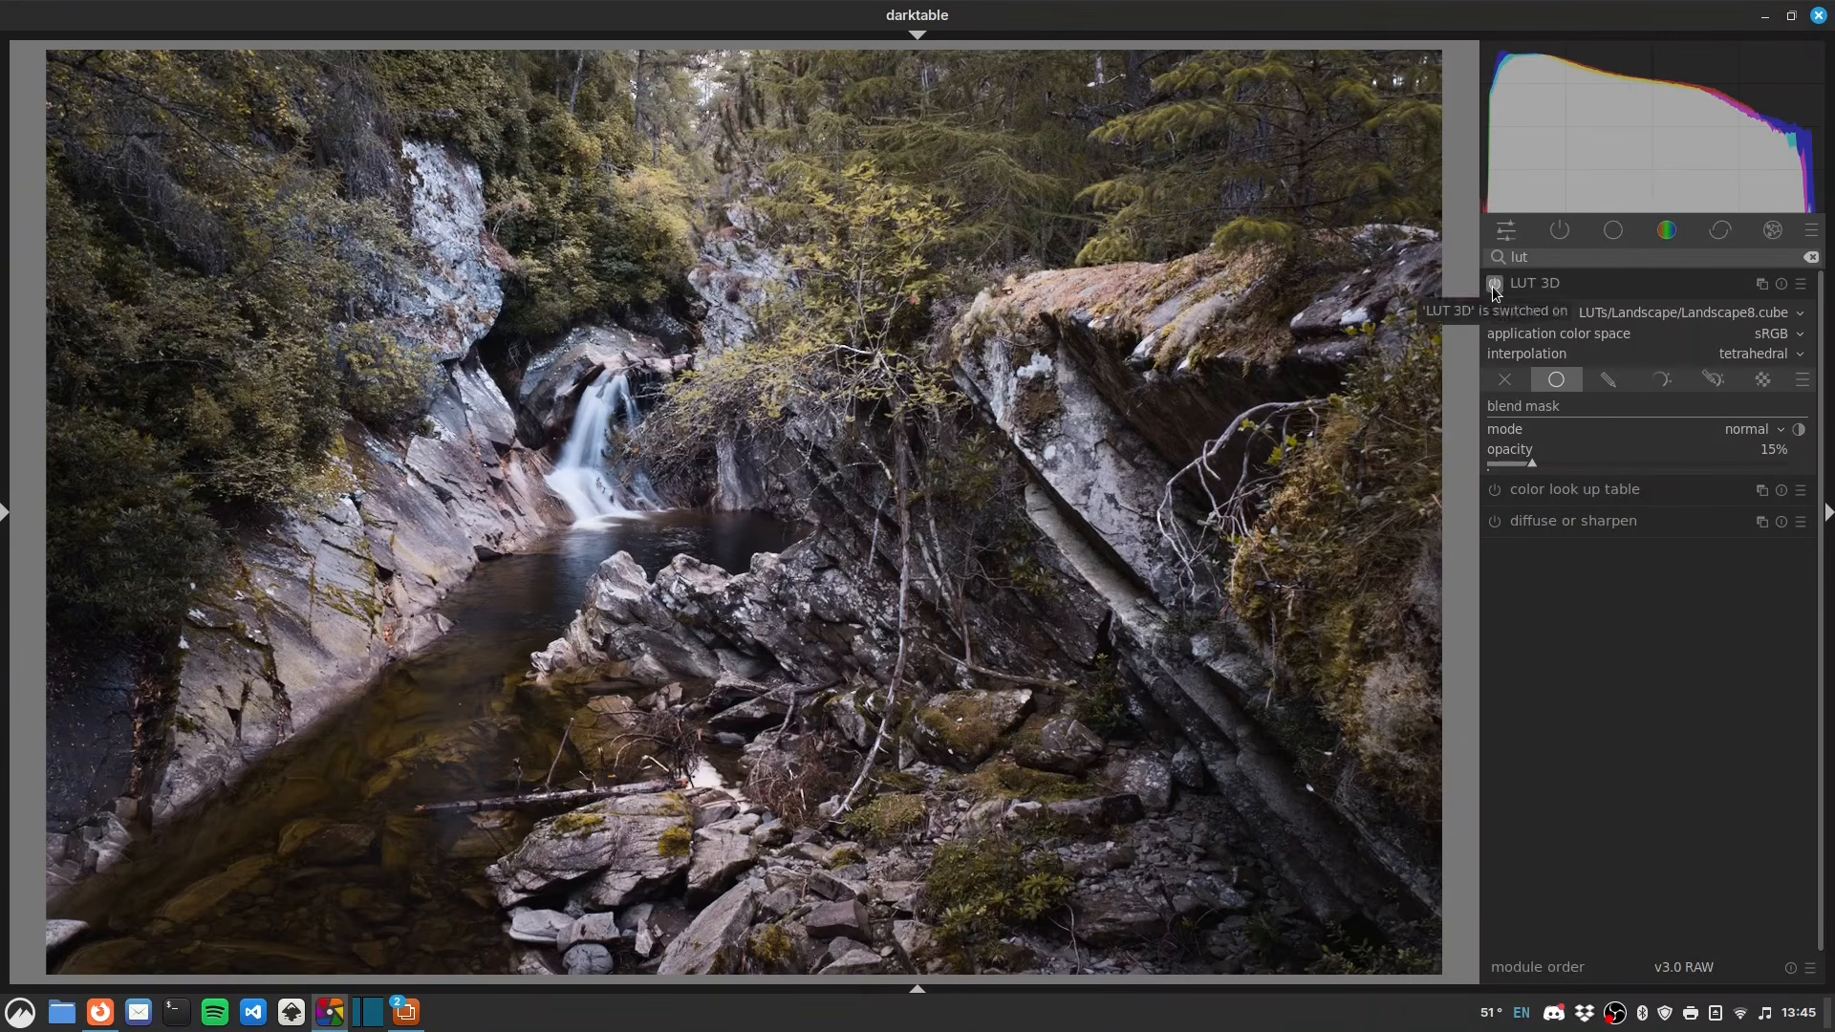
# - Set the LUT 3D opacity to 20% and compare the photo with the module off and on
pyautogui.moveTo(1531, 459); pyautogui.dragTo(1547, 462)
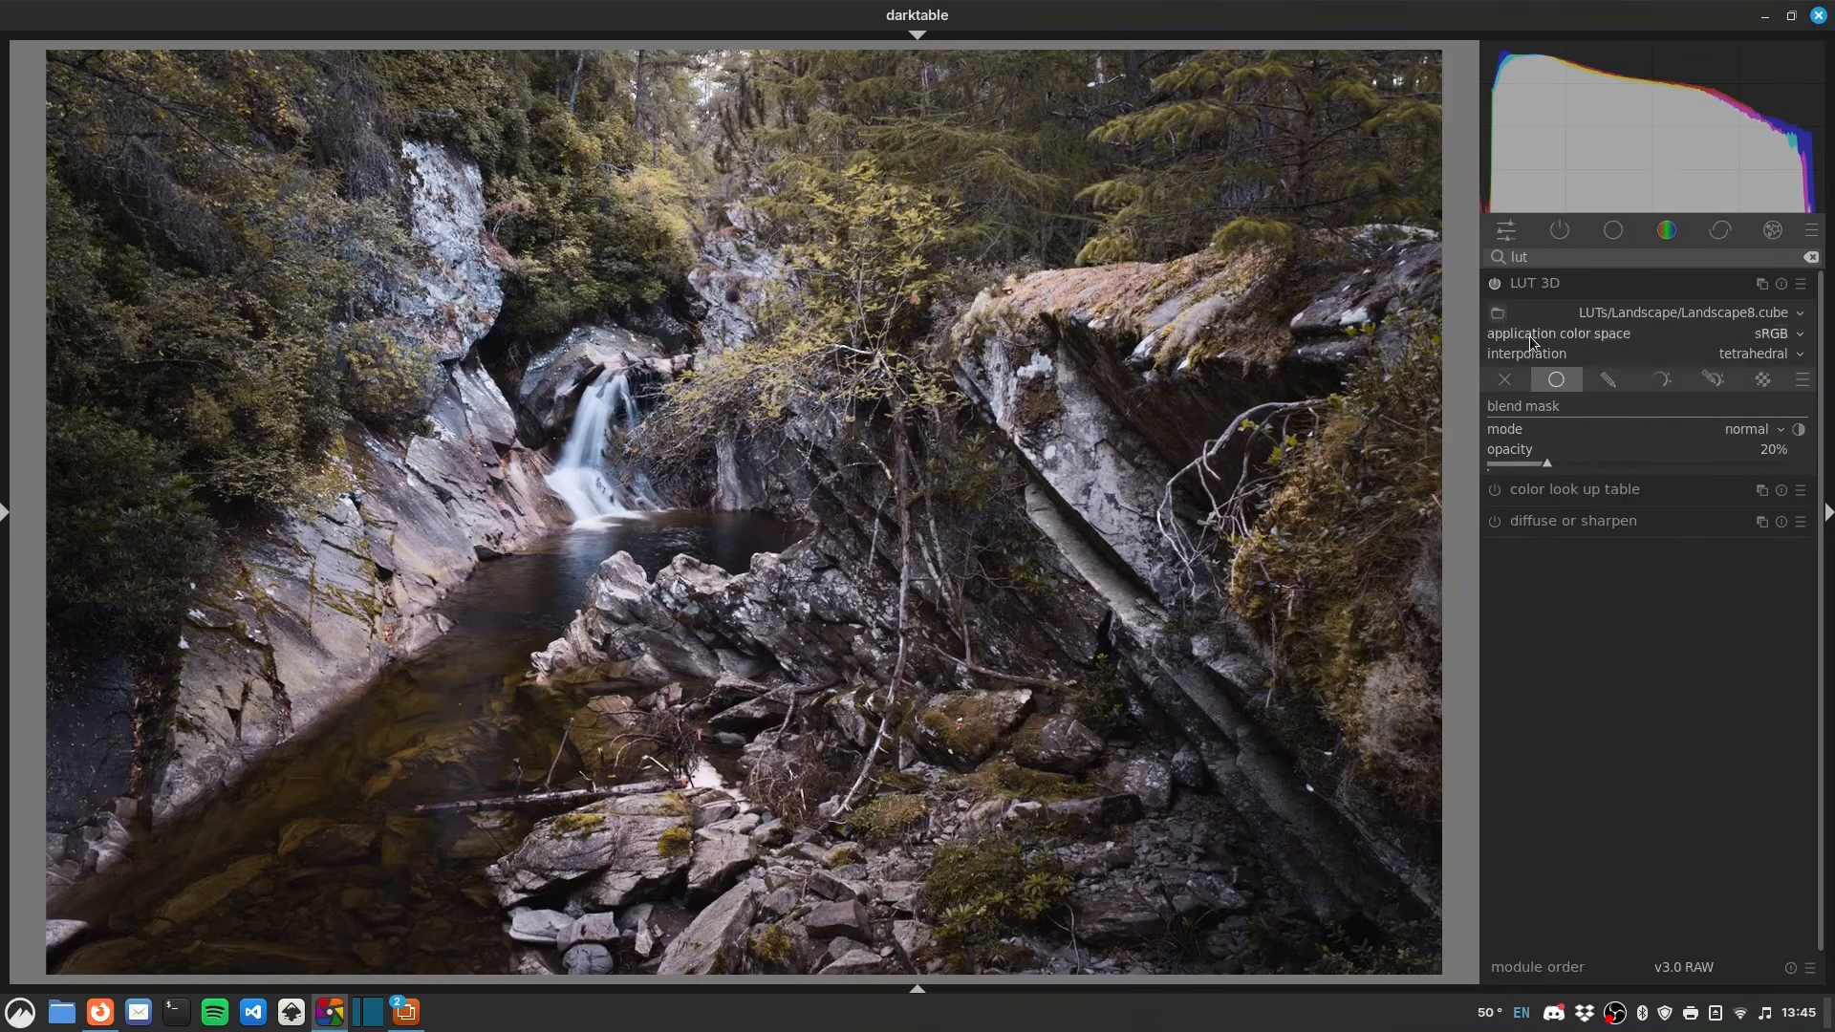
pyautogui.click(1495, 285)
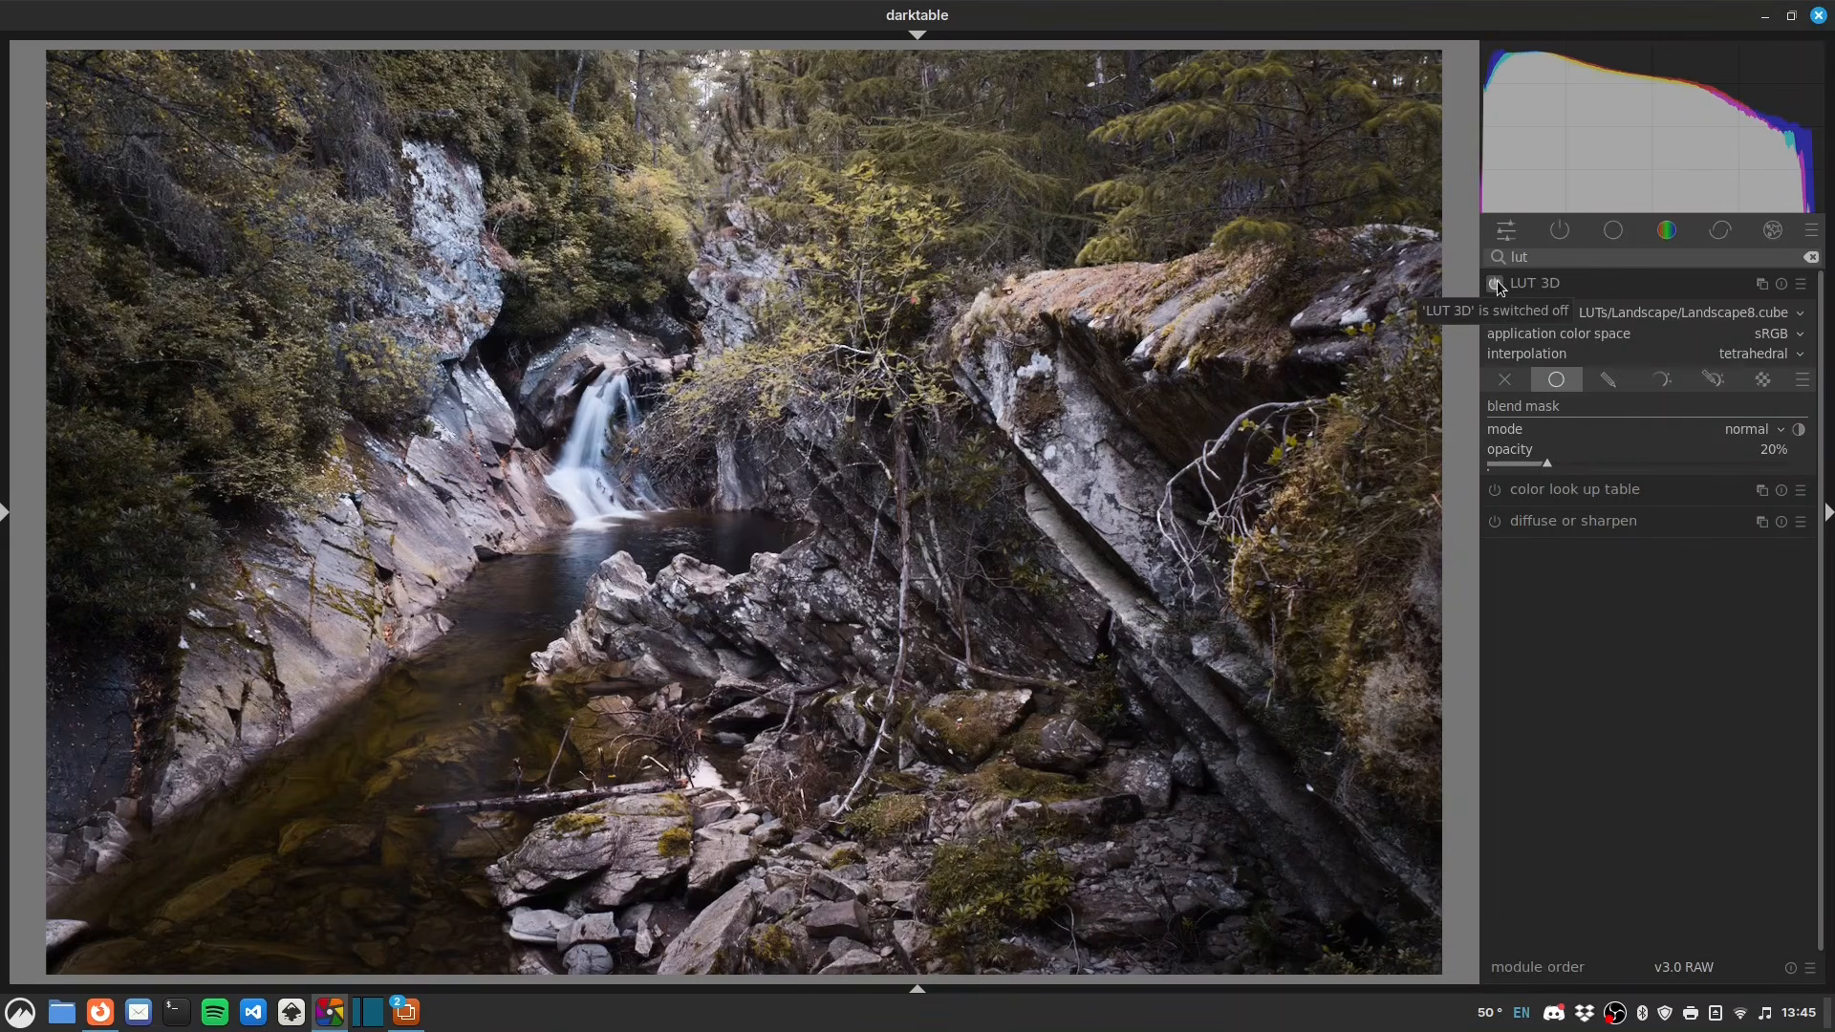
pyautogui.click(1496, 286)
pyautogui.click(1495, 286)
pyautogui.click(1496, 285)
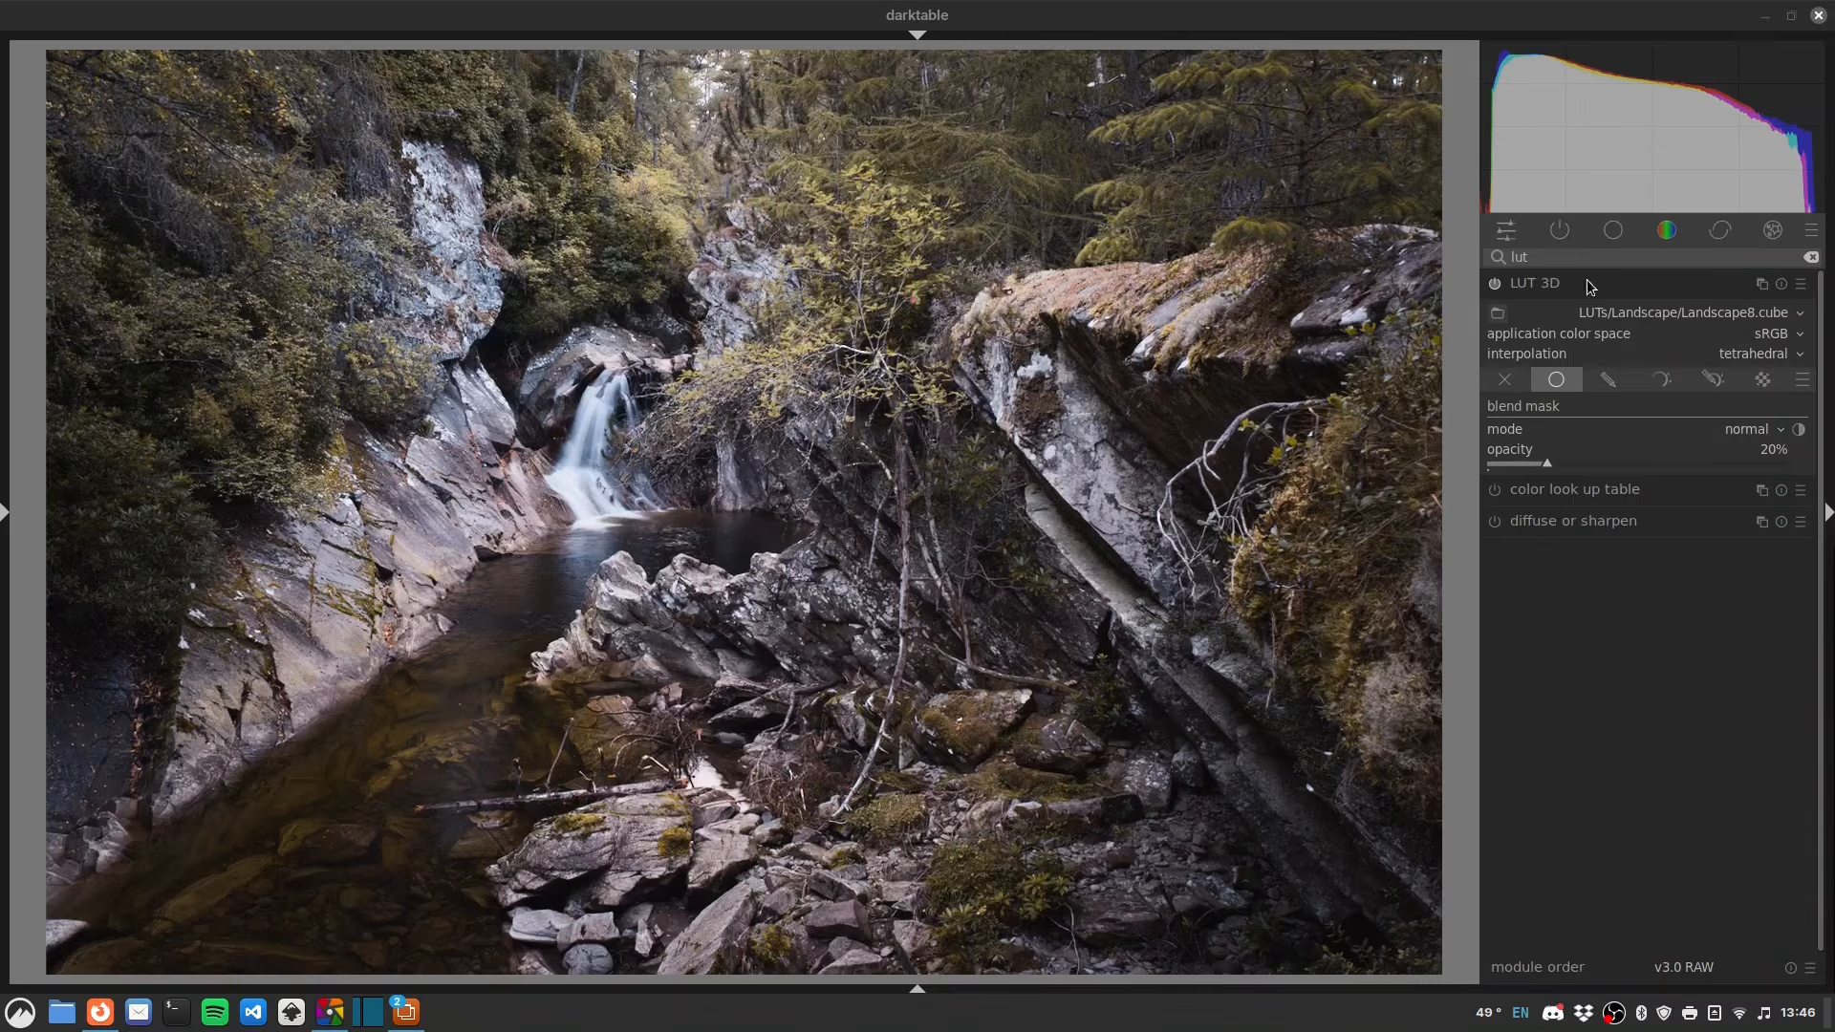
# - Search the modules for "diffuse" and apply the "sharpen demosaicing: no AA filter" preset in diffuse or sharpen
pyautogui.click(1558, 258)
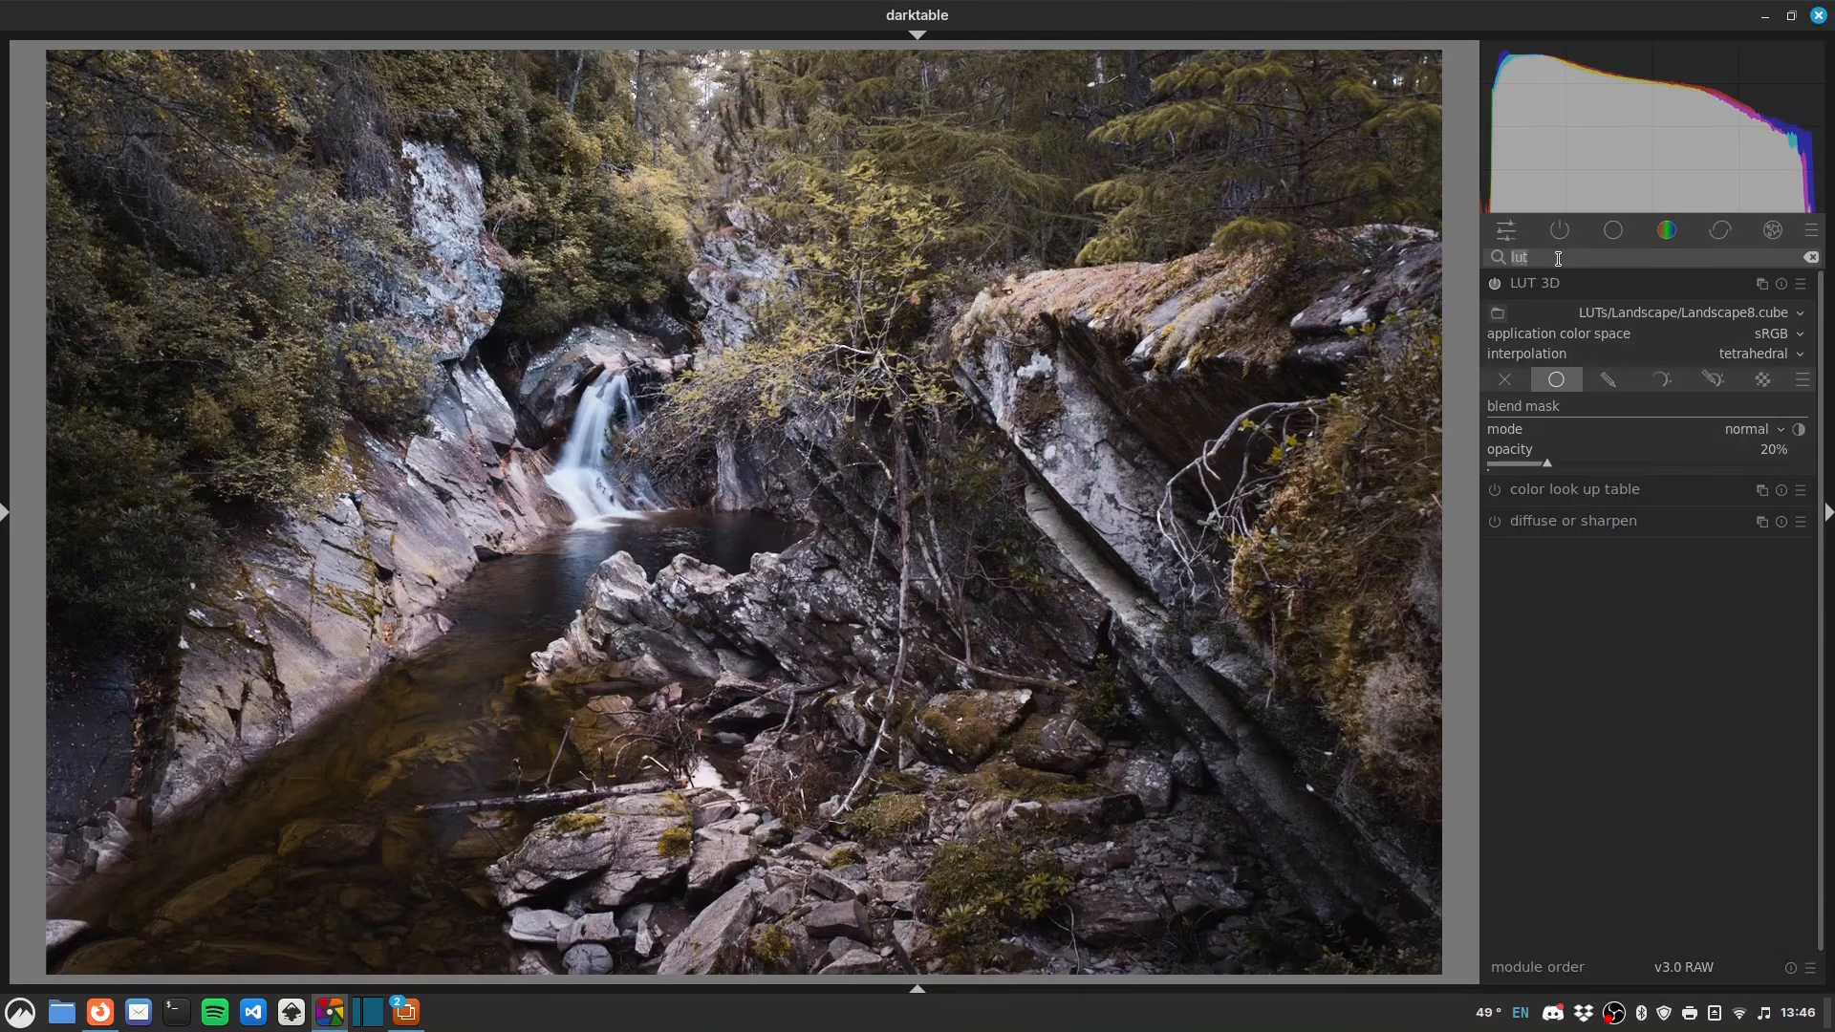
pyautogui.write('diffuse')
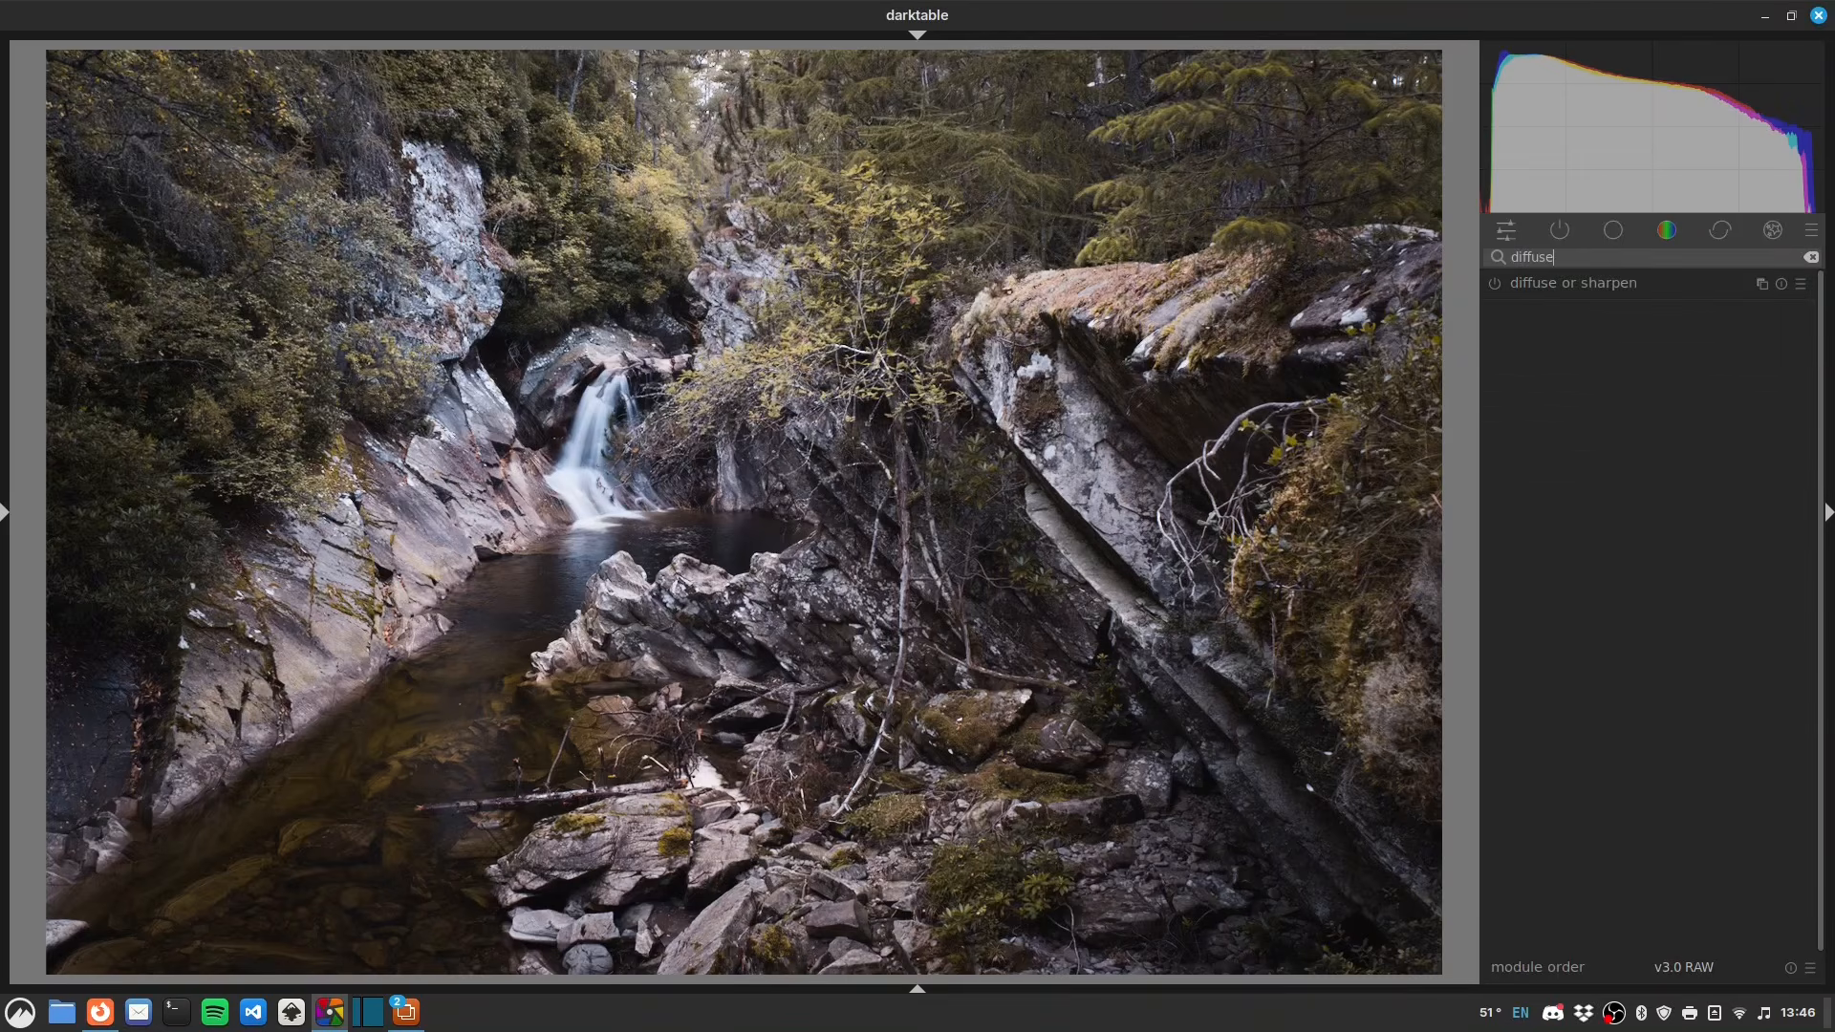
pyautogui.click(1602, 282)
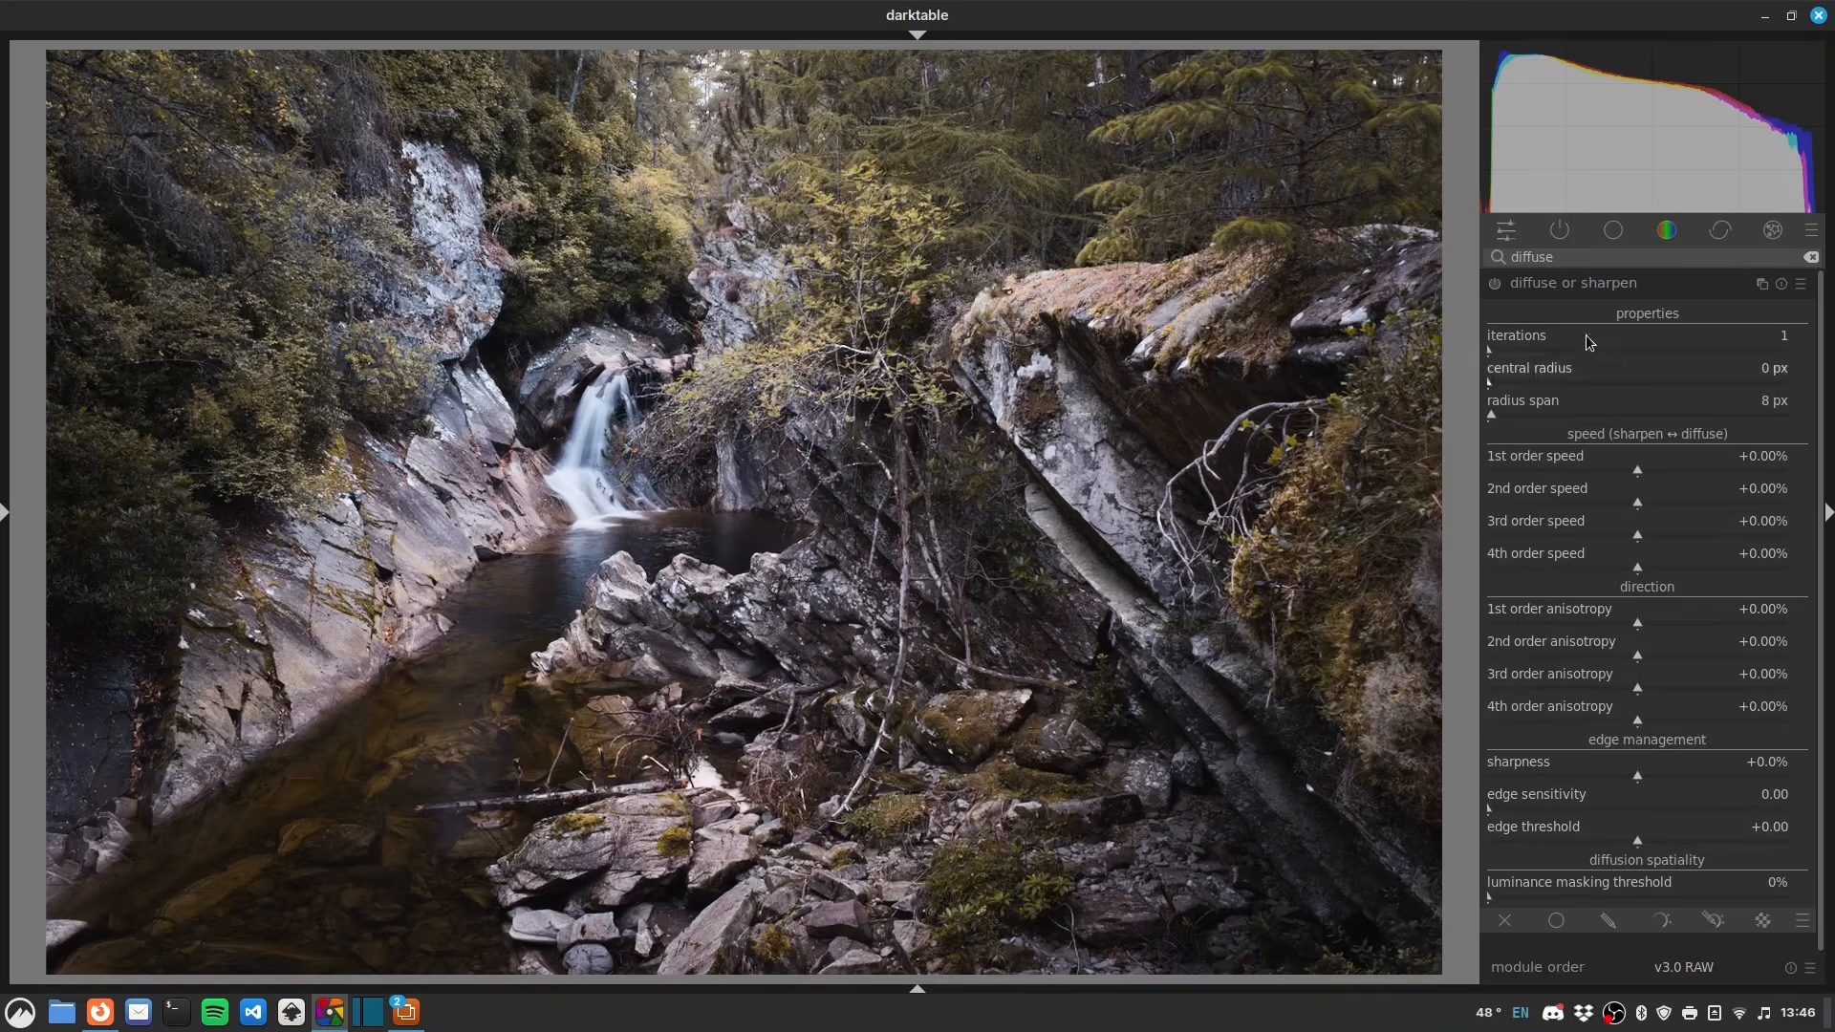
pyautogui.moveTo(1549, 333)
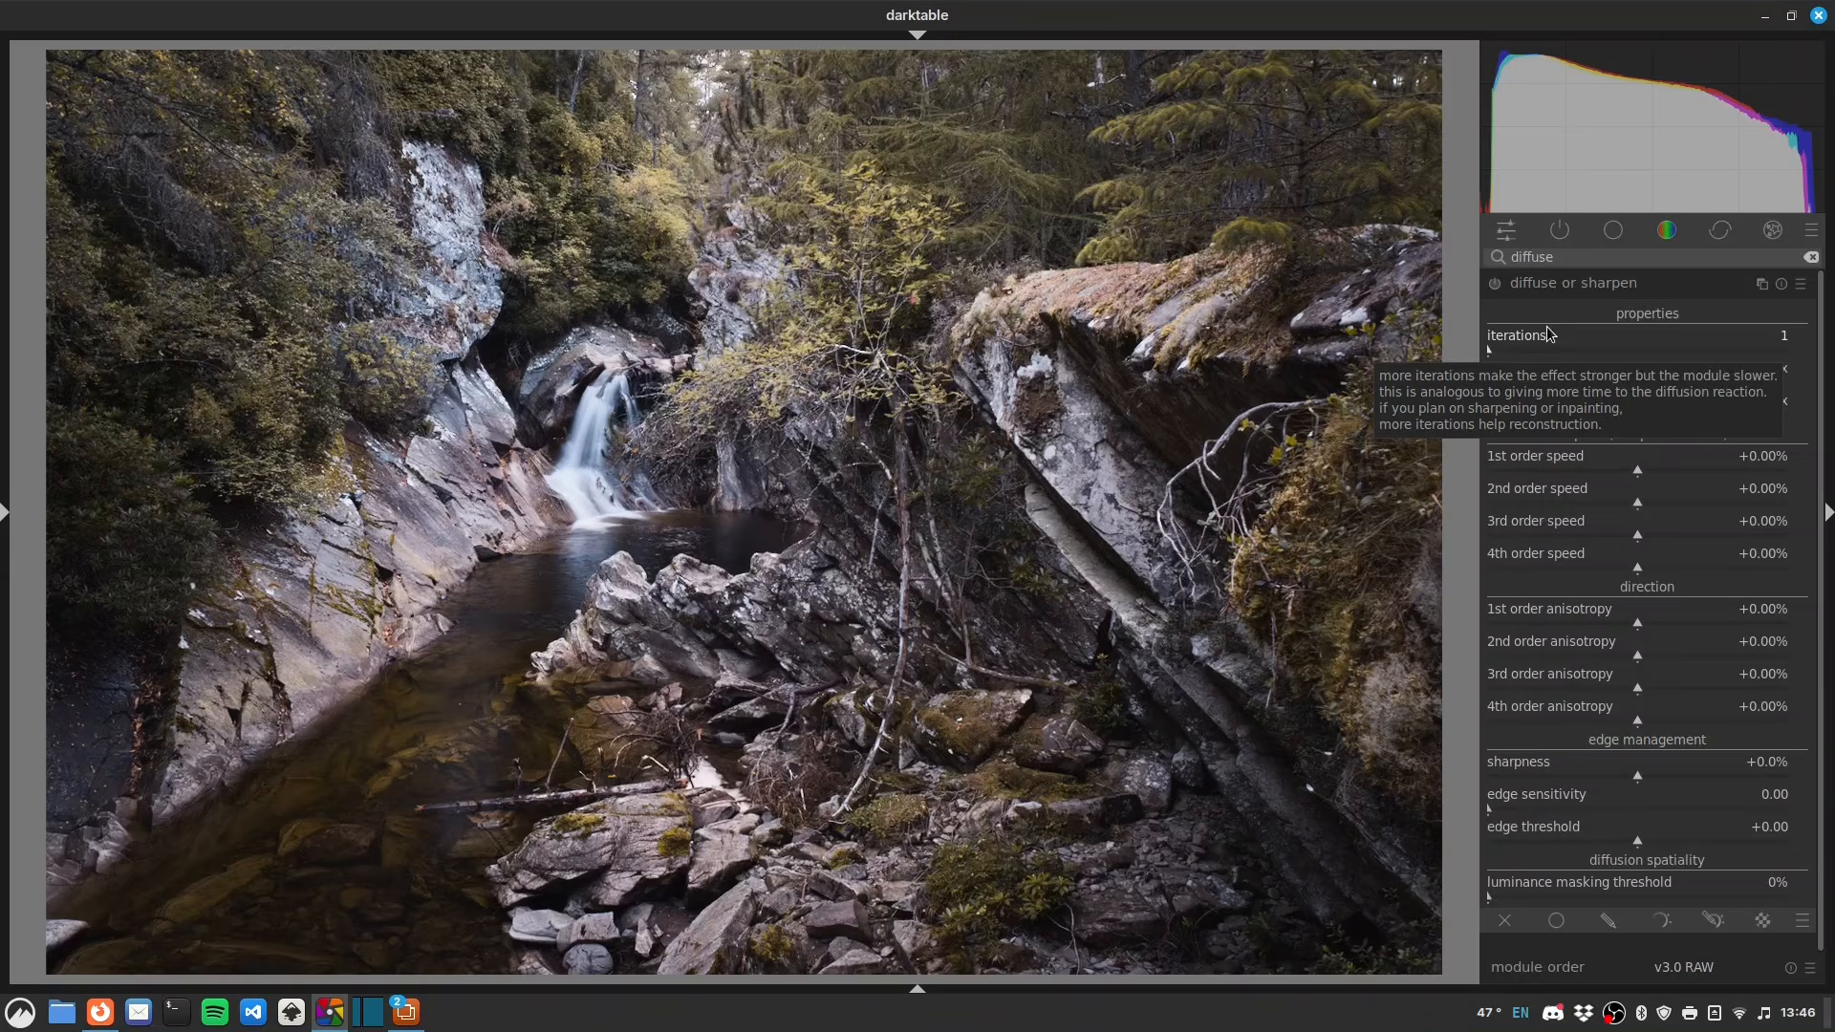
pyautogui.rightClick(1697, 286)
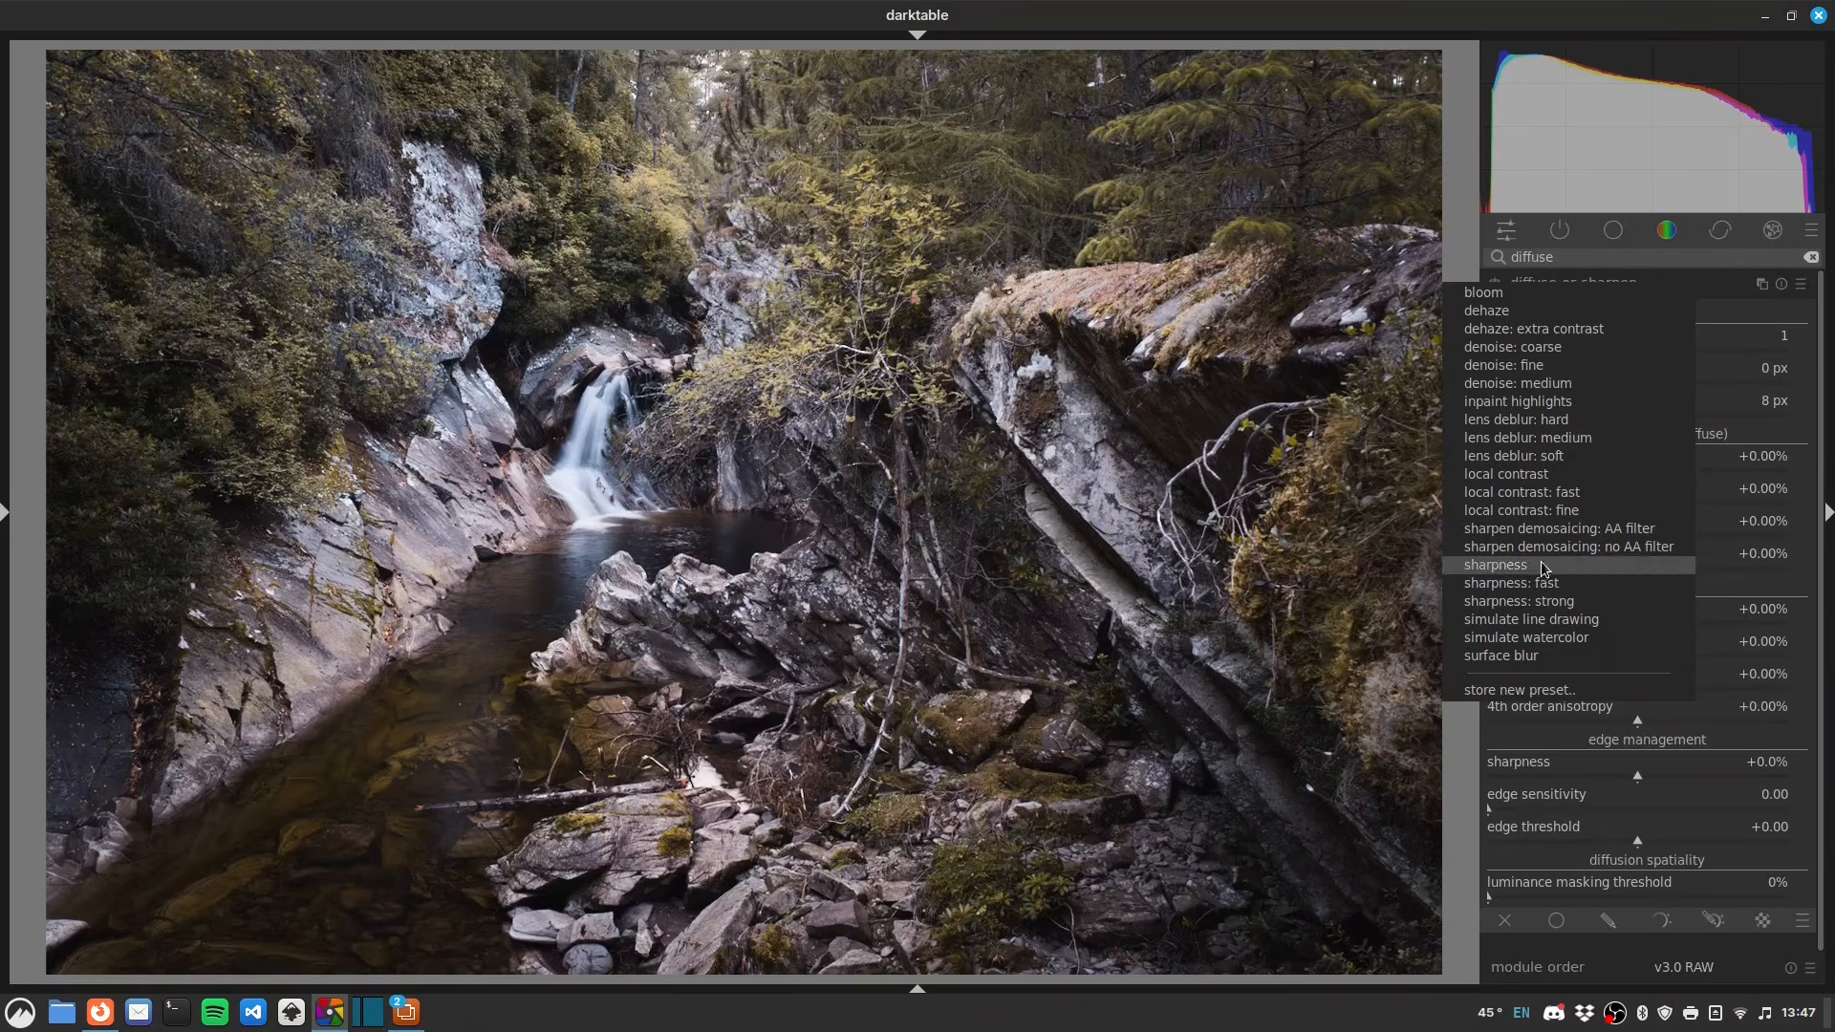
pyautogui.click(1626, 549)
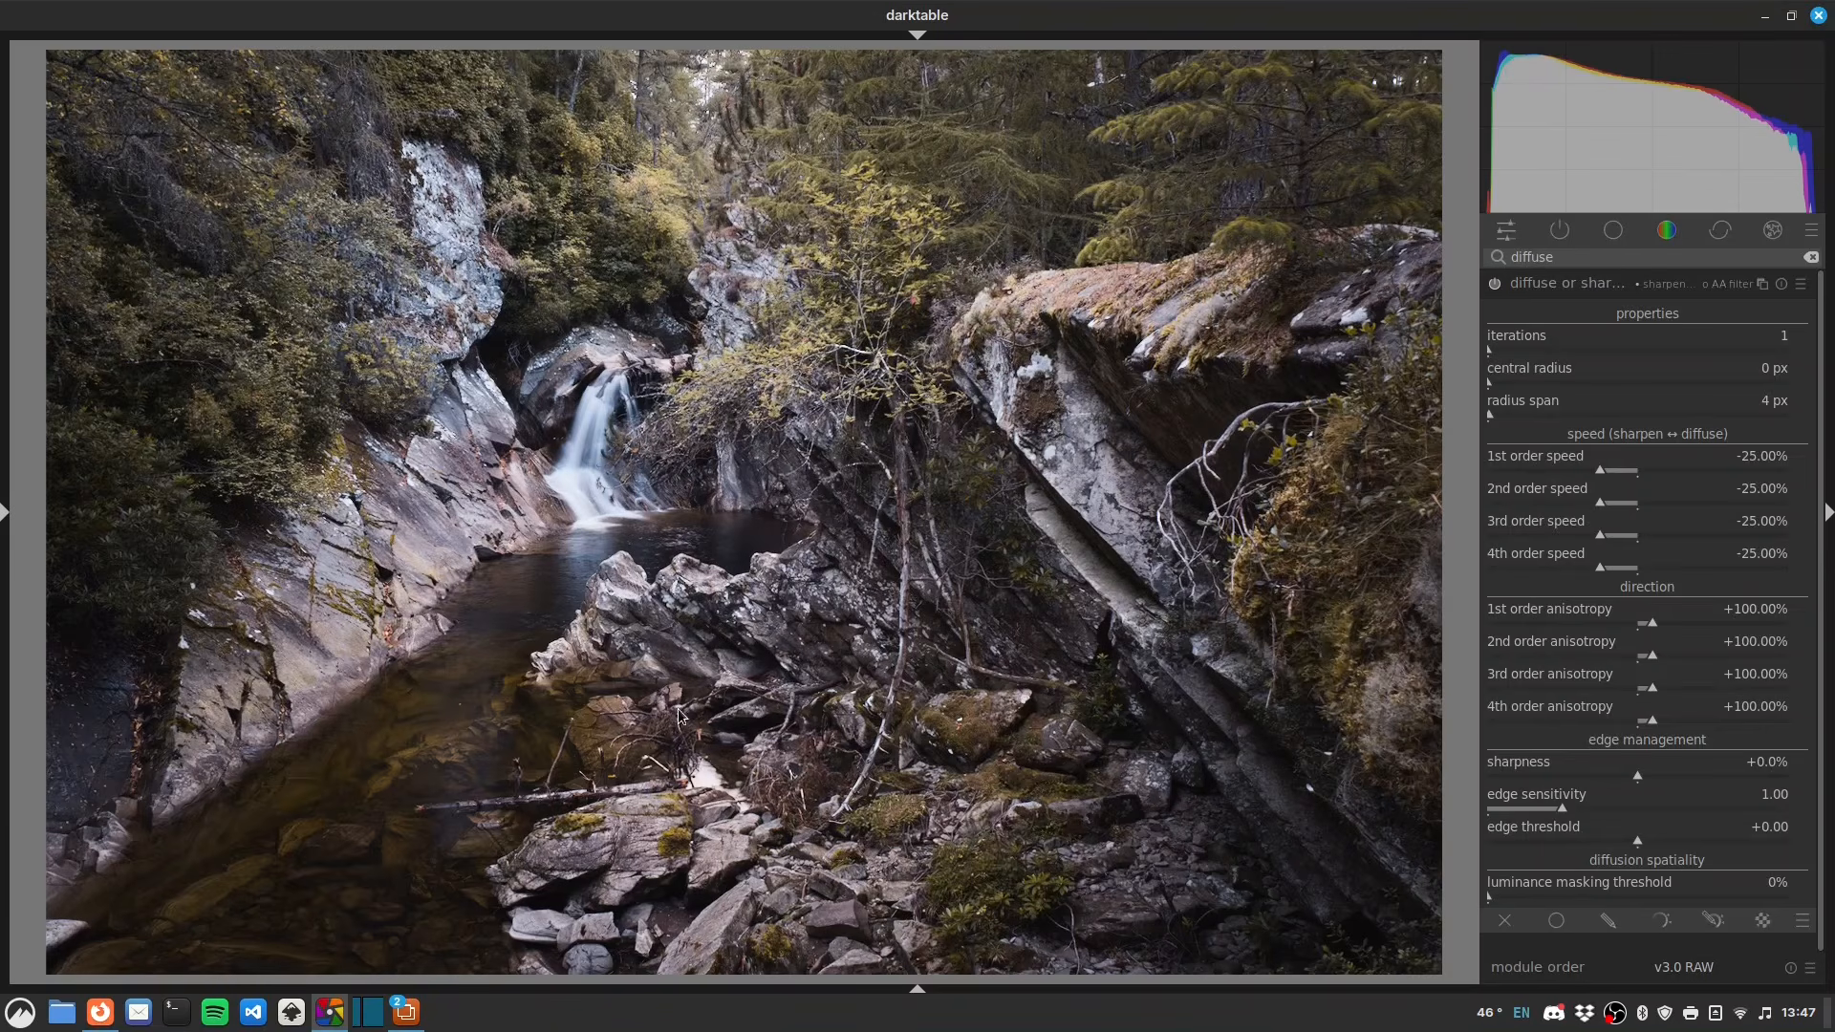
# - Examine the rocks beside the pool close up with the demosaicing sharpening switched off and on
pyautogui.middleClick(783, 627)
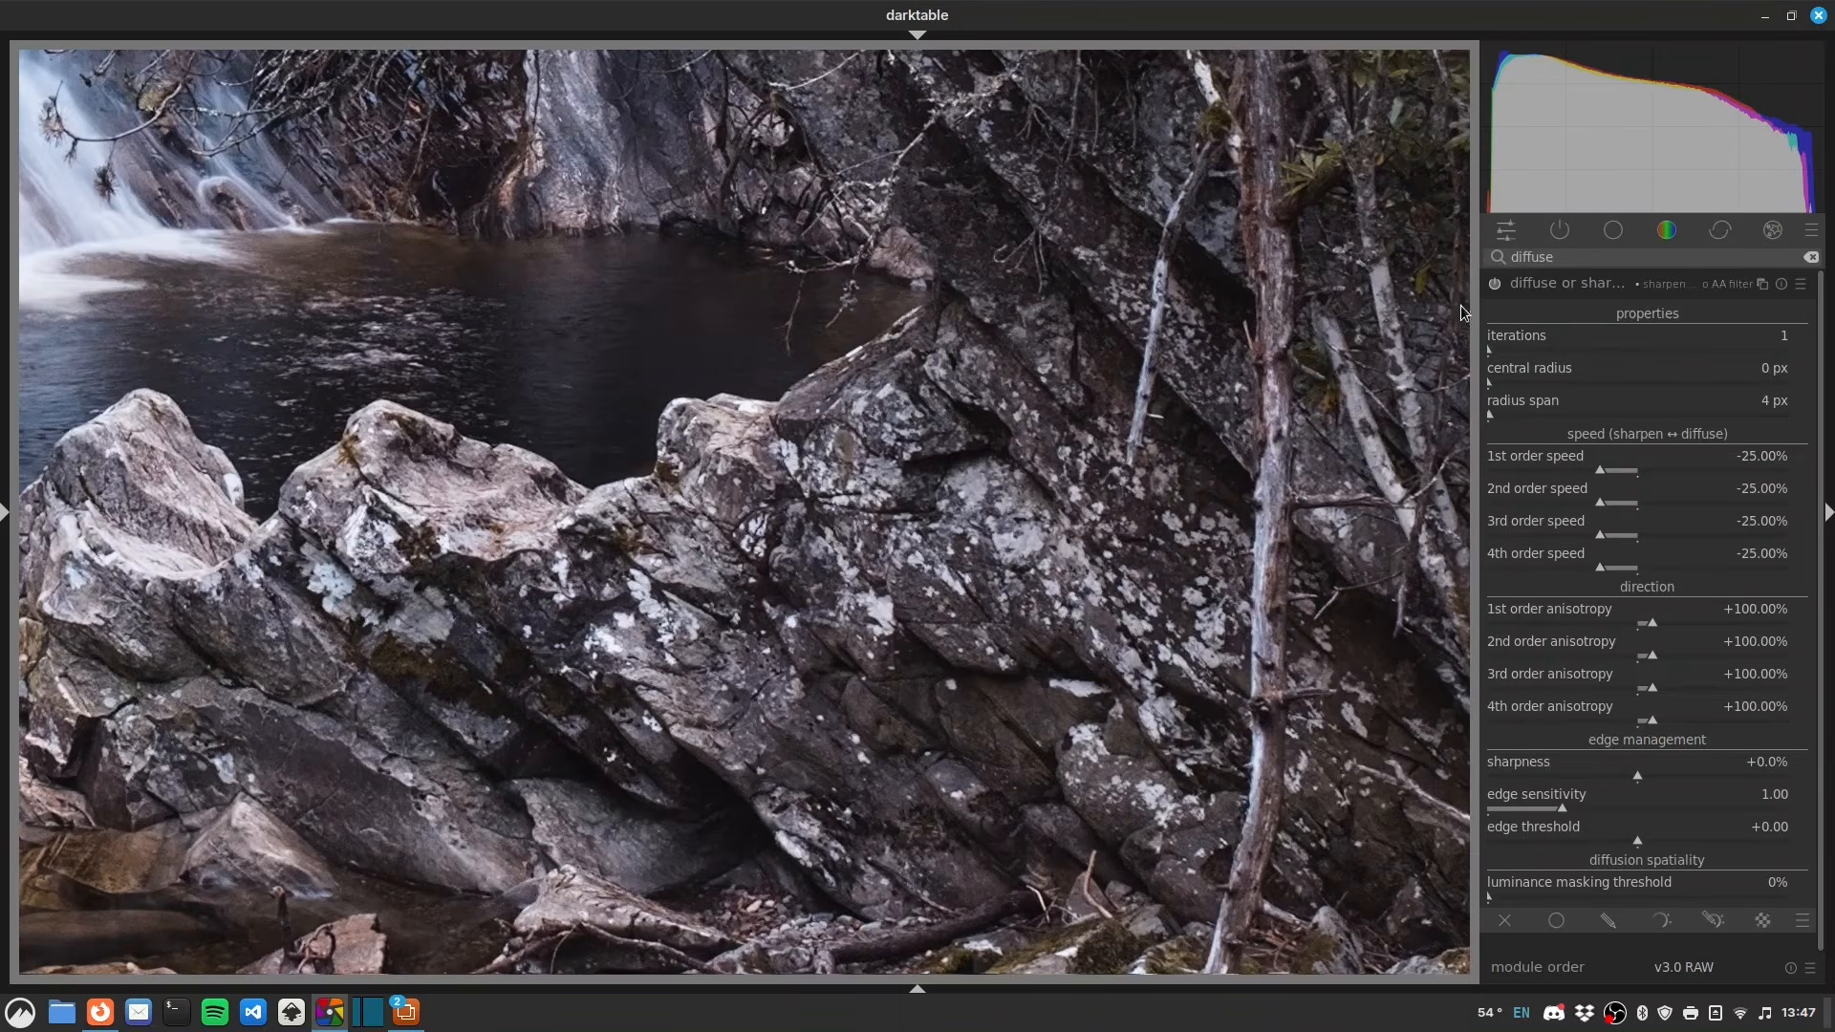
pyautogui.click(1496, 287)
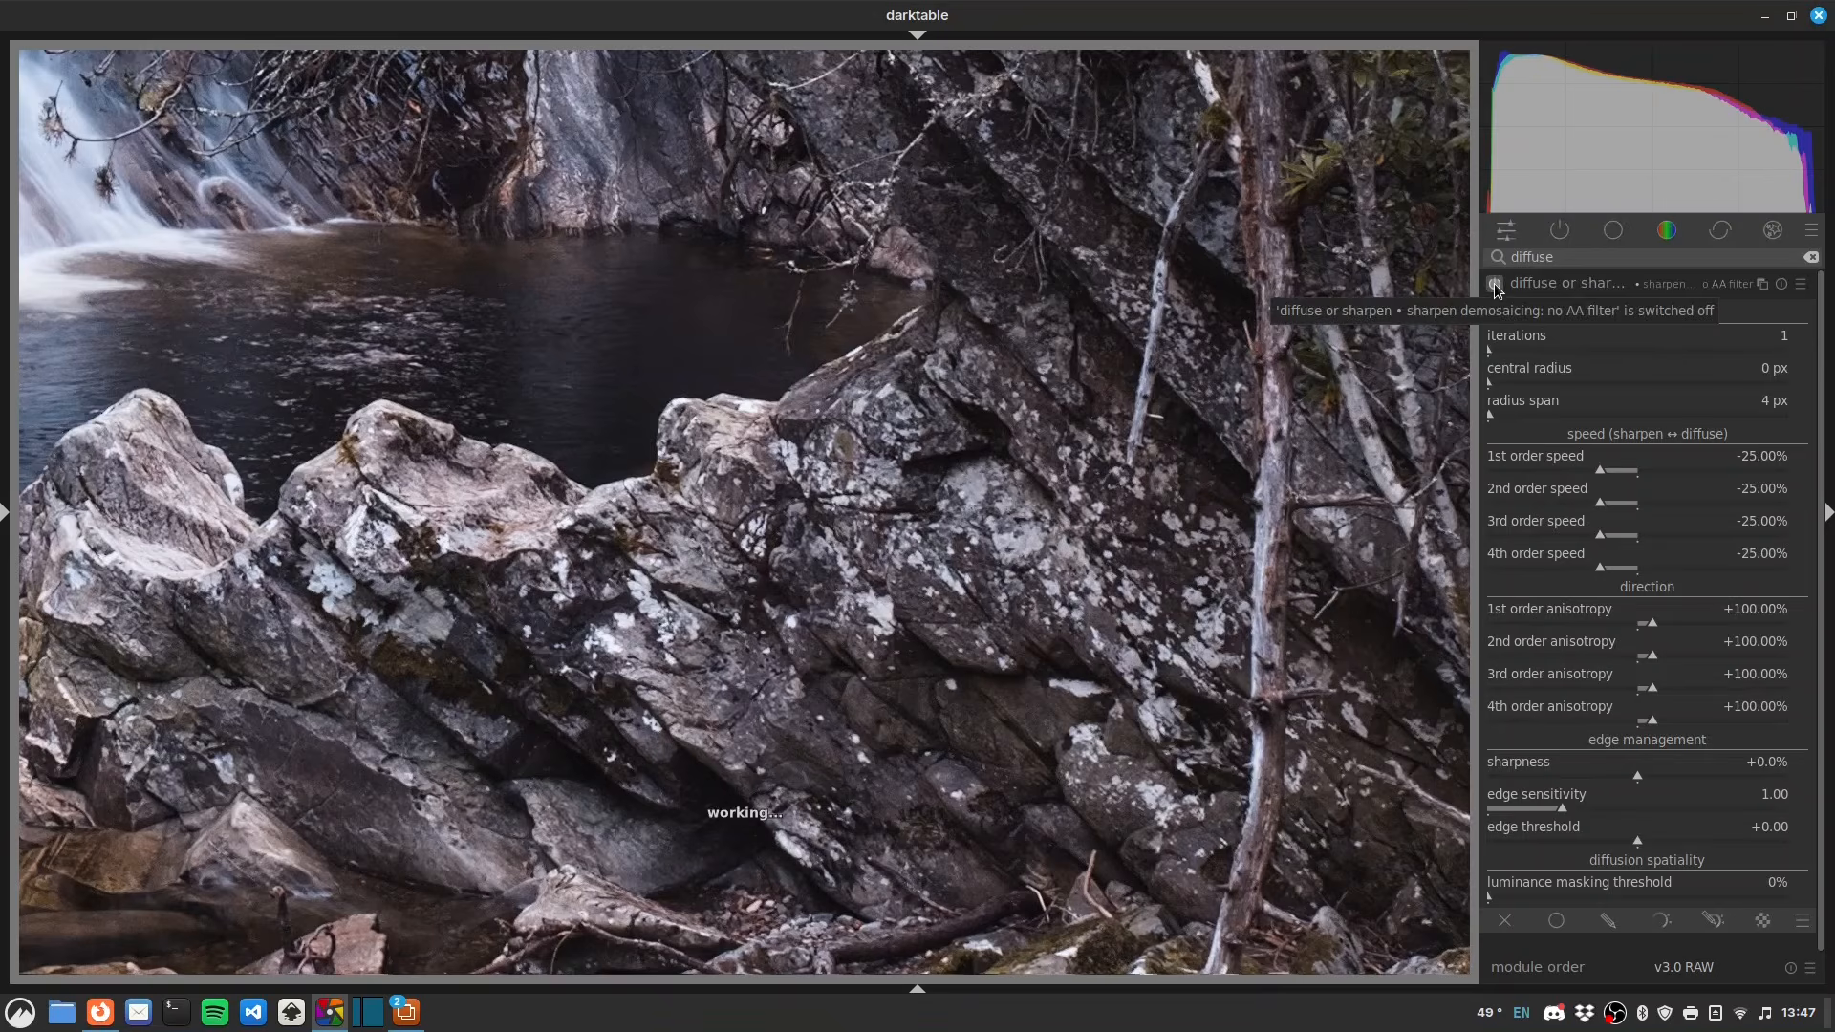
pyautogui.click(1495, 288)
pyautogui.click(1496, 287)
pyautogui.click(1496, 287)
pyautogui.click(1496, 286)
pyautogui.click(1495, 285)
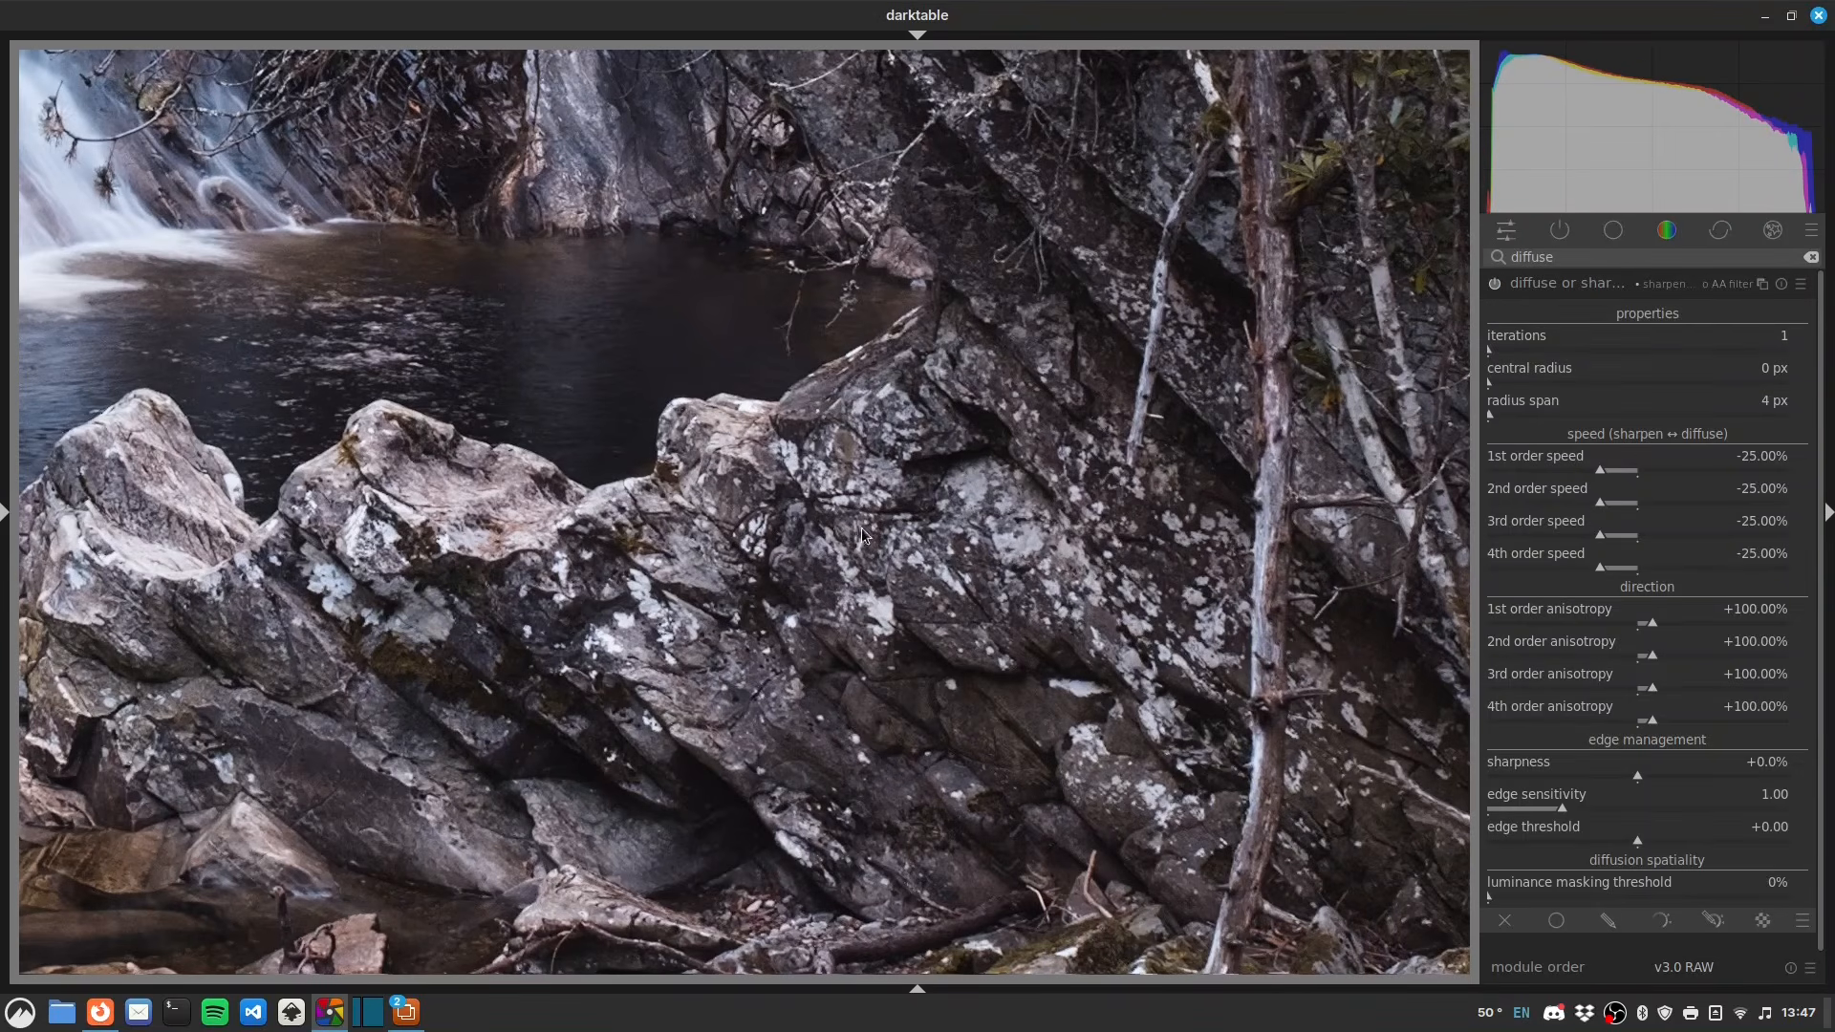
pyautogui.scroll(-3, 838, 532)
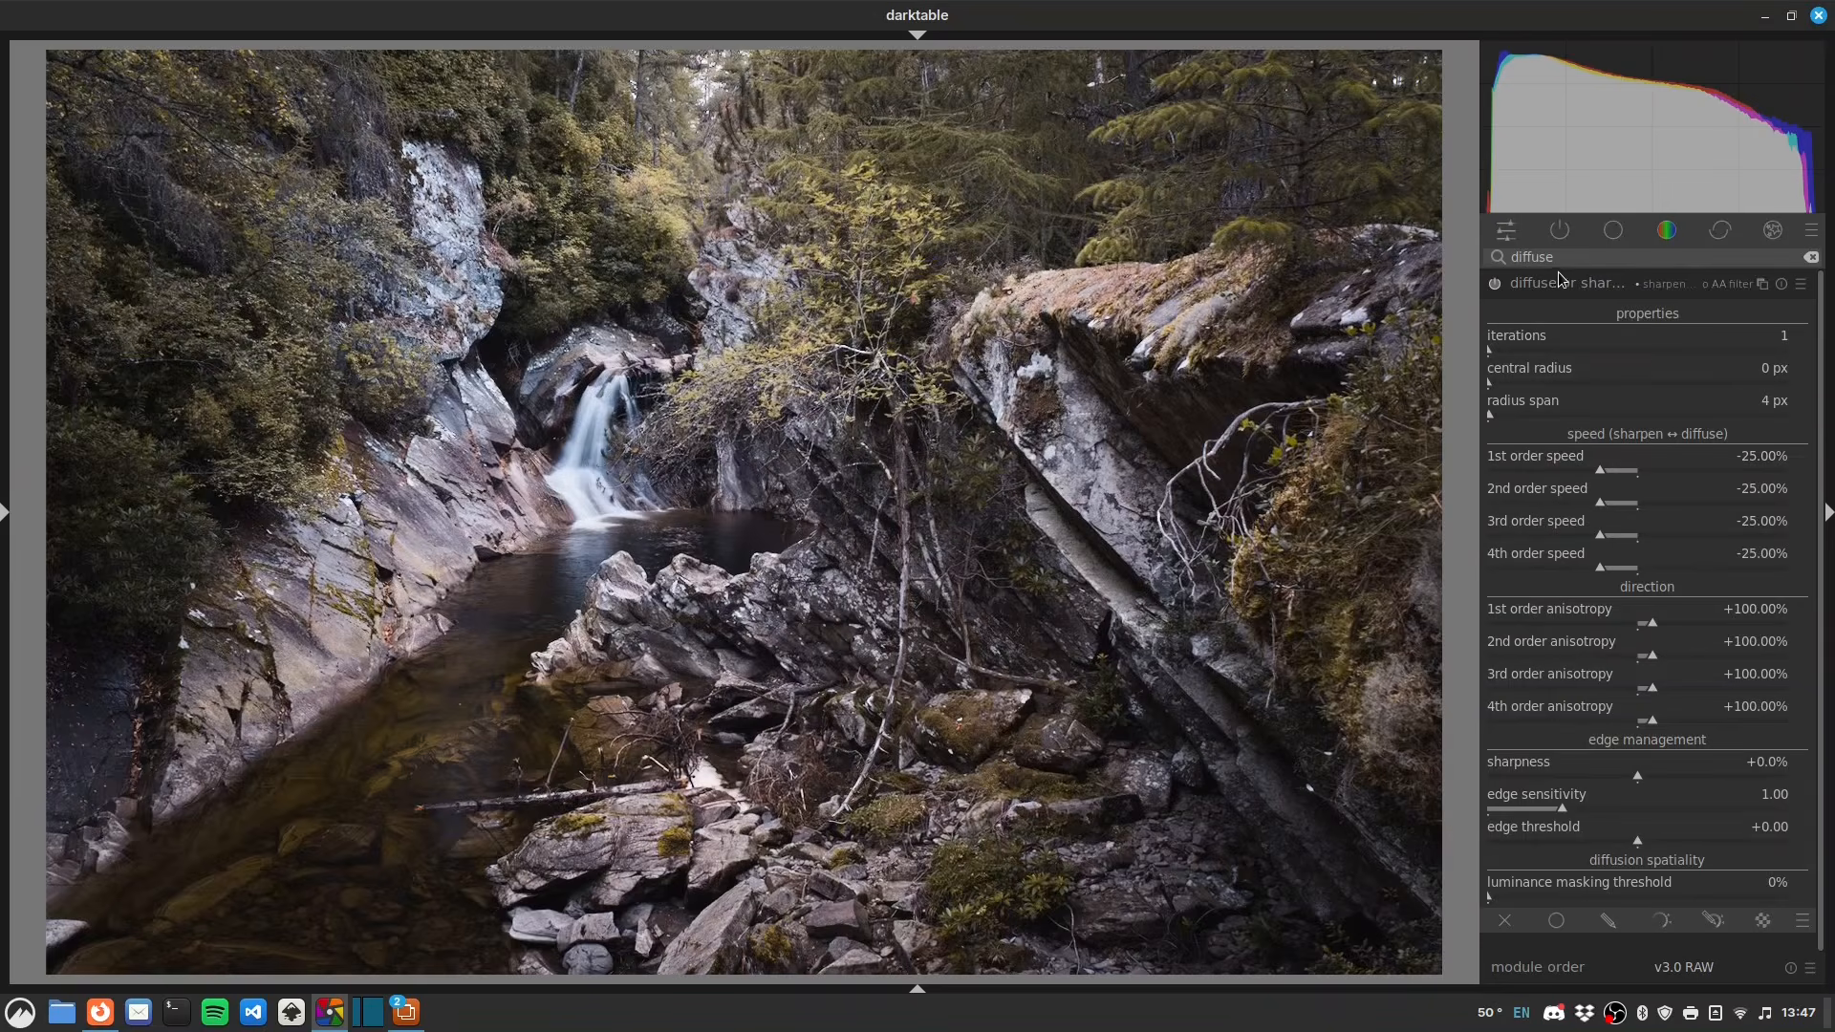
# - Add a new diffuse or sharpen instance with the "lens deblur: soft" preset
pyautogui.rightClick(1762, 289)
pyautogui.rightClick(1707, 290)
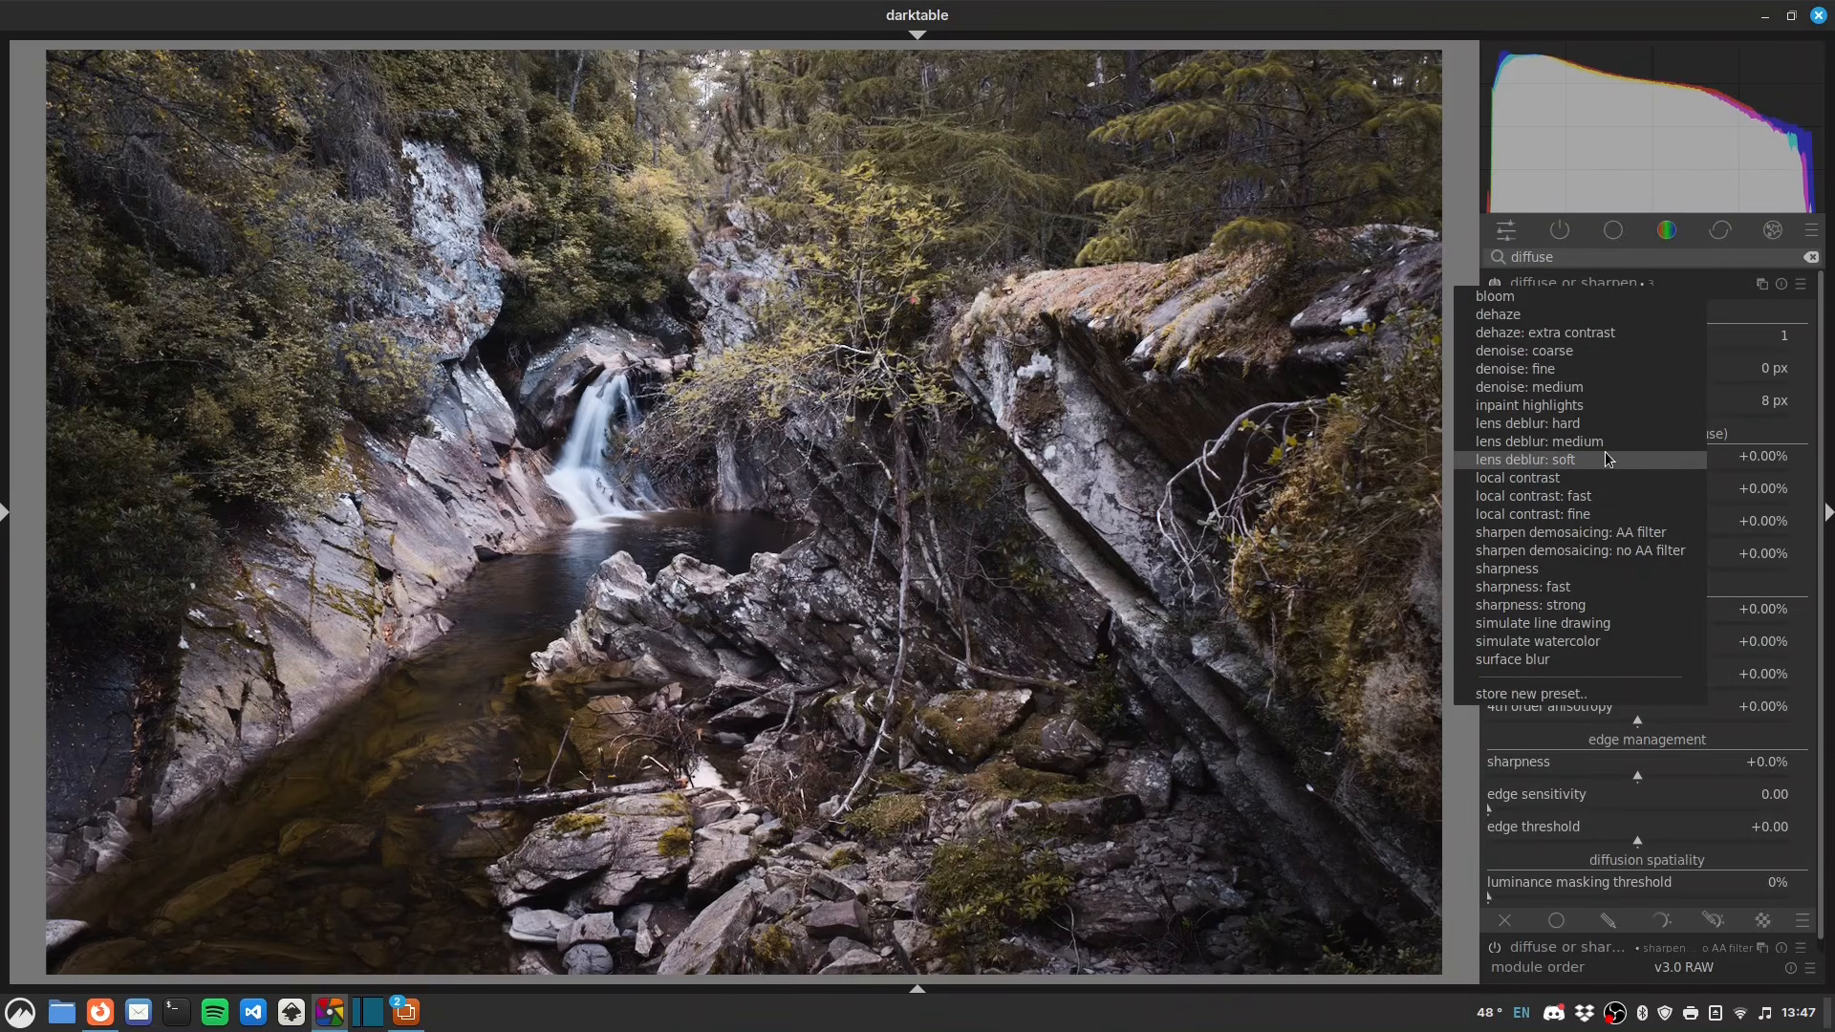
pyautogui.click(1556, 465)
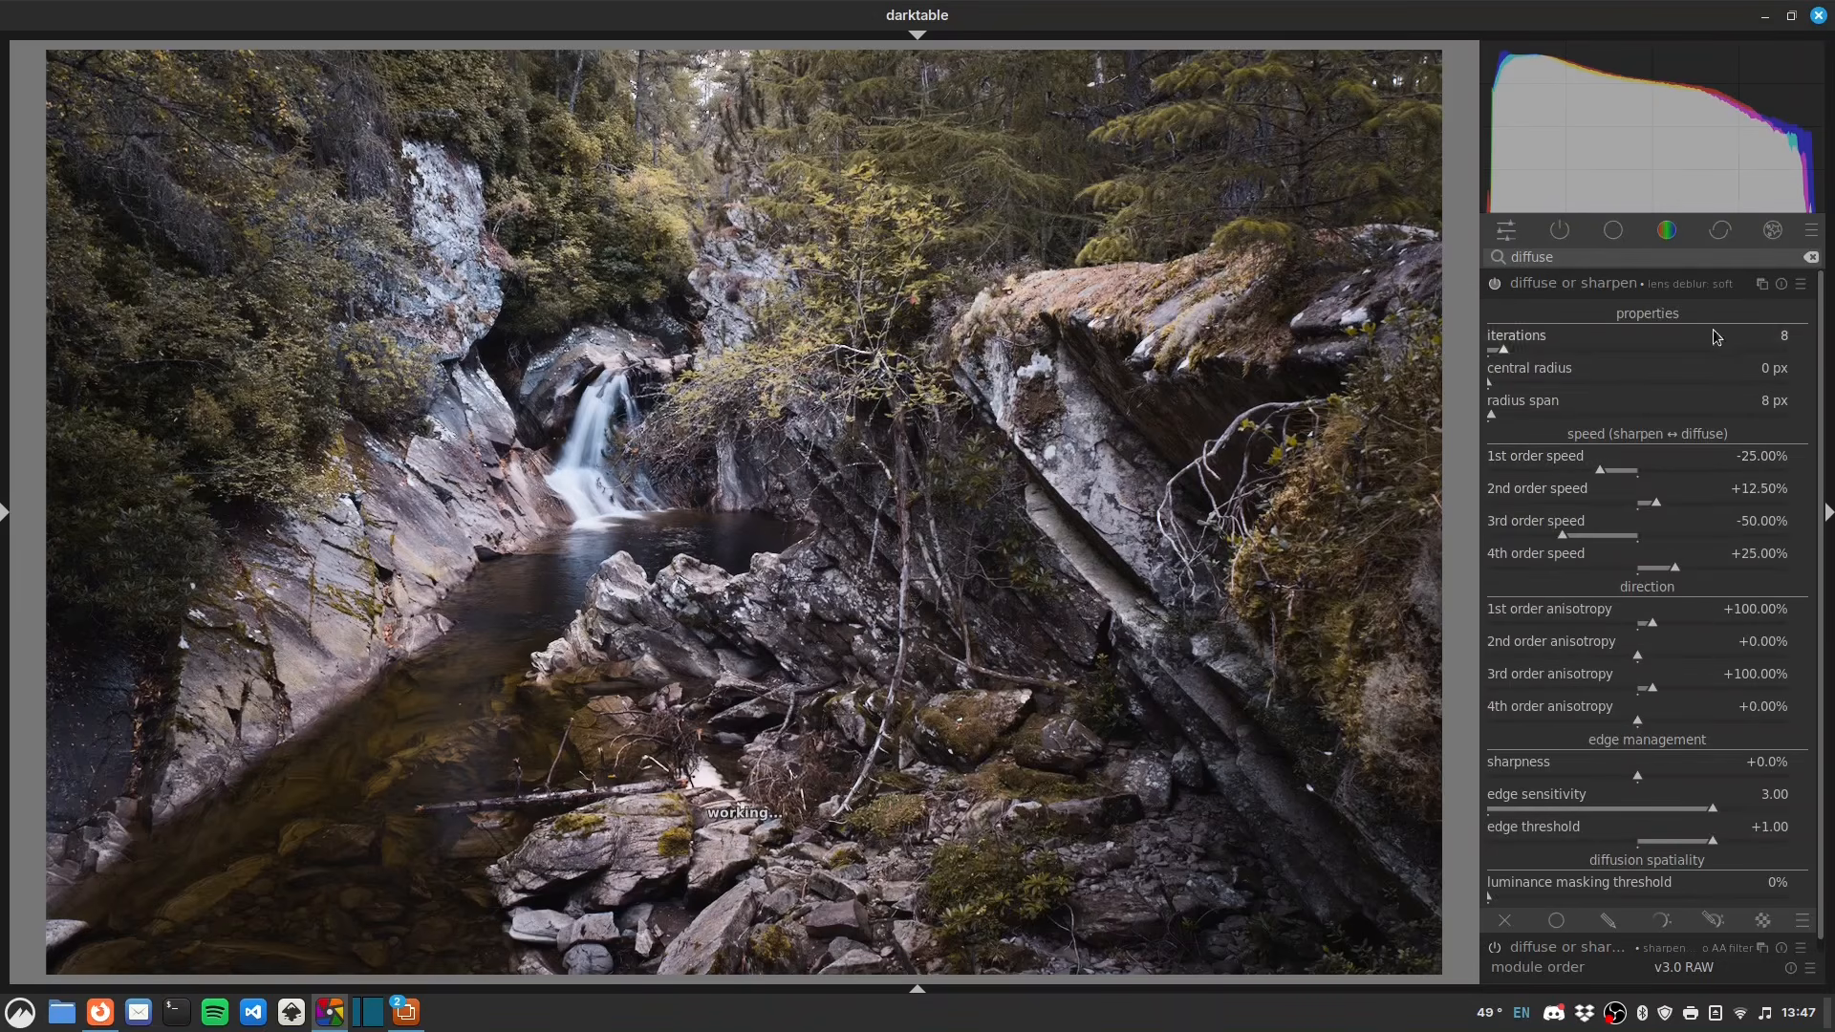
# - Compare the rocks and waterfall close up with the lens deblur instance switched off and on
pyautogui.middleClick(735, 579)
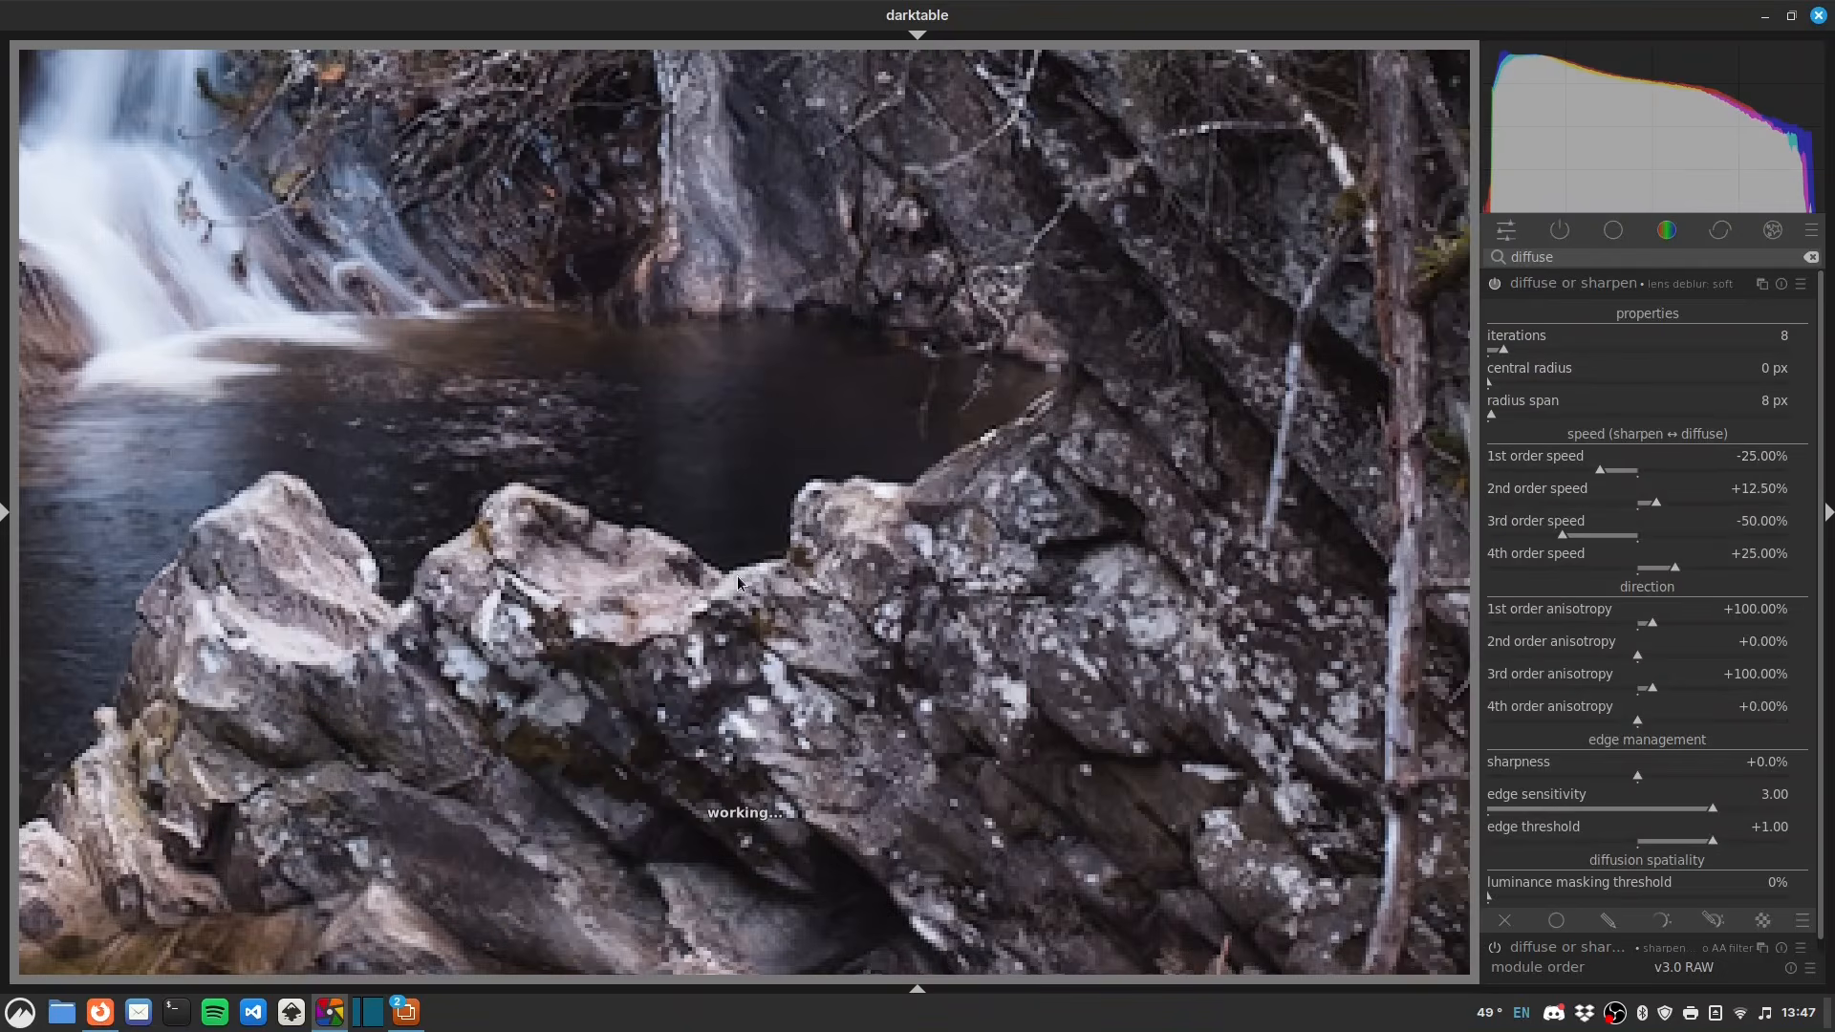
pyautogui.click(1495, 285)
pyautogui.click(1494, 284)
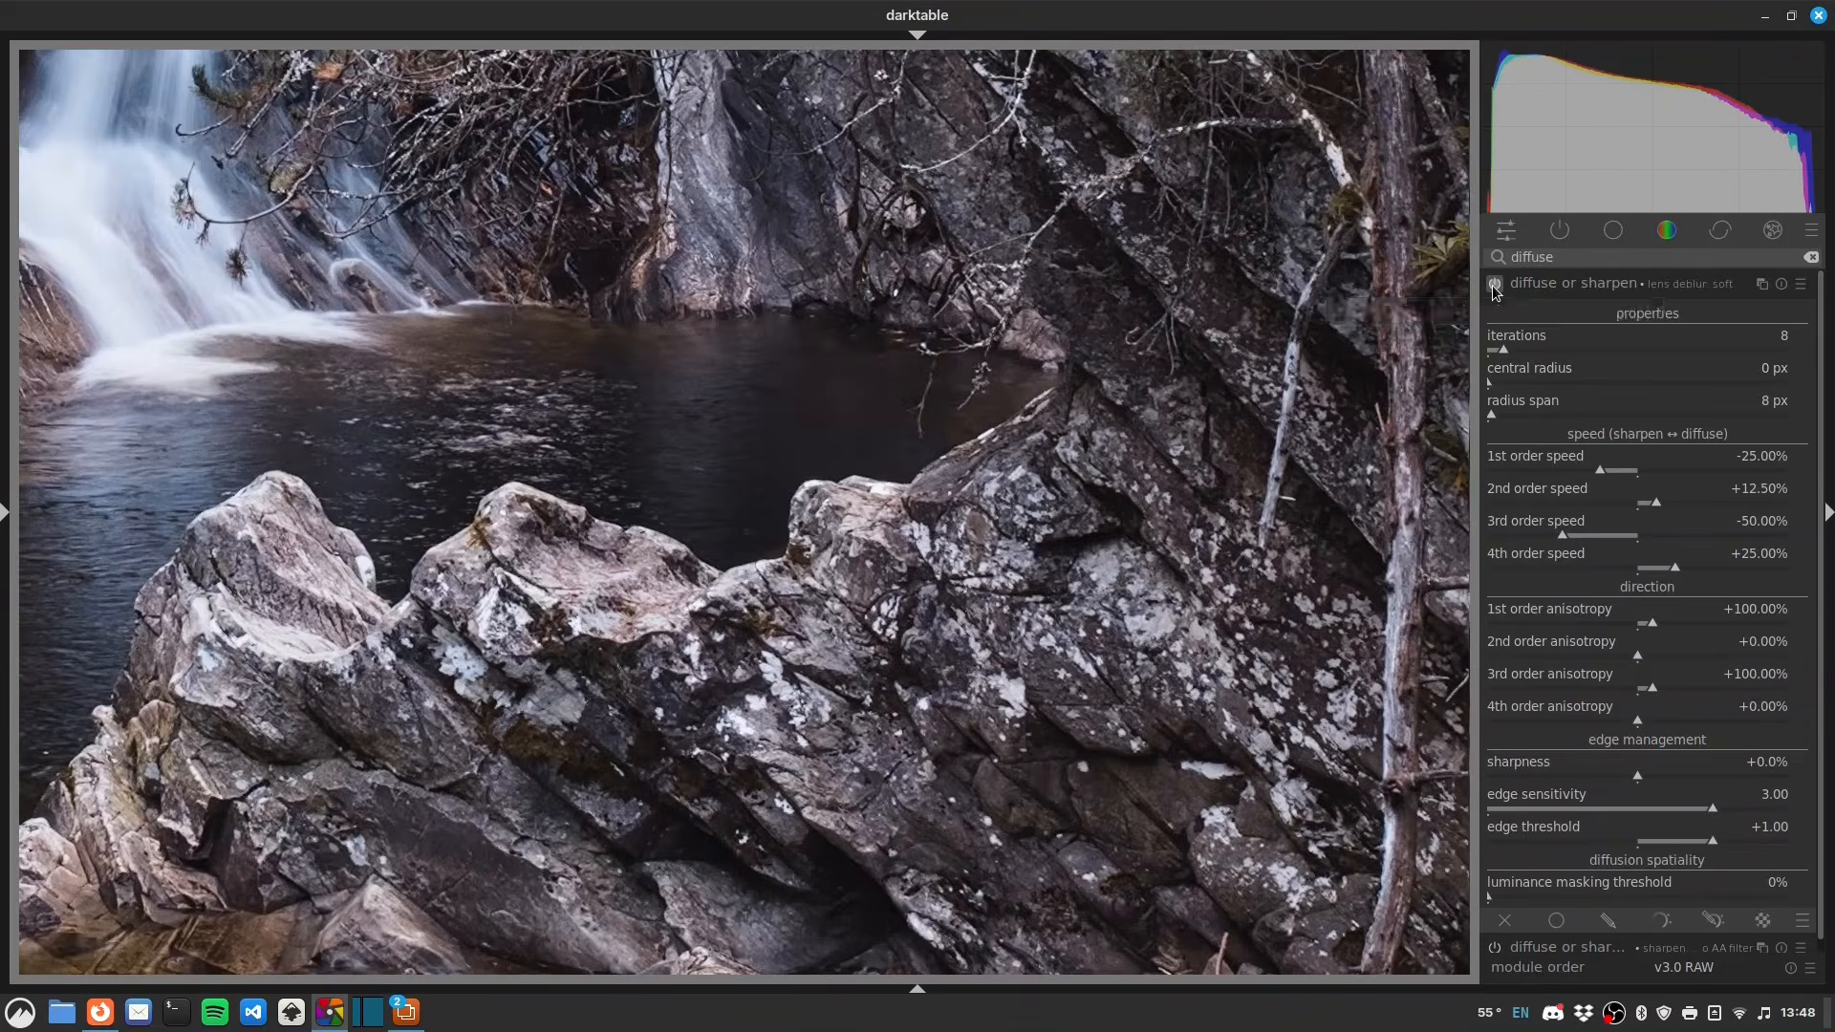
pyautogui.scroll(-3, 808, 531)
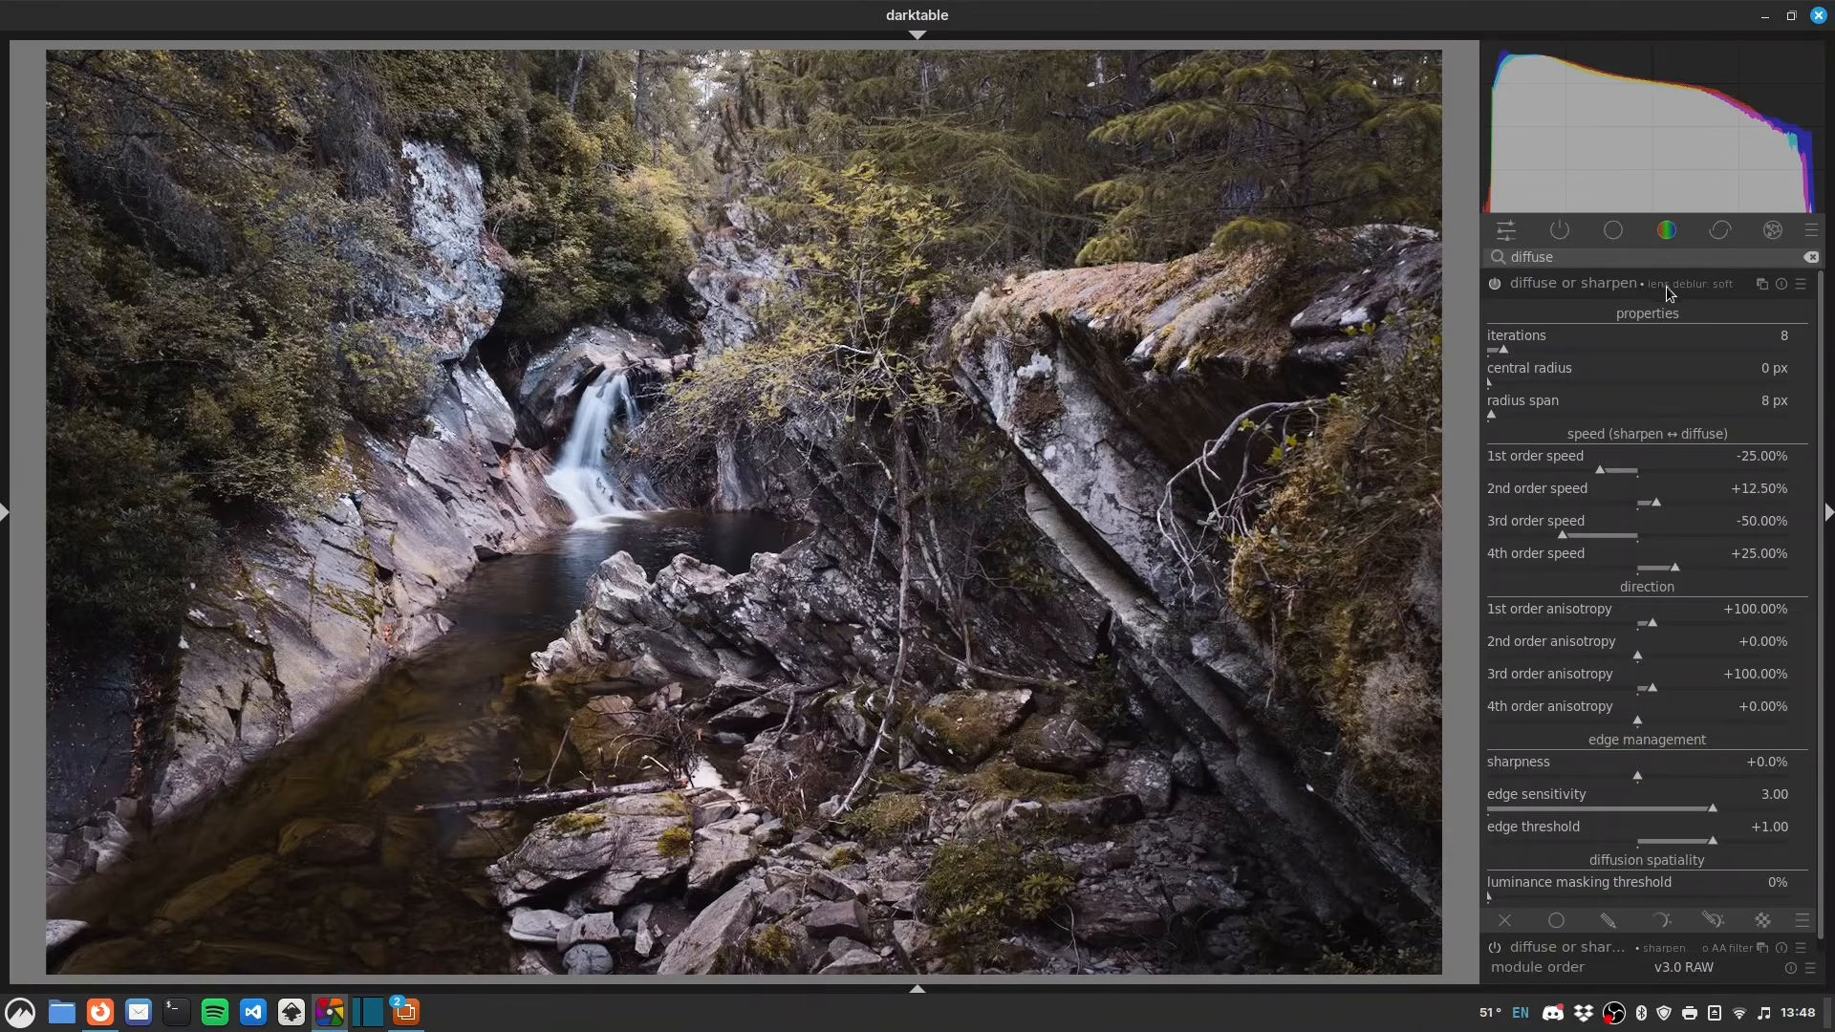
# - Add another diffuse or sharpen instance with the "local contrast: fast" preset
pyautogui.keyDown('ctrl'); pyautogui.click(1758, 286); pyautogui.keyUp('ctrl')
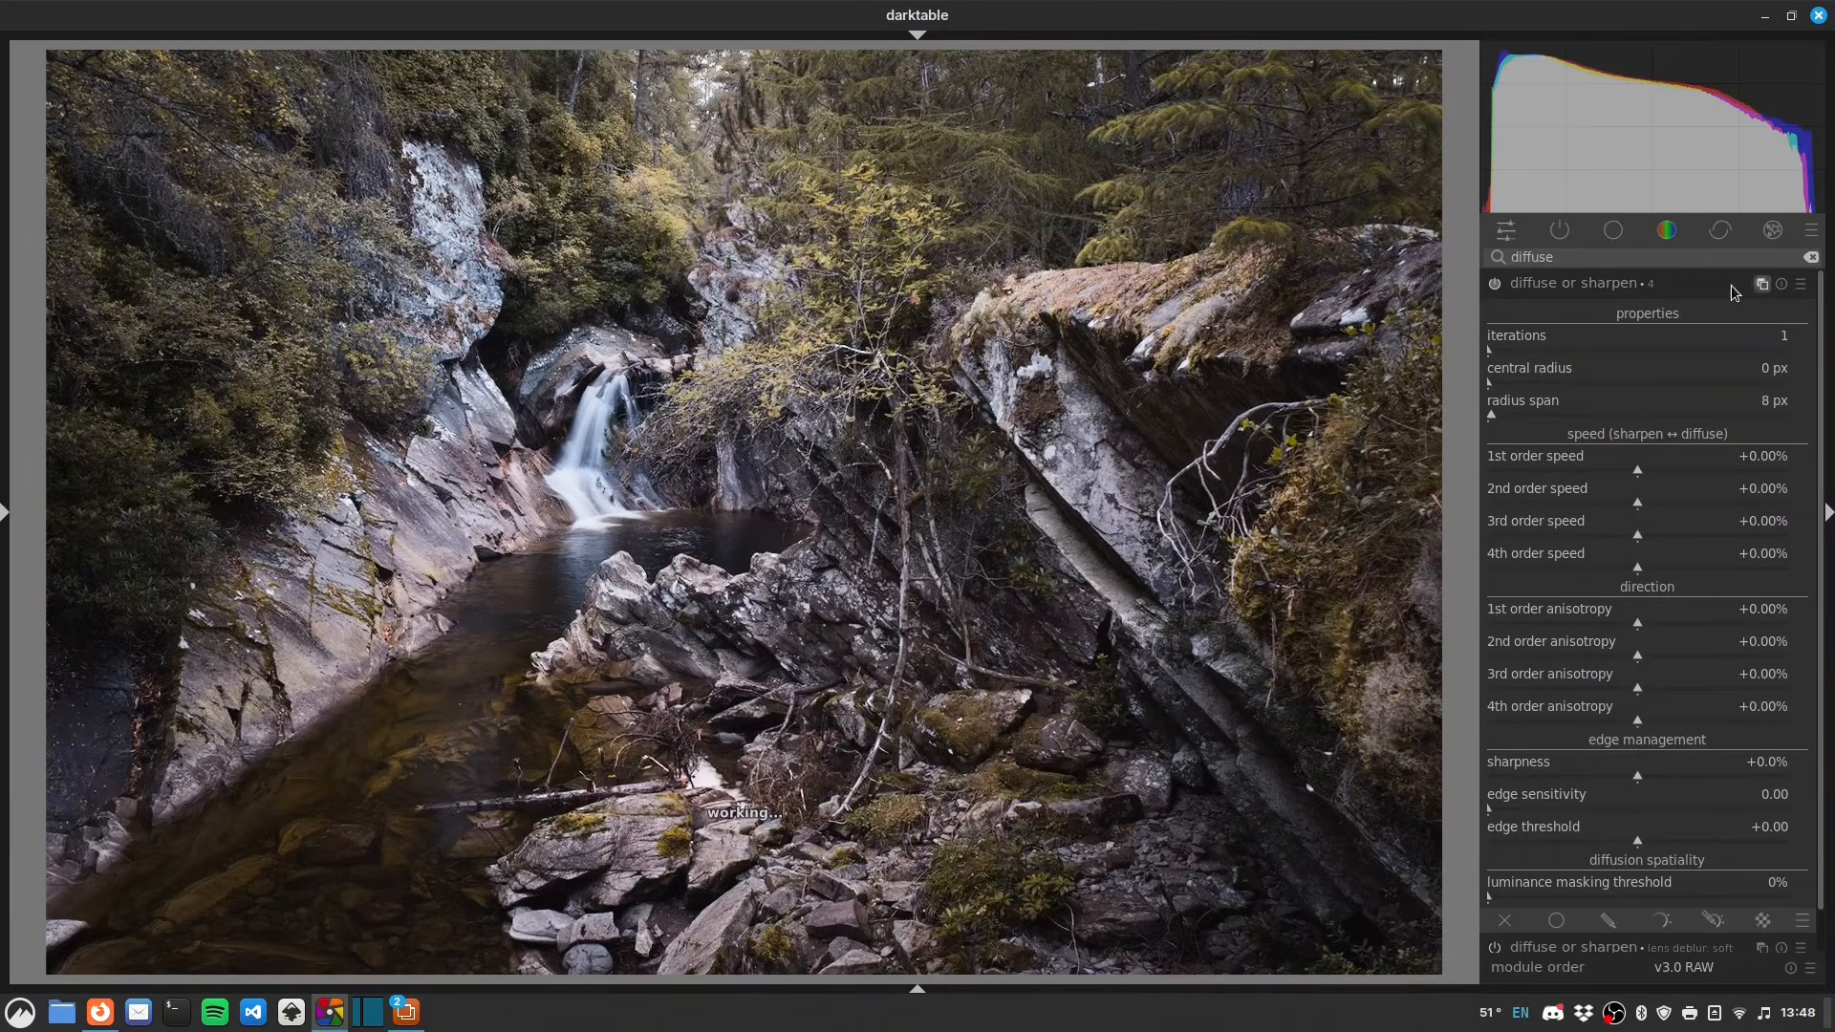
pyautogui.rightClick(1682, 278)
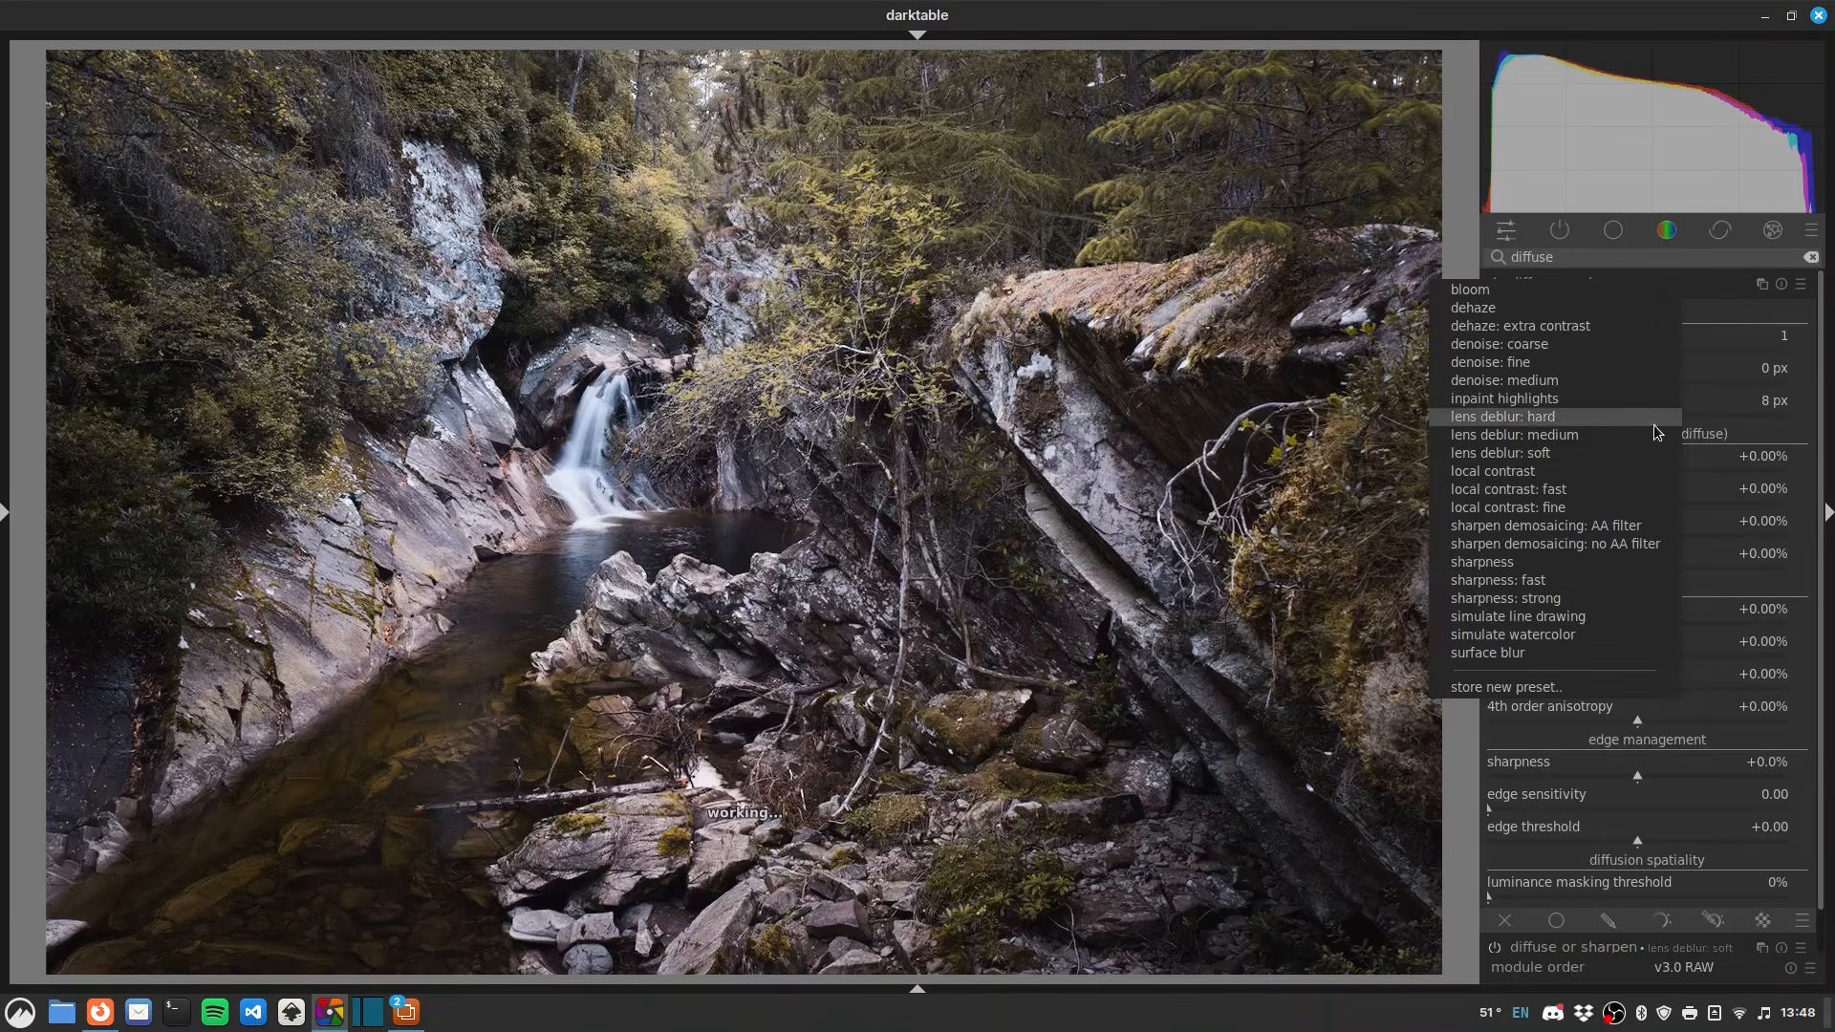
pyautogui.click(1523, 492)
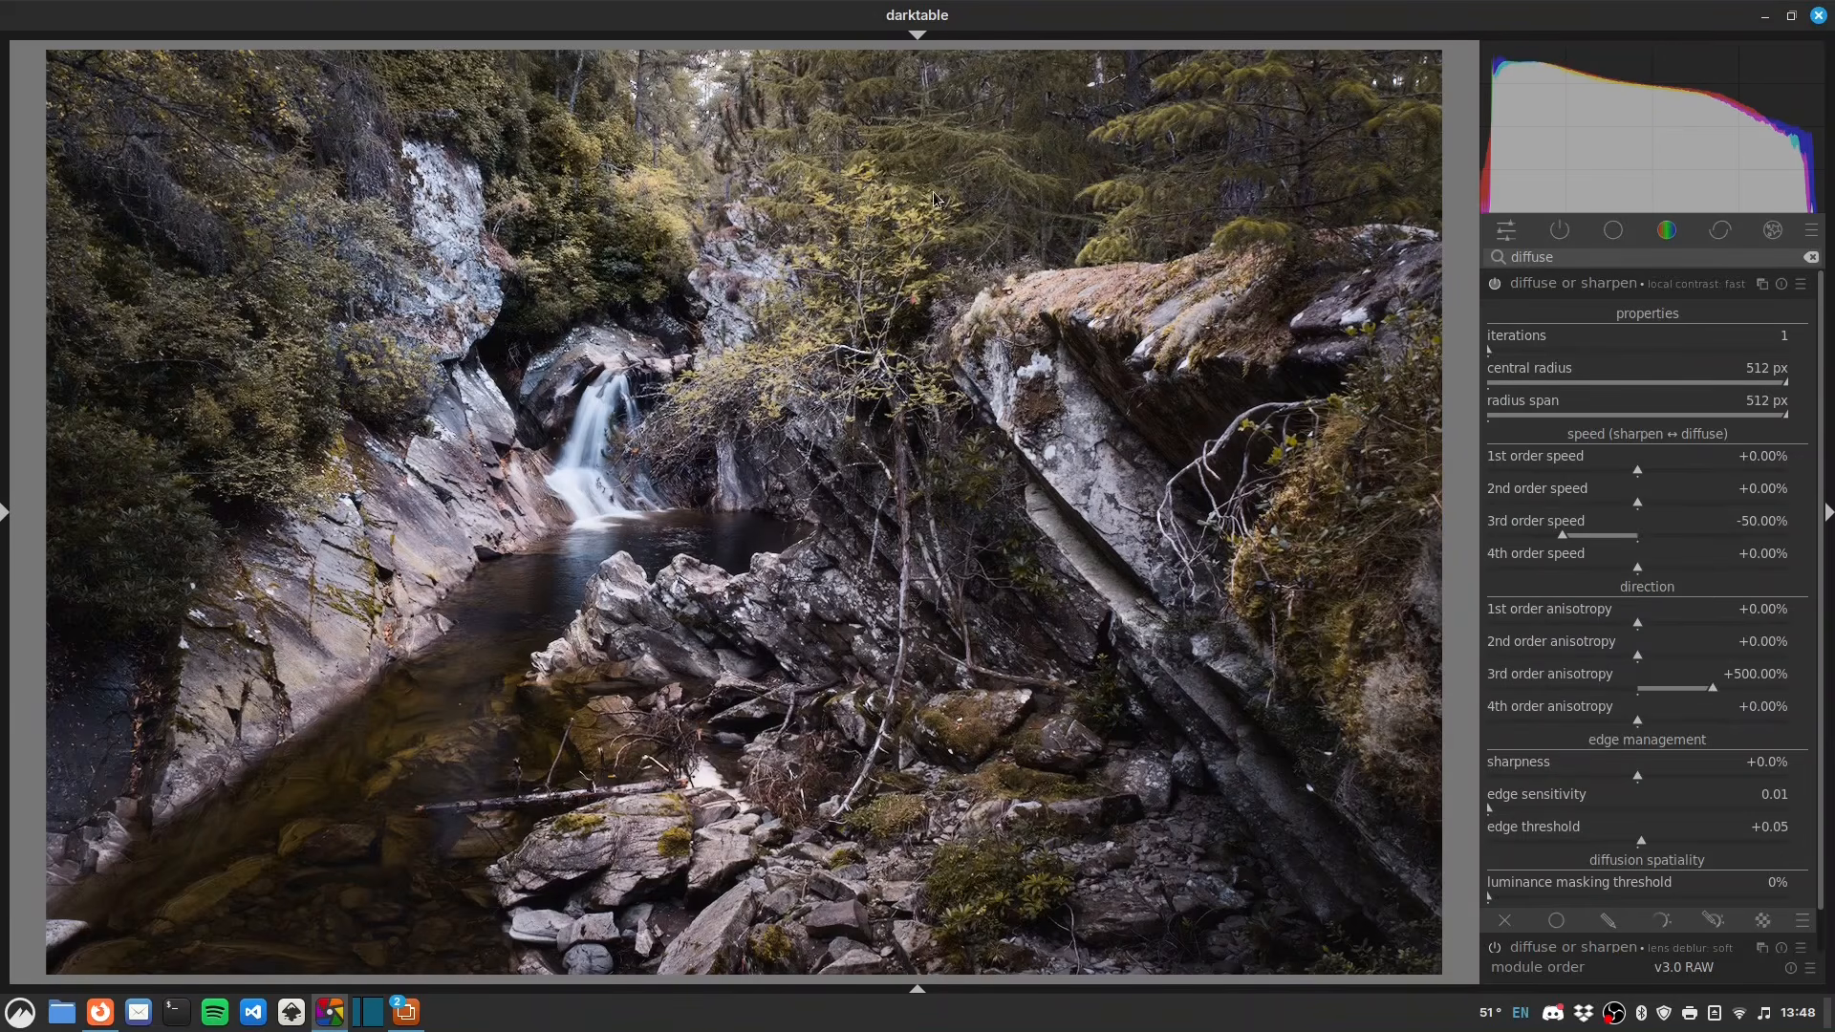
# - Apply a uniform blend mask to the local contrast diffuse or sharpen instance and set its opacity to 50%
pyautogui.scroll(-1, 1545, 772)
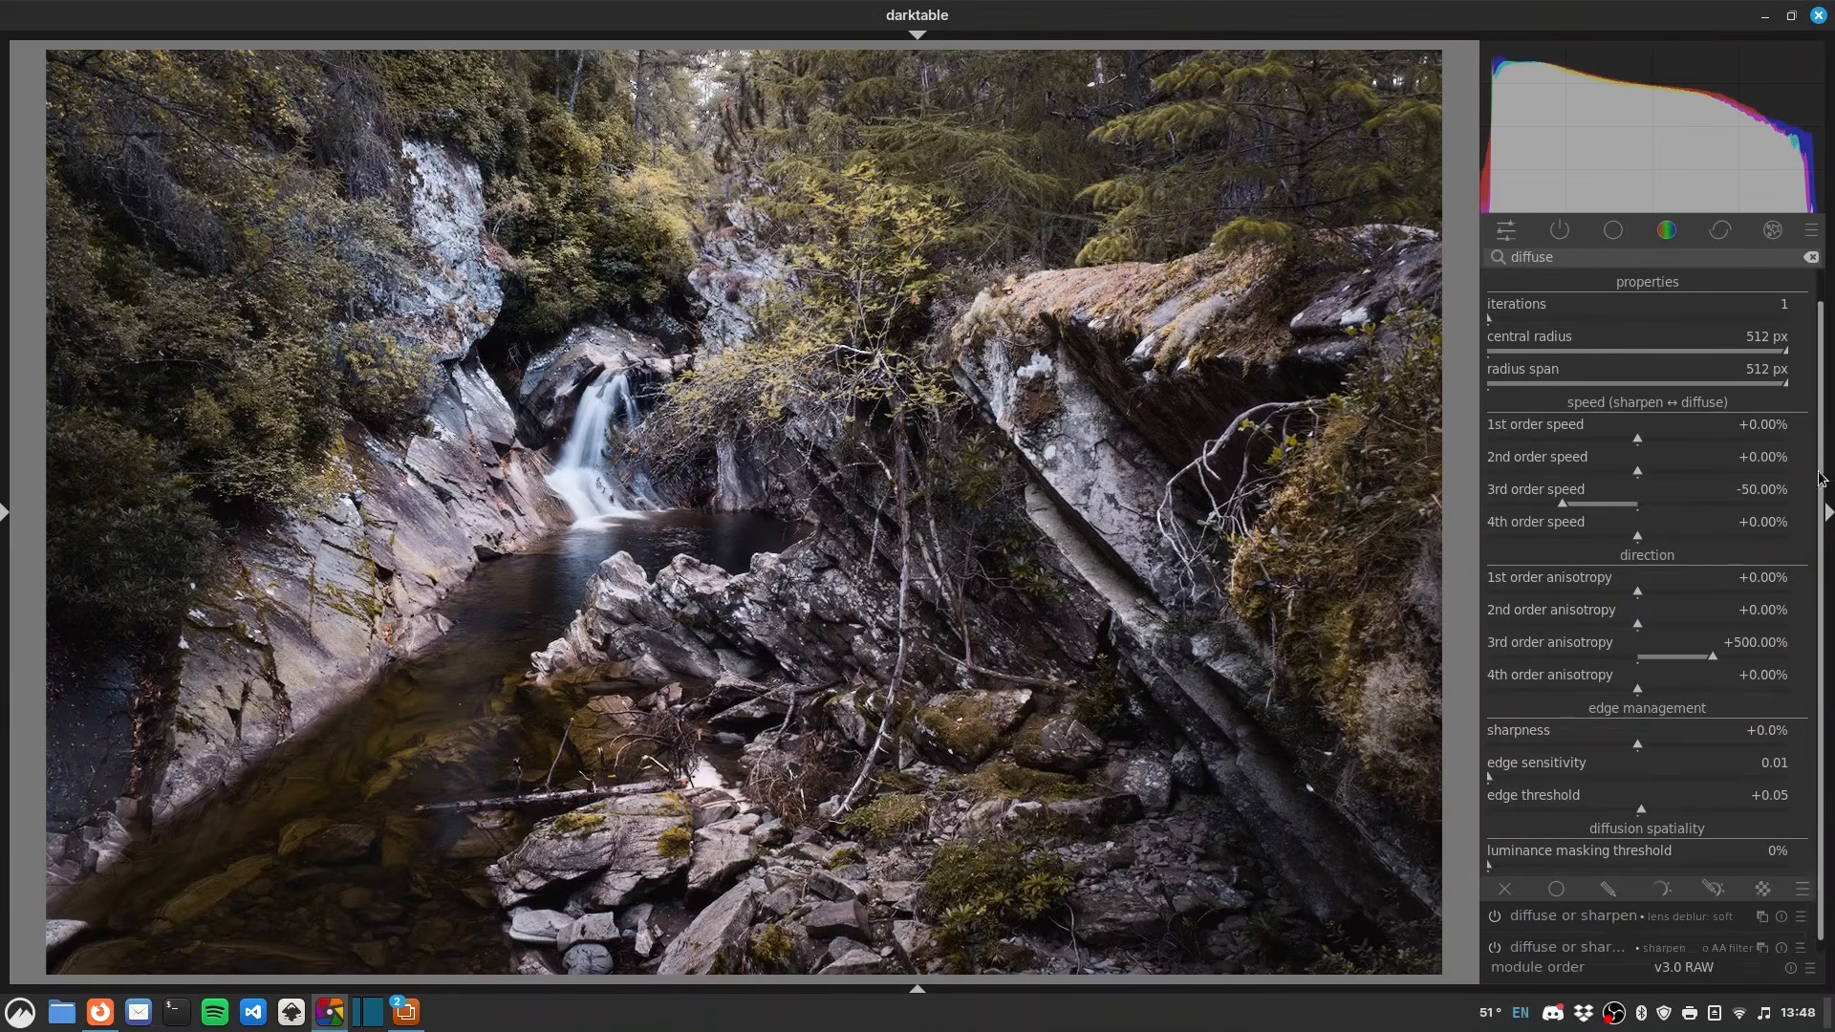
pyautogui.click(1555, 878)
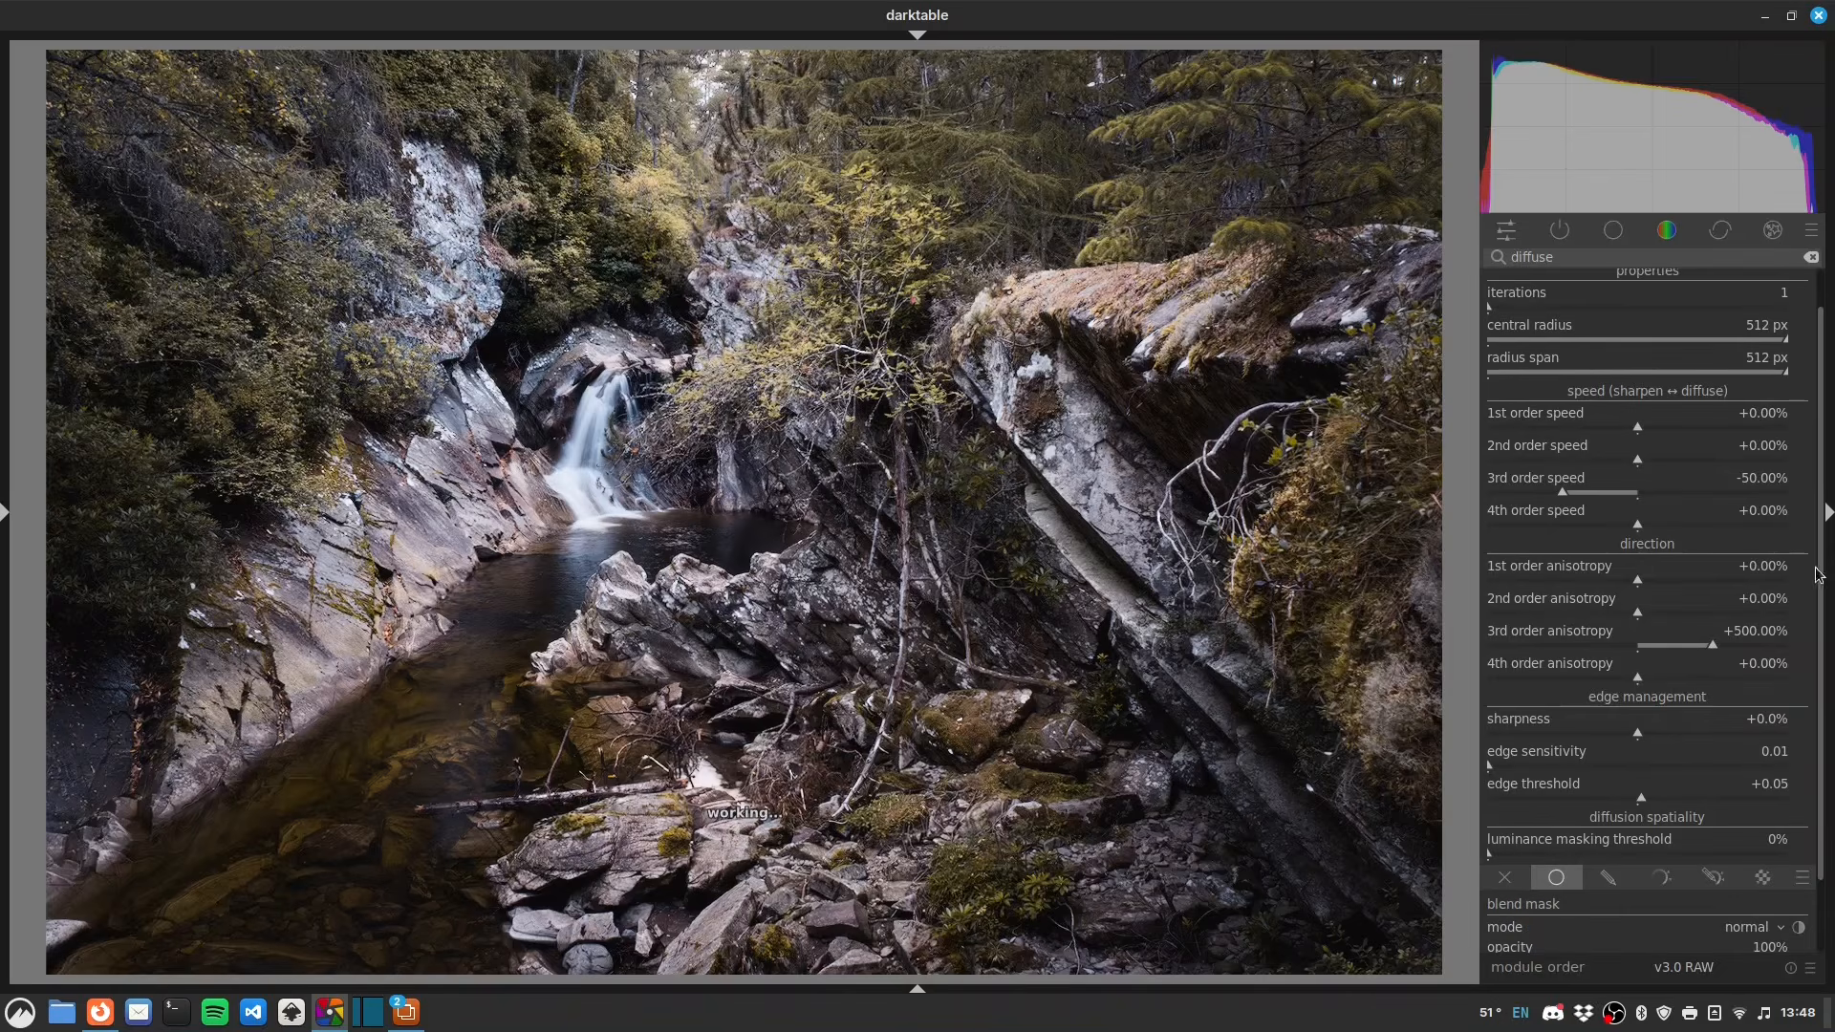
pyautogui.scroll(-2, 1820, 571)
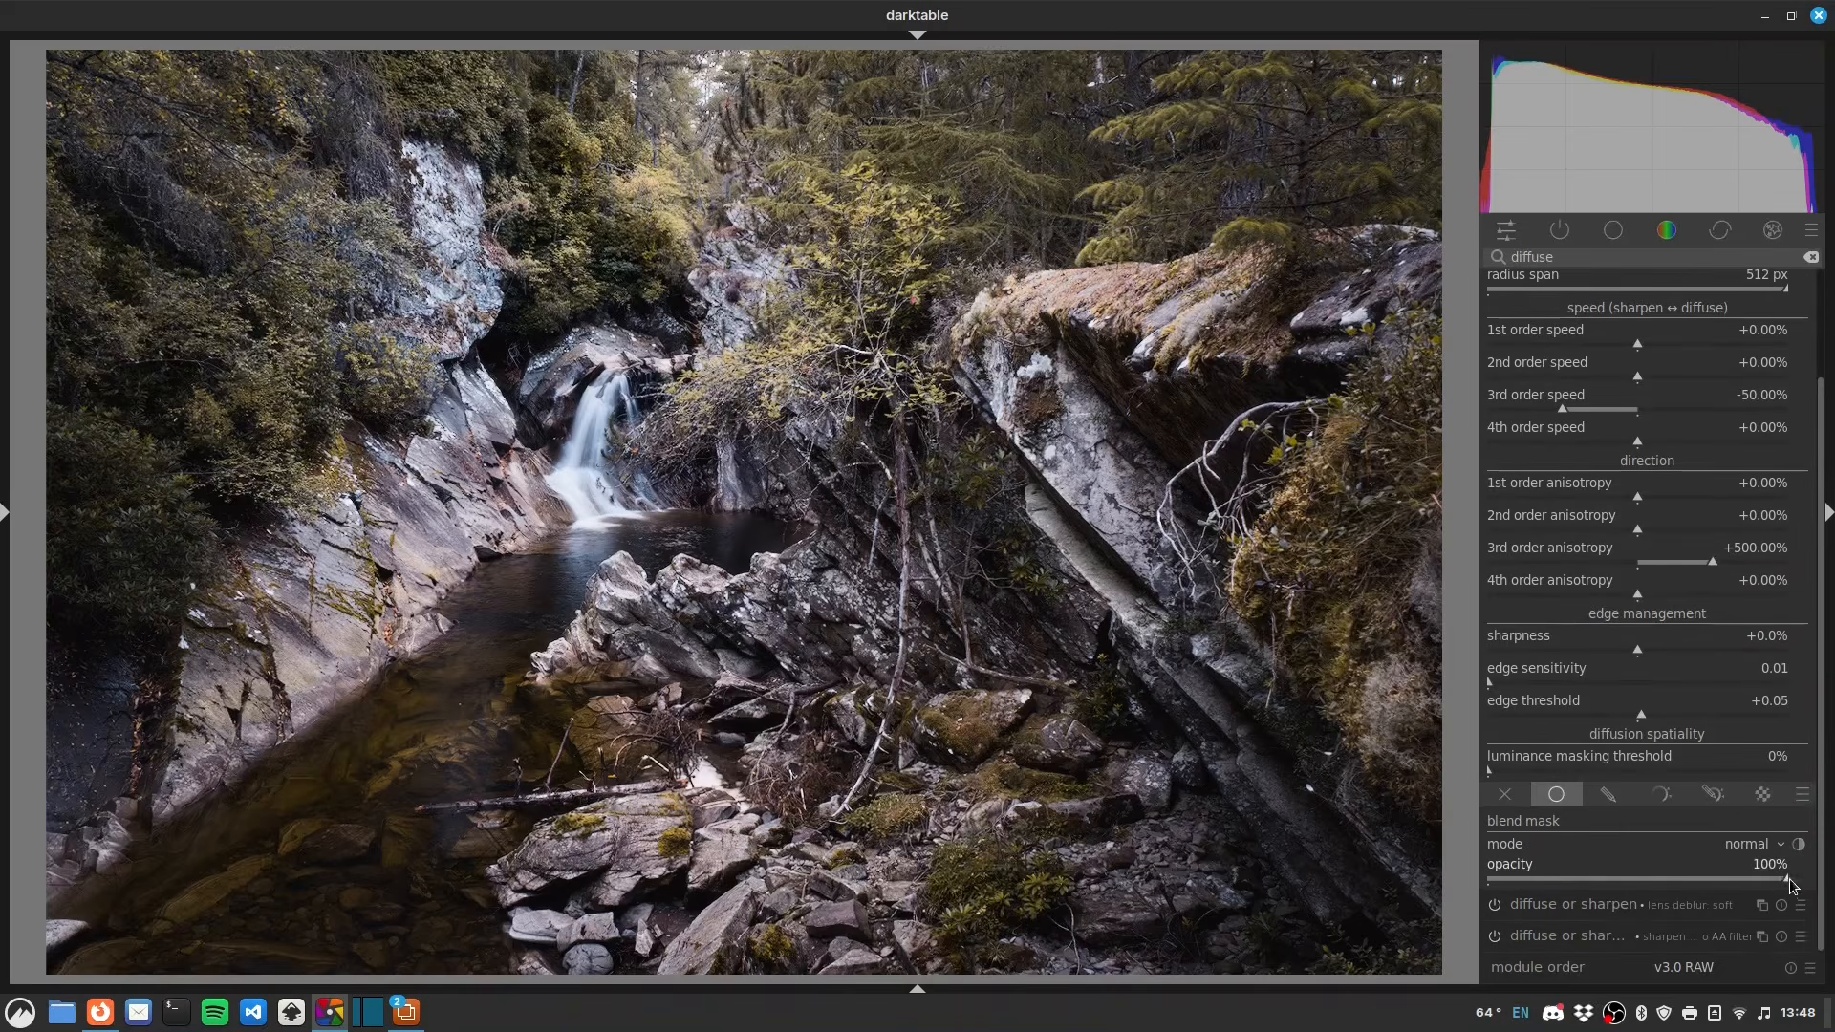
pyautogui.moveTo(1790, 882); pyautogui.dragTo(1639, 878)
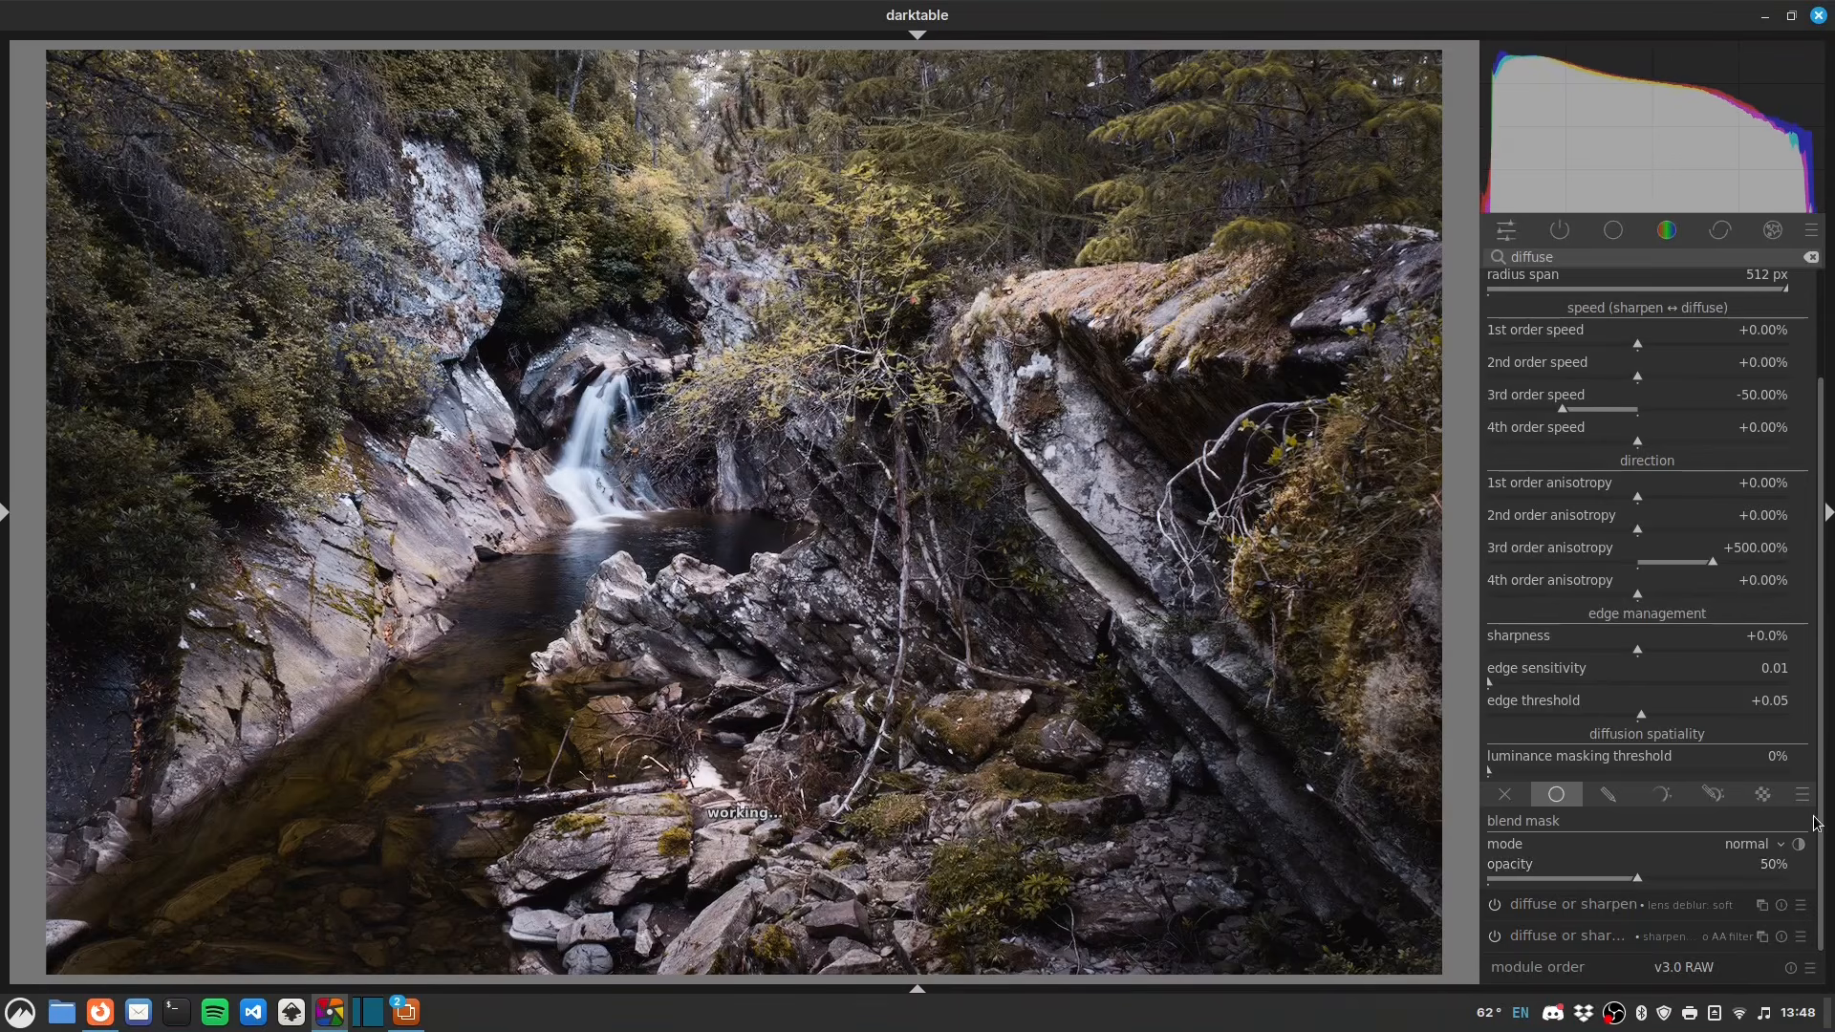
# - Compare the whole image with the local contrast instance switched off and on
pyautogui.scroll(3, 1564, 369)
pyautogui.click(1495, 284)
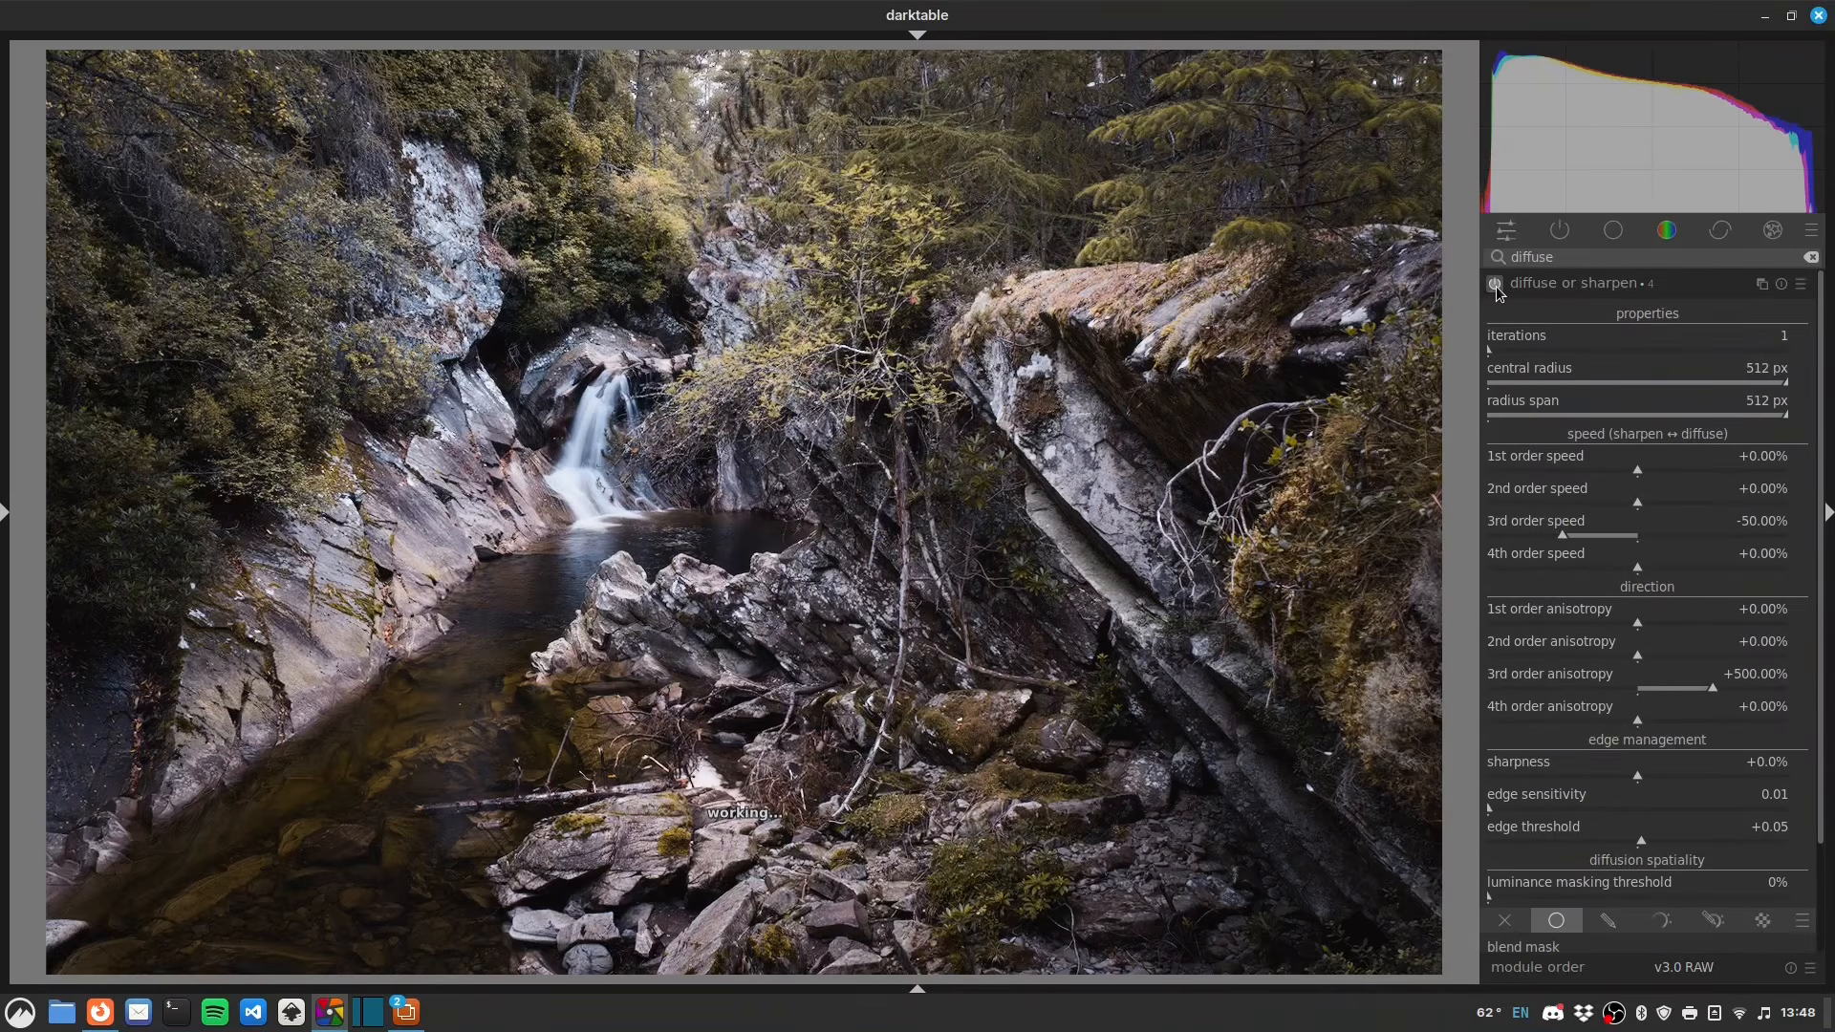
pyautogui.click(1496, 286)
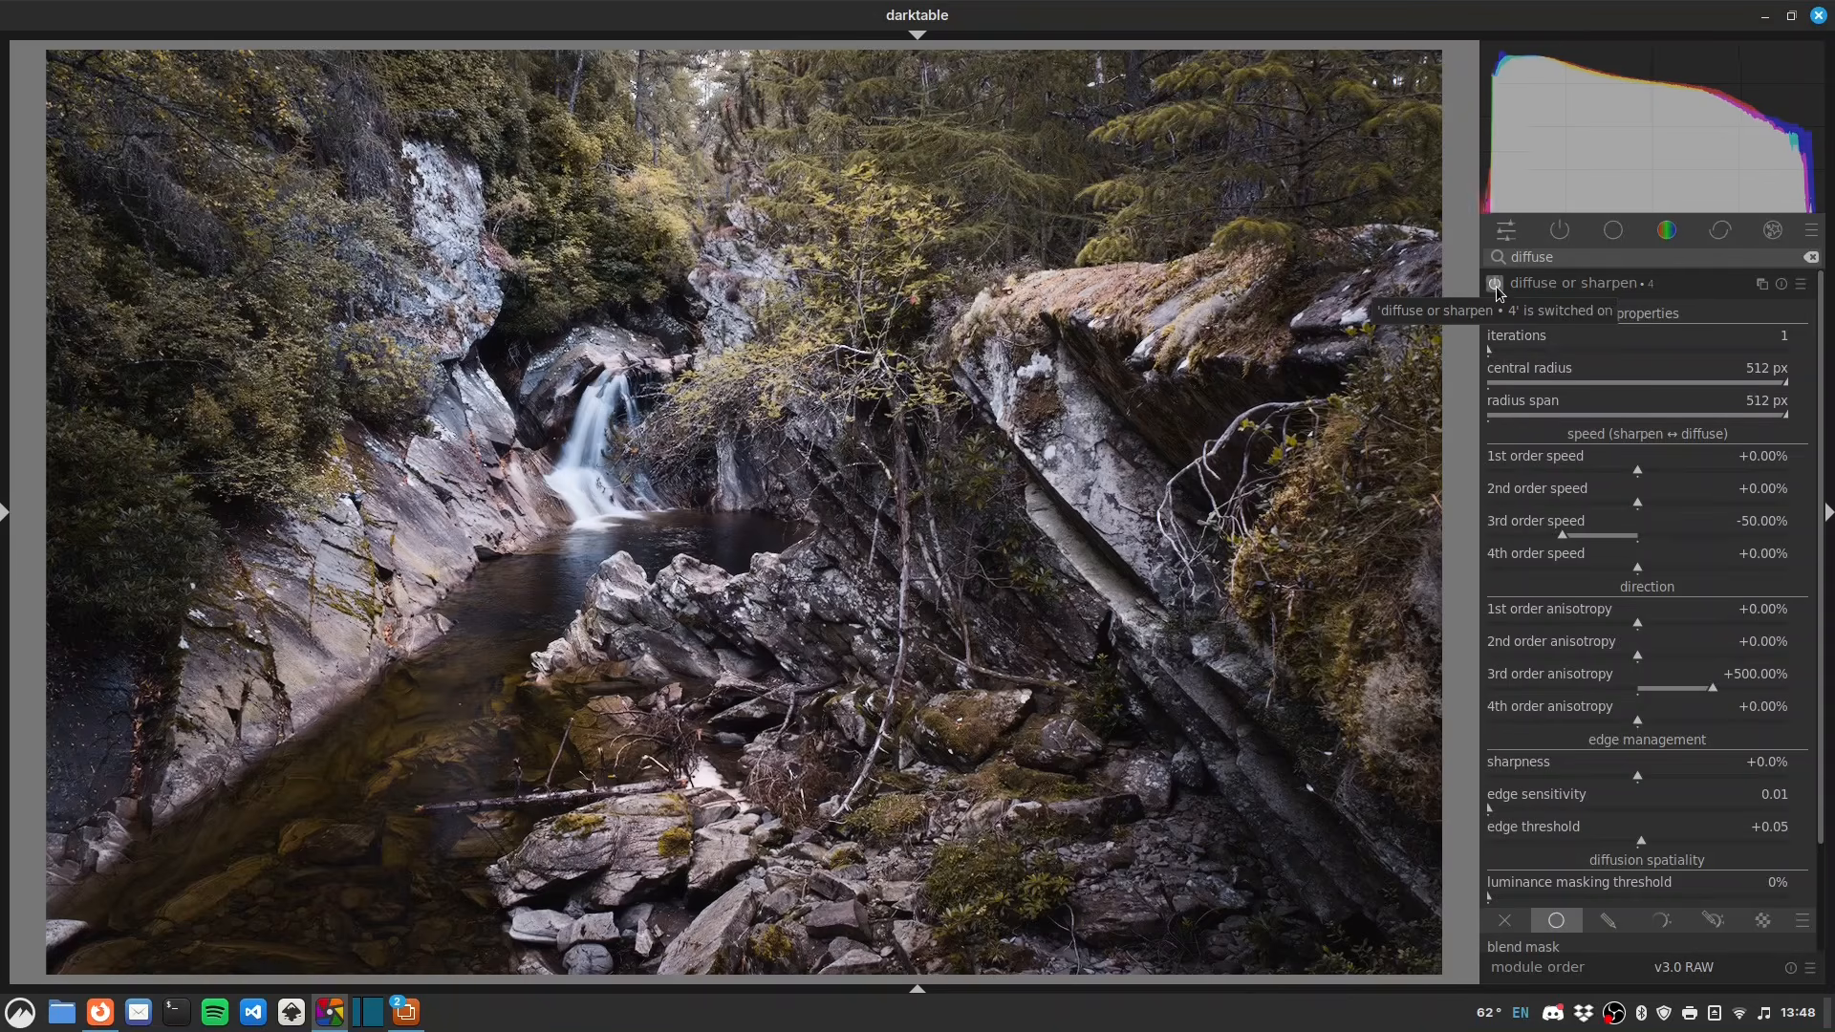
pyautogui.click(1496, 287)
pyautogui.click(1496, 287)
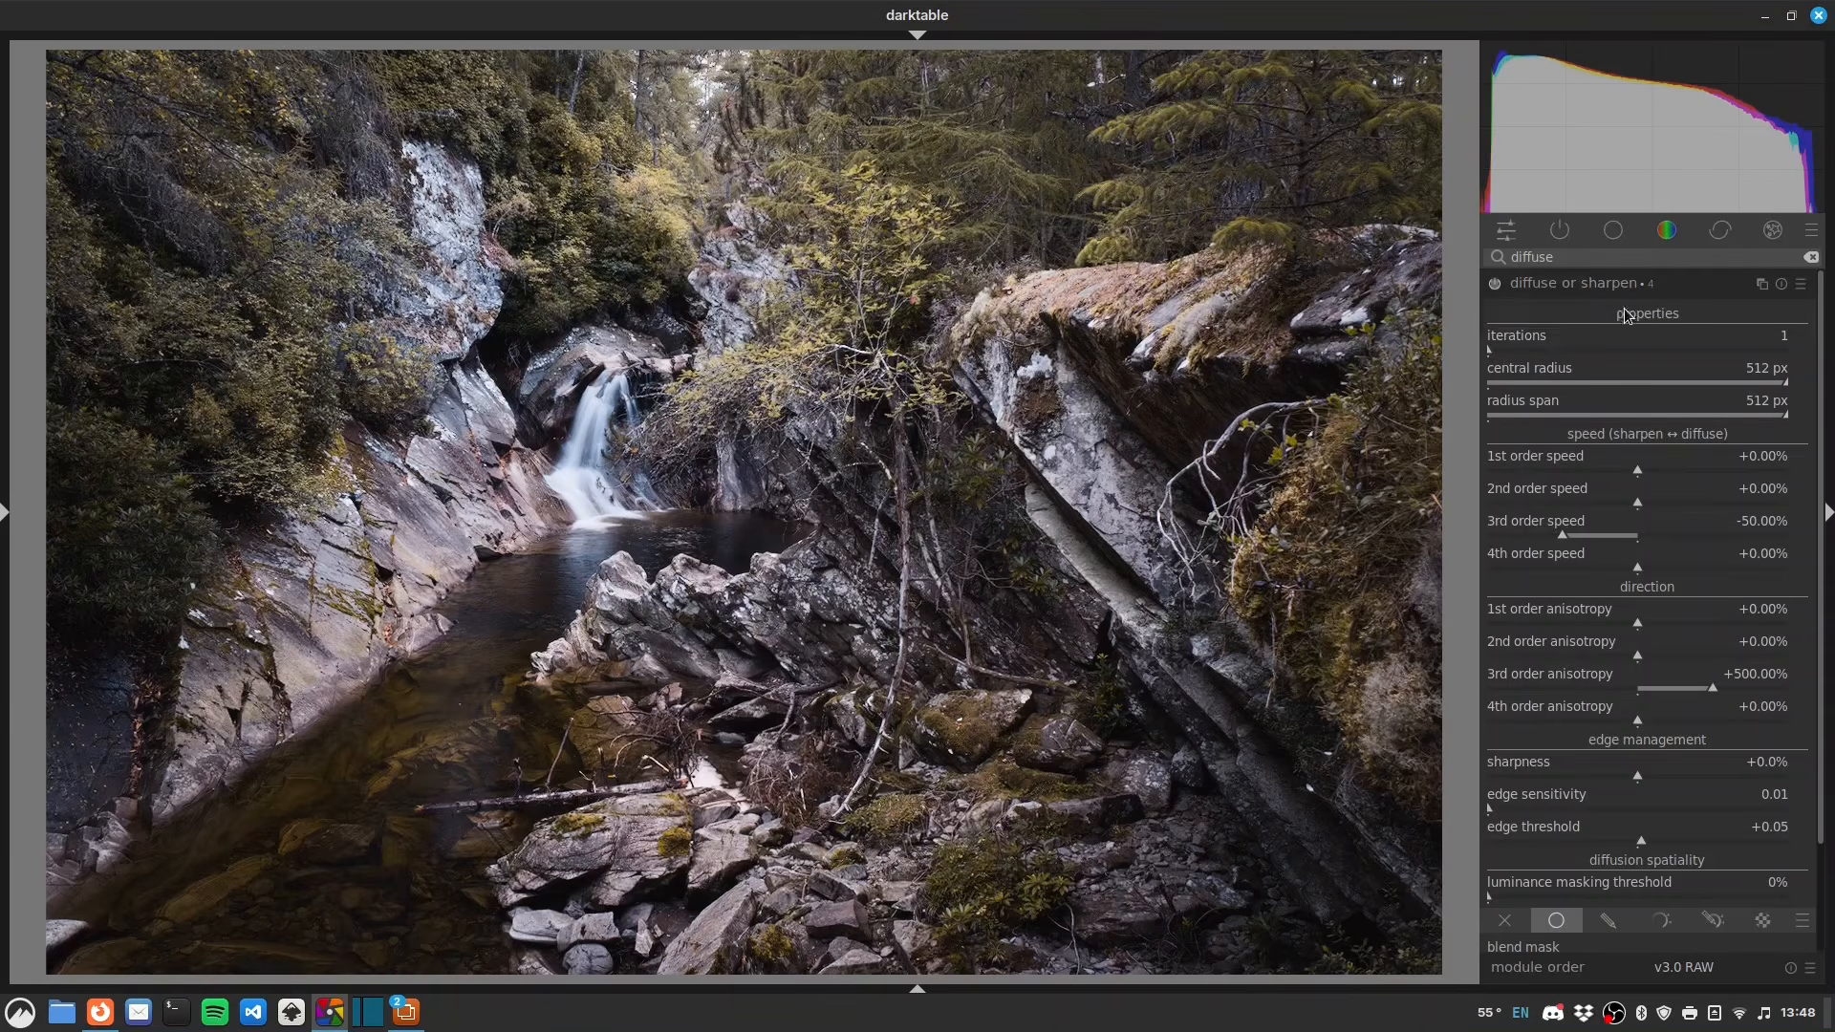
# - Collapse the newest diffuse or sharpen instance and rename it "local contrast"
pyautogui.click(1609, 283)
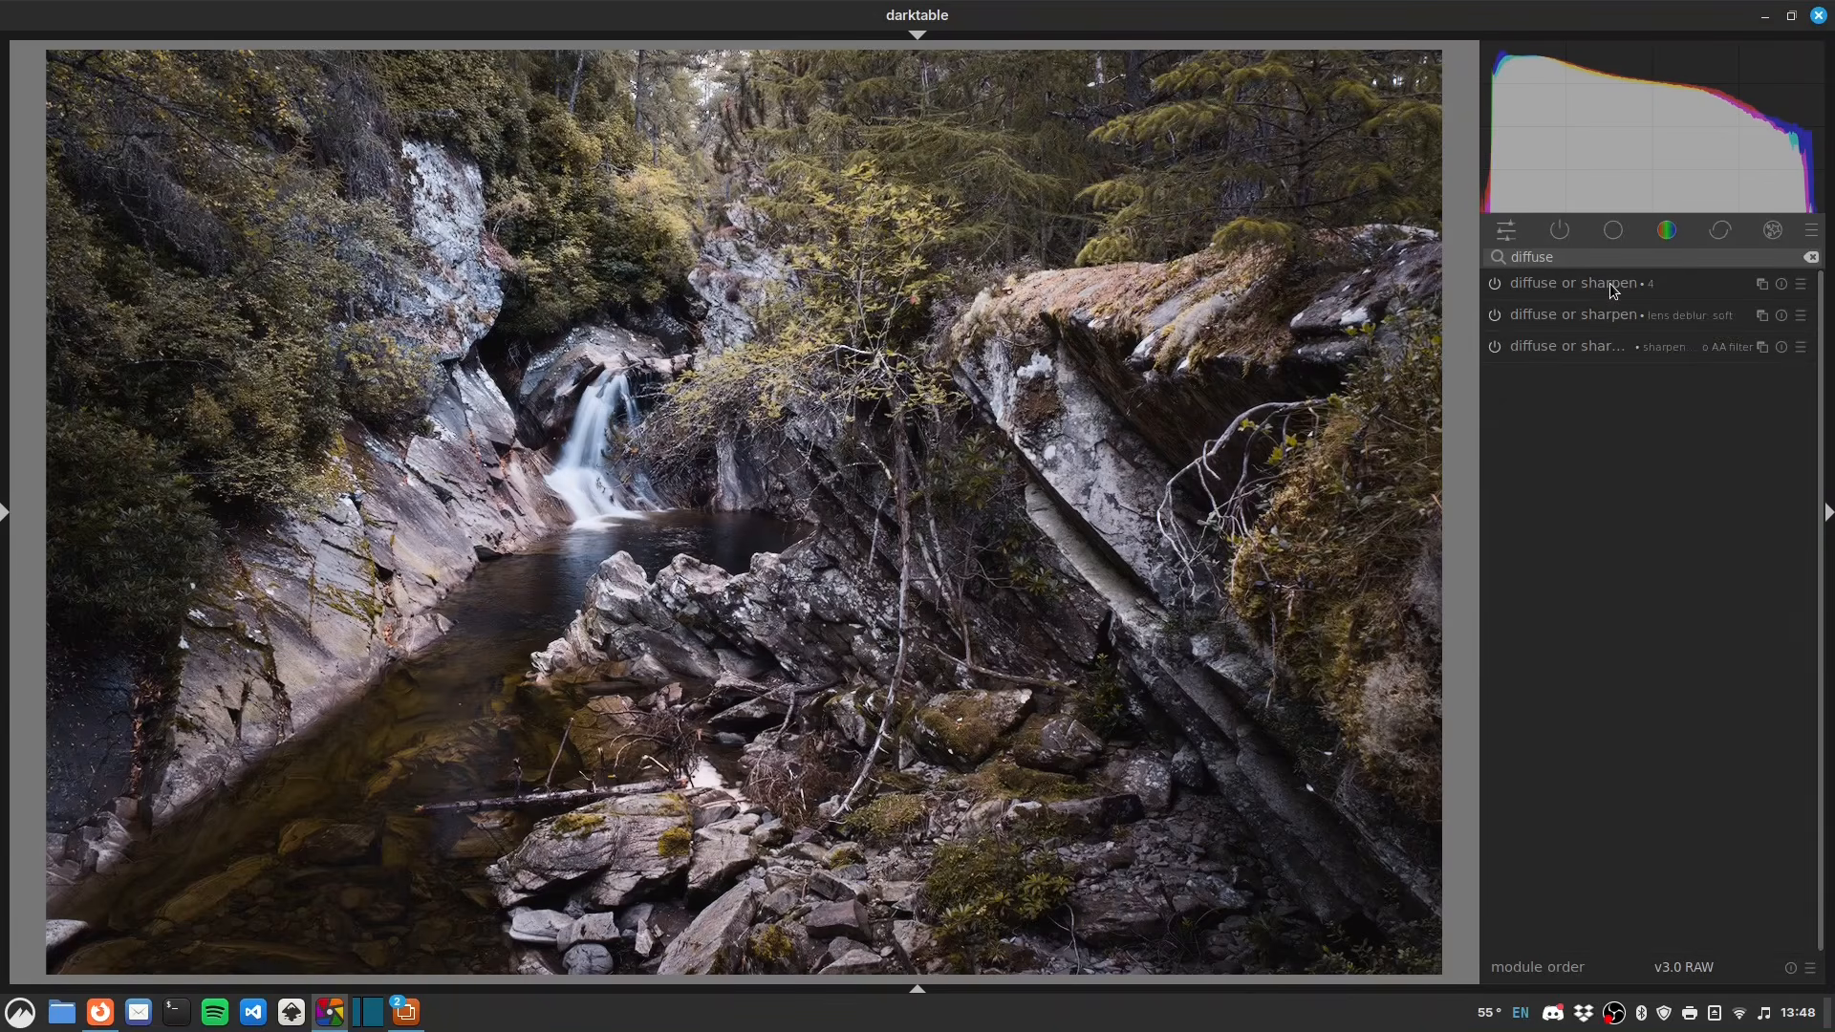
pyautogui.keyDown('ctrl'); pyautogui.click(1683, 285); pyautogui.keyUp('ctrl')
pyautogui.write('local contrast')
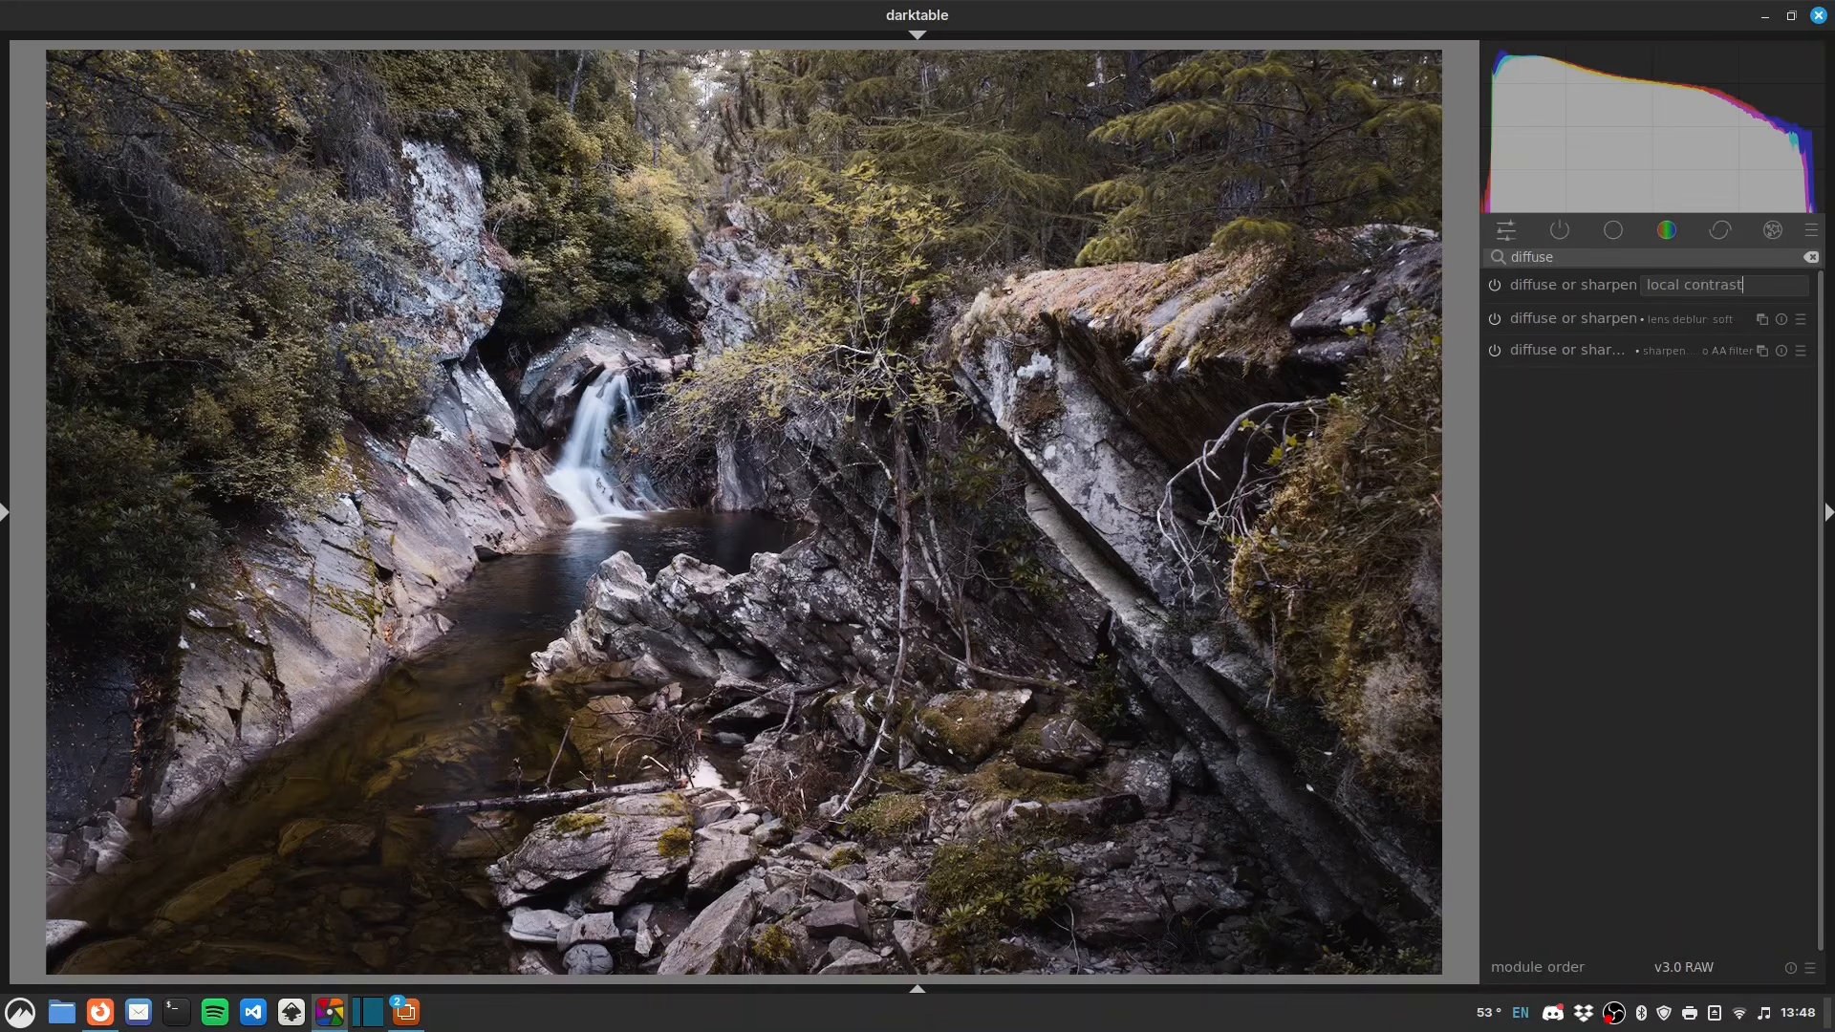
pyautogui.press('Return')
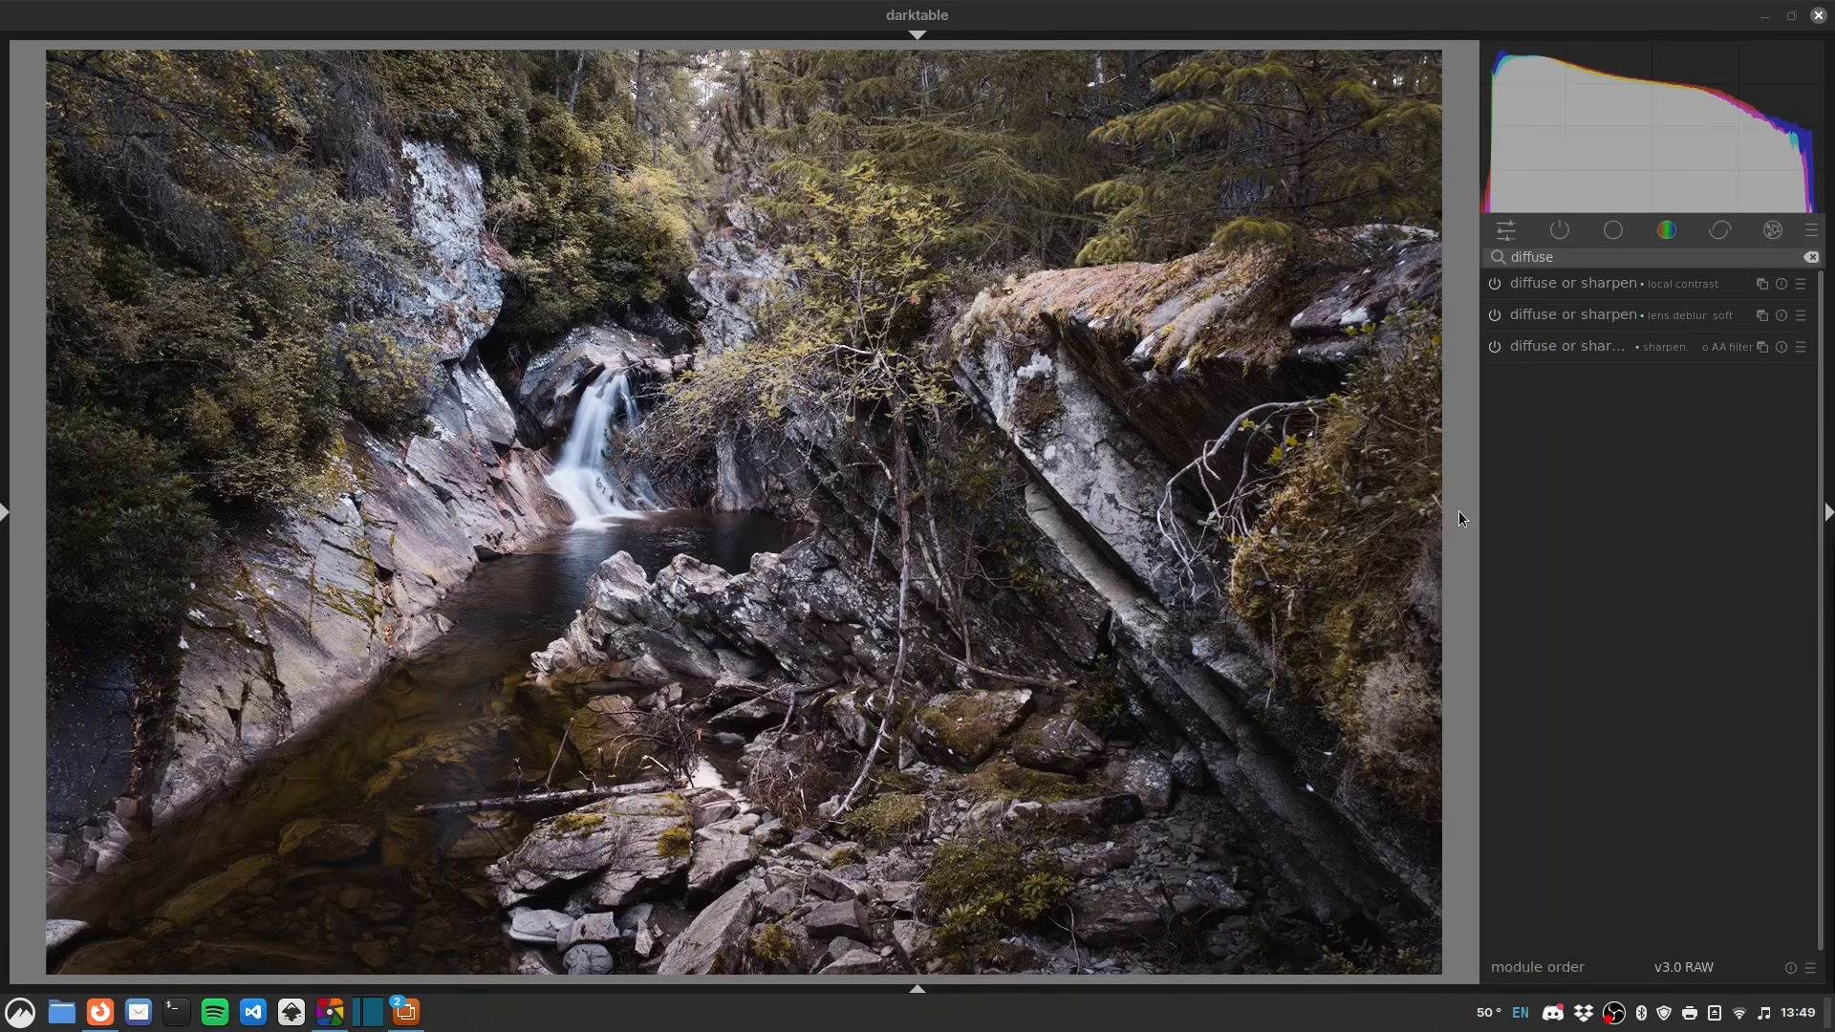
# - Show the edit history instead of the processing modules and take a snapshot of the finished edit
pyautogui.click(1827, 514)
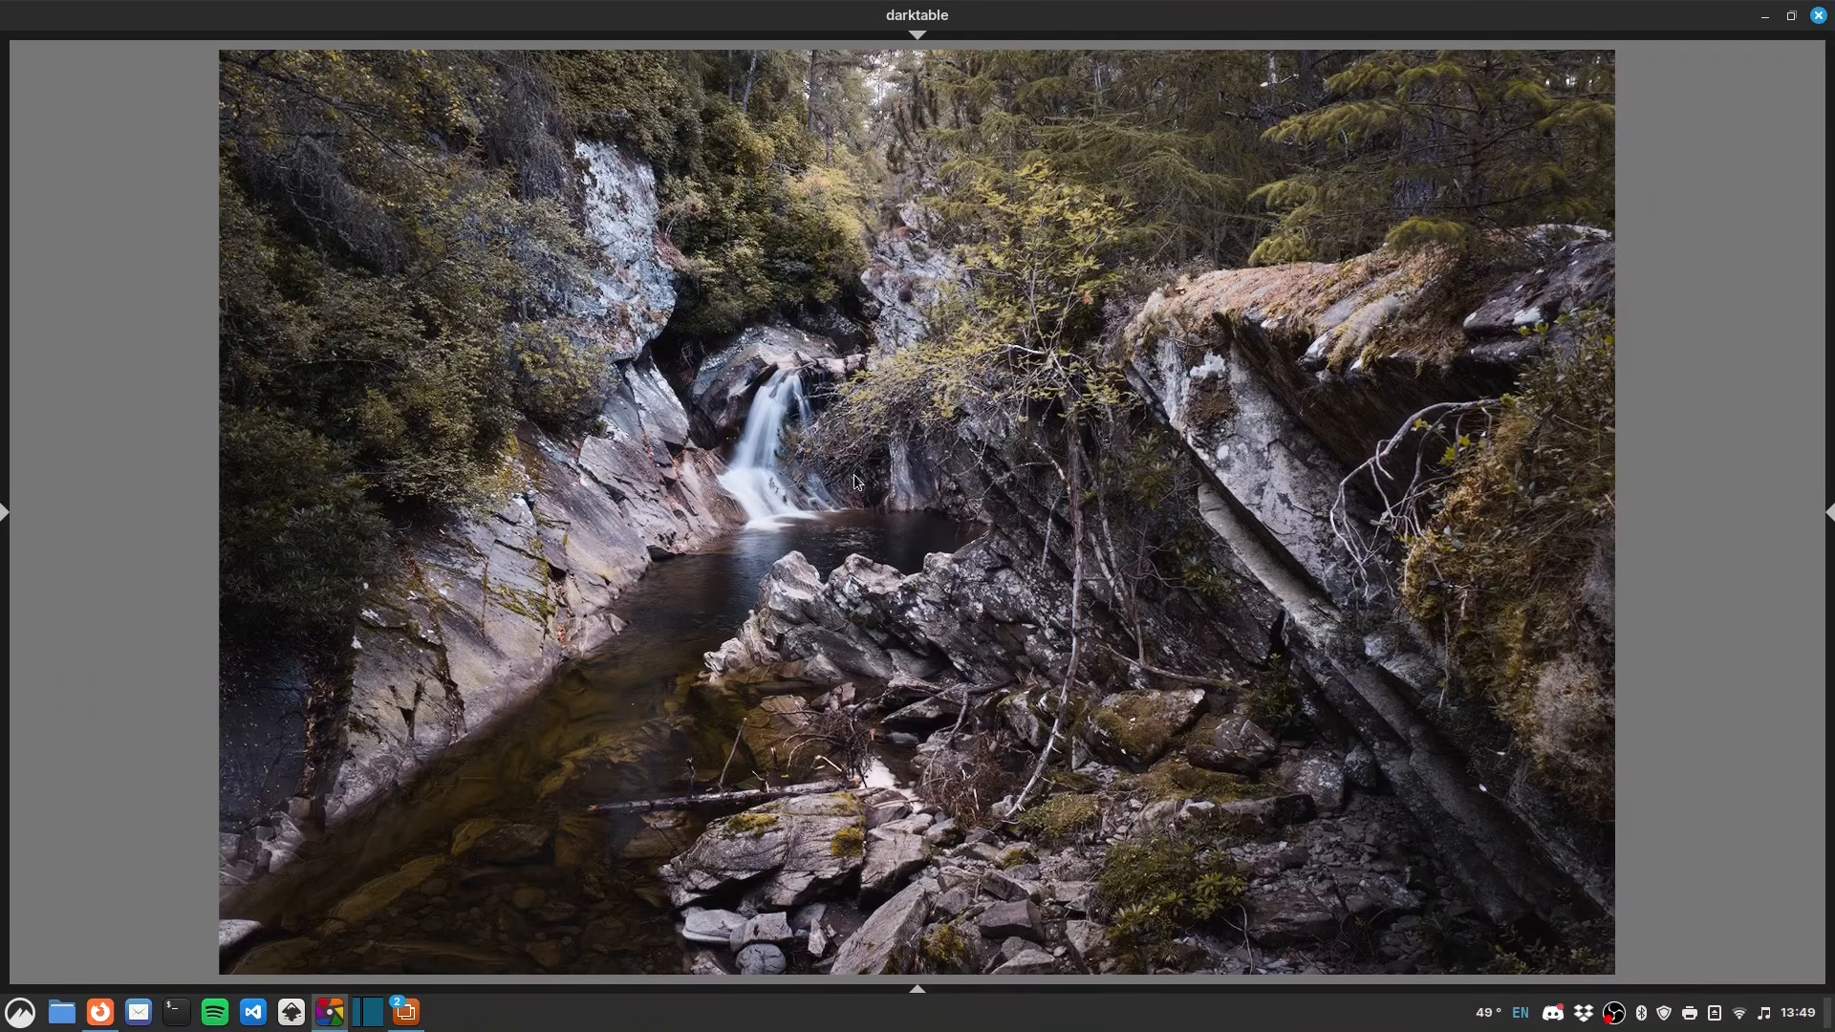
pyautogui.click(5, 519)
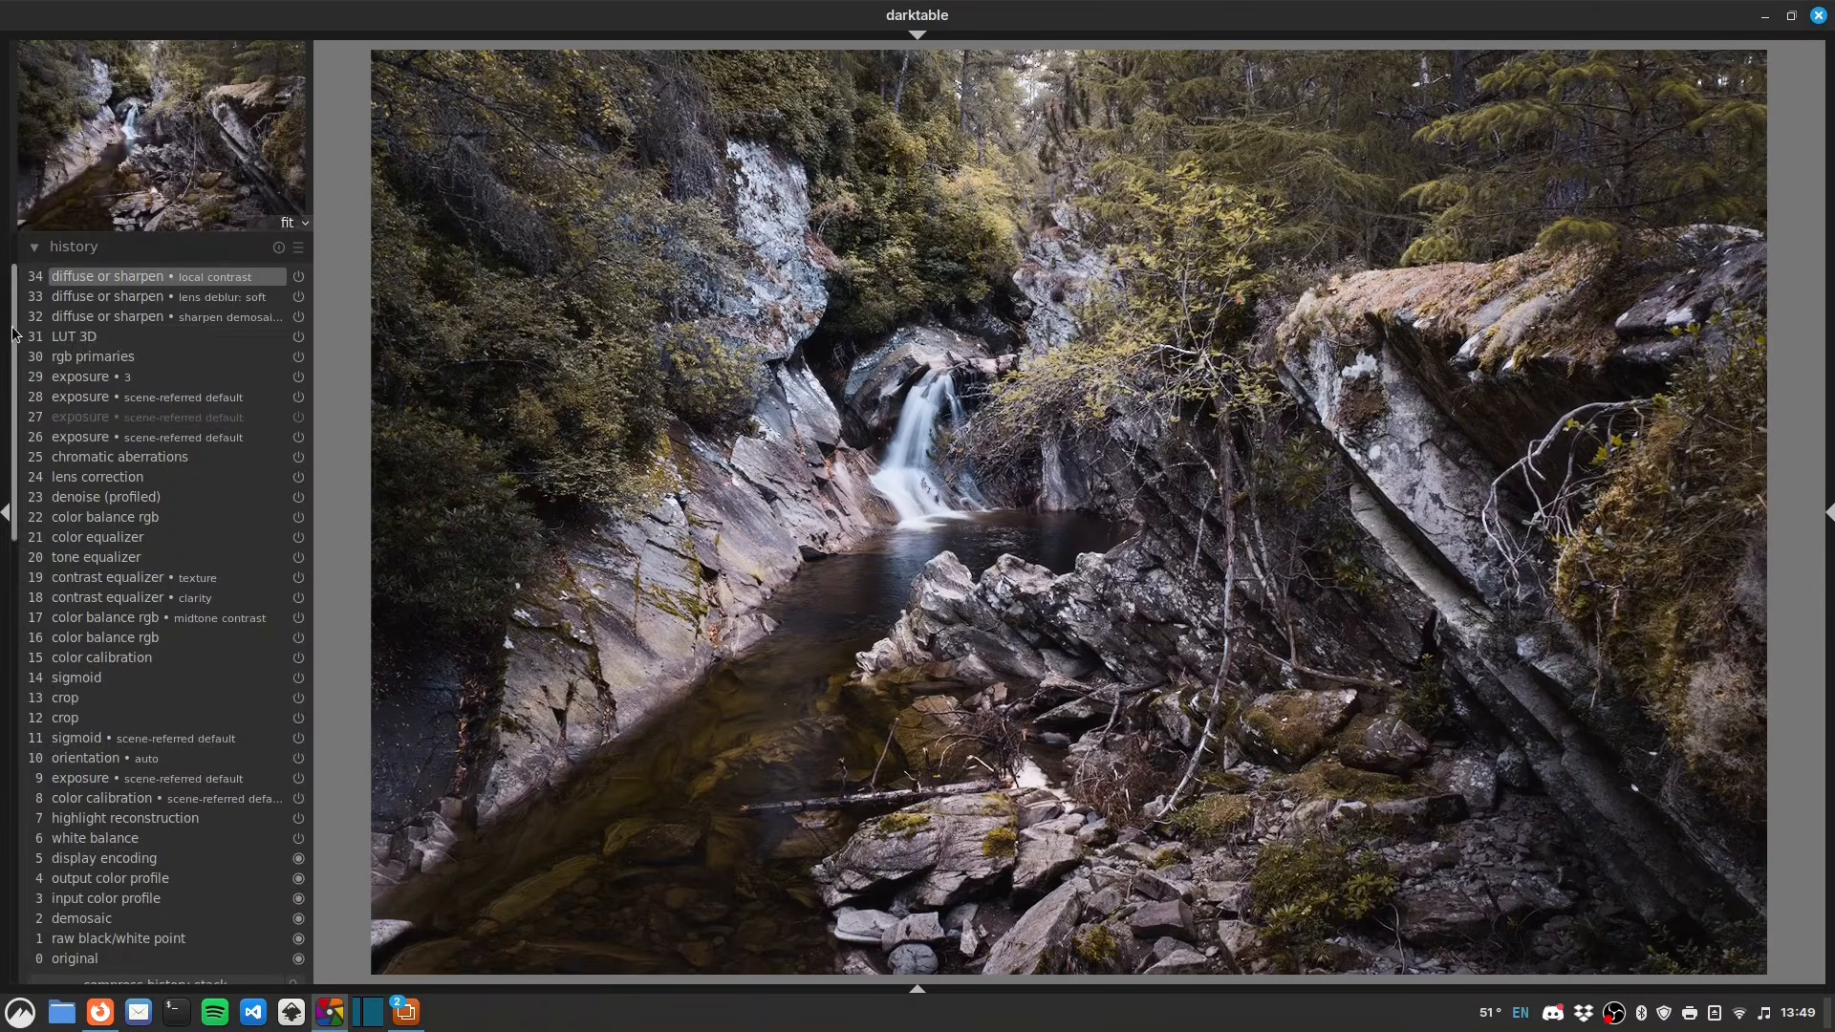
pyautogui.scroll(-3, 67, 382)
pyautogui.scroll(5, 58, 392)
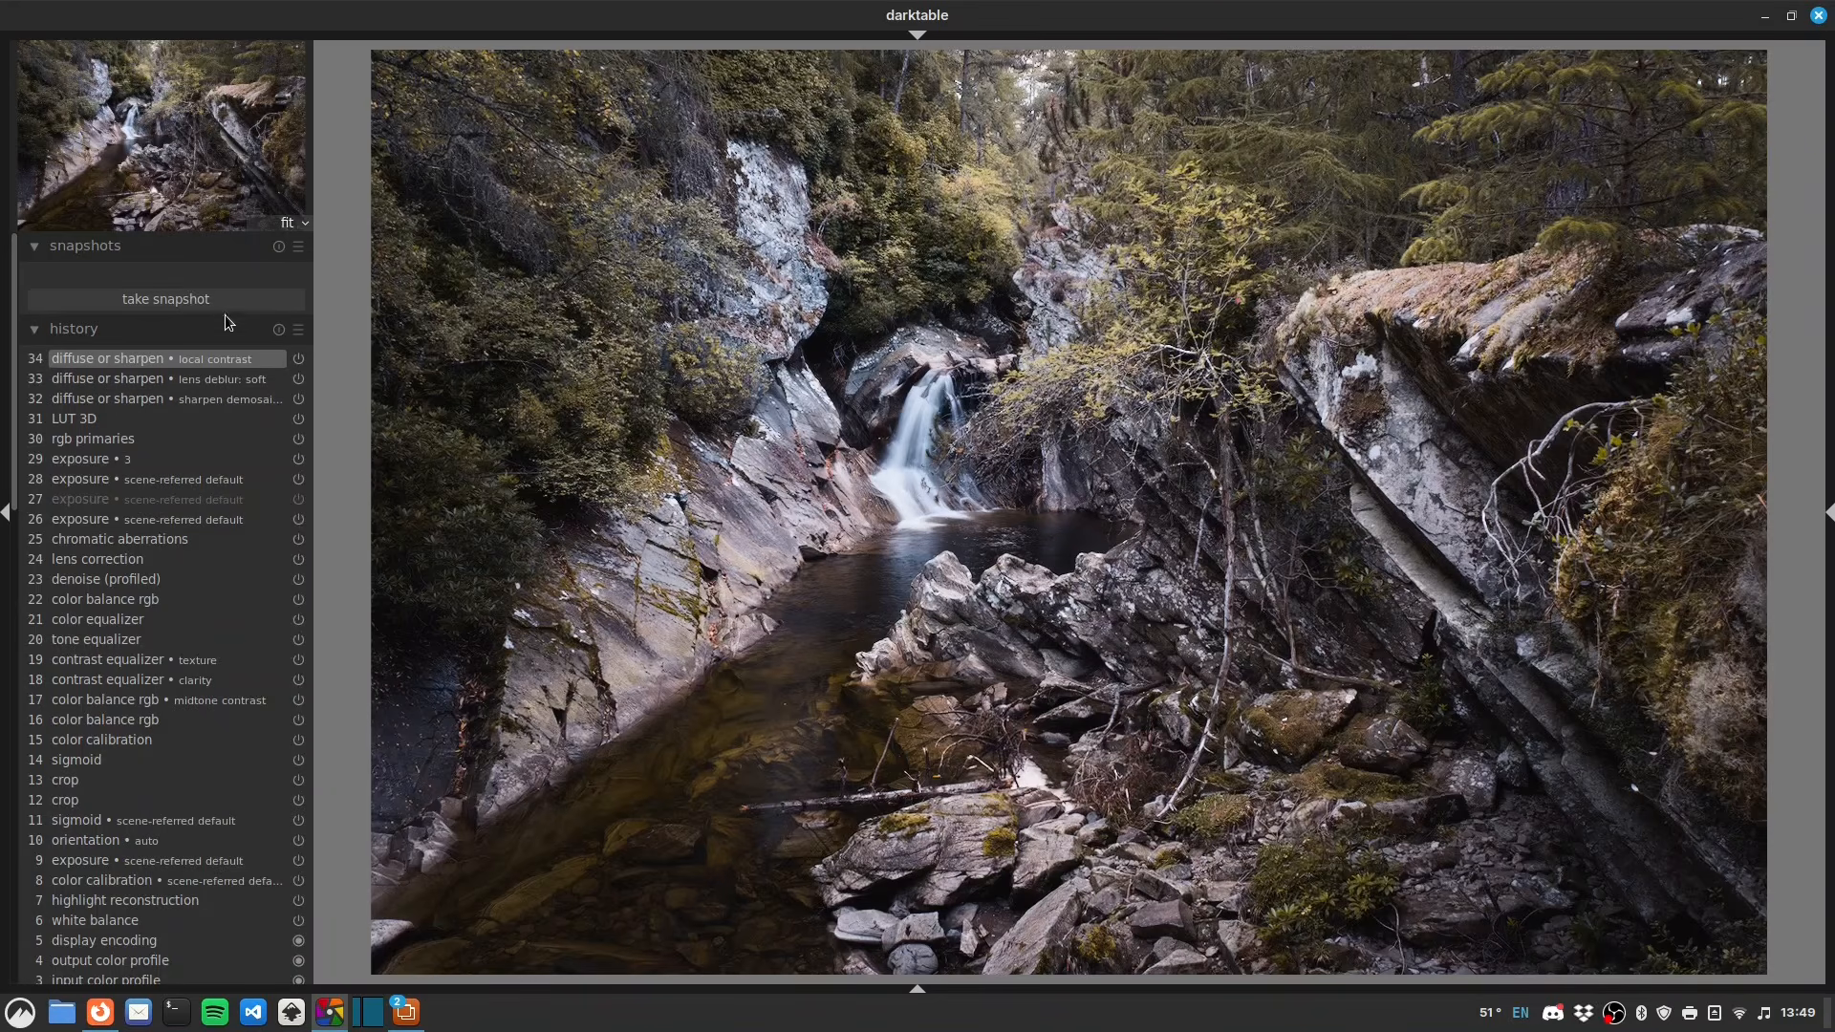
pyautogui.click(192, 304)
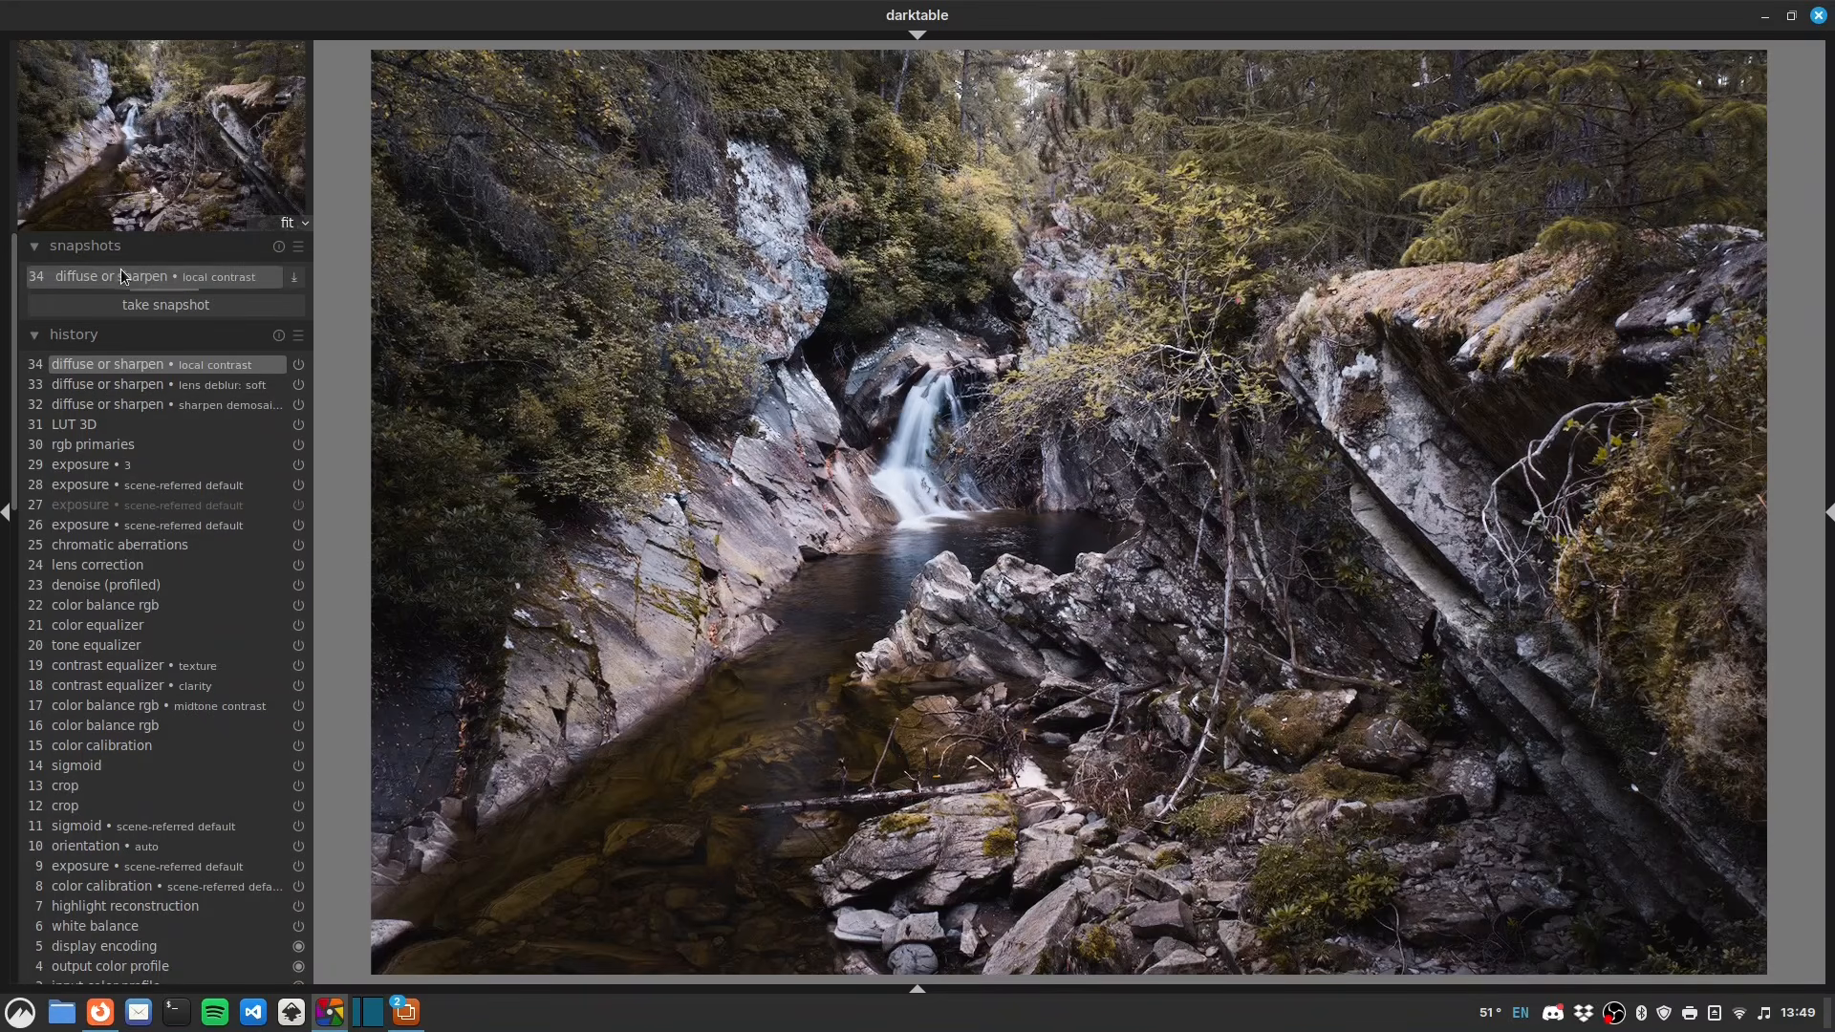
# - Return the image to the state of history step 13, crop
pyautogui.scroll(-6, 268, 611)
pyautogui.scroll(3, 268, 611)
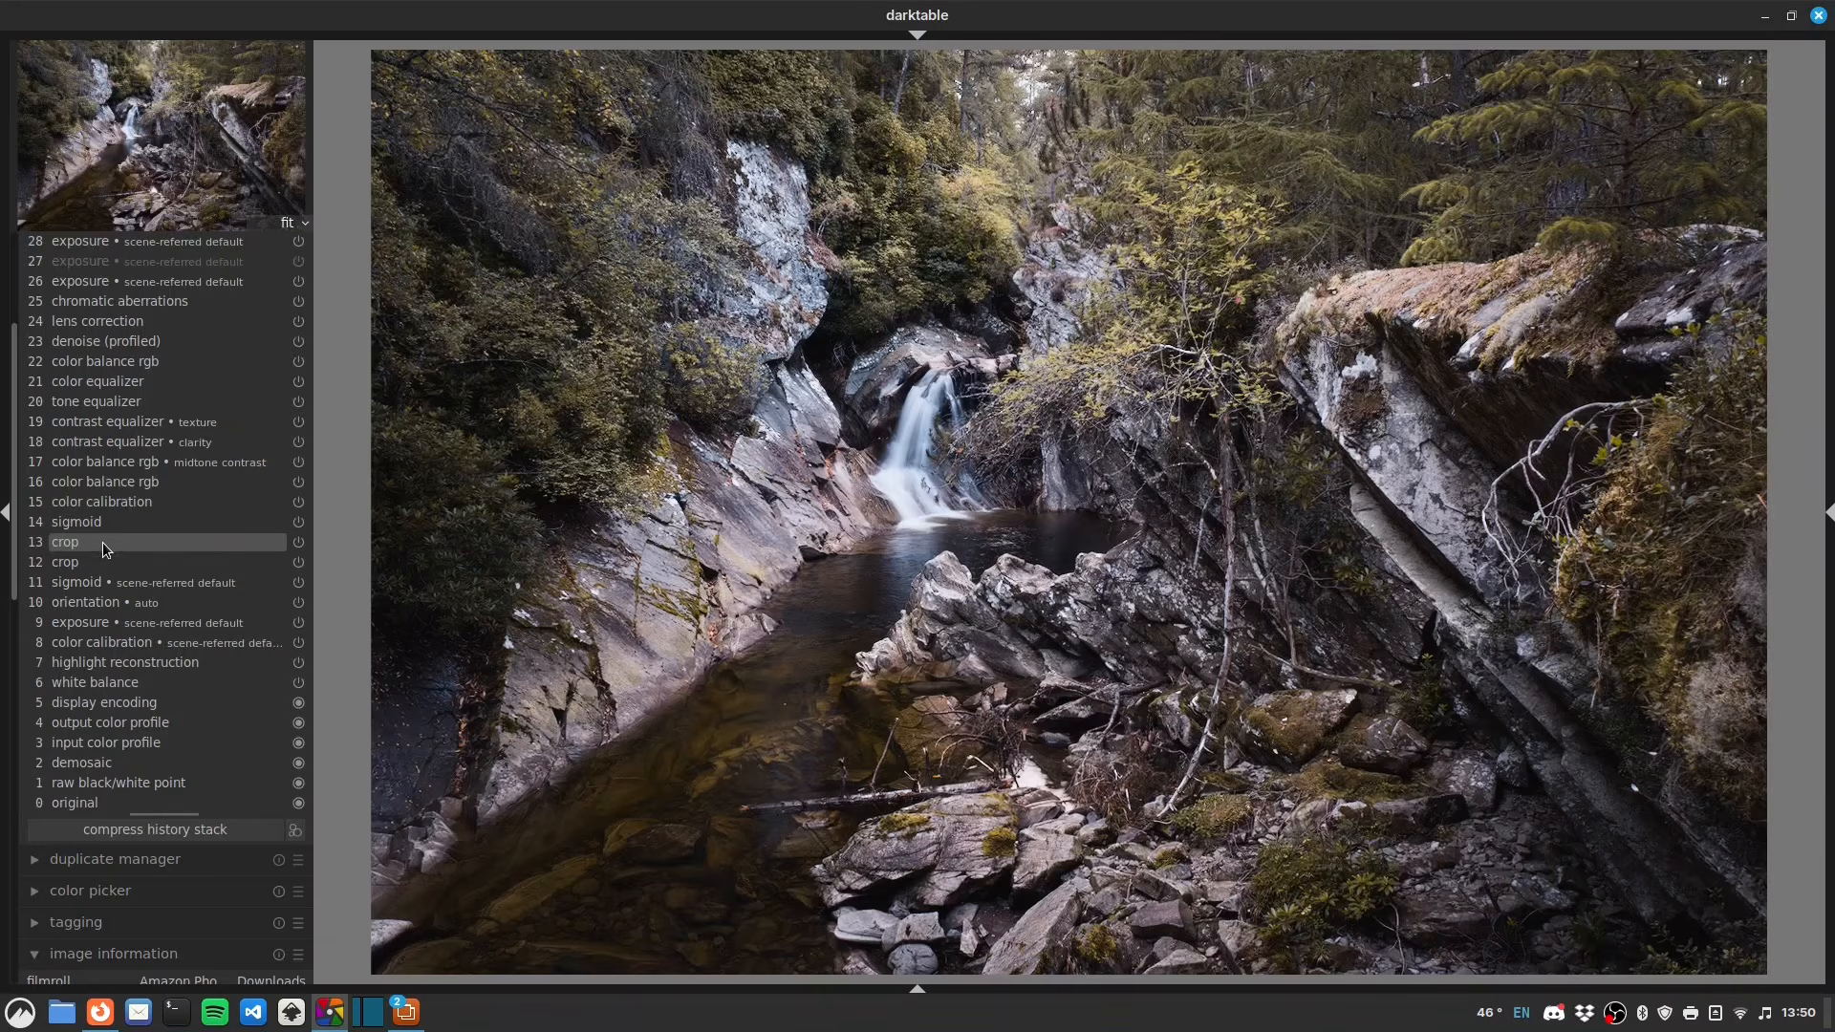
pyautogui.scroll(3, 103, 548)
pyautogui.click(88, 688)
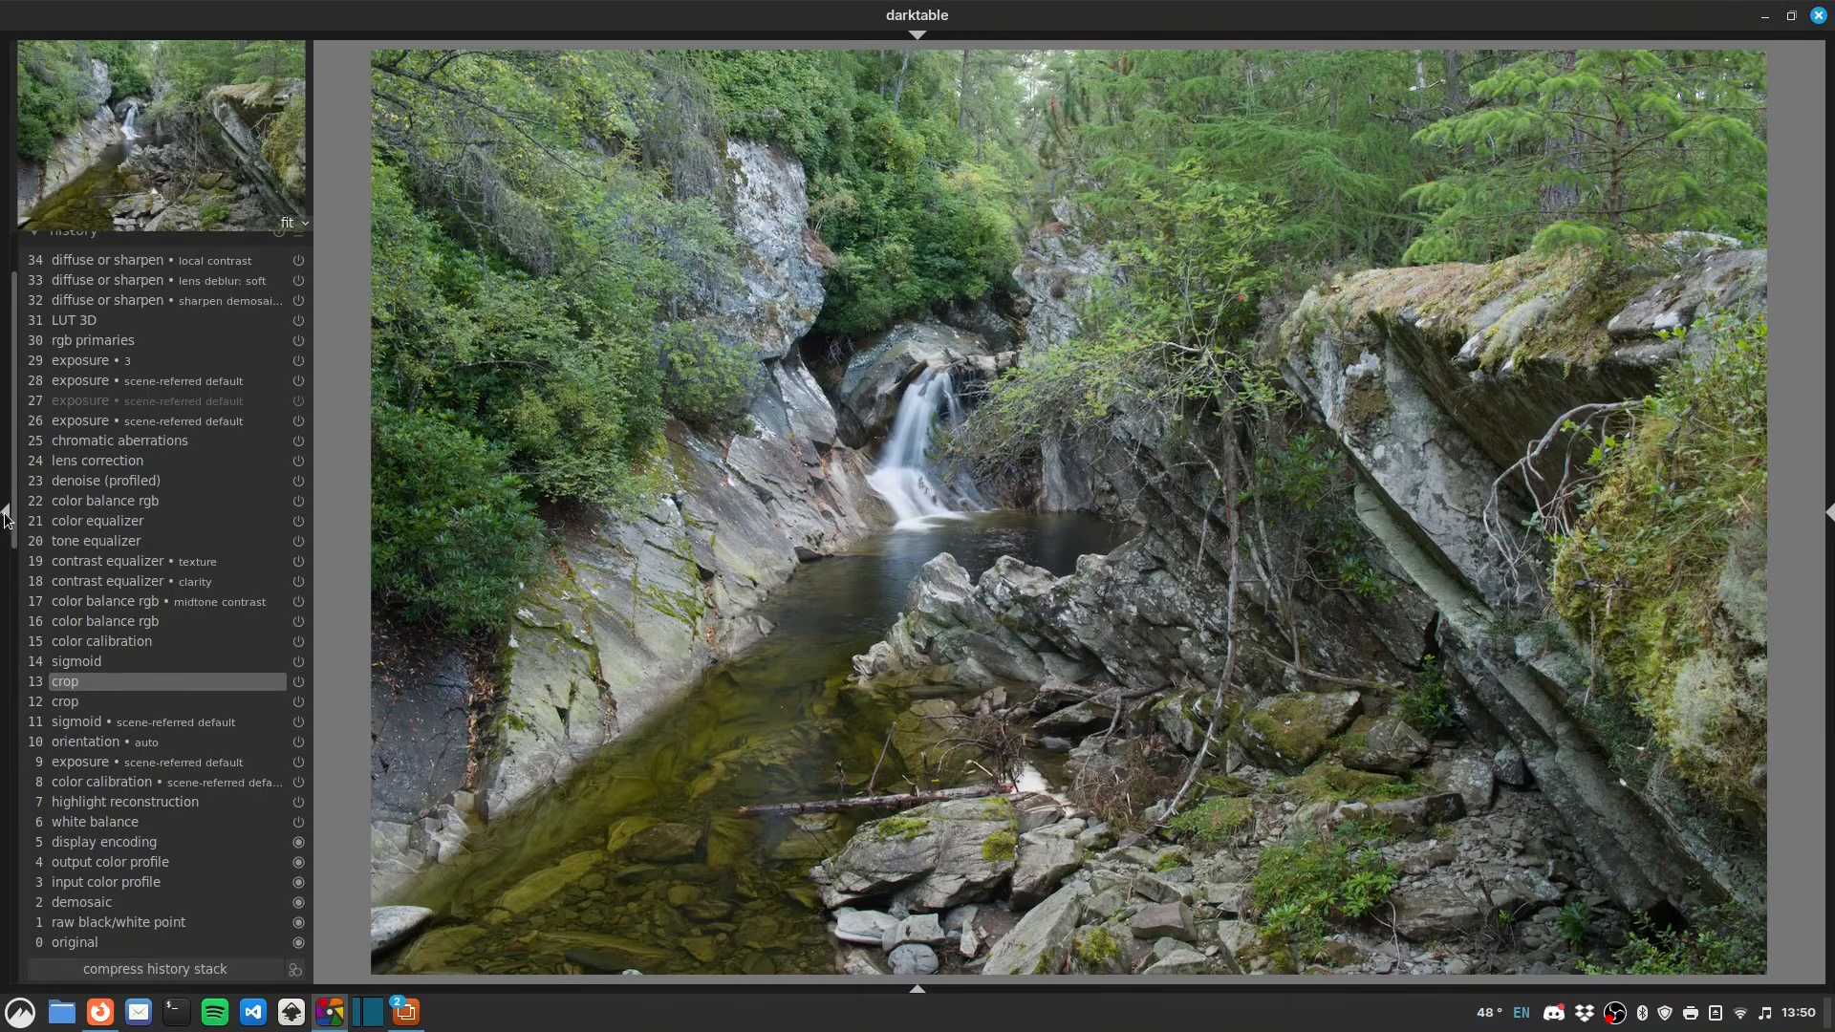
# - Compare the cropped early state with the finished snapshot by moving a vertical and a horizontal split line across the image
pyautogui.scroll(2, 11, 517)
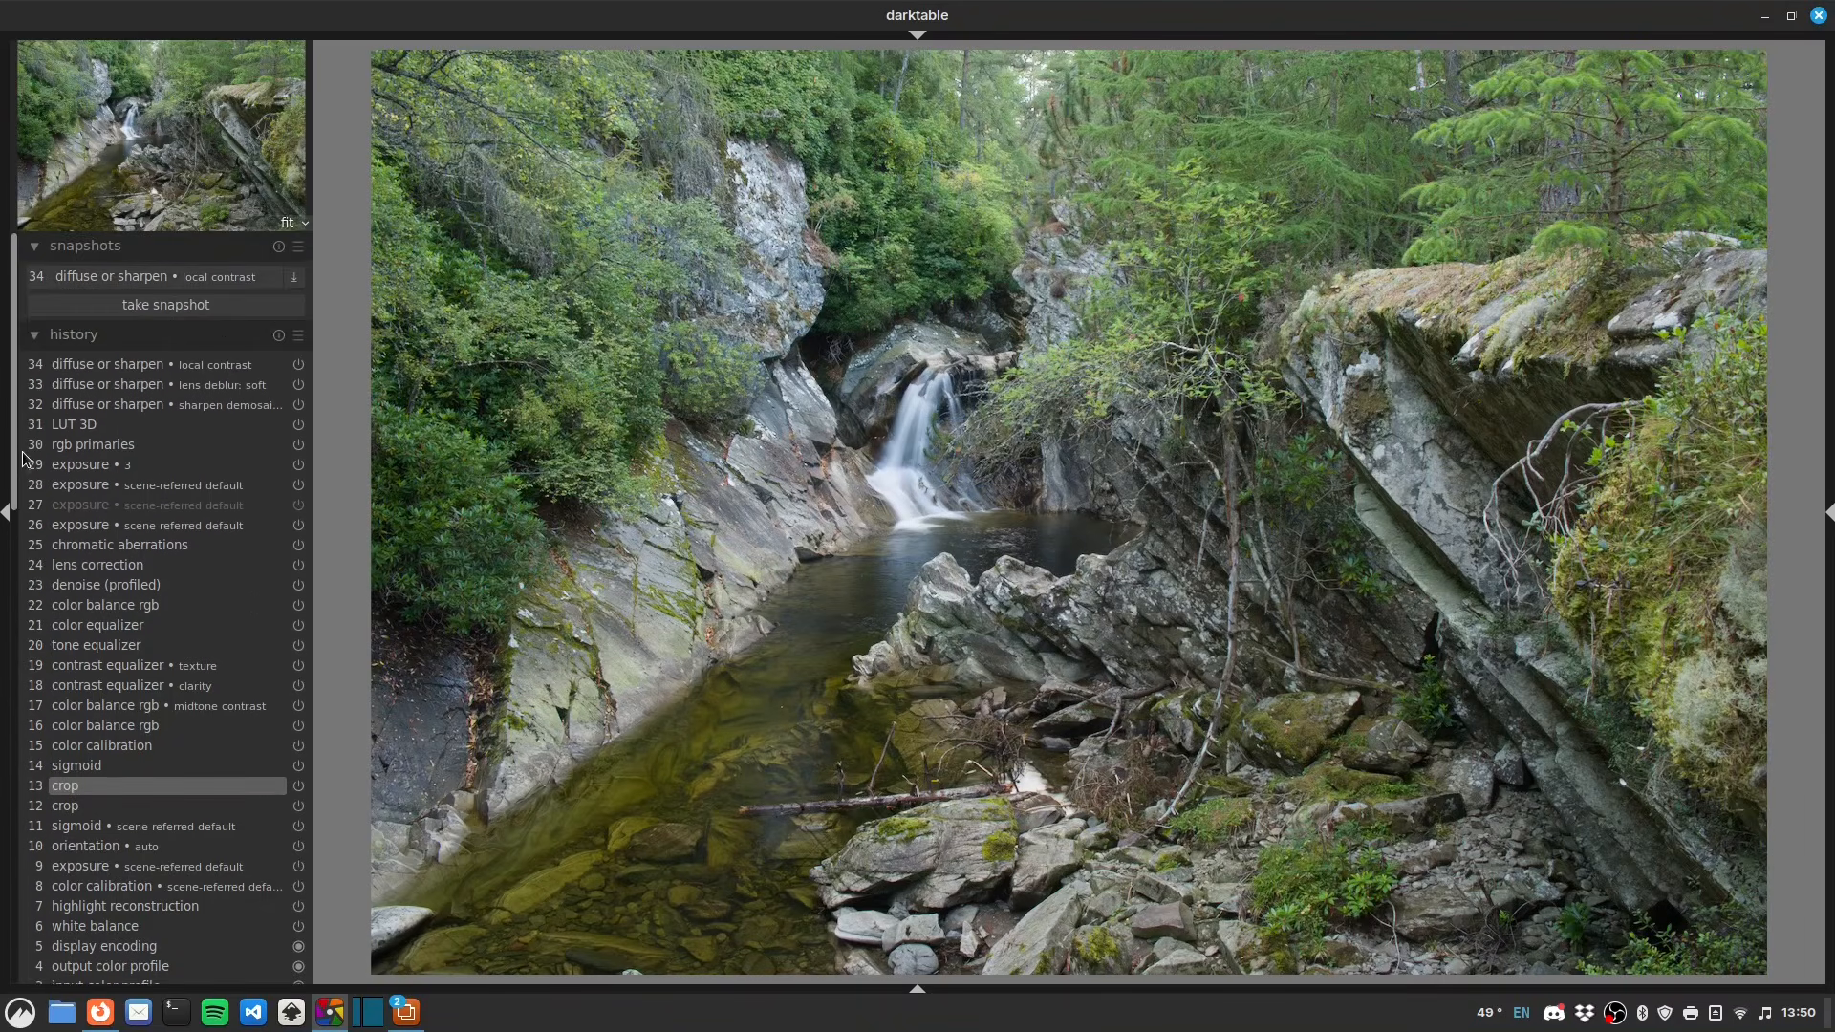
pyautogui.click(120, 277)
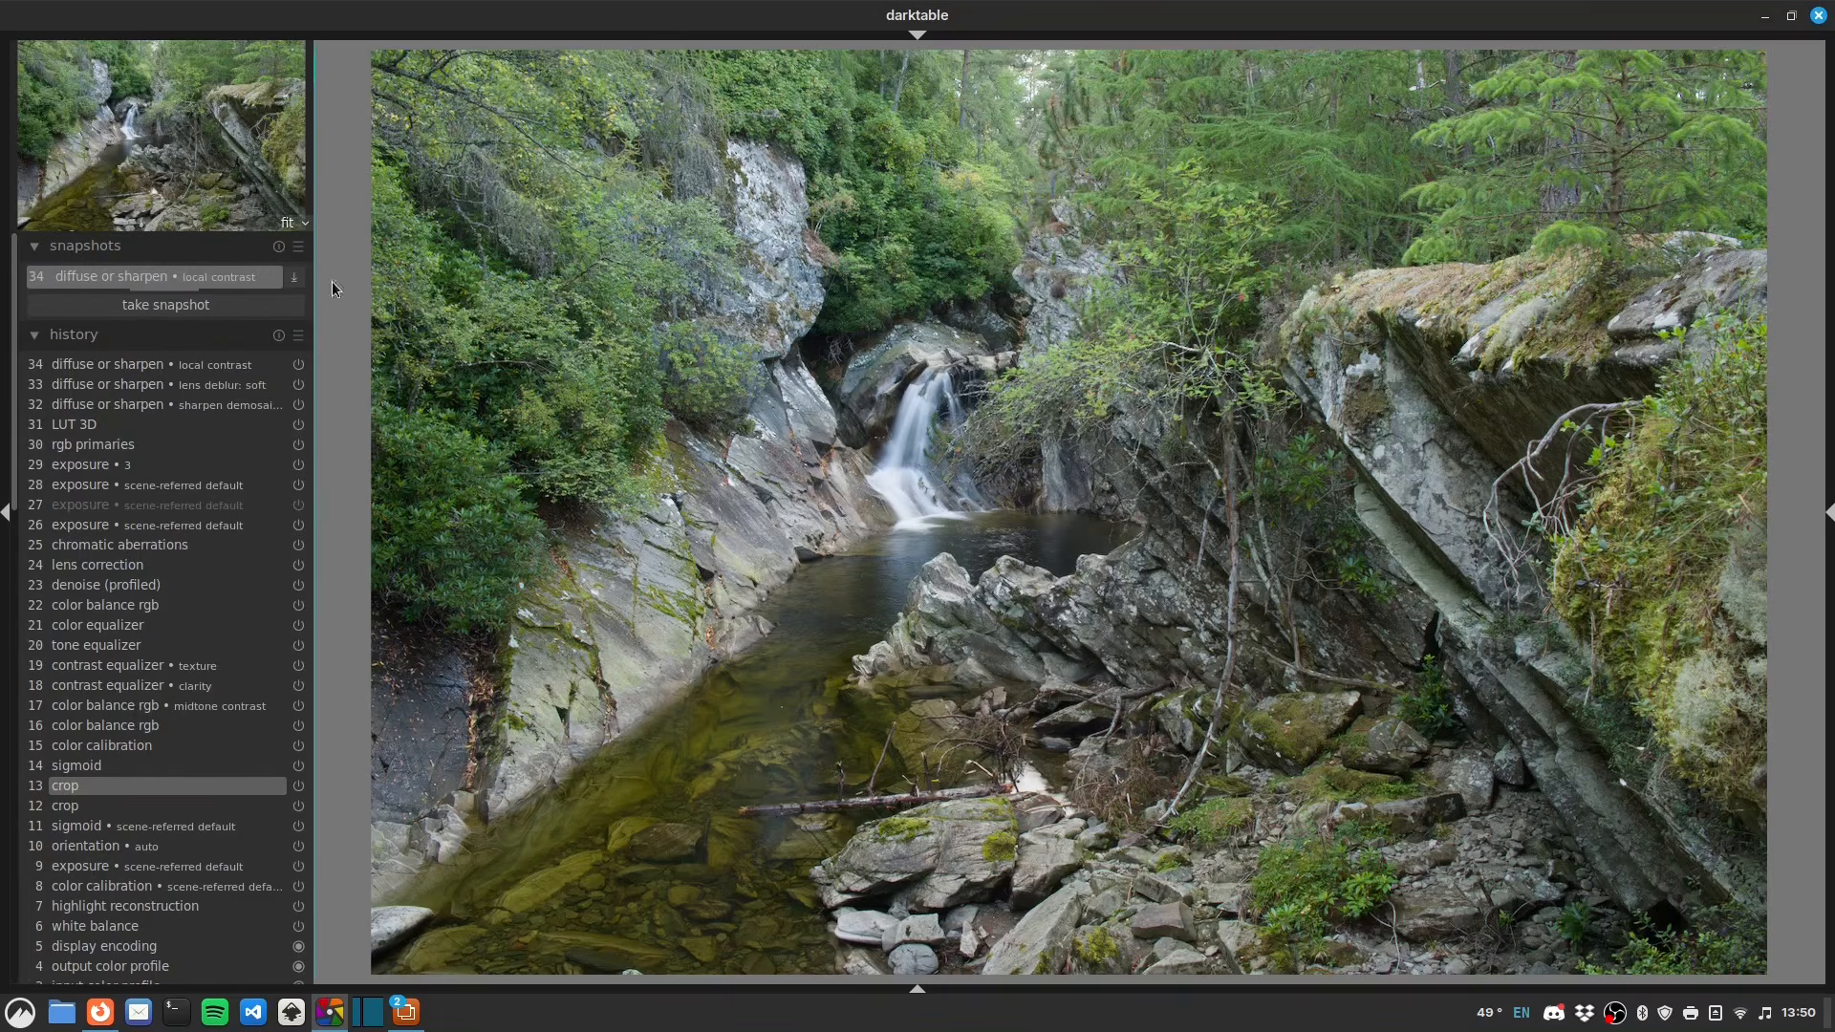
pyautogui.click(6, 516)
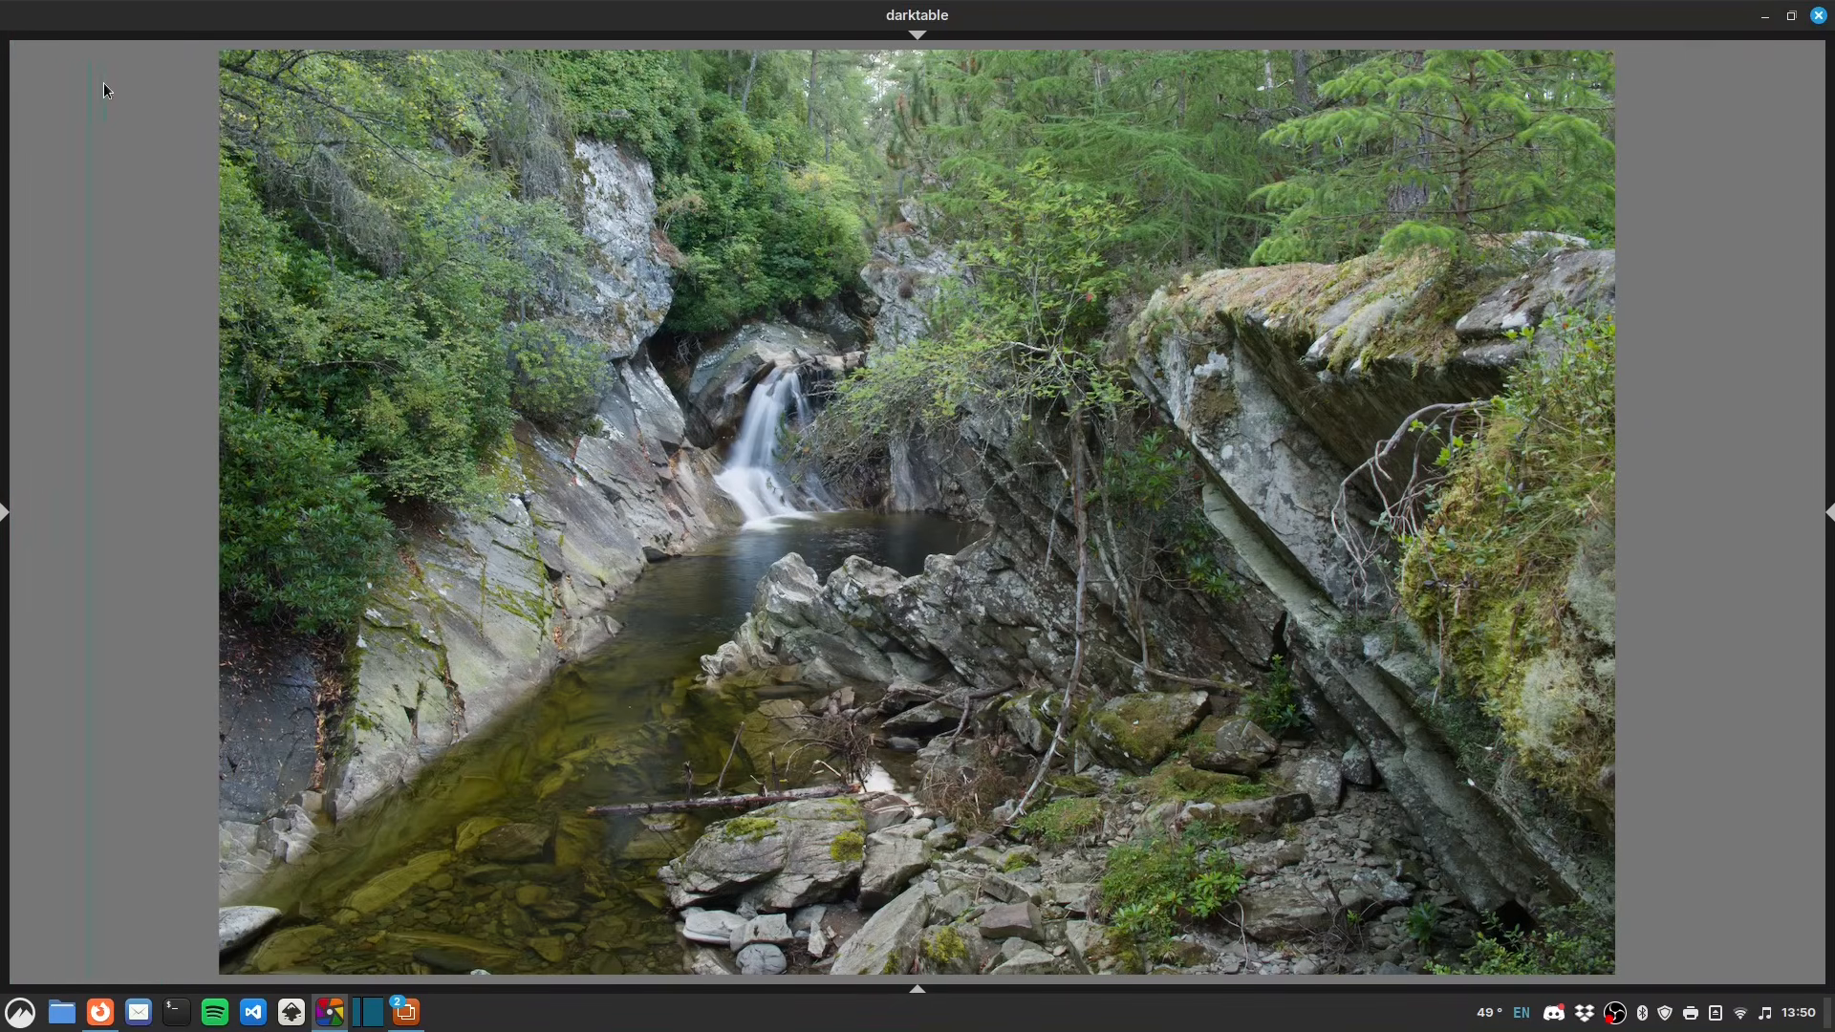
pyautogui.moveTo(189, 97); pyautogui.dragTo(164, 581)
pyautogui.moveTo(308, 586); pyautogui.dragTo(187, 597)
pyautogui.click(152, 512)
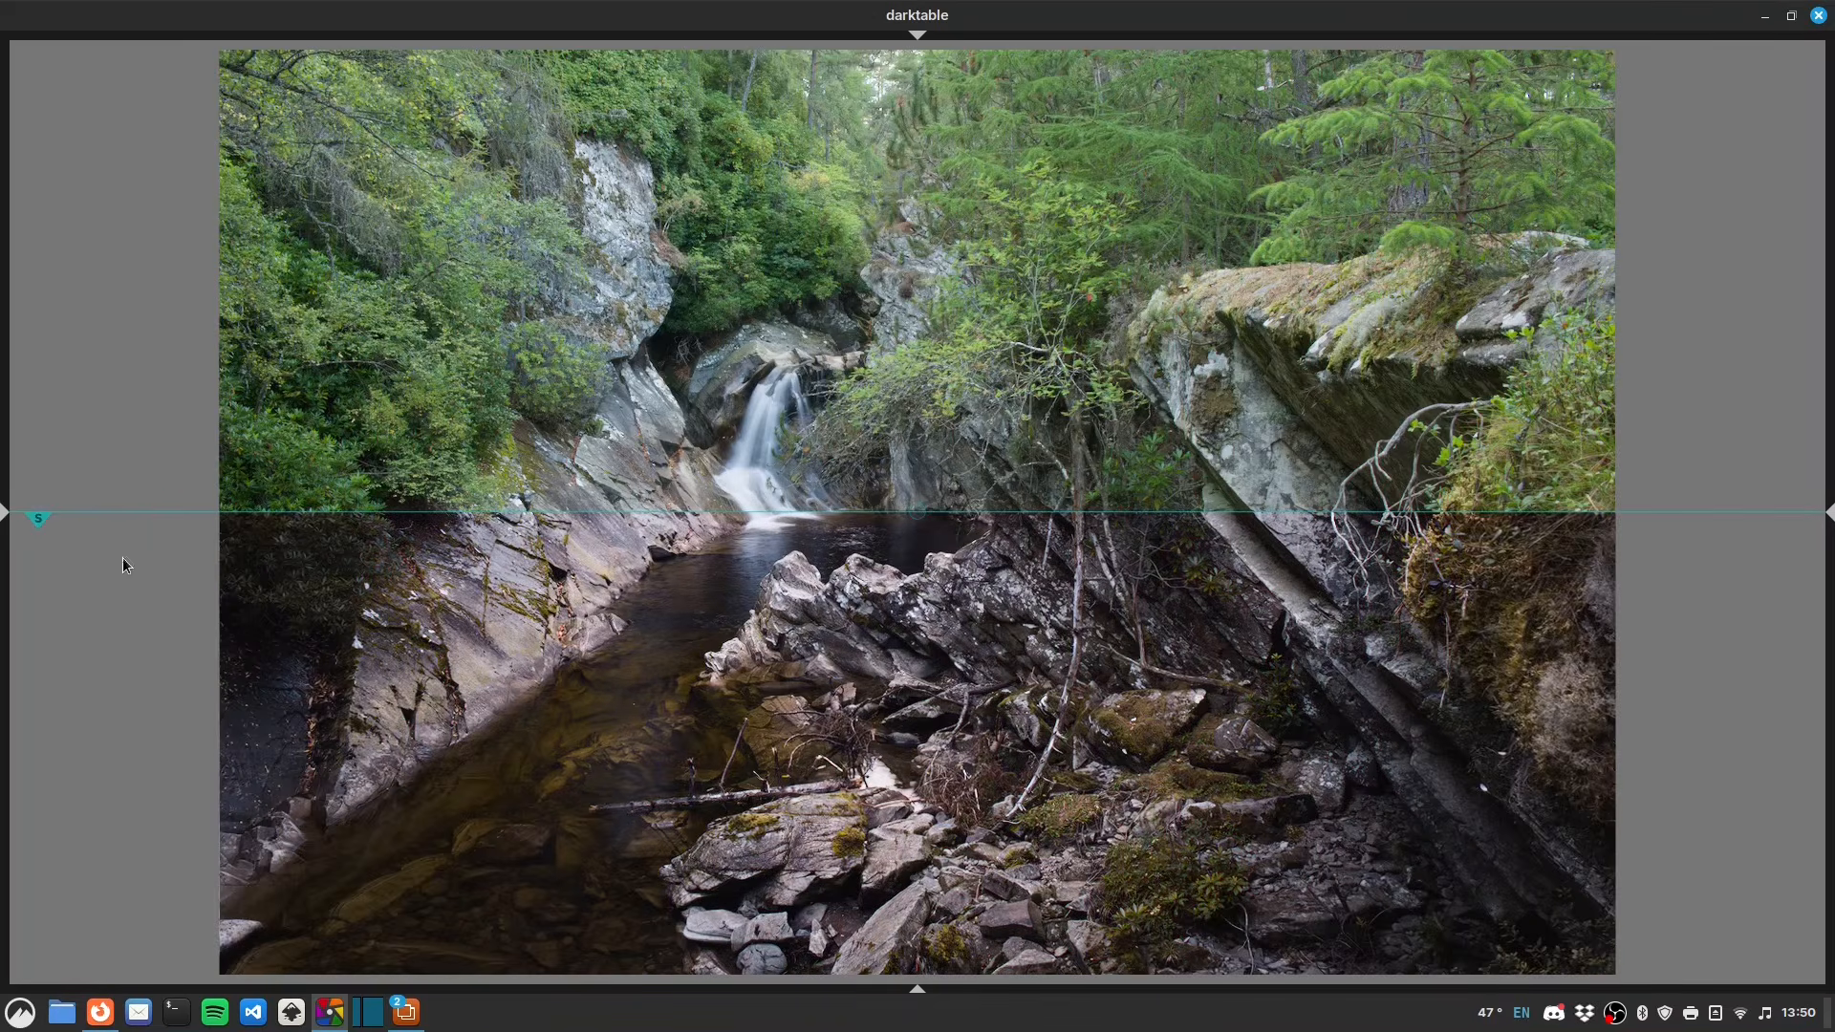
pyautogui.moveTo(32, 516); pyautogui.dragTo(48, 889)
pyautogui.moveTo(50, 793); pyautogui.dragTo(62, 41)
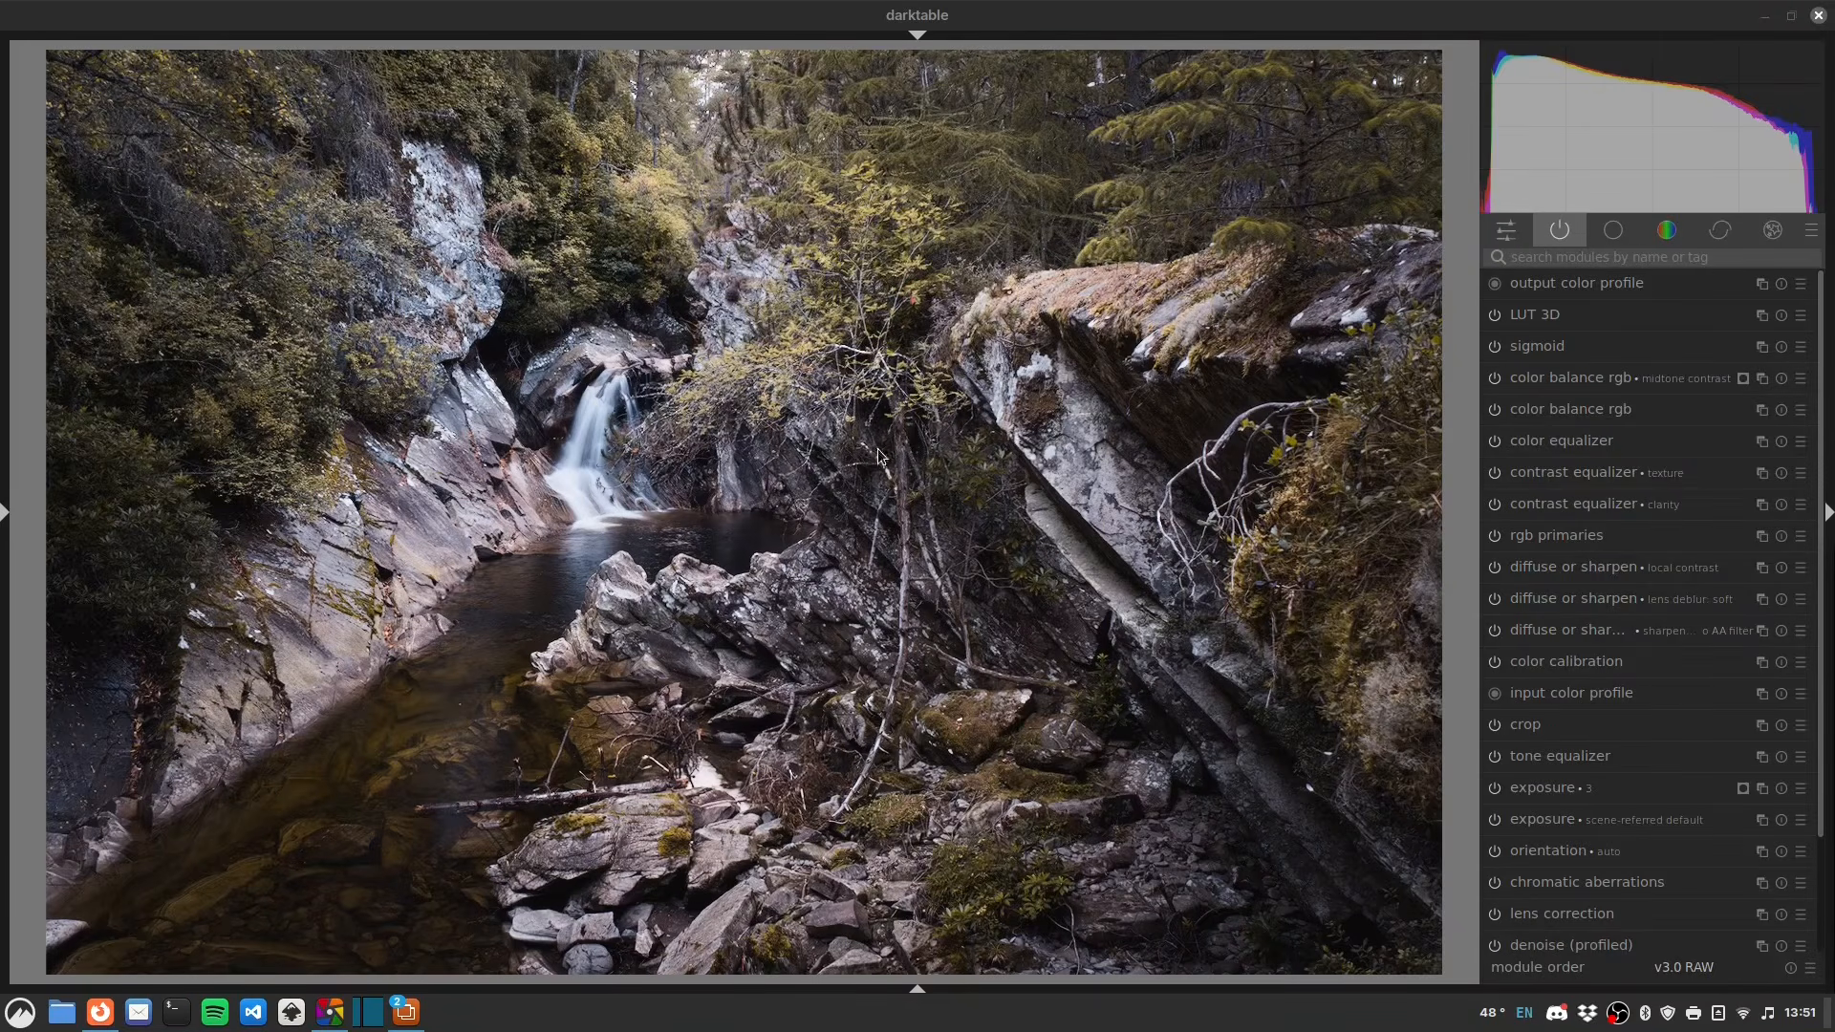
# - Find the framing module, switch it on and expand its settings
pyautogui.click(1530, 257)
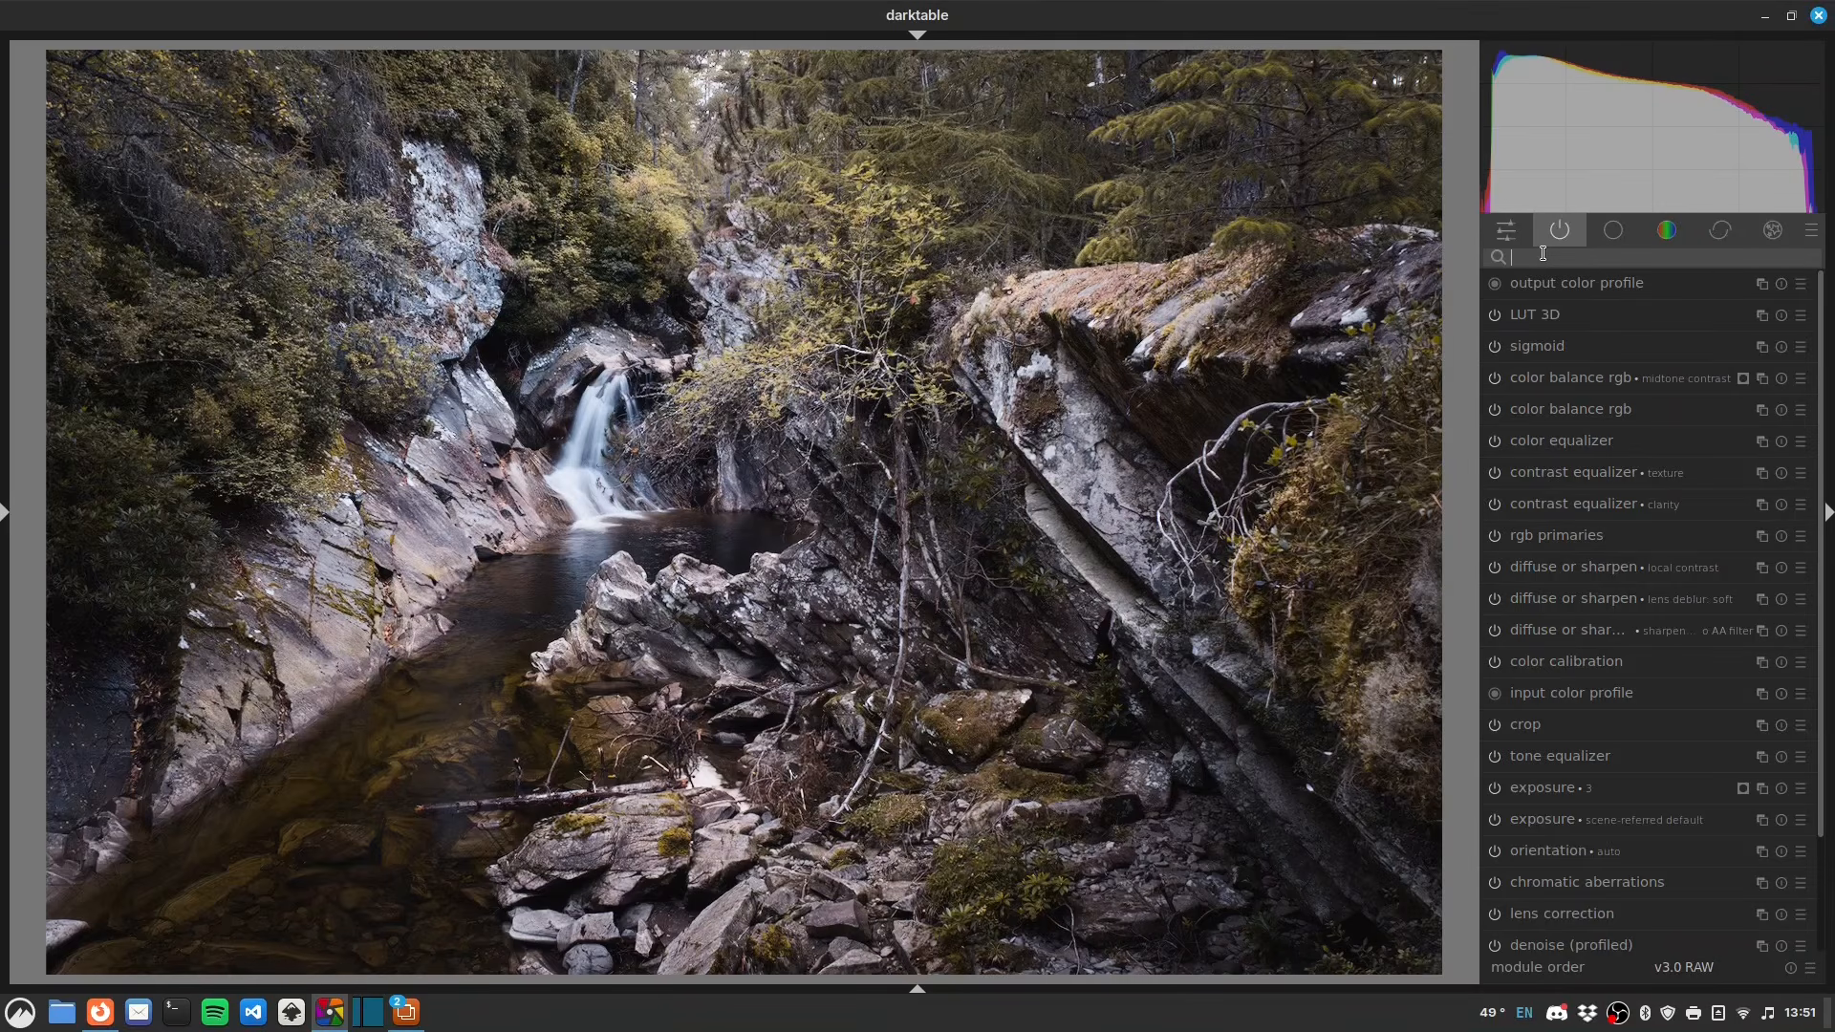
pyautogui.write('frami')
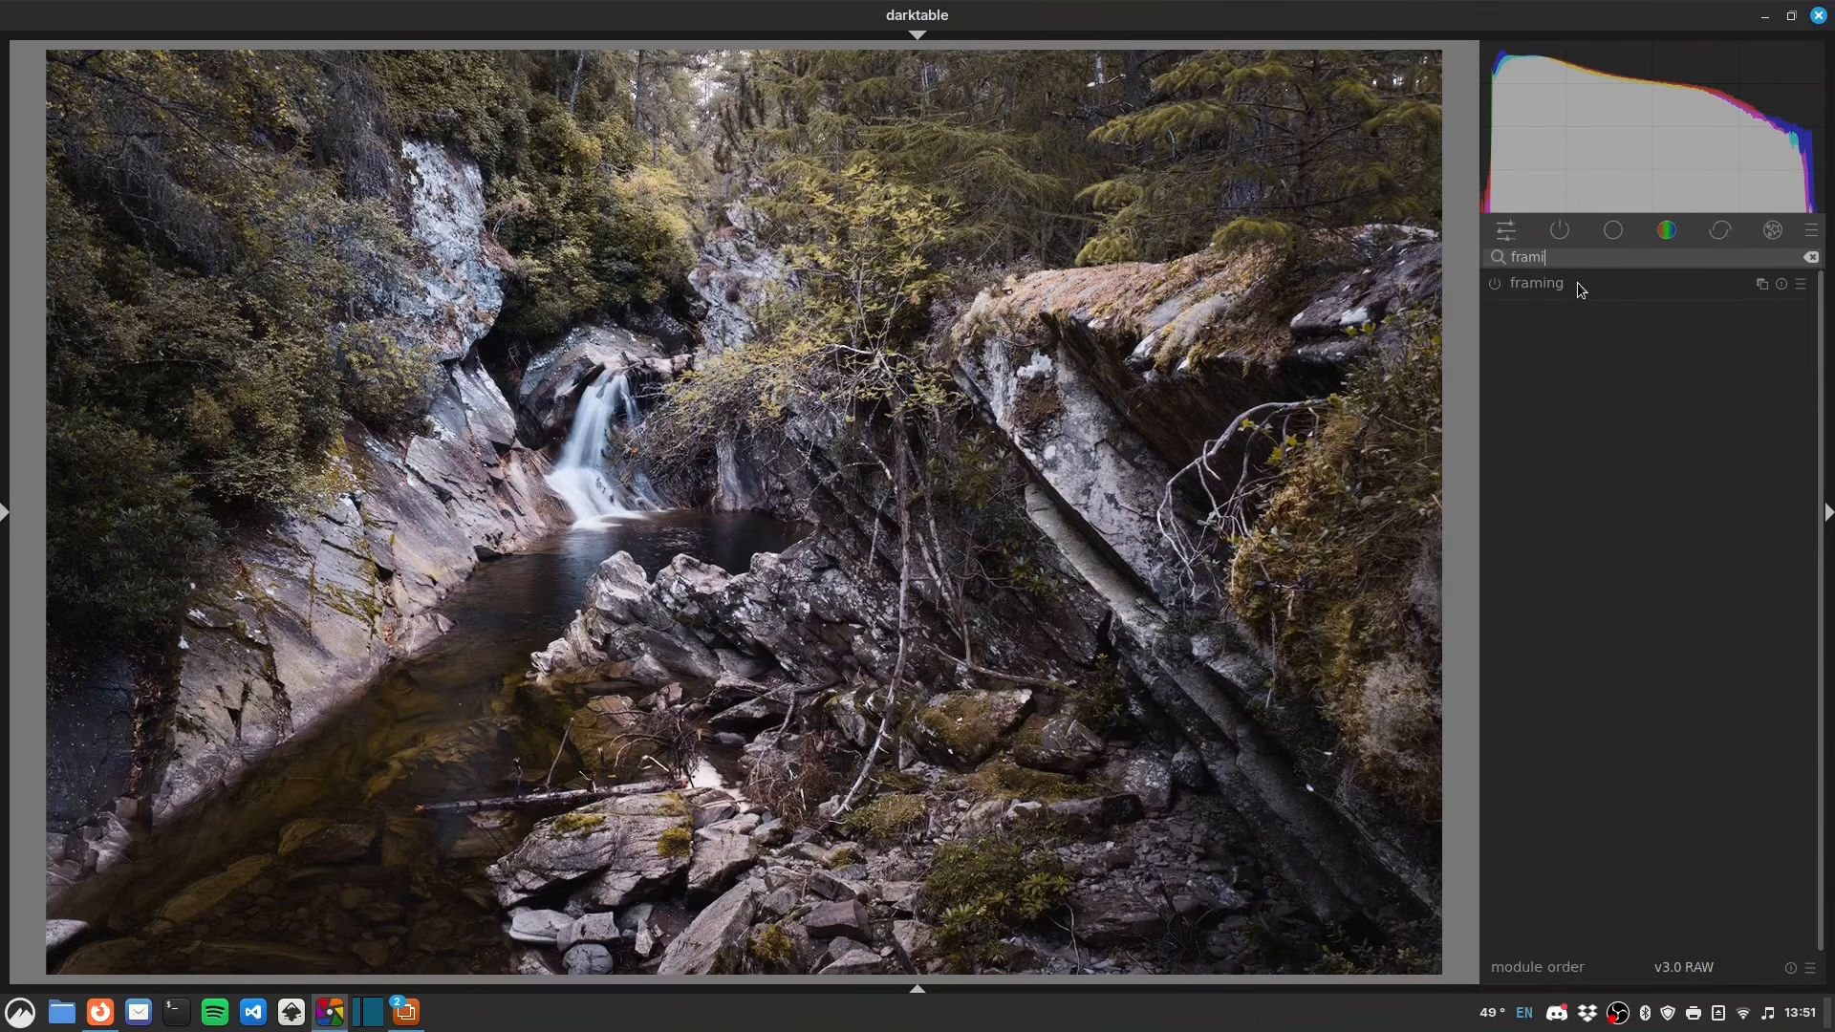
pyautogui.click(1494, 283)
pyautogui.click(1571, 283)
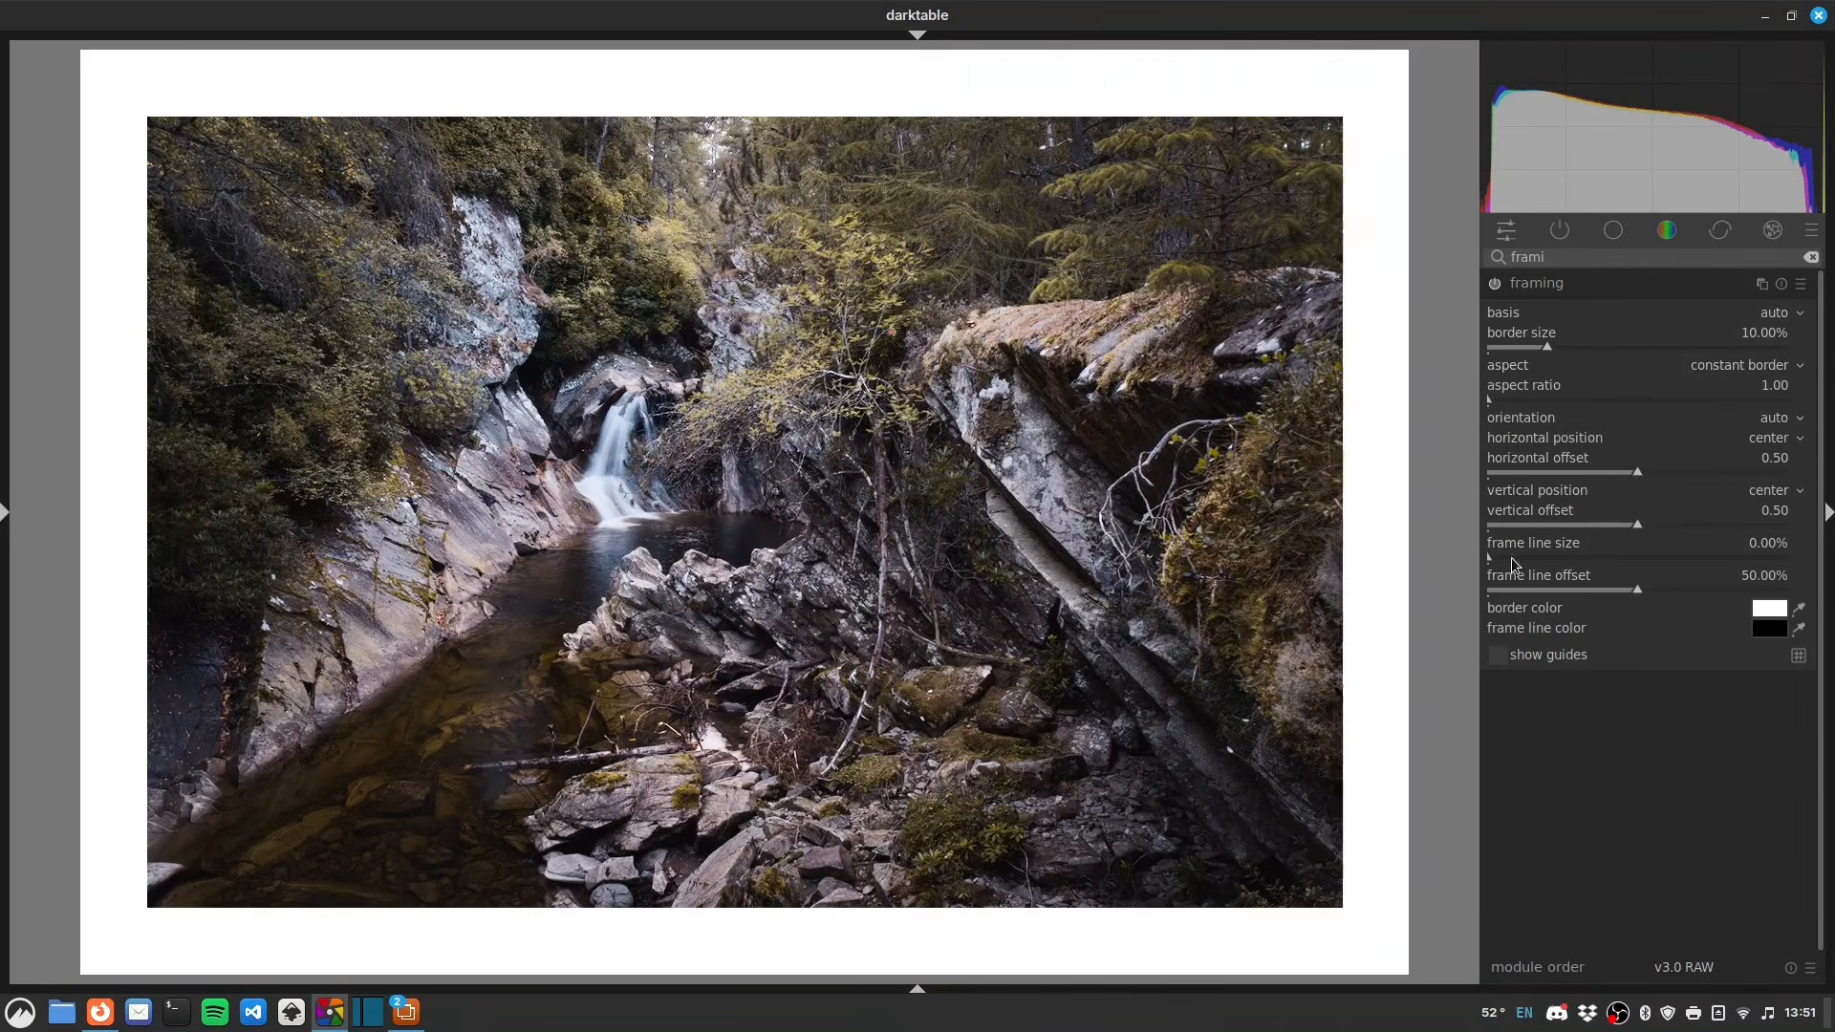
# - Apply the "5% white" framing preset and look through the available framing presets
pyautogui.rightClick(1605, 284)
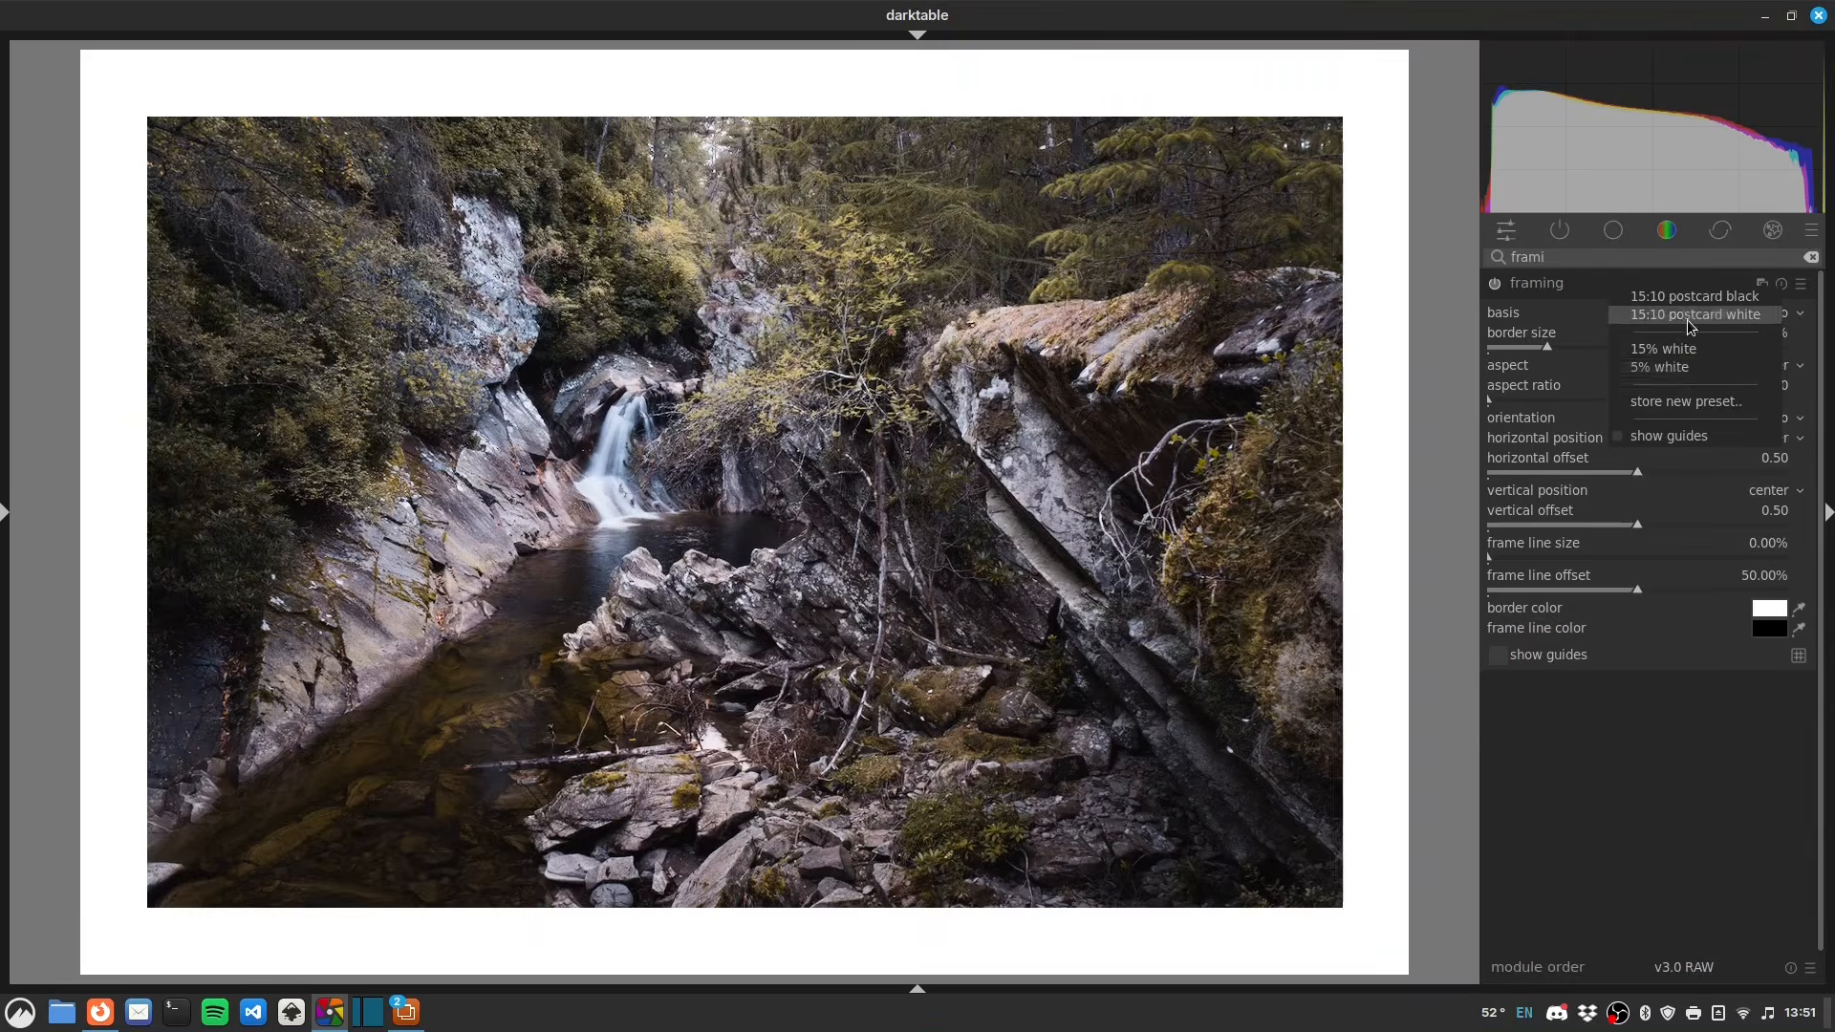
pyautogui.click(1705, 371)
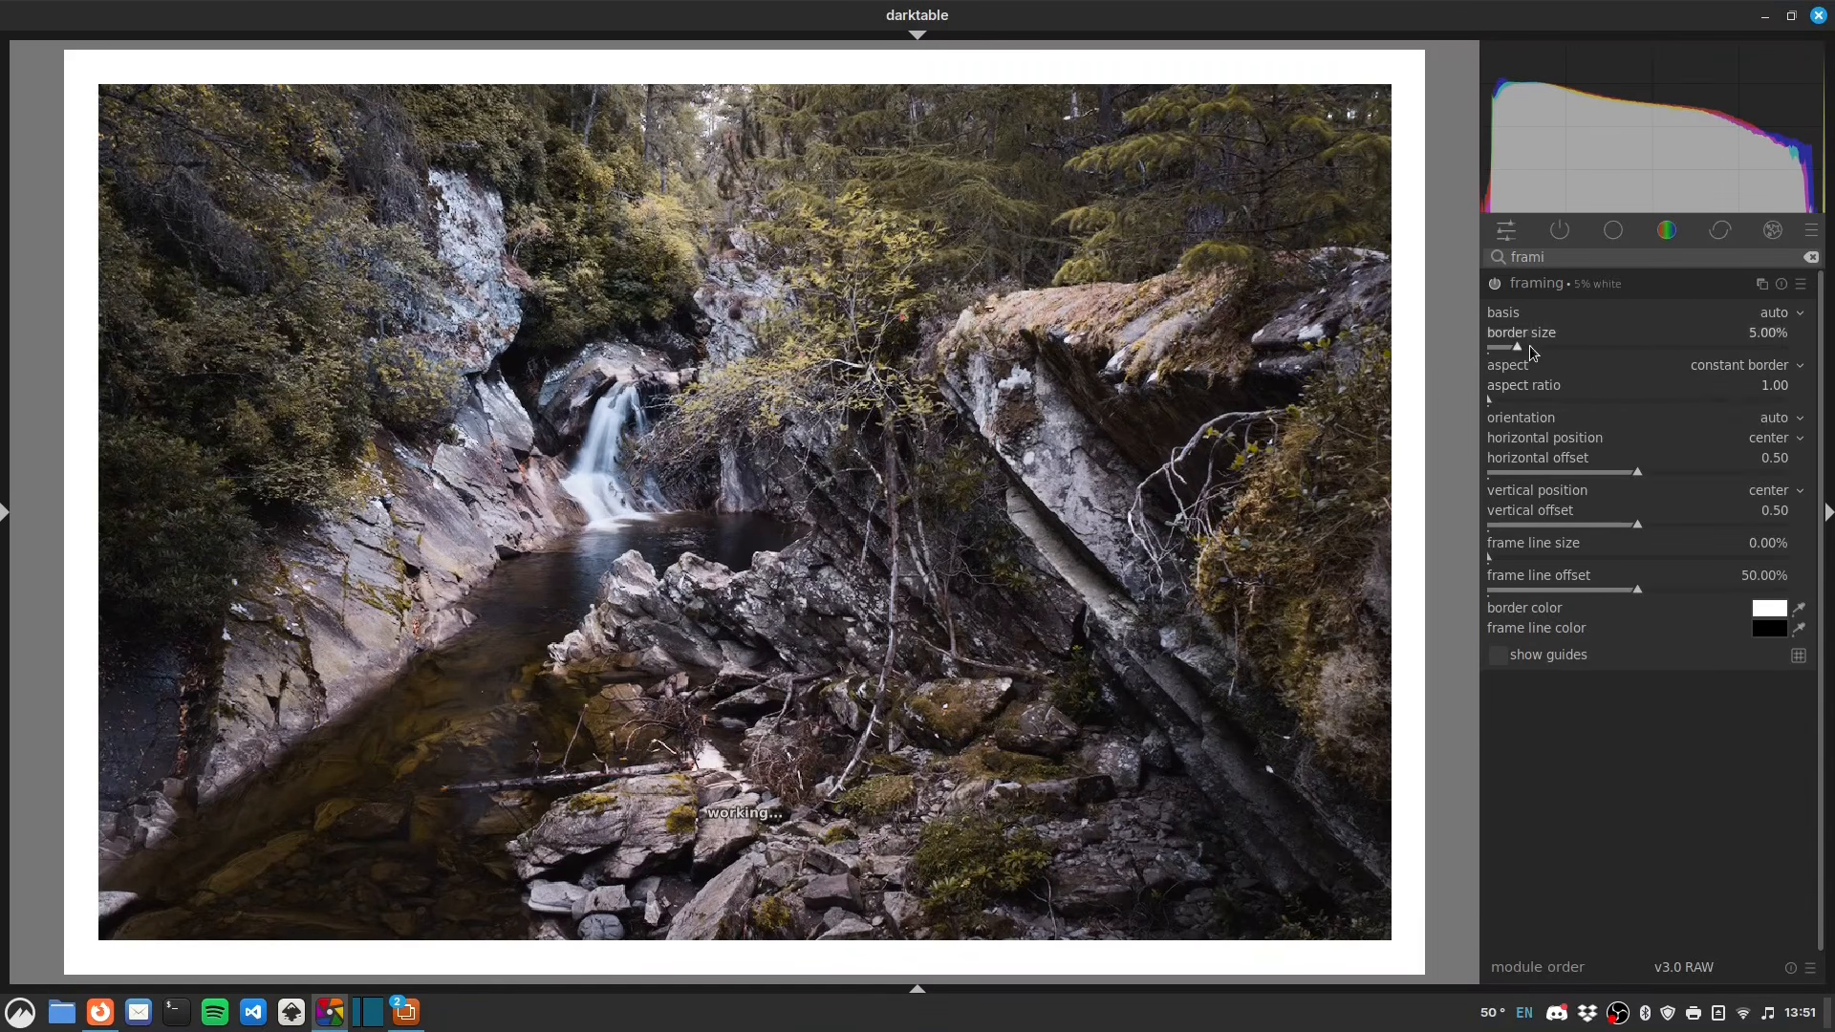
pyautogui.click(1805, 290)
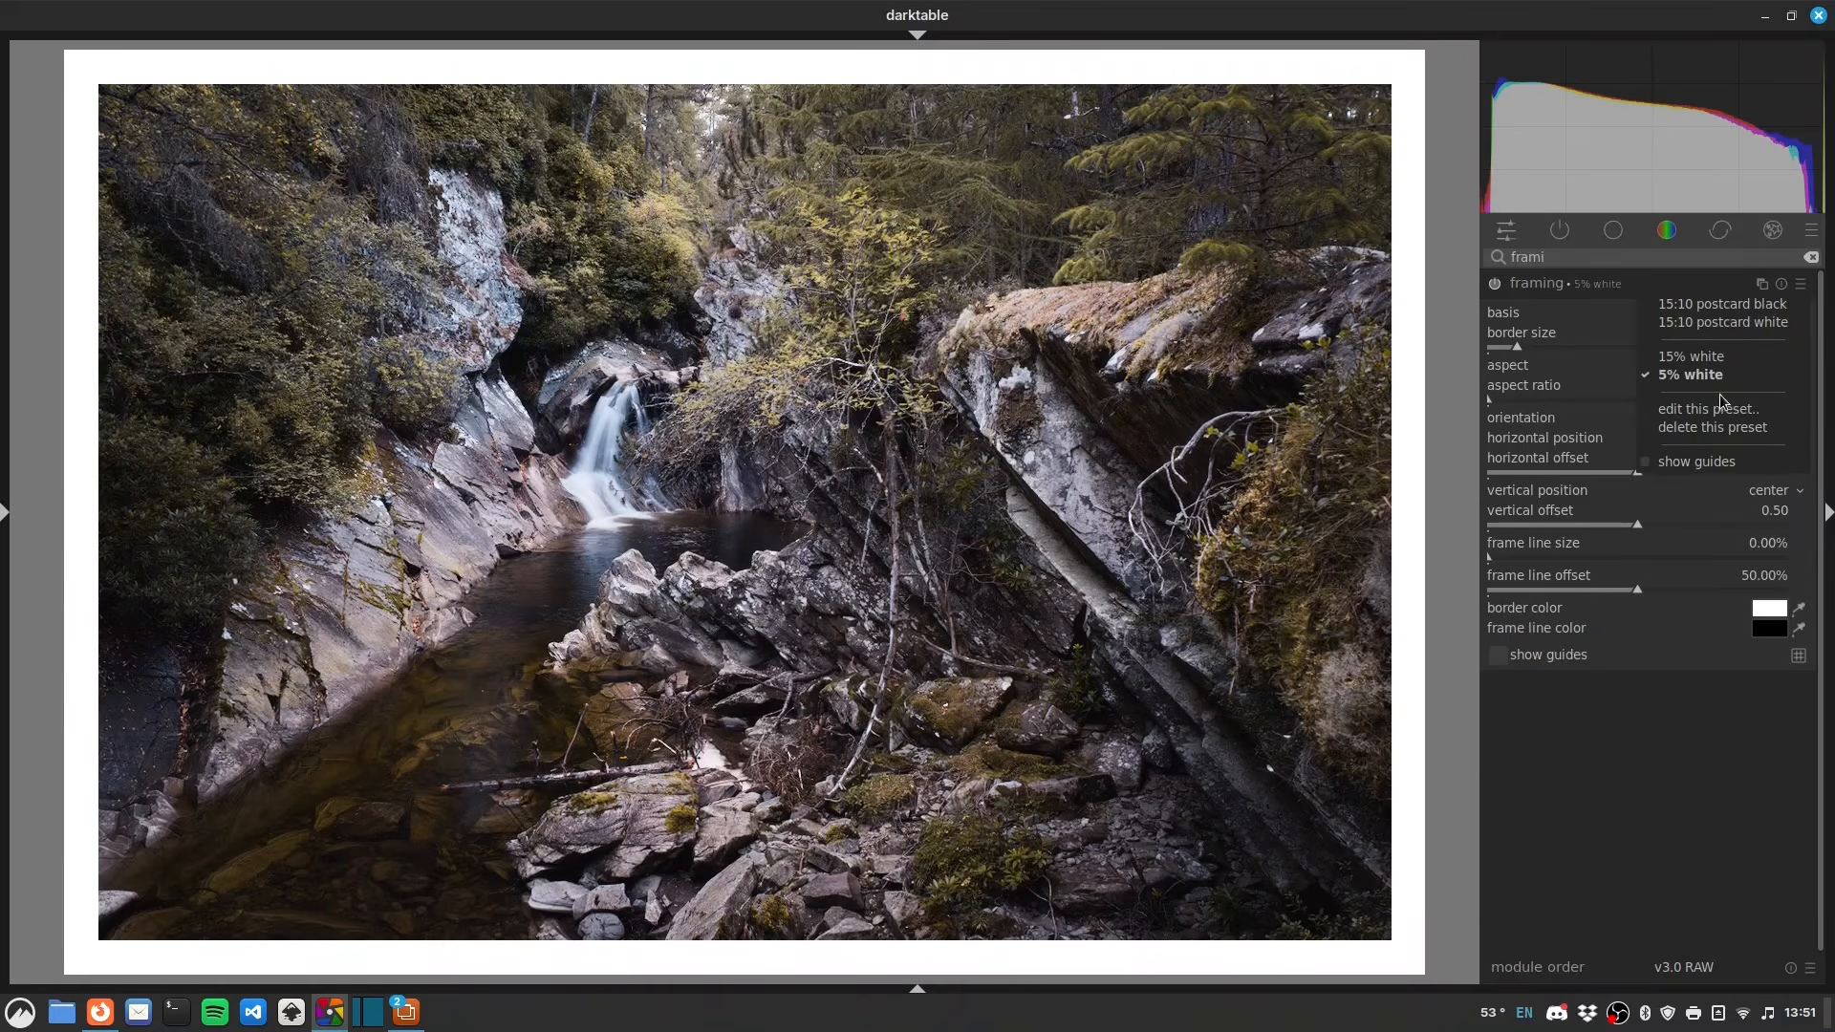
pyautogui.click(1611, 289)
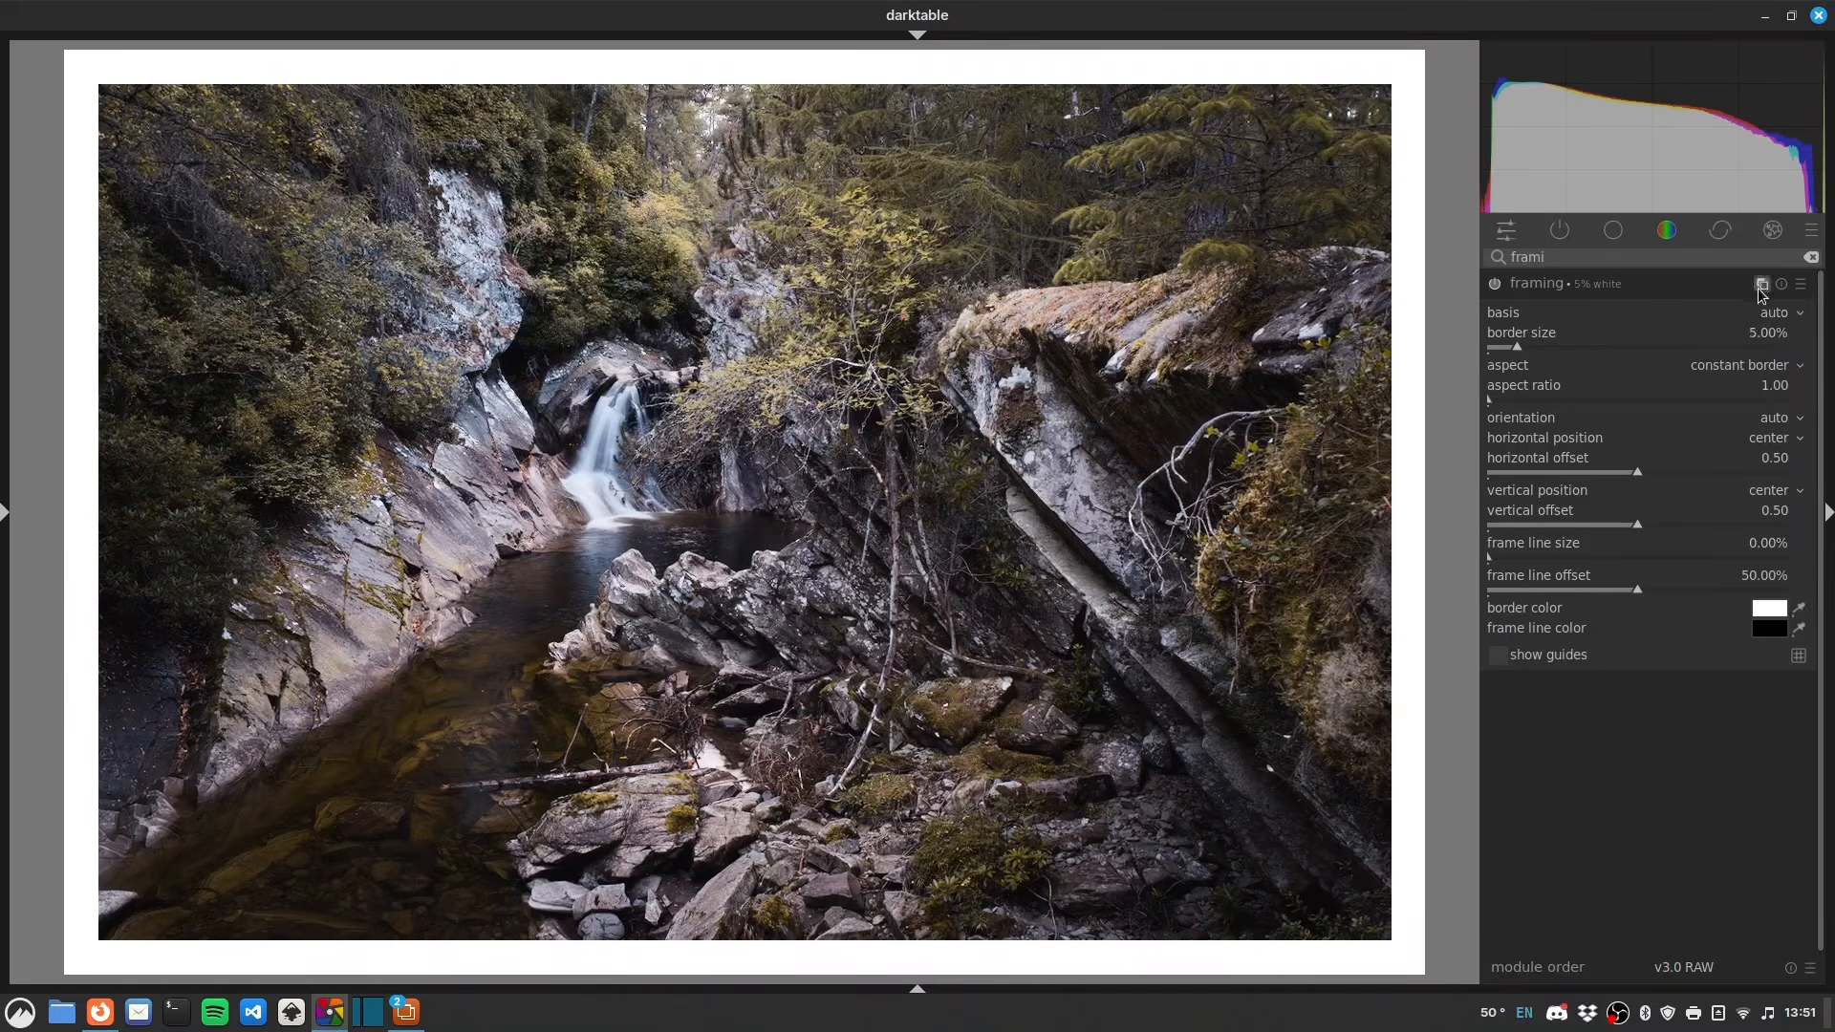
# - Reset the framing settings and set the border size to 7%
pyautogui.click(1779, 285)
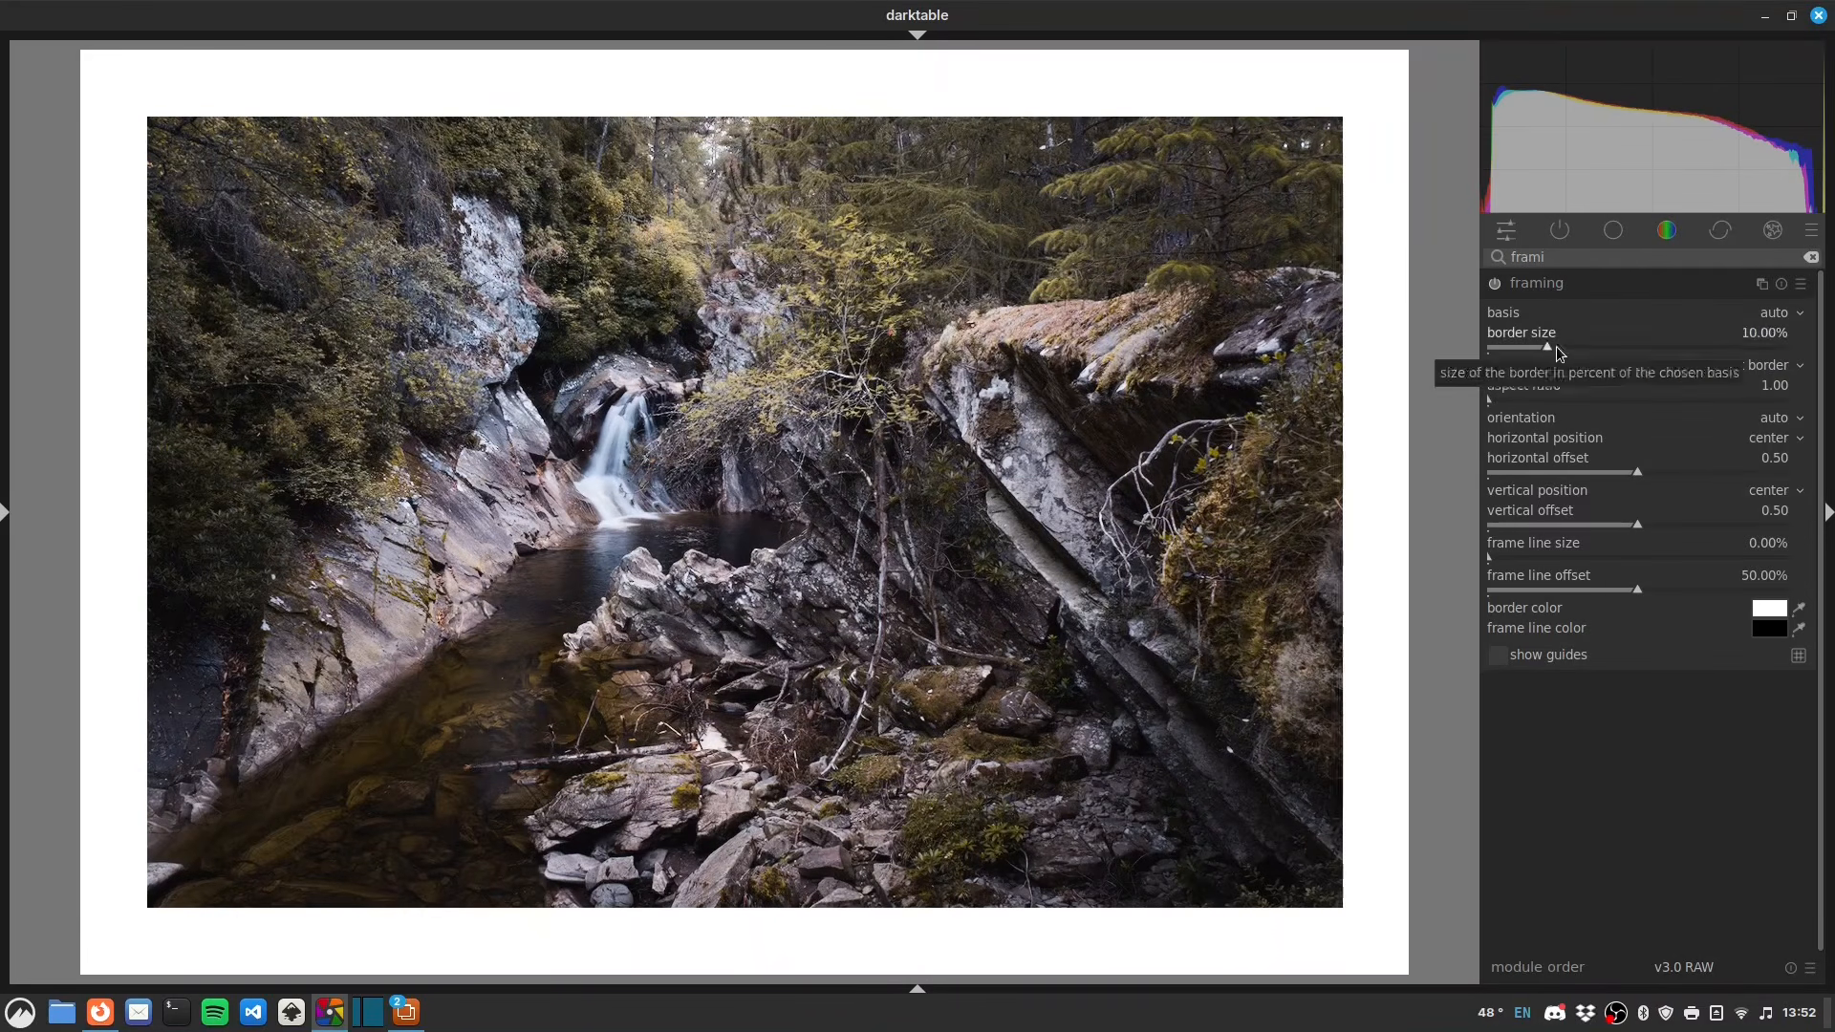
pyautogui.moveTo(1555, 346); pyautogui.dragTo(1532, 345)
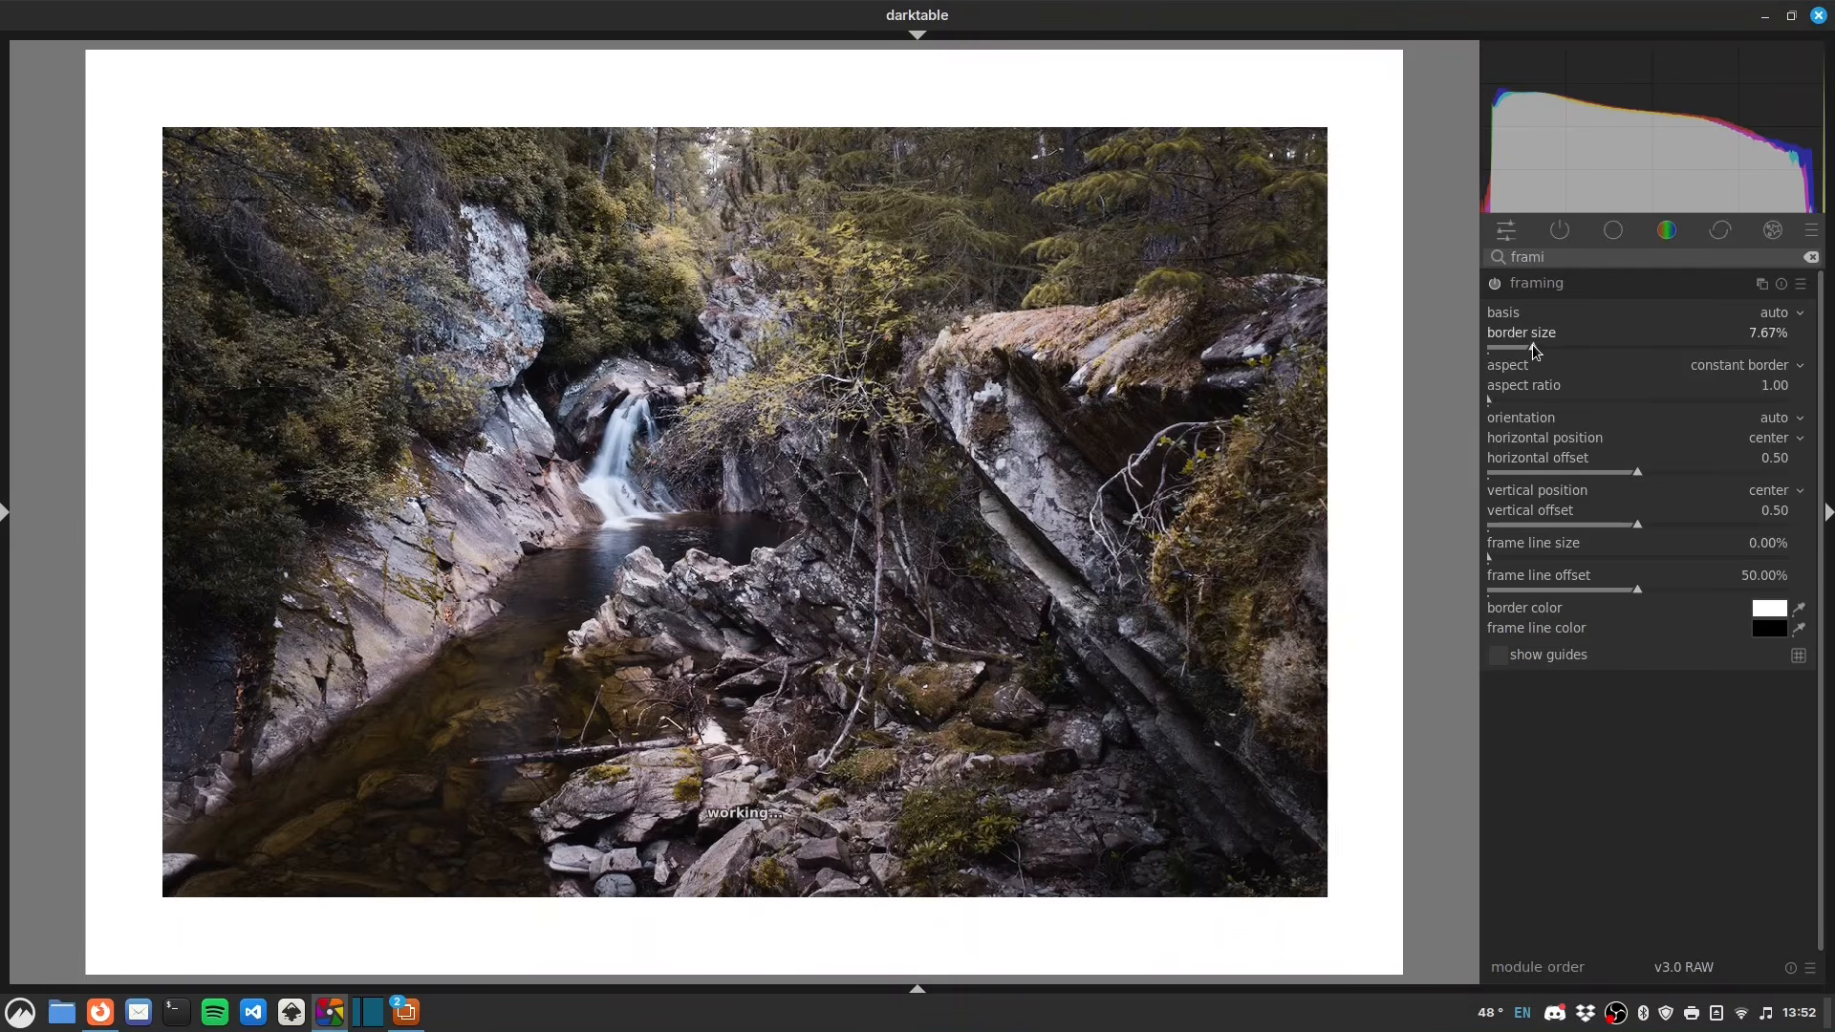
pyautogui.rightClick(1533, 344)
pyautogui.write('7')
pyautogui.press('Return')
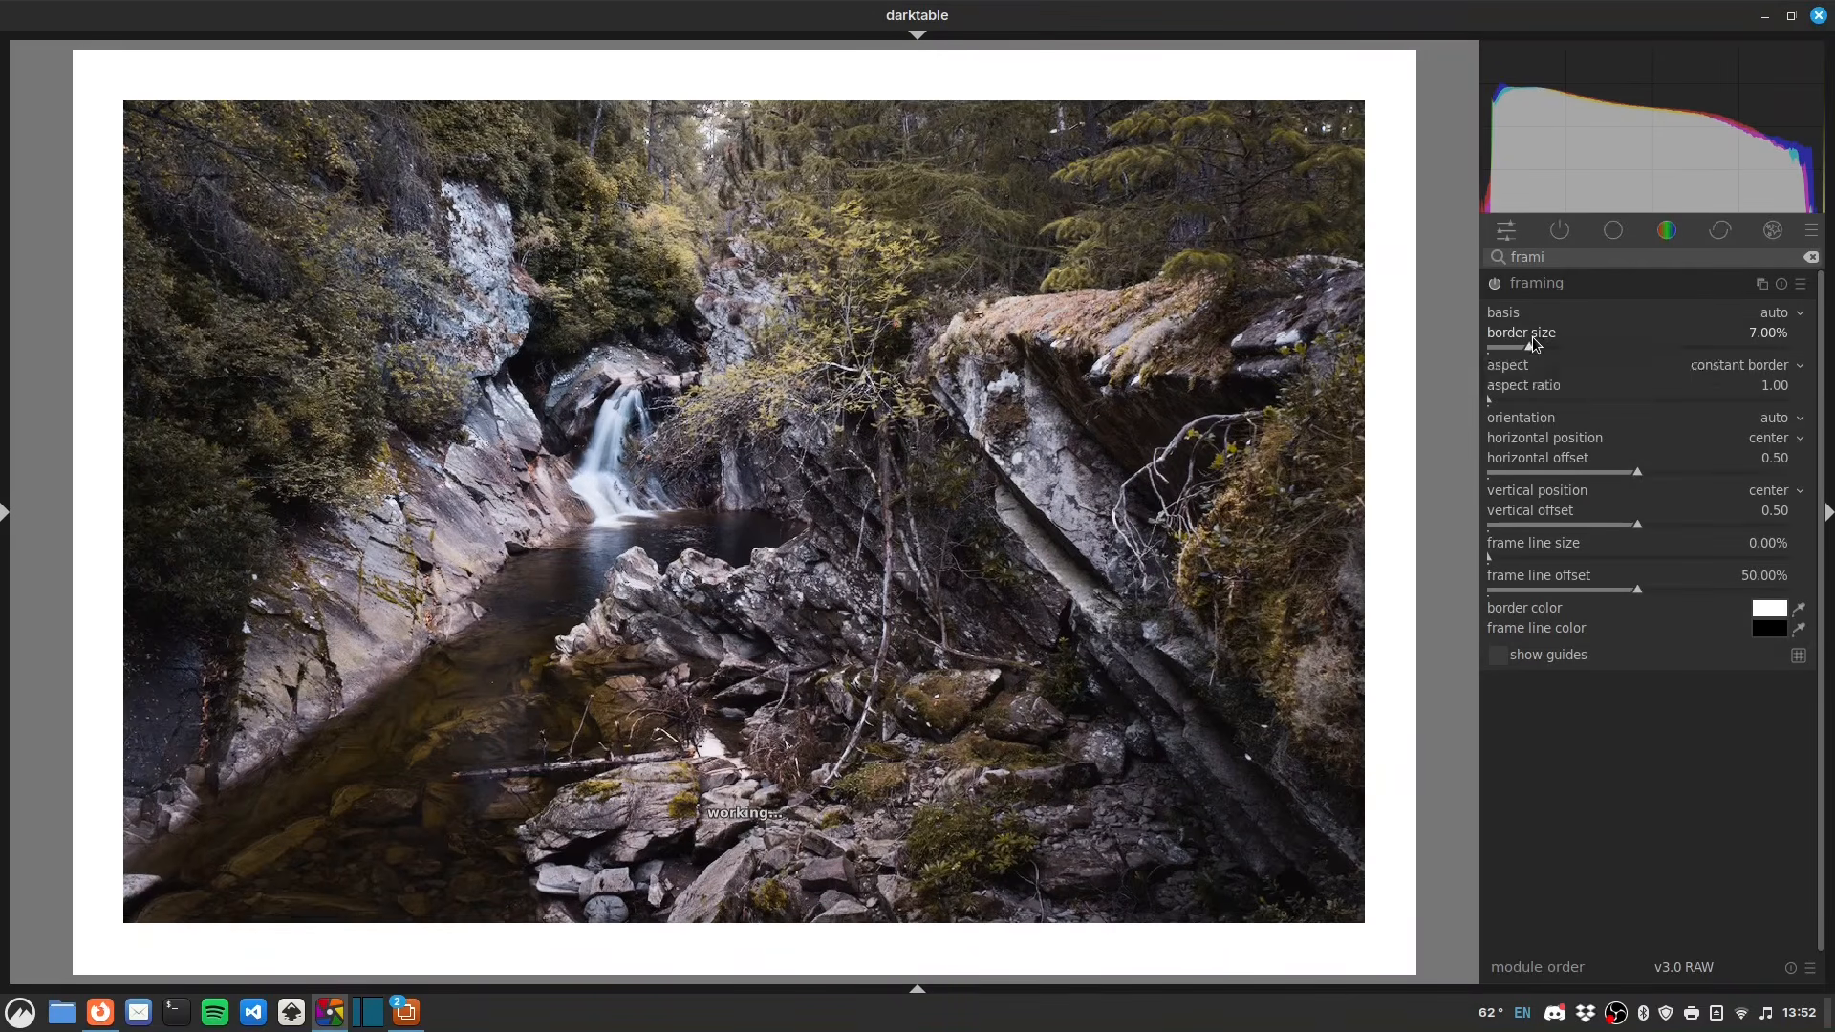
pyautogui.click(1800, 284)
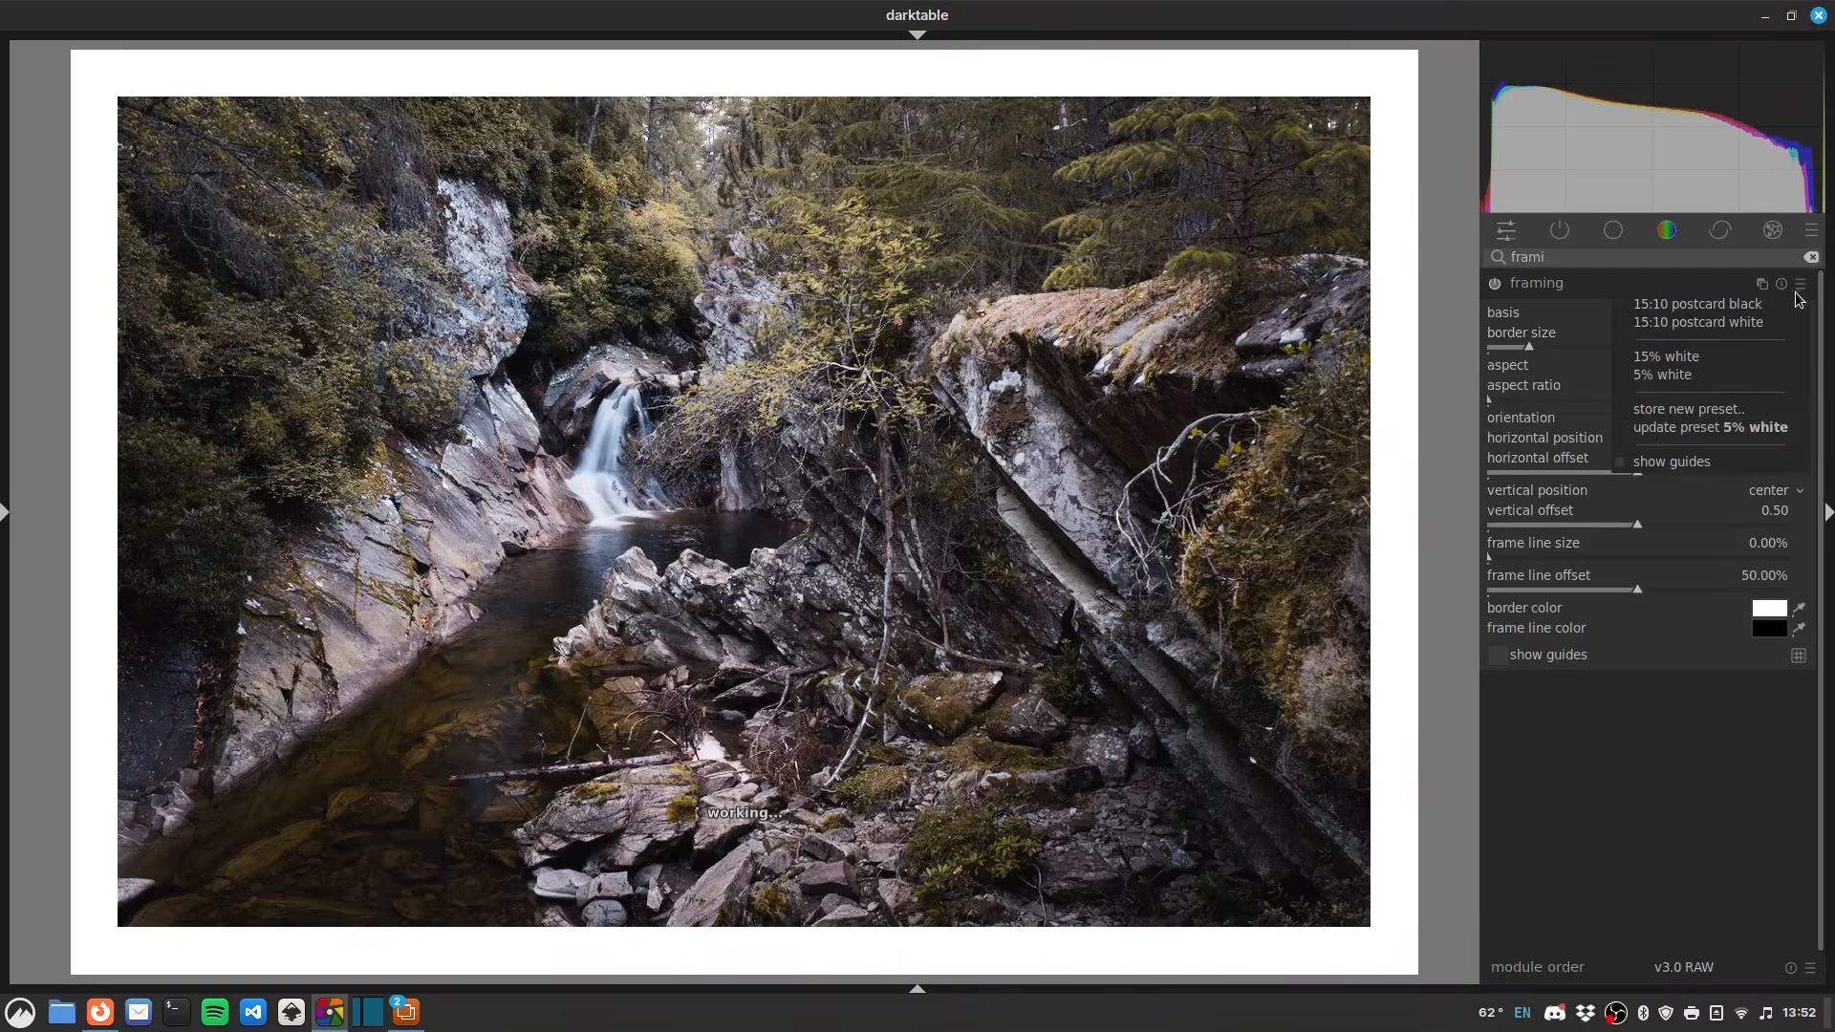
pyautogui.click(1710, 410)
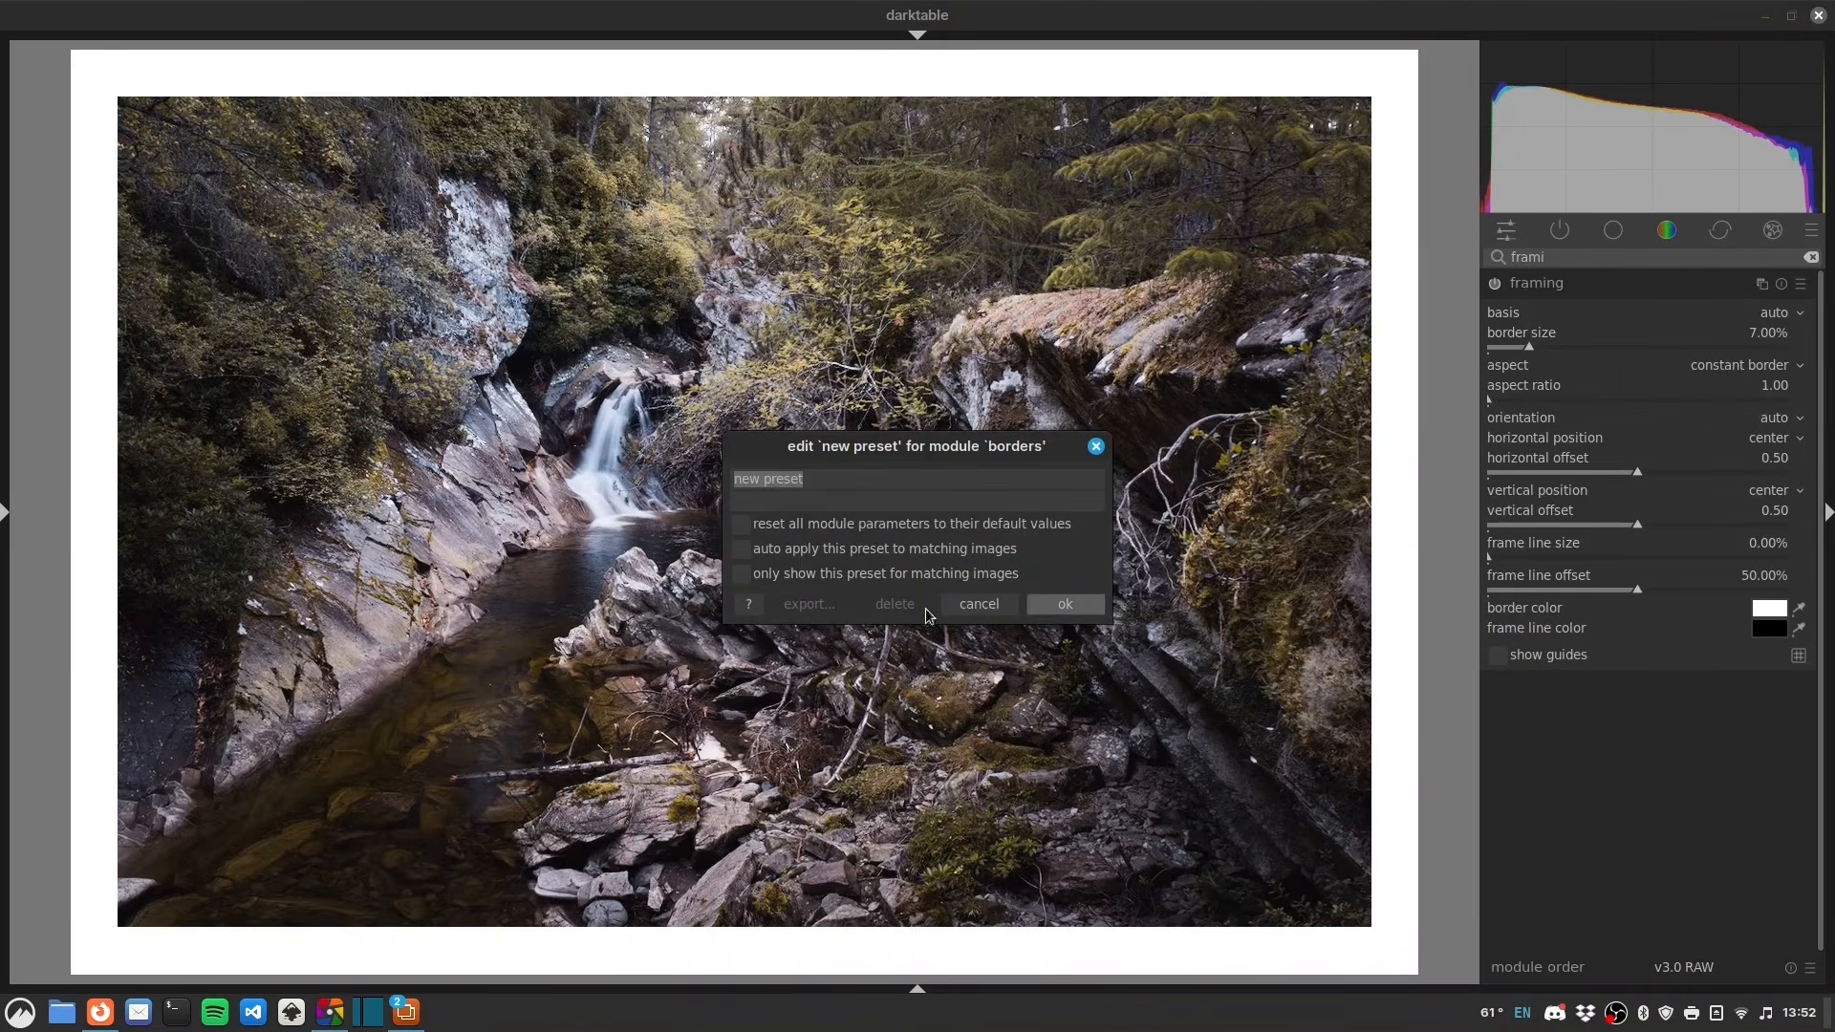
pyautogui.click(978, 605)
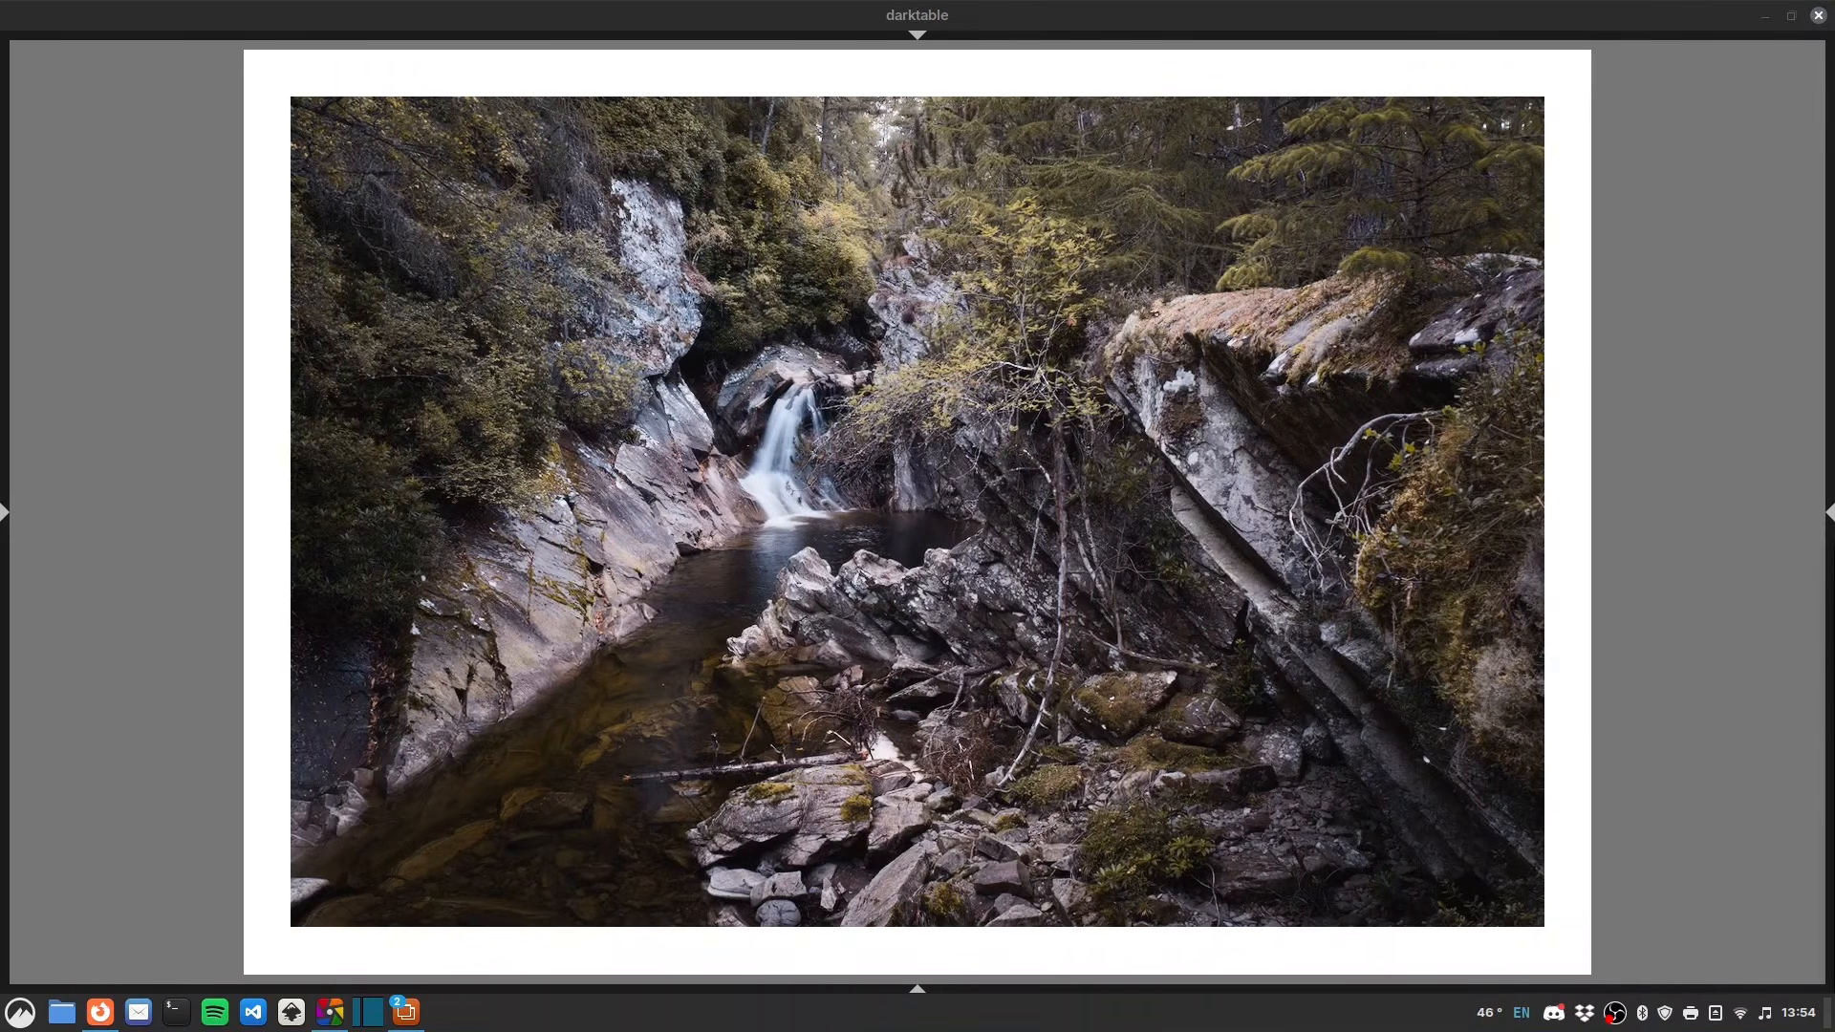